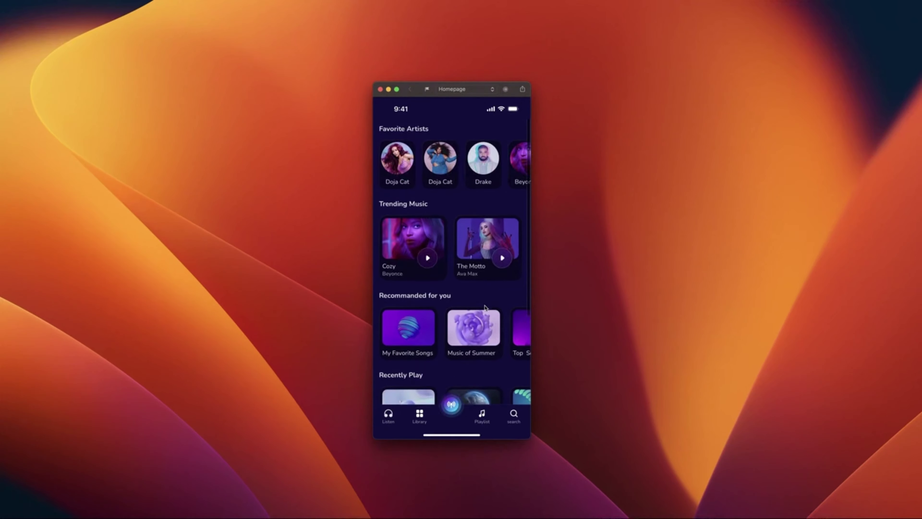
Step: Scroll through the prototype's Homepage, open the My Favorite Songs playlist, and look through its featured songs
scroll(486, 307, down, 5)
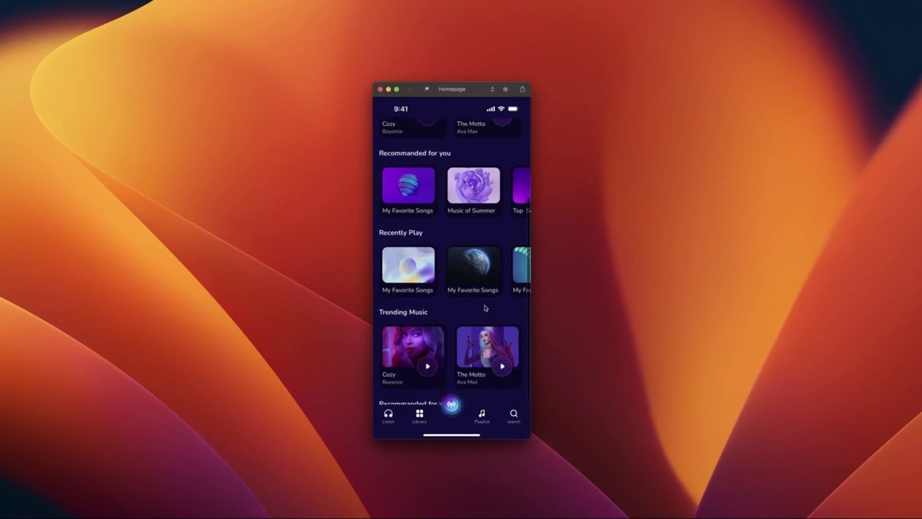
scroll(485, 307, up, 6)
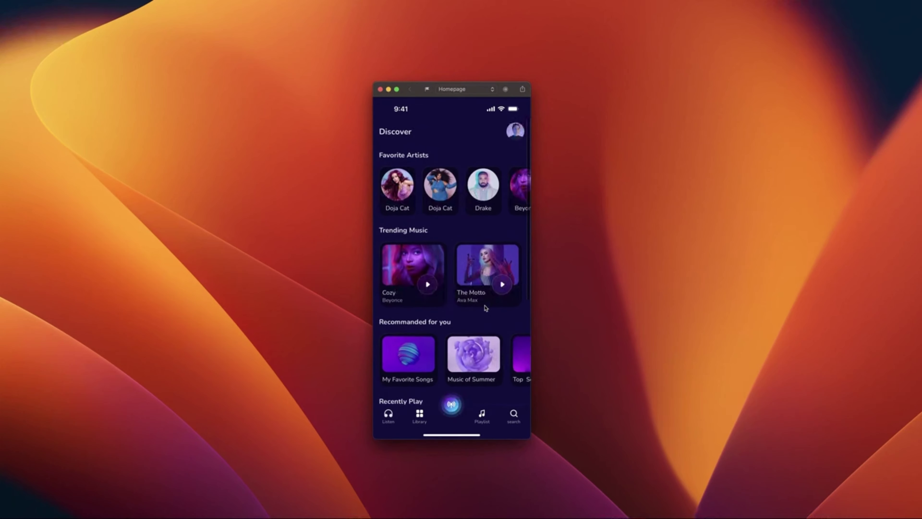
click(412, 351)
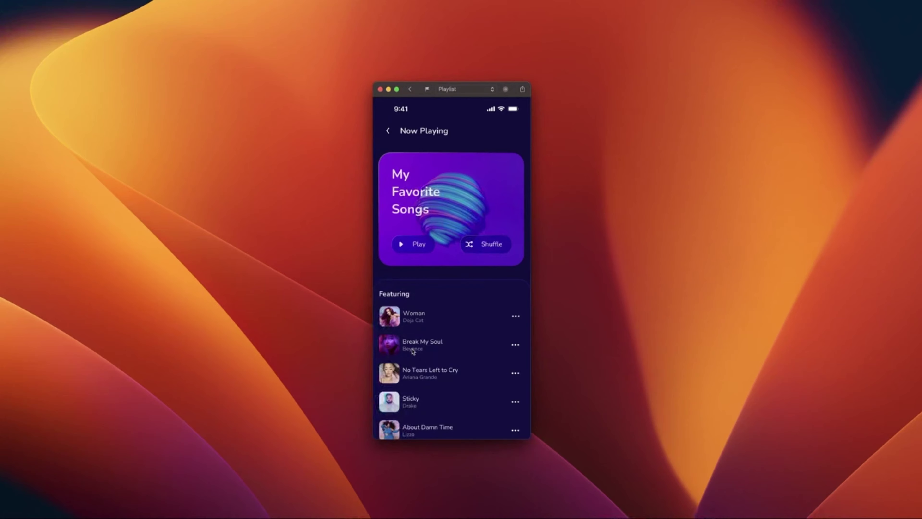
scroll(457, 353, down, 3)
scroll(458, 352, down, 5)
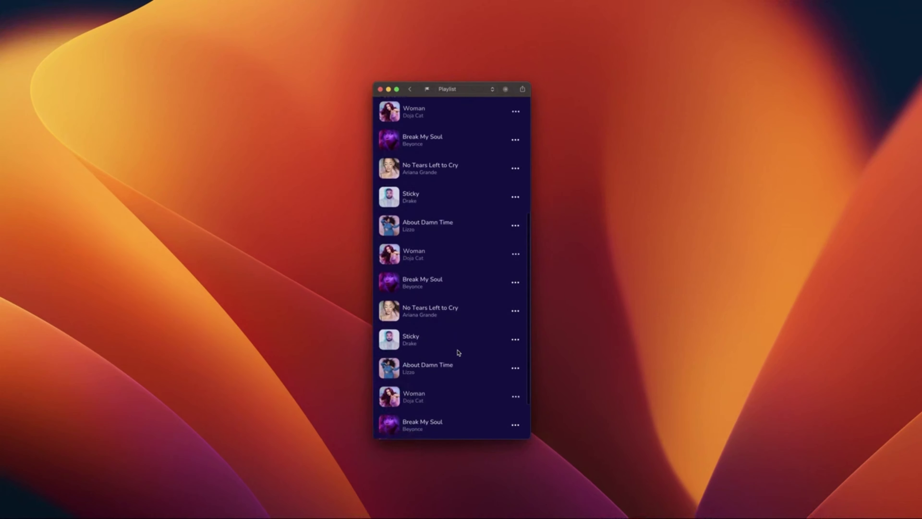
scroll(458, 352, up, 4)
scroll(458, 352, up, 4)
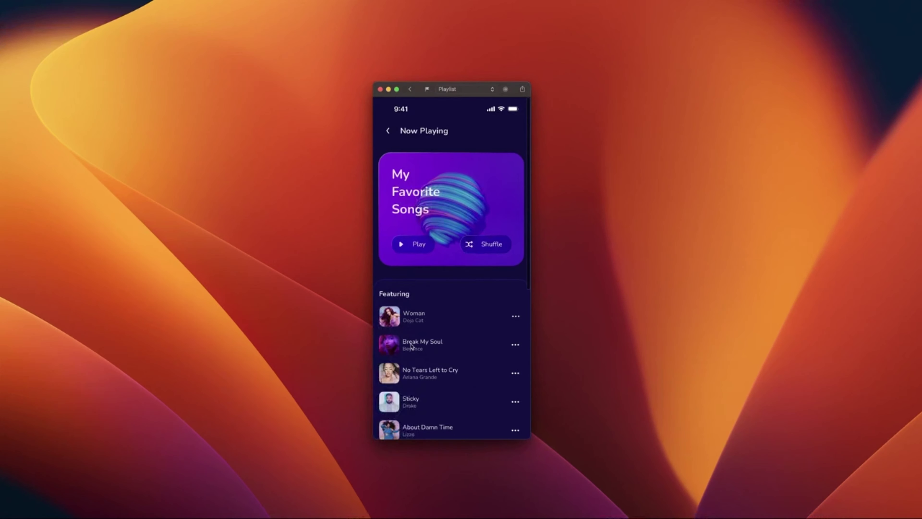
Step: Start shuffle in the playlist, open the full music player for No Tears Left to Cry, and show and close its lyrics
click(469, 244)
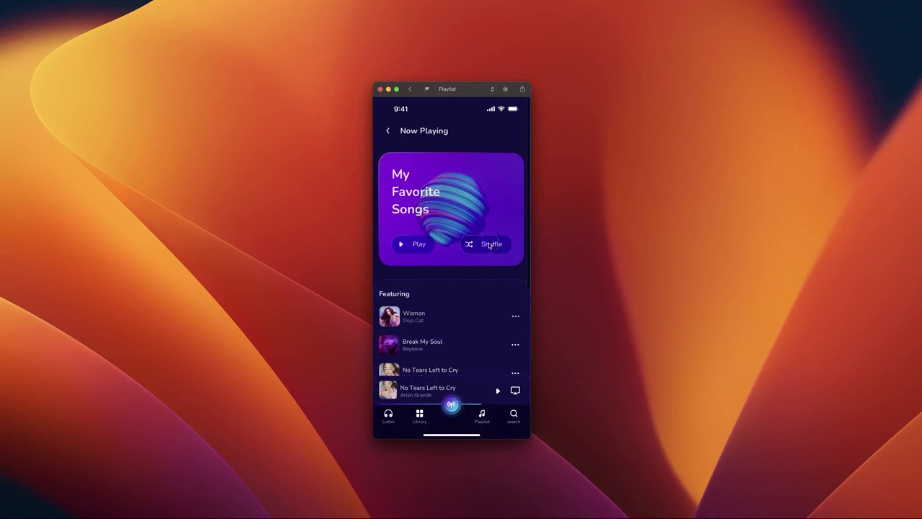
click(460, 386)
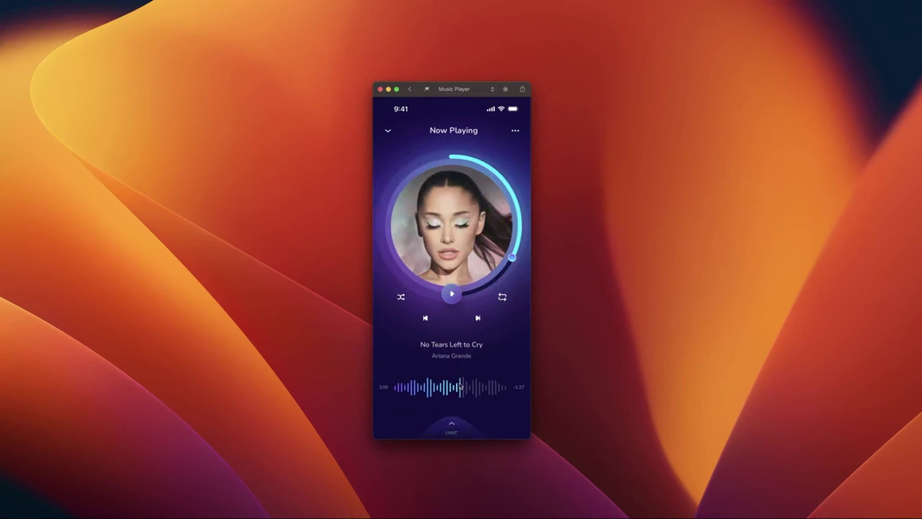
click(450, 423)
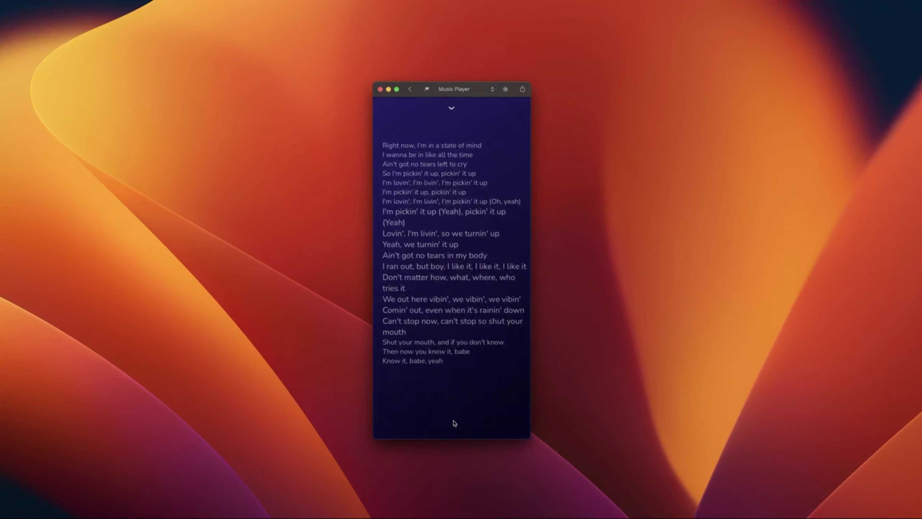
click(451, 108)
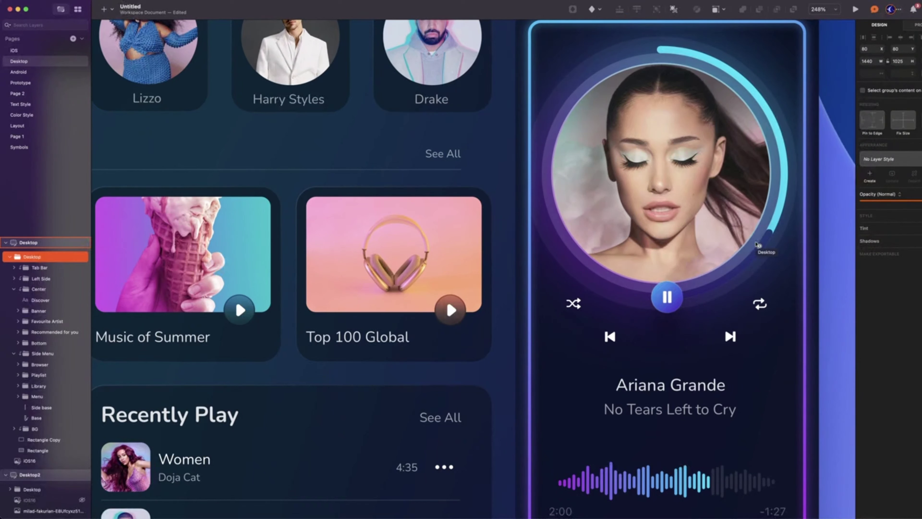
Step: Comment "I like the circular progress bar" at the end of the player's progress ring in the Desktop design
click(756, 242)
text(I like the circular progress bar)
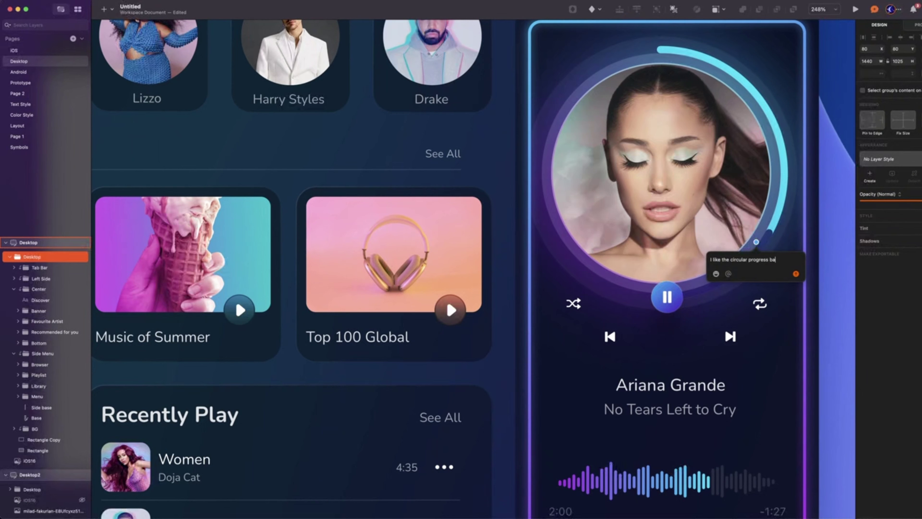
key(BackSpace)
key(BackSpace)
key(BackSpace)
key(BackSpace)
key(BackSpace)
key(BackSpace)
key(BackSpace)
key(BackSpace)
key(BackSpace)
key(BackSpace)
key(BackSpace)
click(771, 248)
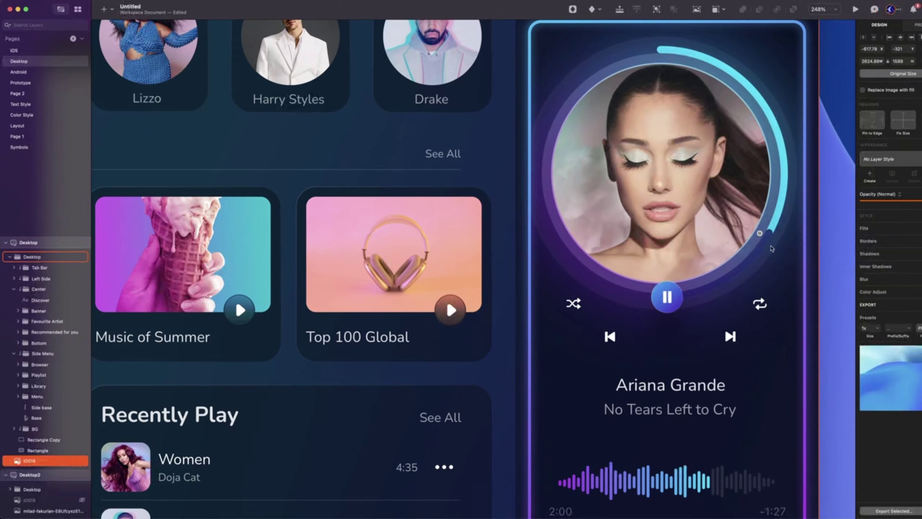
Step: Write the comment "What do you think of the side menu?" beside the Library item and begin a mention
text(the side men)
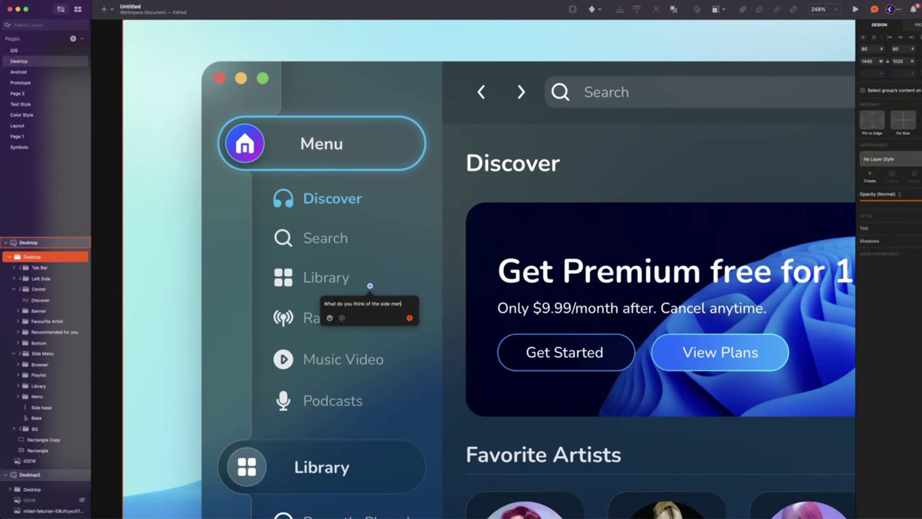
text(u? @)
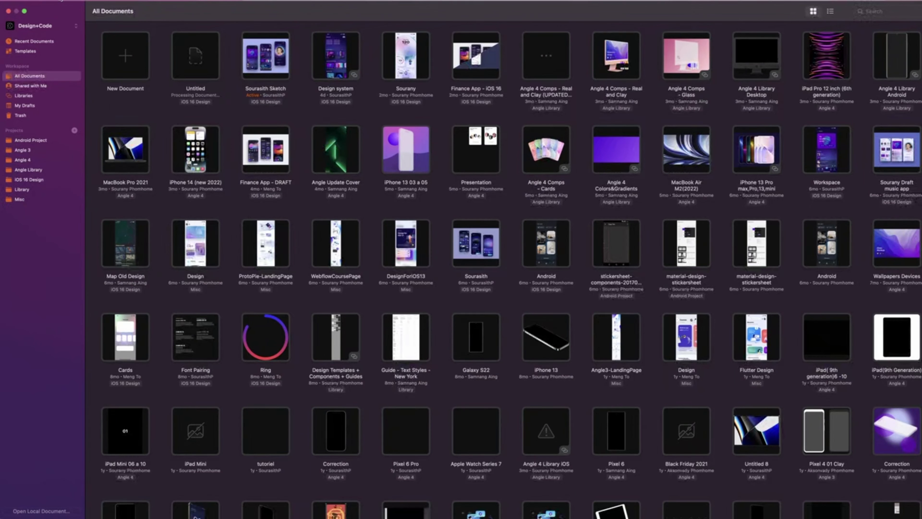
Step: Open the local Figma file Neon UI Sketch.fig
click(62, 1)
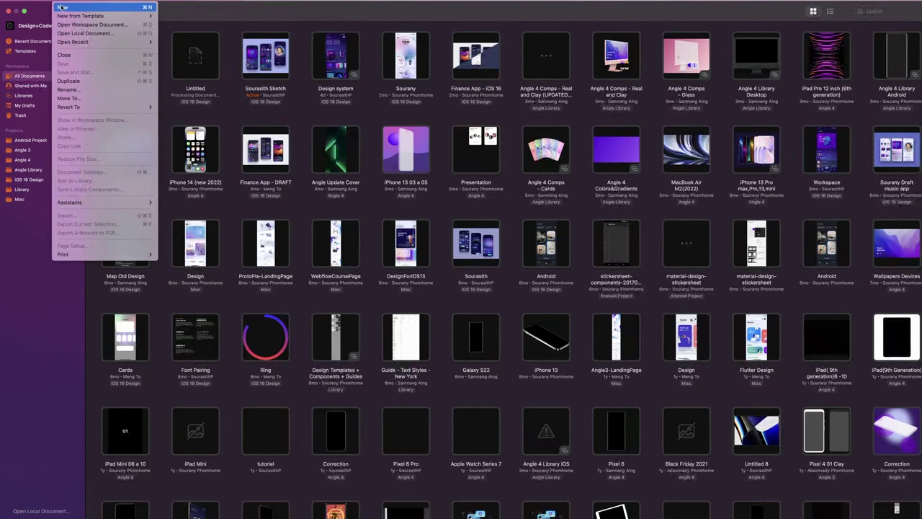
click(104, 34)
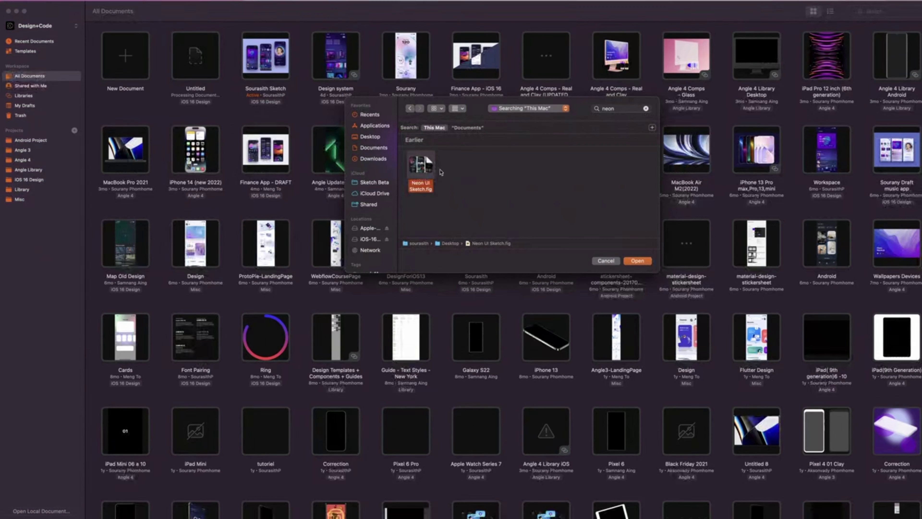
click(637, 261)
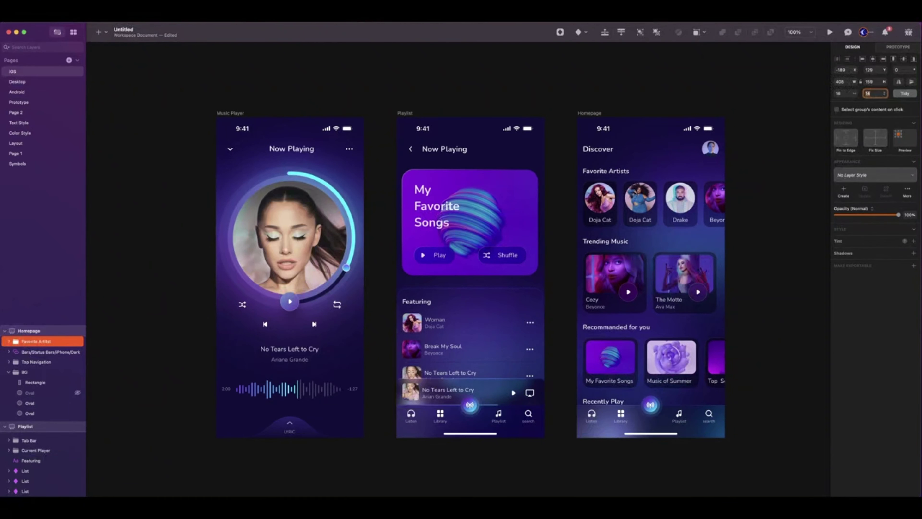
Step: Adjust the vertical spacing between the Favorite Artists title and its row of artist cards on the Homepage artboard
key(Up)
key(Up)
key(Up)
key(Up)
key(Up)
key(Up)
key(Up)
key(Up)
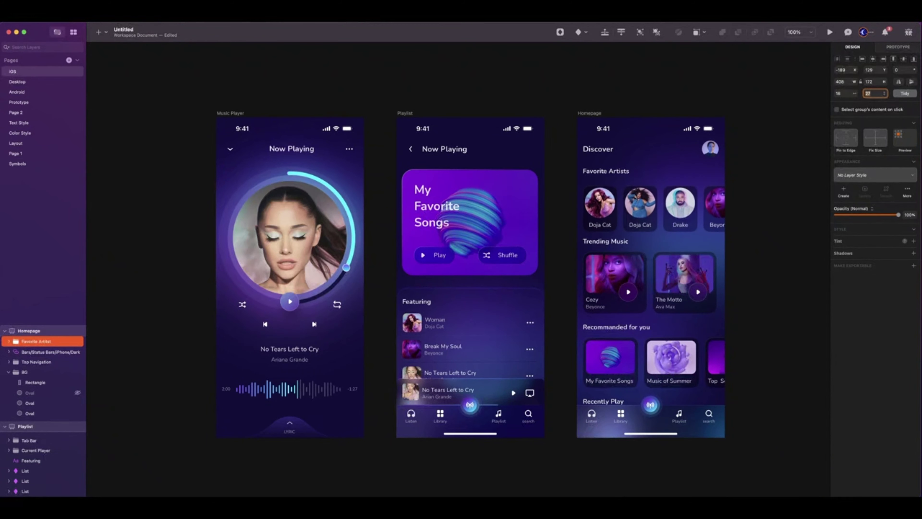
key(Down)
key(Down)
key(Down)
key(Down)
key(Down)
key(Down)
key(Down)
key(Down)
key(Down)
key(Down)
key(Down)
key(Down)
key(Down)
key(Down)
key(Down)
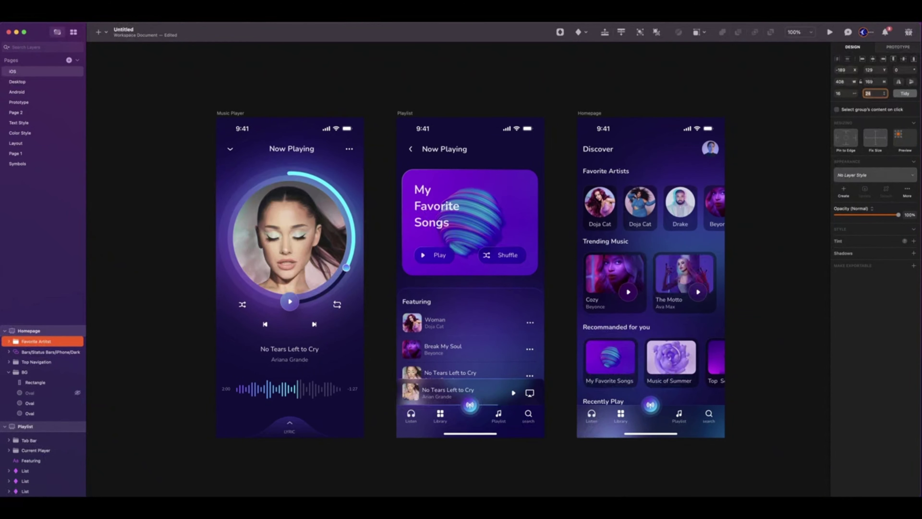
Step: Reorder the four Favorite Artists cards by swapping the first with the second and moving the Drake card to the fourth place
key(super+2)
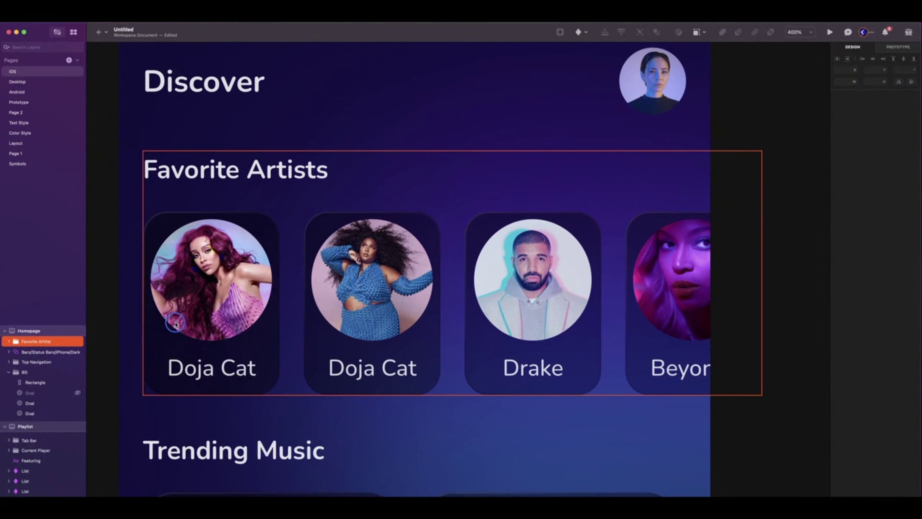
double_click(176, 323)
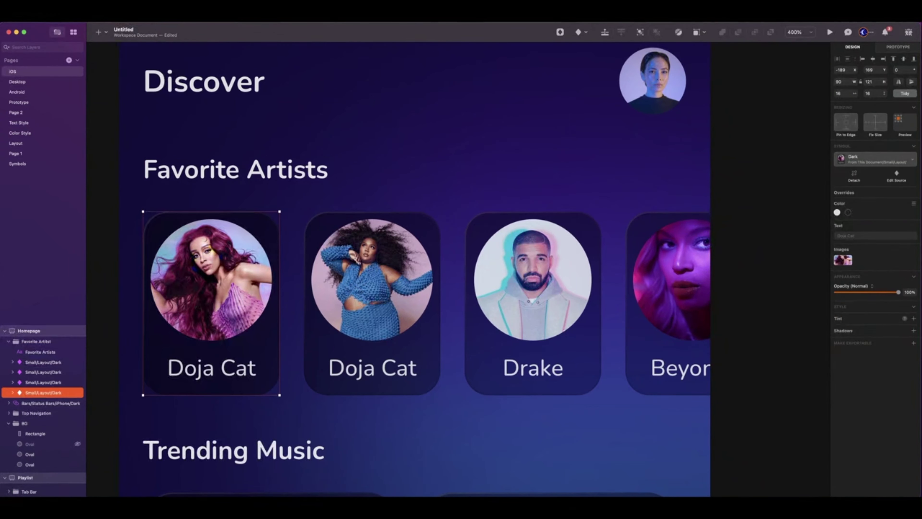
shift+click(29, 362)
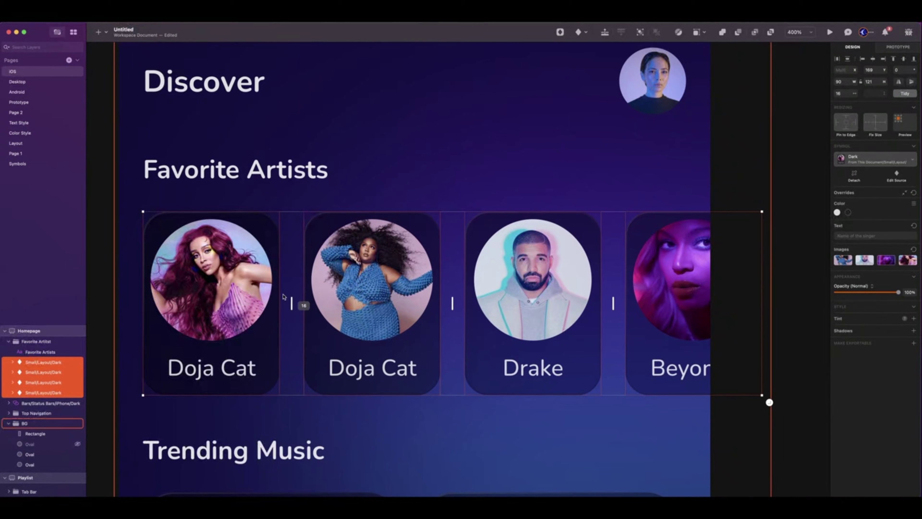
drag(211, 304, 375, 304)
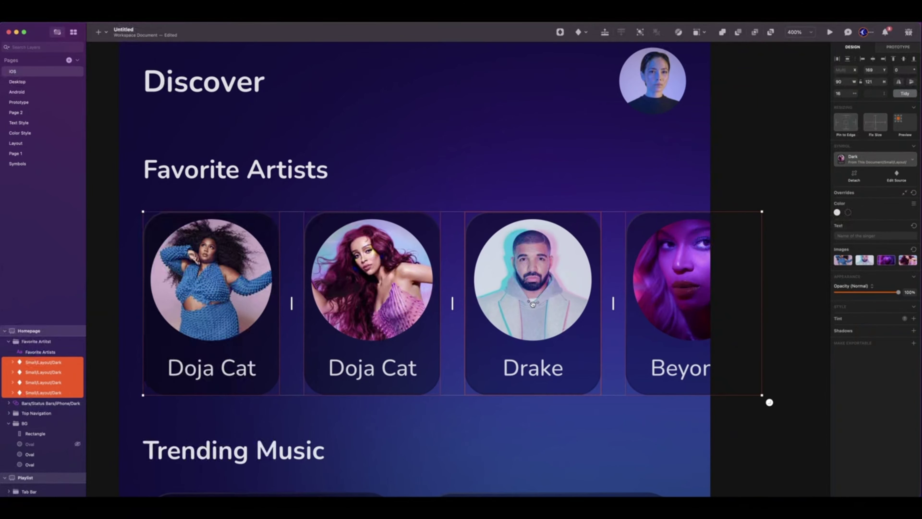
drag(532, 305, 673, 306)
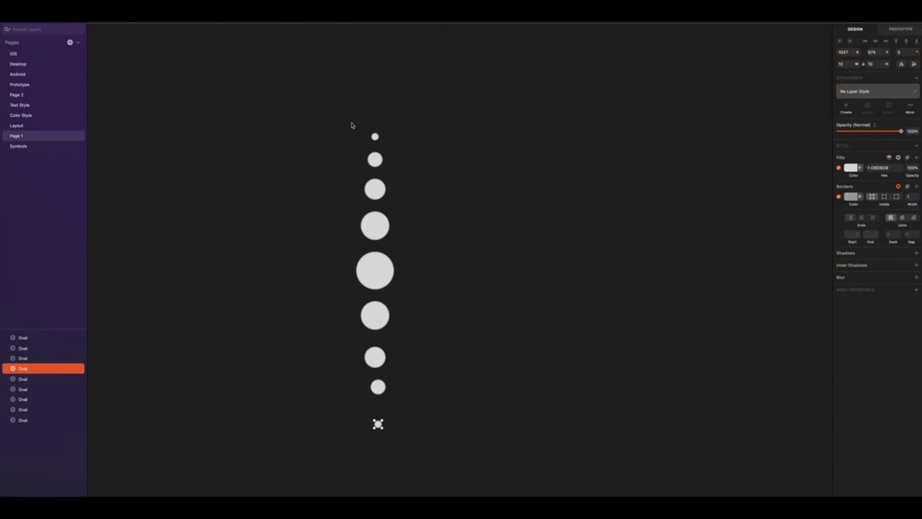
Step: Space all the ovals on Page 1 evenly with 30 between them vertically and align their horizontal centers
drag(299, 89, 501, 488)
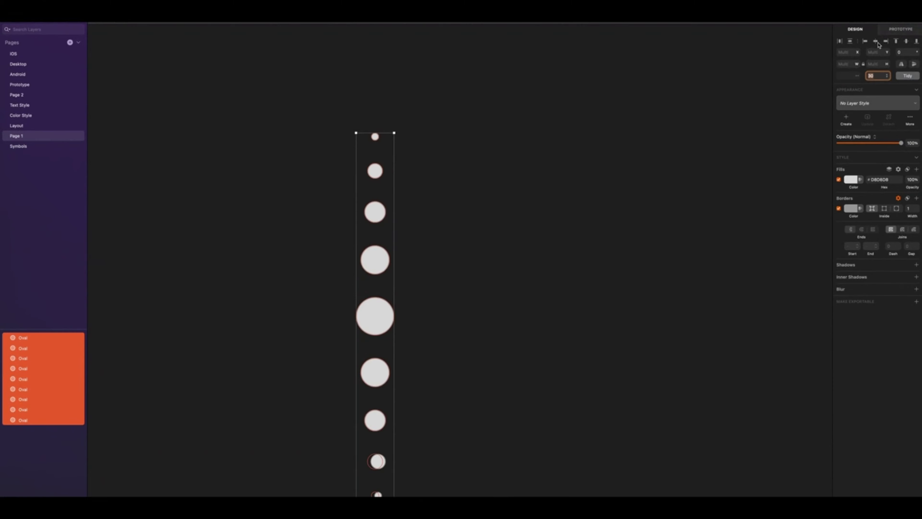
click(886, 41)
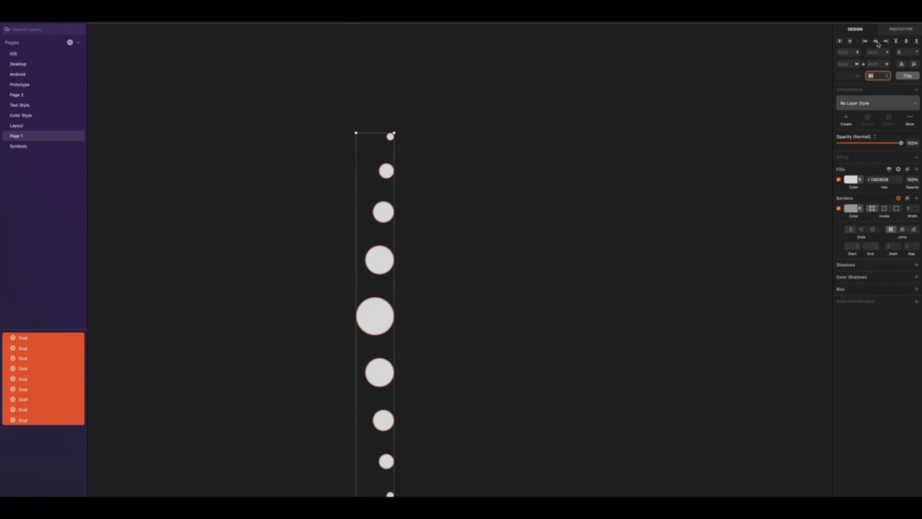
click(877, 42)
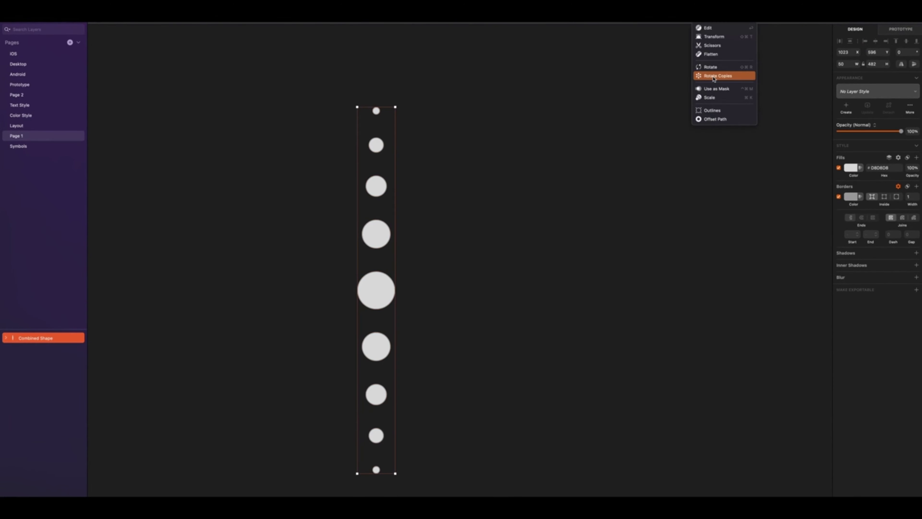
Step: Create a radial dot pattern from the combined shape with Rotate Copies, adjust its center, and apply a linear gradient preset to the fill
click(712, 77)
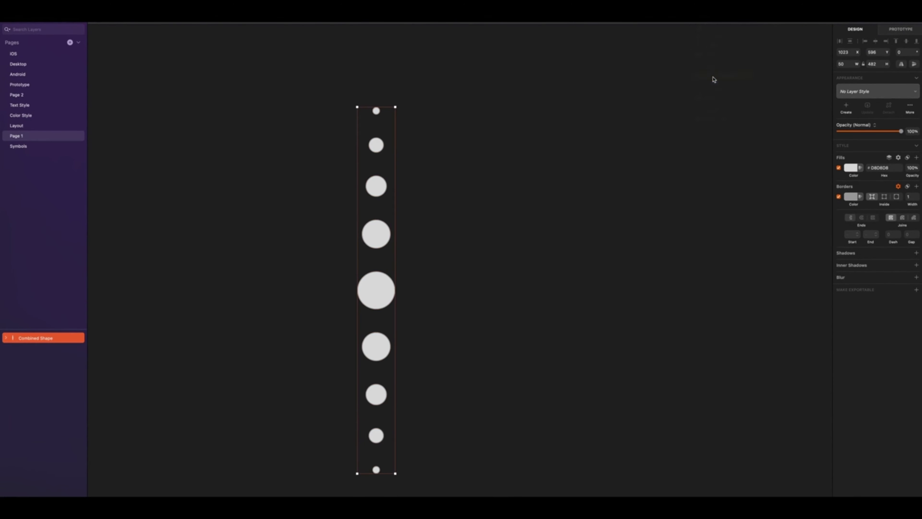
key(Return)
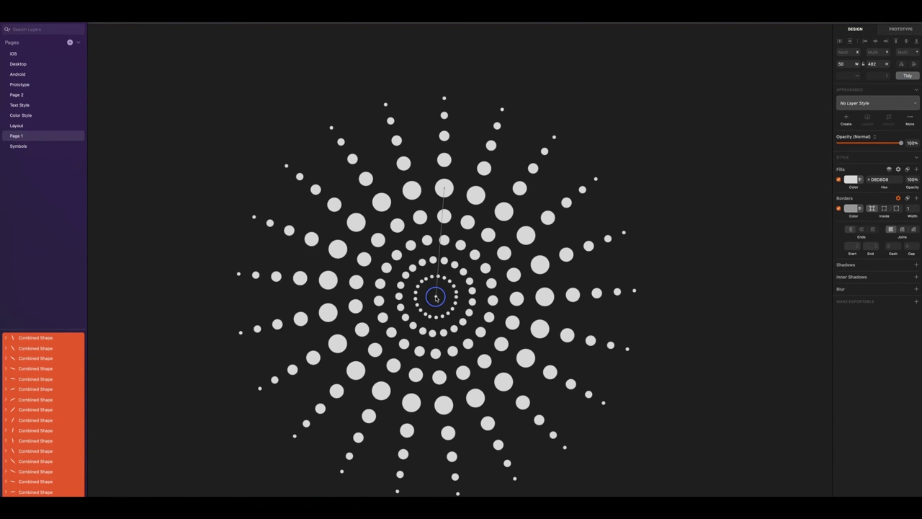
drag(435, 297, 466, 284)
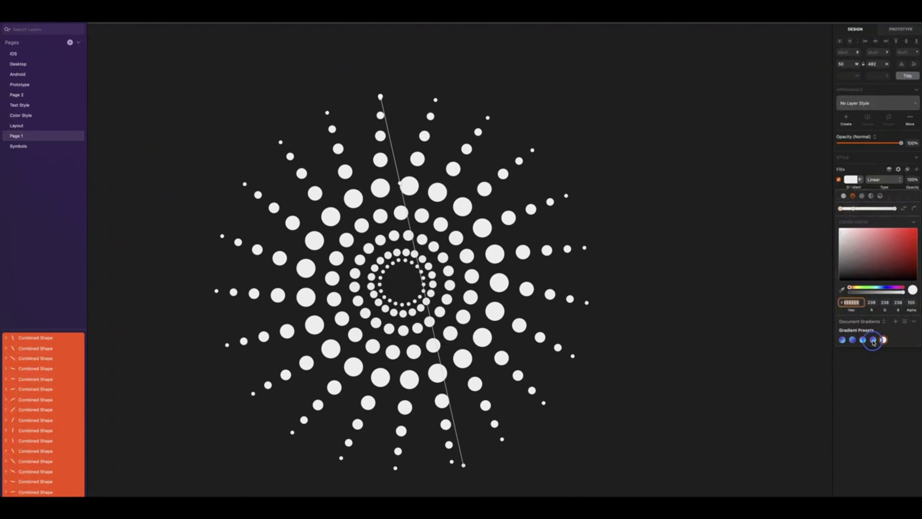
click(873, 340)
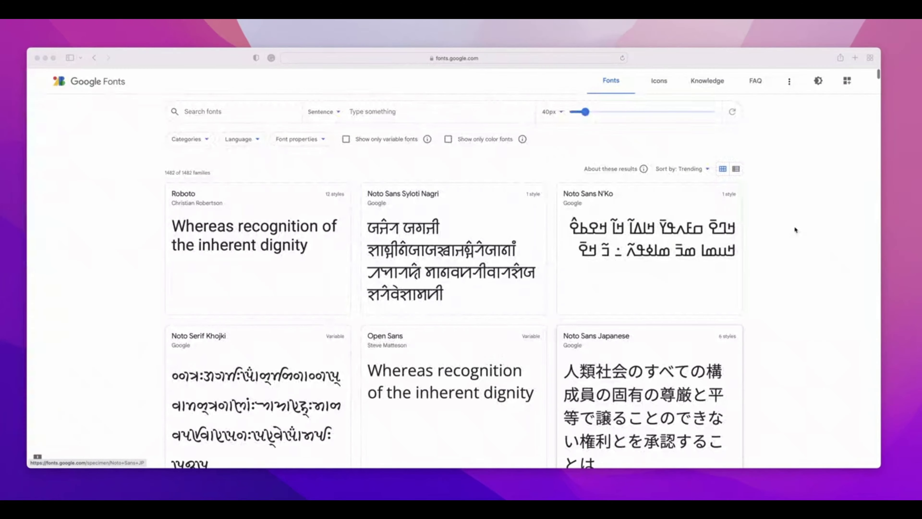
Step: Browse the font list on Google Fonts and search for Nunito
scroll(782, 228, down, 10)
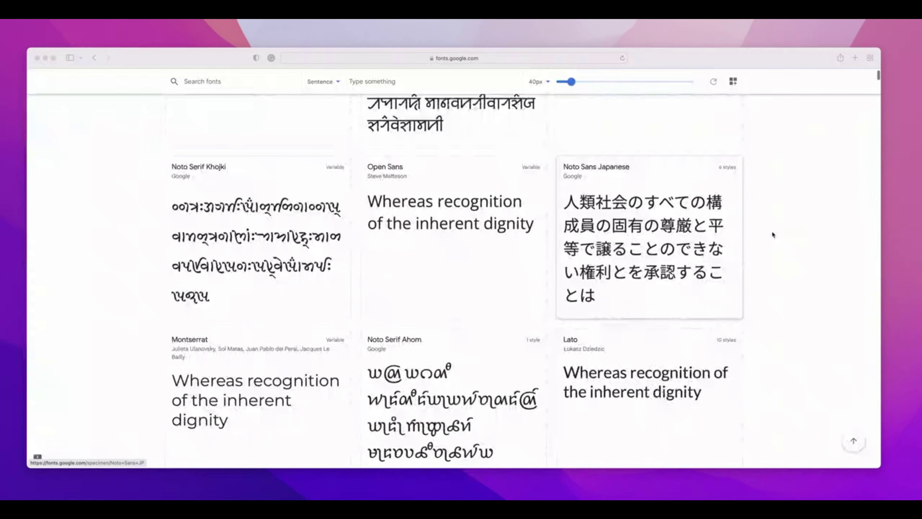
scroll(772, 235, down, 10)
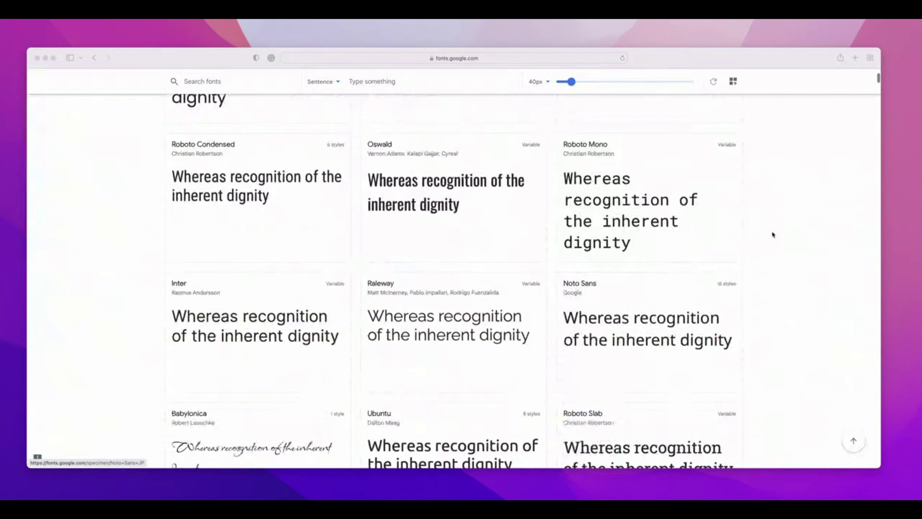
scroll(772, 235, up, 20)
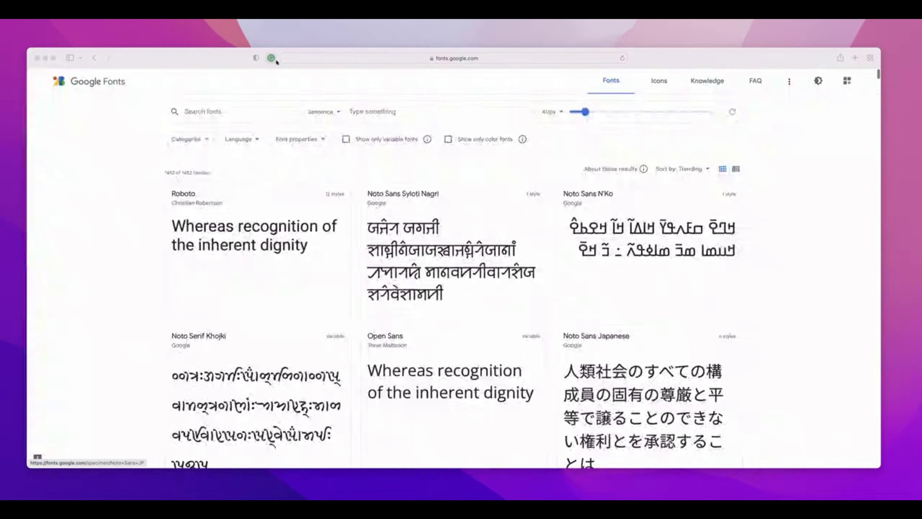
click(233, 114)
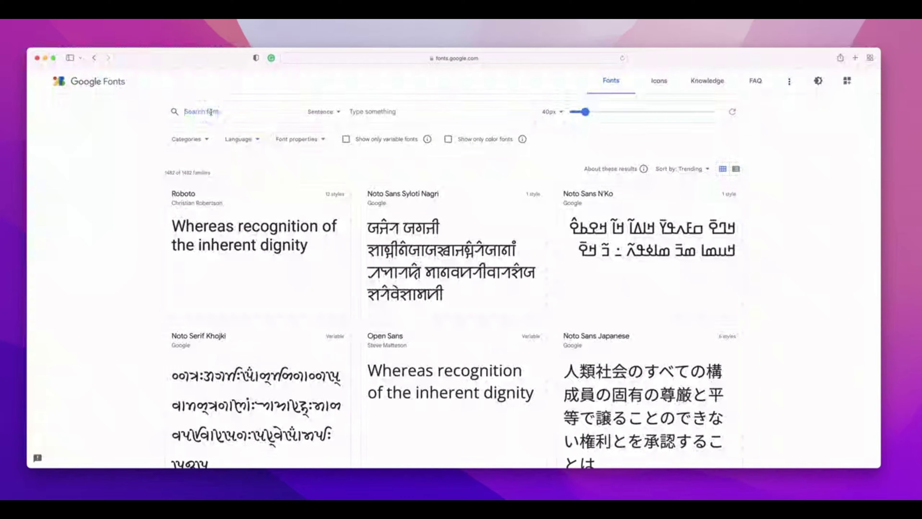
text(Nunito)
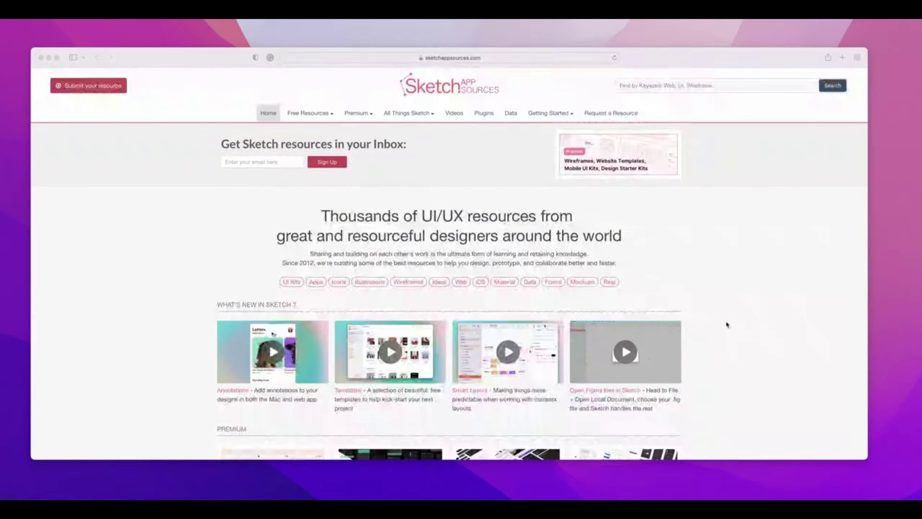
Step: Browse the resource categories on Sketch App Sources and open the free Eva Icons resource
scroll(725, 320, down, 10)
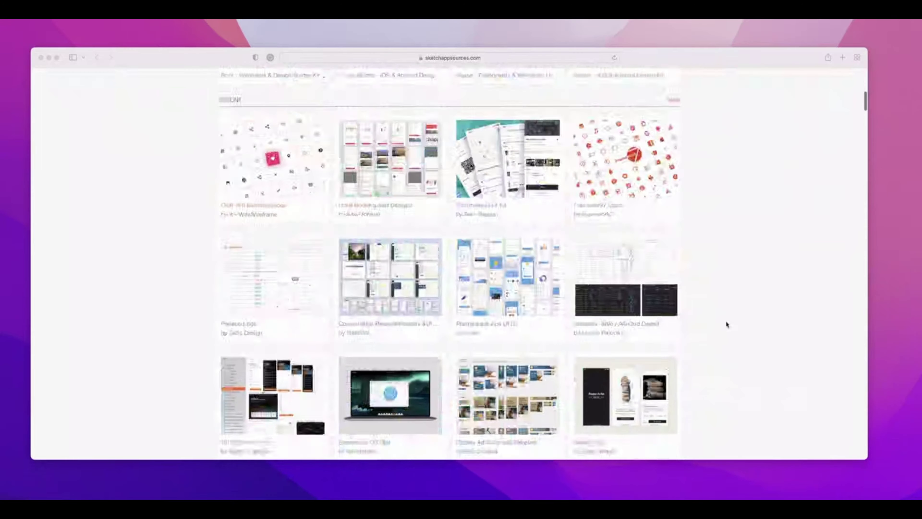
scroll(725, 324, down, 15)
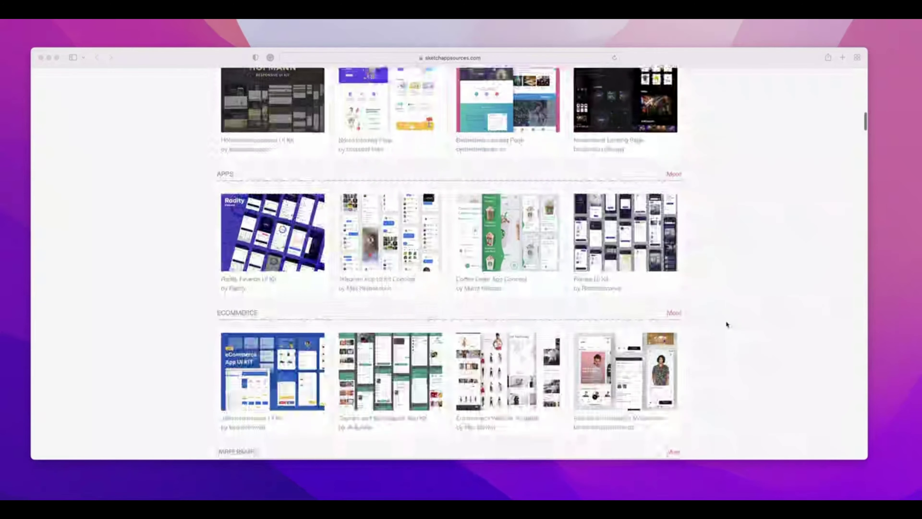
scroll(726, 323, up, 20)
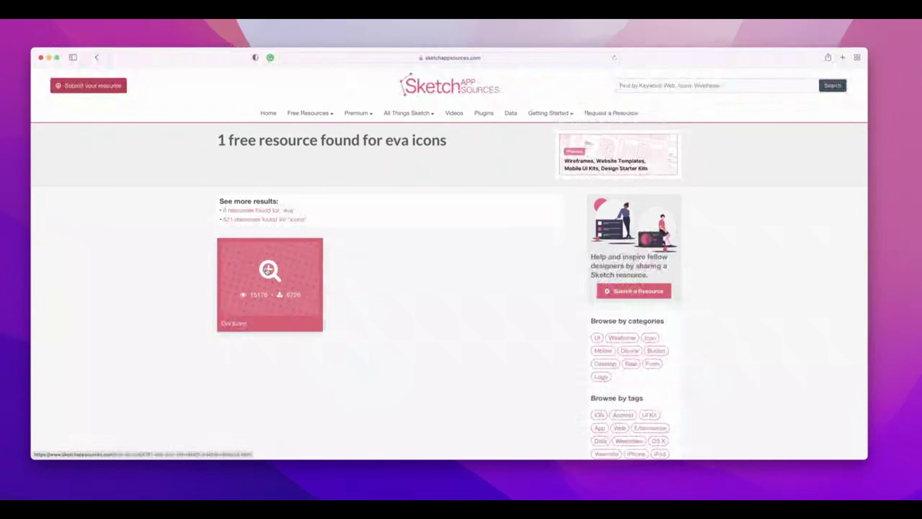
click(267, 270)
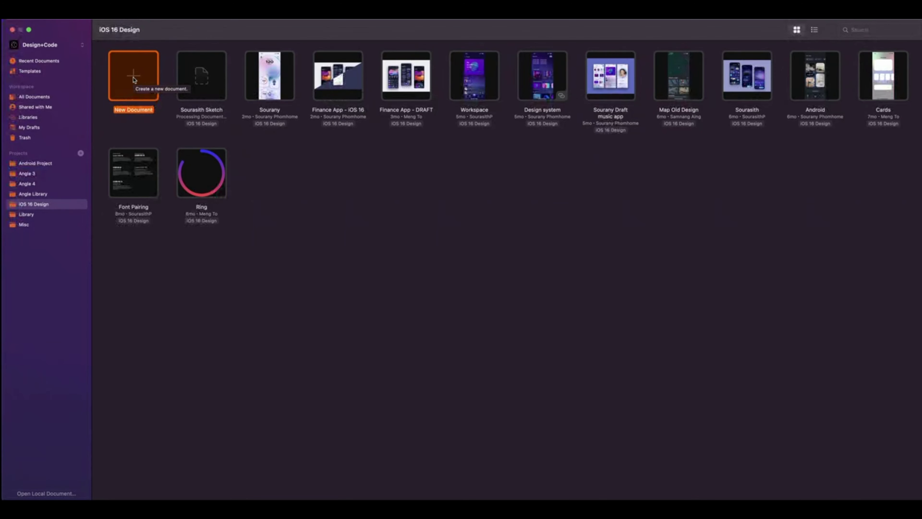
Step: Create a new Sketch document in the iOS 16 Design project and add an iPhone 13 Pro artboard
click(134, 79)
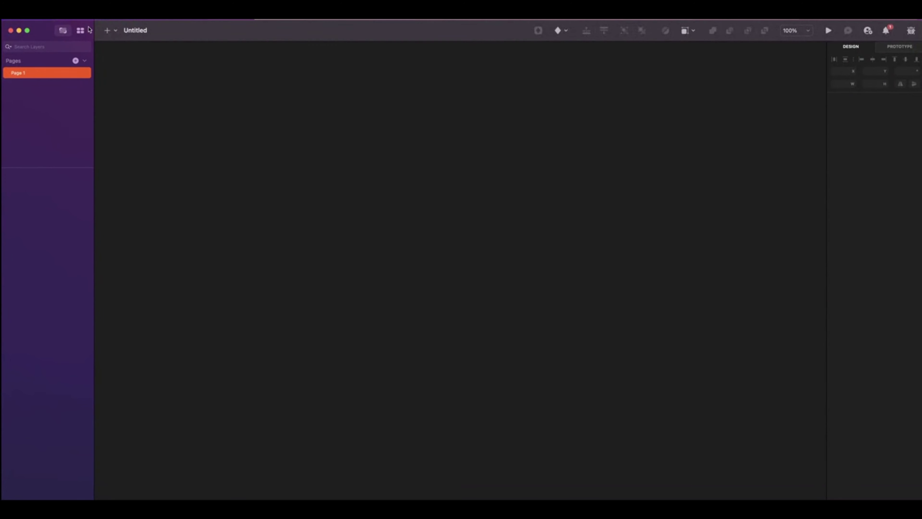
click(112, 32)
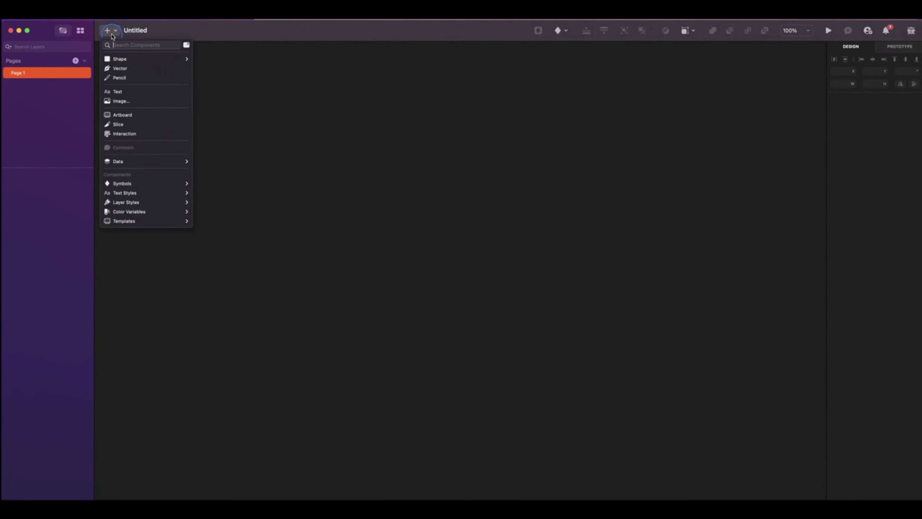
click(134, 119)
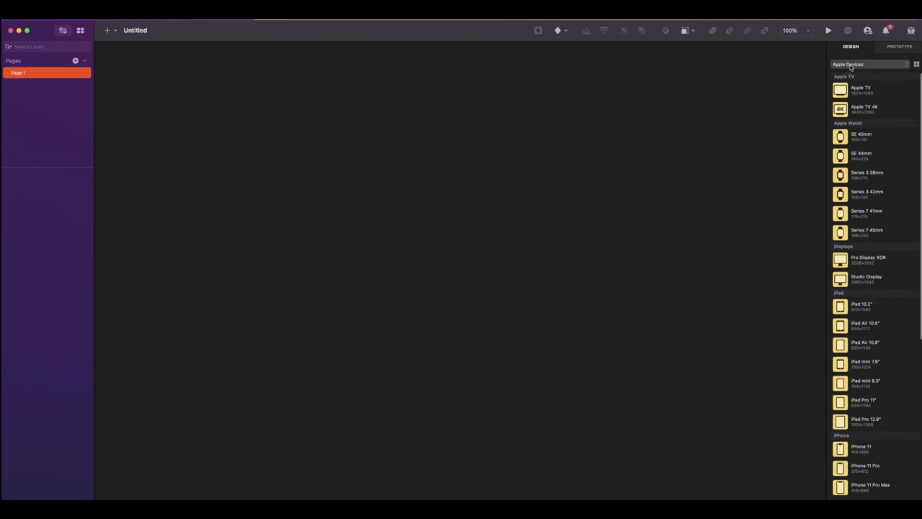
scroll(877, 151, down, 10)
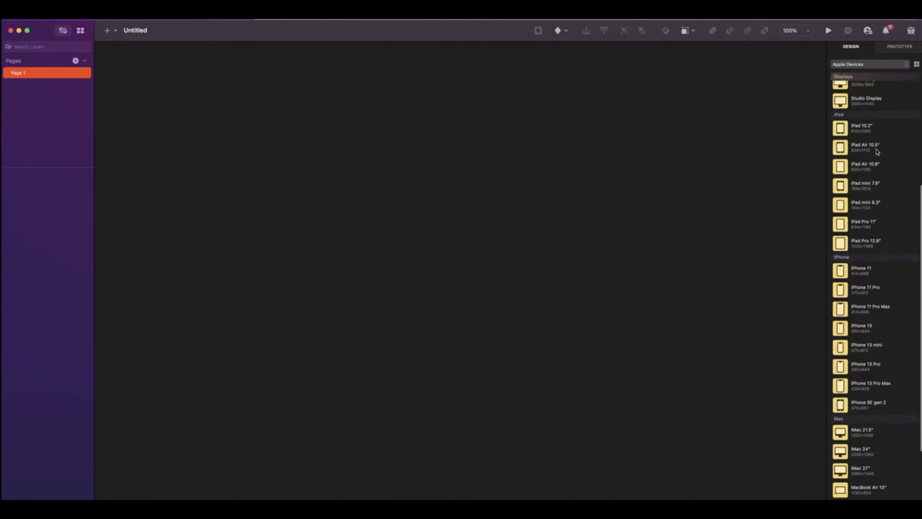
click(865, 365)
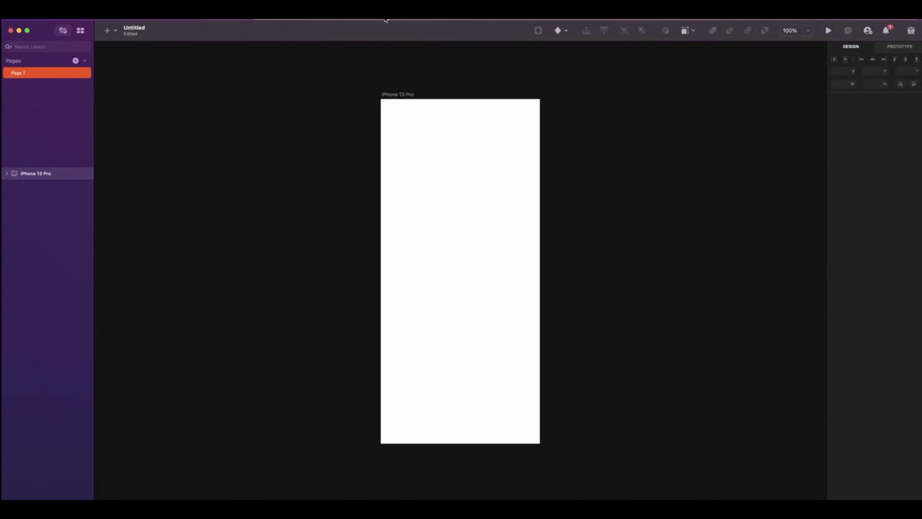
Step: Set the iPhone 13 Pro artboard's background color to #130E3C
click(901, 139)
text(13)
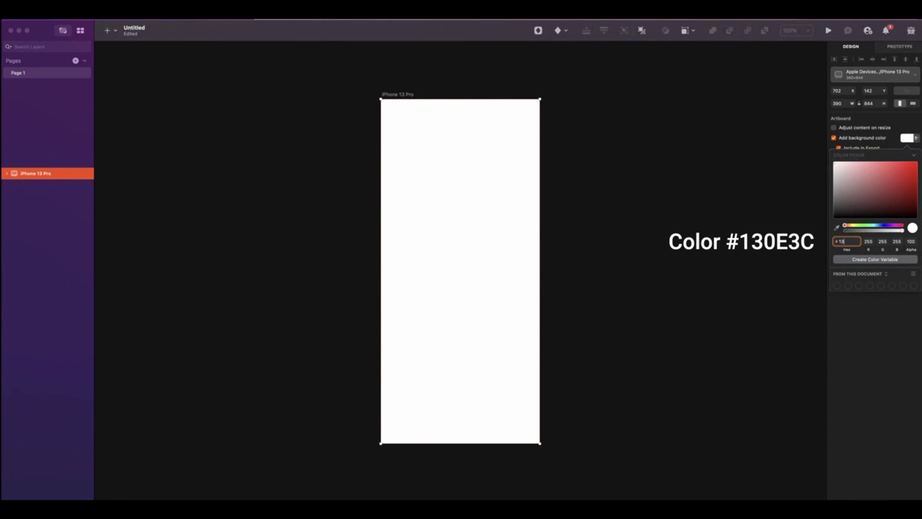
text(0e3c)
key(Return)
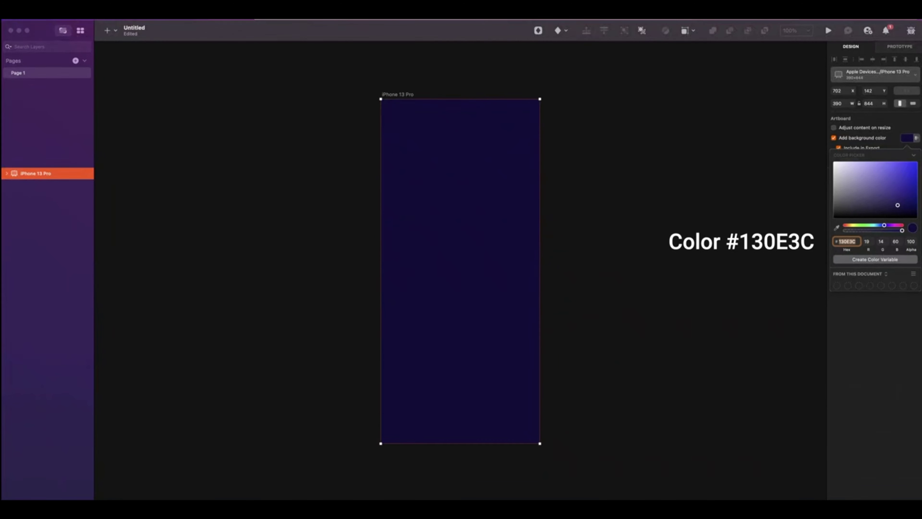
key(Escape)
Step: Insert the dark iPhone status bar symbol along the artboard's upper edge and set its X position to 0
click(107, 31)
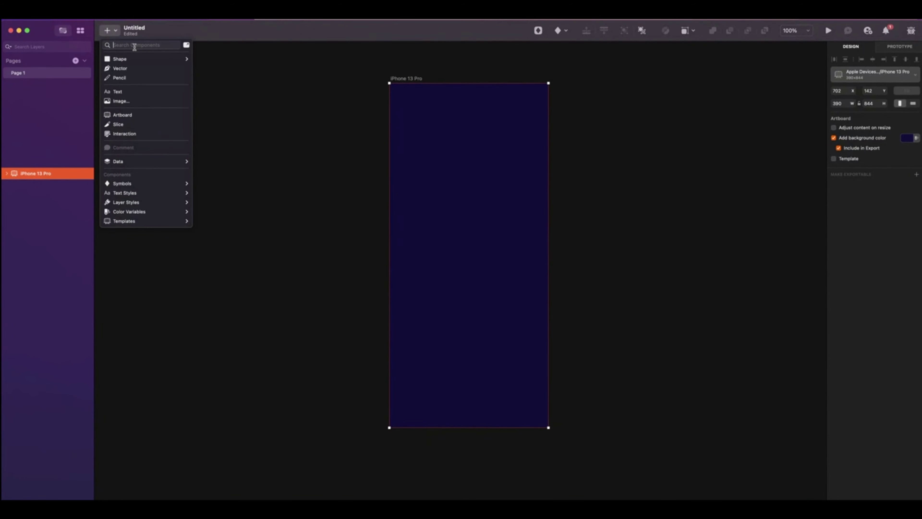
text(status bar)
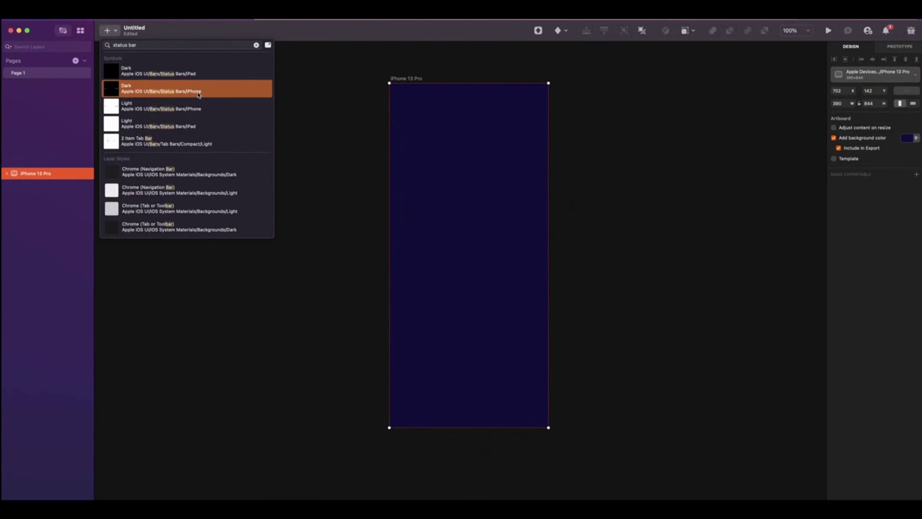
click(199, 94)
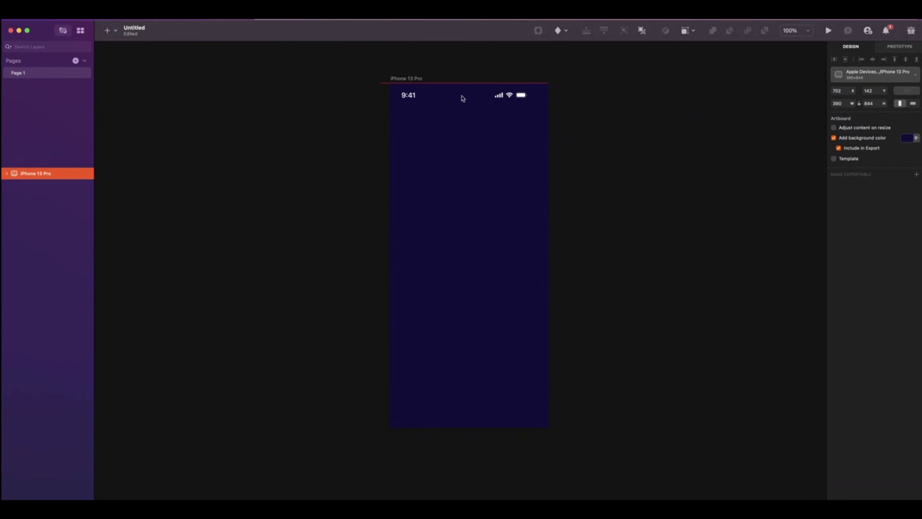
click(469, 96)
drag(842, 71, 820, 70)
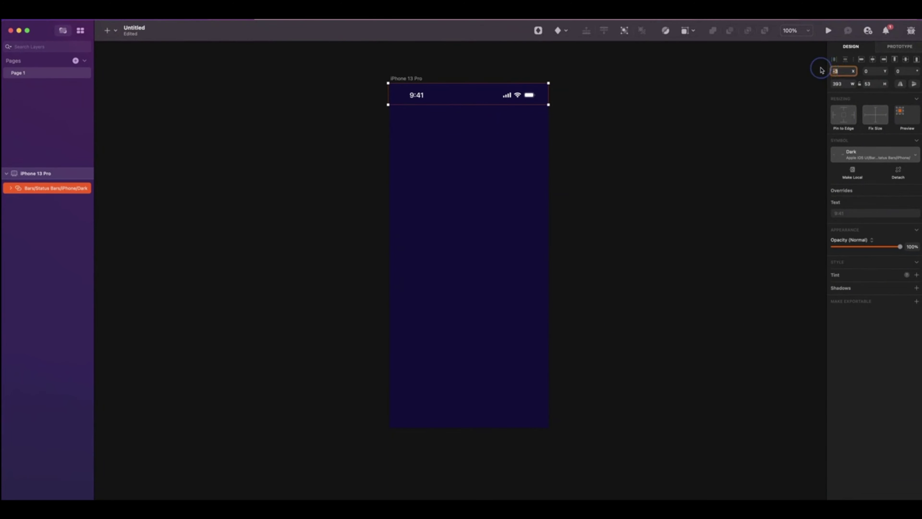
text(0)
key(Return)
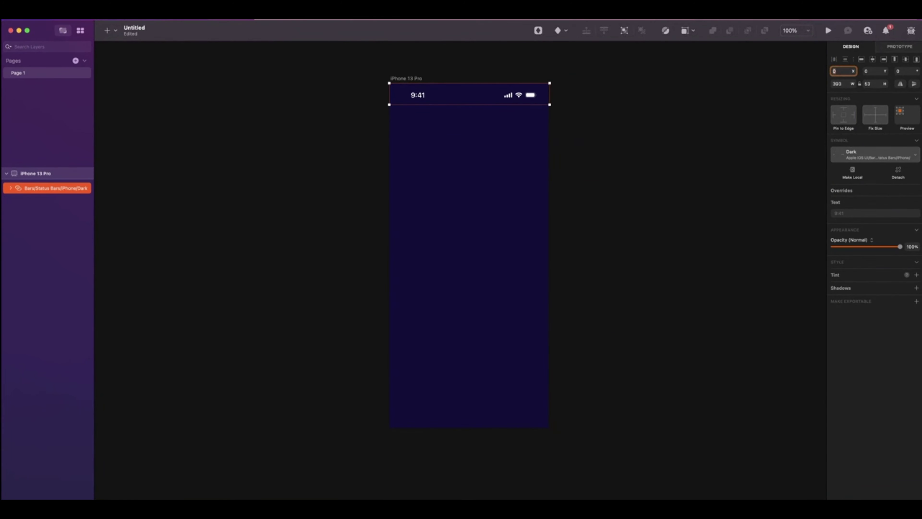
Step: Draw a 300 by 300 circle in the artboard's upper half, at about X 47, Y 122, and disable its border
click(108, 31)
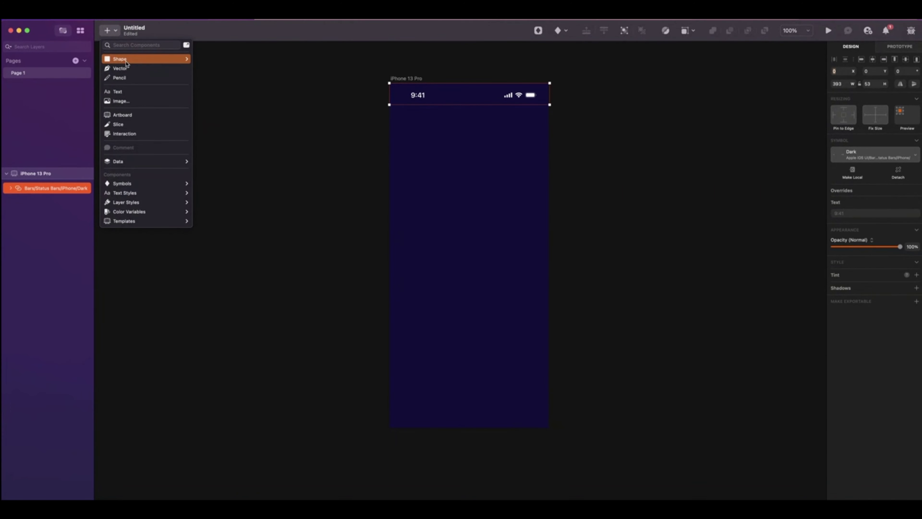
mouse_move(126, 64)
click(214, 68)
drag(403, 131, 526, 253)
drag(462, 184, 467, 186)
click(833, 268)
Step: Give the circle a vertical linear gradient fill from #6700AF at its top to #1678DB at its bottom
click(846, 238)
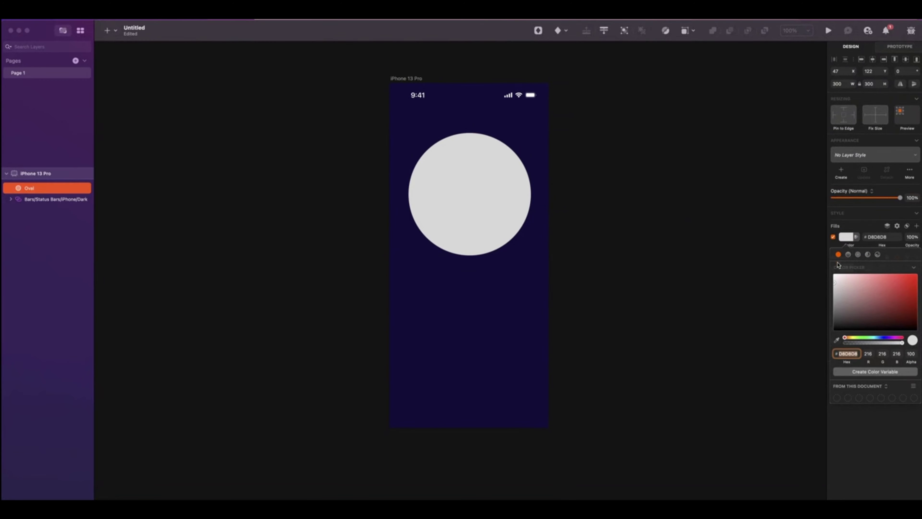
click(848, 255)
click(469, 133)
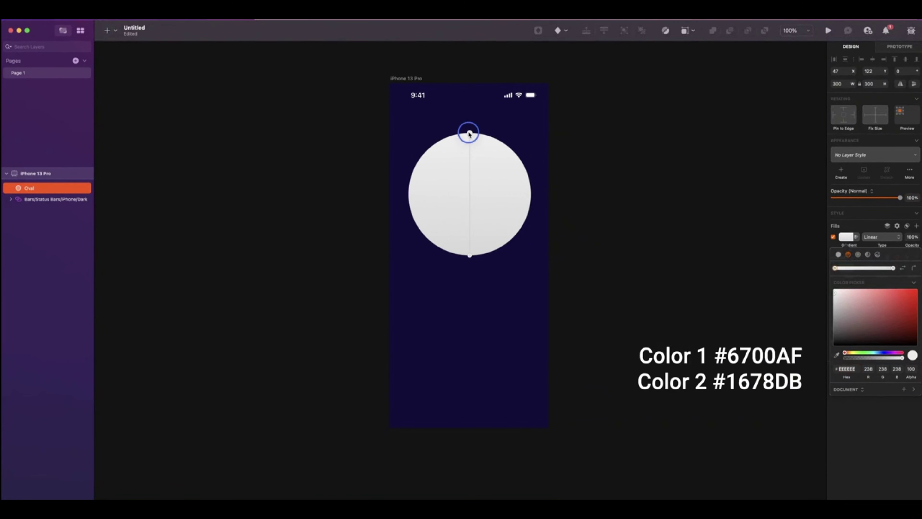
click(847, 369)
text(6700AF)
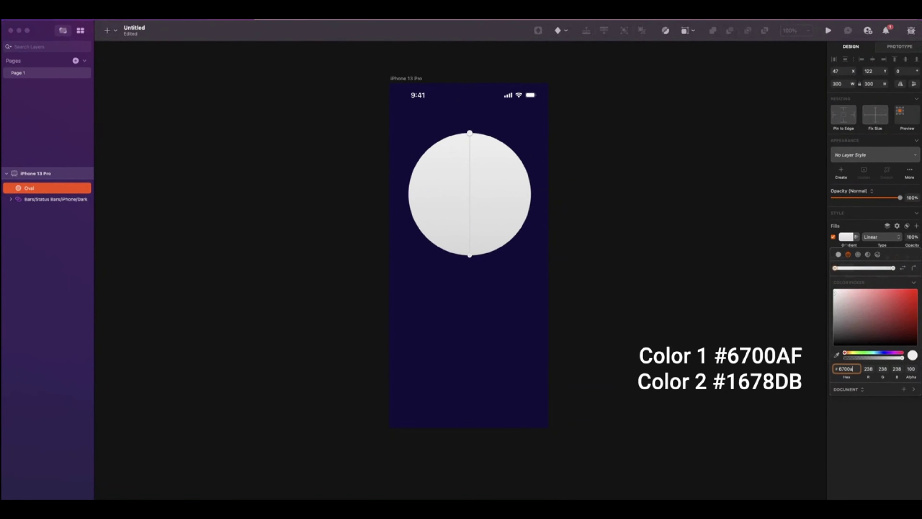
key(Return)
click(469, 256)
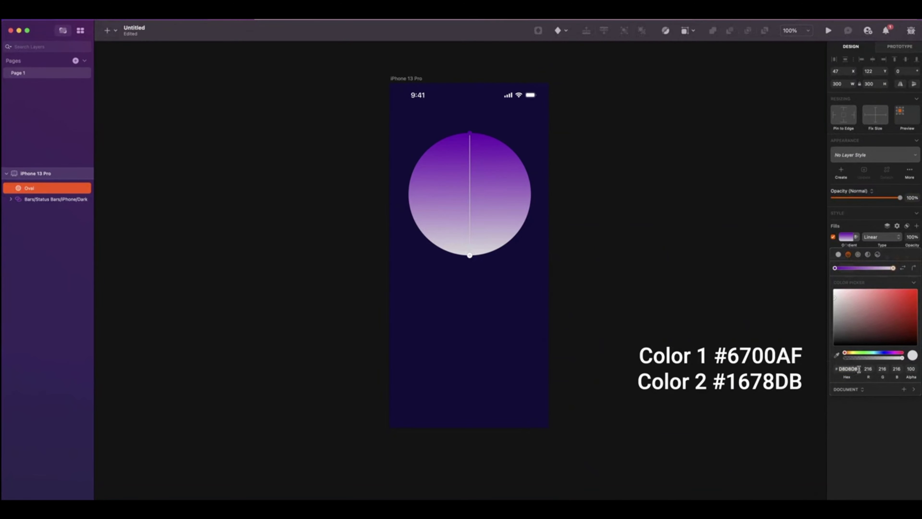
text(1678DB)
key(Return)
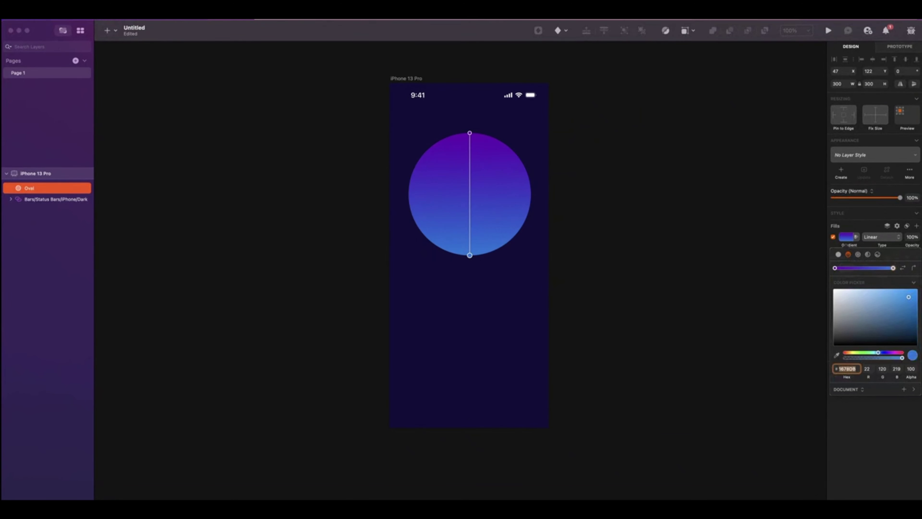
Step: Set the circle's fill opacity to 50%, align it with the artboard's left edge, and place a duplicate at X 90, Y 234
click(912, 237)
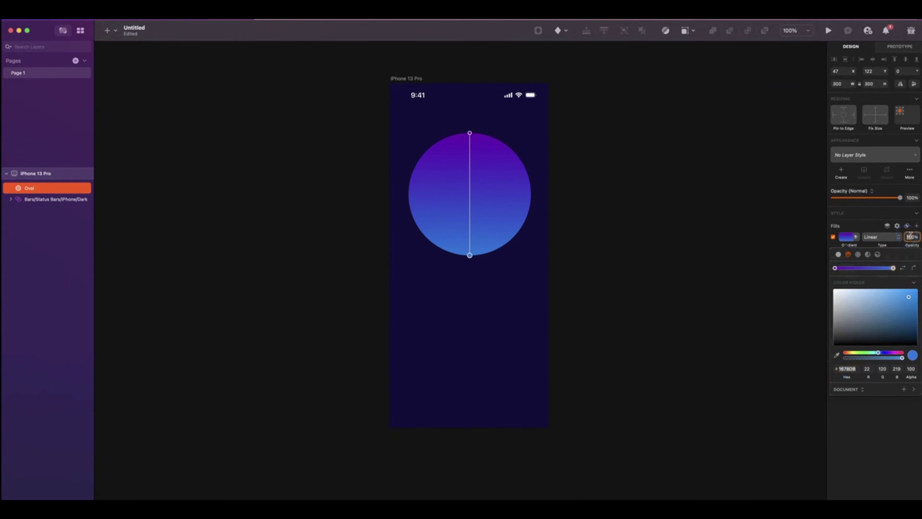
text(50)
drag(447, 205, 464, 249)
key(super+d)
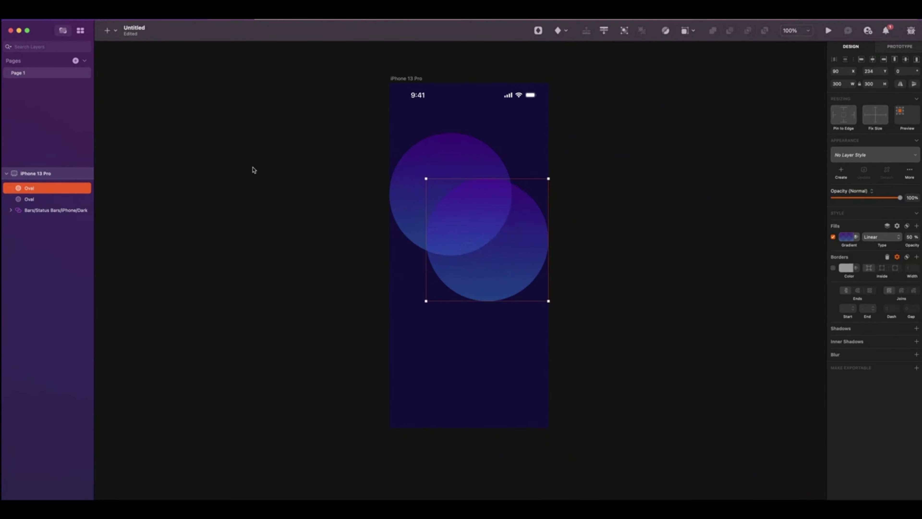
Step: Set the duplicate circle's gradient colors to #9600FF at its top and #00E4FF at its bottom
click(853, 238)
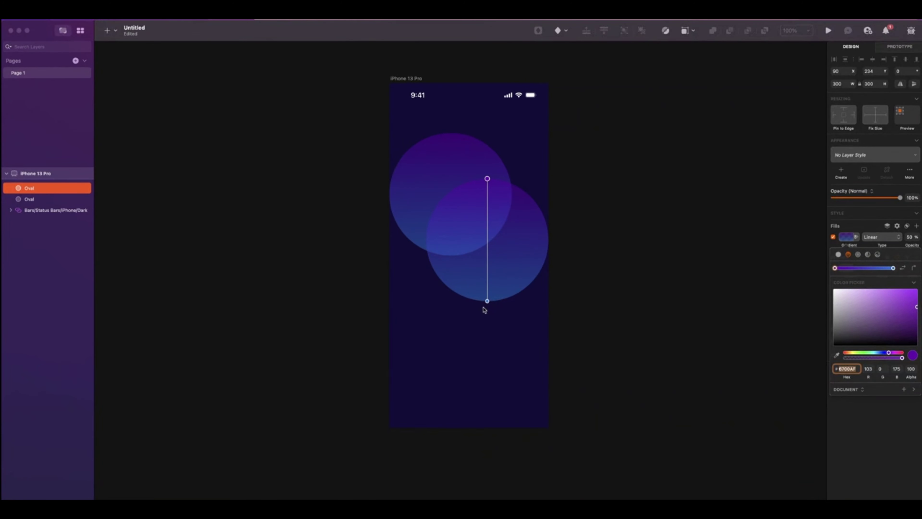
text(00E4FF)
key(Return)
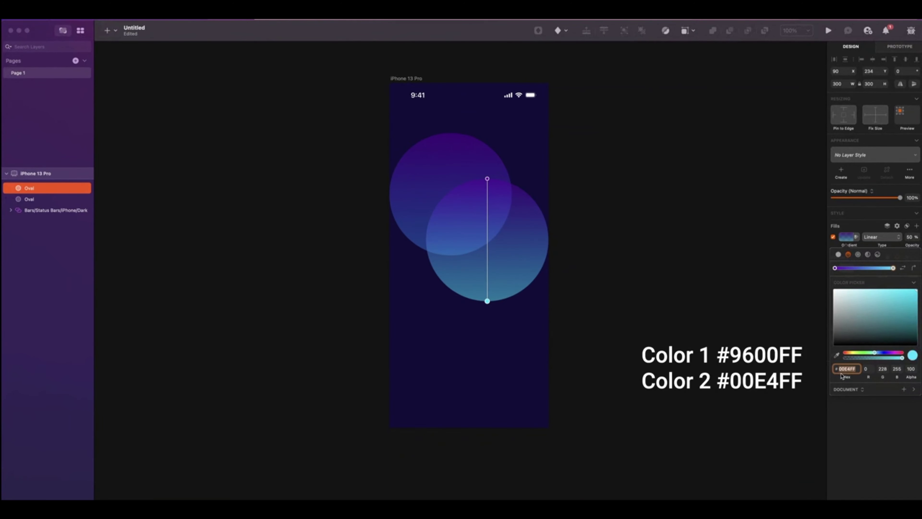
click(487, 178)
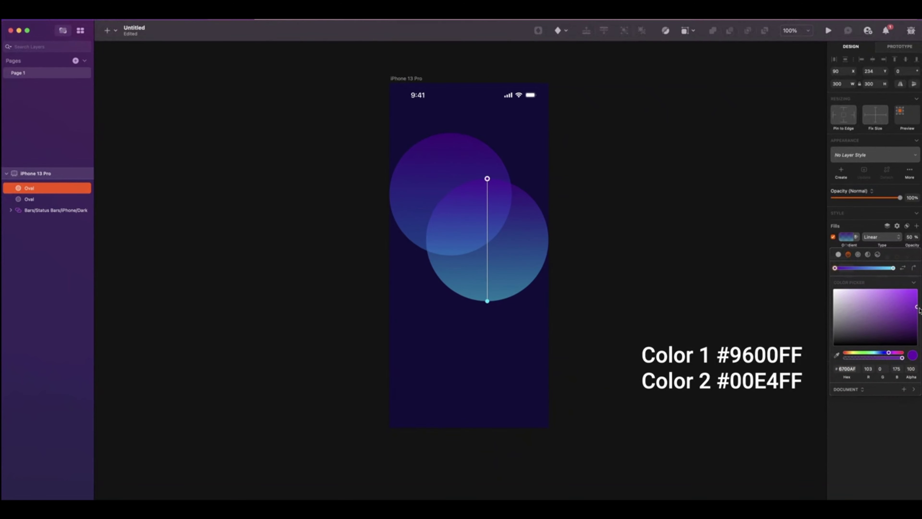
text(9600FF)
key(Return)
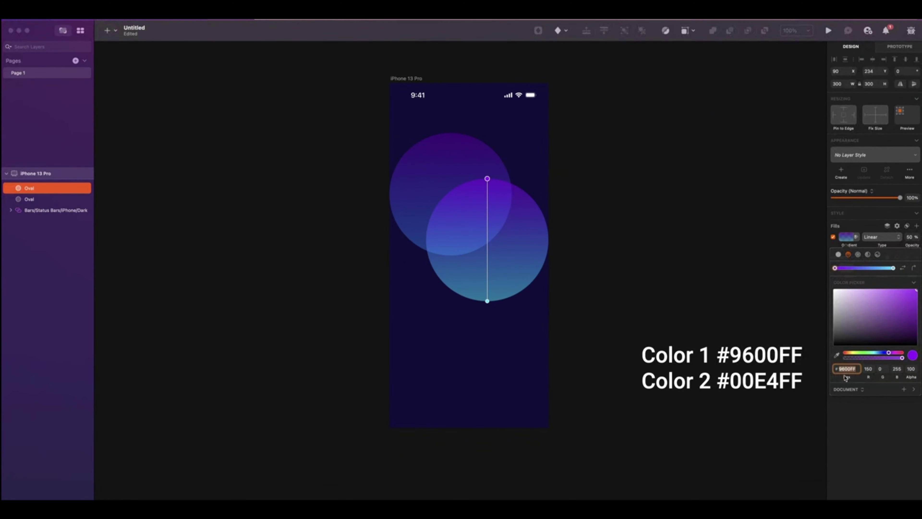
key(Escape)
Step: Move the second circle to about X 131, Y 150, and place a duplicate of it at about X -19, Y 272
drag(497, 225, 513, 192)
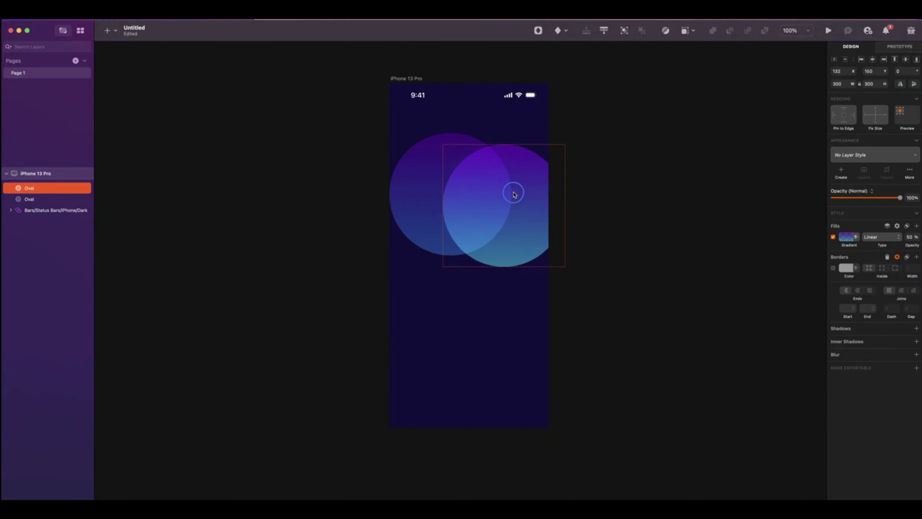
click(643, 216)
click(503, 220)
key(super+d)
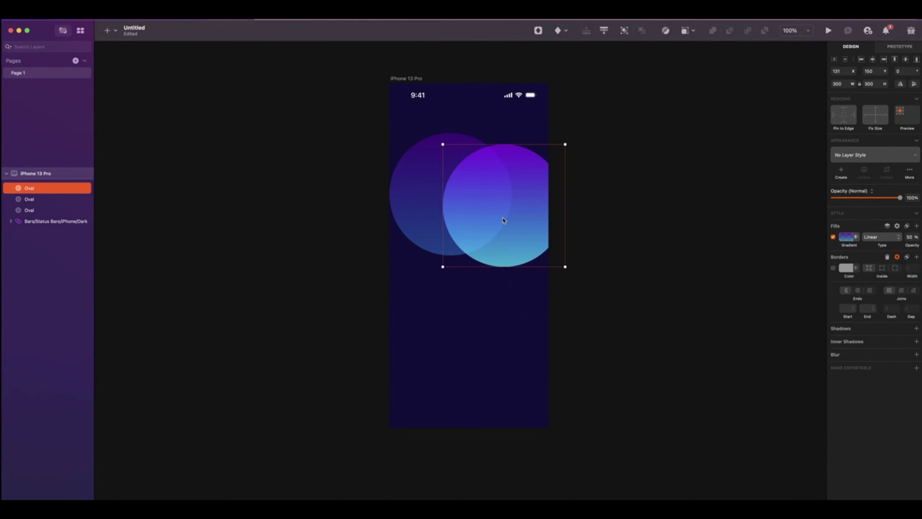
drag(503, 220, 442, 269)
Step: Replace the third circle's gradient with a solid #7748A5 fill
click(842, 238)
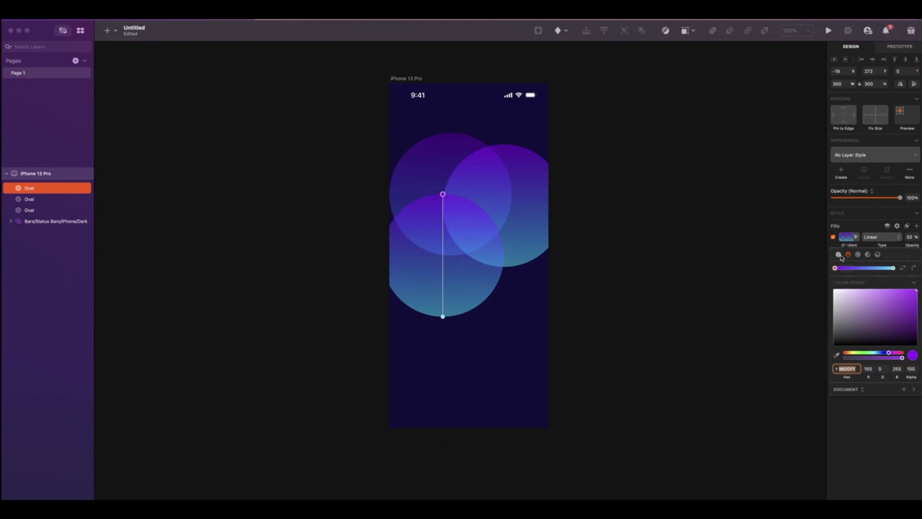
click(838, 254)
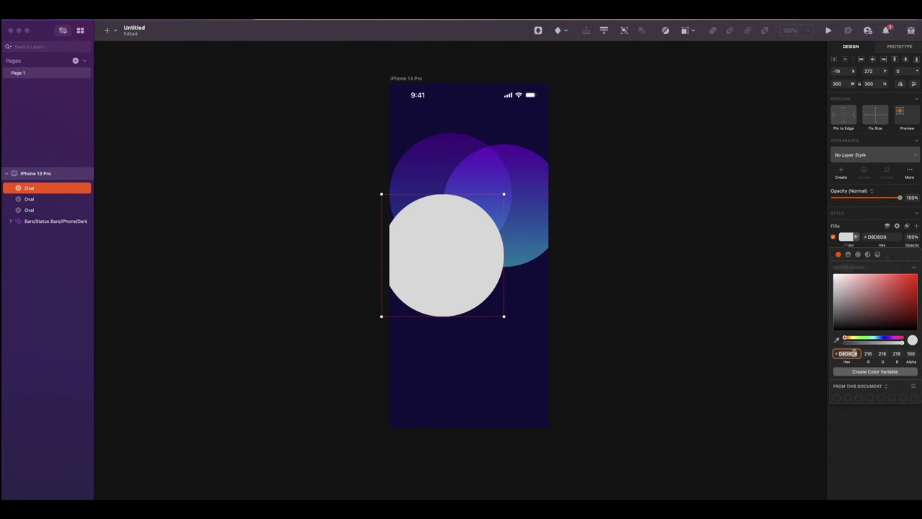
text(7748a)
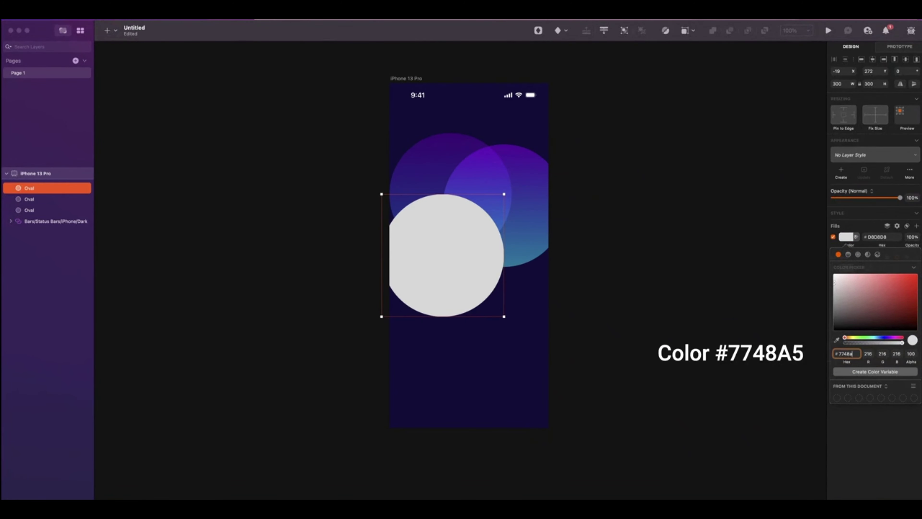
text(5)
key(Return)
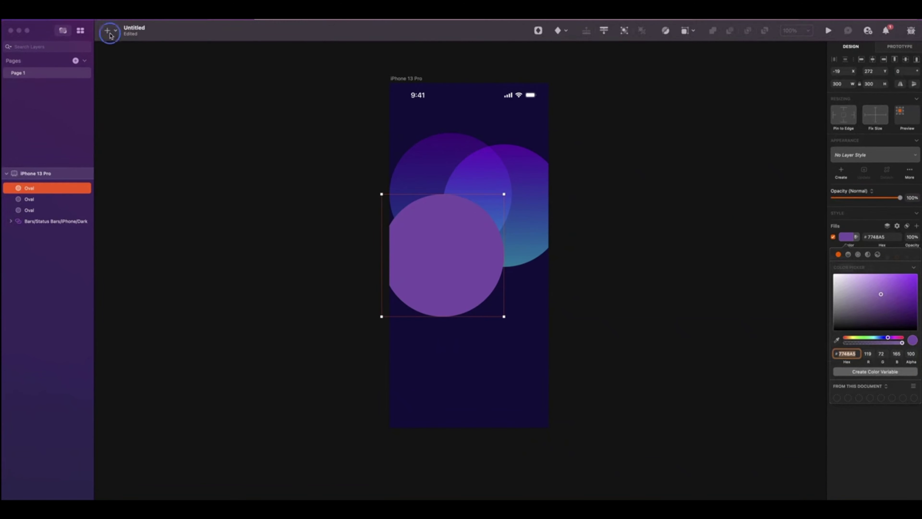
Step: Draw a 390 × 844 rectangle covering the whole artboard and remove its fill and border
click(109, 31)
mouse_move(178, 61)
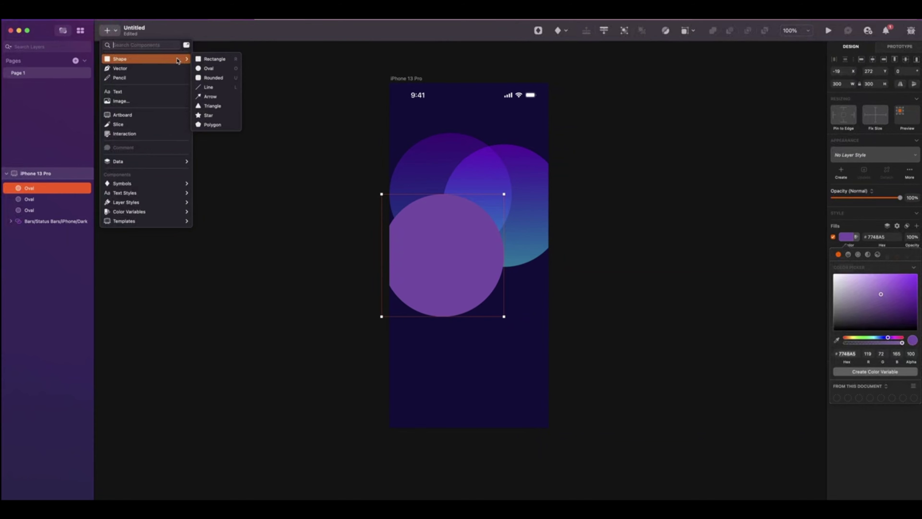
click(223, 62)
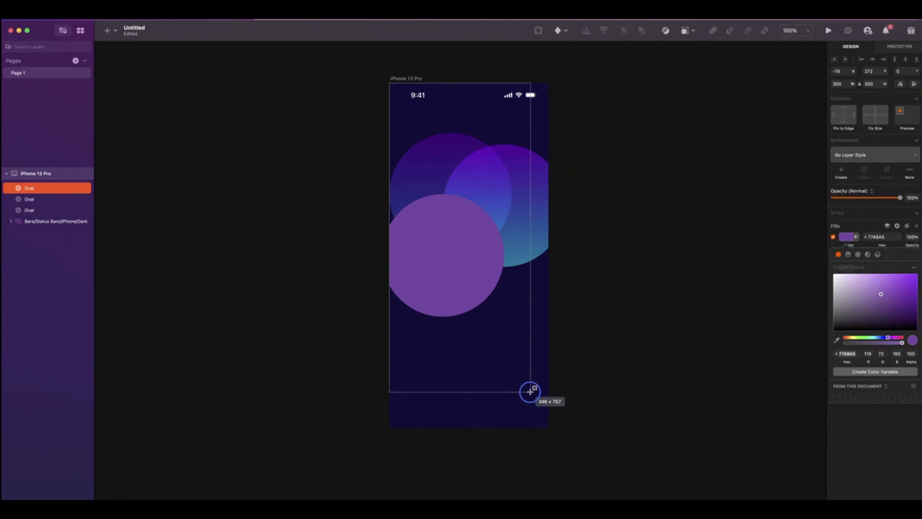
click(548, 426)
click(833, 277)
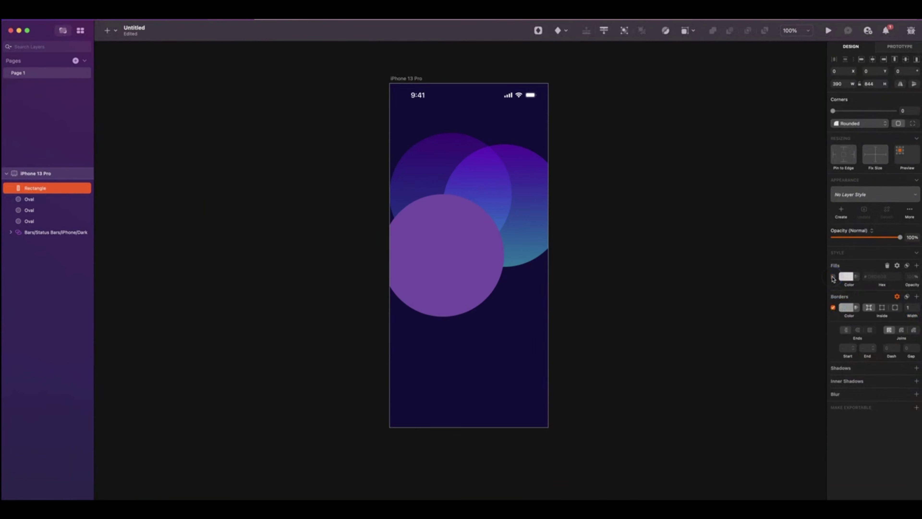
click(833, 309)
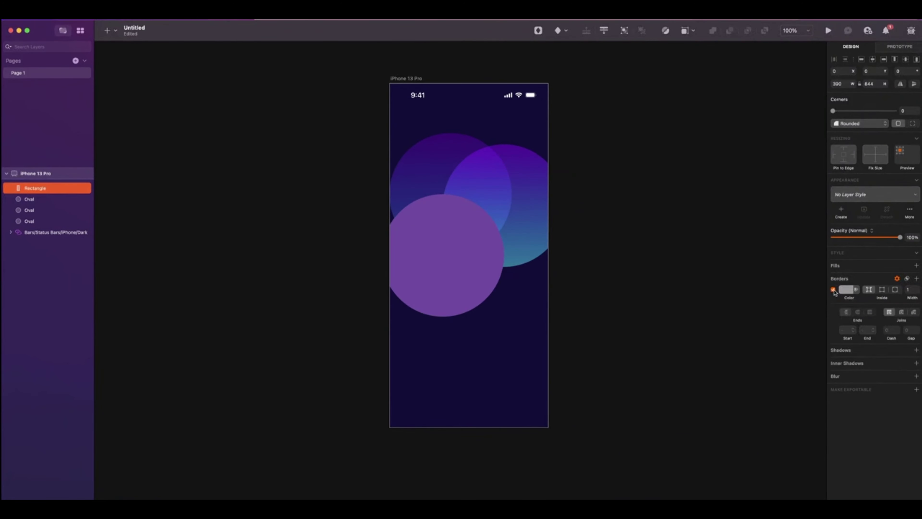
click(832, 290)
Step: Apply a Background Blur of about 47 with 0% saturation to the full-artboard rectangle
click(916, 318)
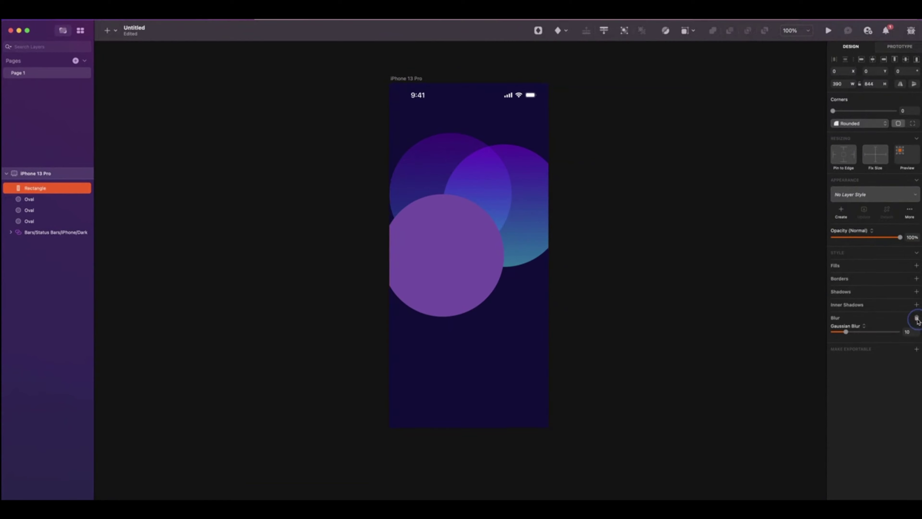
click(863, 326)
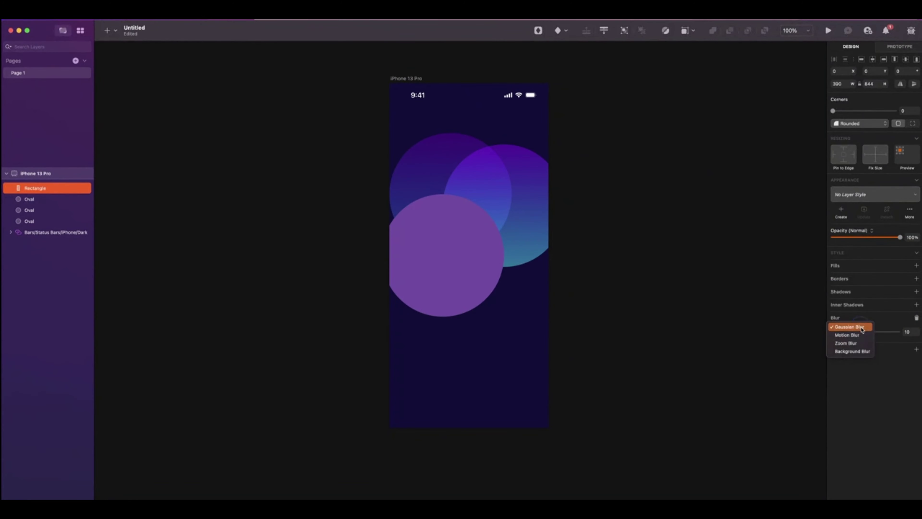
click(847, 351)
drag(845, 331, 884, 352)
drag(870, 351, 866, 349)
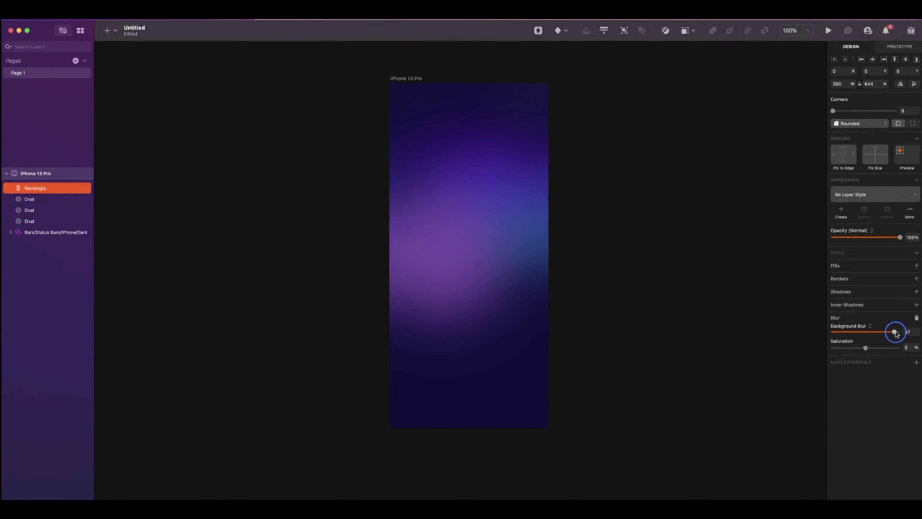
Step: Group the blur rectangle with the three circles and rename the group BG
shift+click(55, 210)
shift+click(66, 222)
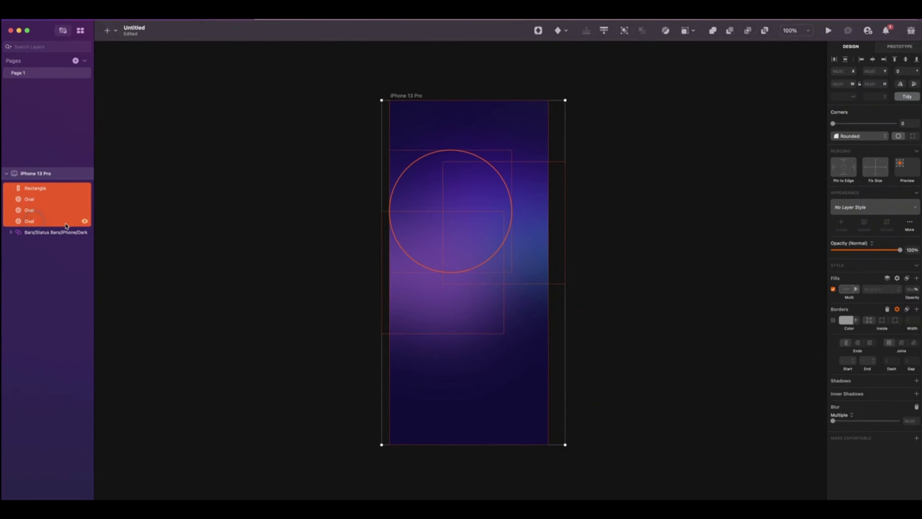
right_click(26, 203)
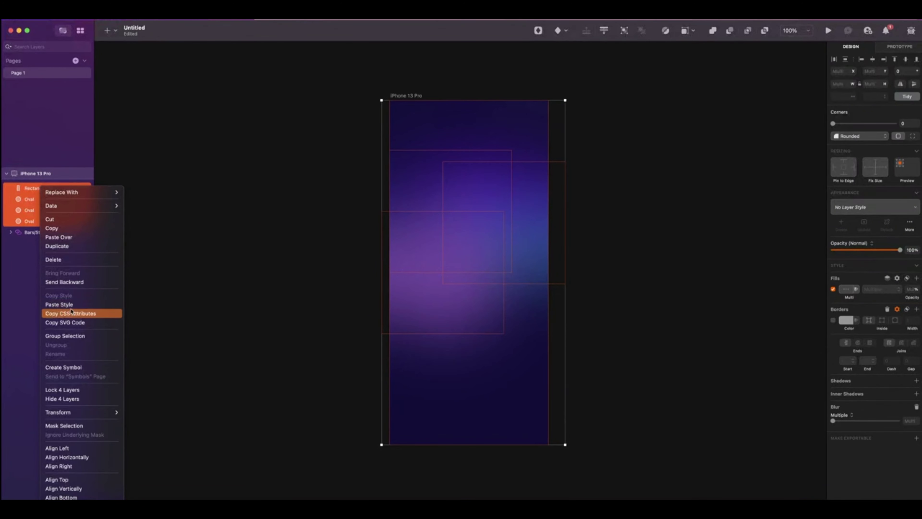
click(78, 336)
key(super+r)
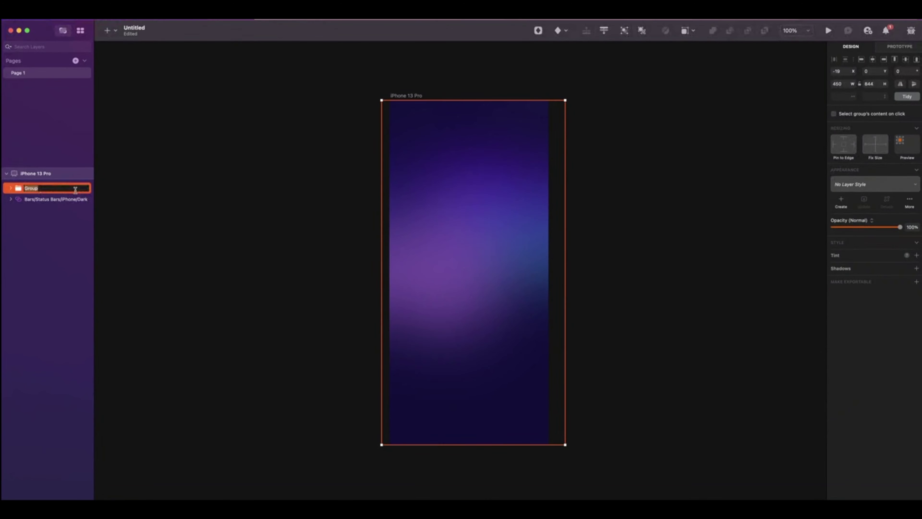
text(BG)
key(Return)
key(Escape)
Step: Scale the portrait photo down to about 319 × 567 and place it on the artboard at about X 37, Y 42
scroll(468, 272, down, 1)
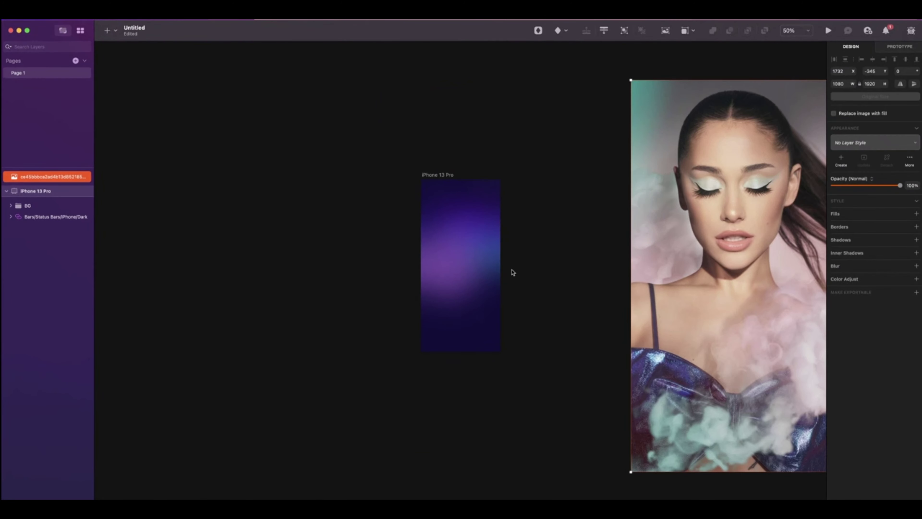
scroll(513, 272, right, 5)
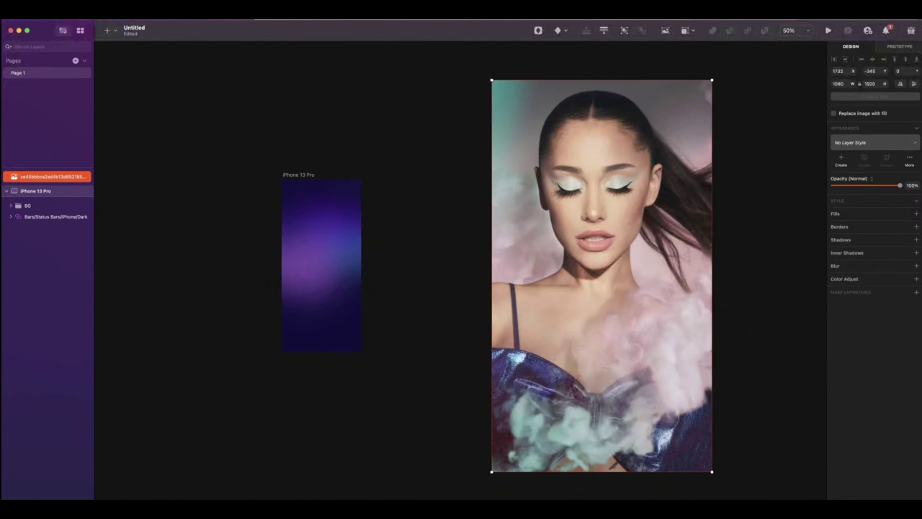
scroll(572, 278, down, 2)
scroll(572, 278, right, 2)
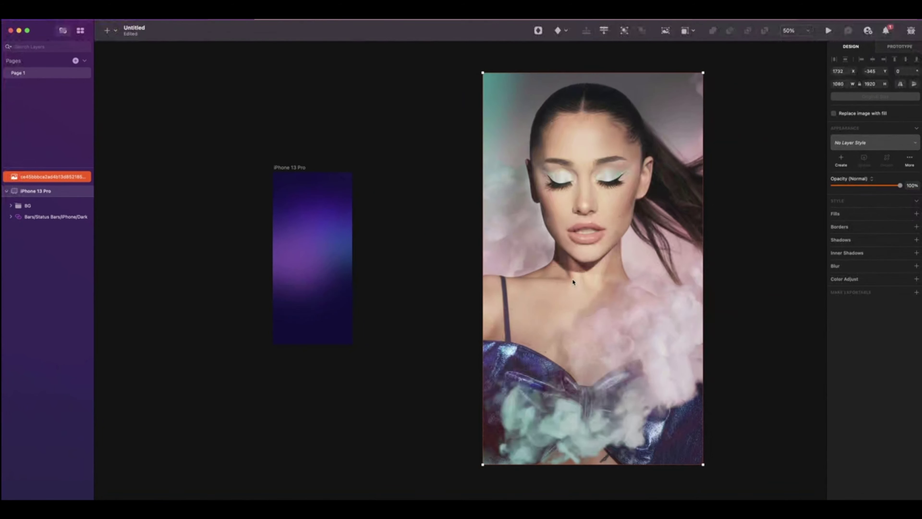
key(super+k)
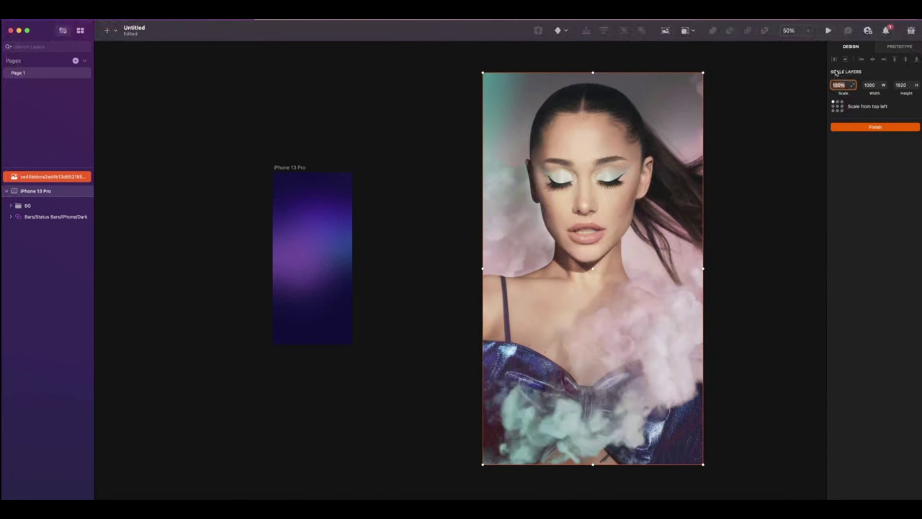
drag(703, 464, 556, 182)
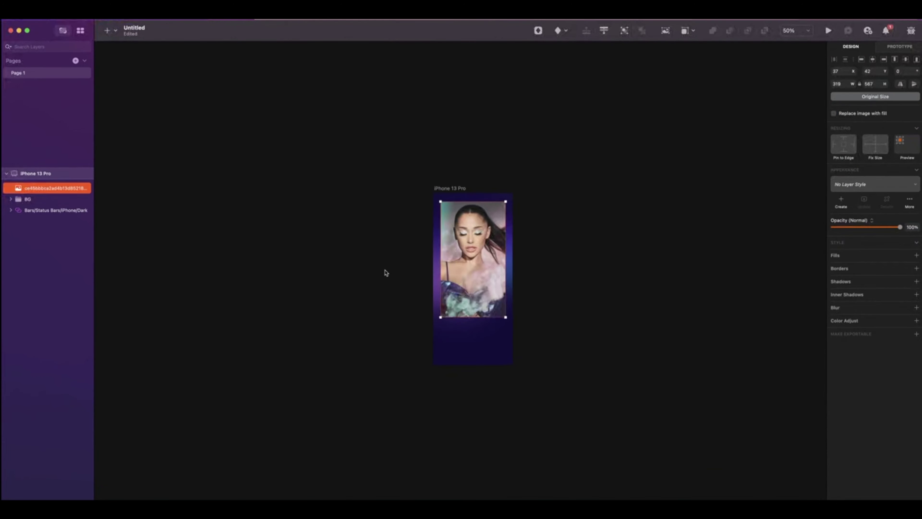
Step: Draw a 300 × 300 circle over the face in the portrait and position it at about X 45, Y 61
key(super+2)
scroll(385, 272, up, 5)
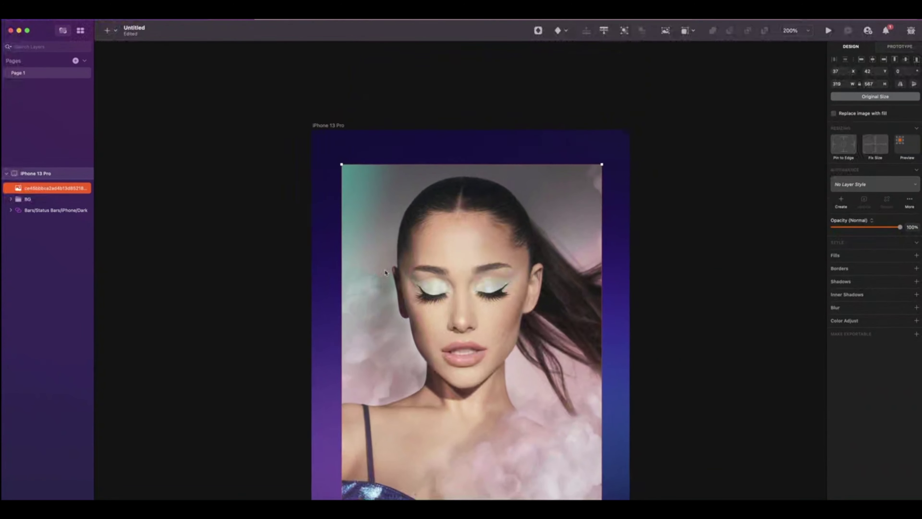
scroll(385, 272, down, 1)
key(o)
drag(322, 134, 567, 372)
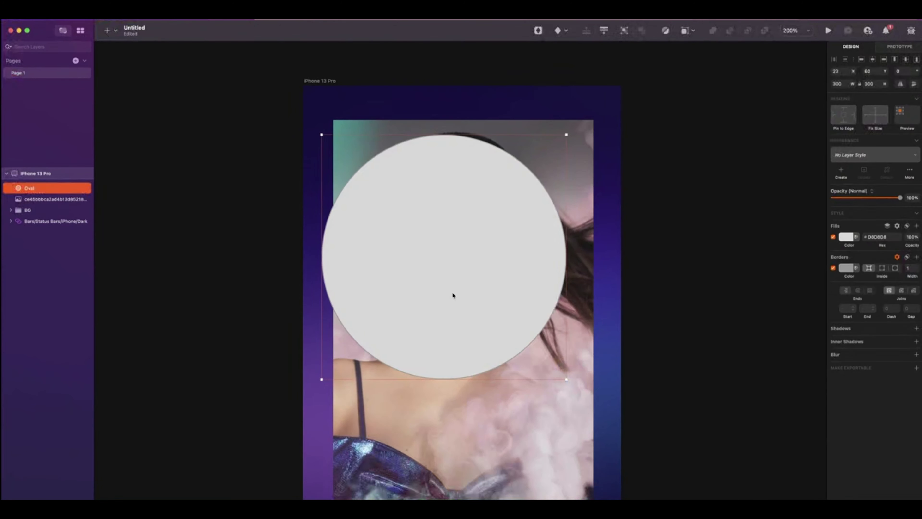
drag(453, 294, 471, 295)
Step: Move the portrait photo above the circle in the layer order and mask it with the circle
click(32, 200)
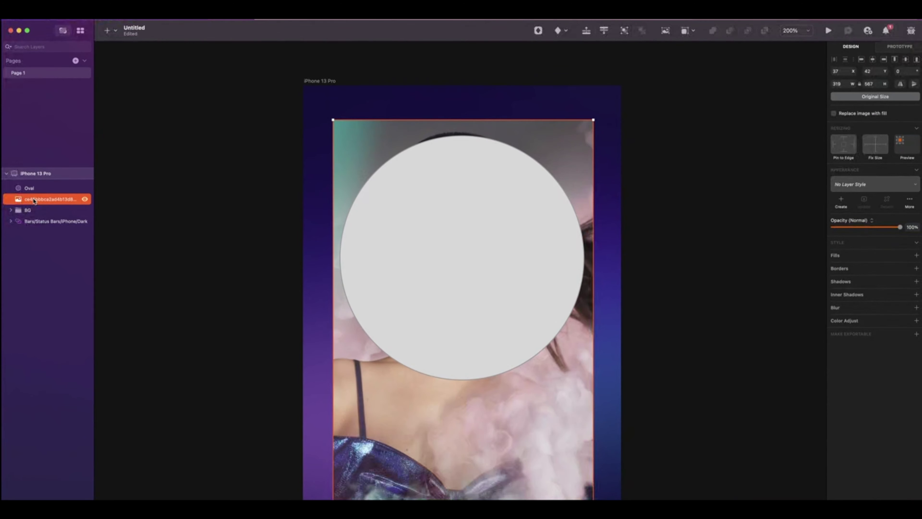
drag(41, 202, 42, 189)
shift+click(42, 197)
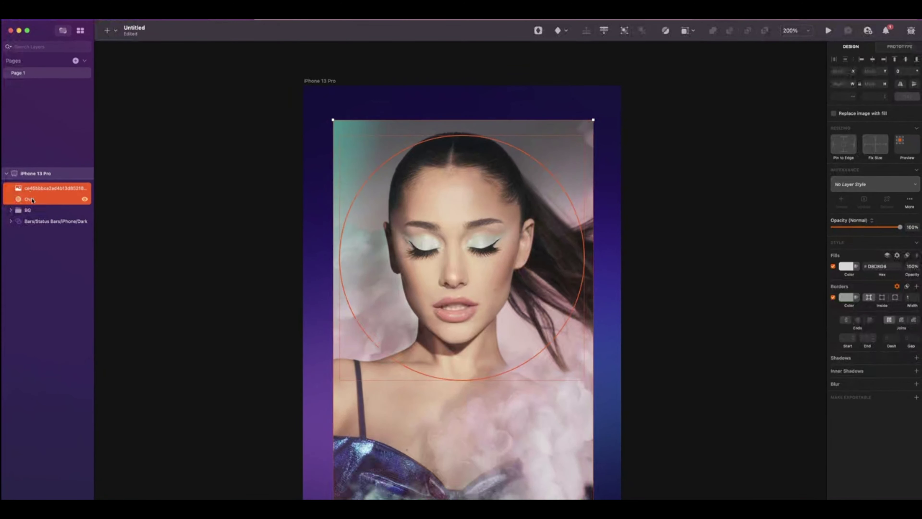
click(694, 31)
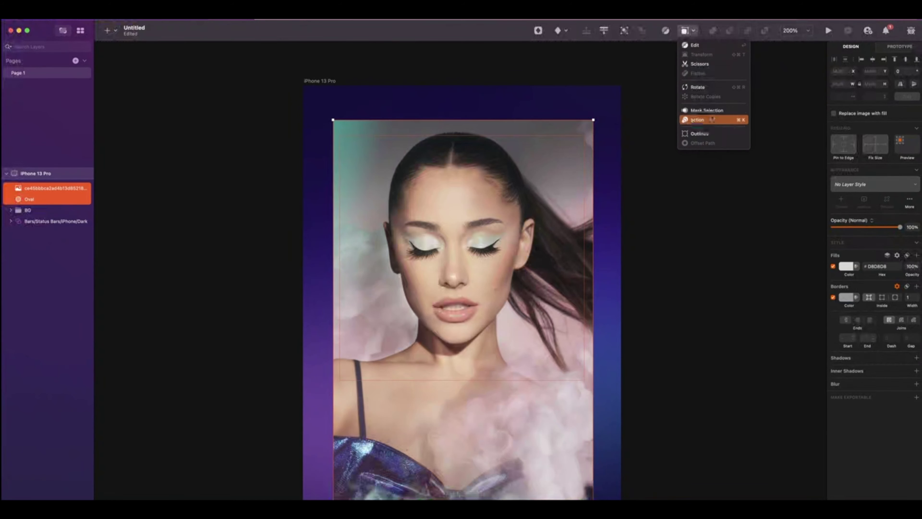
click(713, 112)
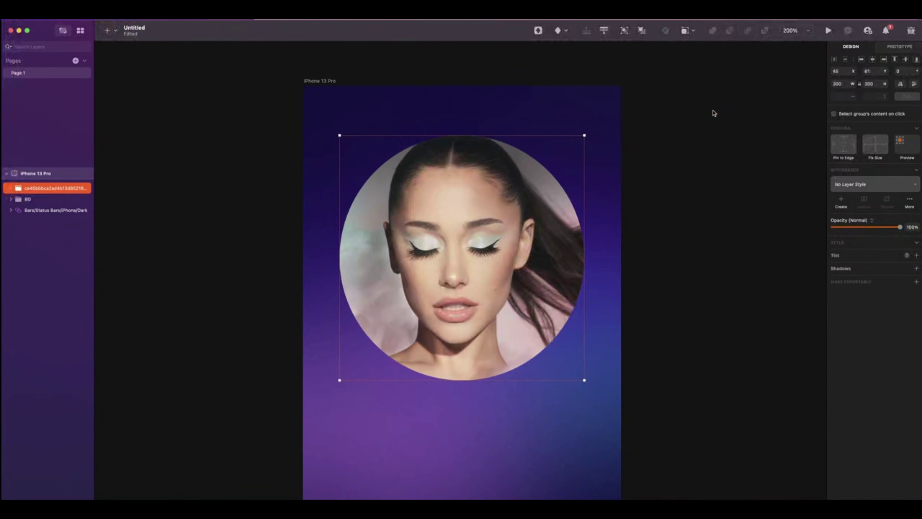
Step: Rename the masked portrait group Avatar
double_click(51, 188)
text(ava)
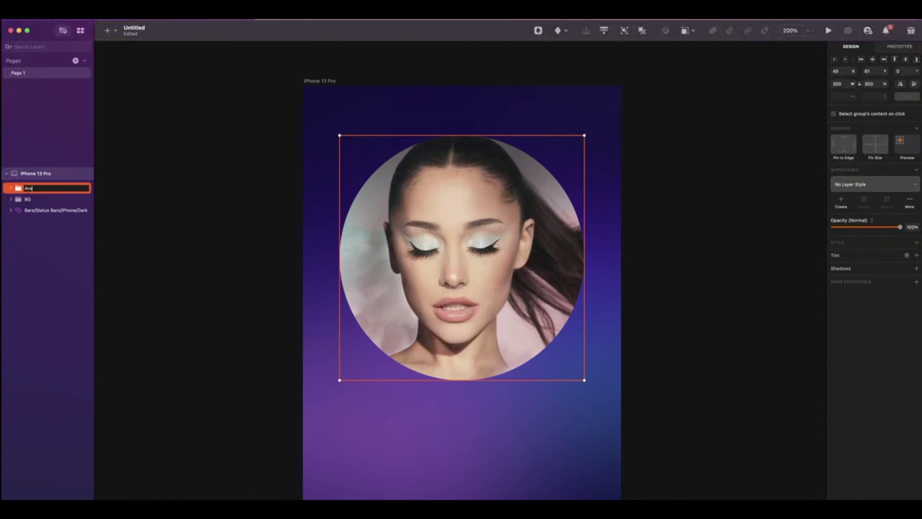
text(tar)
key(Return)
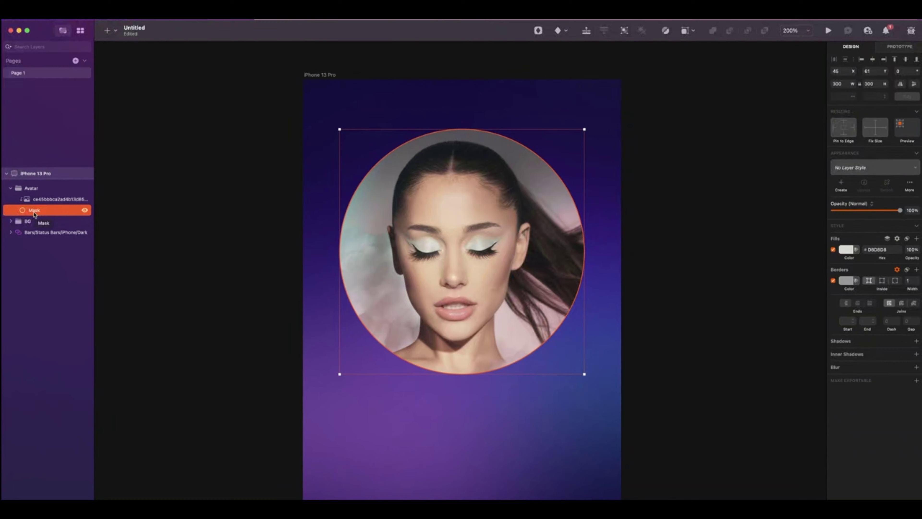
Step: Duplicate the Mask circle inside the Avatar group and rename the lower copy Outlite
key(super+d)
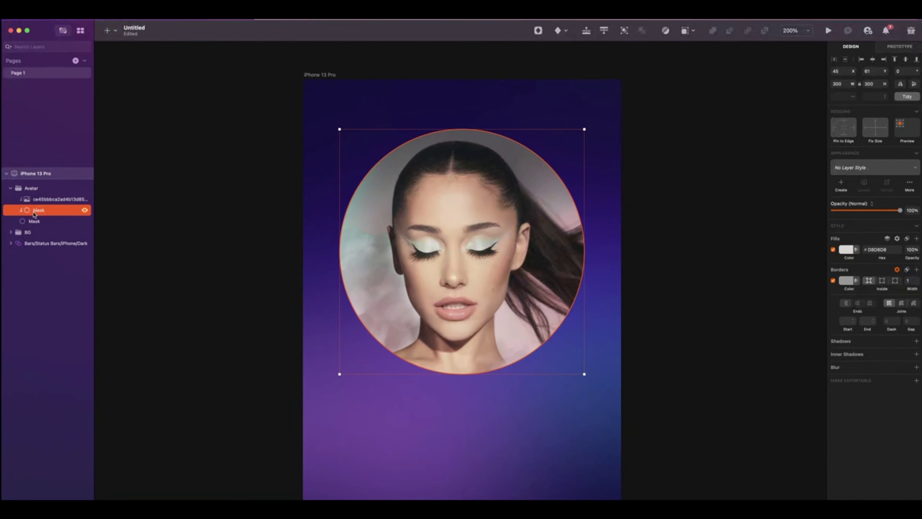
double_click(55, 221)
text(Outli)
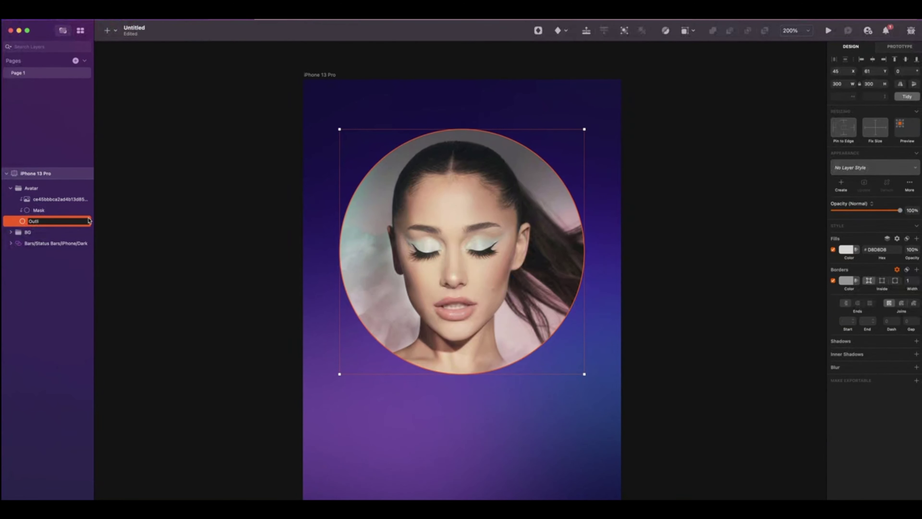
text(te)
key(Return)
Step: Resize the Outlite circle to 330 × 330 and center it behind the portrait at about X 31, Y 46
click(839, 83)
text(330)
key(Return)
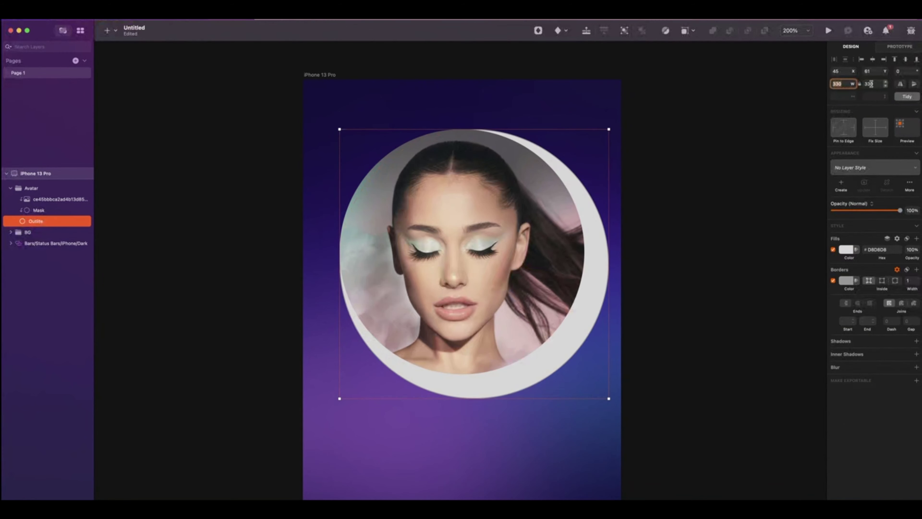
drag(599, 252, 588, 241)
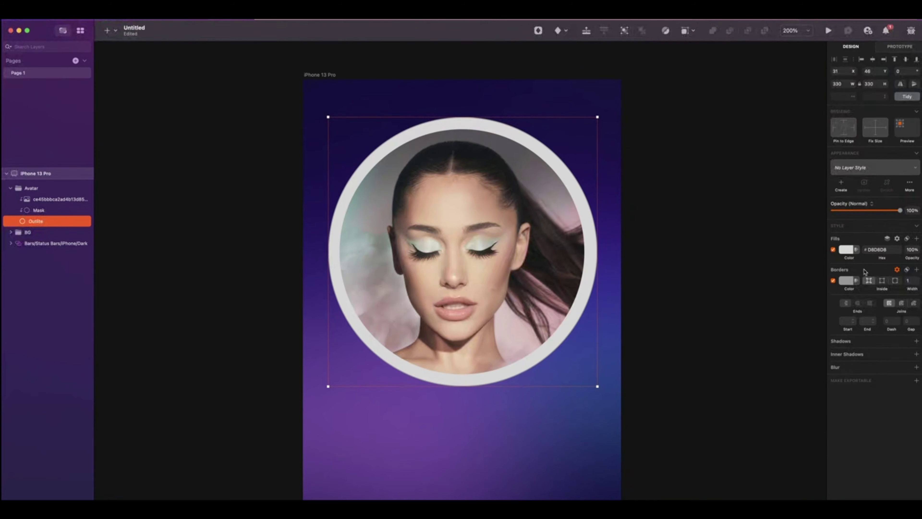
Step: Remove the Outlite circle's border and give it a white #FFFFFF fill at 20% opacity
click(833, 281)
click(887, 270)
click(843, 252)
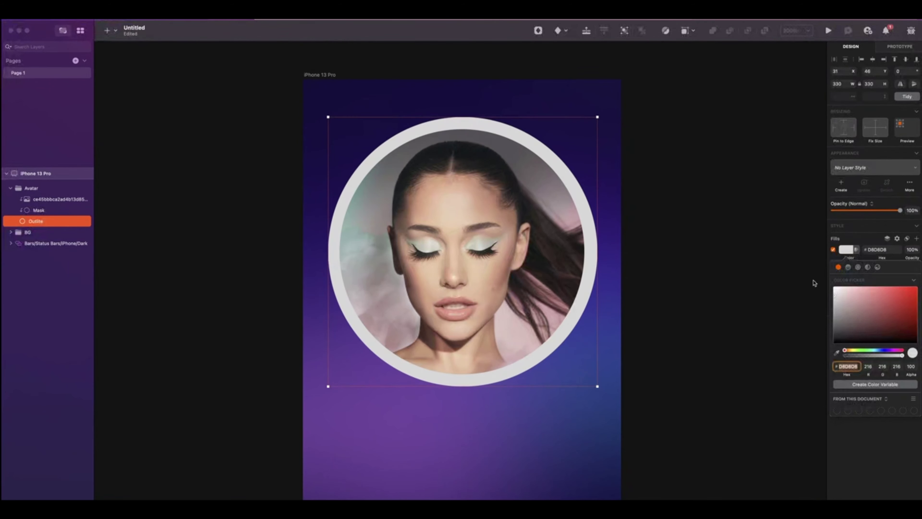
drag(837, 291, 831, 268)
drag(916, 249, 904, 249)
text(20)
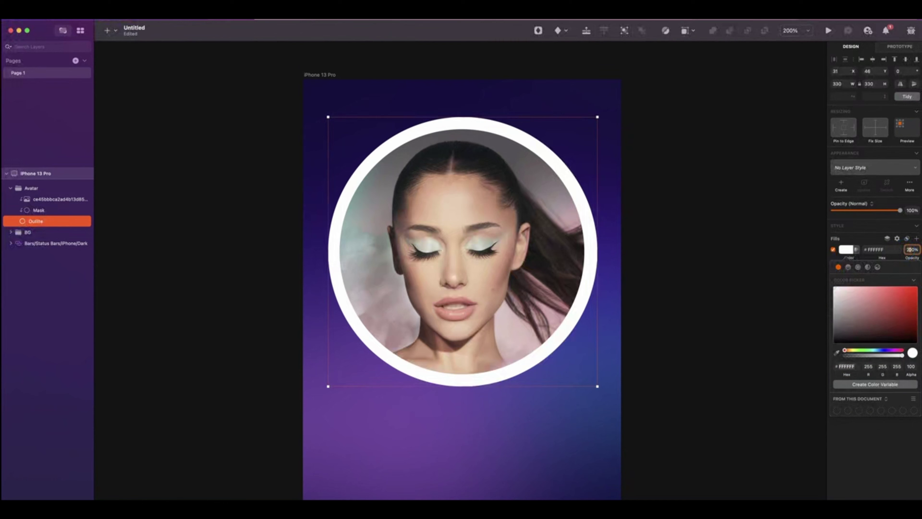
key(Tab)
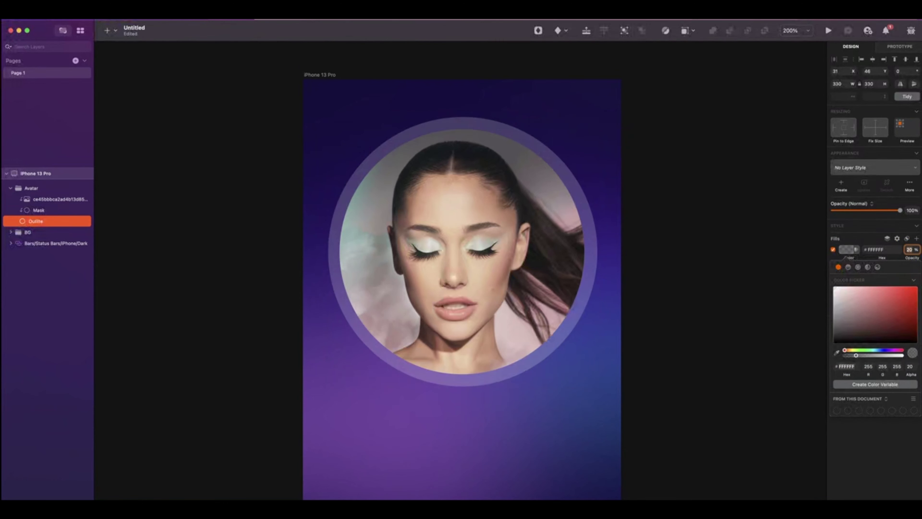
Step: Duplicate the ring circle, enlarge the copy to 376 × 376, center it around the portrait at X 7, Y 23, and lower its fill opacity
key(super+d)
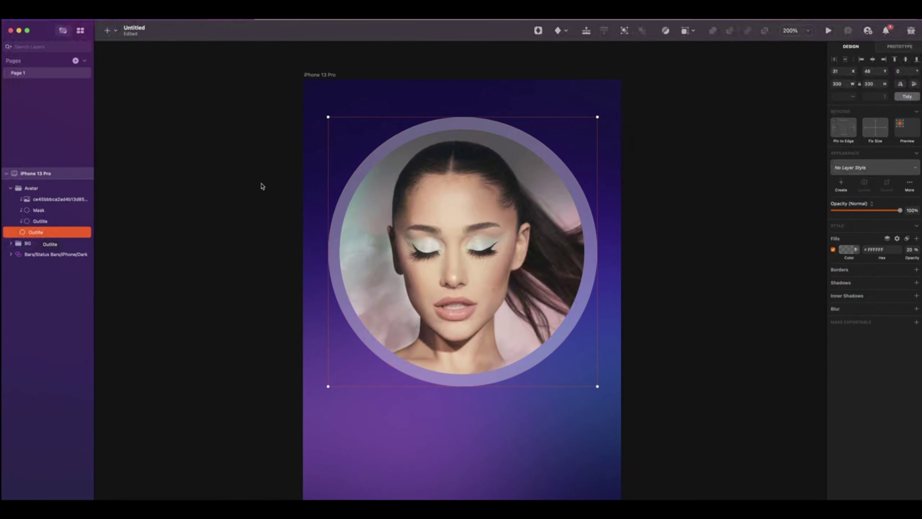
click(846, 84)
text(376)
key(Return)
drag(581, 350, 575, 321)
click(909, 249)
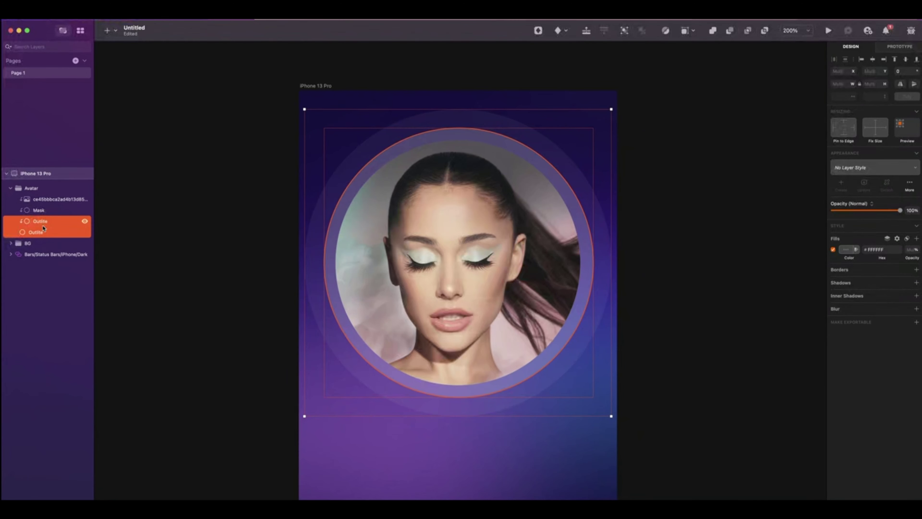
Step: Group the two ring circles and rename the group Outline
key(super+g)
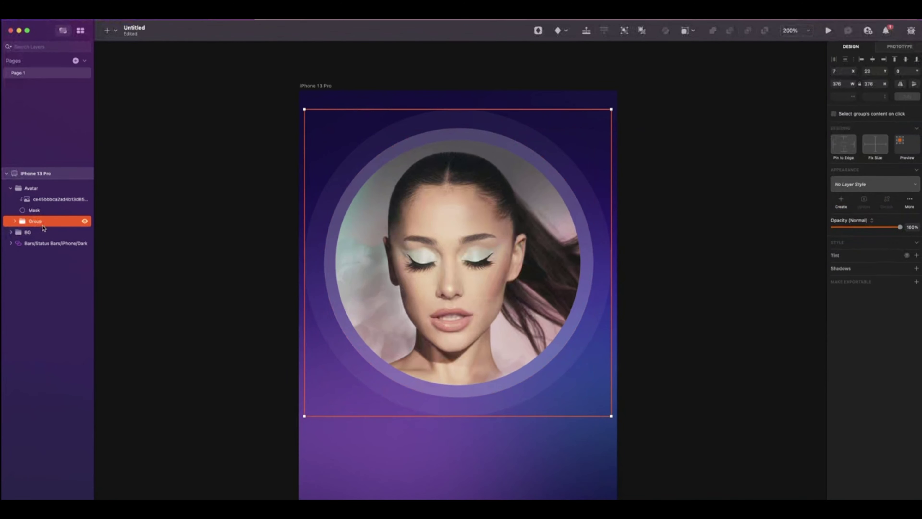
double_click(39, 221)
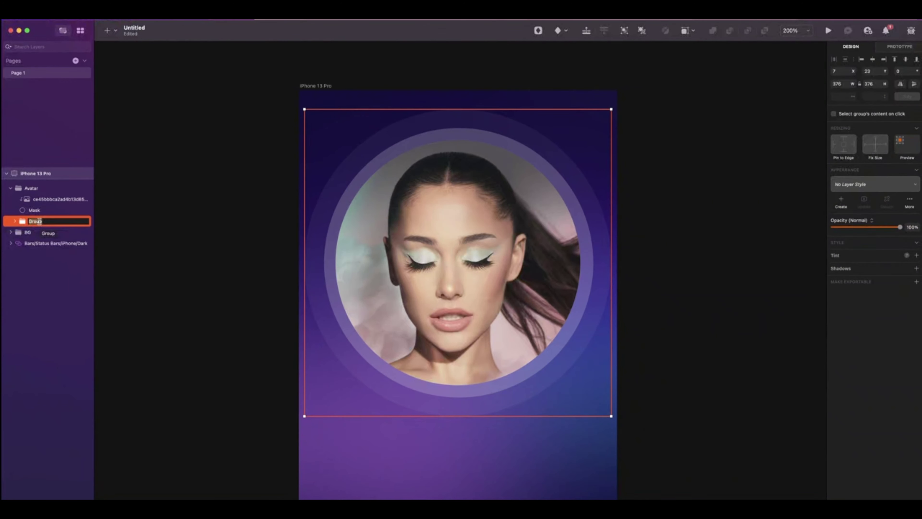
text(Outline)
key(Return)
Step: Group the portrait image with its circular mask inside the Avatar group and rename the new group Artist
click(40, 199)
shift+click(39, 210)
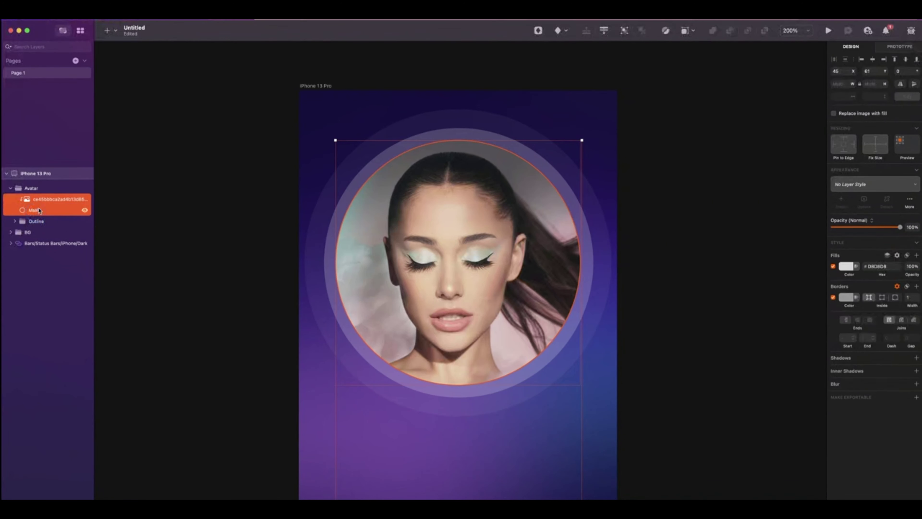
key(super+g)
double_click(36, 199)
text(Av)
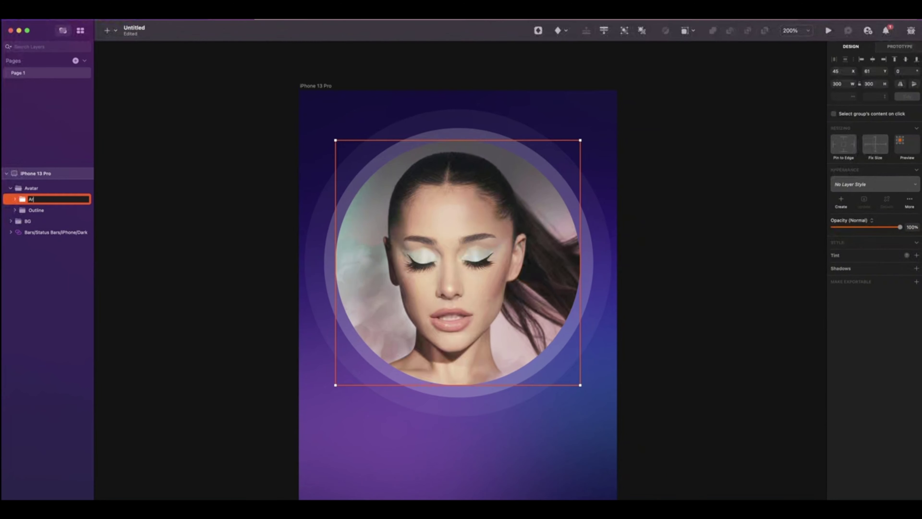
click(665, 289)
Step: Draw a 340 × 340 circle on the empty canvas beside the iPhone 13 Pro artboard
scroll(664, 289, right, 2)
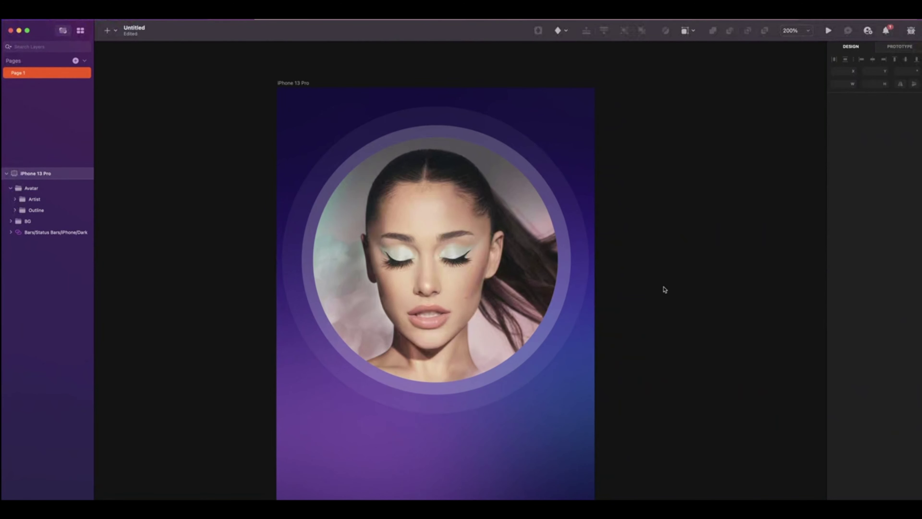
key(o)
key(Escape)
key(o)
scroll(664, 285, right, 5)
drag(535, 192, 801, 469)
drag(702, 328, 654, 270)
Step: Remove the new circle's fill and set its border color to #00F5FF
click(833, 195)
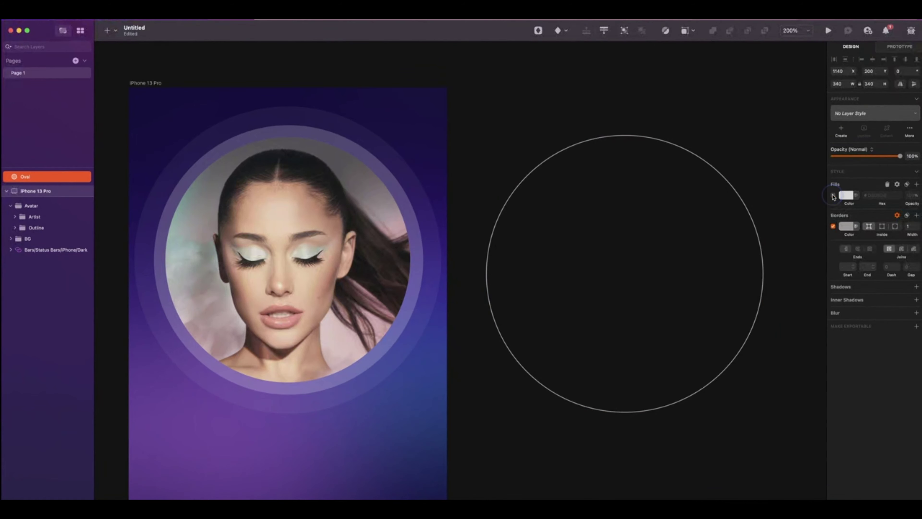
click(888, 184)
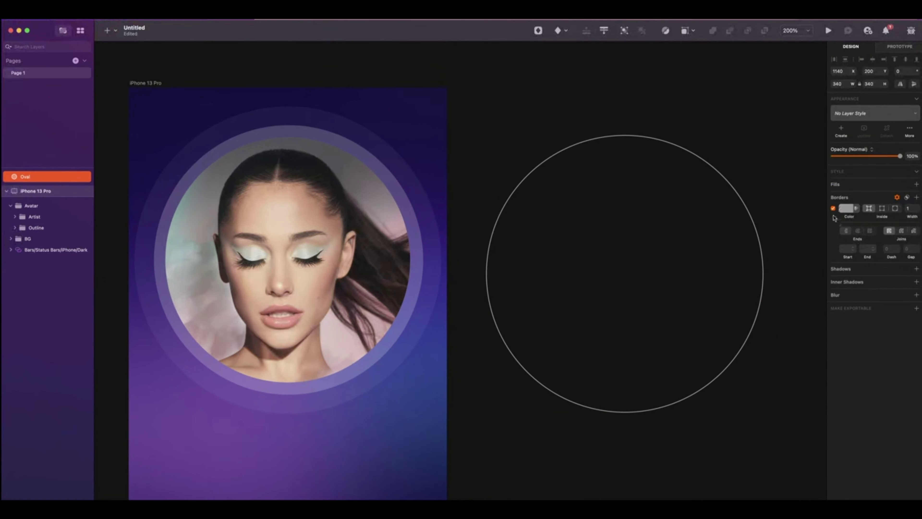
click(846, 209)
click(847, 325)
text(00f)
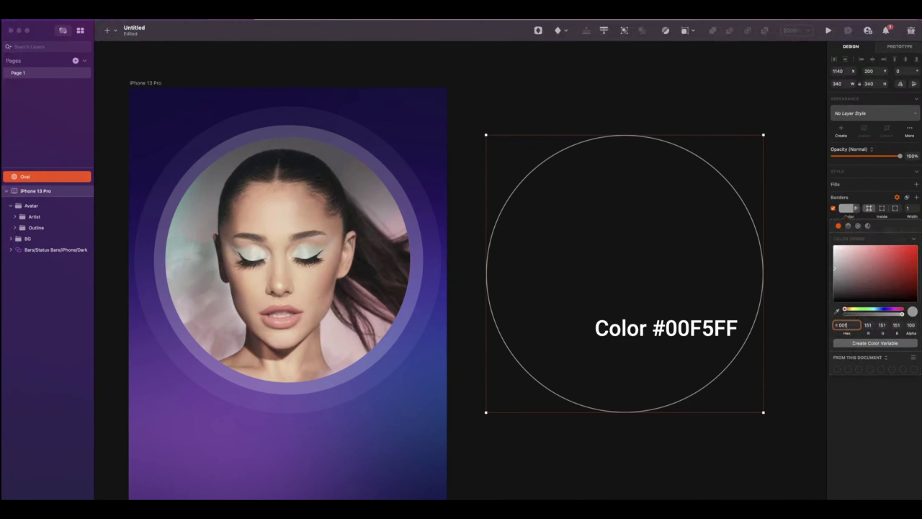
text(5ff)
key(Return)
Step: Center the cyan border on the circle's outline and set its width to 10
click(882, 208)
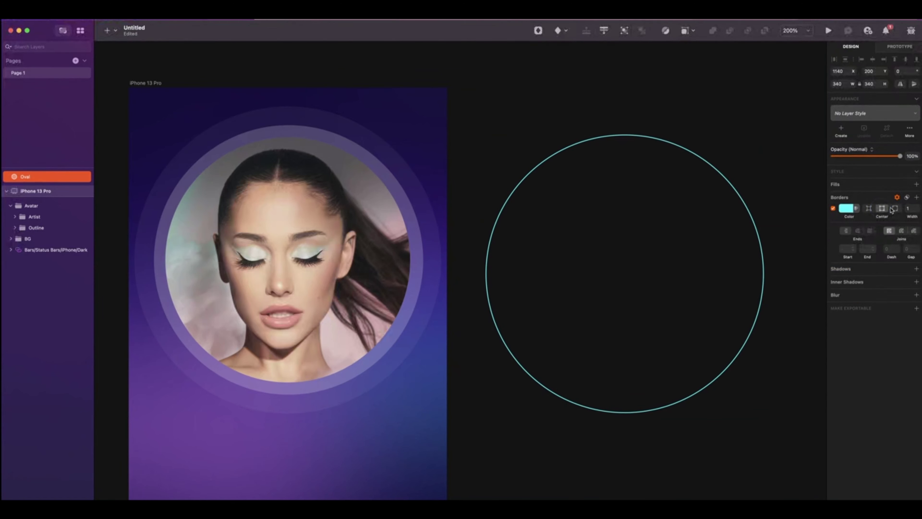
click(911, 208)
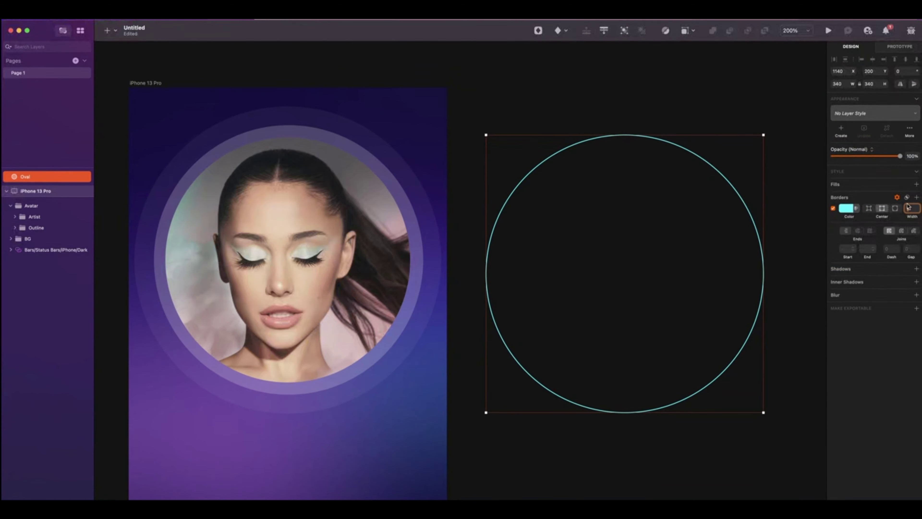
text(10)
Step: Turn the cyan border into a half-circle arc with dash 530, gap 640 and rounded ends
click(886, 248)
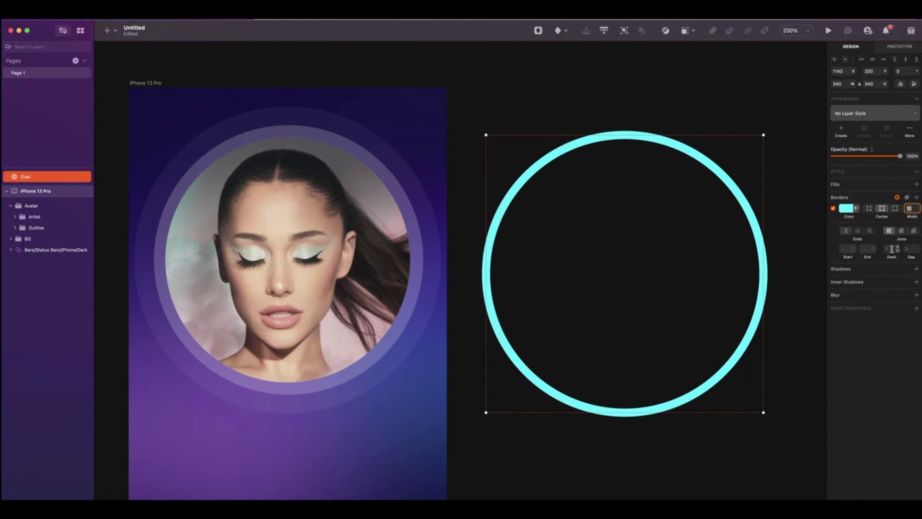
text(530)
click(910, 249)
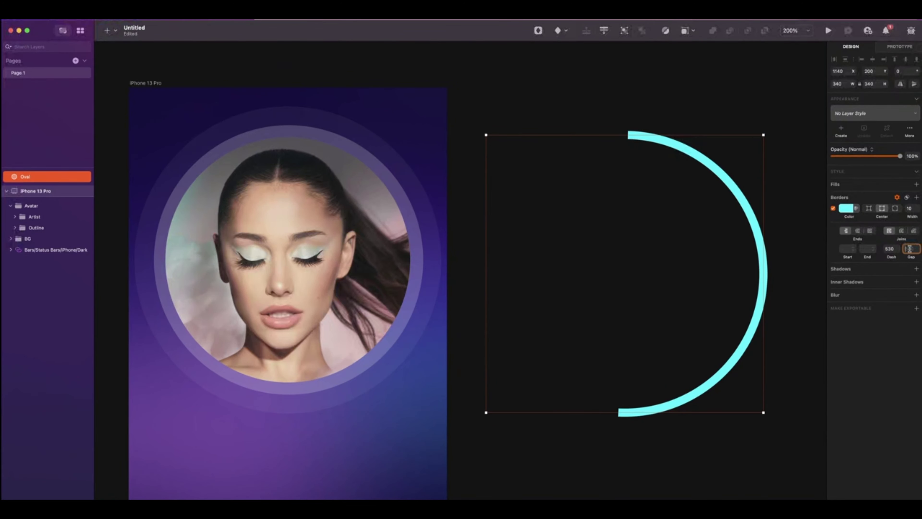
text(0)
click(858, 232)
Step: Duplicate the cyan arc and color the copy's border dark navy #151644
click(40, 179)
key(super+d)
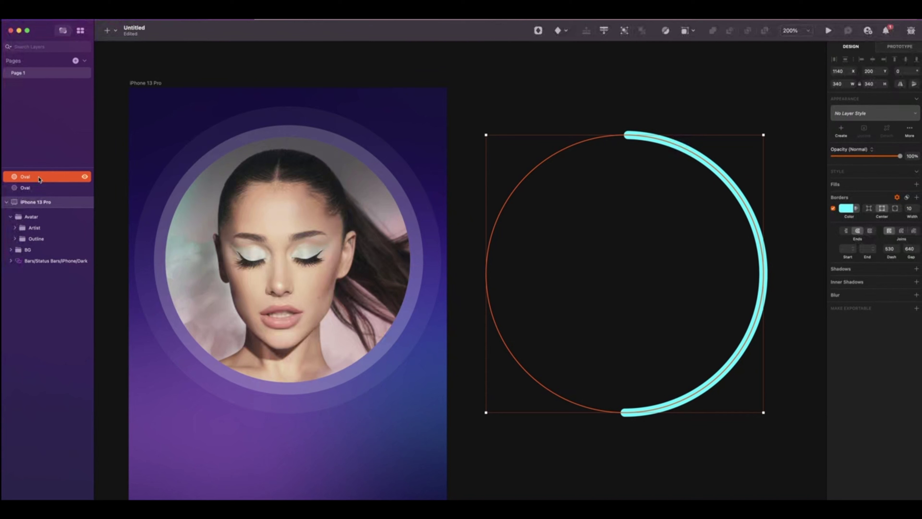
click(843, 209)
text(151644)
Step: Set the navy arc's dash to 180 and its gap to 900
click(891, 249)
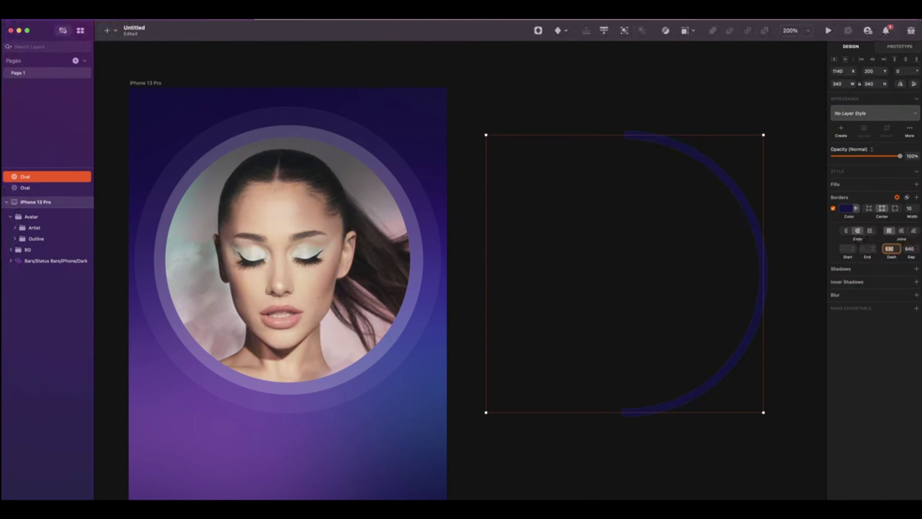
text(180)
click(904, 250)
text(1000)
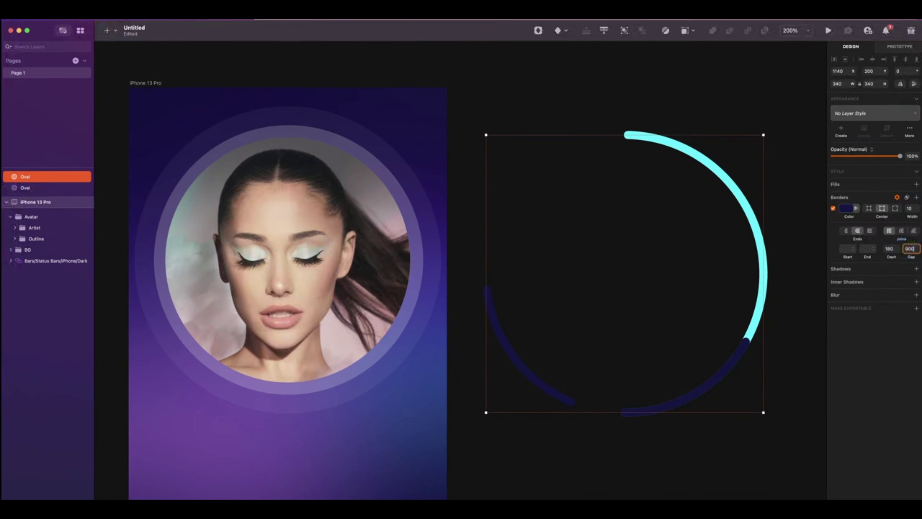
key(Return)
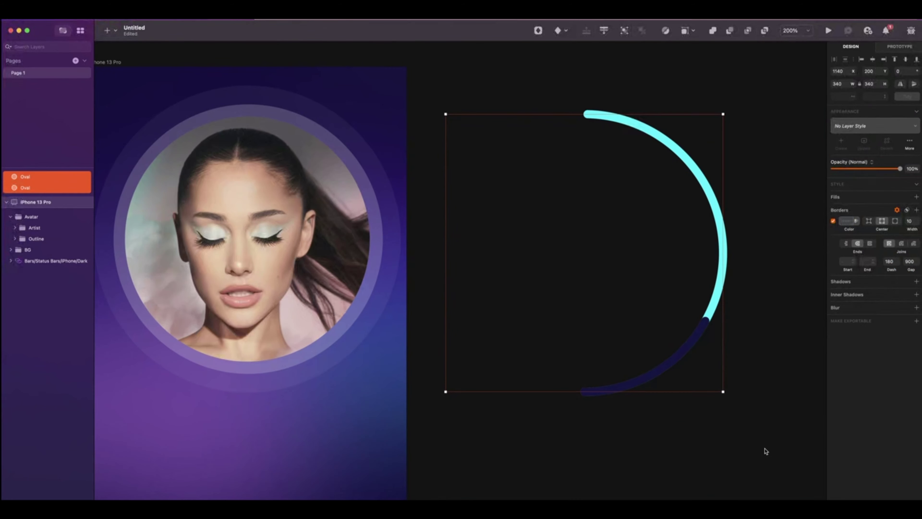
Step: Group the cyan and navy arcs and place the group over the rings around the portrait
key(super+g)
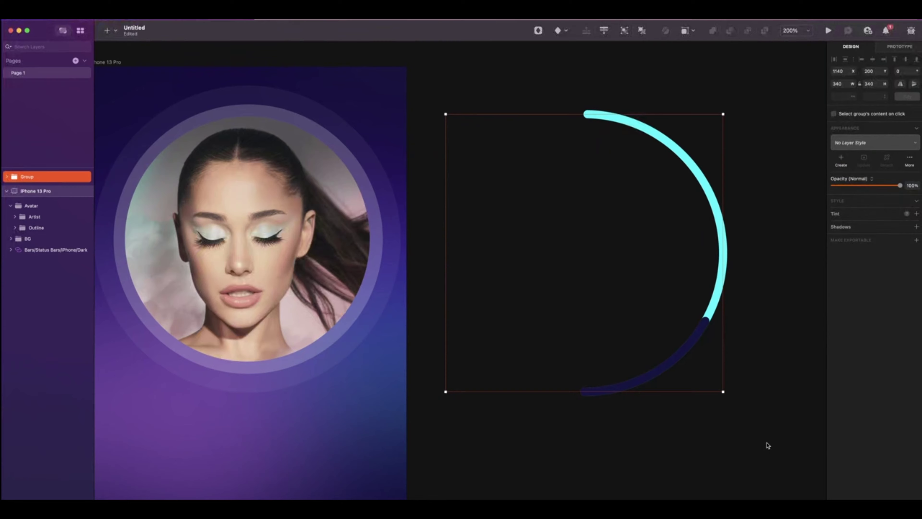
drag(690, 339, 343, 316)
scroll(349, 317, left, 6)
drag(613, 300, 636, 308)
drag(639, 258, 630, 246)
drag(622, 212, 615, 217)
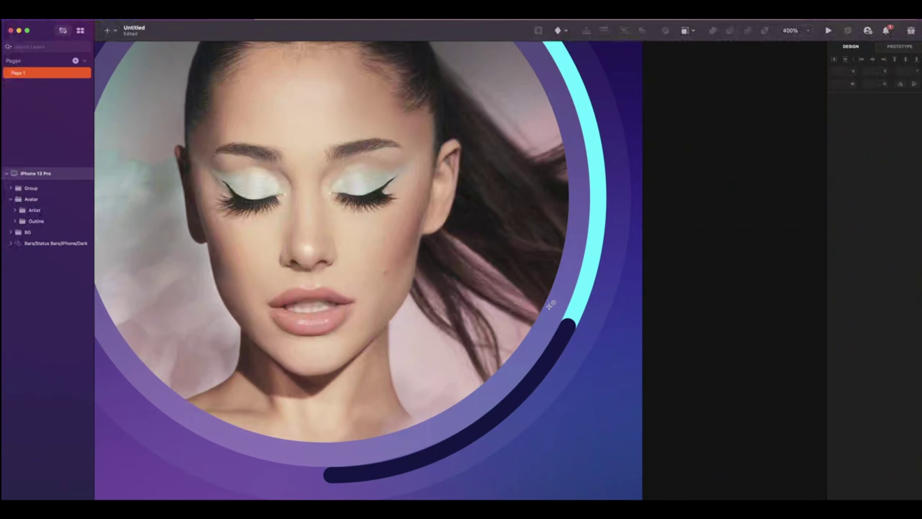
Step: Draw a 20 × 20 circle where the two arcs meet and give it a linear gradient fill starting at #8252FF
drag(549, 307, 583, 339)
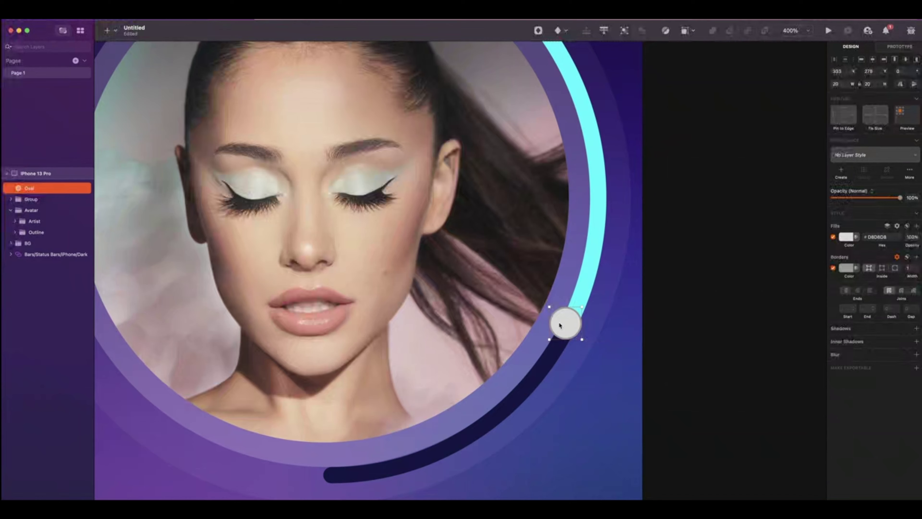
click(846, 237)
click(848, 255)
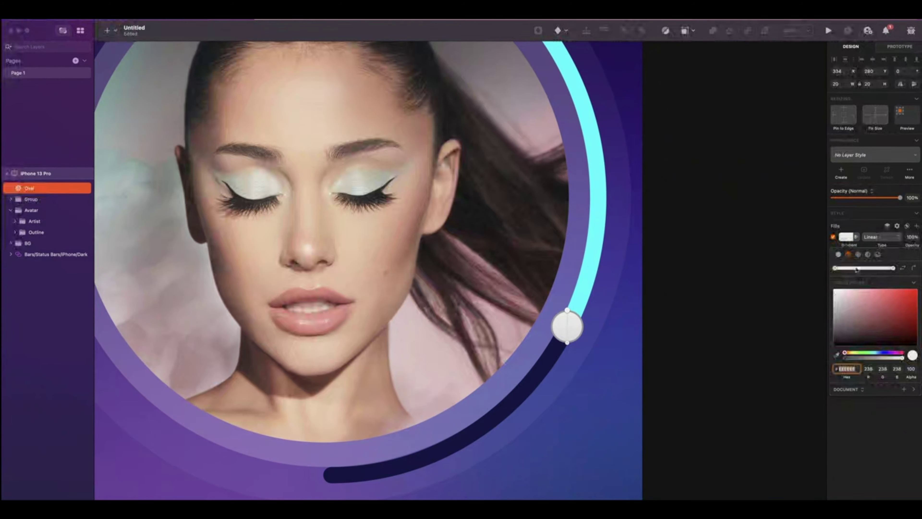
click(847, 368)
text(8)
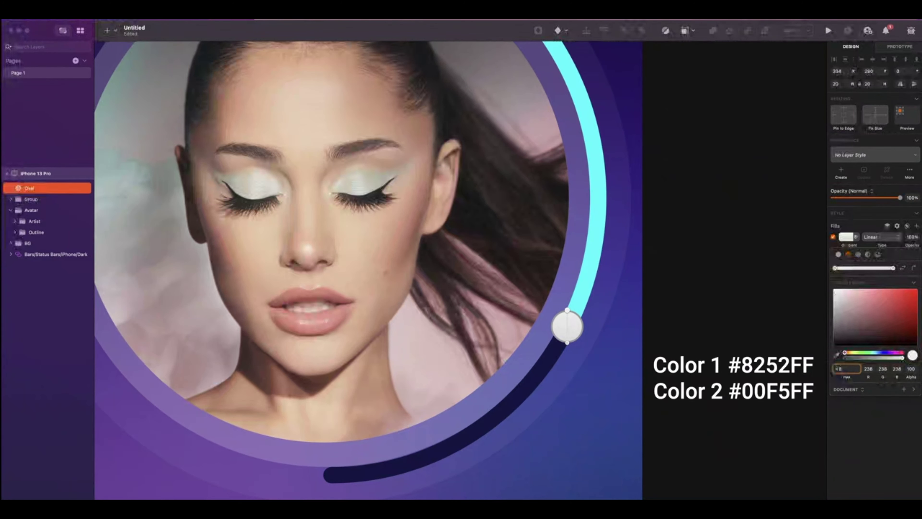
text(252FF)
key(Return)
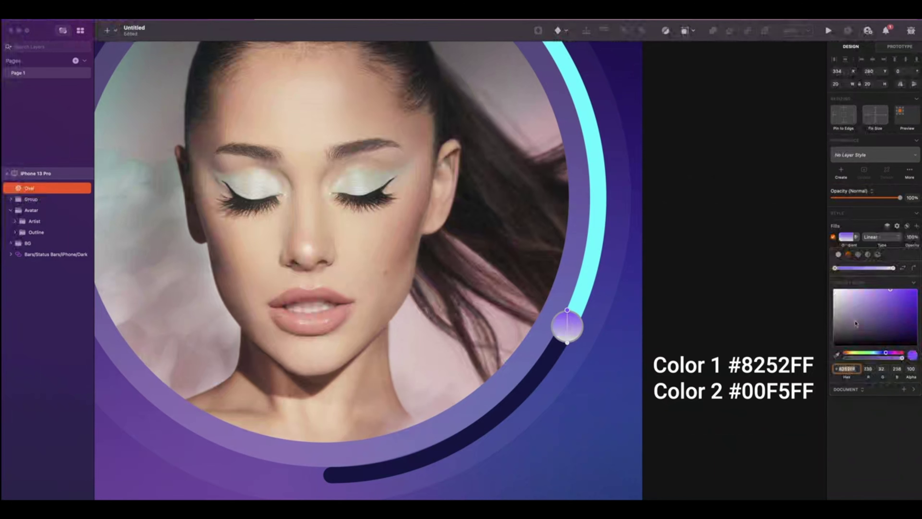
Step: Set the second stop of the small circle's gradient to #00F5FF
click(894, 268)
click(847, 368)
text(0)
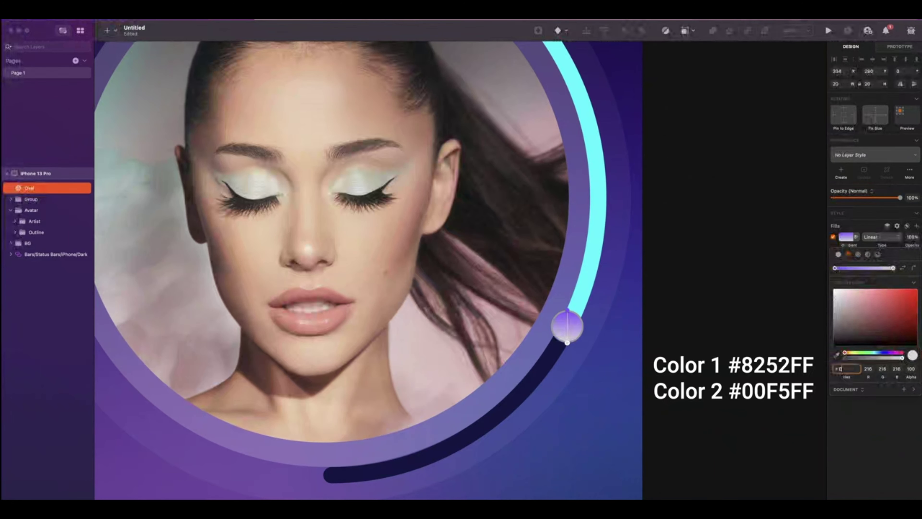
text(0f5ff)
key(Return)
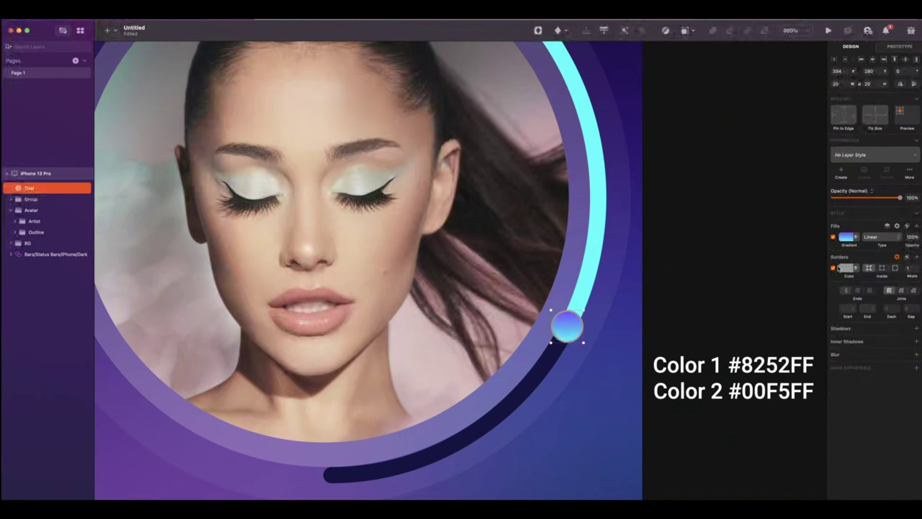
Step: Change the small circle's border color to white
click(846, 267)
drag(834, 307, 755, 175)
key(Escape)
Step: Rename the small circle Setting Volume and put it inside the group of arcs
key(super+0)
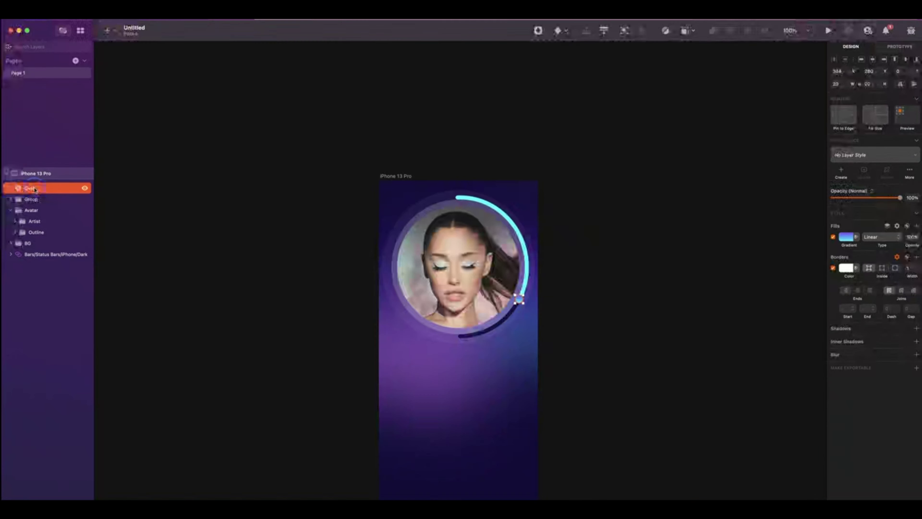
double_click(29, 187)
text(Setting Volume)
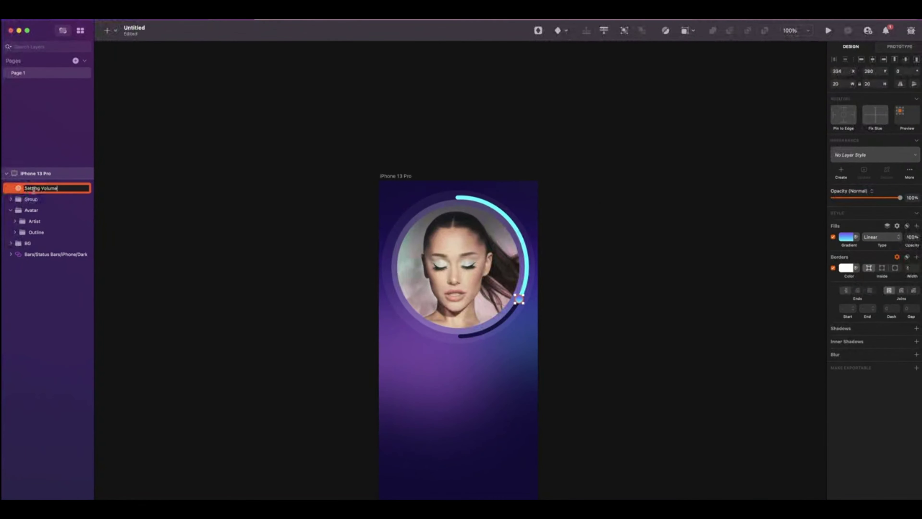
key(Return)
drag(34, 189, 48, 199)
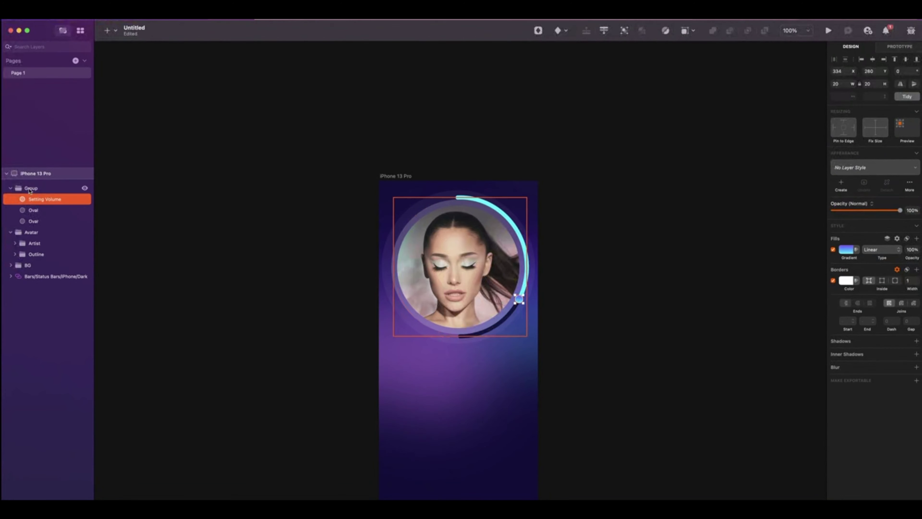
Step: Rename the arcs group Volume Controller and bring the status bar layer to the front of the artboard
double_click(31, 188)
text(Volume)
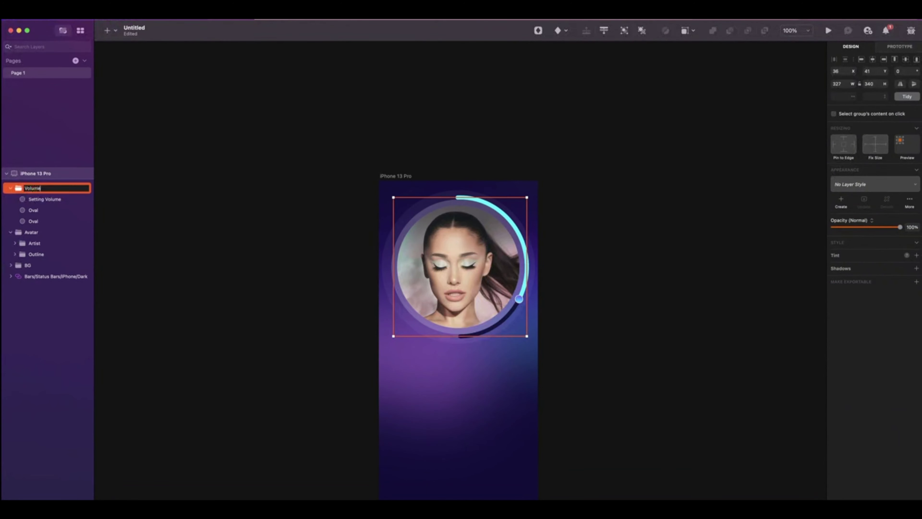
text( Contro)
text(ller)
drag(41, 221, 36, 181)
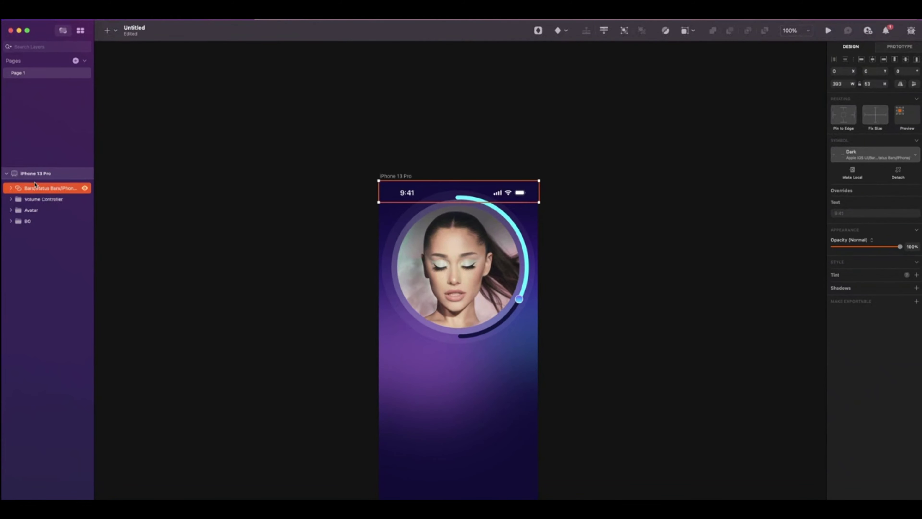
Step: Move the Volume Controller and Avatar groups together down the artboard, leaving header space below the status bar
click(40, 200)
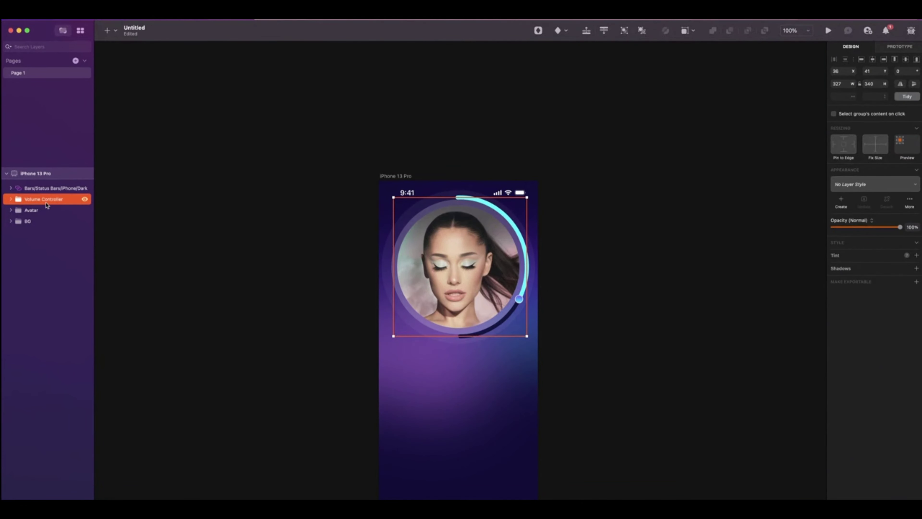
shift+click(39, 211)
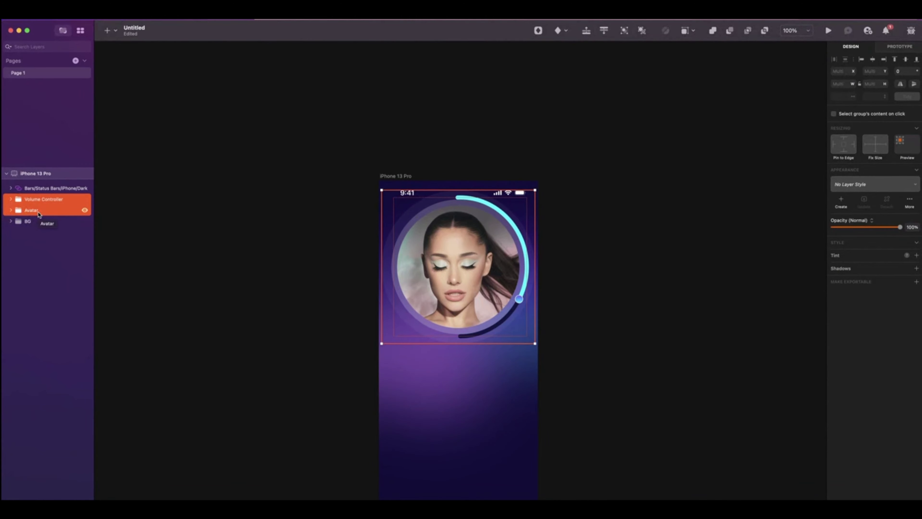
key(shift+Down)
key(shift+Down)
key(shift+Down)
key(shift+Down)
key(shift+Down)
key(shift+Down)
key(shift+Down)
key(shift+Down)
key(shift+Down)
key(shift+Down)
key(shift+Down)
key(shift+Down)
key(shift+Down)
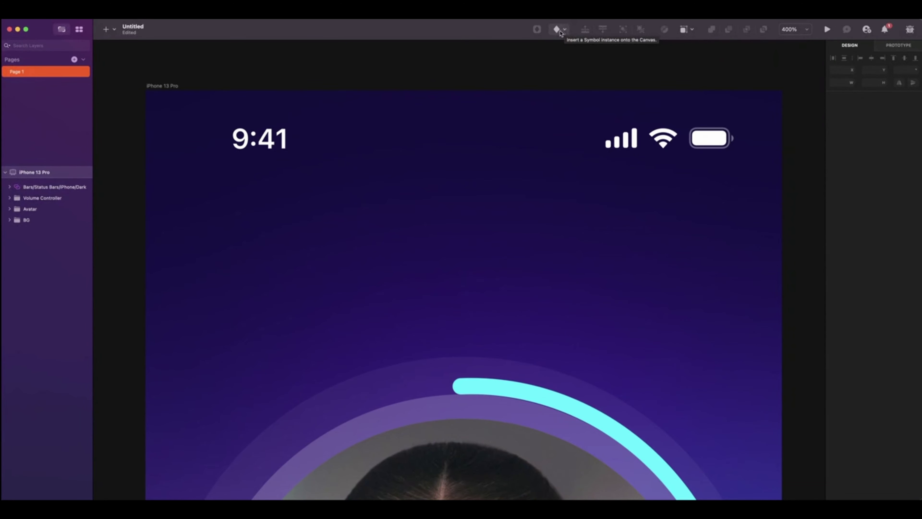
Step: Insert the arrow-ios-down symbol from Eva Icons at X 33, Y 79 and override its color to white #FFFFFF
click(559, 30)
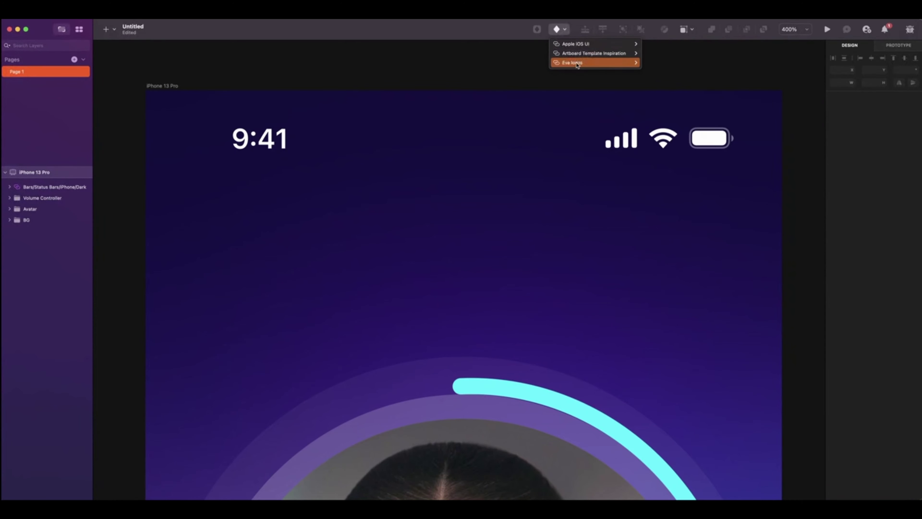
mouse_move(563, 64)
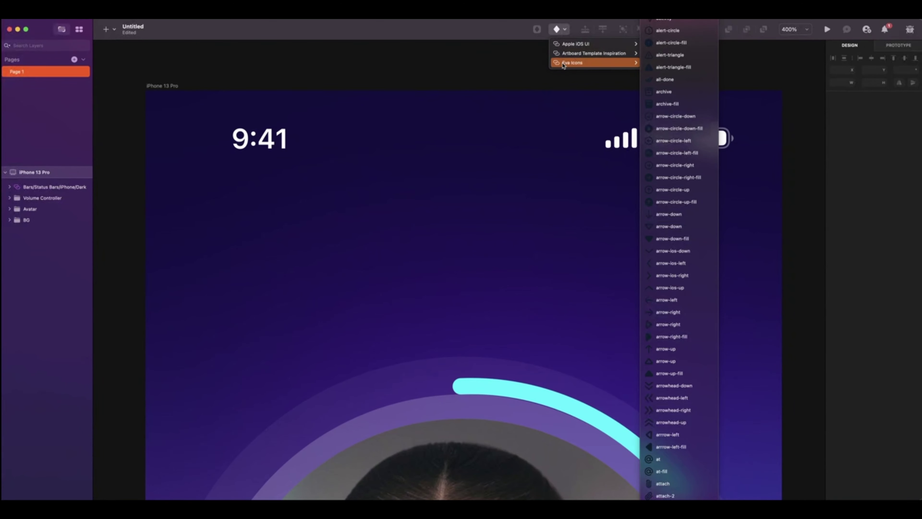
click(674, 254)
click(833, 210)
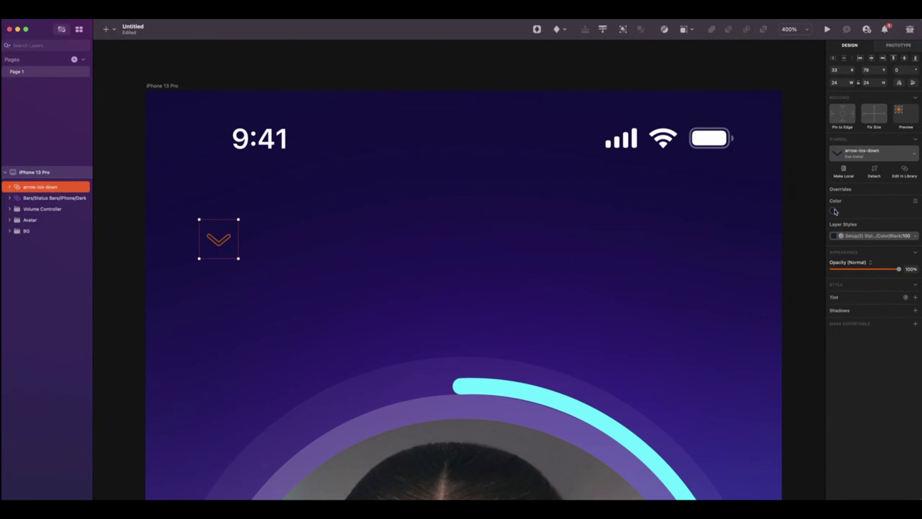
click(593, 231)
Step: Insert the more-horizontal symbol from Eva Icons at X 335, Y 79 and override its color to white #FFFFFF
click(557, 29)
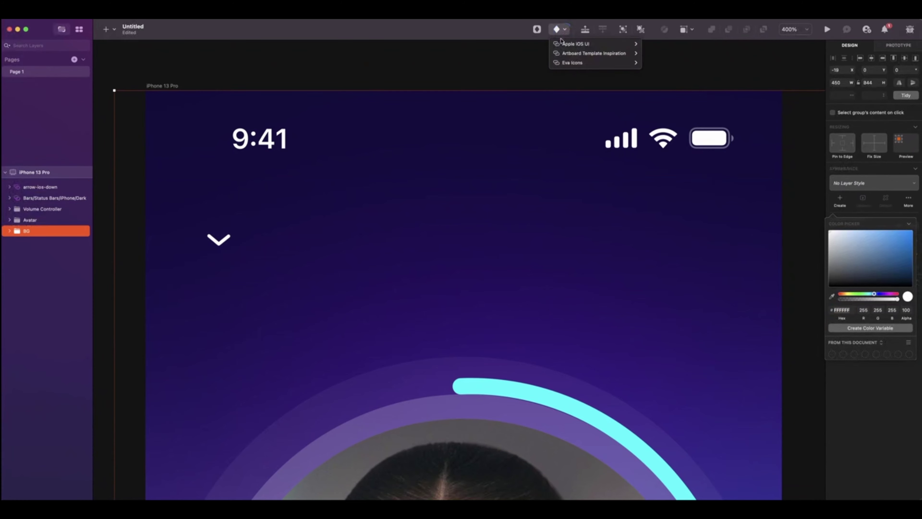
mouse_move(580, 62)
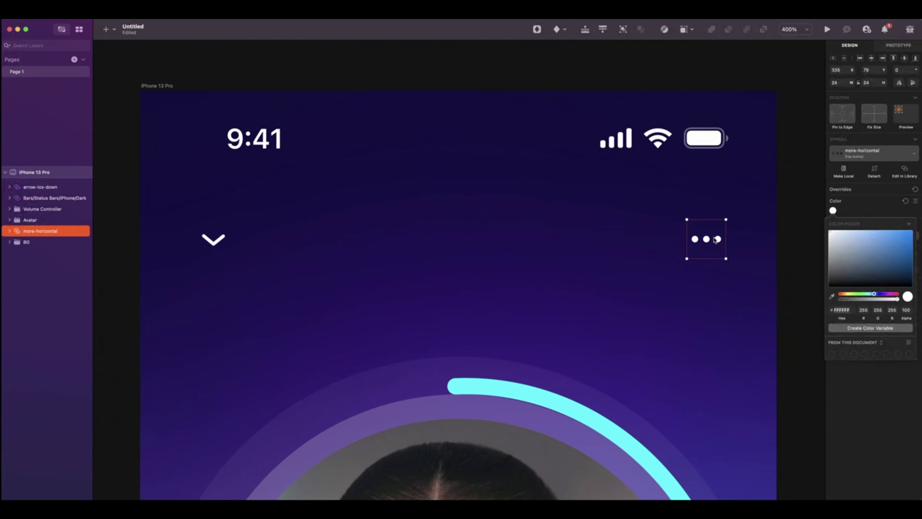
Step: Draw a 44 by 44 rectangle centered behind the more-horizontal icon and turn off its fill and border
key(r)
drag(671, 212, 737, 261)
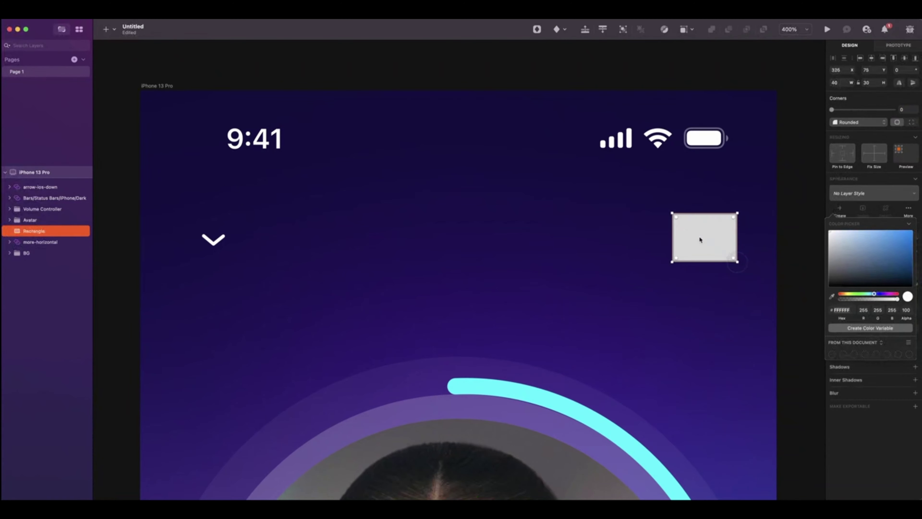
click(839, 82)
text(44)
key(Tab)
text(44)
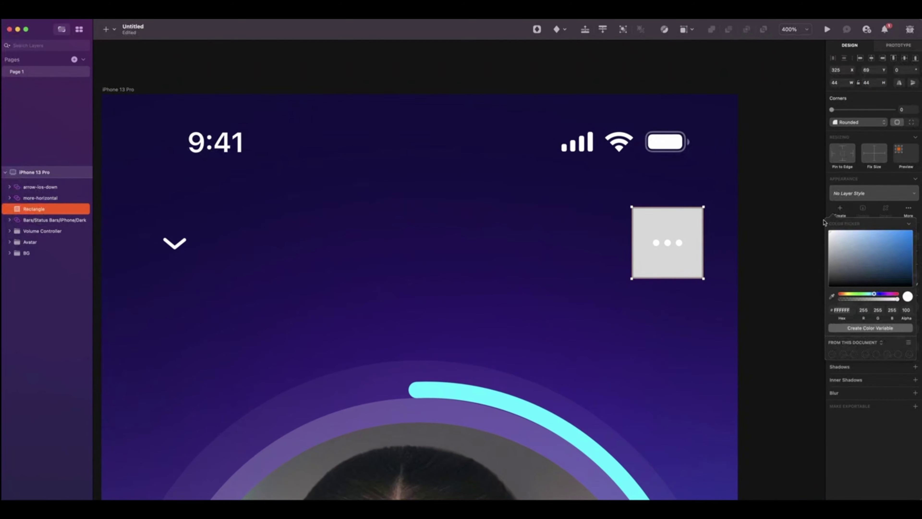
click(888, 435)
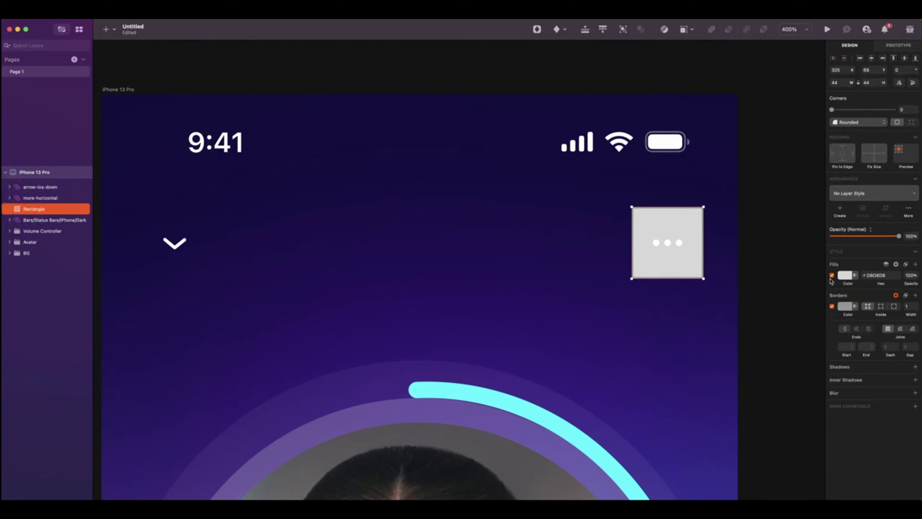
click(831, 275)
Step: Group the rectangle with the more-horizontal icon, name the group More, and check its distance to the artboard edges
shift+click(41, 199)
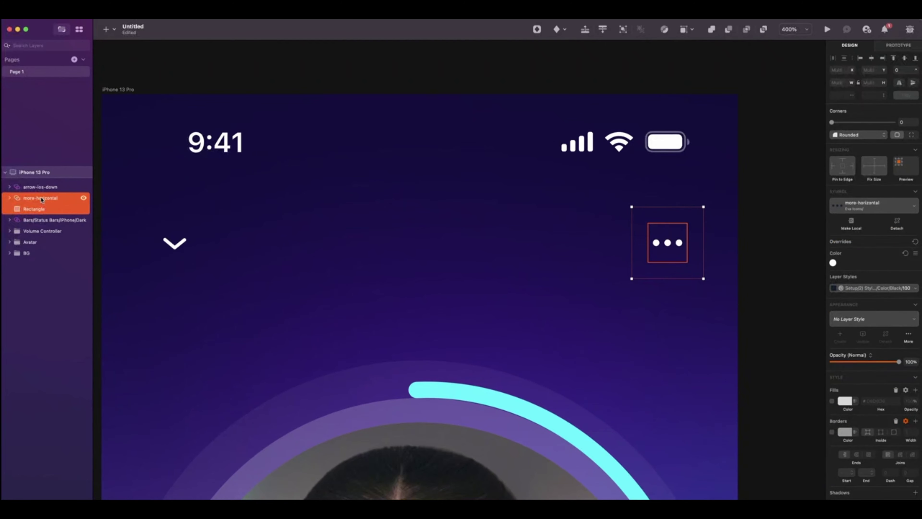
key(super+g)
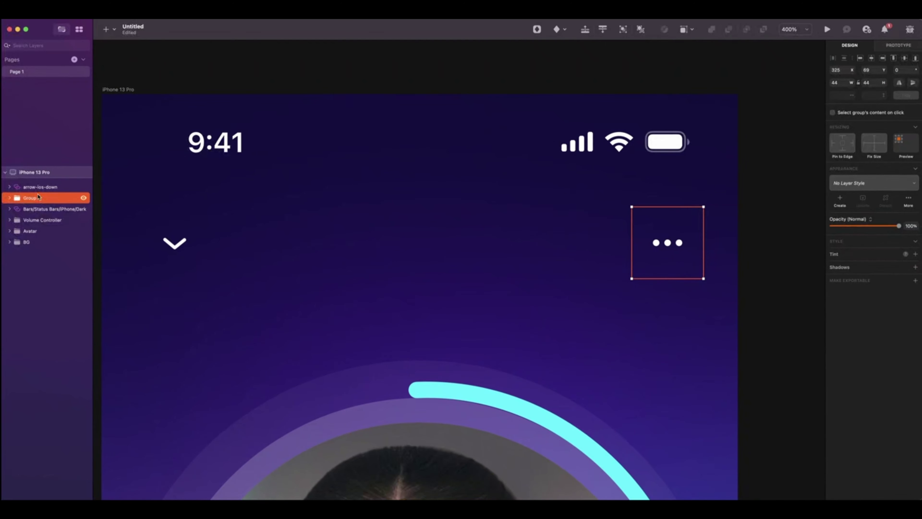
double_click(38, 197)
text(More)
key(Return)
key(alt)
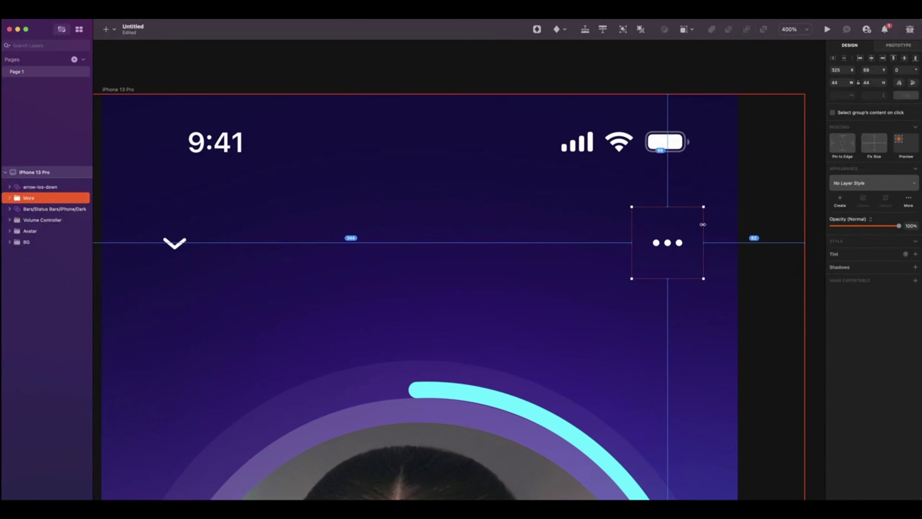
key(alt)
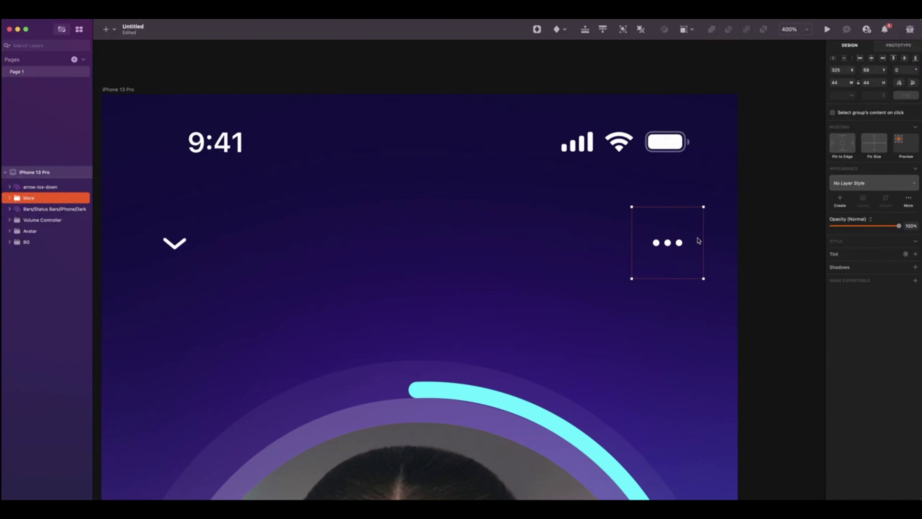
Step: Add an invisible 44 by 44 rectangle around the arrow-ios-down icon, group both, and name the group Arrow Down
scroll(471, 236, left, 5)
click(273, 228)
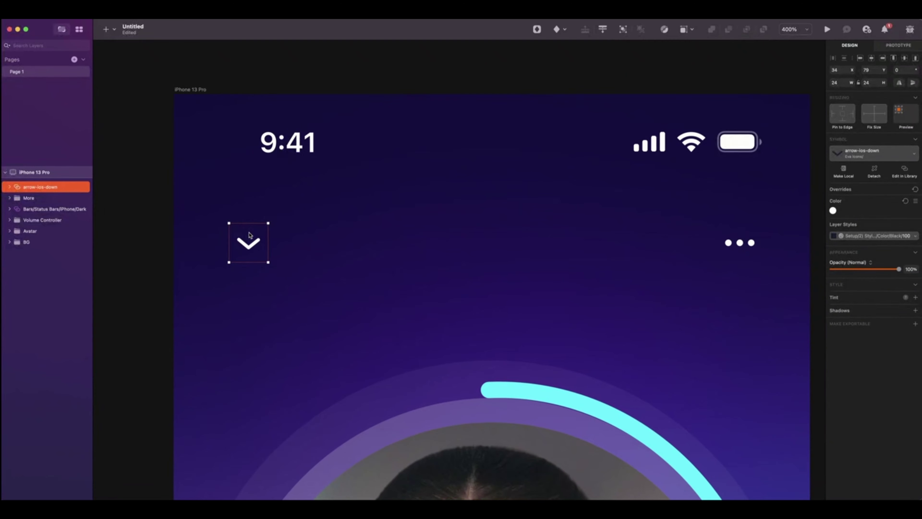
key(r)
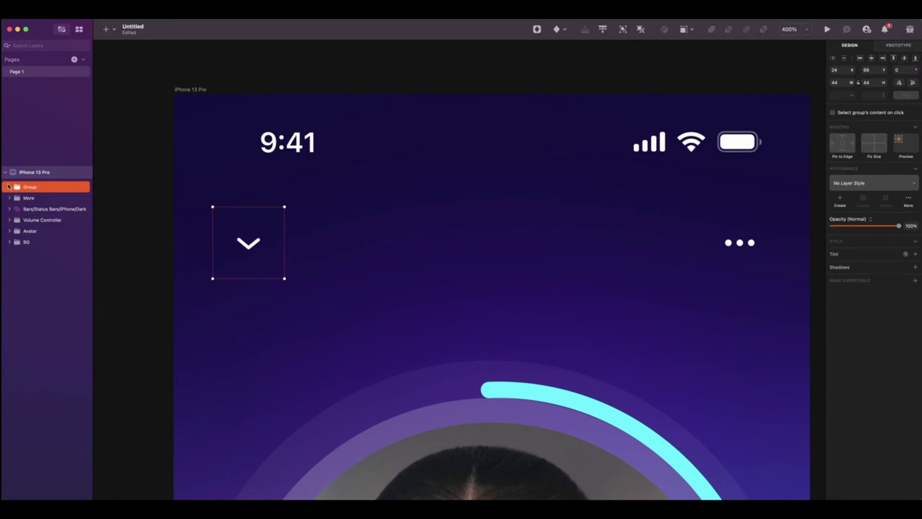
key(super+r)
text(Arrow)
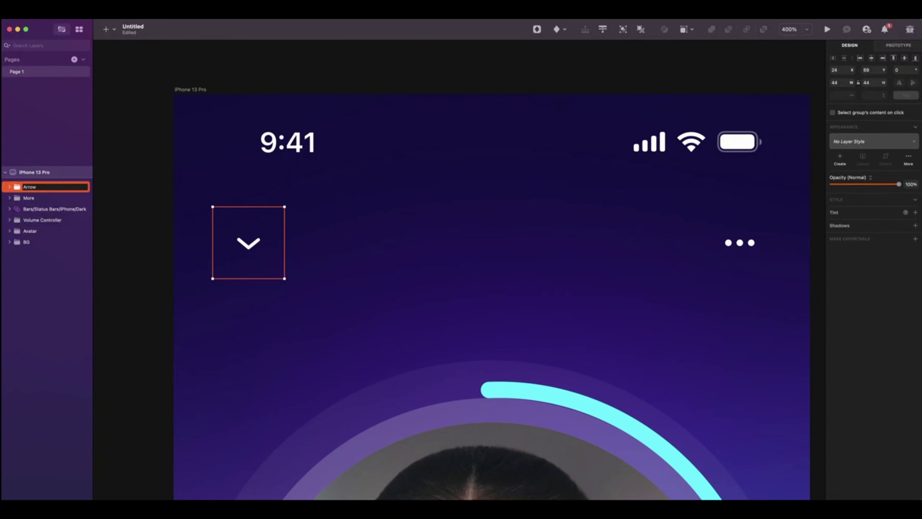
text( Down)
key(Return)
Step: Add a Now Playing text layer between the header icons in Nunito Bold, size 20, with auto width
click(132, 191)
drag(401, 206, 583, 254)
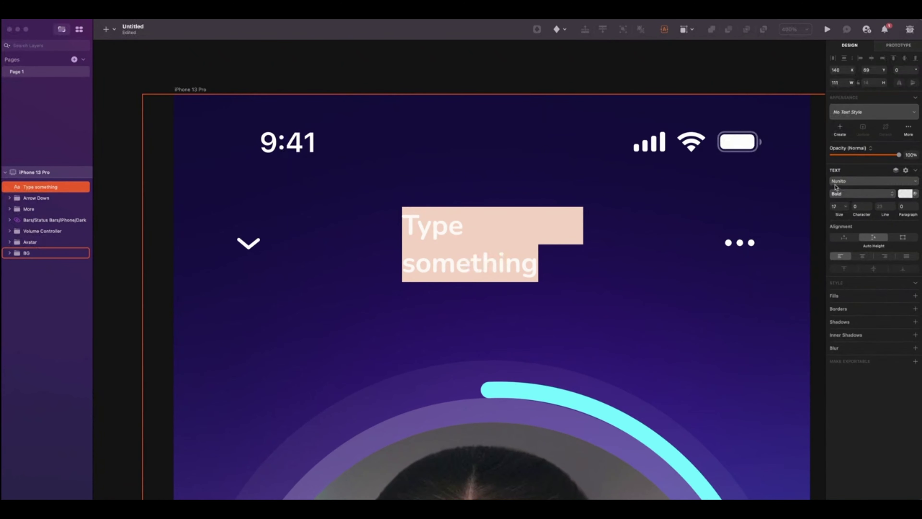
click(834, 206)
text(20)
key(Return)
double_click(513, 270)
drag(512, 270, 403, 200)
text(Now Playi)
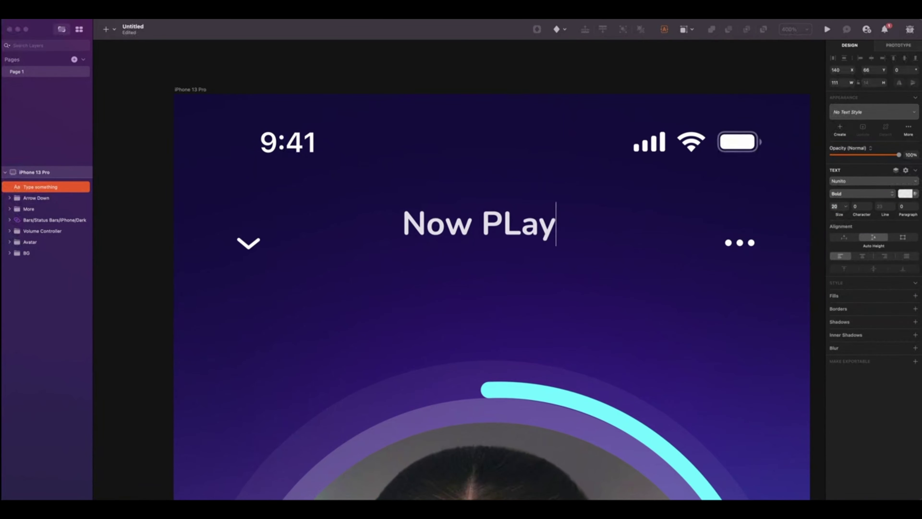
text(ng)
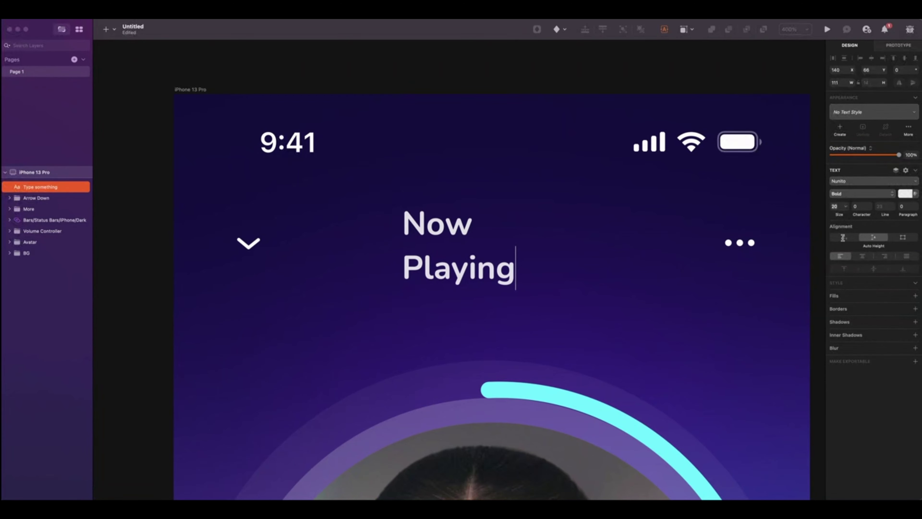
click(843, 238)
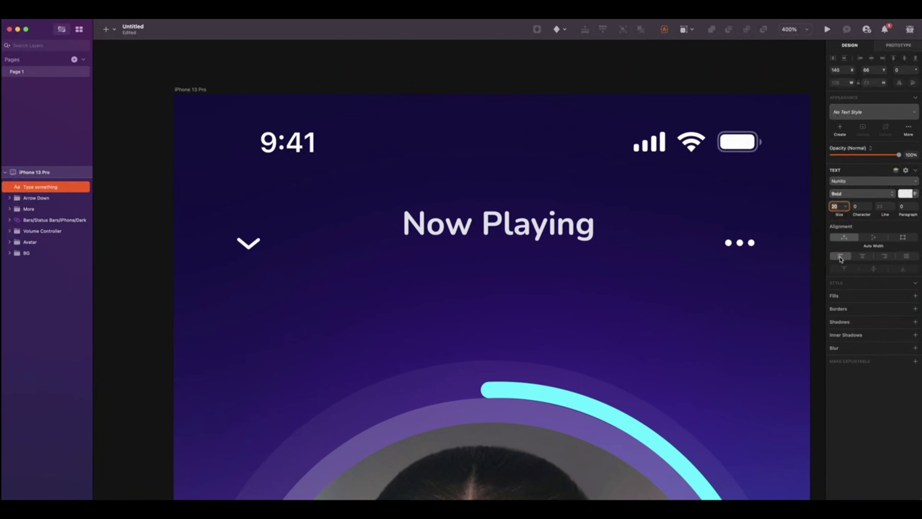
Step: Line the Now Playing title up vertically with the header icons and center it horizontally on the artboard
click(478, 227)
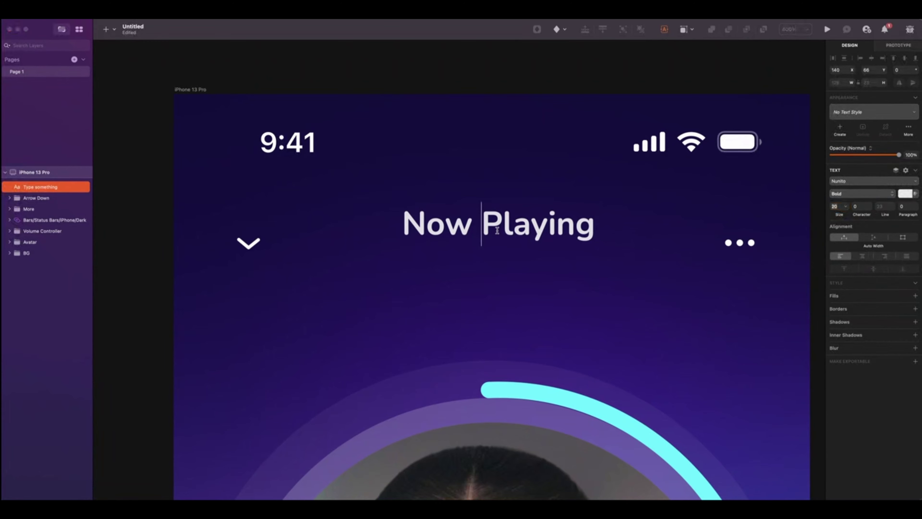
key(Escape)
drag(477, 226, 462, 247)
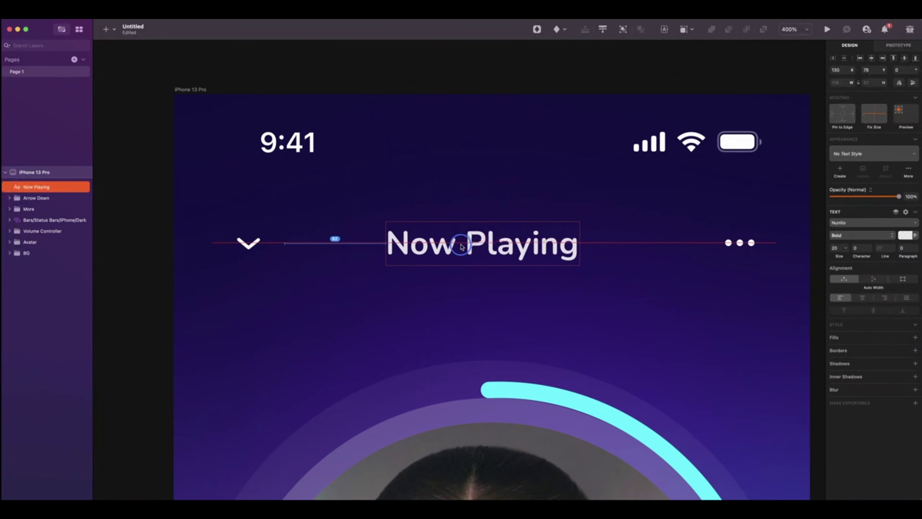
click(871, 58)
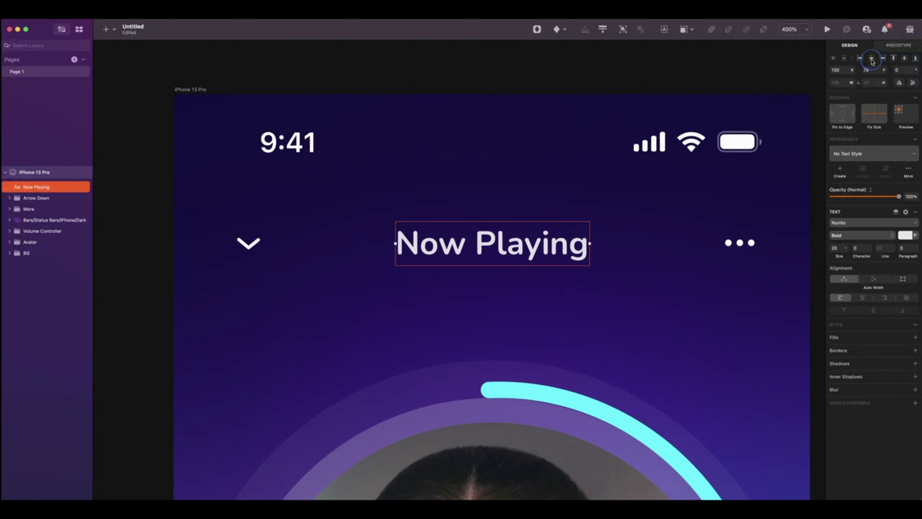
Step: Move the More and Arrow Down groups to Y 71, with Arrow Down about 24 px from the artboard's left edge
scroll(697, 232, right, 2)
click(697, 233)
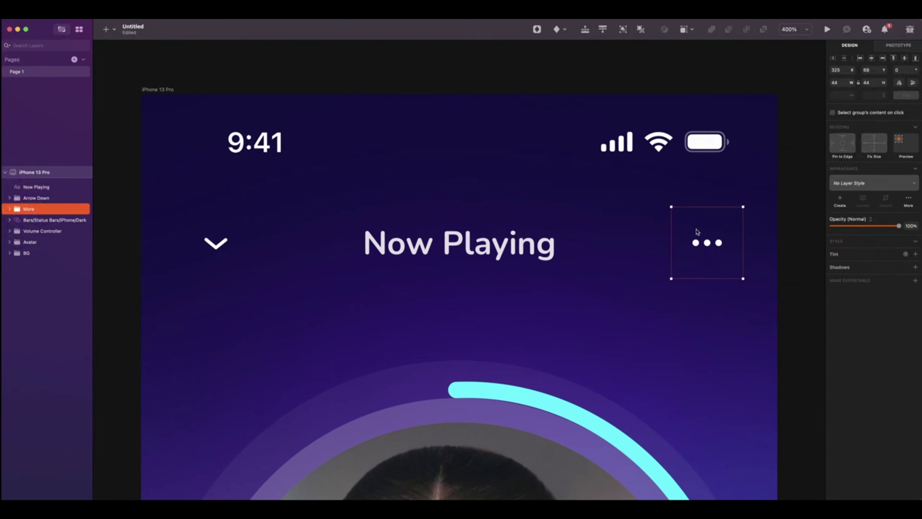
drag(697, 232, 697, 231)
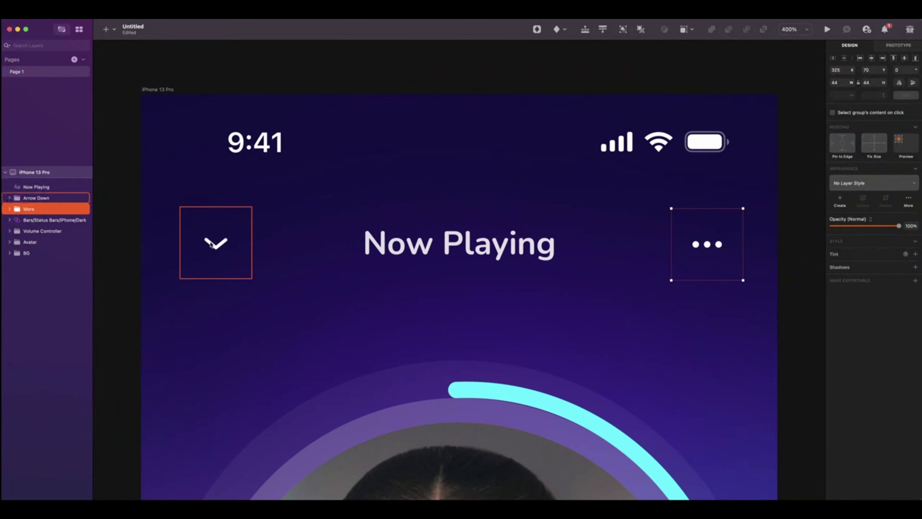
drag(211, 243, 218, 249)
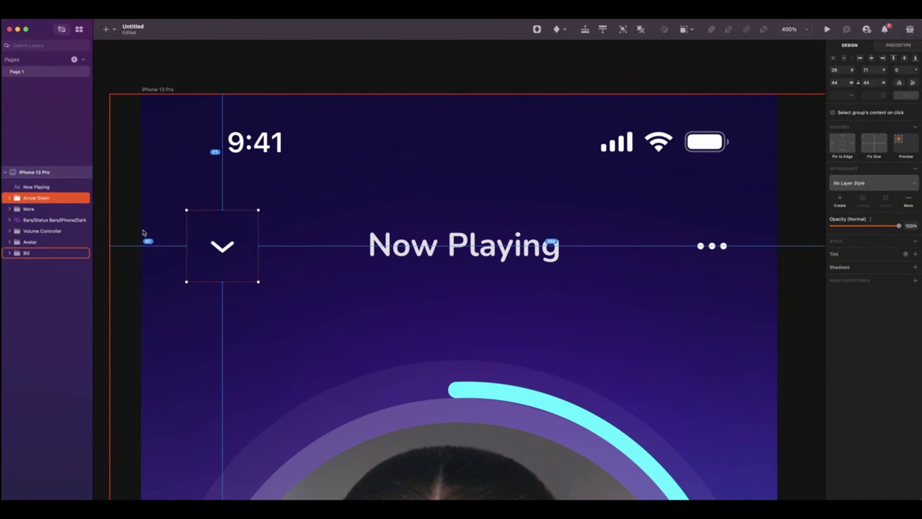
drag(222, 247, 214, 247)
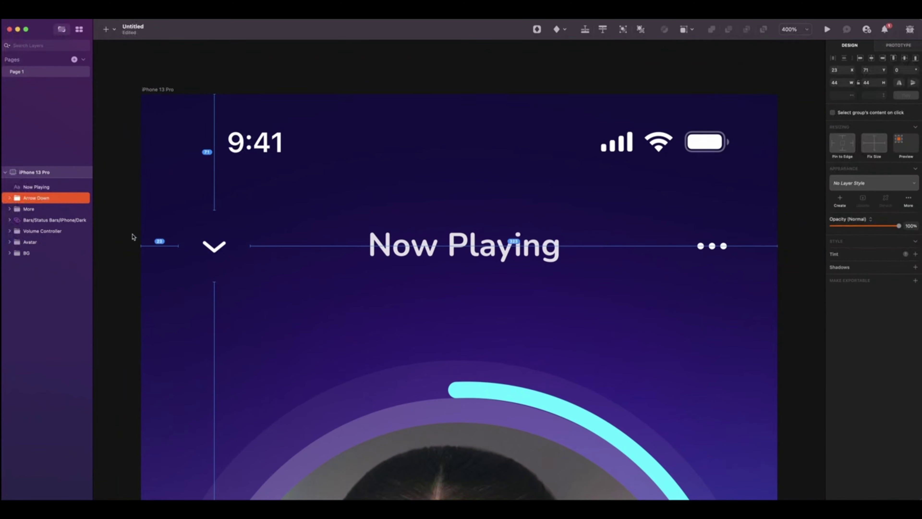
Step: Nudge the More group toward the title to about X 323
click(36, 186)
click(29, 209)
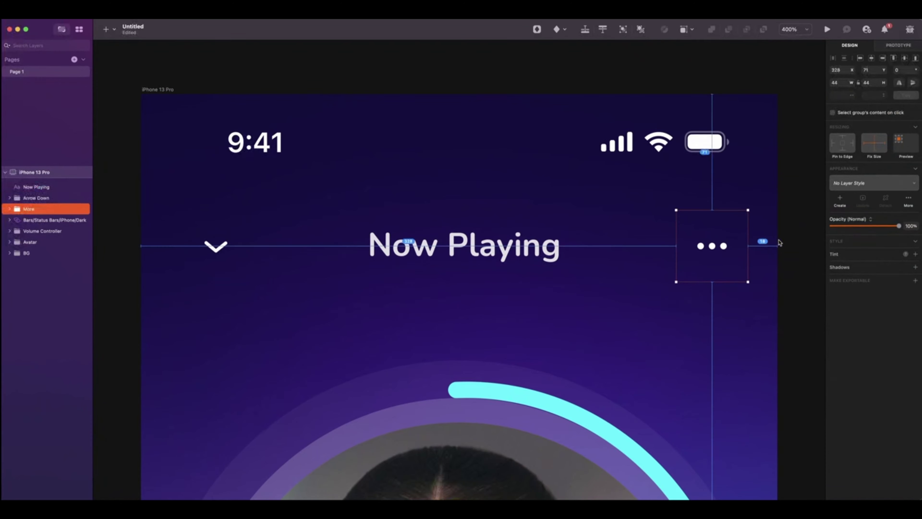
key(Left)
key(Left)
key(Left)
key(Left)
key(Left)
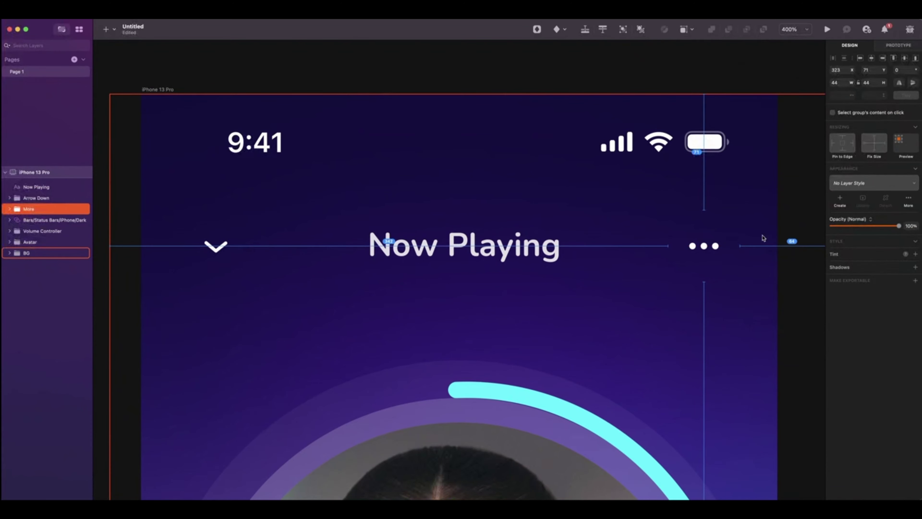
Step: Group Now Playing, Arrow Down and More as Top Navigation, and nudge the group up to Y 69
click(37, 186)
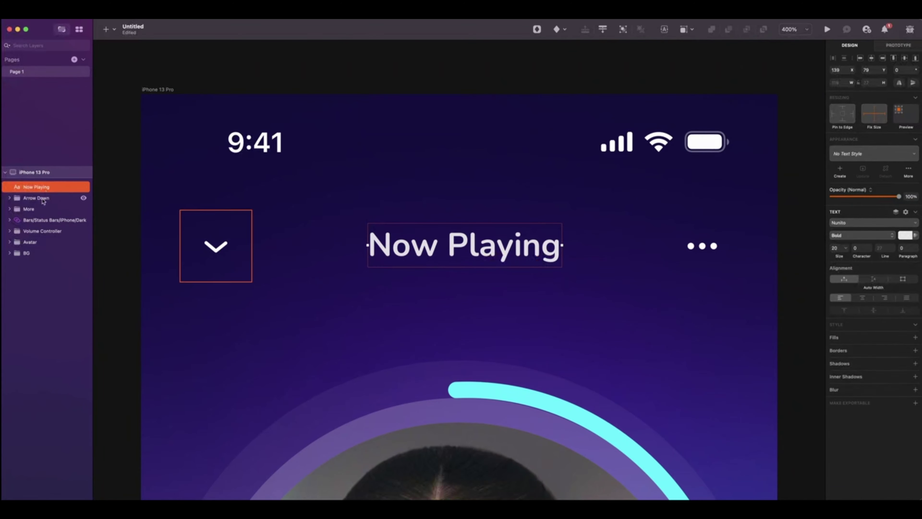
shift+click(40, 213)
key(super+g)
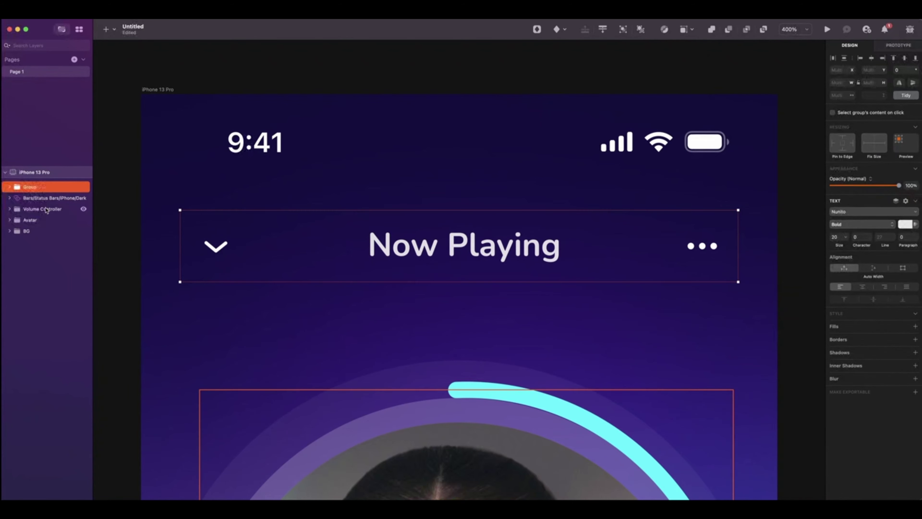
double_click(31, 186)
text(Top Navigation)
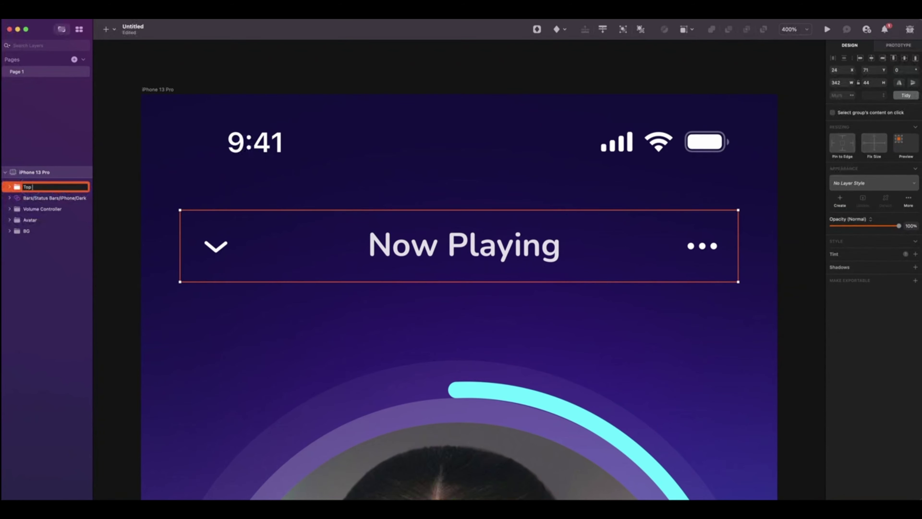
key(Return)
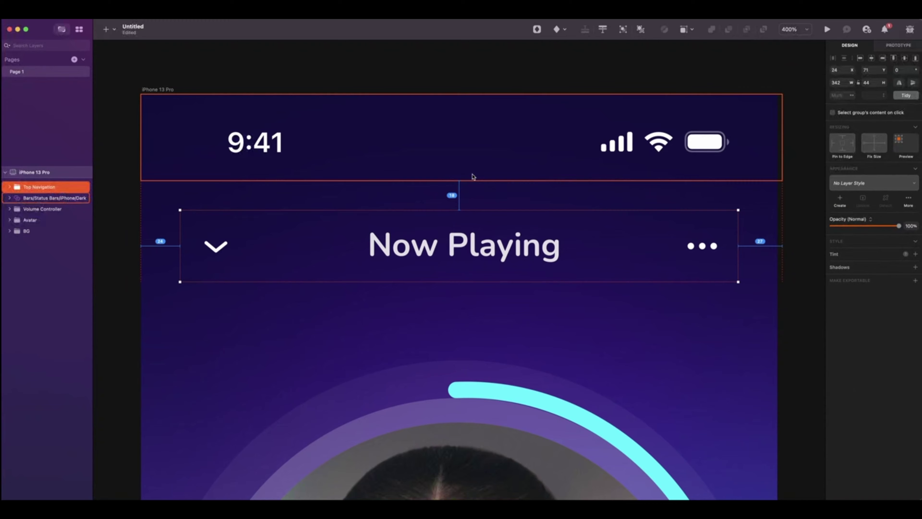
key(Up)
key(Up)
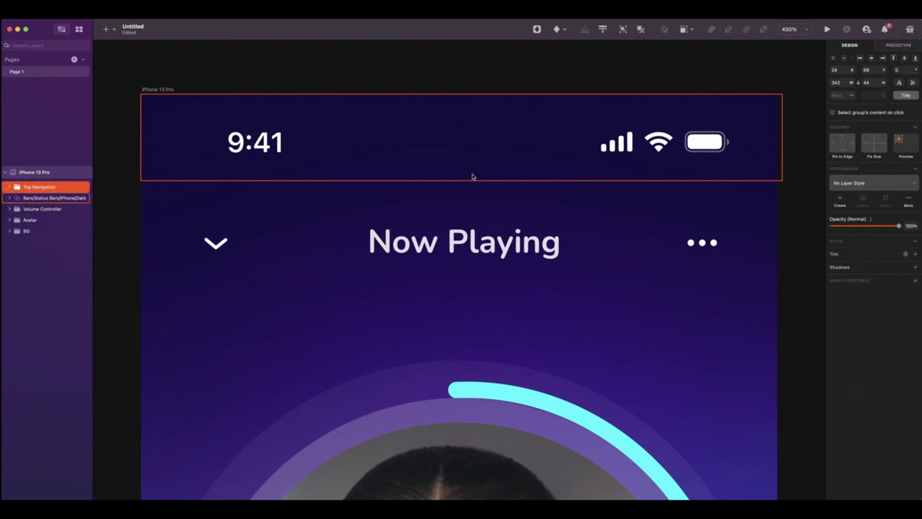
Step: Draw a 50 by 50 circle over the lower end of the volume arc at X 172, Y 496
click(461, 371)
scroll(460, 373, down, 5)
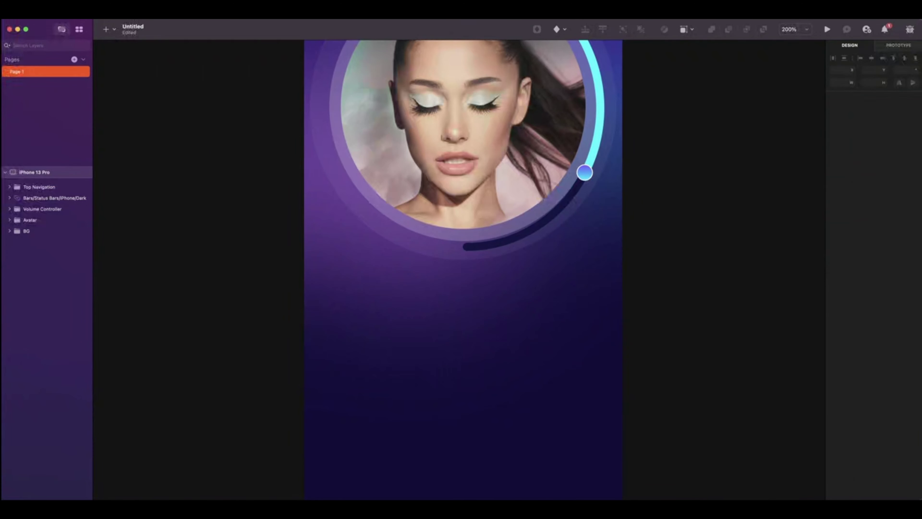
drag(444, 226, 484, 263)
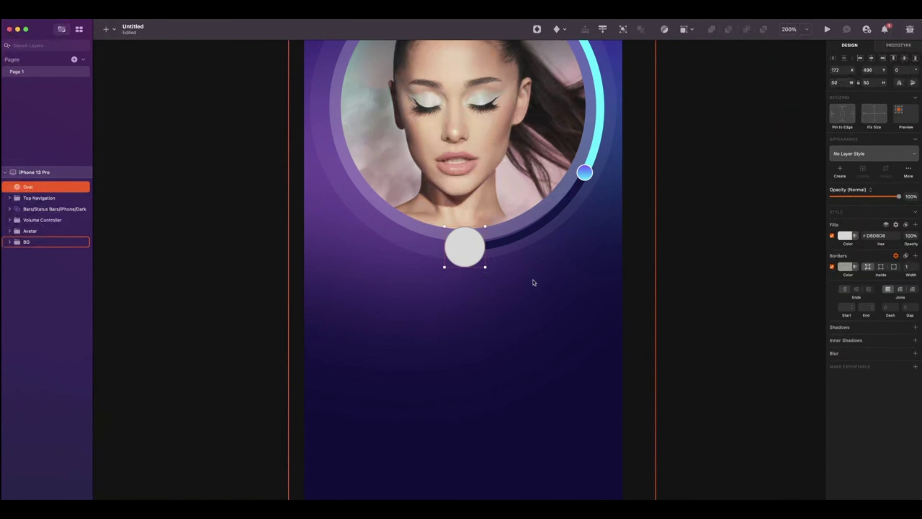
Step: Give the circle a linear gradient fill from #24C8FF to #5214BD
click(844, 236)
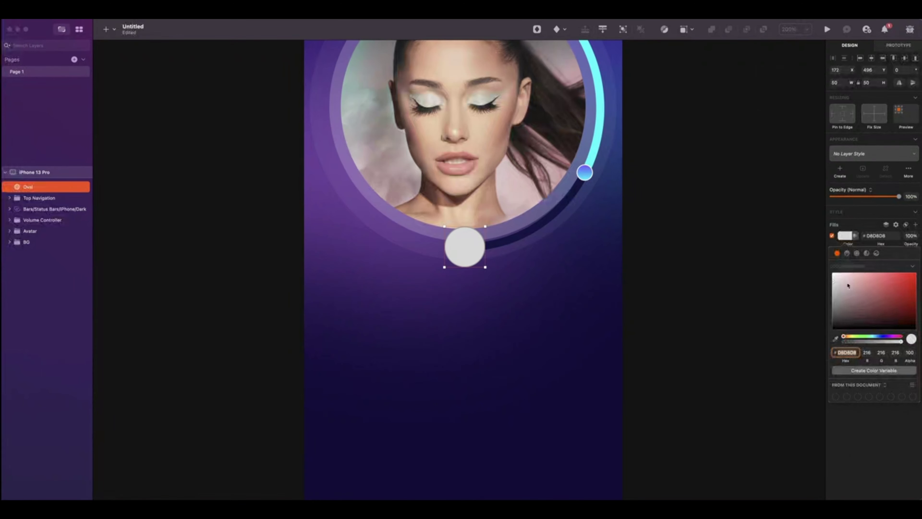
click(847, 253)
click(846, 367)
text(24c8ff)
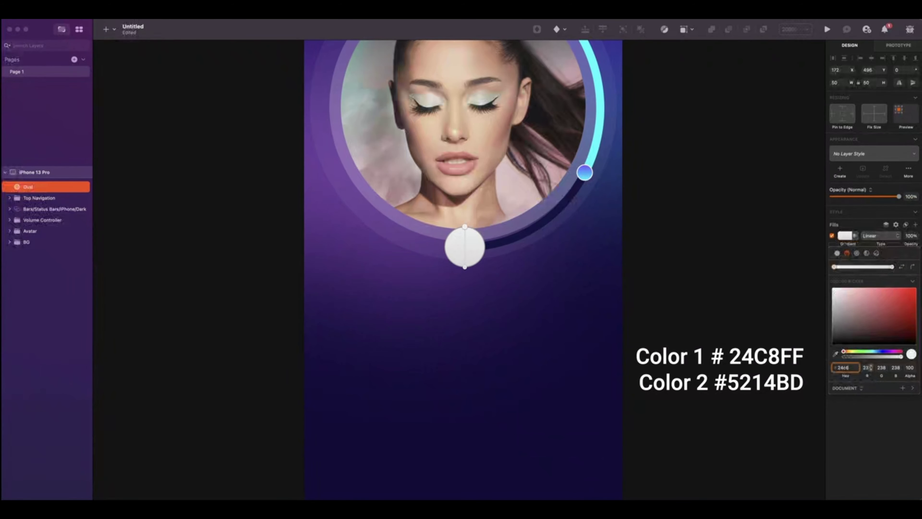
key(Return)
text(5)
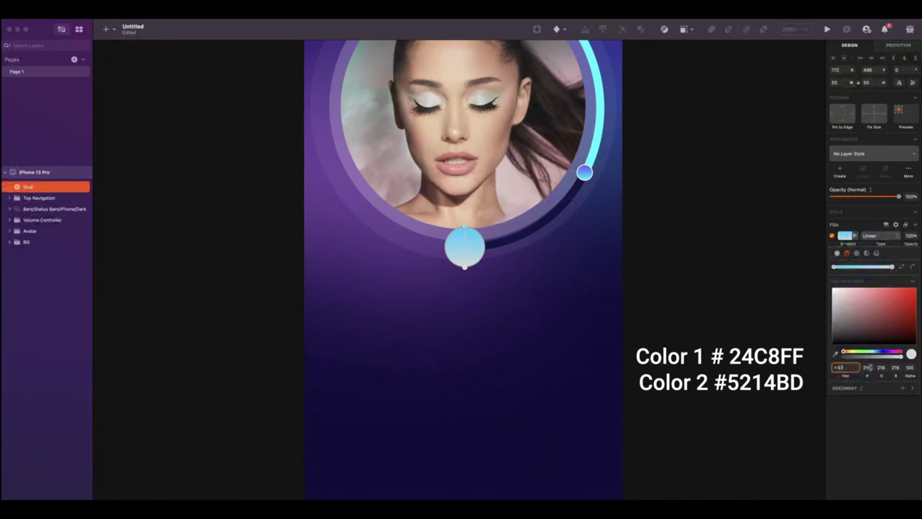
text(214bd)
key(Return)
Step: Angle the circle's gradient diagonally from its upper-left edge to its lower-right edge
drag(465, 226, 452, 230)
drag(465, 267, 478, 260)
click(453, 230)
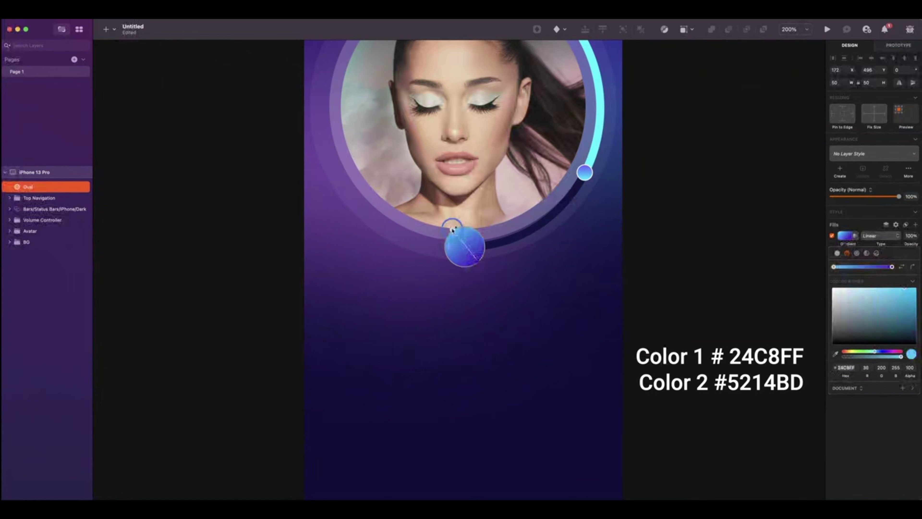
key(Escape)
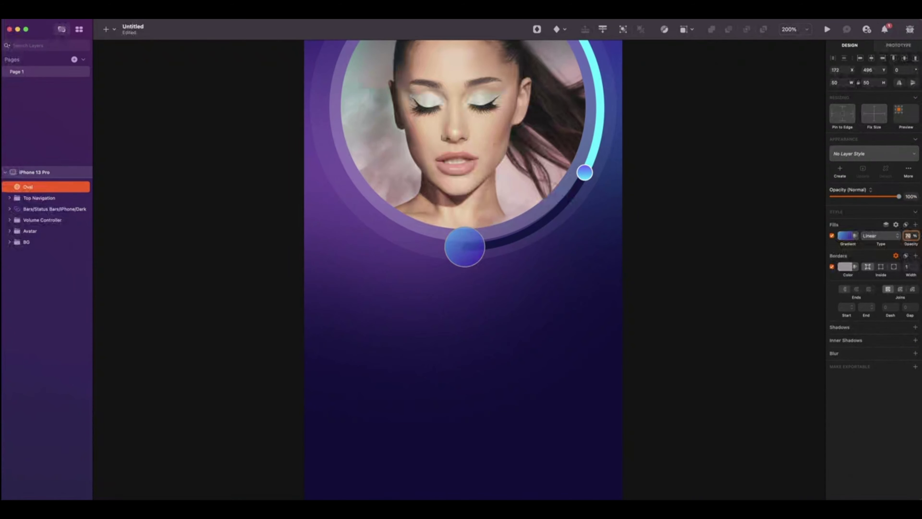
Step: Set the circle's gradient fill opacity to 40% and add a blur effect to the circle
text(43)
key(Return)
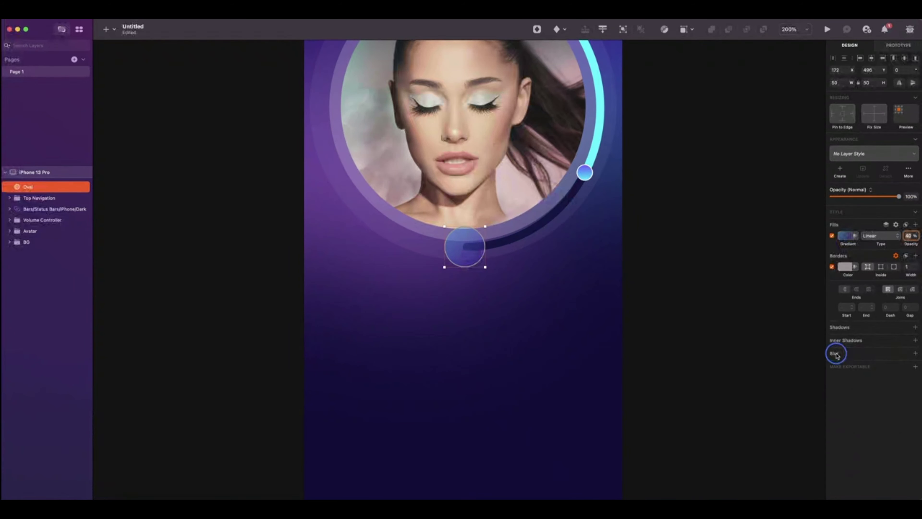
click(915, 353)
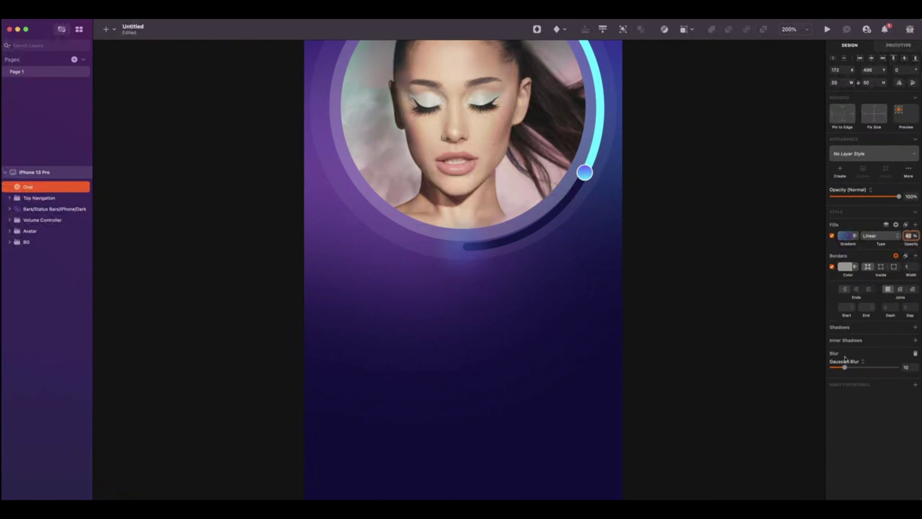
Step: Make the circle's border white with 20% alpha
click(845, 266)
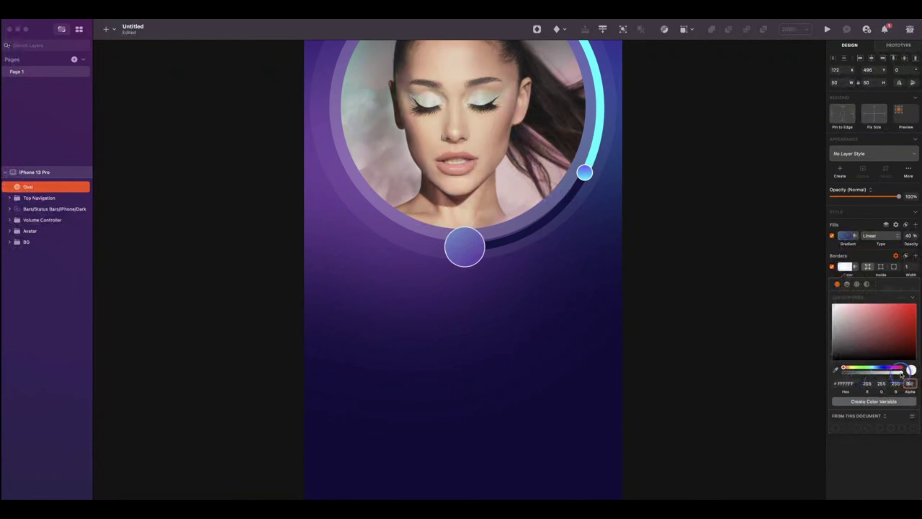
click(858, 373)
double_click(906, 383)
text(20)
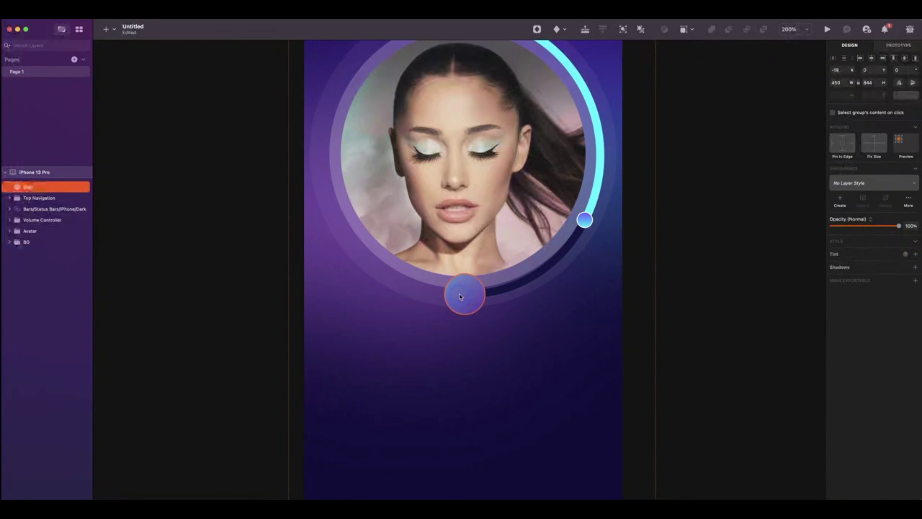
Step: Insert the arrow-right-fill icon symbol at the centre of the gradient circle
drag(465, 298, 488, 314)
key(super+plus)
key(super+plus)
key(super+0)
key(super+plus)
key(super+plus)
click(555, 388)
click(560, 29)
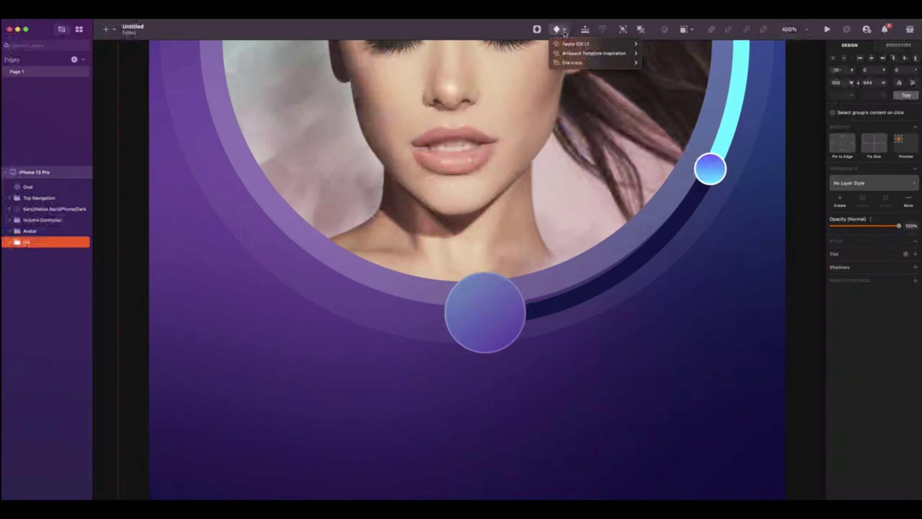
mouse_move(597, 62)
scroll(675, 187, down, 20)
click(671, 337)
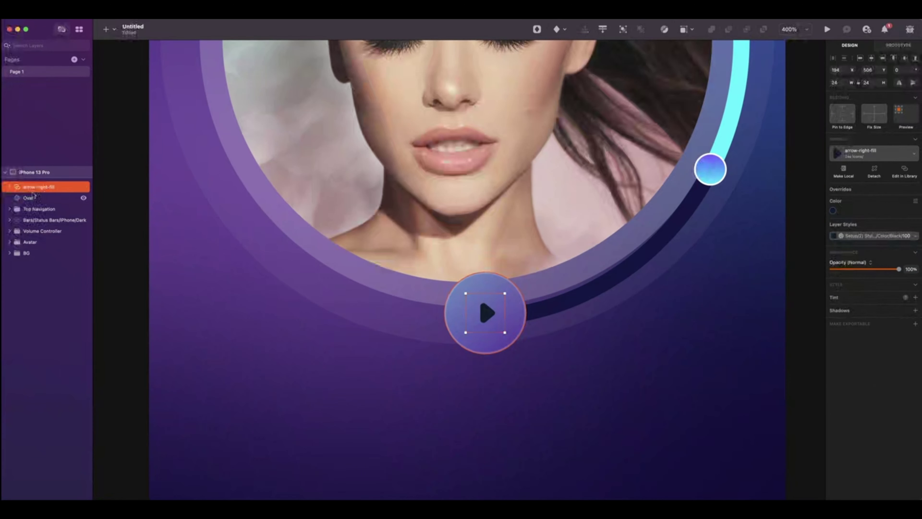
Step: Group the arrow icon and the circle, and name the group Play Button
shift+click(31, 198)
key(super+g)
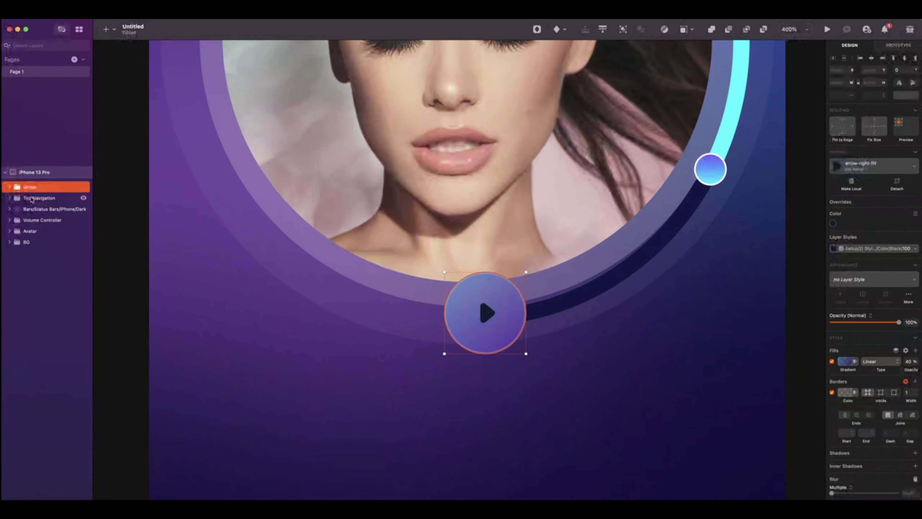
double_click(27, 186)
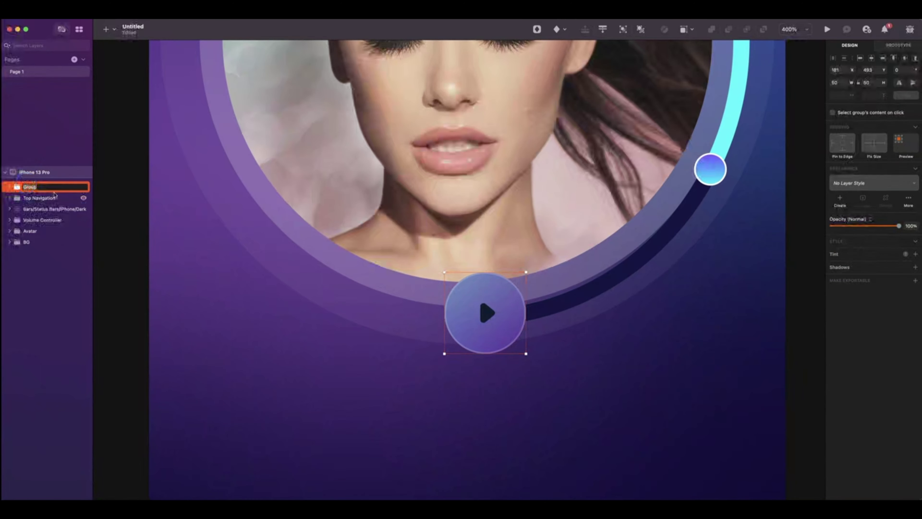
text(Play Button)
key(Return)
Step: Override the color of the arrow icon inside the play button with white
double_click(486, 312)
click(834, 223)
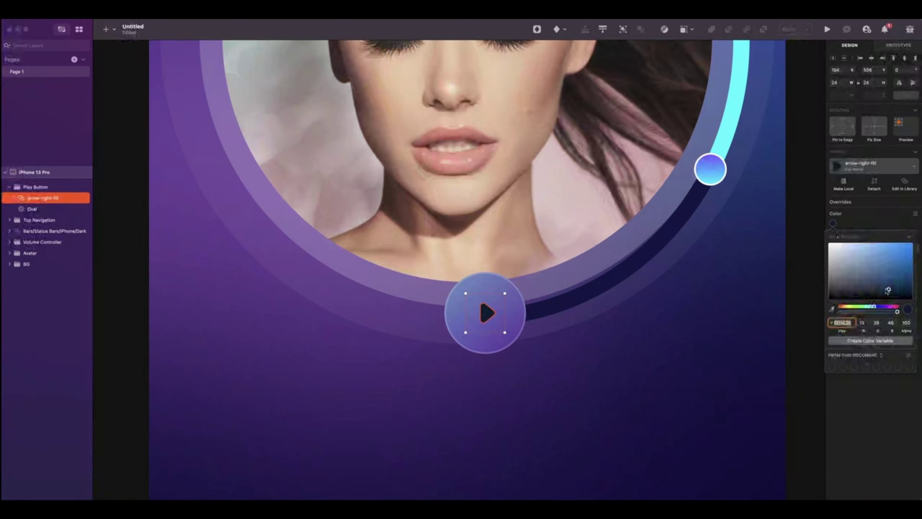
click(831, 243)
click(711, 401)
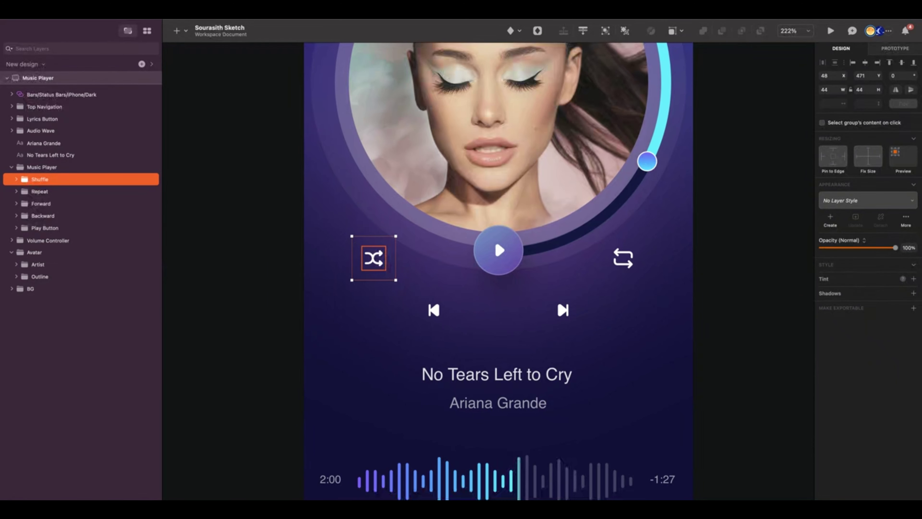
Step: Inspect the Backward, Forward and Repeat button groups in the finished music player design
click(434, 310)
scroll(434, 310, left, 1)
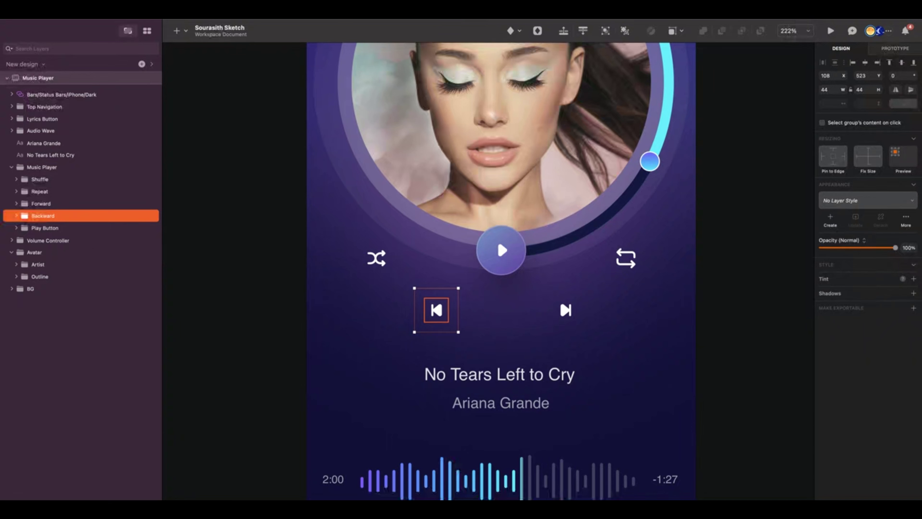
click(566, 310)
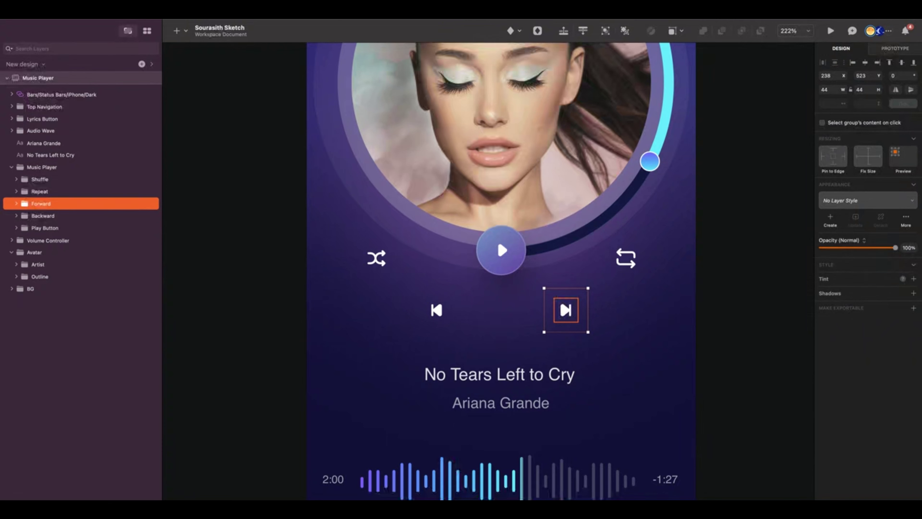
click(626, 258)
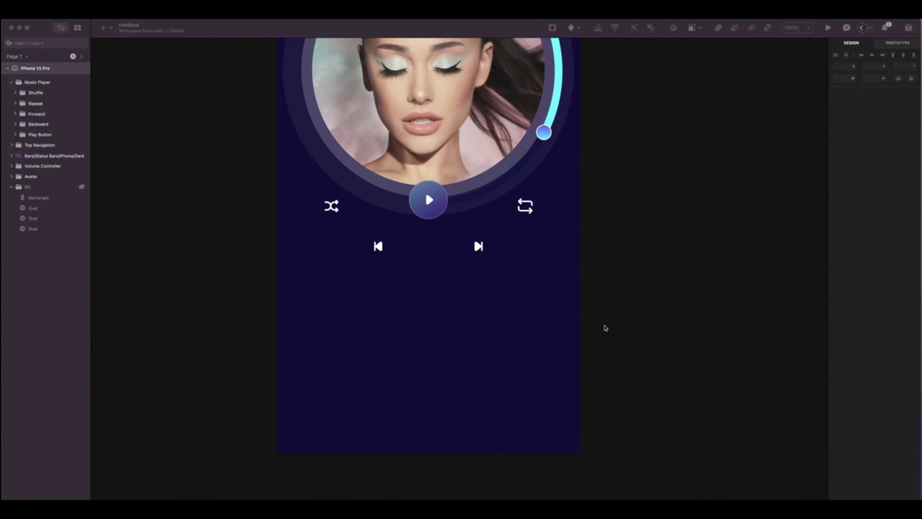
Step: Add a text layer reading "No Tears Left to Cry" below the playback controls
key(t)
click(378, 302)
text(N)
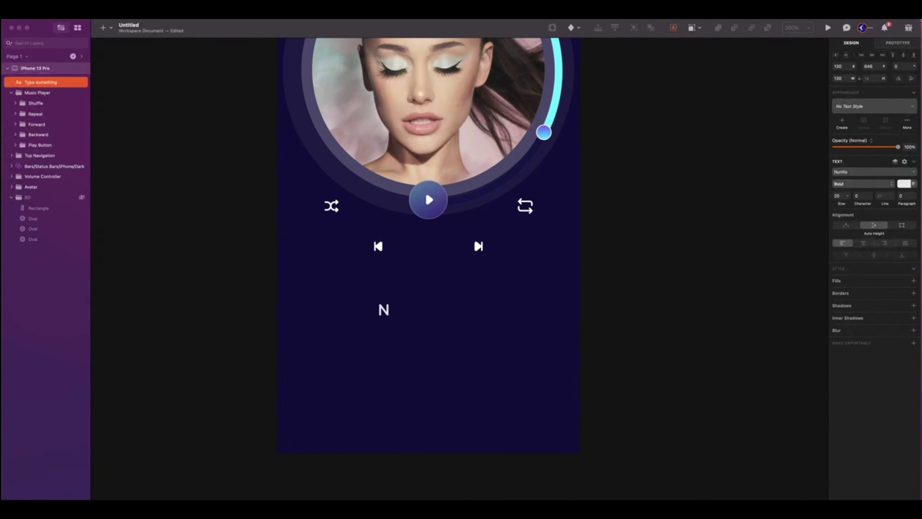
text(o Tears Left to Cry)
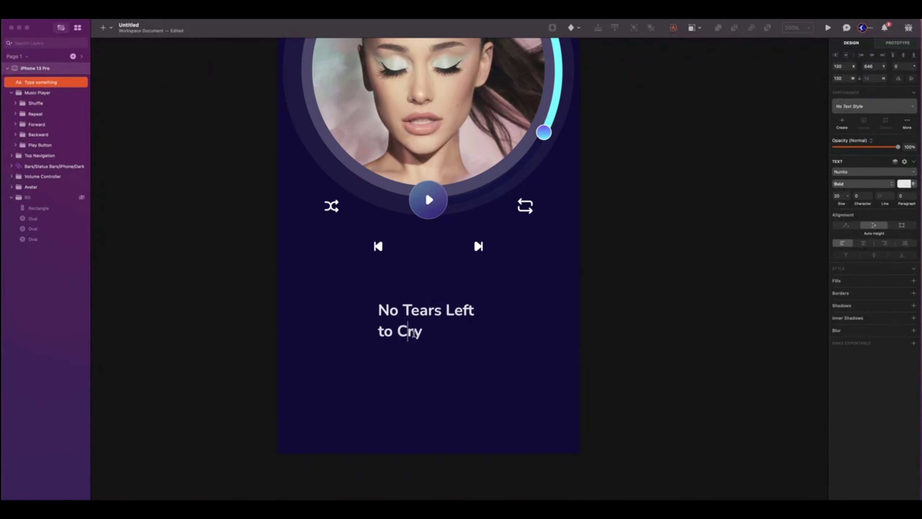
key(Escape)
Step: Format the song title as Medium weight, size 17 and auto width, and centre it horizontally on the artboard
click(846, 225)
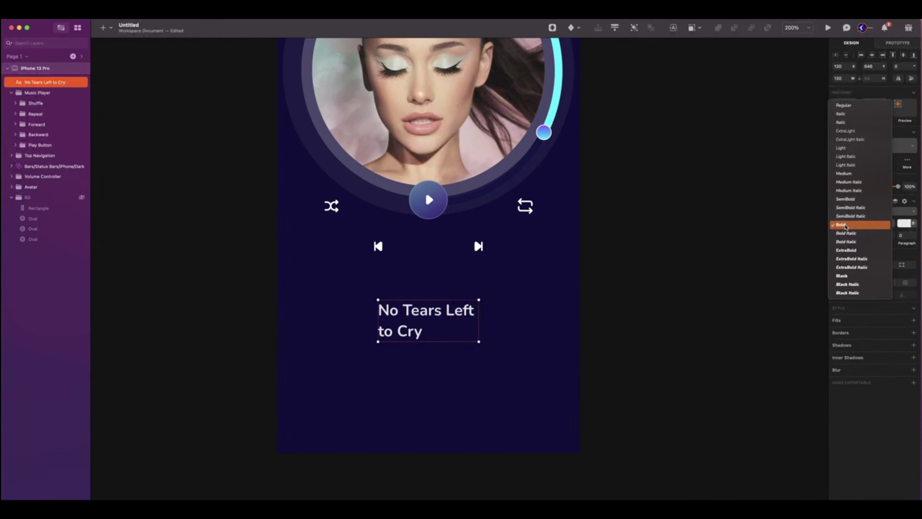
click(843, 173)
click(840, 235)
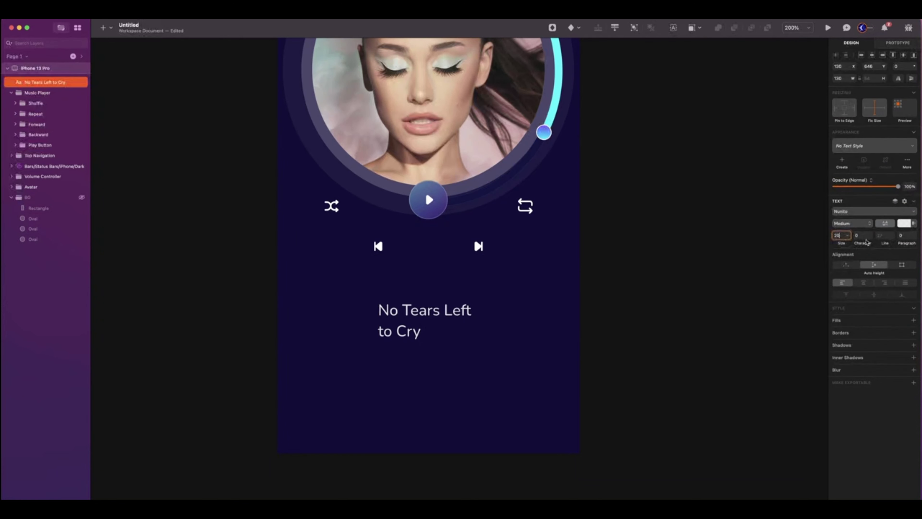
key(BackSpace)
key(BackSpace)
key(Return)
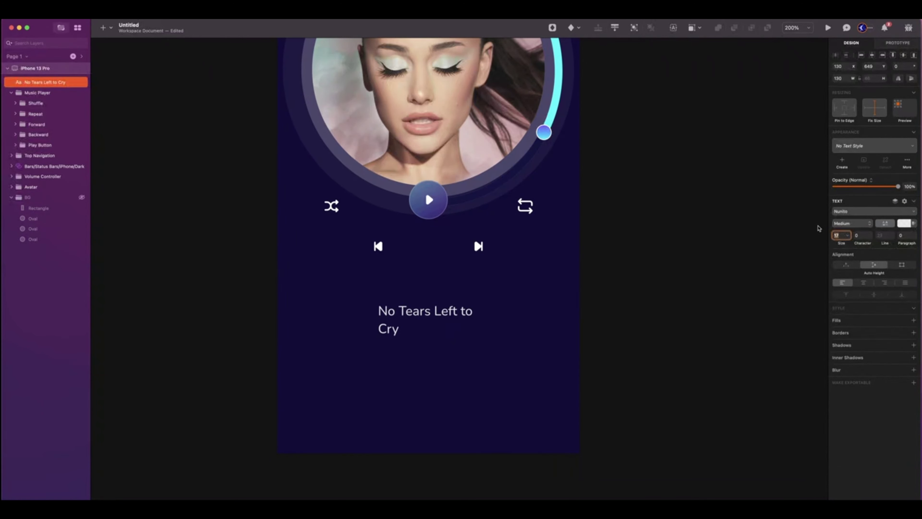
click(848, 268)
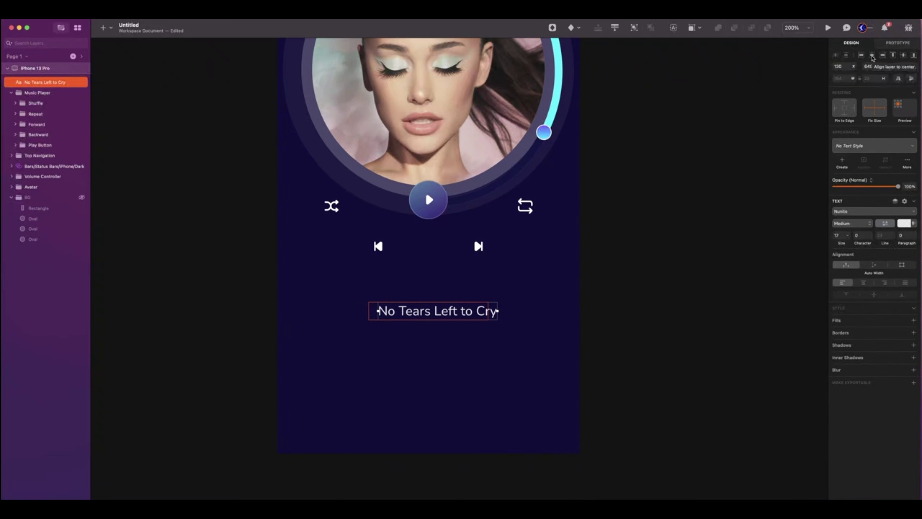
click(871, 55)
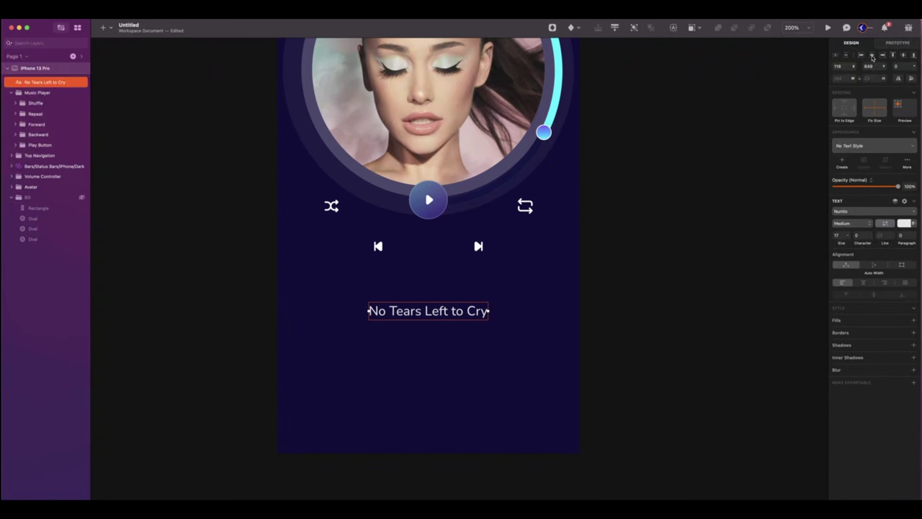
Step: Duplicate the song title directly beneath itself and change the copy's text to "Ariana Grande"
key(super+d)
drag(418, 309, 419, 331)
key(Up)
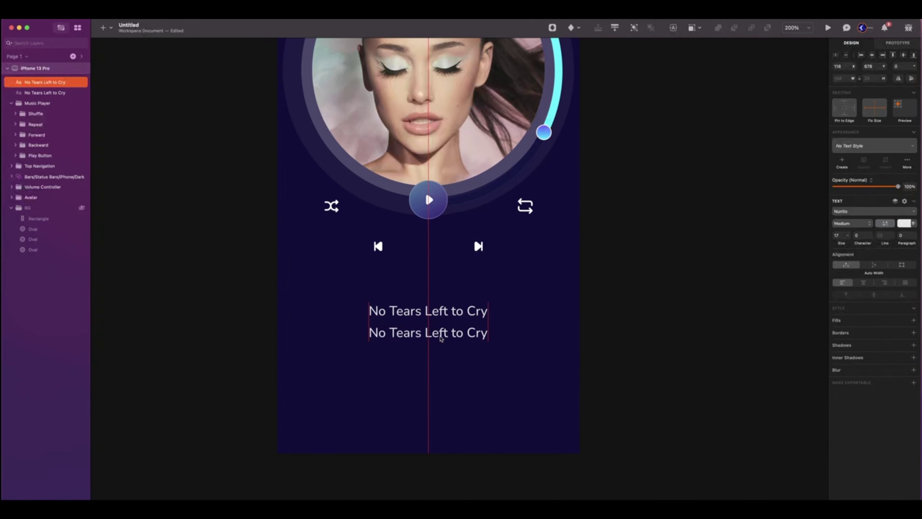
double_click(441, 338)
text(Ari)
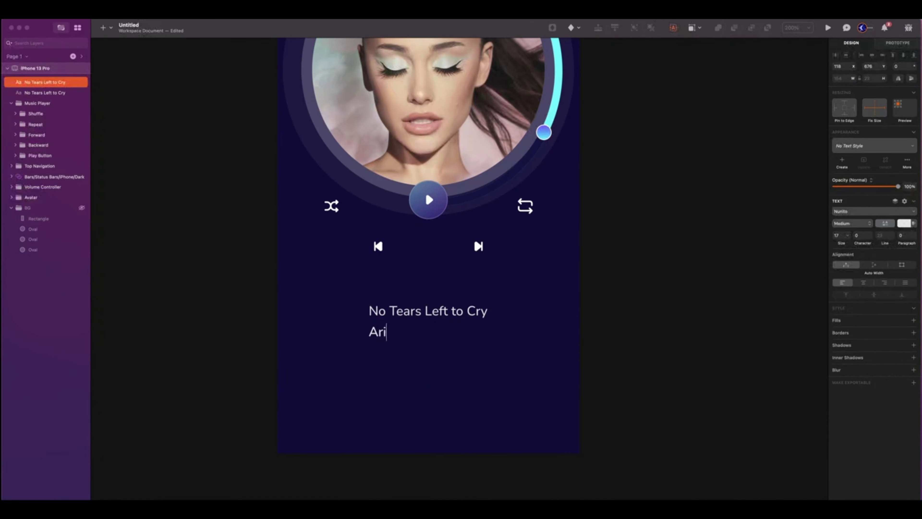
text(ana Grande)
key(Escape)
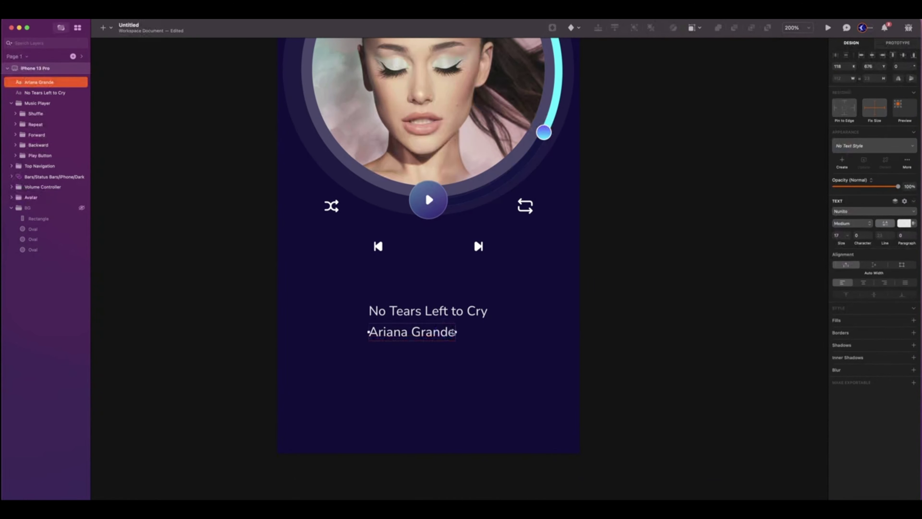
Step: Set the artist name's text size to 15 and its weight to Regular
click(841, 235)
key(BackSpace)
text(15)
click(851, 223)
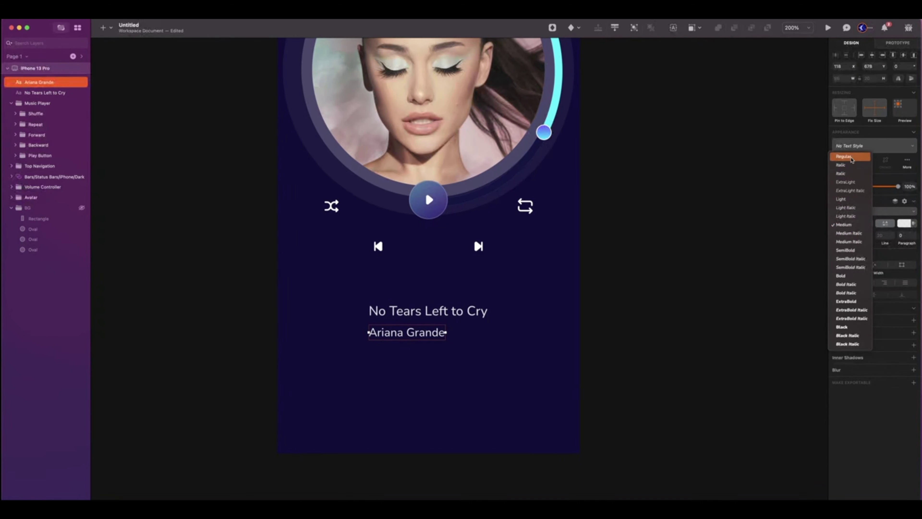
click(848, 165)
Step: Lower the alpha of the artist name's white text color and centre the layer horizontally on the artboard
click(599, 369)
click(407, 332)
click(903, 223)
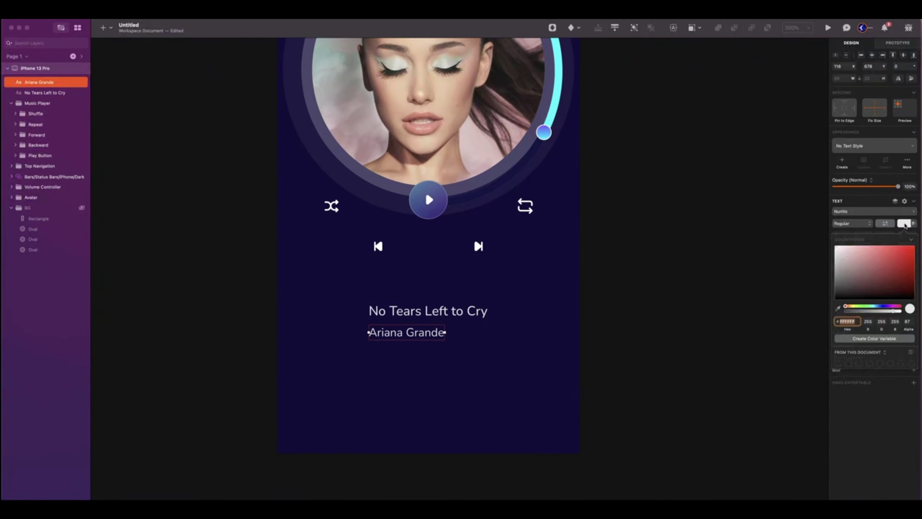
drag(893, 312, 885, 313)
drag(885, 313, 881, 312)
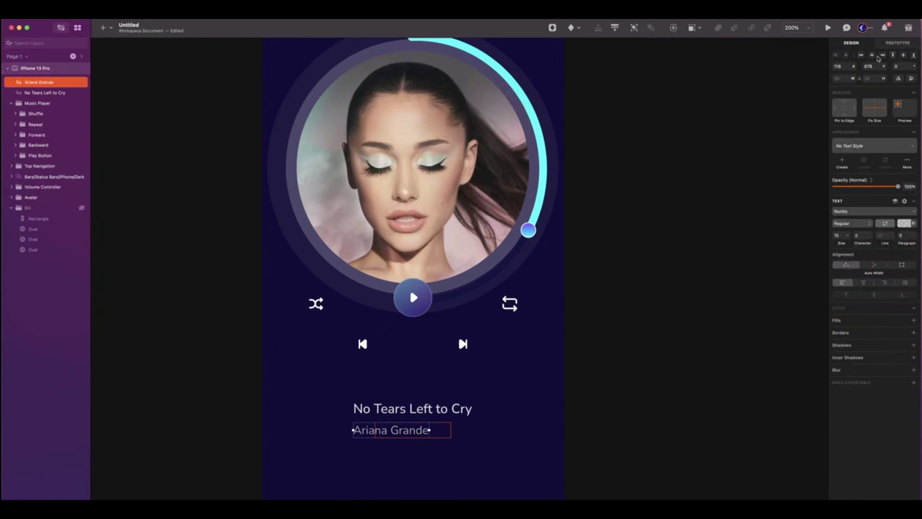
click(872, 55)
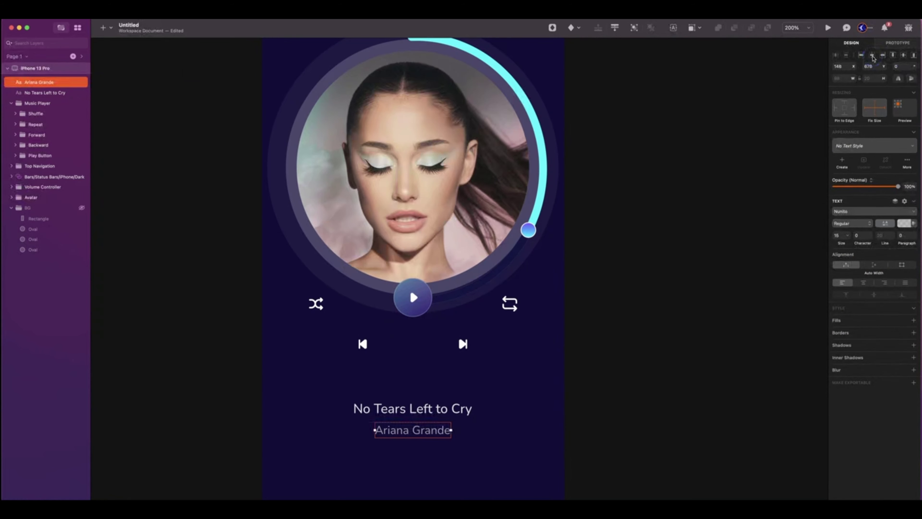
Step: Nudge the song title and artist name up together, closer to the playback controls
scroll(418, 327, down, 1)
shift+click(414, 396)
key(Up)
key(Up)
key(Up)
key(Up)
key(Up)
key(Up)
key(Up)
key(Up)
key(Up)
key(Up)
key(Up)
key(Up)
key(Up)
key(Up)
key(Up)
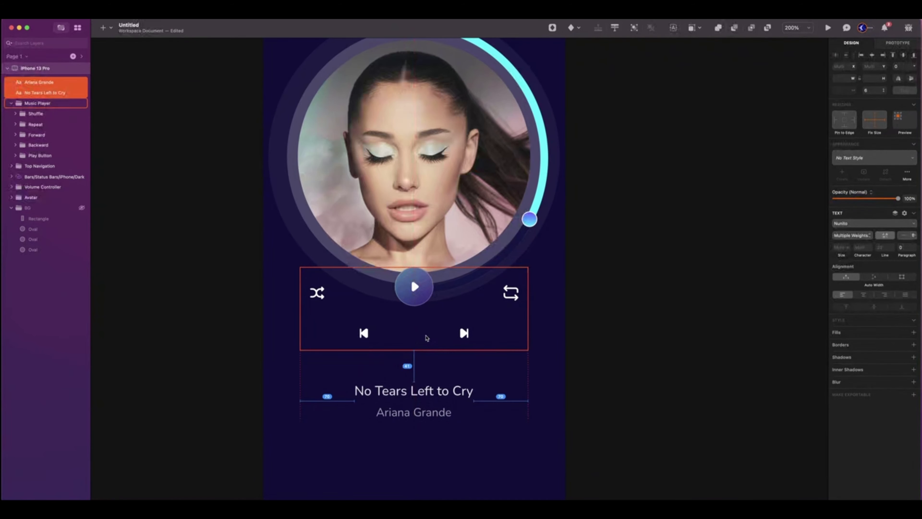
key(Up)
key(Up)
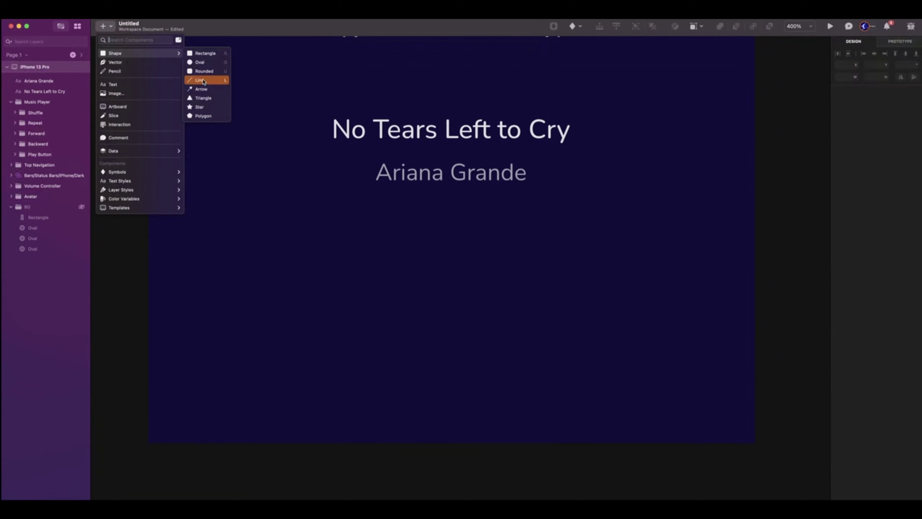
Step: Draw a vertical line 40 long below the artist name, with a border width of 3 and rounded ends
click(210, 83)
drag(304, 262, 303, 323)
click(910, 225)
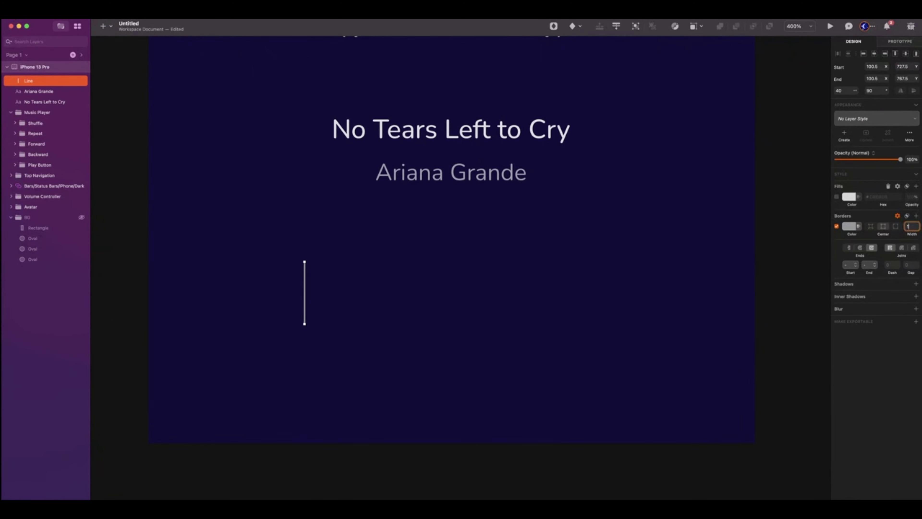
text(3)
key(Return)
click(860, 248)
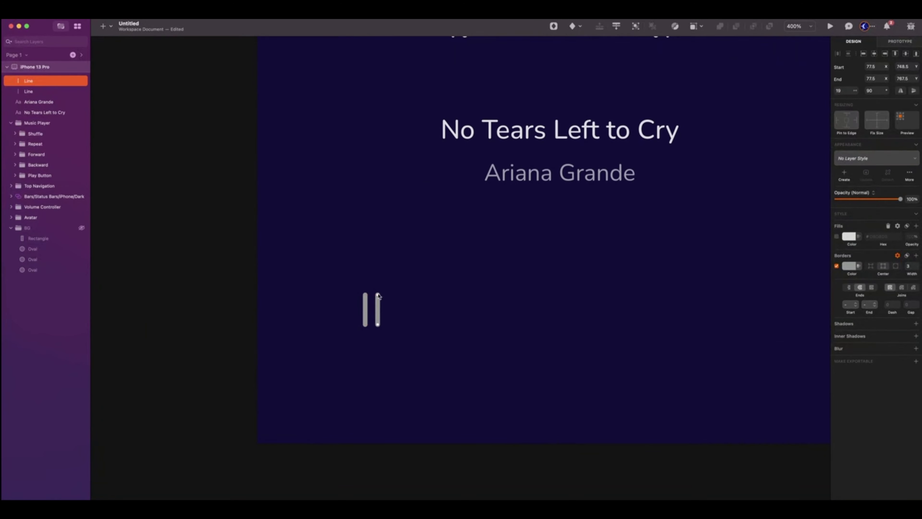
Step: Adjust the lengths of the copied lines to form a waveform pattern of five bars with varying heights
drag(377, 293, 377, 283)
drag(377, 324, 352, 309)
click(398, 306)
drag(352, 295, 352, 303)
click(409, 321)
drag(353, 324, 415, 290)
scroll(409, 321, down, 1)
drag(415, 261, 415, 272)
drag(415, 314, 415, 301)
Step: Duplicate the five-bar pattern and place the copies beside it to extend the waveform to fifteen bars
drag(349, 253, 444, 323)
key(super+d)
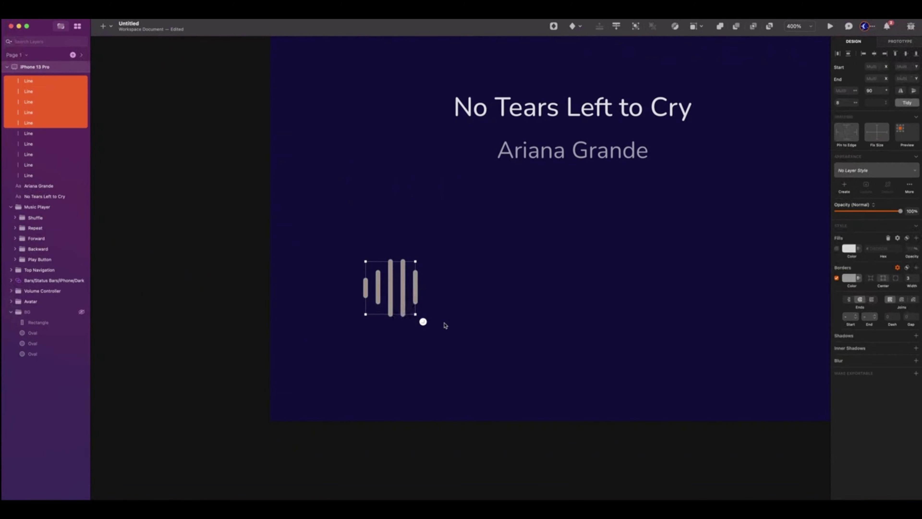
drag(391, 285, 526, 288)
key(super+d)
Step: Duplicate all fifteen waveform bars and place the copy at the end of the originals
drag(348, 247, 595, 348)
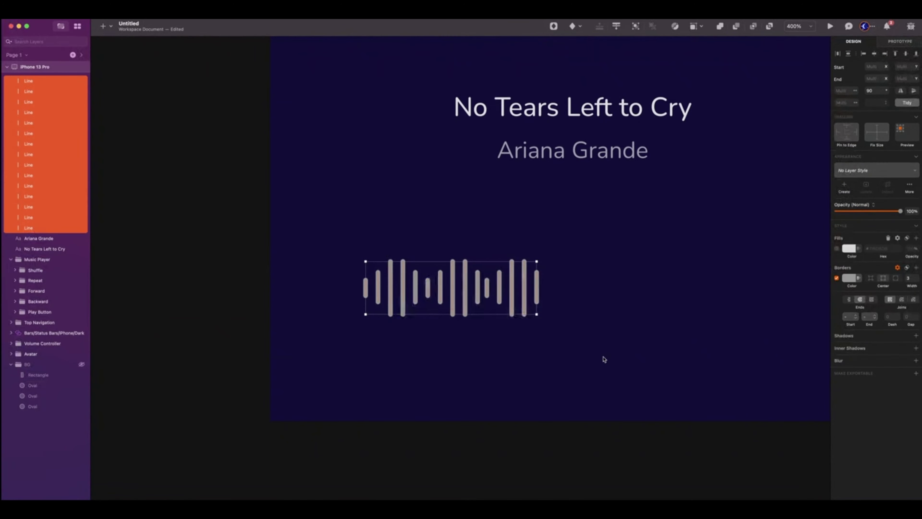
key(super+d)
drag(499, 292, 681, 290)
click(326, 236)
Step: Duplicate ten more bars onto the end of the waveform and select all forty bars
drag(358, 242, 725, 324)
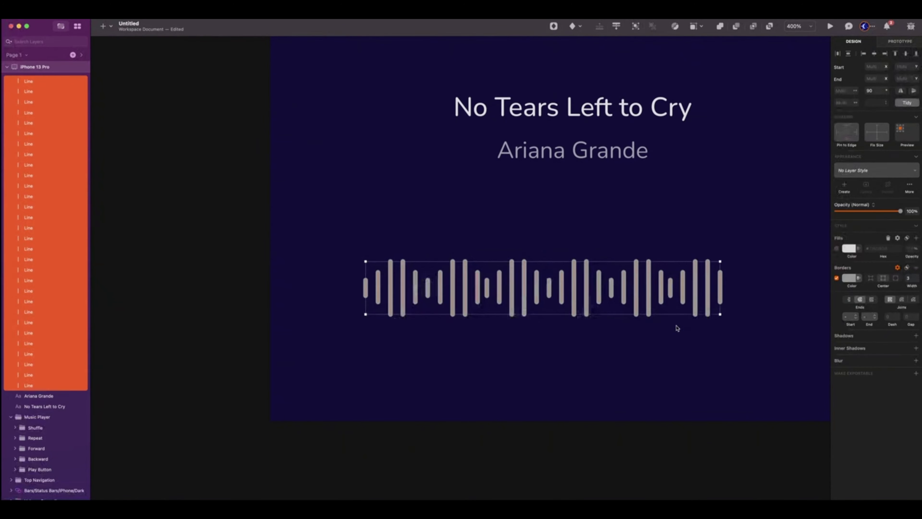
scroll(676, 327, right, 3)
drag(478, 295, 417, 294)
drag(433, 247, 570, 325)
key(super+d)
drag(536, 294, 657, 293)
click(677, 348)
drag(181, 243, 680, 322)
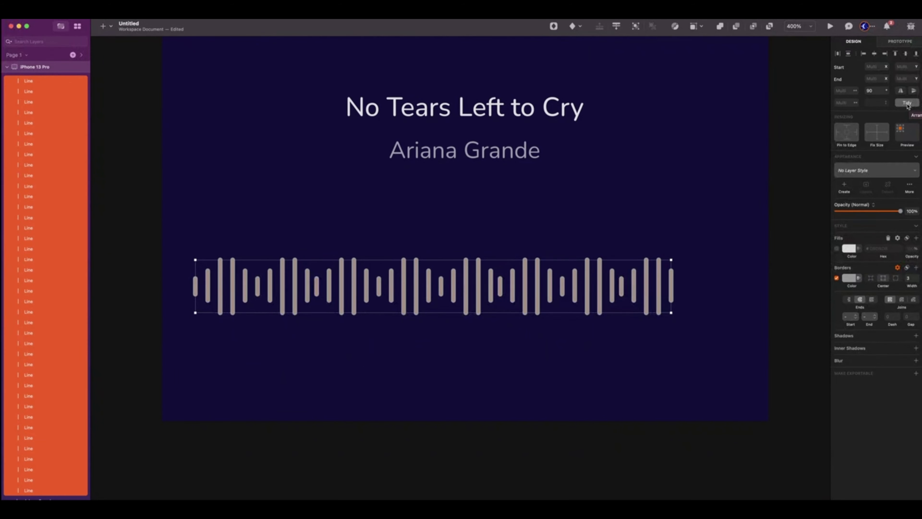
Step: Distribute the forty waveform bars evenly with a spacing of 8 px
click(906, 103)
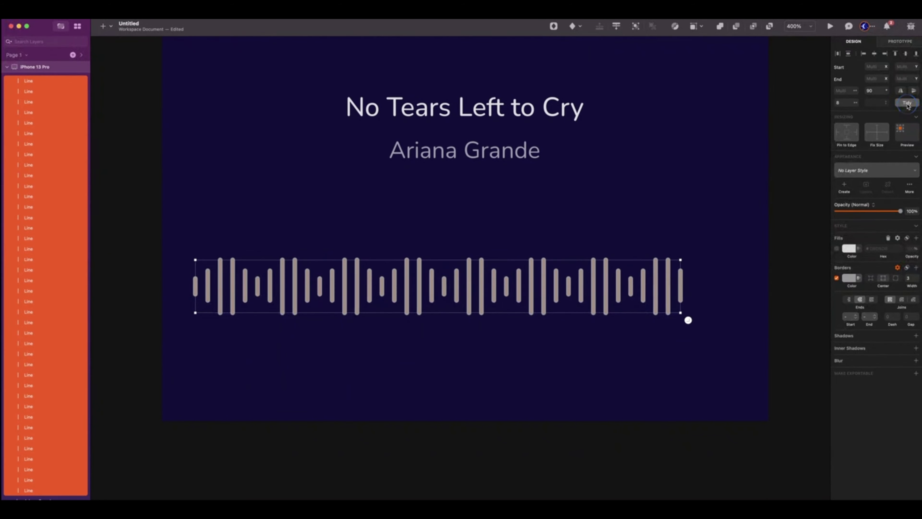
click(840, 104)
key(Up)
key(Up)
key(Up)
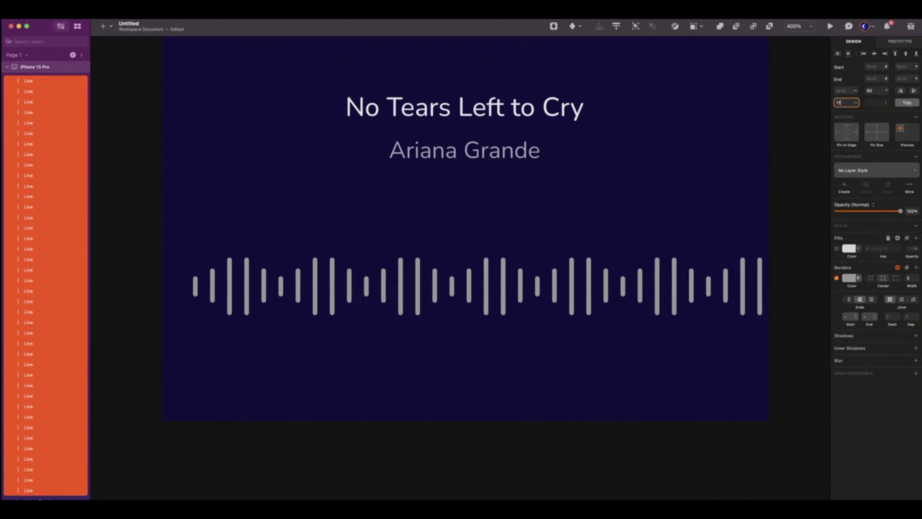
key(Down)
key(Down)
key(Down)
Step: Shift the waveform along and add shorter bars in front of its first bar to taper the start
drag(618, 285, 646, 288)
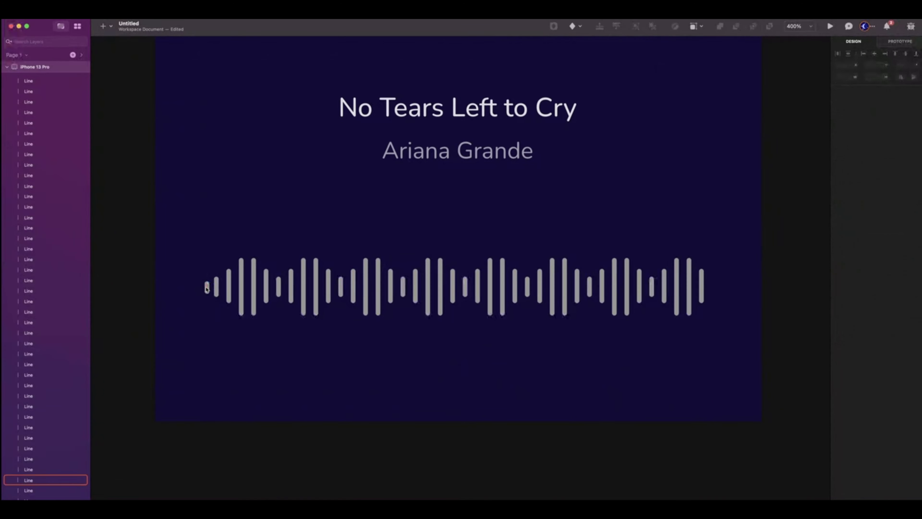
click(205, 287)
drag(206, 288, 200, 291)
Step: Lengthen three of the tall bars near the middle of the waveform so that they form higher peaks
click(363, 291)
drag(363, 314, 363, 324)
click(375, 291)
drag(375, 260, 375, 257)
drag(376, 314, 375, 320)
click(488, 287)
drag(487, 261, 488, 251)
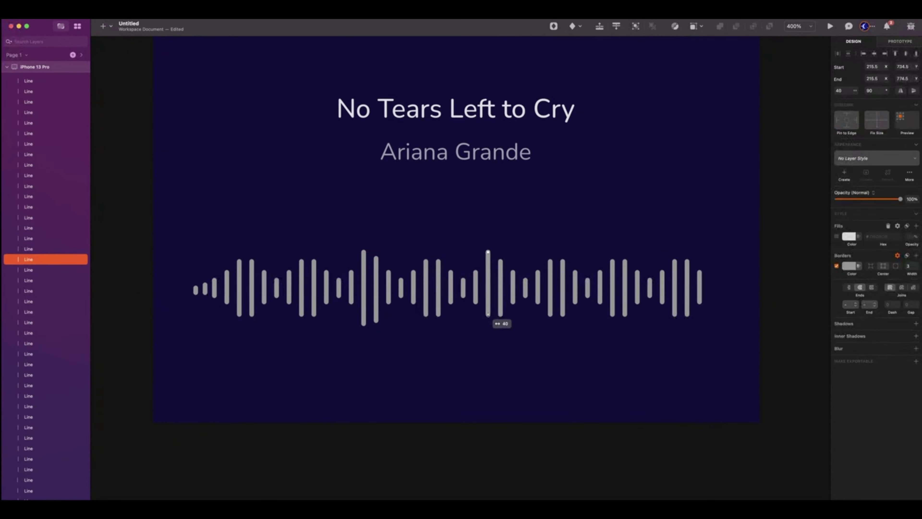
drag(488, 314, 488, 324)
Step: Vary the heights of several bars in the waveform's second half and add shorter bars to taper its end
drag(513, 272, 540, 266)
click(562, 287)
scroll(562, 290, right, 3)
drag(541, 312, 540, 334)
click(565, 298)
drag(565, 325, 564, 323)
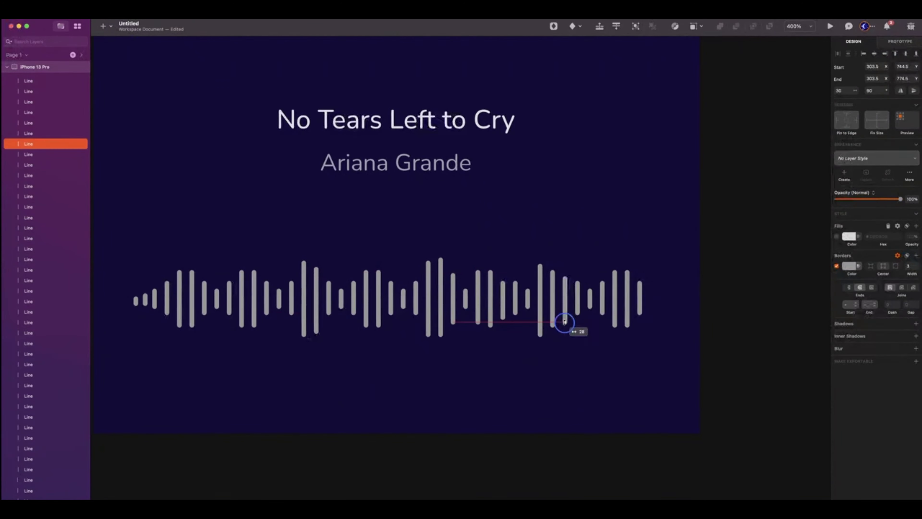
drag(652, 313, 691, 294)
Step: Select all the waveform bars and tidy them into even spacing
scroll(653, 298, left, 2)
click(136, 254)
drag(135, 254, 717, 394)
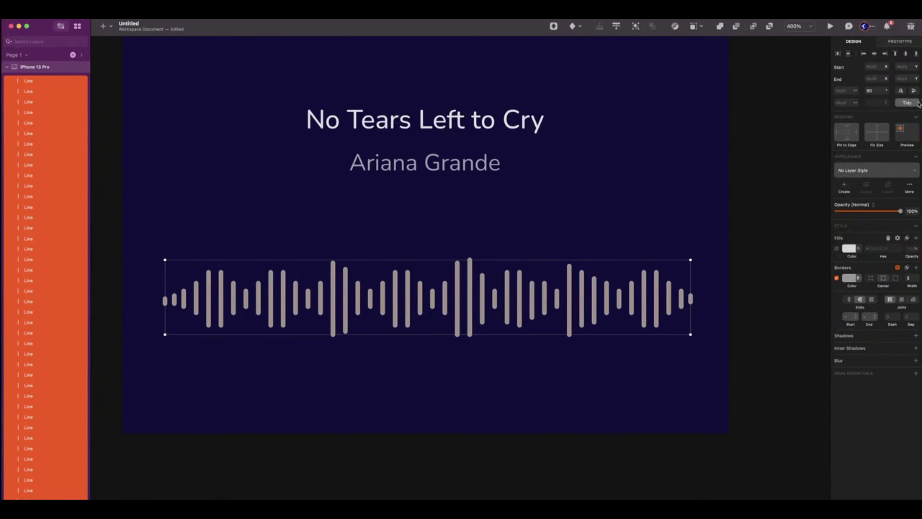
click(906, 102)
Step: Combine the selected waveform bars into a single shape with Union and check its layer contents
scroll(676, 82, left, 3)
scroll(677, 82, up, 2)
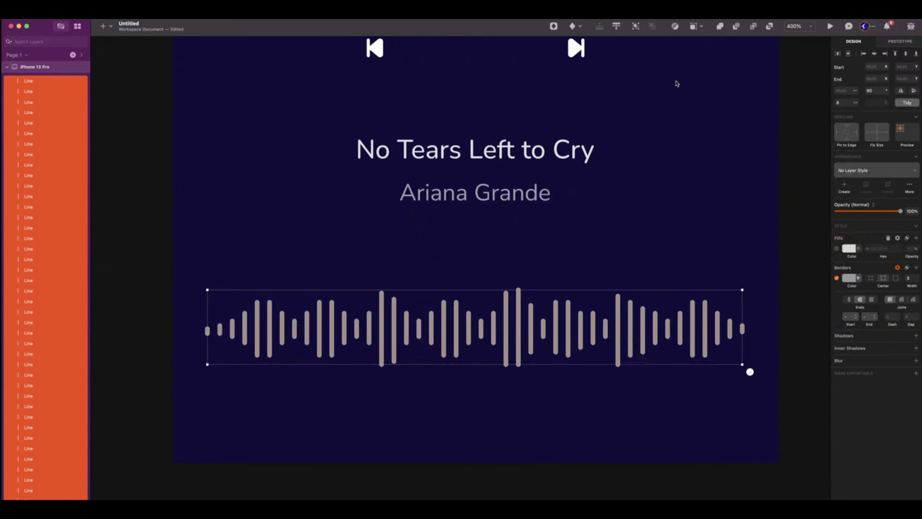
click(720, 28)
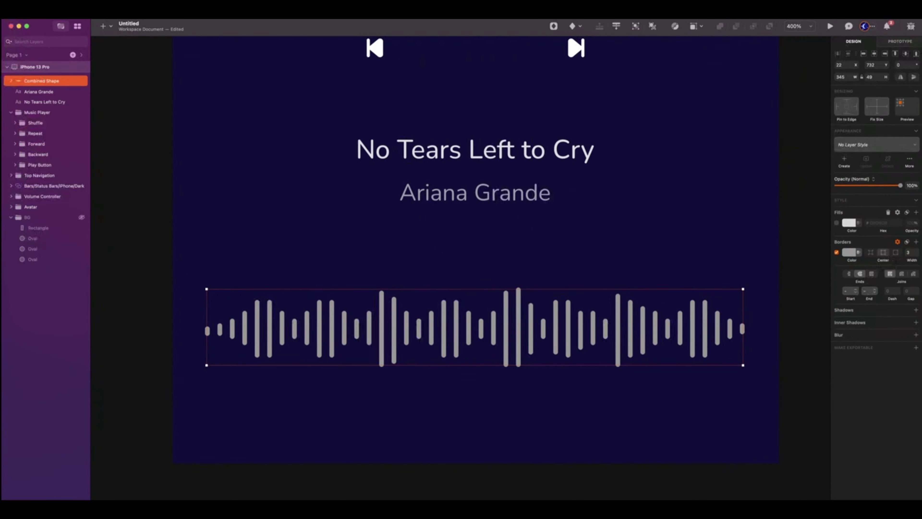
click(11, 81)
click(11, 81)
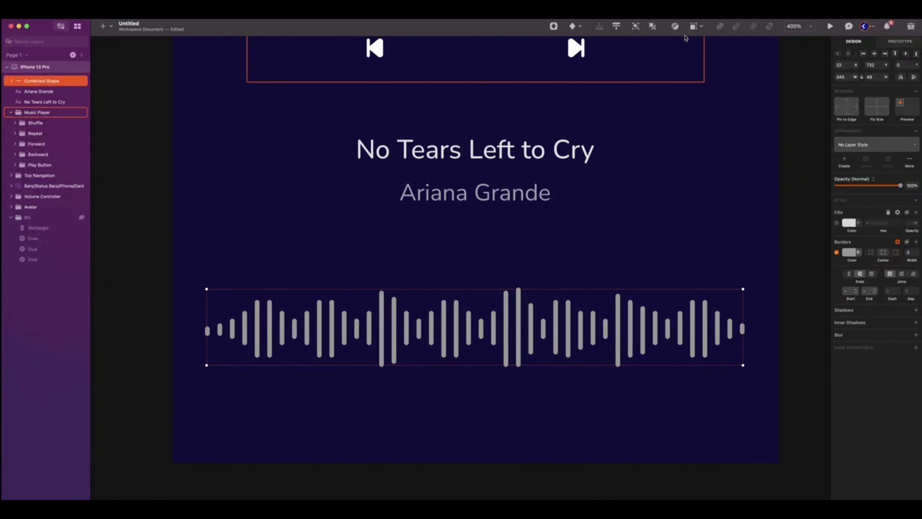
Step: Give the combined waveform a linear gradient border with B252FF as the first colour
click(848, 253)
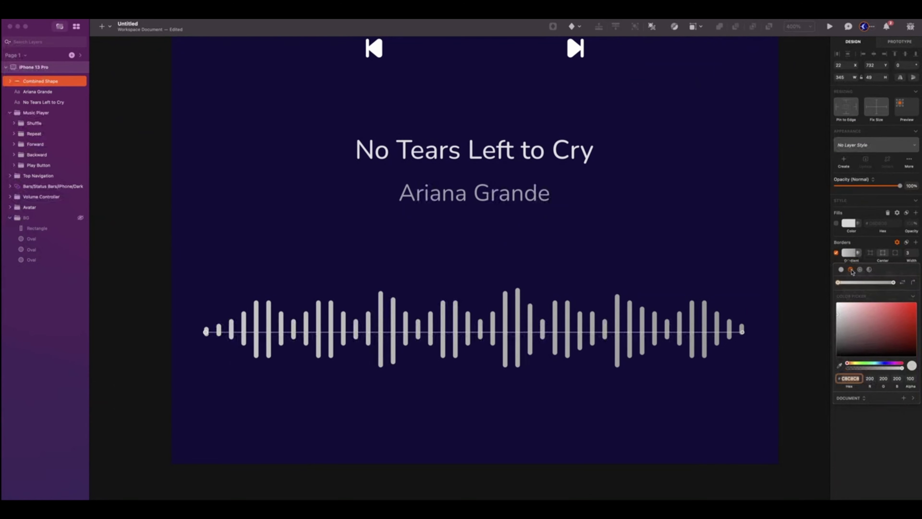
text(B25)
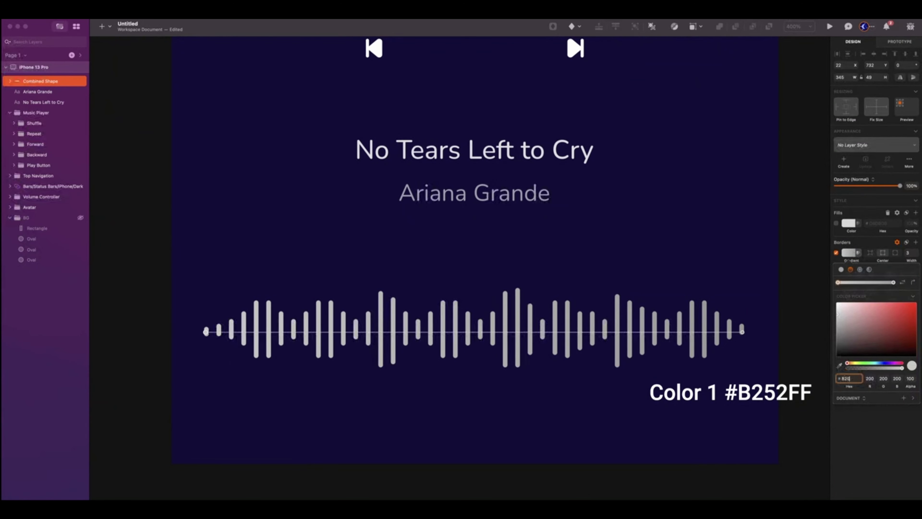
text(2ff)
key(Return)
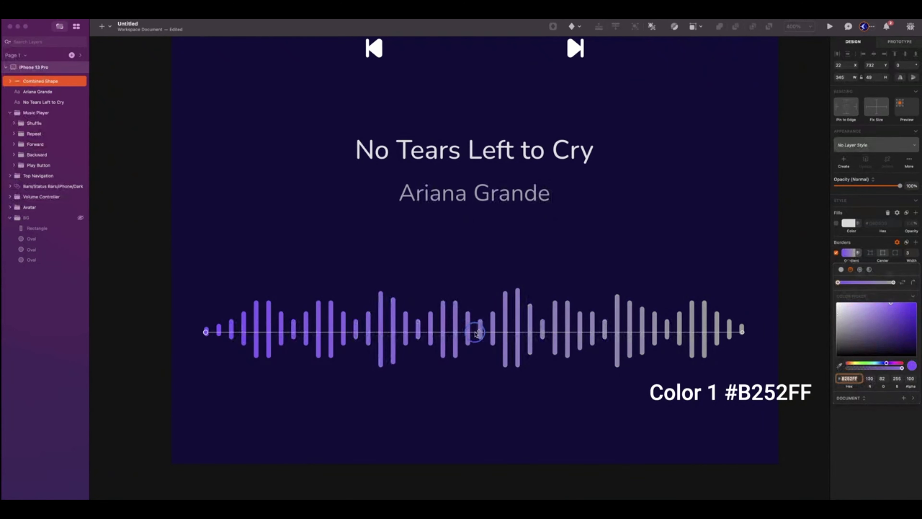
Step: Add a stop in the middle of the waveform's border gradient and colour it 00F5FF
click(474, 332)
double_click(857, 379)
text(00)
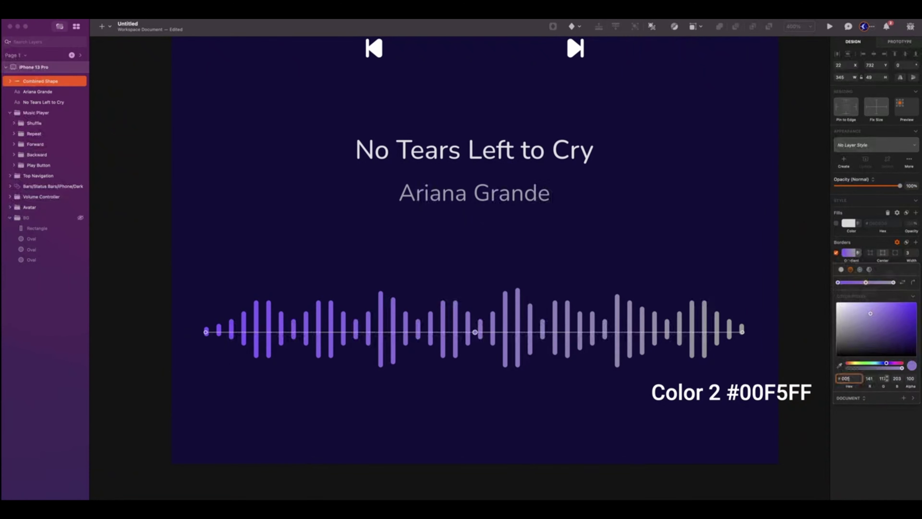
text(f5ff)
key(Return)
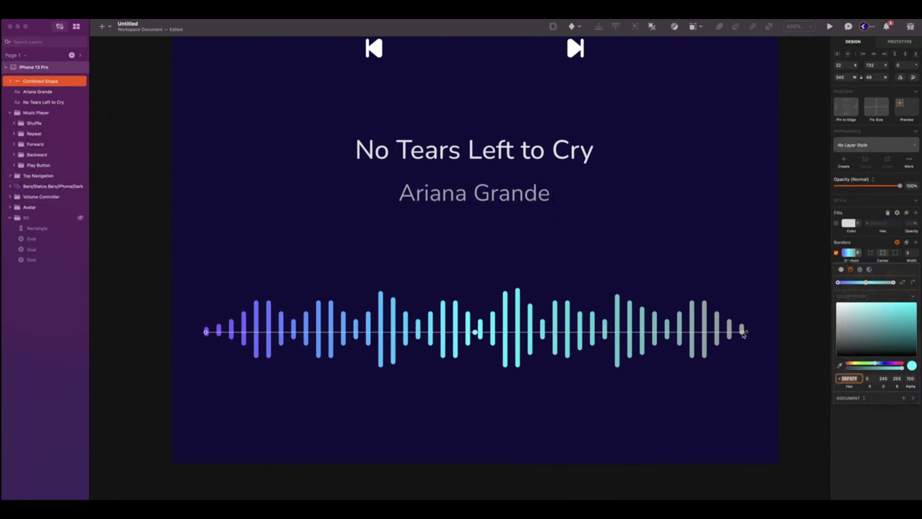
Step: Move the gradient's end stop inward along the waveform and colour it FFFFFF
drag(742, 331, 641, 331)
text(ffffff)
key(Return)
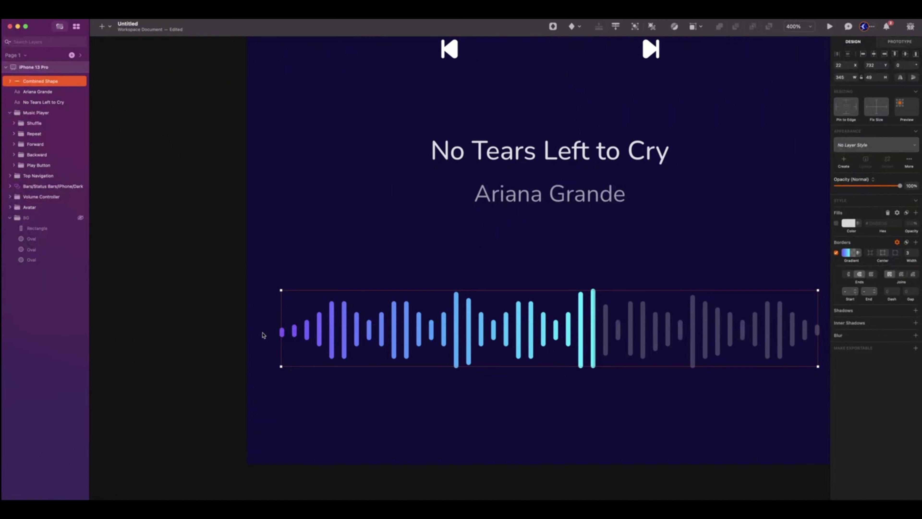
Step: Add the text 2:00 below the start of the waveform and make its text box auto width
scroll(472, 338, right, 8)
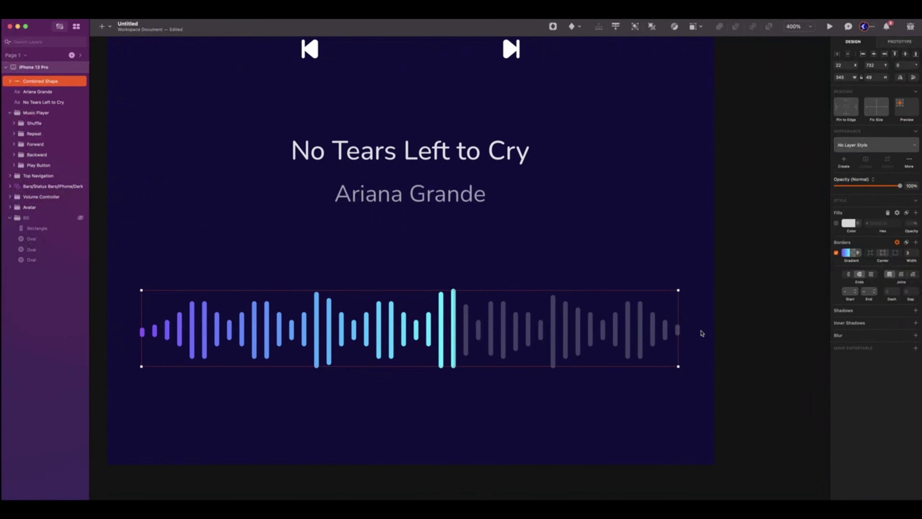
key(t)
drag(146, 392, 187, 406)
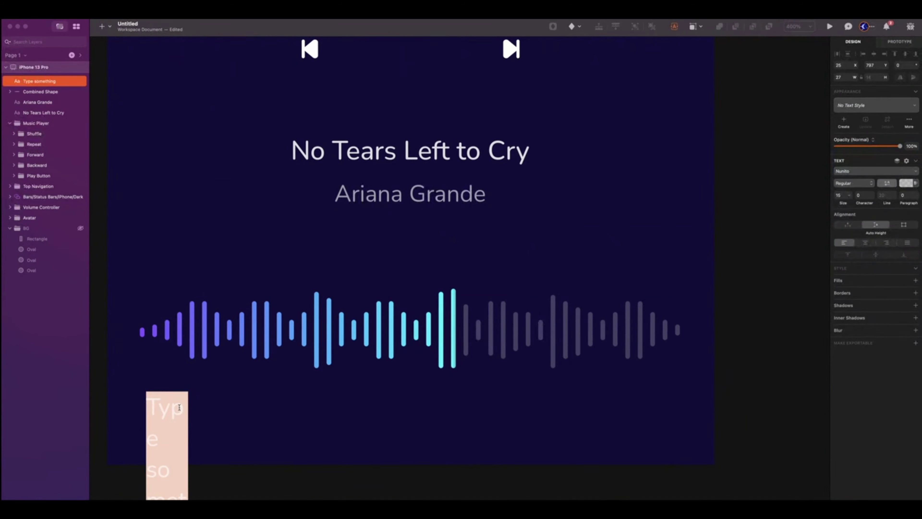
text(2:00)
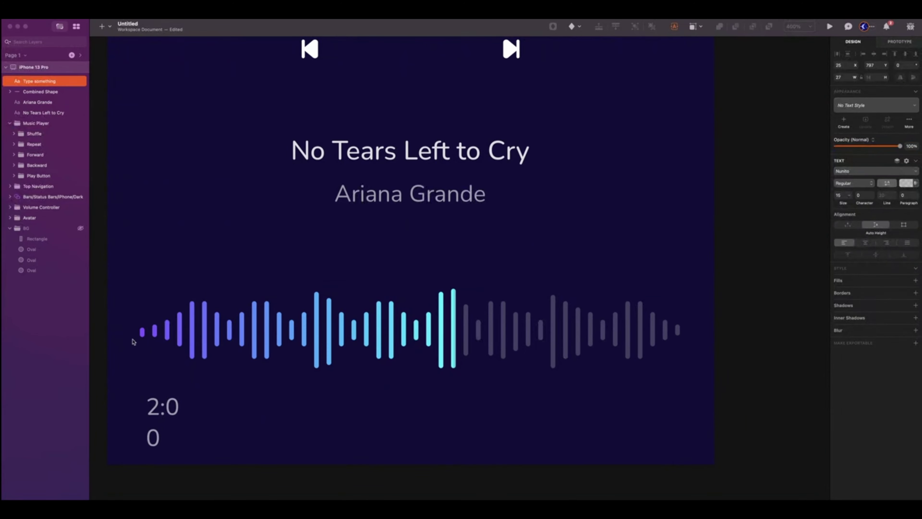
click(846, 226)
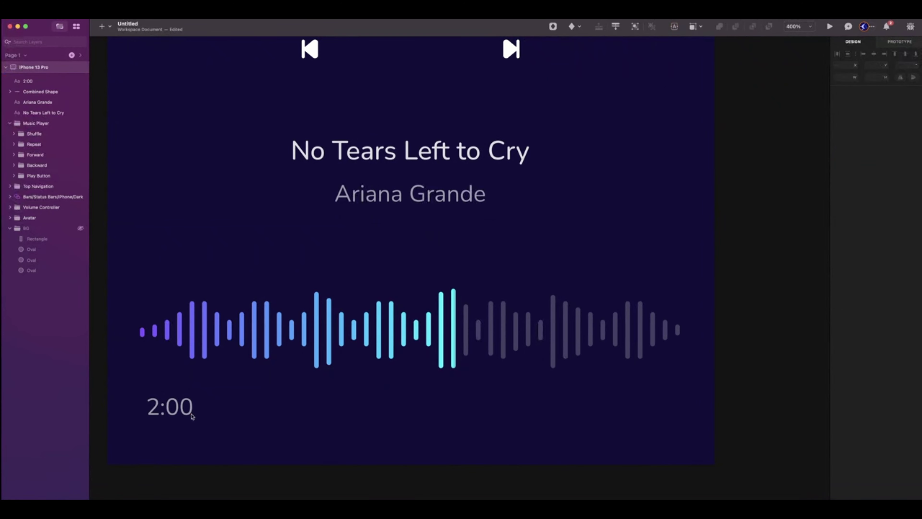
Step: Copy the 2:00 label to below the waveform's end and change its text to -1:27
click(171, 408)
drag(171, 406, 667, 391)
key(super+d)
double_click(674, 394)
click(665, 395)
text(-1)
key(Right)
key(Right)
key(BackSpace)
text(2)
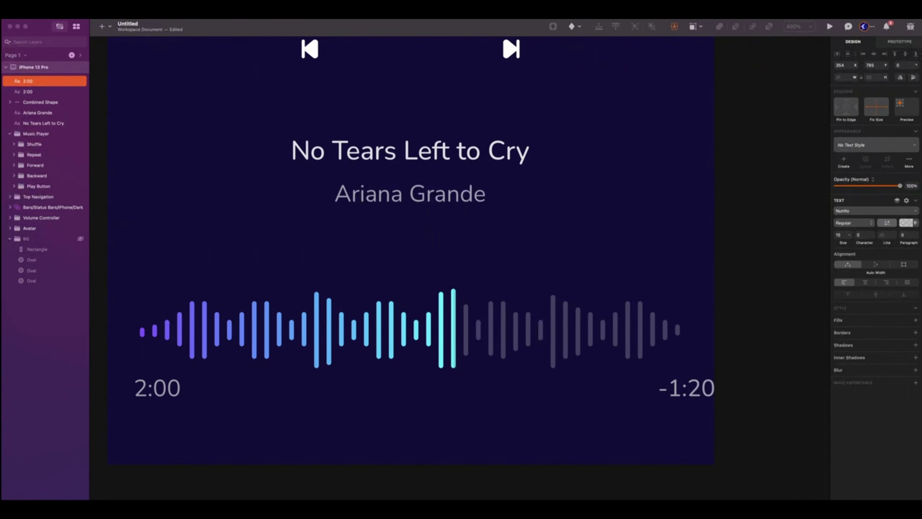
key(Right)
key(BackSpace)
text(7)
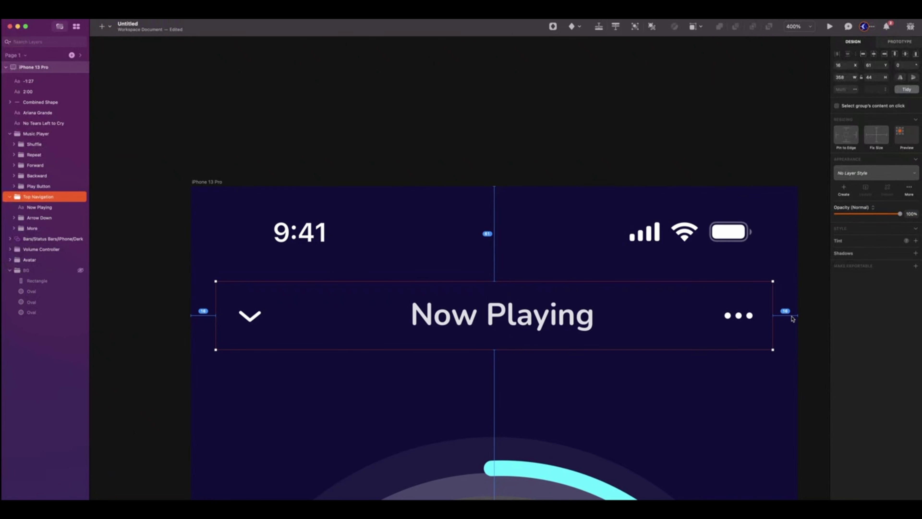
Step: Show the canvas rulers and place vertical guides at 16 and 374 along the side margins of the top navigation
key(super+0)
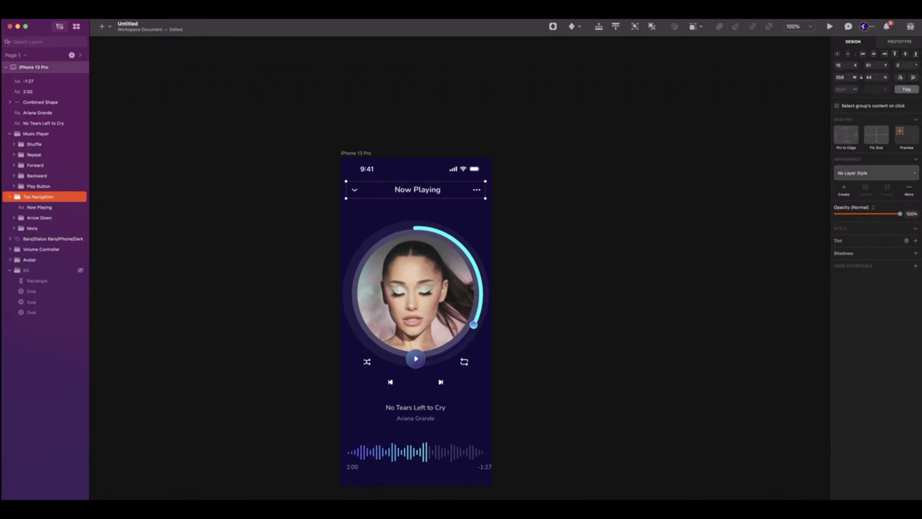
click(235, 13)
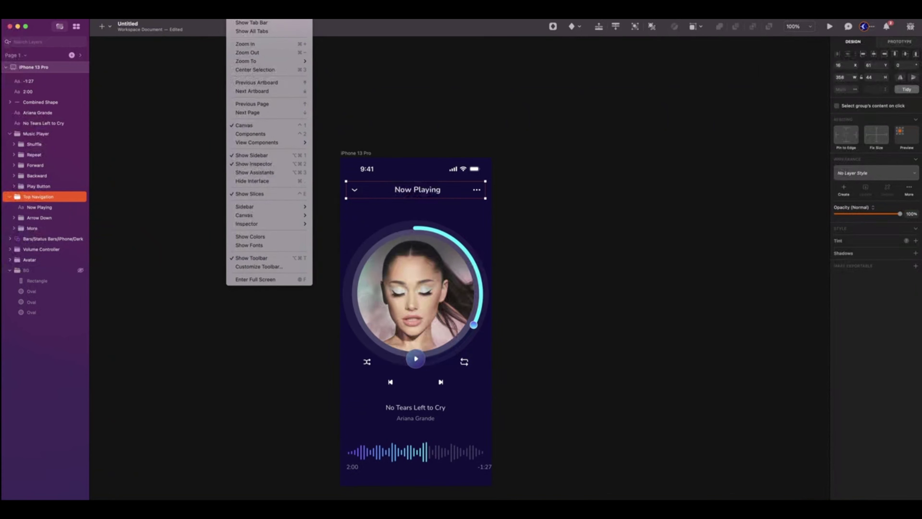
mouse_move(282, 219)
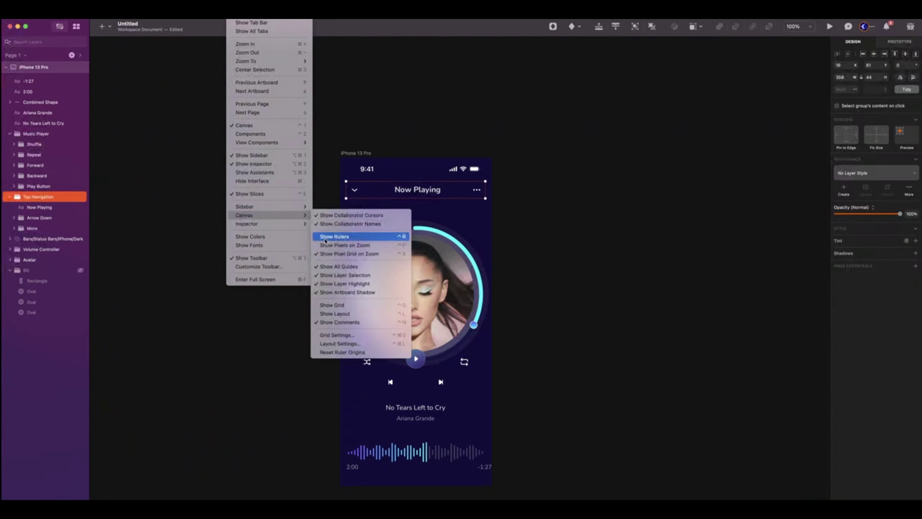
click(326, 240)
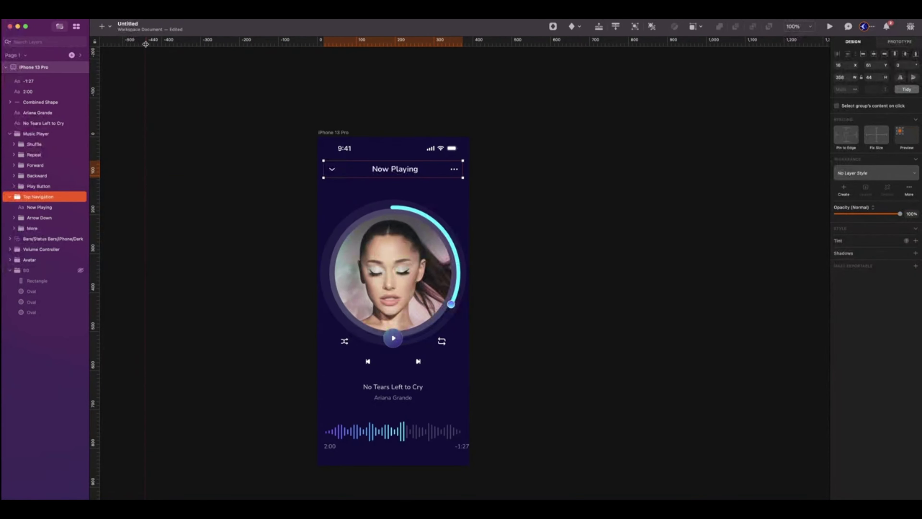
click(319, 44)
key(super+equal)
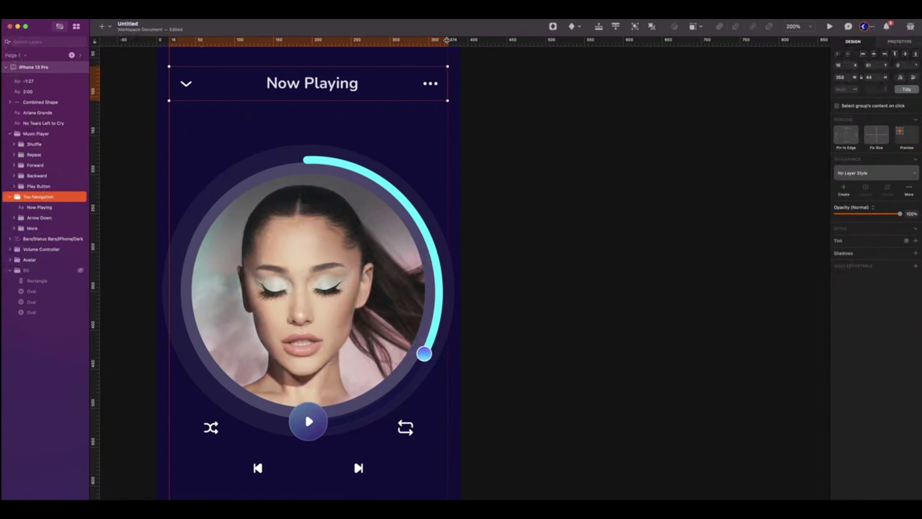
click(446, 40)
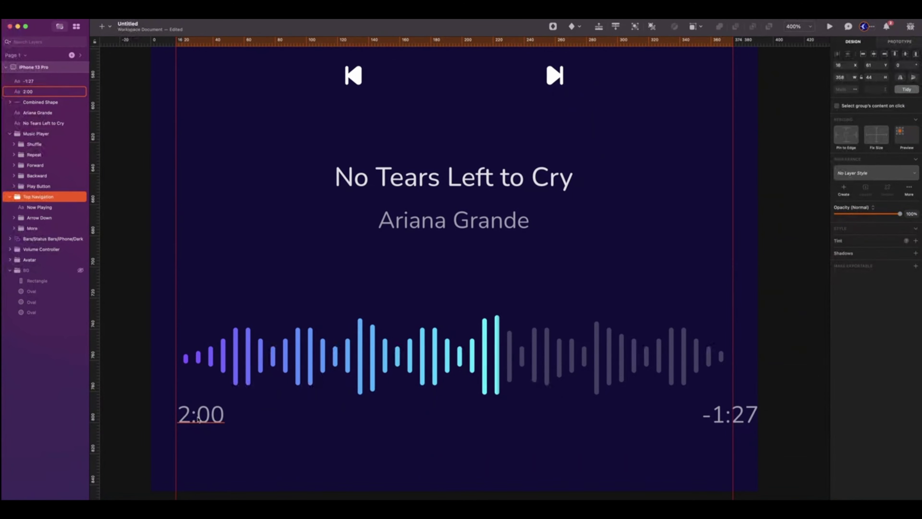
Step: Move the 2:00 and -1:27 labels level with the waveform and align them to the side guides
drag(198, 420, 200, 363)
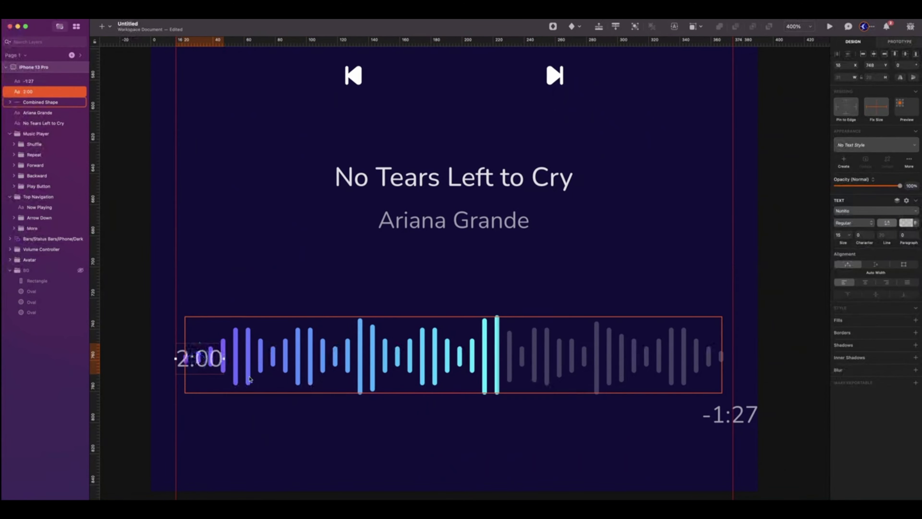
scroll(251, 379, right, 2)
drag(687, 417, 666, 362)
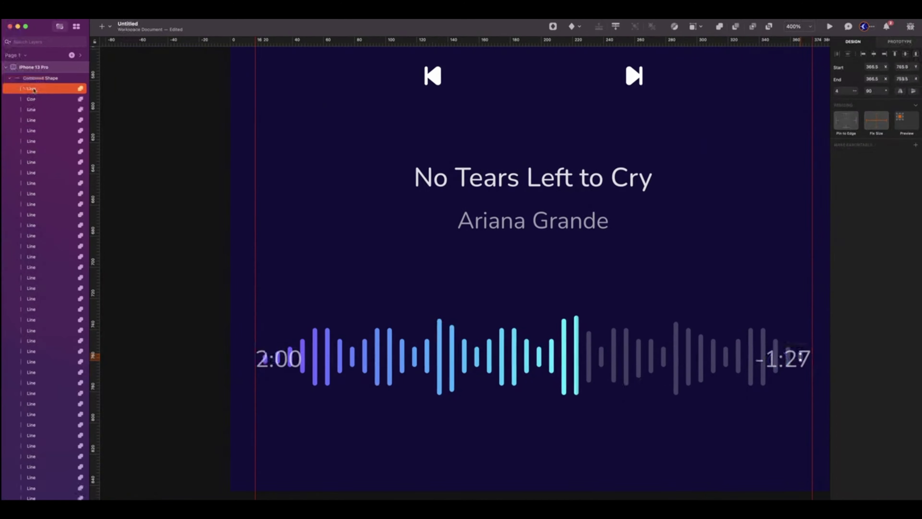
Step: Delete the outermost bars at both ends of the waveform to make room for the time labels
key(Delete)
key(Delete)
key(Delete)
key(Delete)
key(Delete)
scroll(33, 313, down, 5)
click(32, 311)
key(Delete)
key(Delete)
key(Delete)
key(Delete)
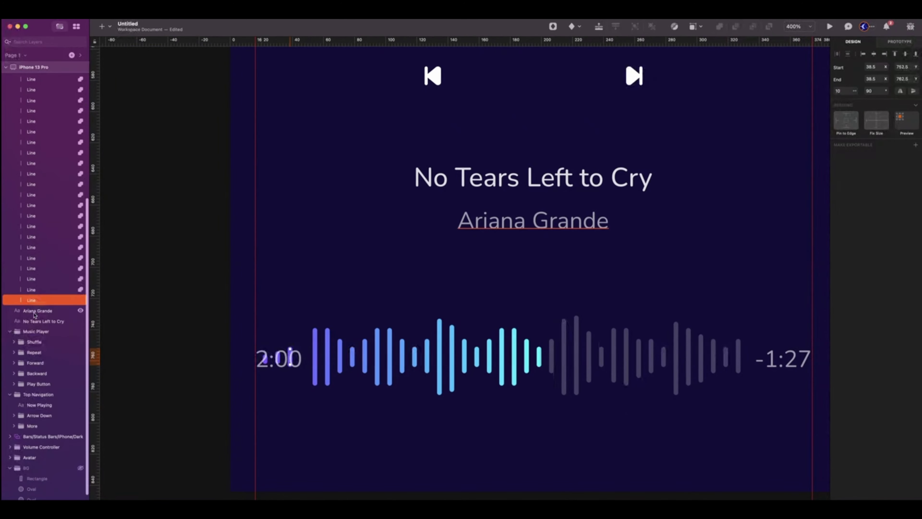
Step: Shorten the tall bar near the waveform's start and adjust the lengths of several bars in its dimmed half
drag(315, 330, 315, 343)
drag(315, 383, 315, 364)
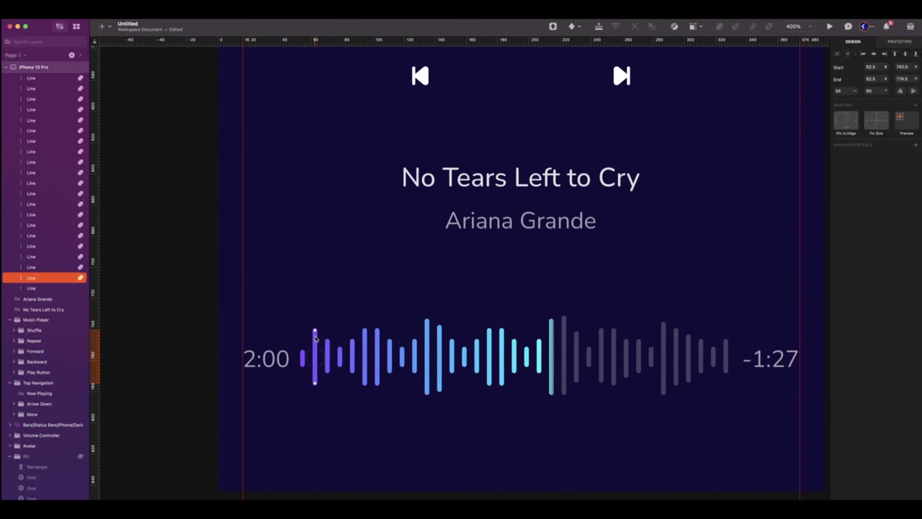
scroll(436, 360, right, 5)
click(539, 343)
drag(538, 336, 538, 330)
click(513, 341)
drag(513, 324, 513, 329)
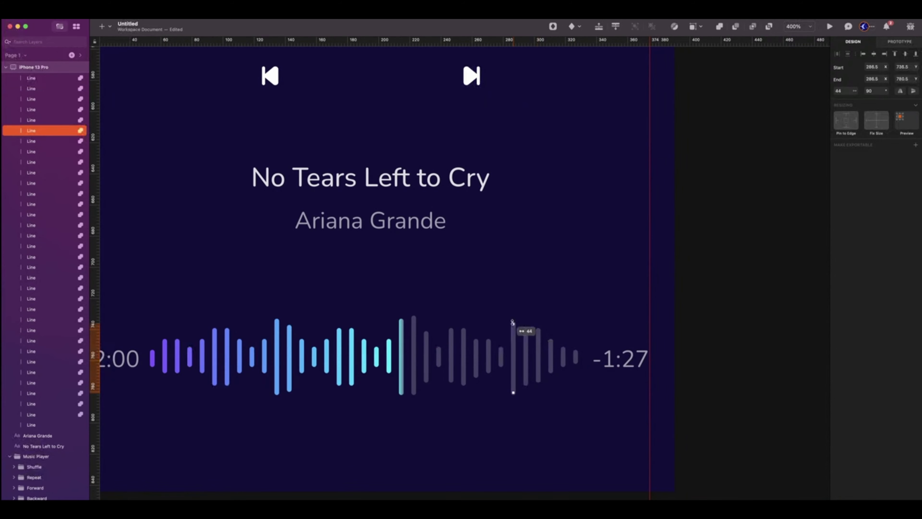
drag(514, 392, 513, 383)
click(463, 341)
drag(464, 330, 464, 325)
click(474, 358)
drag(476, 376, 476, 379)
Step: Set the font size of the 2:00 and -1:27 time labels to 11
click(221, 360)
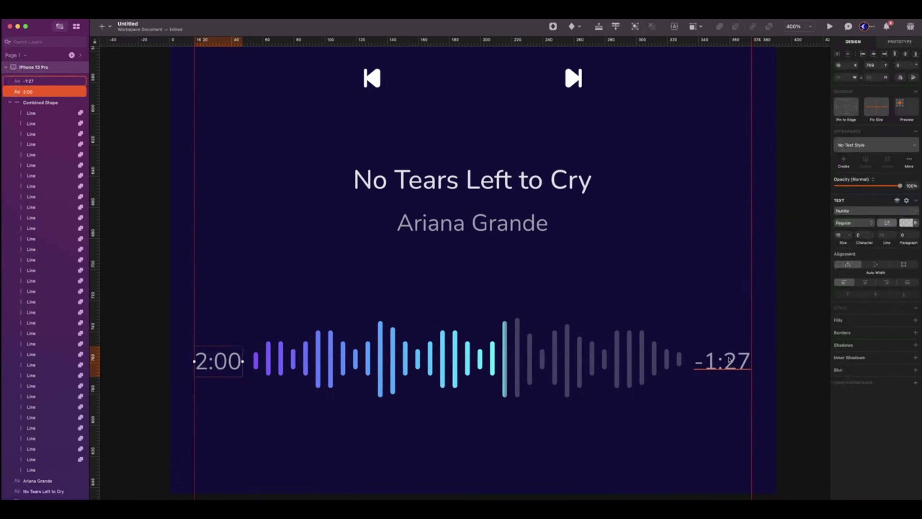
shift+click(723, 359)
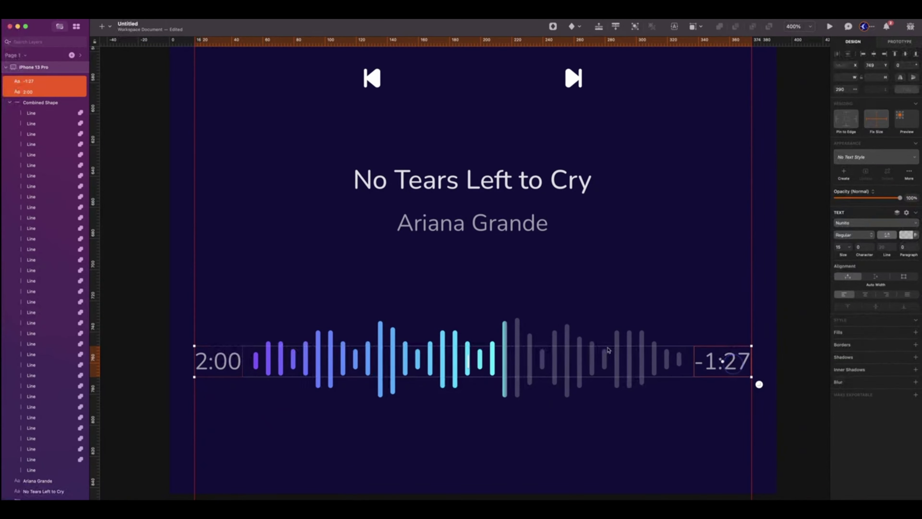
click(839, 247)
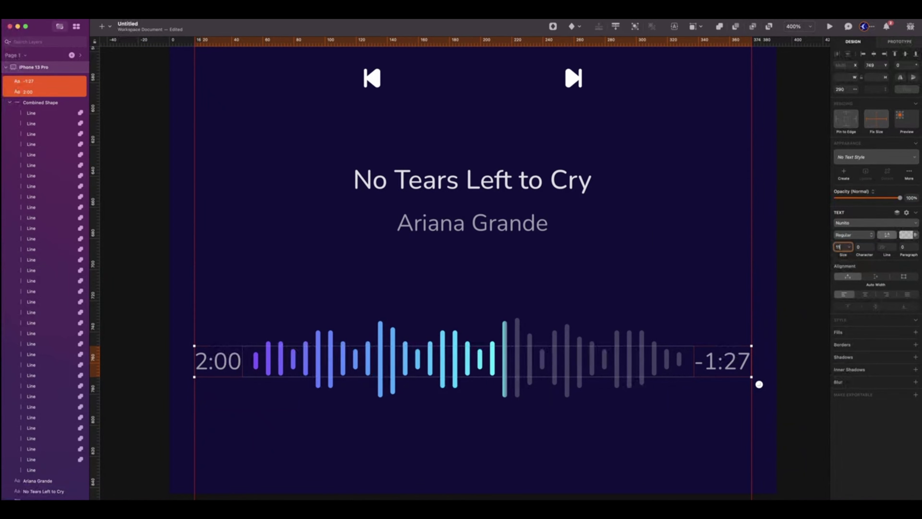
text(11)
key(Return)
Step: Move the -1:27 label back against the guide at 374 and centre the waveform vertically with the time labels
click(443, 433)
click(209, 363)
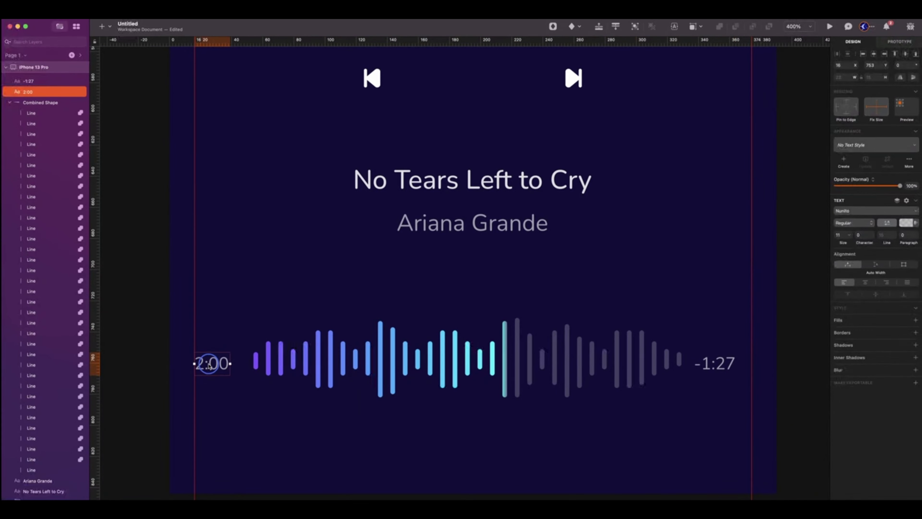
drag(717, 363, 735, 364)
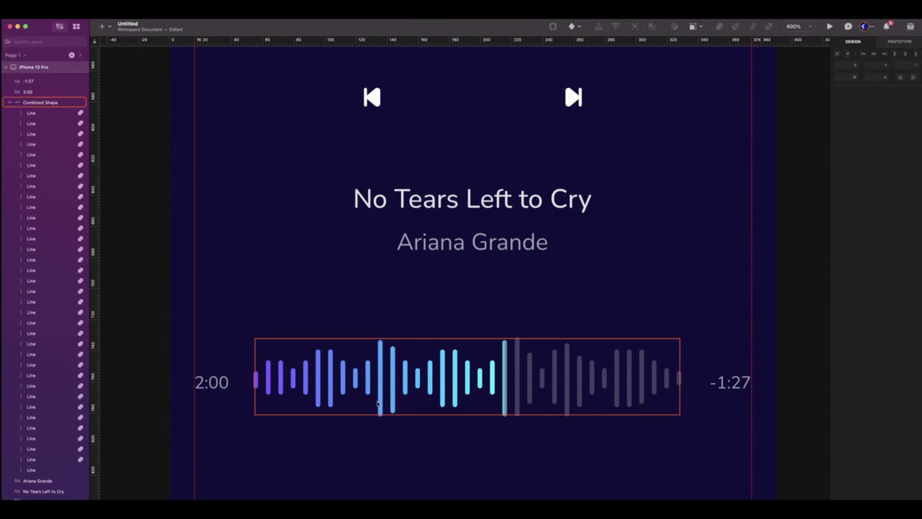
click(378, 403)
drag(379, 381, 380, 388)
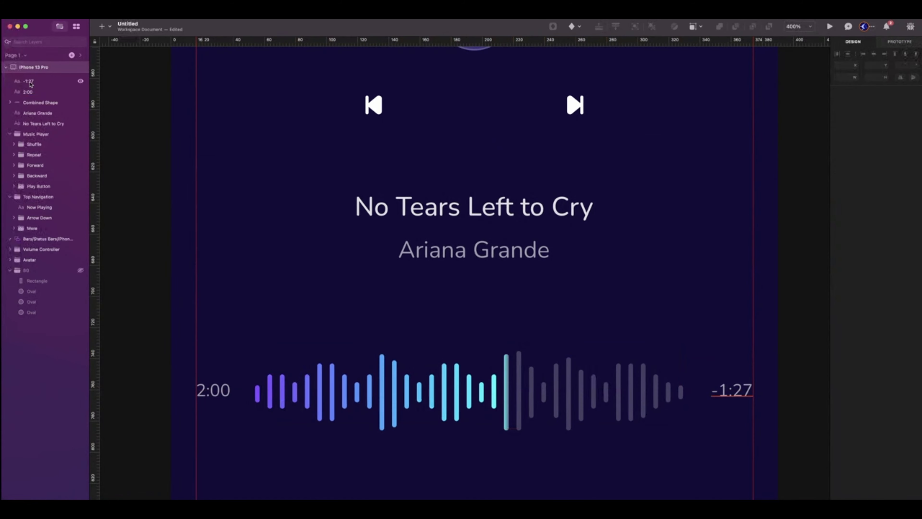
Step: Group both time labels with the waveform as "Audio Wave" and move the group up 30 px
click(29, 83)
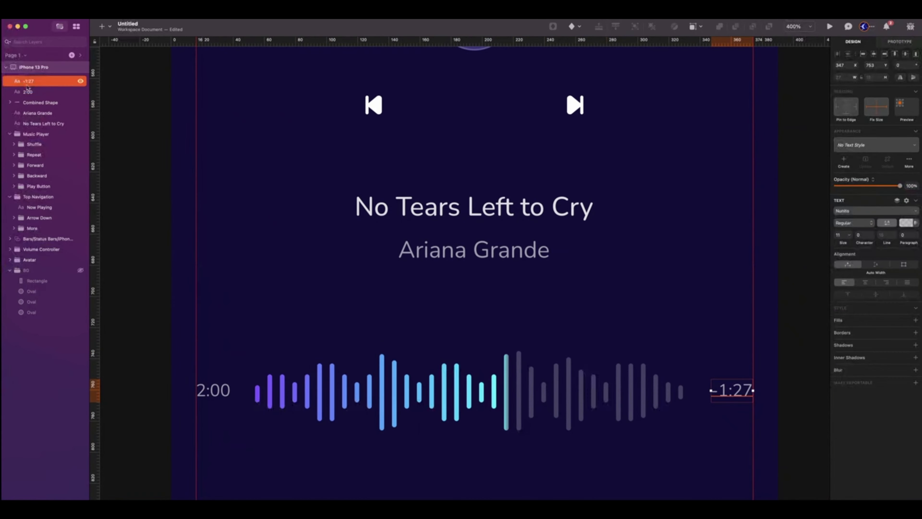
shift+click(29, 92)
shift+click(37, 104)
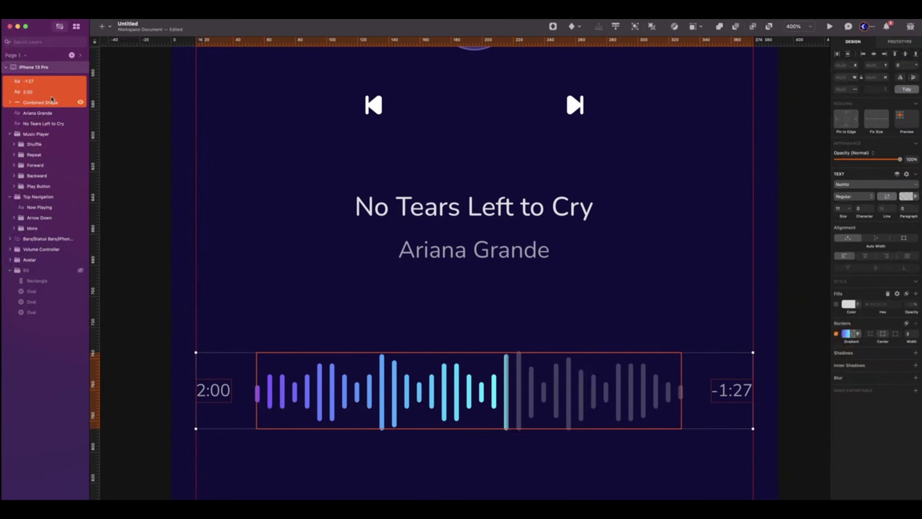
key(super+g)
key(super+r)
text(A)
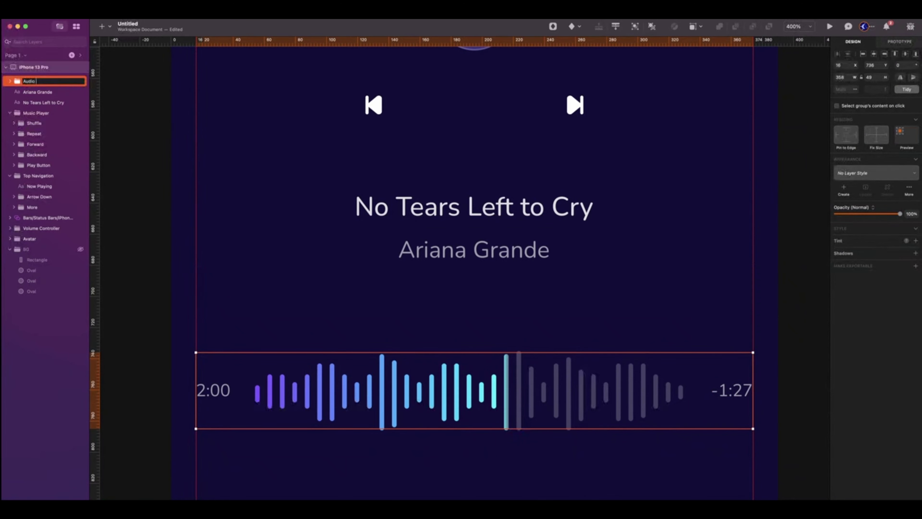
text(udio Wave)
key(Return)
key(shift+Up)
key(shift+Up)
key(shift+Up)
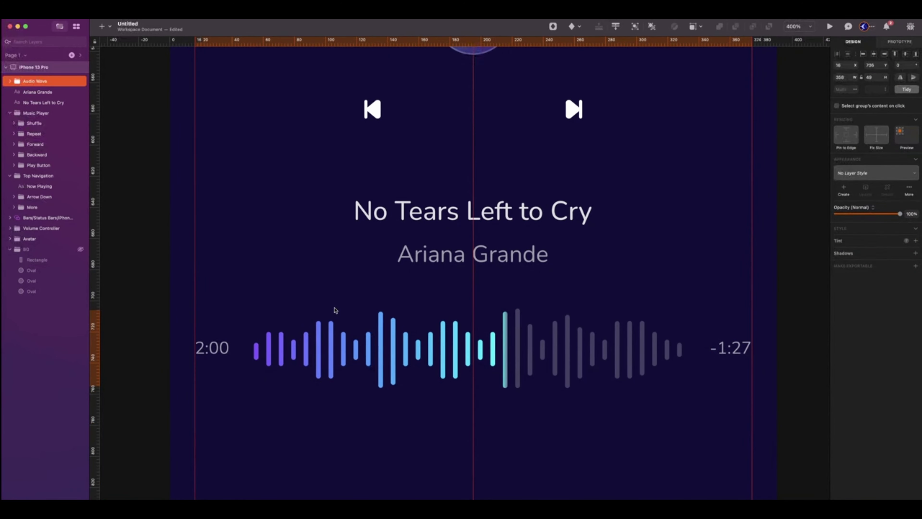
Step: Draw an 80 px tall rectangle along the artboard's bottom edge and widen it to the full 390 px width
scroll(334, 310, down, 3)
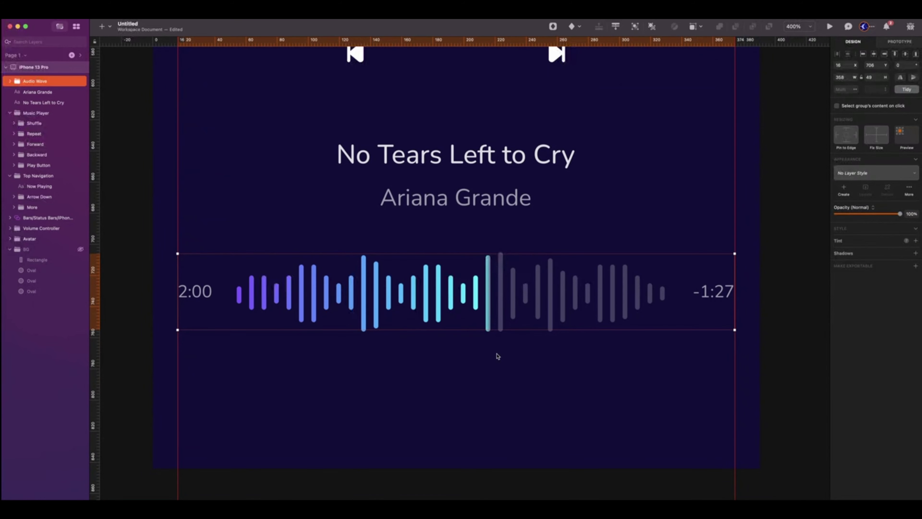
key(r)
drag(177, 340, 734, 465)
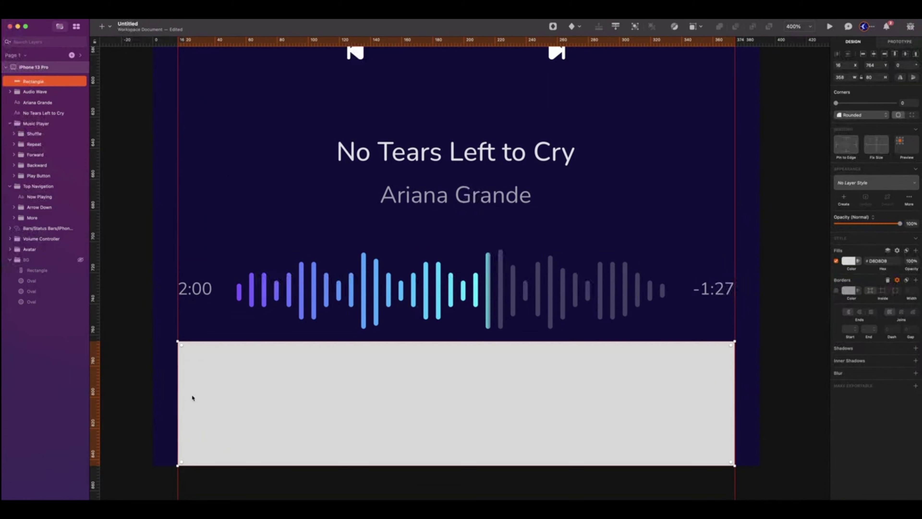
drag(177, 402, 153, 392)
drag(734, 403, 759, 403)
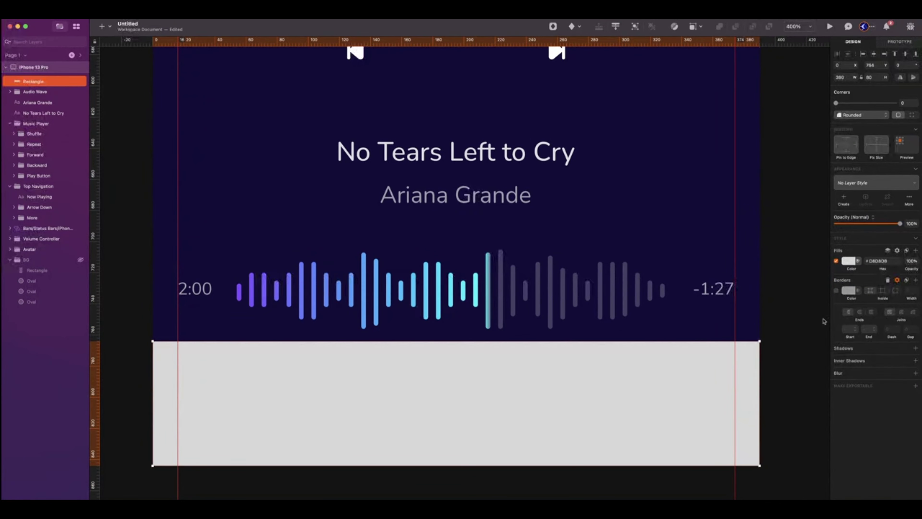
Step: Give the bottom rectangle a linear gradient fill with #3A3098 as its upper colour
click(848, 259)
click(850, 278)
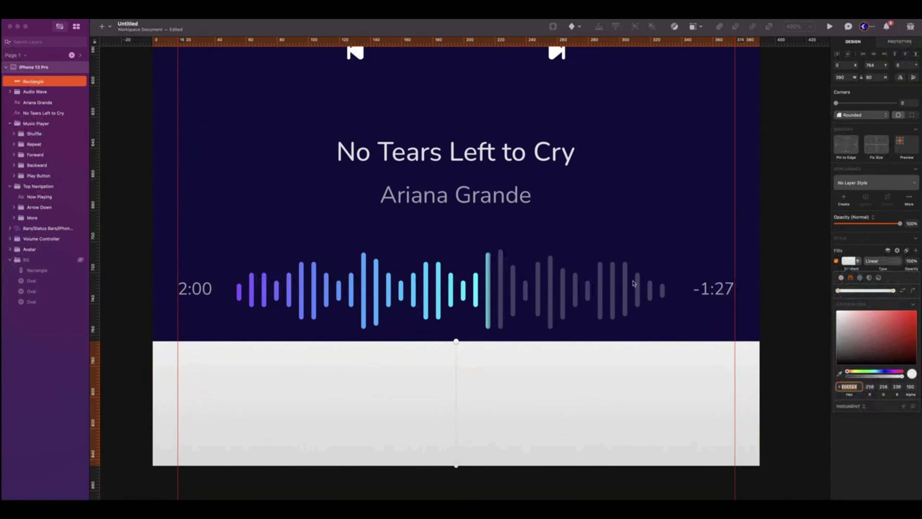
click(456, 341)
text(3)
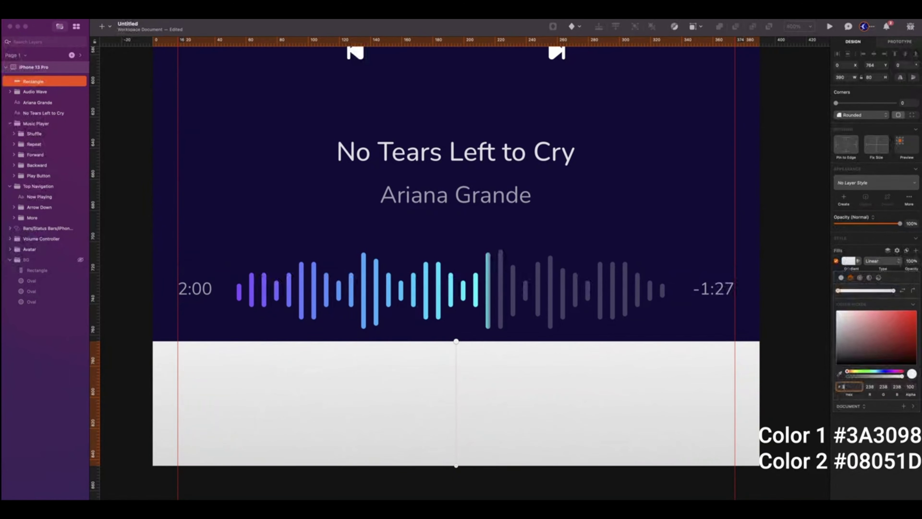
text(a3098)
key(Return)
Step: Set the gradient's lower colour to #08051D and adjust its end stops, extending the lower one below the rectangle
click(456, 465)
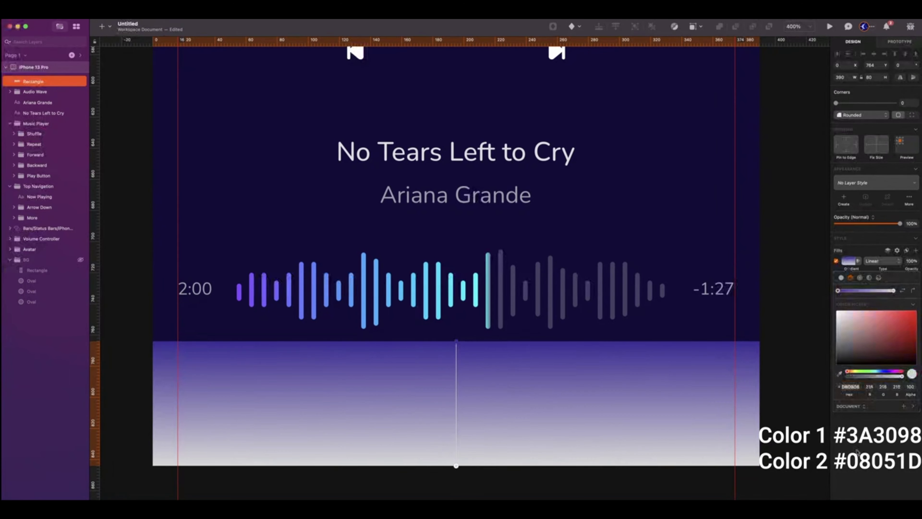
drag(859, 387, 817, 386)
text(08051d)
key(Return)
scroll(457, 364, down, 2)
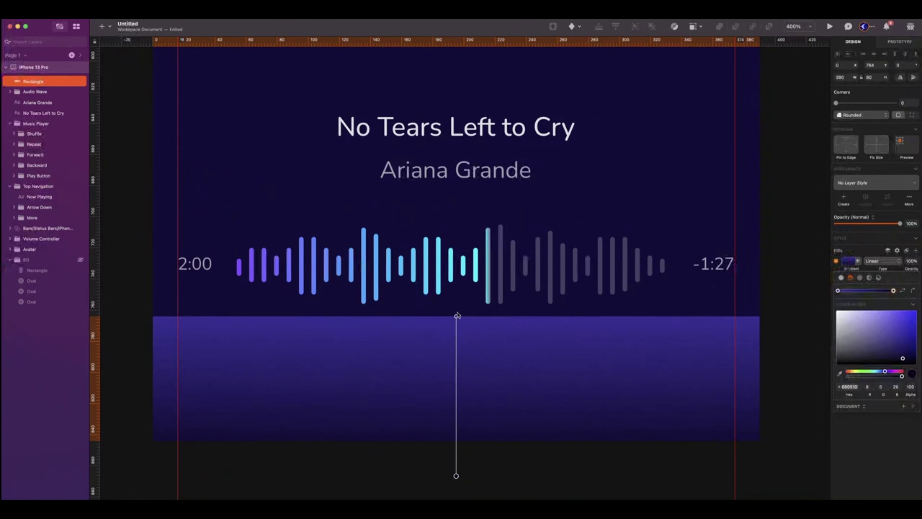
drag(456, 315, 455, 320)
click(782, 435)
Step: Style the rectangle's border as white #FFFFFF, centred, at 50% alpha with Overlay blending
click(848, 290)
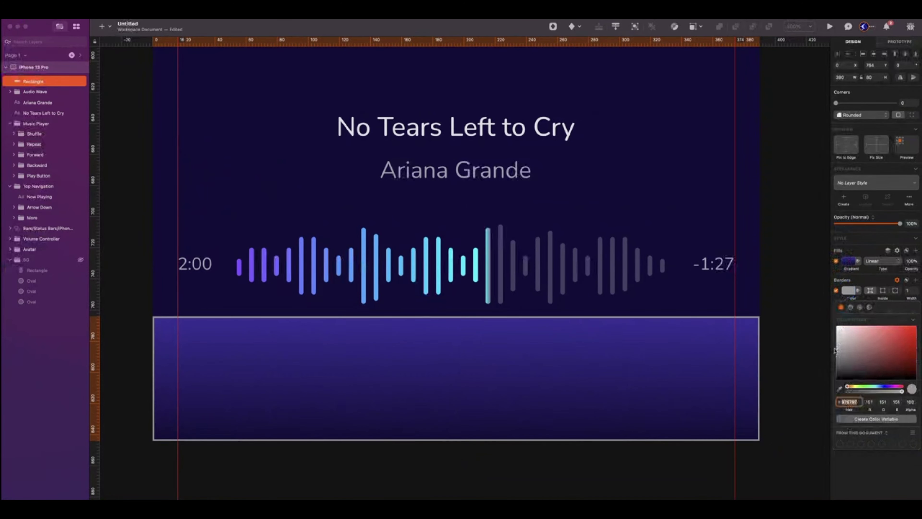
drag(834, 349, 808, 254)
click(883, 290)
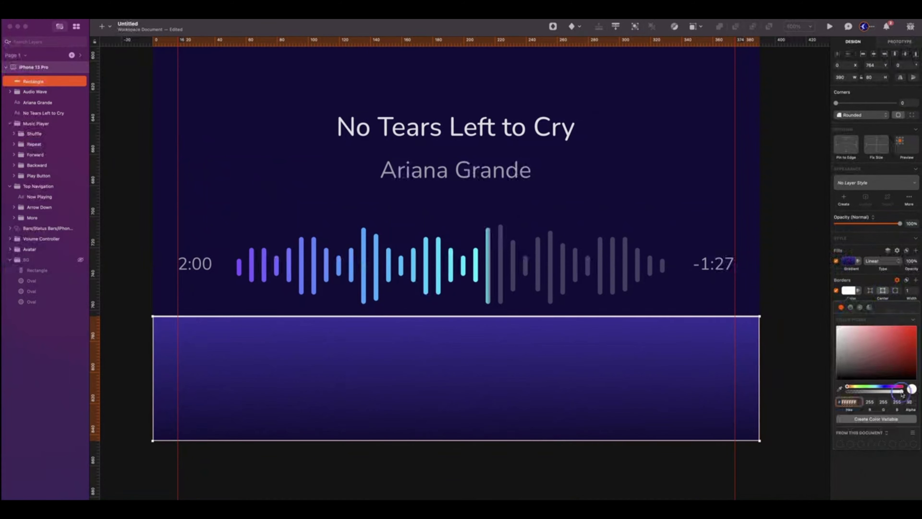
drag(902, 391, 871, 391)
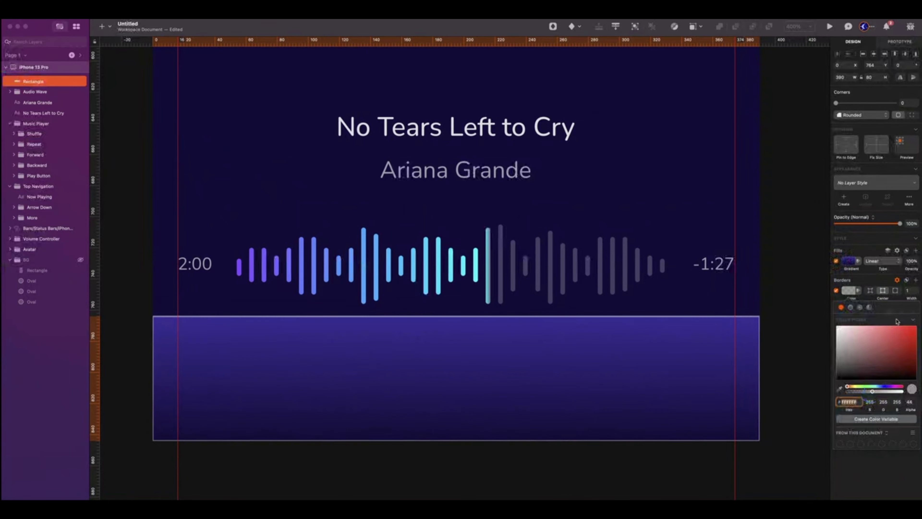
click(906, 280)
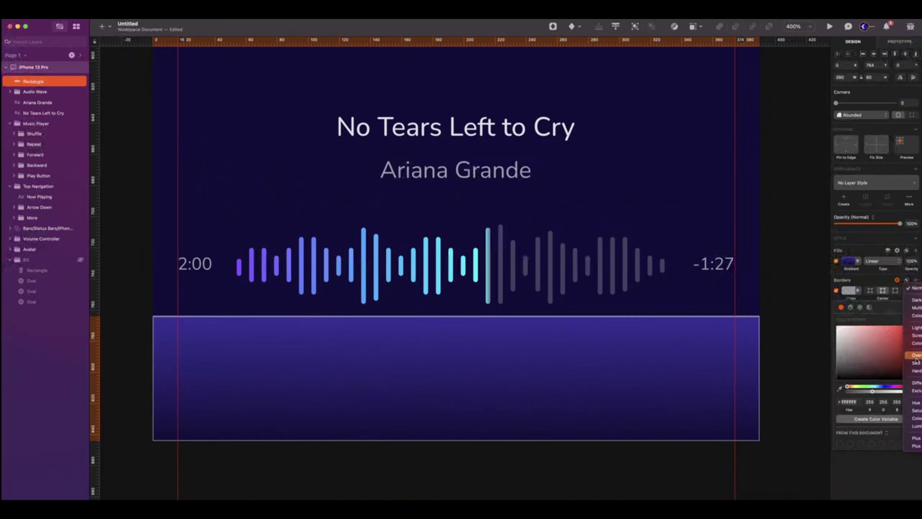
click(916, 358)
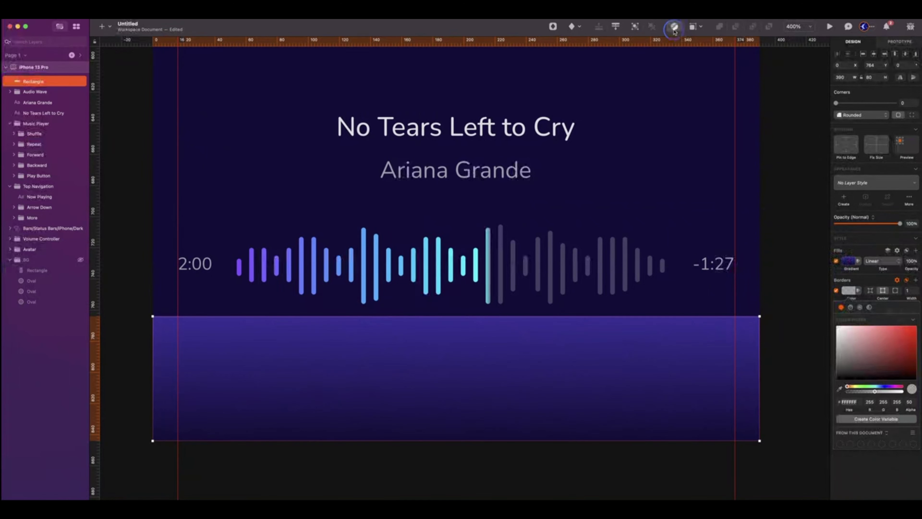
Step: Add a point at the middle of the rectangle's top edge and lower both top corners to the bottom, forming a triangle
click(674, 29)
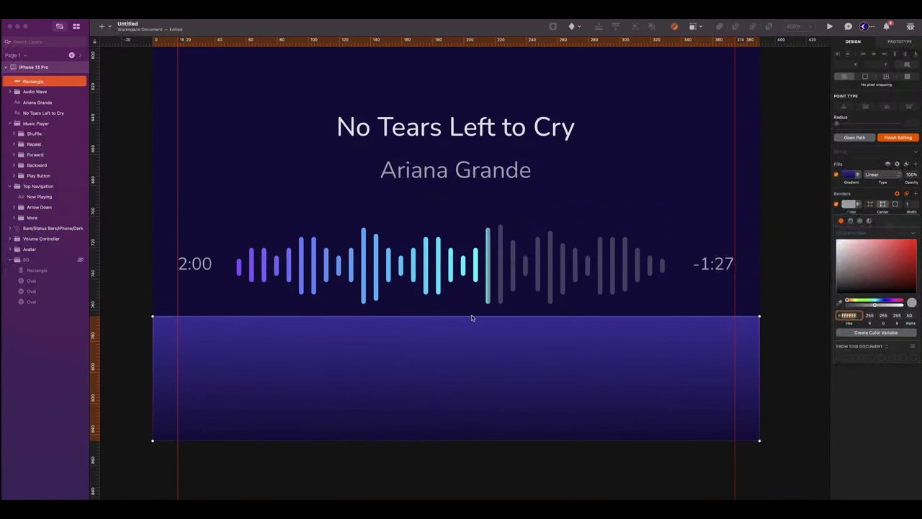
click(464, 316)
click(458, 317)
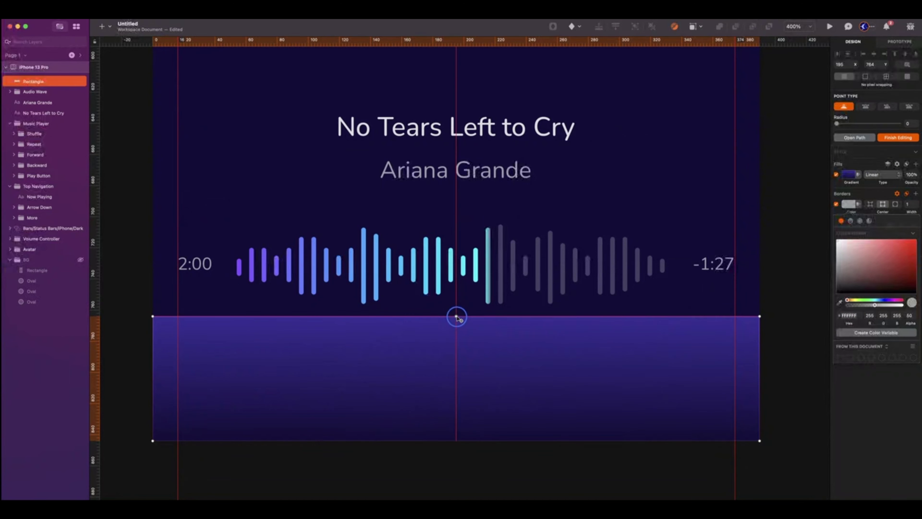
scroll(169, 313, down, 2)
click(150, 293)
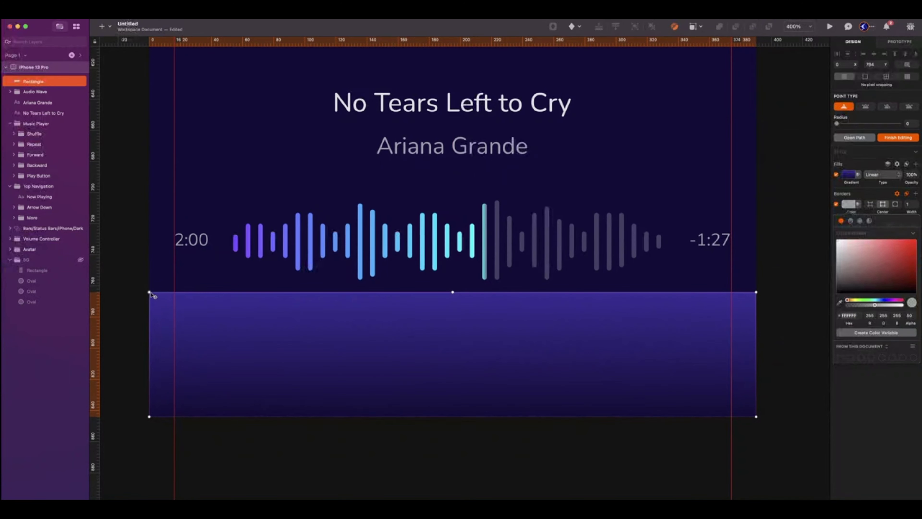
drag(149, 294, 149, 416)
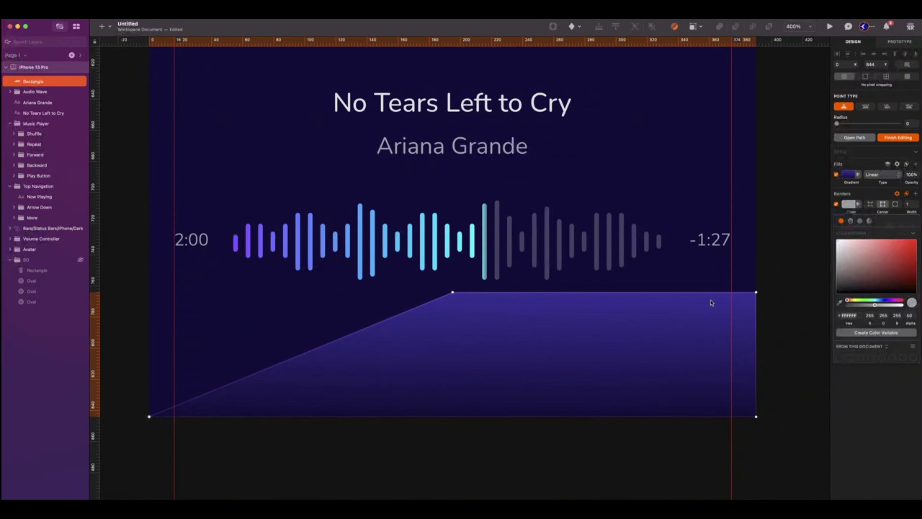
drag(756, 293, 756, 417)
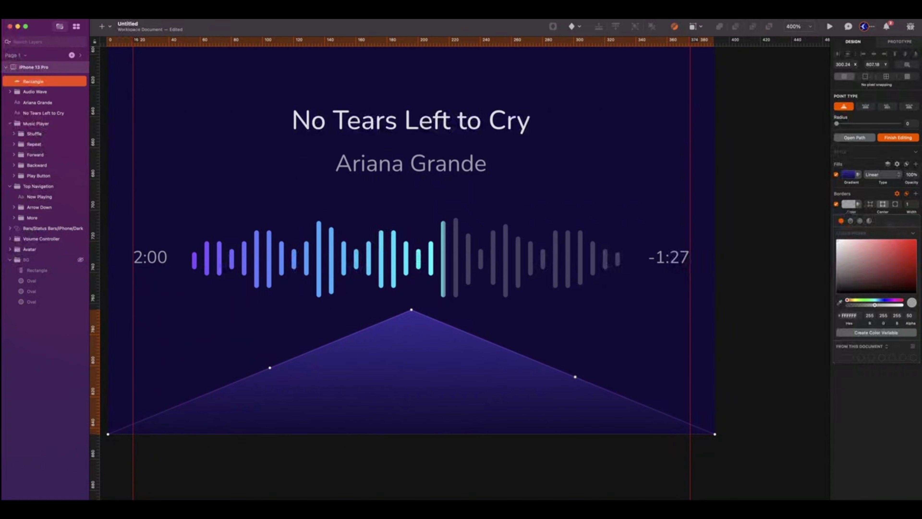
Step: Select the point at the peak of the triangle
scroll(436, 322, left, 1)
click(436, 322)
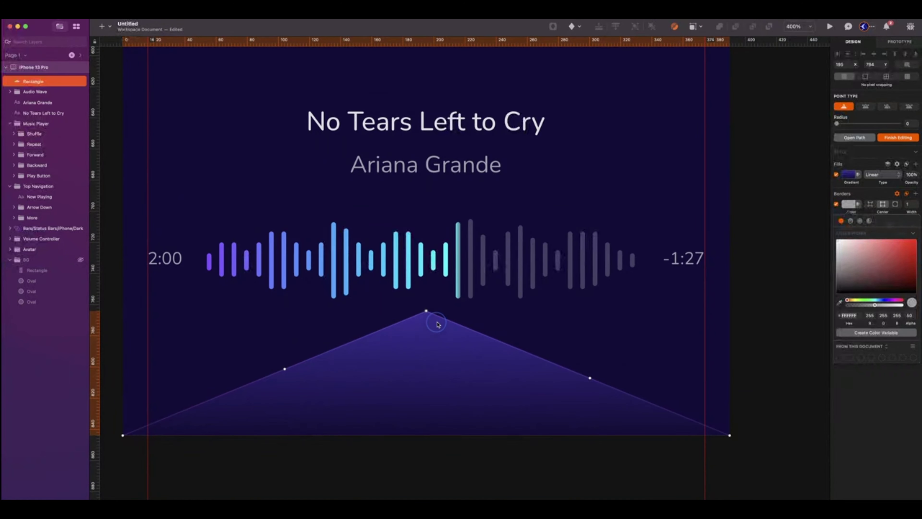
mouse_move(837, 124)
mouse_down()
mouse_move(871, 125)
mouse_move(831, 124)
mouse_up()
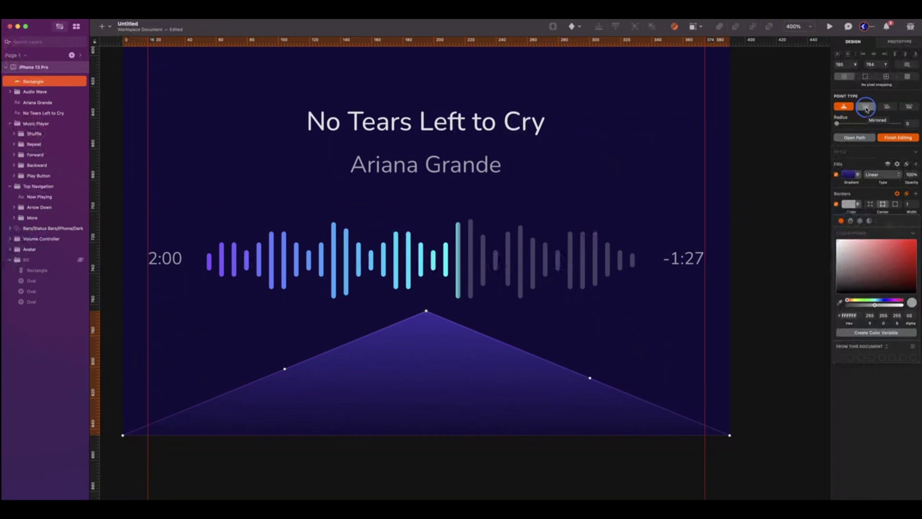
Step: Try to round the peak by making its point Mirrored and tilting the curve handle
click(866, 107)
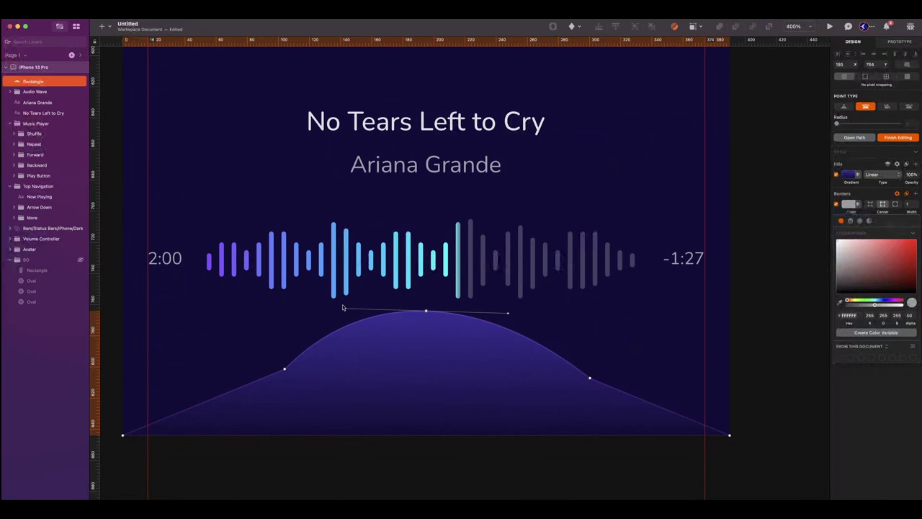
mouse_move(344, 308)
mouse_down()
mouse_move(334, 315)
mouse_move(347, 322)
mouse_up()
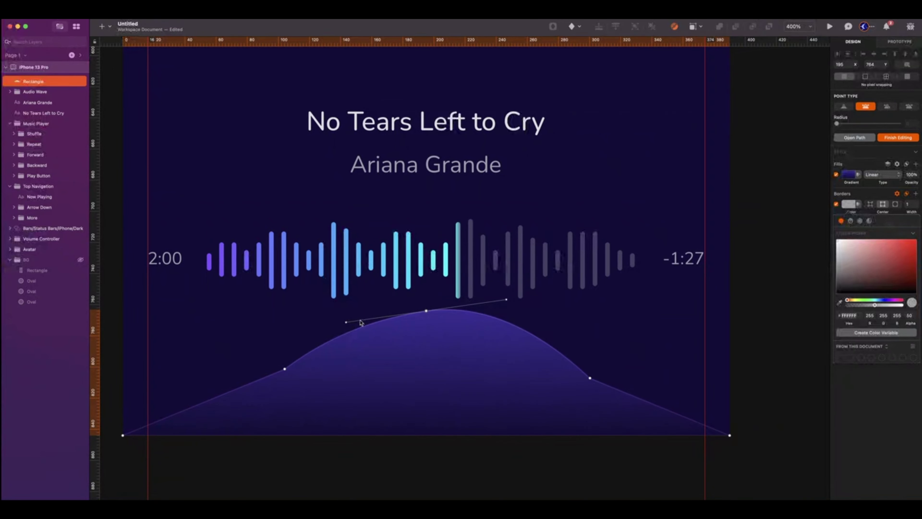
key(super+z)
click(845, 106)
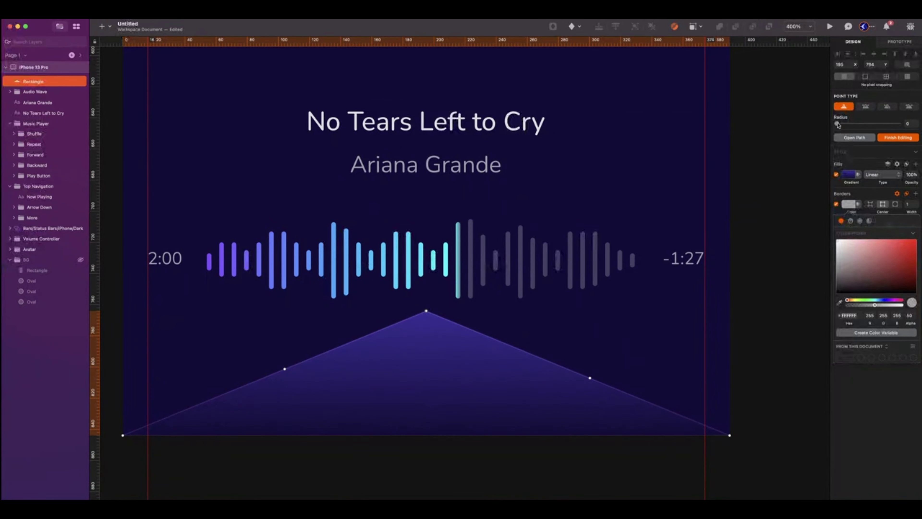
Step: Round the peak point with a radius of 100 and pull both slope points inward and down to about y 826
drag(838, 124, 898, 123)
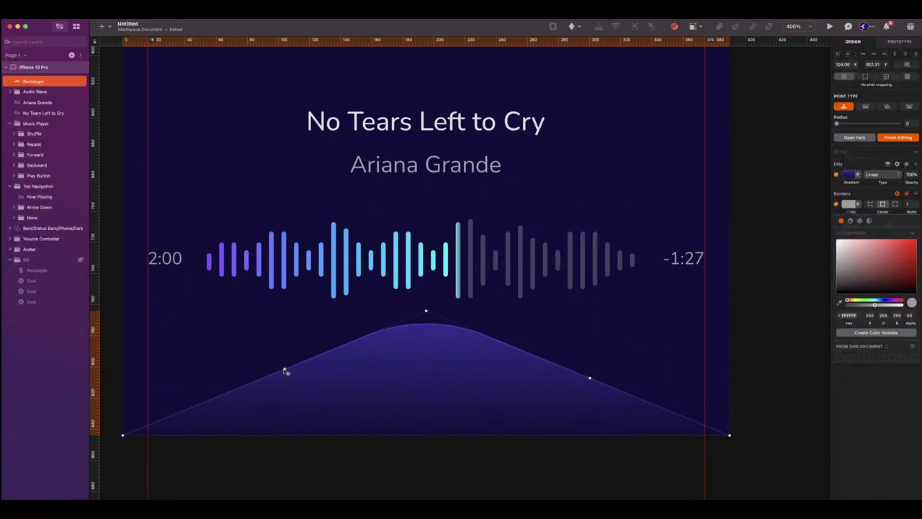
drag(285, 369, 297, 408)
drag(590, 378, 569, 408)
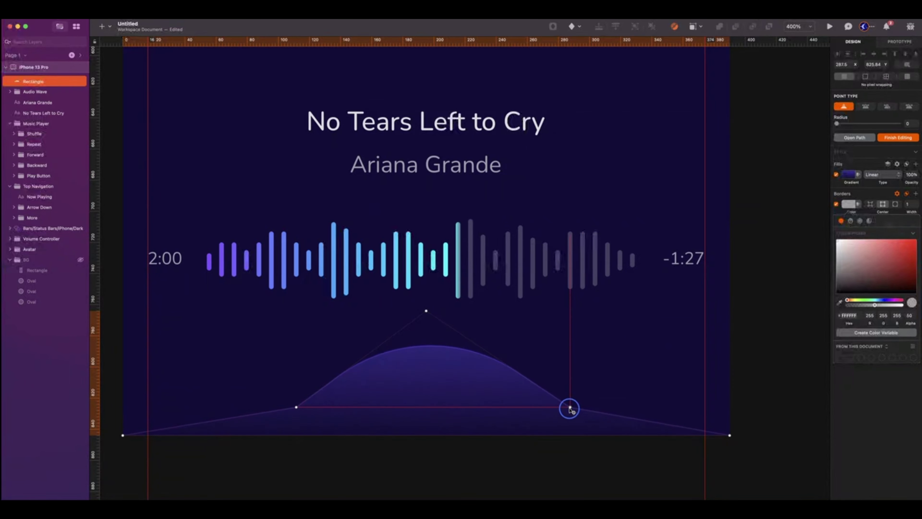
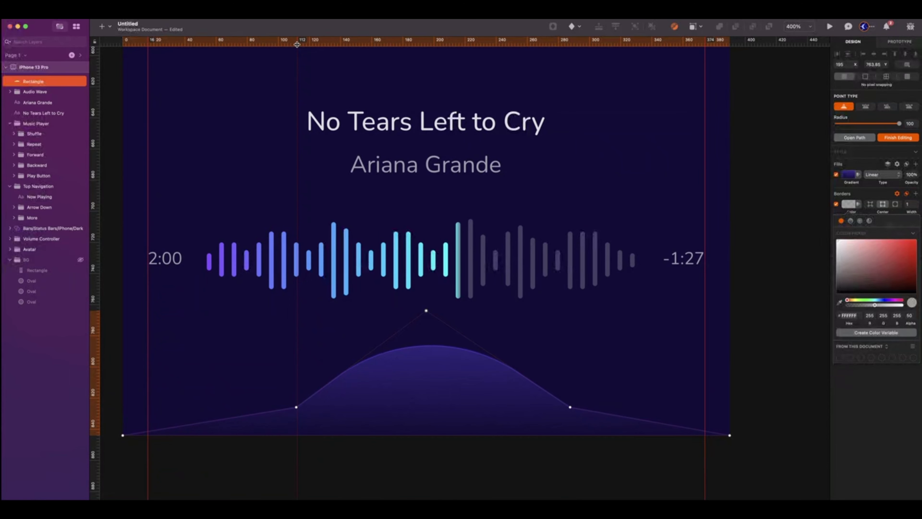
Step: Add vertical guides at about x 112 and 278 and move the right slope point onto the second guide
click(297, 44)
scroll(297, 45, down, 1)
scroll(297, 44, right, 1)
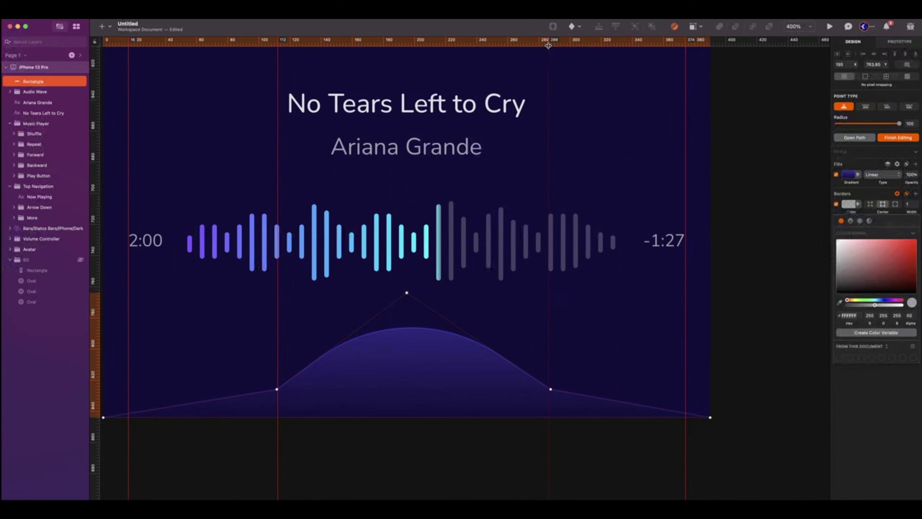
click(534, 47)
drag(550, 389, 535, 389)
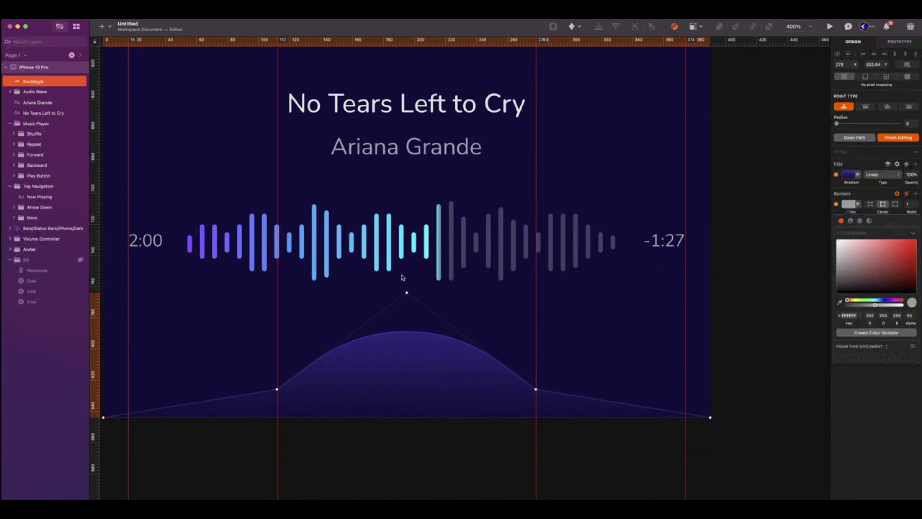
Step: Round both lower slope points of the curved shape with a radius of 100 and finish editing the path
click(283, 385)
scroll(284, 386, left, 1)
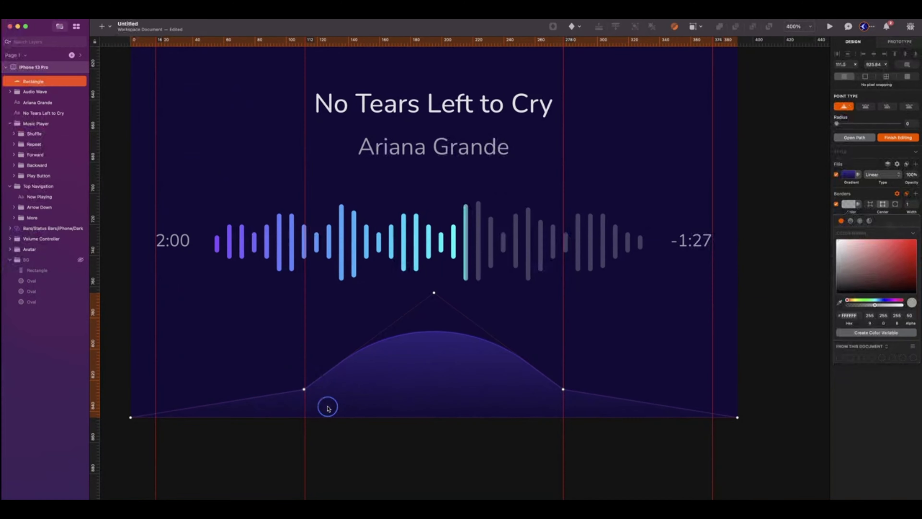
drag(836, 124, 899, 124)
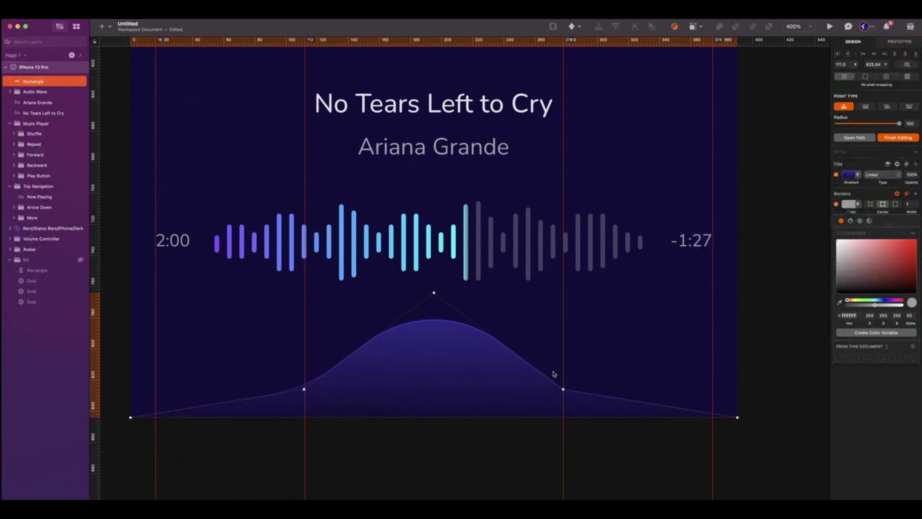
click(563, 389)
drag(837, 125, 899, 123)
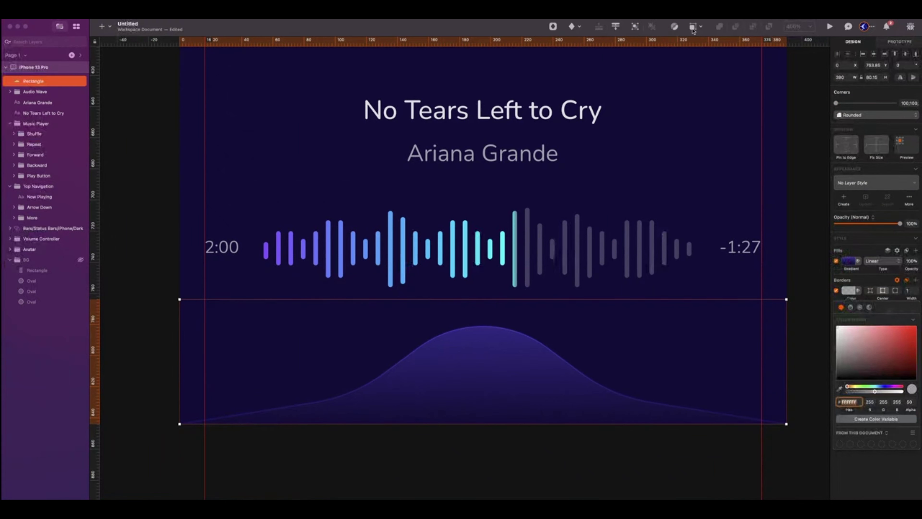
Step: Flatten the curved shape so its bounds fit the visible outline, and set its Y position to 781
click(702, 28)
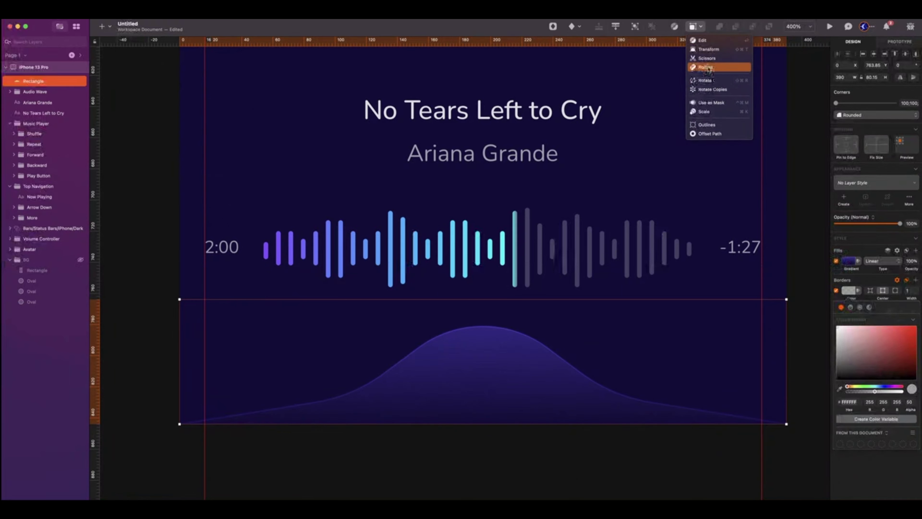
click(708, 80)
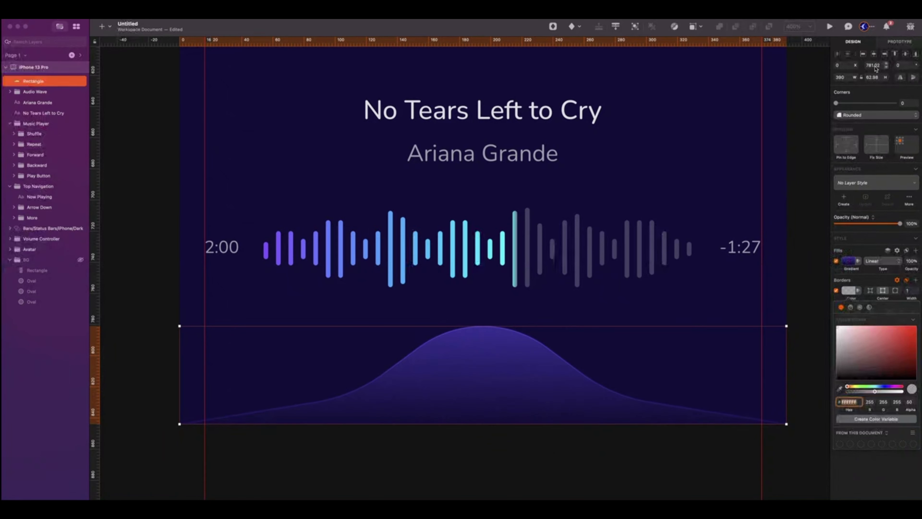
click(875, 65)
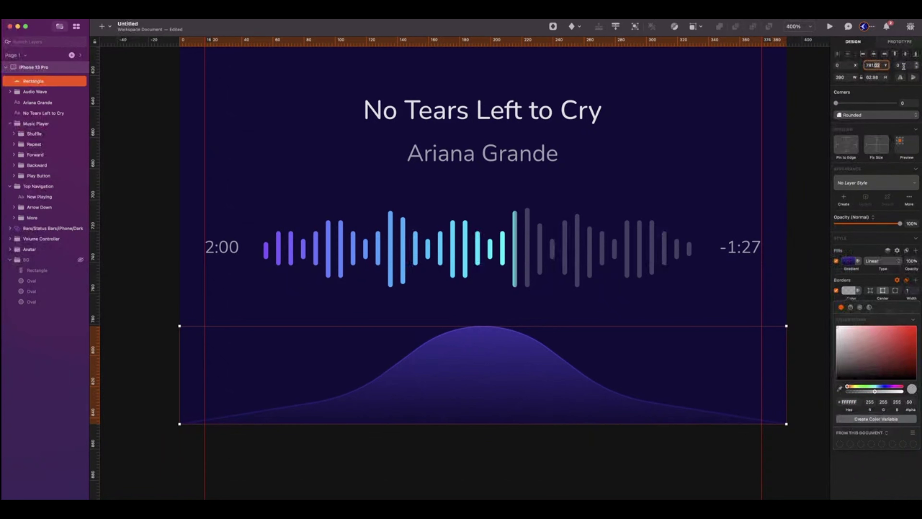
key(BackSpace)
key(Return)
Step: Set the curved shape's height to 69 and nudge it down to Y 788
click(865, 86)
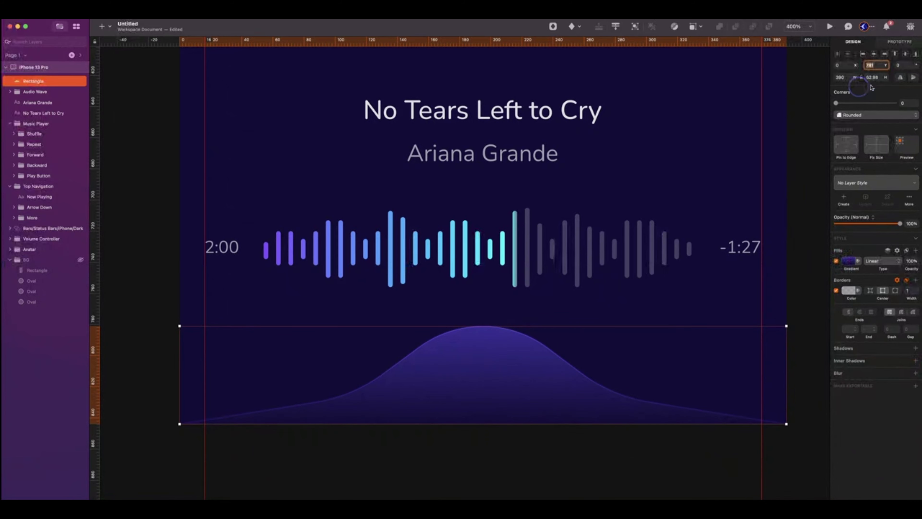
click(878, 77)
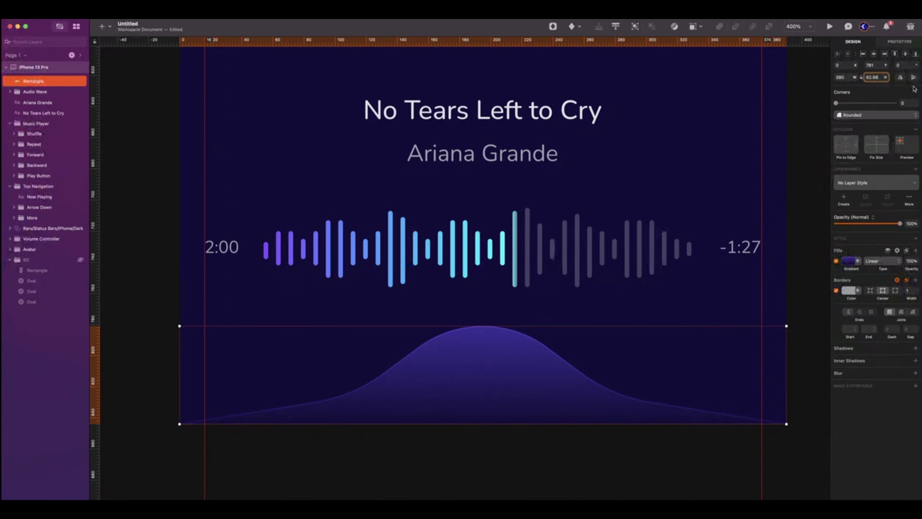
text(69)
key(Return)
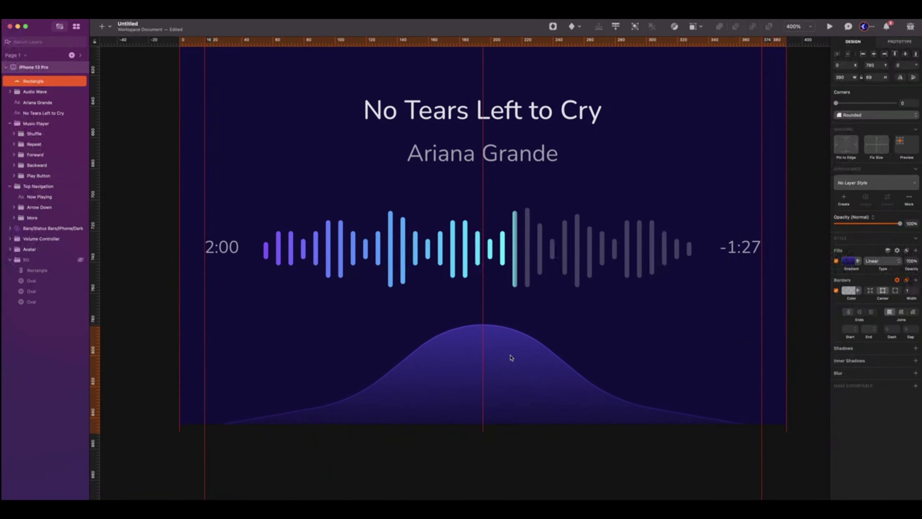
key(Down)
key(Down)
key(Down)
key(Down)
key(Down)
key(Down)
key(Down)
key(Down)
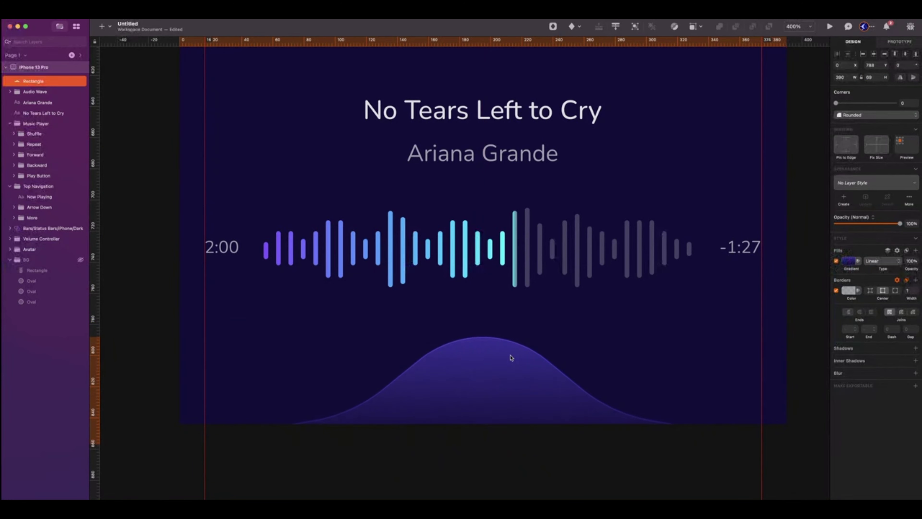
Step: Place the Eva Icons arrow-ios-up symbol centered near the curve's peak and color it white at 60% alpha
click(579, 27)
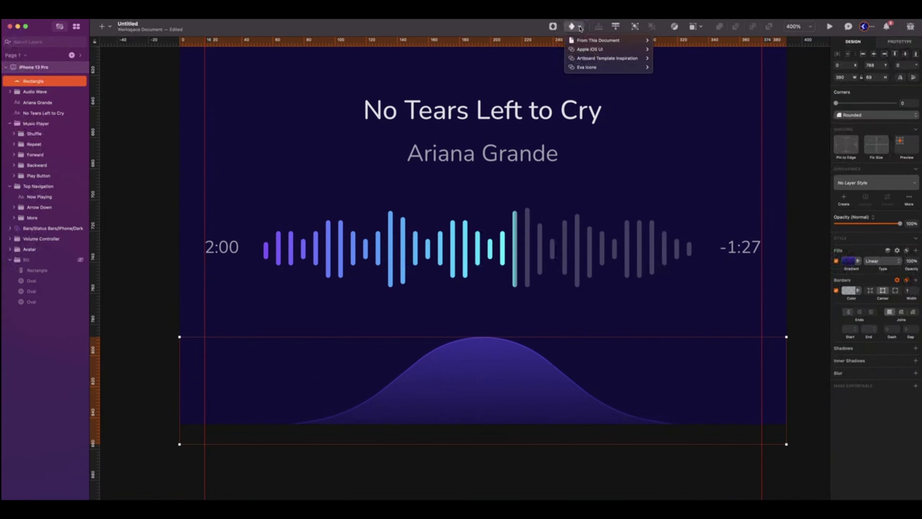
mouse_move(617, 67)
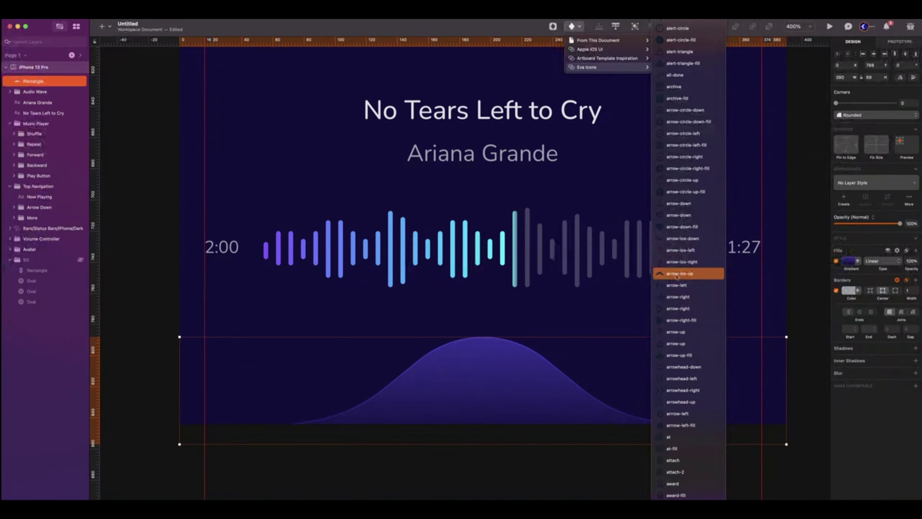
click(676, 275)
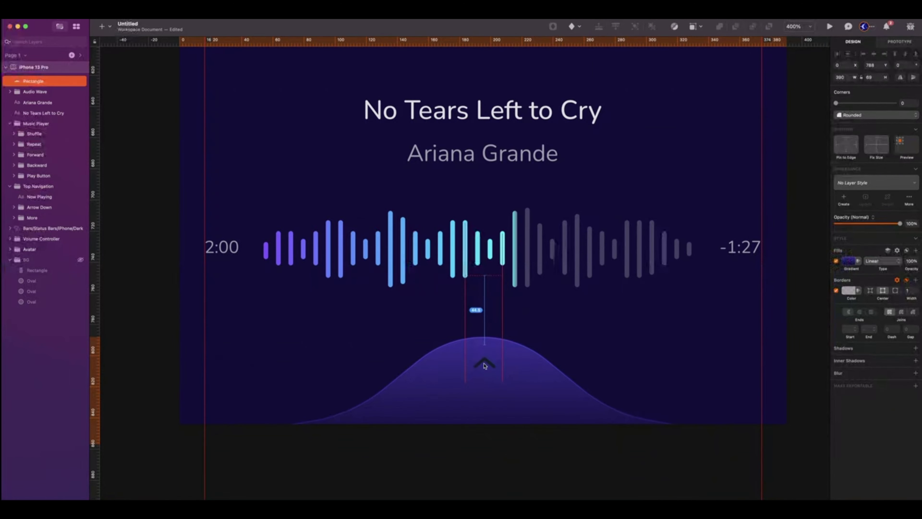
click(482, 366)
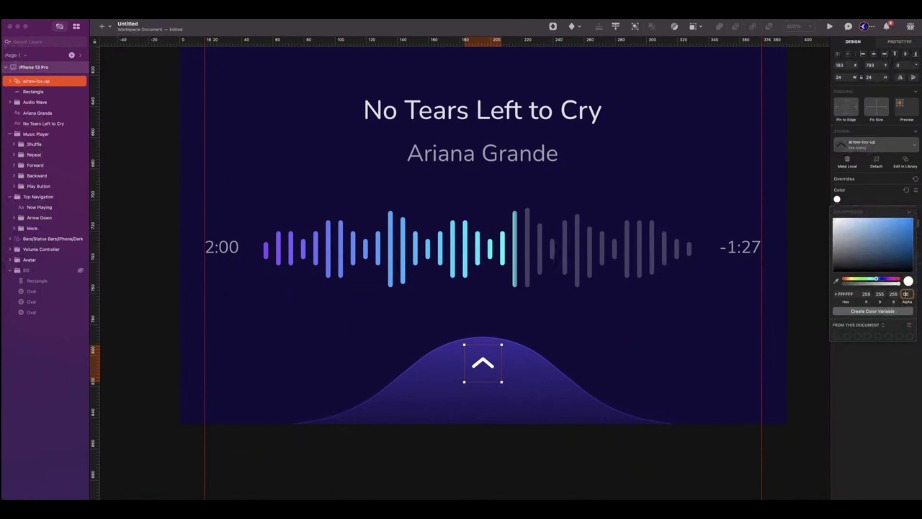
text(60)
key(Return)
Step: Add the text "Lyric" below the arrow and set its sizing to Auto Width
key(t)
drag(450, 387, 510, 411)
text(Lyric)
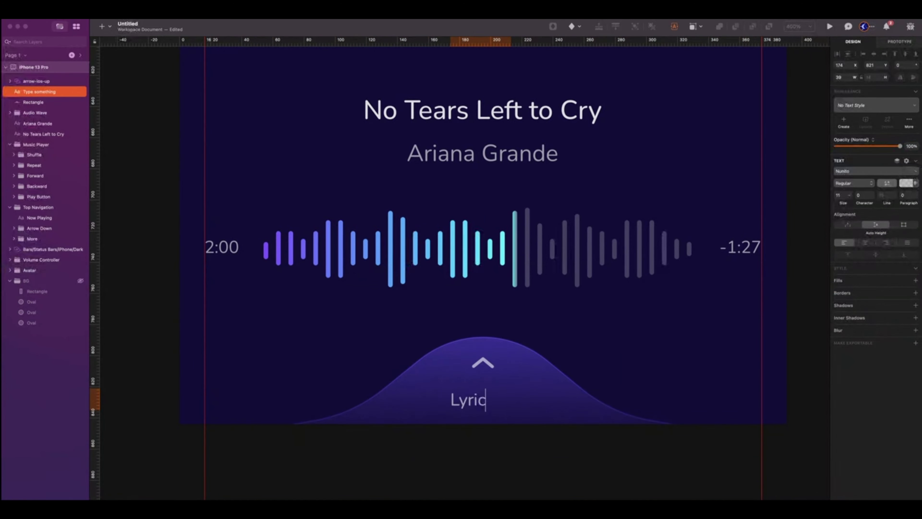
key(Escape)
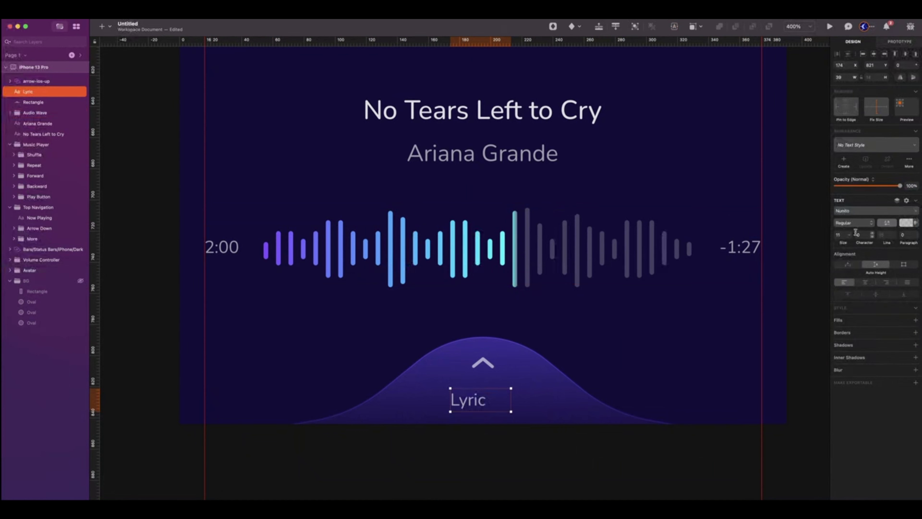
click(848, 265)
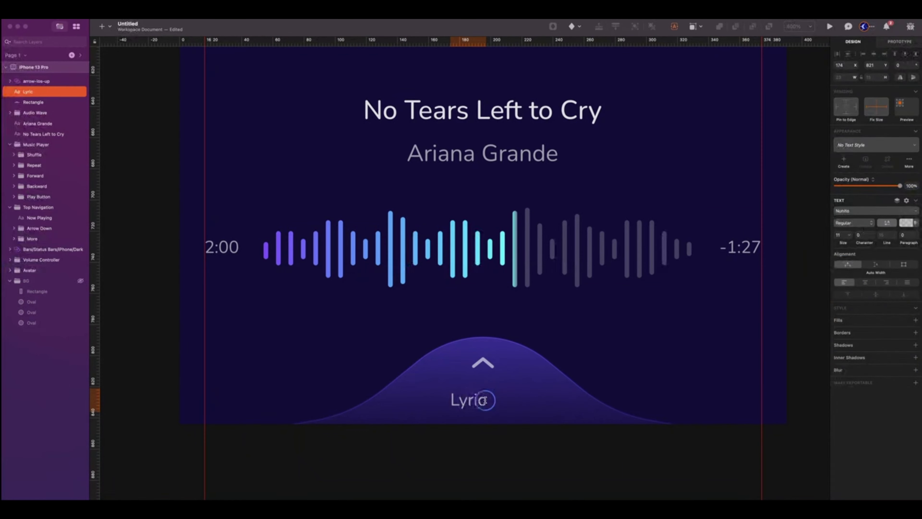
Step: Change the label to "LYRIC" and center it horizontally beneath the arrow, checking its spacing
double_click(478, 398)
text(LYRIC)
key(Escape)
drag(476, 403, 485, 405)
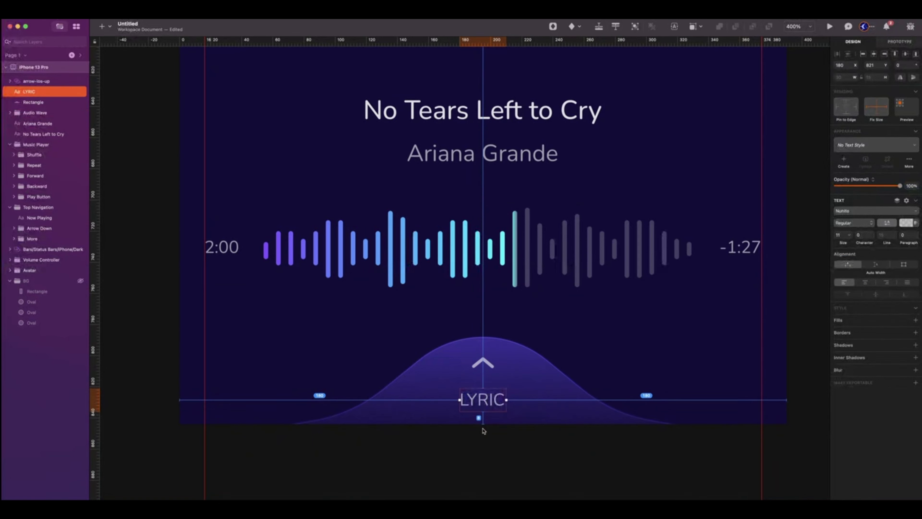
key(alt)
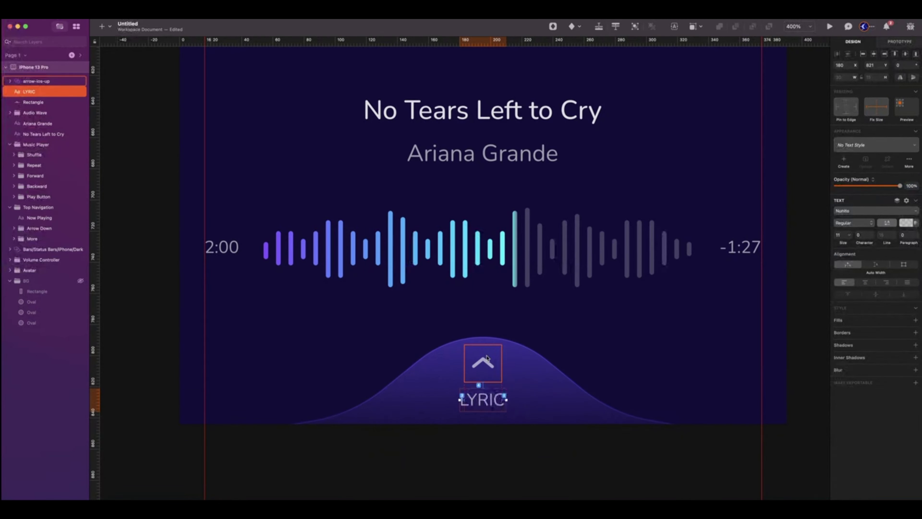
Step: Group the arrow icon, the LYRIC text and the curved shape, and name the group "Lyrics Button"
click(34, 81)
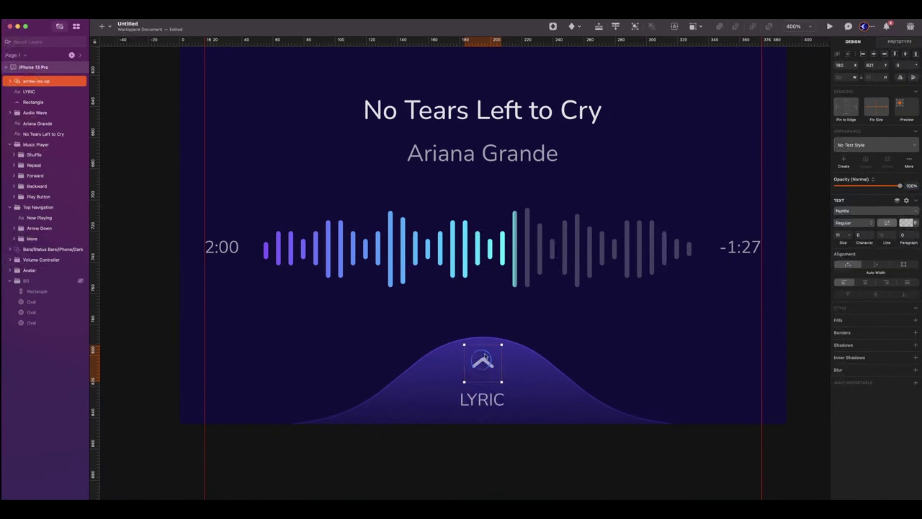
key(super+0)
shift+click(34, 102)
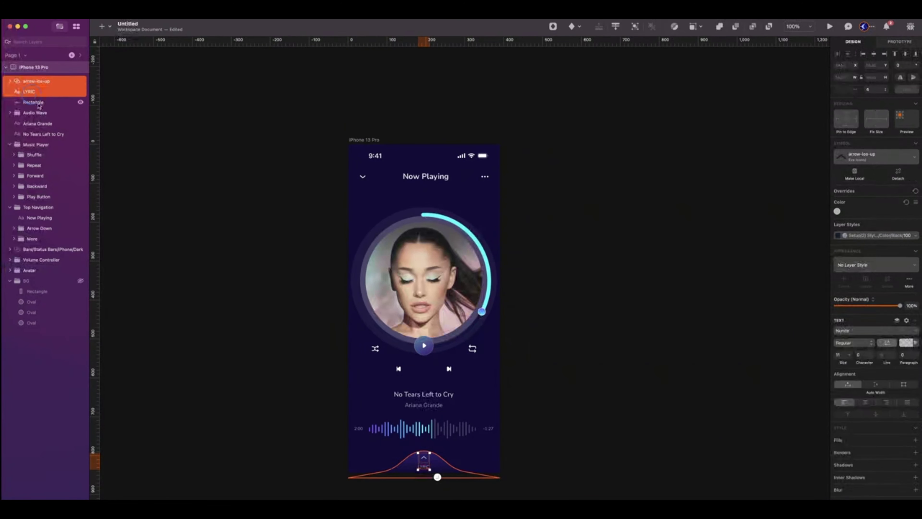
key(super+g)
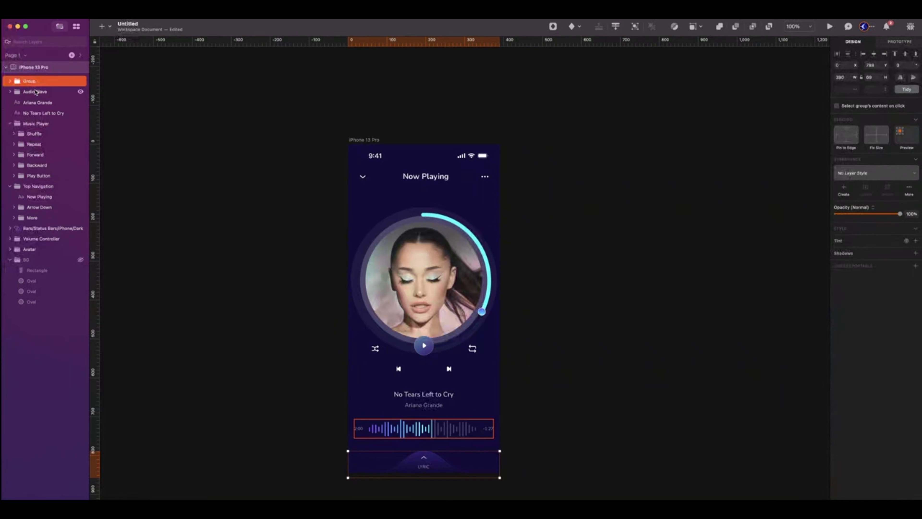
key(super+r)
text(Lyrics Button)
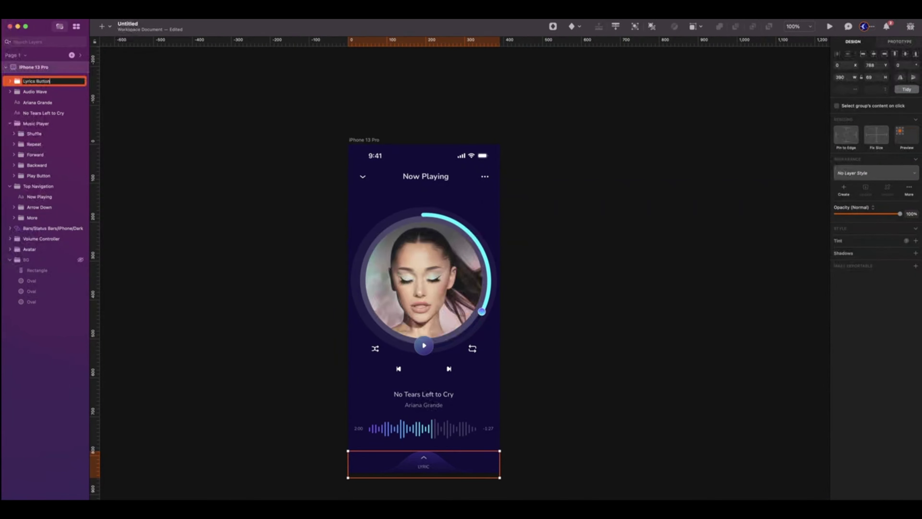
key(Return)
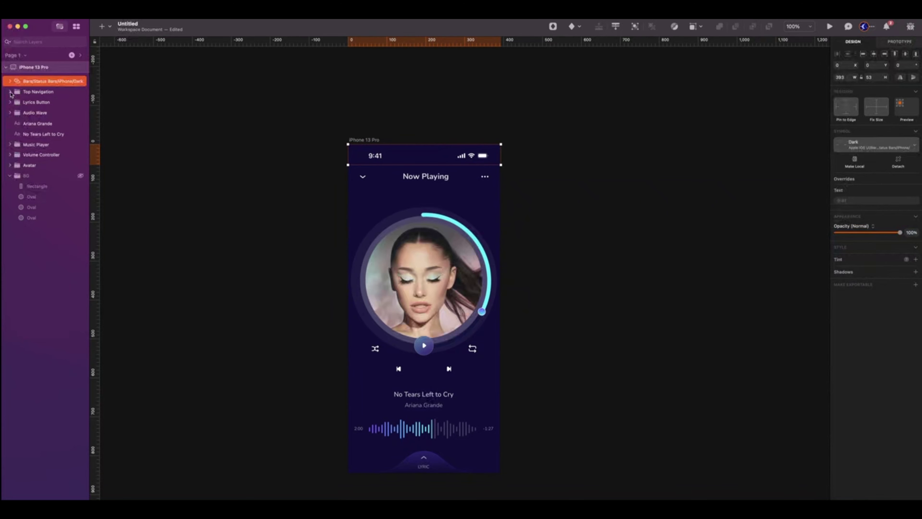
Step: Move the song title, artist text, Music Player, Volume Controller and Avatar up together by 32 px and check the gap to Top Navigation
click(44, 134)
shift+click(43, 124)
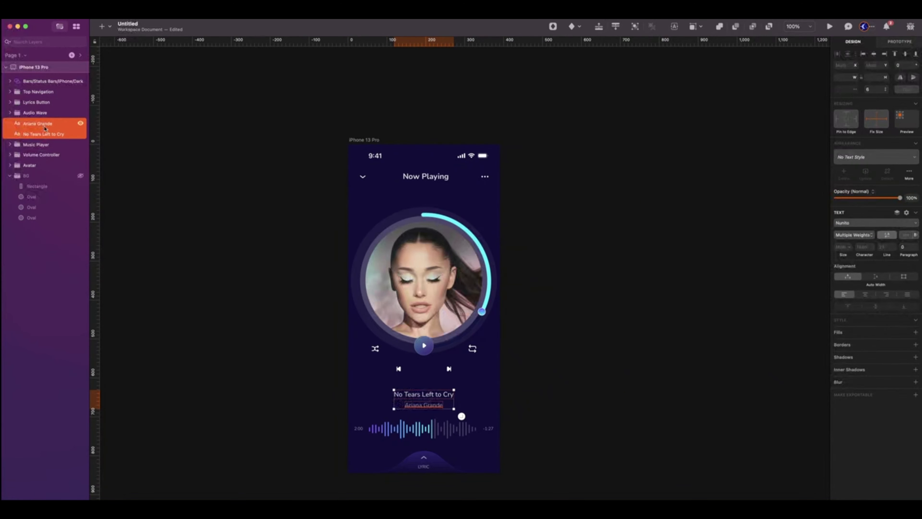
shift+click(55, 145)
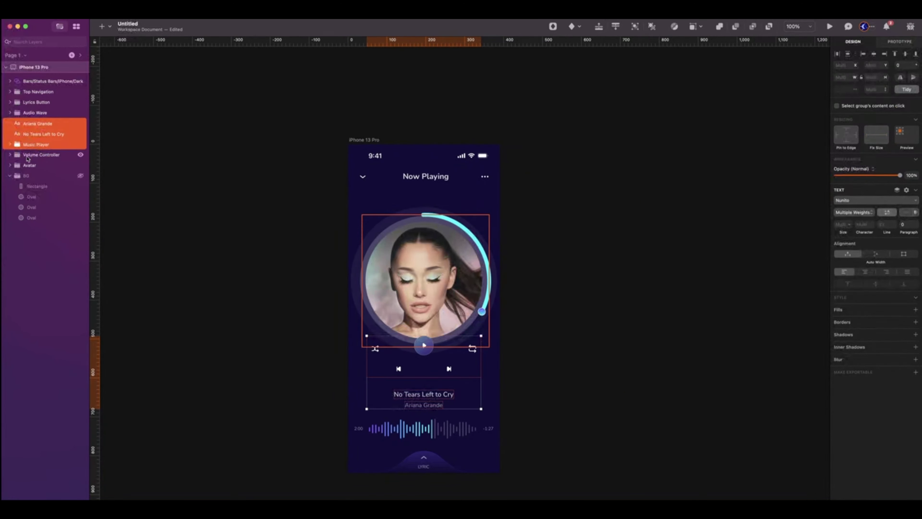
shift+click(39, 155)
shift+click(29, 165)
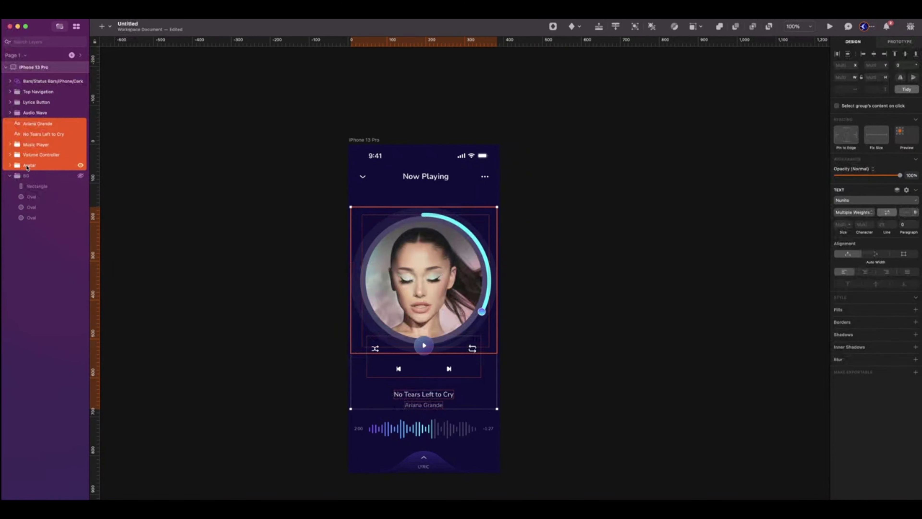
key(shift+Up)
key(shift+Up)
key(shift+Up)
key(Up)
key(Up)
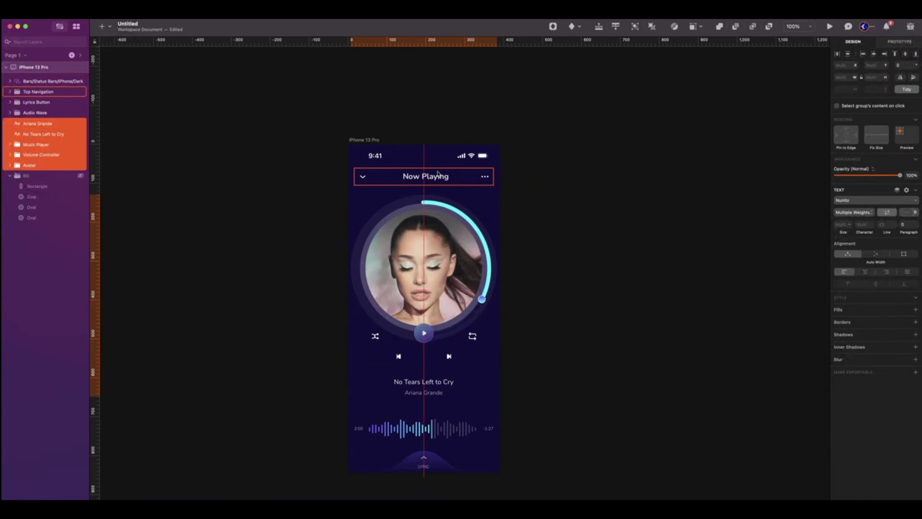
key(alt)
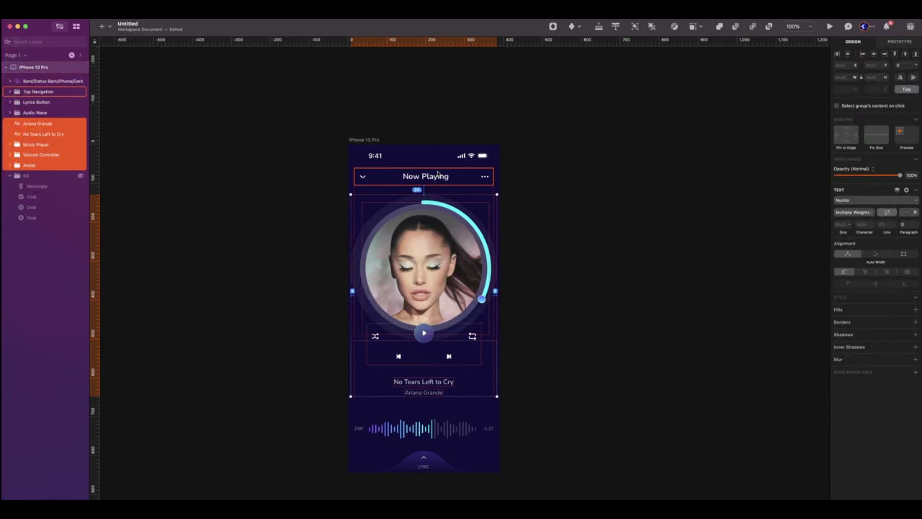
Step: Move the Audio Wave group up to Y 691, between the artist text and the Lyrics Button
click(397, 430)
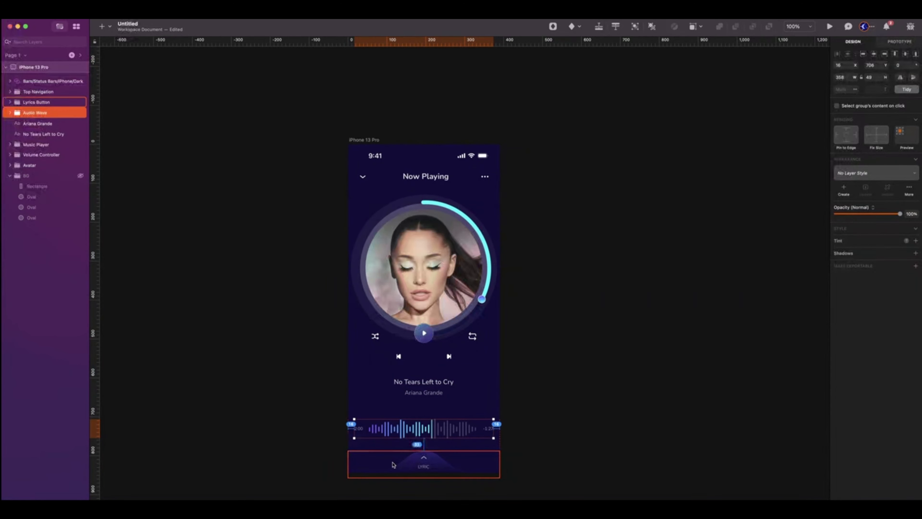
key(Up)
key(Up)
key(Up)
key(Up)
key(Up)
key(Up)
key(Up)
key(Up)
key(Up)
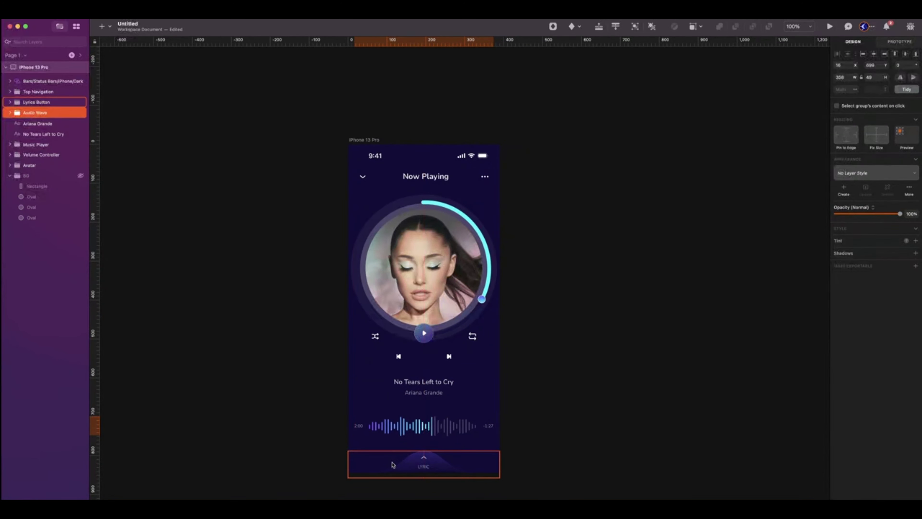
key(Up)
key(Up)
key(Up)
key(Up)
key(Up)
key(Up)
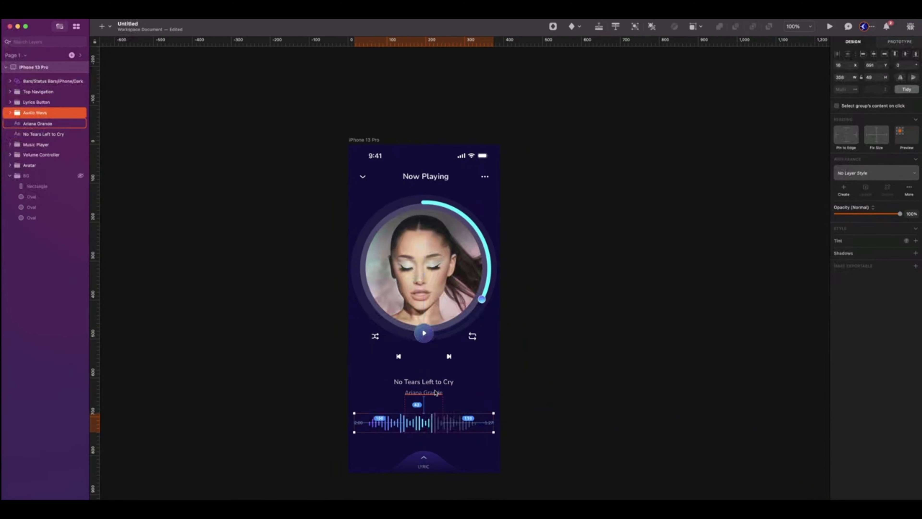
Step: Make the hidden BG group visible
click(81, 176)
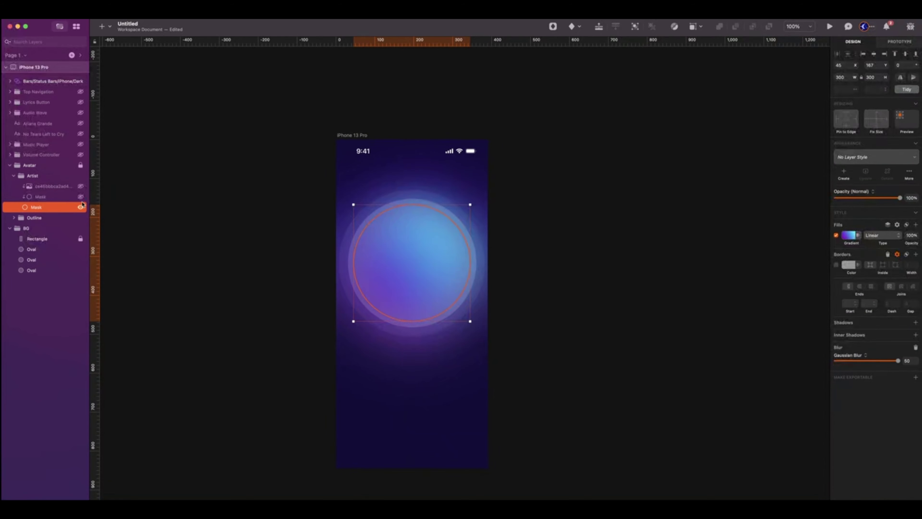
Step: Show the hidden layers again and rename the lower Mask layer in the Artist group as "Glowing"
click(80, 207)
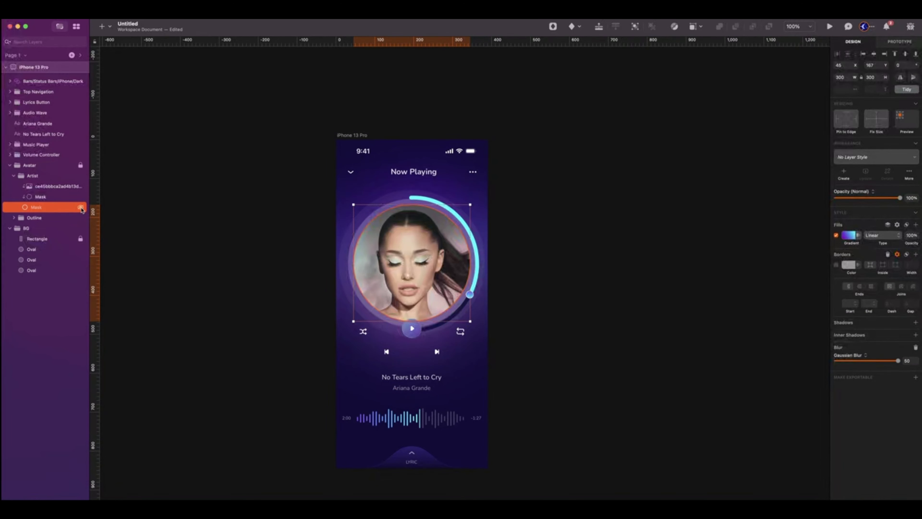
double_click(39, 206)
text(Glowing)
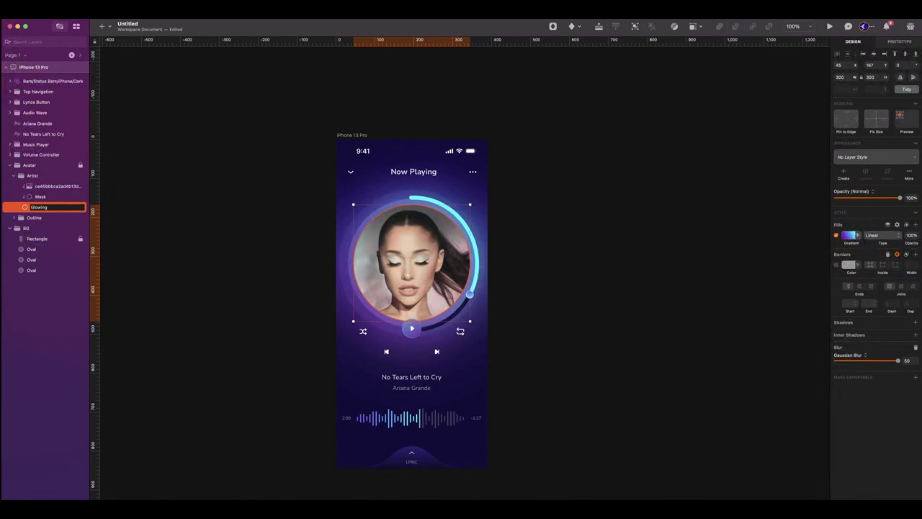
key(Return)
click(310, 138)
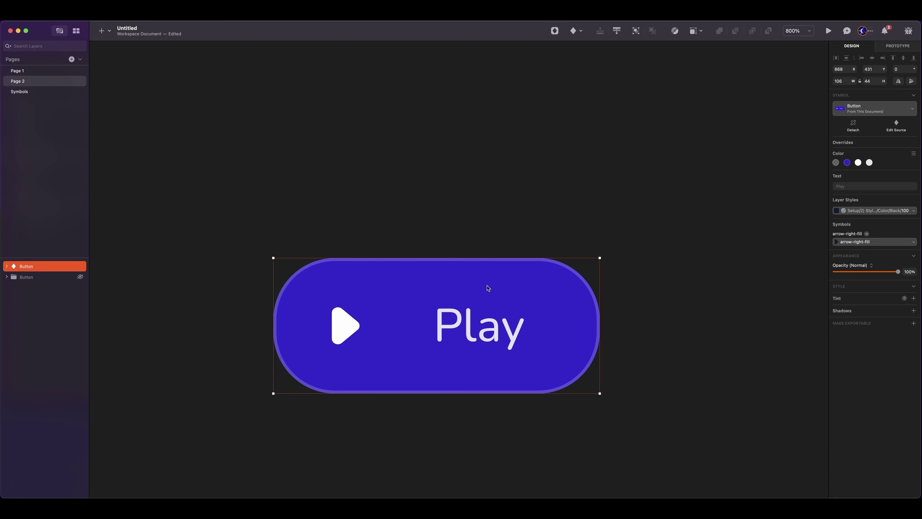
Step: Try overriding the Button instance's text with "Send a Message" while its symbol has no layout, and undo the override
click(849, 186)
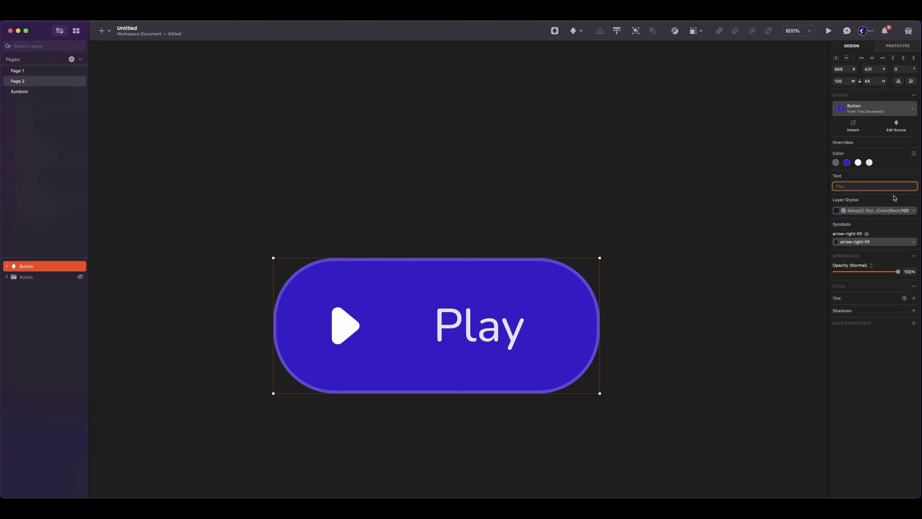
text(Send a Message)
key(Return)
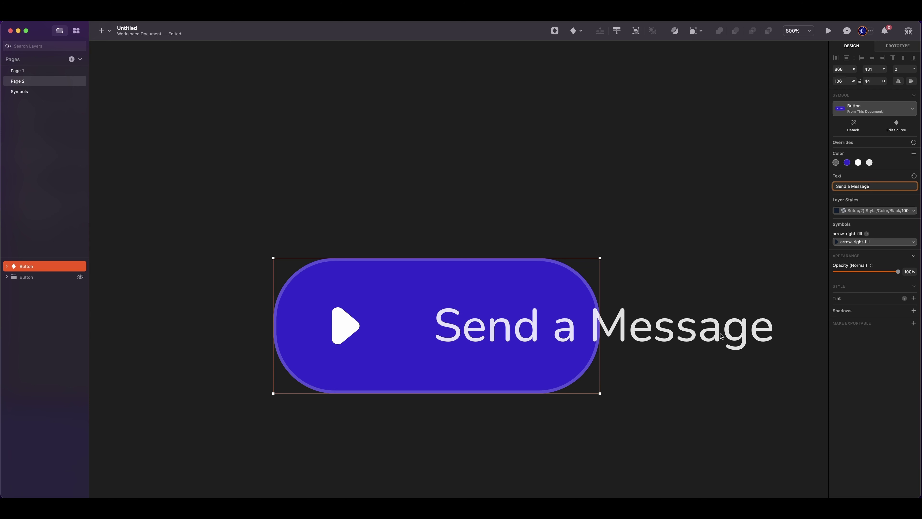
key(super+z)
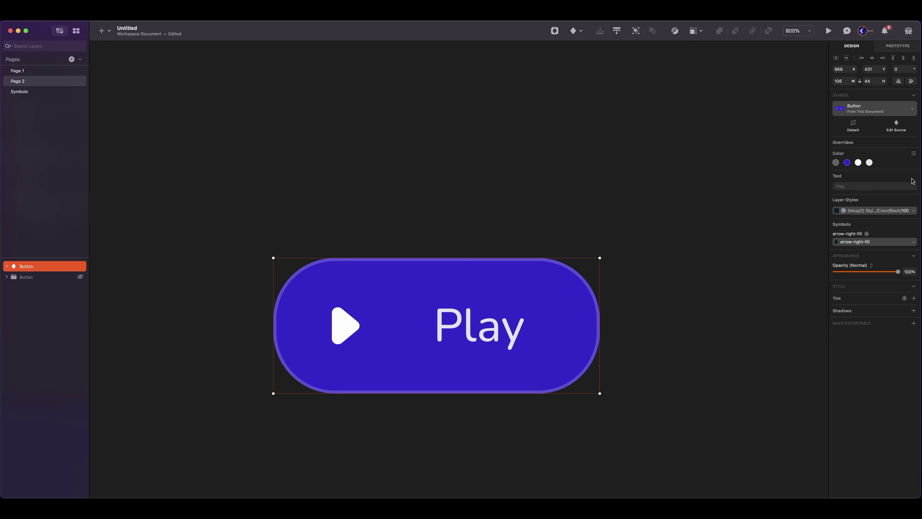
Step: Edit the Button symbol's source, set its layout to Horizontal, Left to Right, and return to Page 2
click(896, 124)
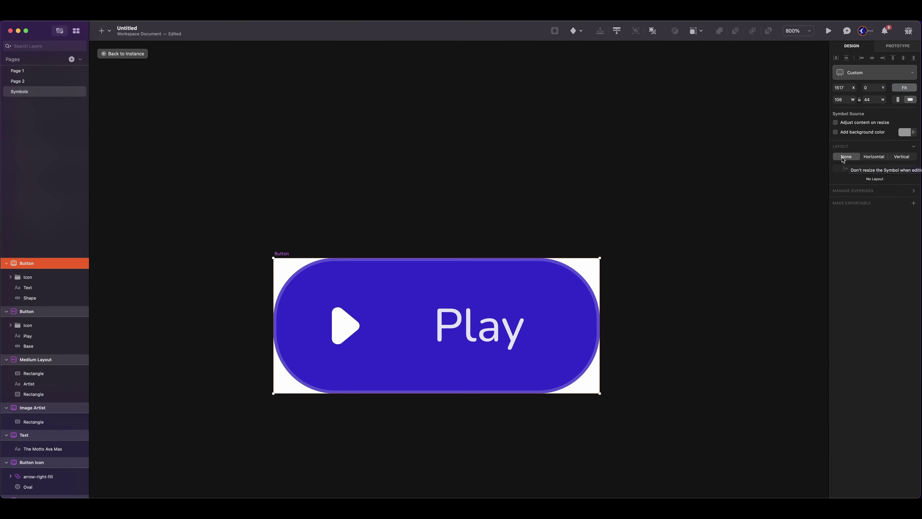
click(873, 157)
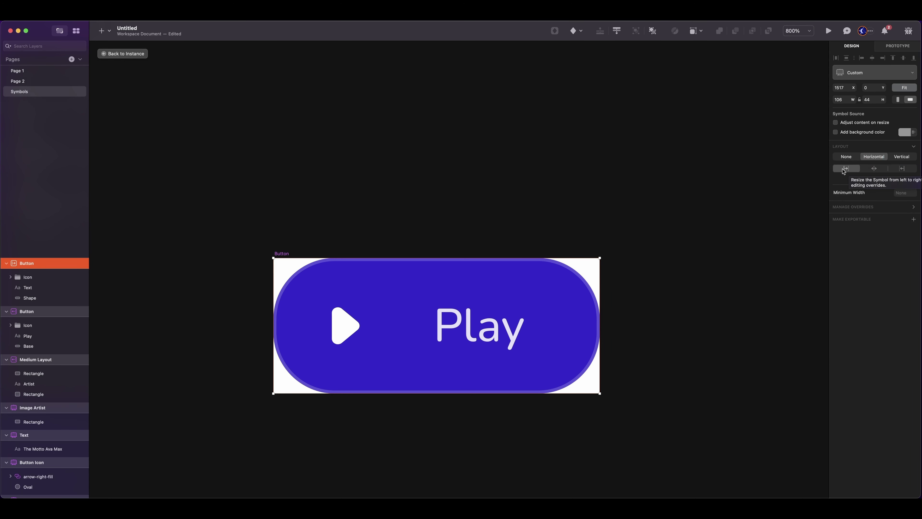
click(307, 241)
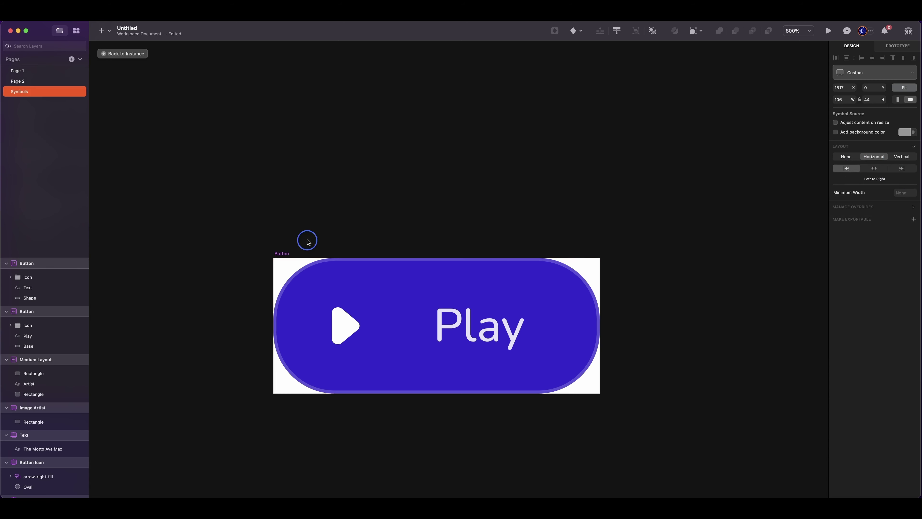
click(25, 82)
Step: Override the Button instance's text with "Send a Message"
click(853, 187)
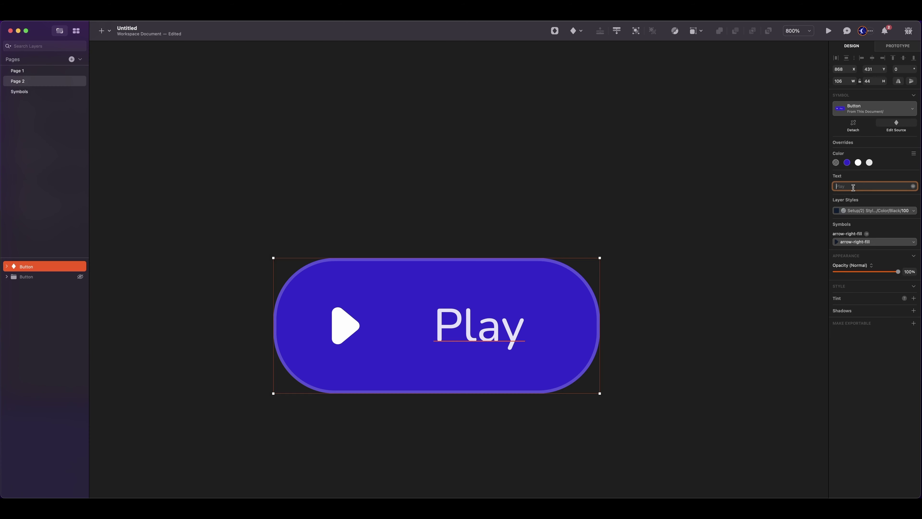
text(Send a Message)
key(Return)
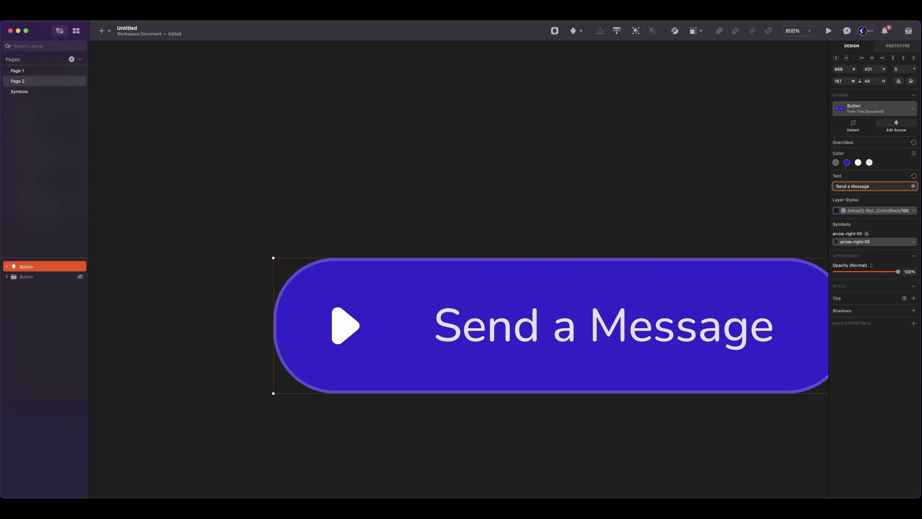
Step: Create a symbol named "Button" from the Play button group, using the Left to Right Layout and sending it to the Symbols page
scroll(450, 245, left, 3)
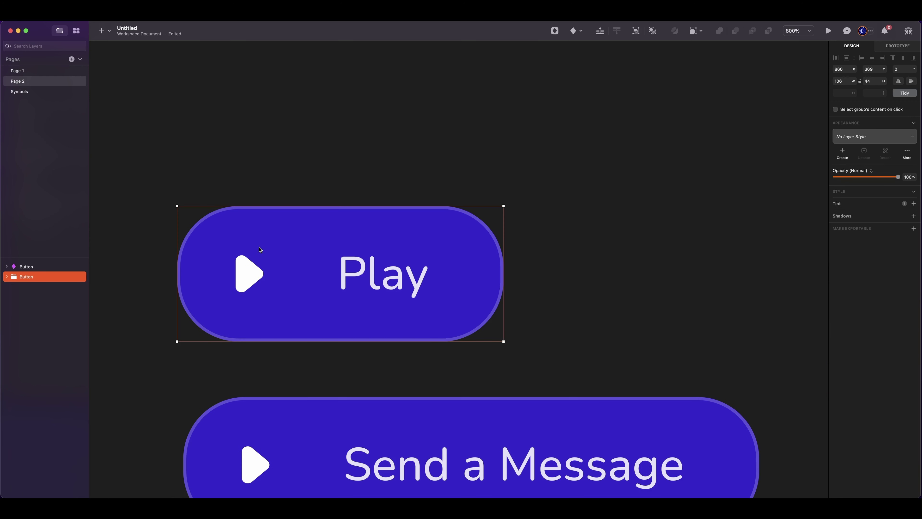
scroll(476, 328, left, 3)
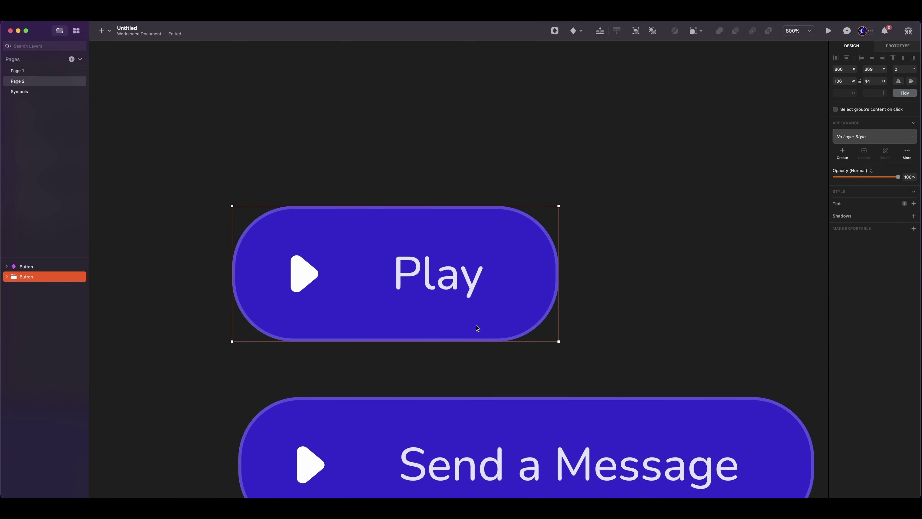
click(553, 33)
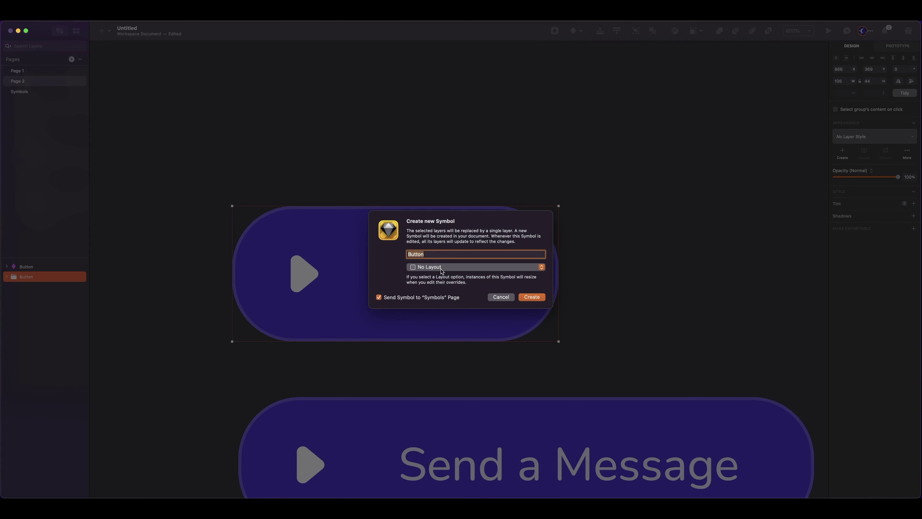
click(441, 270)
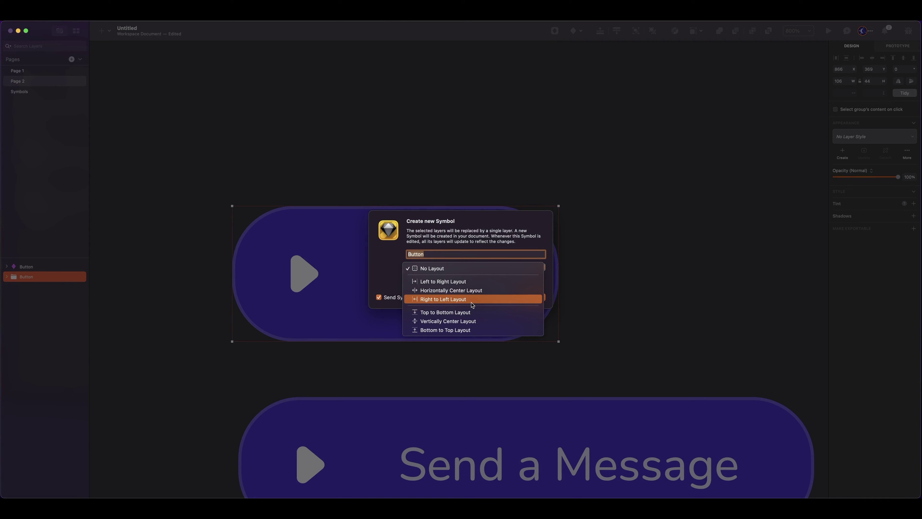
click(437, 284)
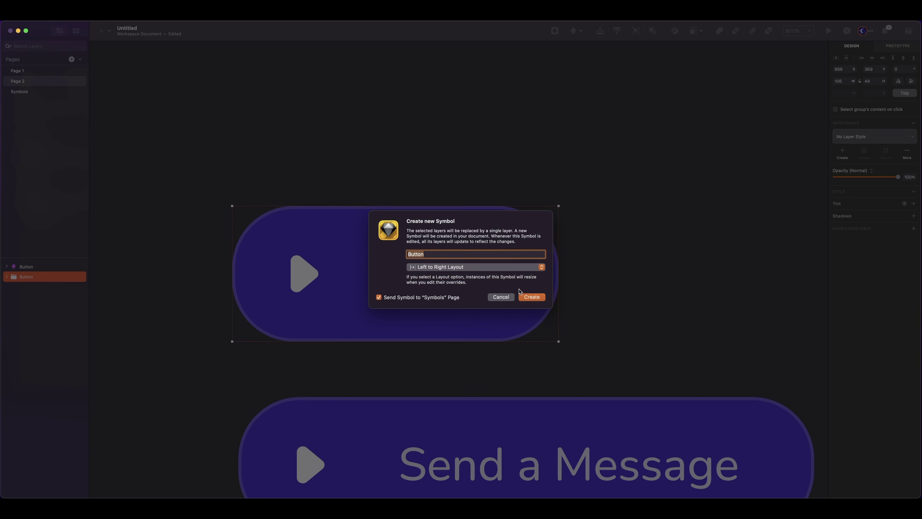
click(537, 299)
Step: Set the text override of the newly created upper Button symbol instance to "Send a Message"
click(866, 186)
text(Send a Message)
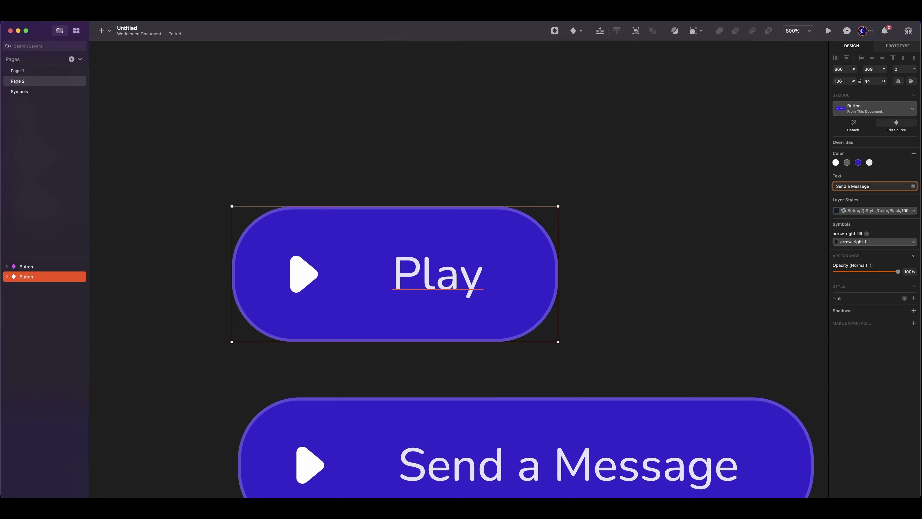
key(Return)
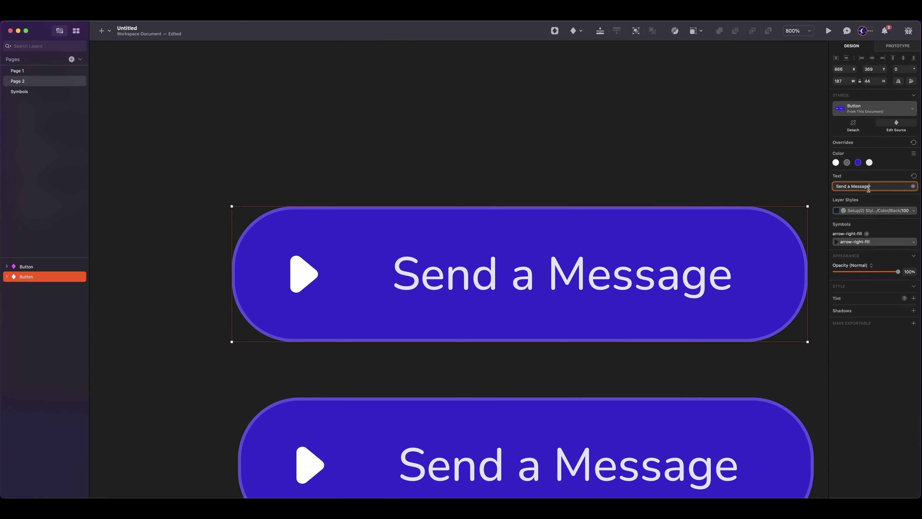
scroll(575, 273, down, 3)
scroll(575, 273, right, 2)
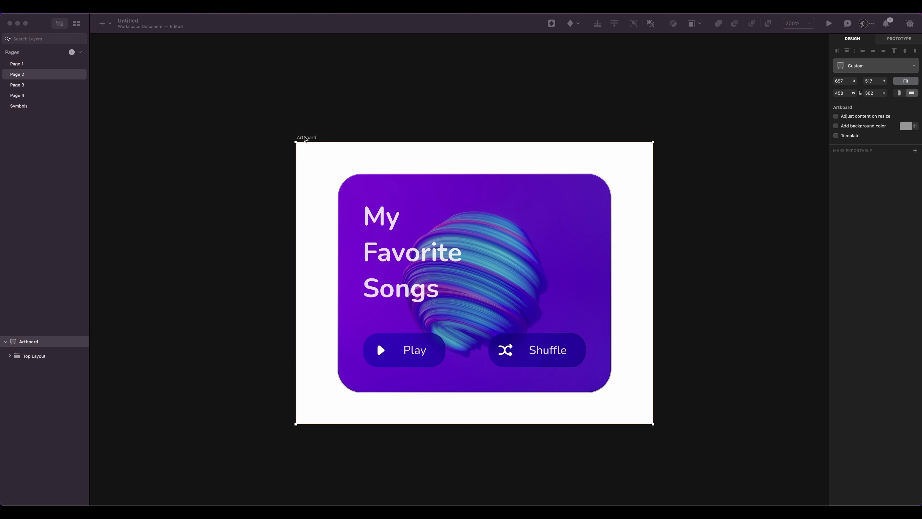
Step: Turn on Adjust content on resize for the artboard and try enlarging it to compare how its content behaves
click(304, 139)
scroll(306, 139, down, 2)
scroll(305, 139, right, 4)
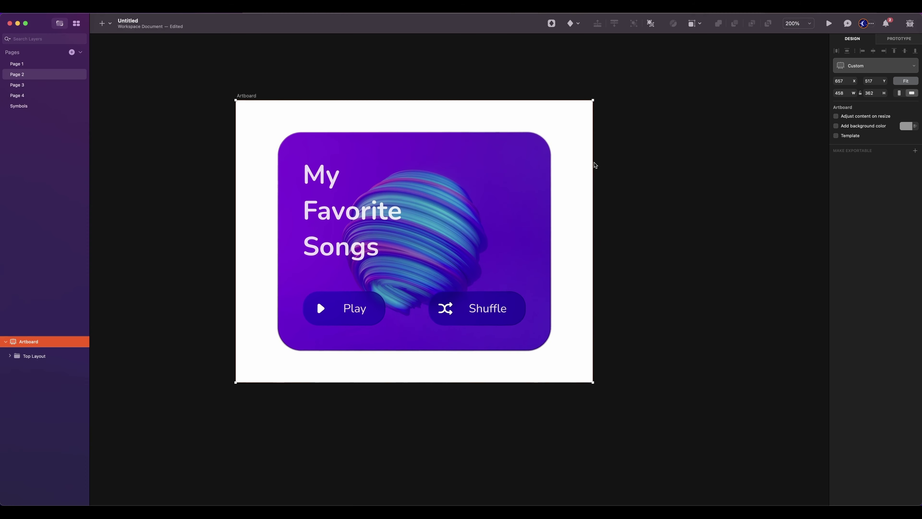
drag(559, 383, 709, 454)
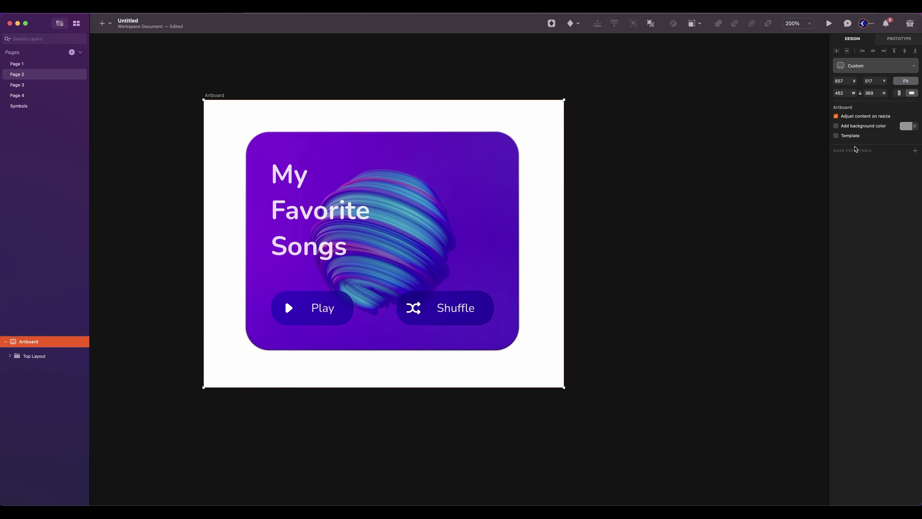
drag(563, 387, 765, 384)
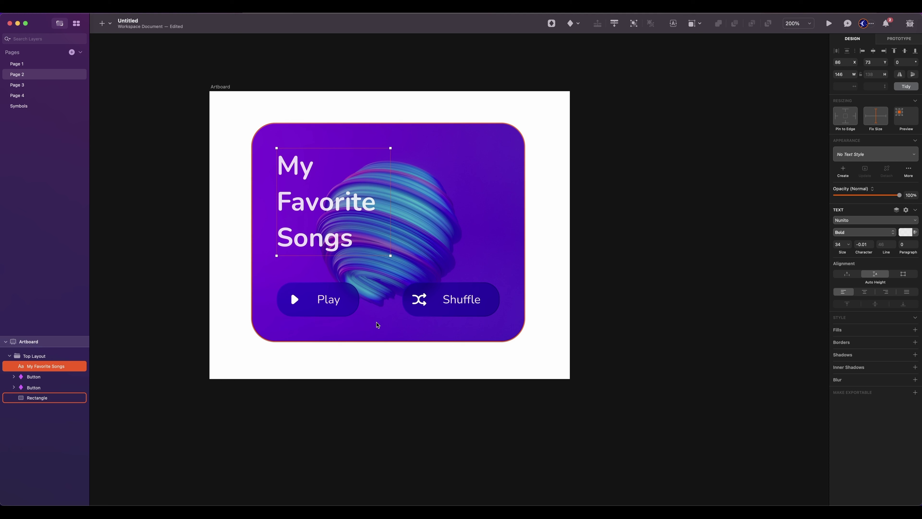
Step: Pin the My Favorite Songs text to the left and top edges and fix its size
click(836, 116)
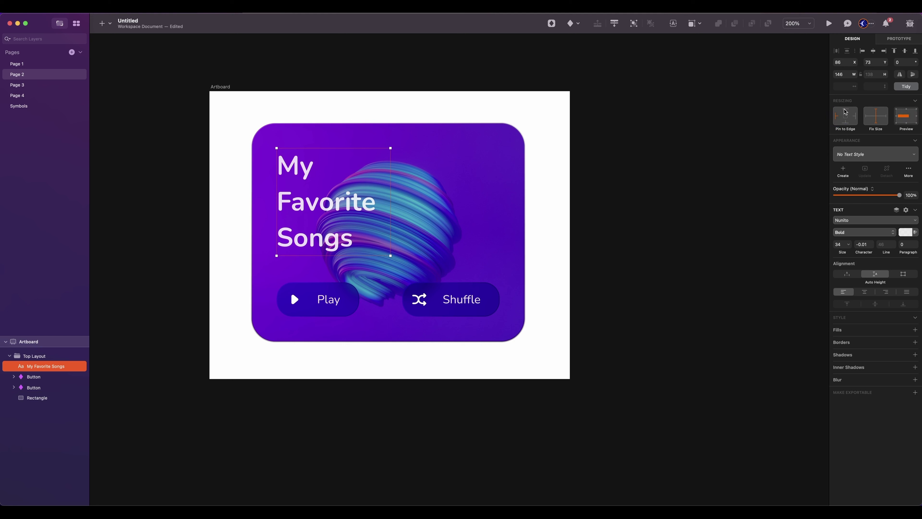
click(845, 111)
click(879, 117)
Step: Pin the Play button to the left edge and the Shuffle button to the right edge
click(344, 298)
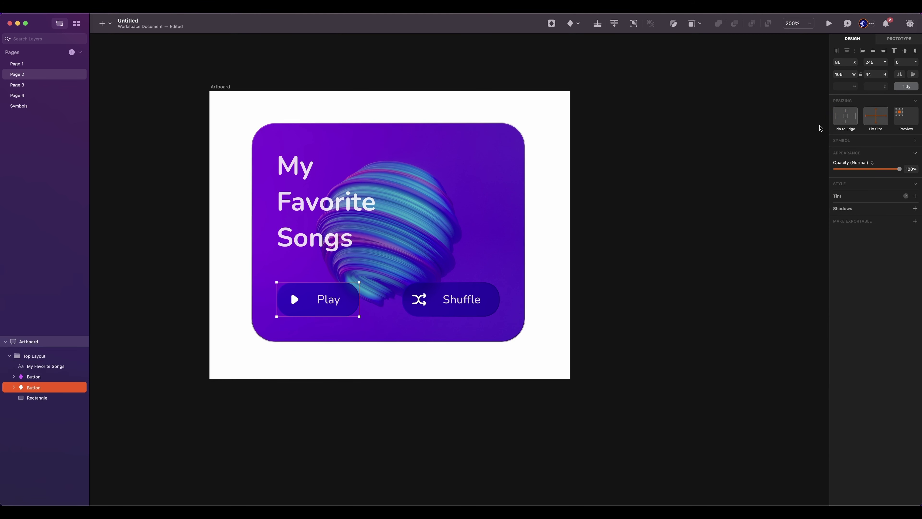
click(836, 116)
click(454, 311)
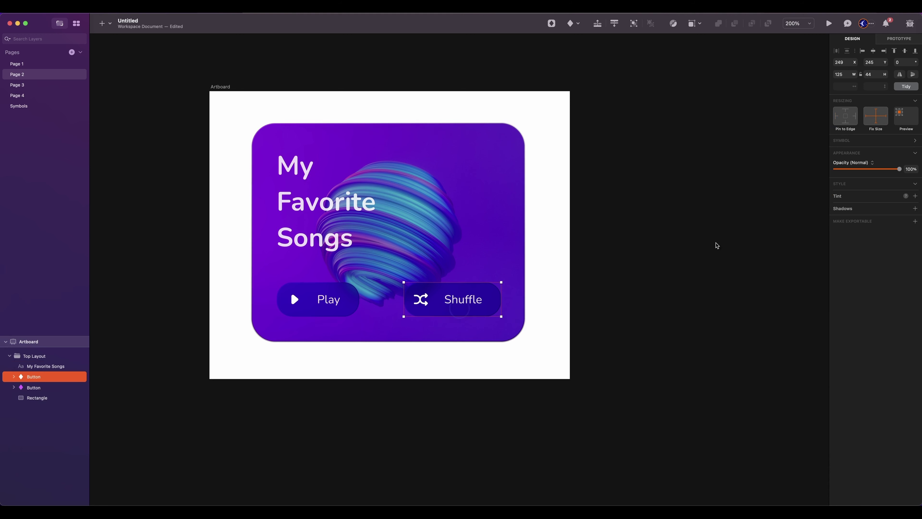
click(854, 116)
Step: Widen the artboard to about 714 px to test how the pinned text and buttons respond
click(220, 87)
drag(569, 304, 765, 316)
scroll(457, 332, right, 2)
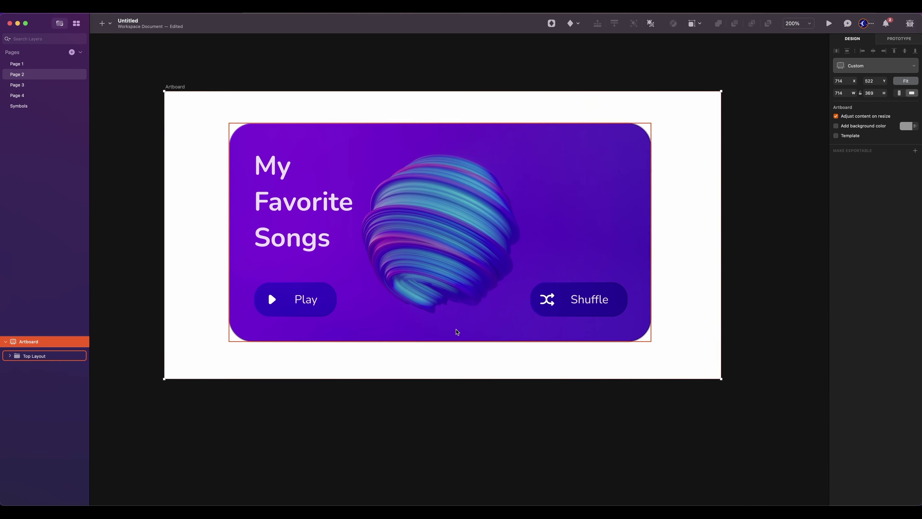
key(super+0)
drag(485, 260, 775, 273)
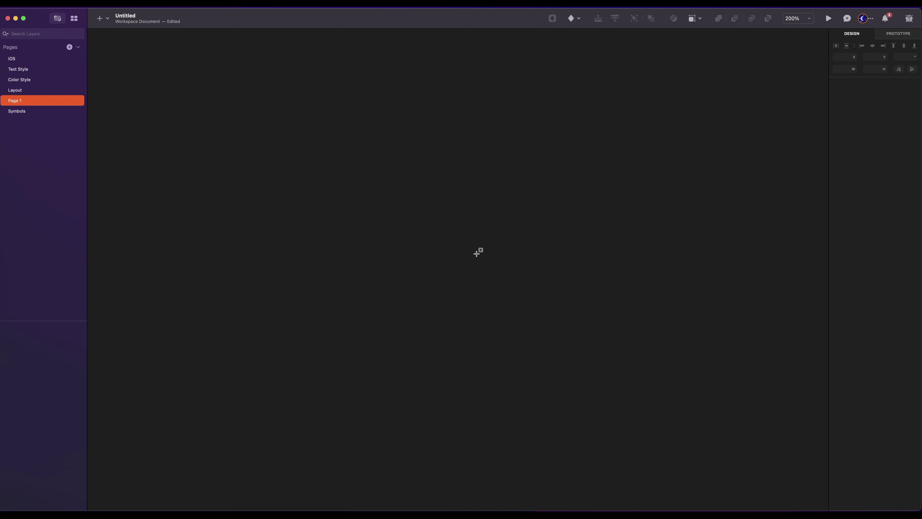
Step: Draw a rectangle on the empty Page 1 and set its size to 106 × 44
drag(407, 240, 534, 281)
key(super+plus)
key(super+plus)
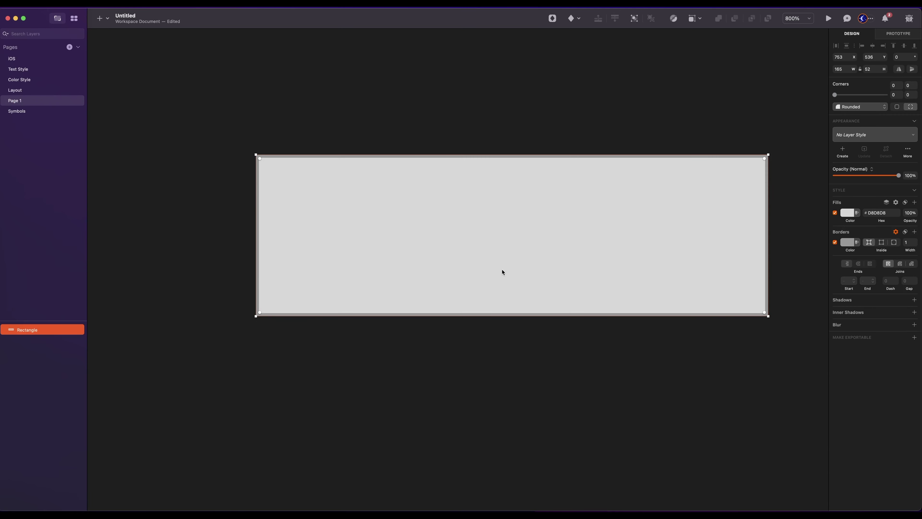
click(845, 71)
text(106)
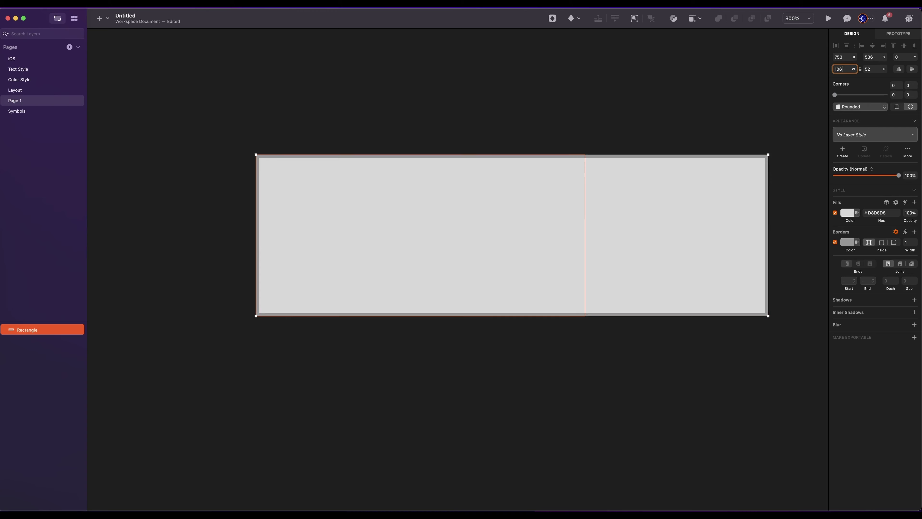
key(Tab)
text(44)
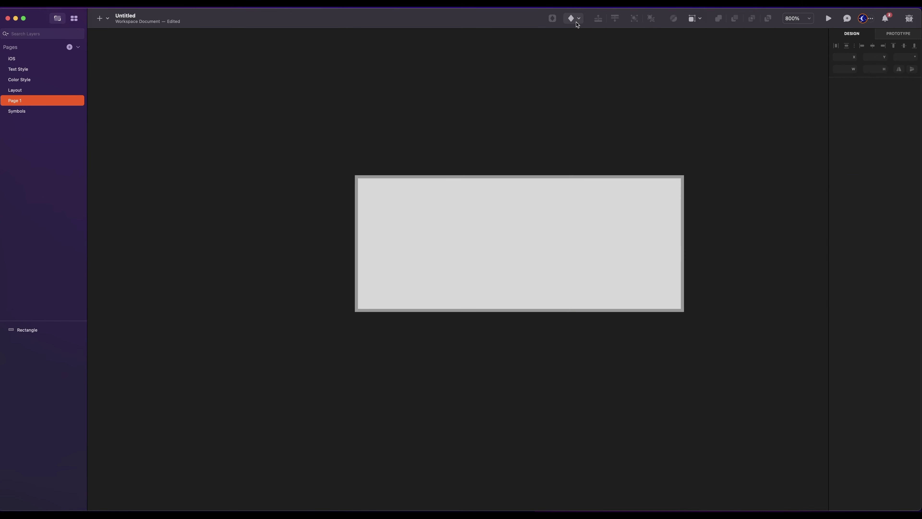
Step: Insert the arrow-right-fill symbol from the Eva Icons library onto the left part of the rectangle
click(578, 20)
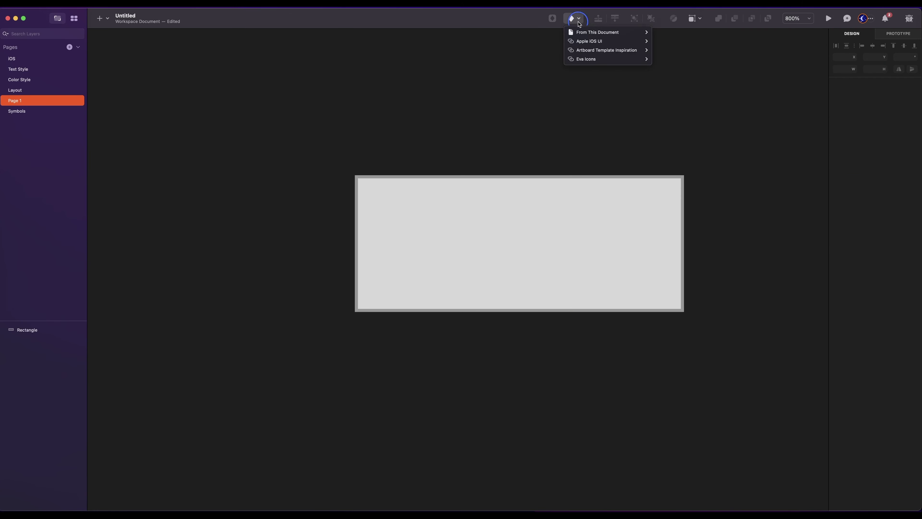
mouse_move(601, 59)
click(688, 312)
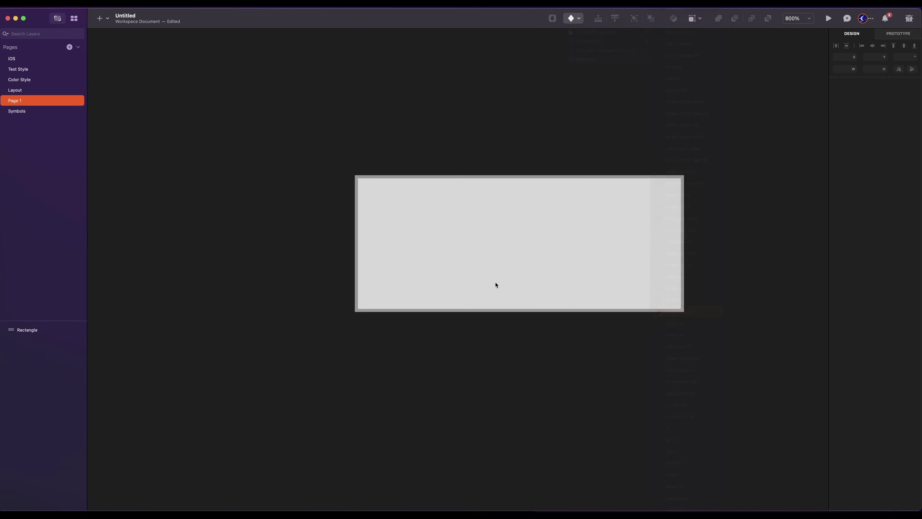
click(420, 187)
Step: Draw a second rectangle to the left of the first one and set its size to 44 × 44
mouse_move(421, 186)
mouse_down()
mouse_move(504, 294)
mouse_move(532, 302)
mouse_up()
click(840, 69)
text(44)
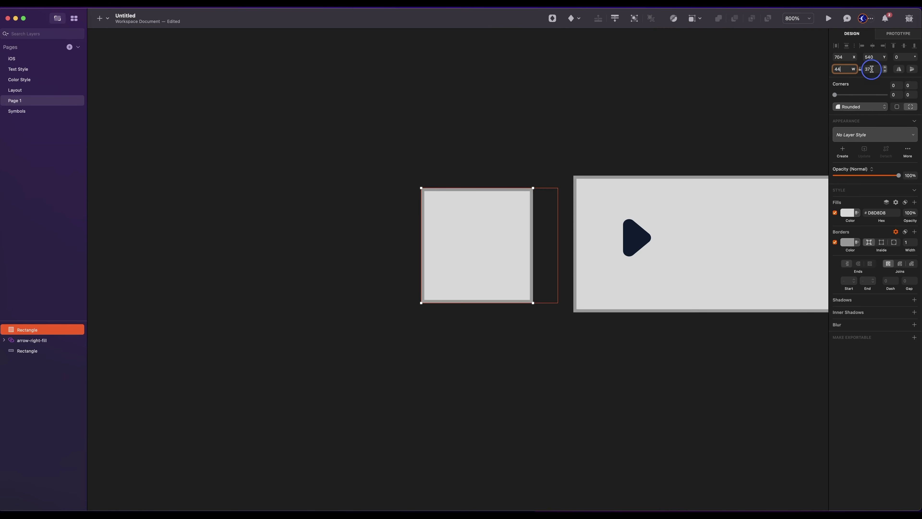
key(Tab)
text(44)
key(Return)
Step: Align the 44 × 44 square with the first rectangle and centre the arrow-right-fill icon on it, stacked above the square
drag(487, 245, 484, 232)
drag(642, 238, 502, 237)
drag(33, 343, 32, 325)
drag(492, 233, 491, 239)
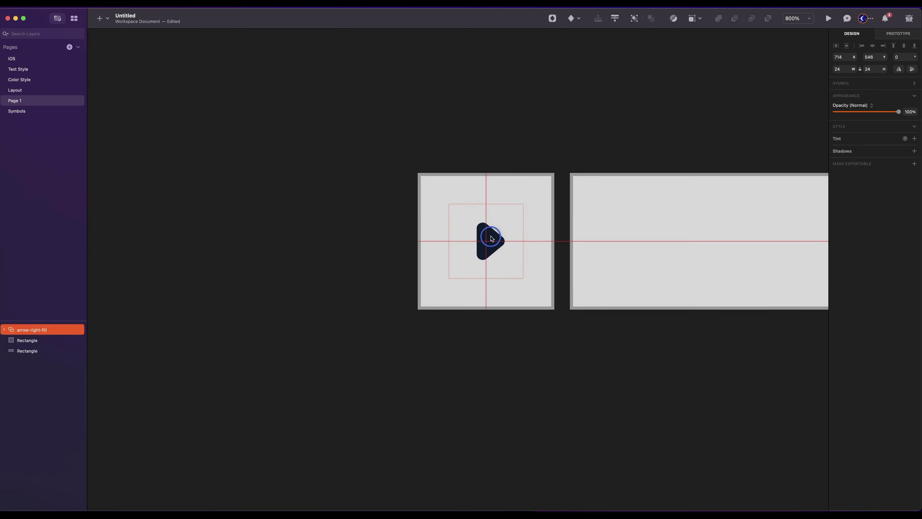
Step: Turn off the fill of the 44 × 44 square behind the arrow icon
click(535, 236)
scroll(581, 232, right, 1)
click(834, 212)
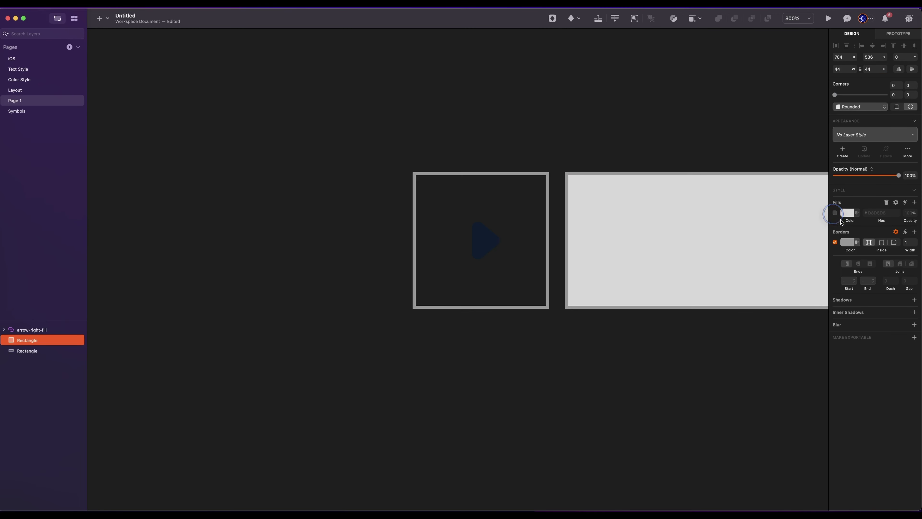
Step: Turn off the 44 × 44 square's border and group it with the arrow icon under the name Play
click(834, 243)
drag(396, 144, 551, 321)
key(super+g)
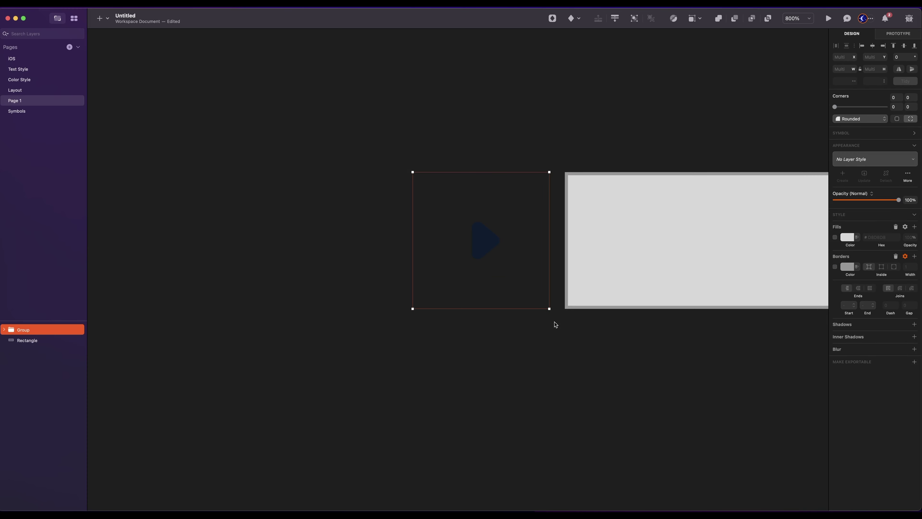
double_click(23, 329)
text(Play)
key(Return)
Step: Move the Play group onto the left end of the wide rectangle, flush with its edges
drag(480, 222, 631, 216)
scroll(448, 197, right, 5)
scroll(448, 198, up, 2)
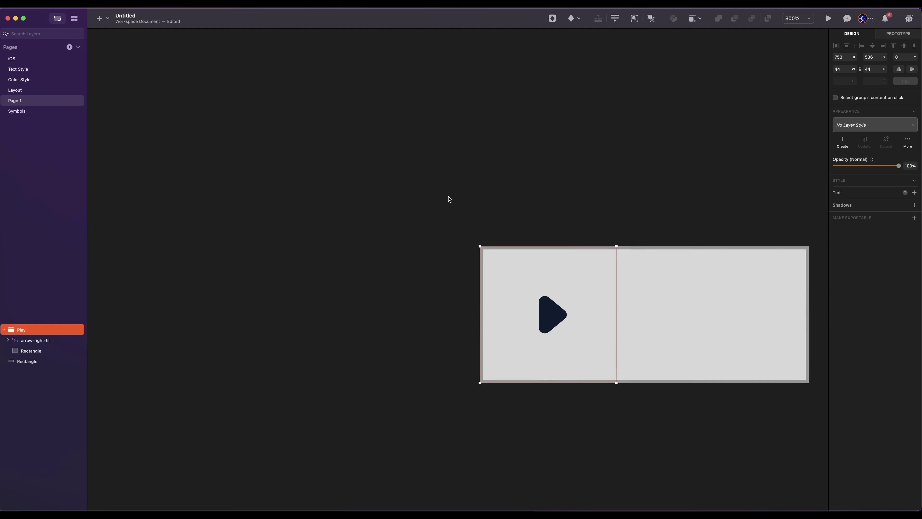
Step: Add the text Play on the right half of the rectangle with auto width and font size 16
drag(630, 283, 679, 296)
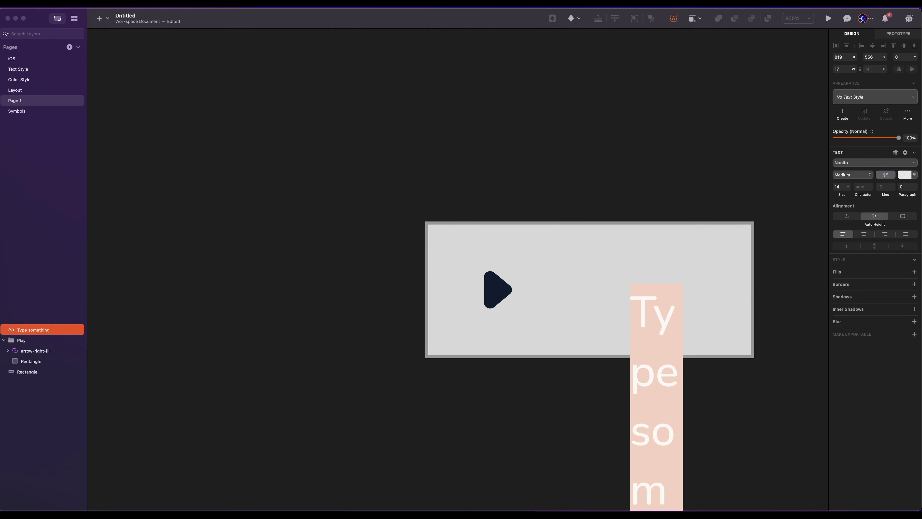
text(Play)
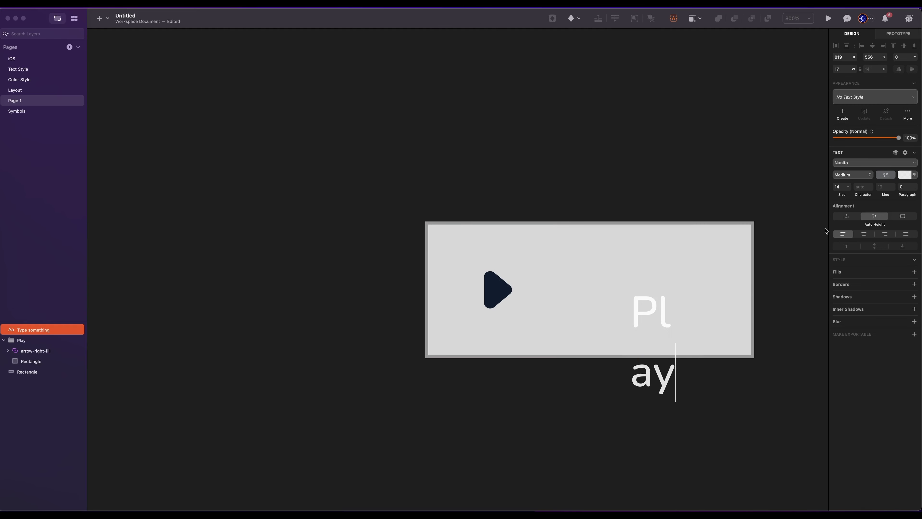
click(846, 217)
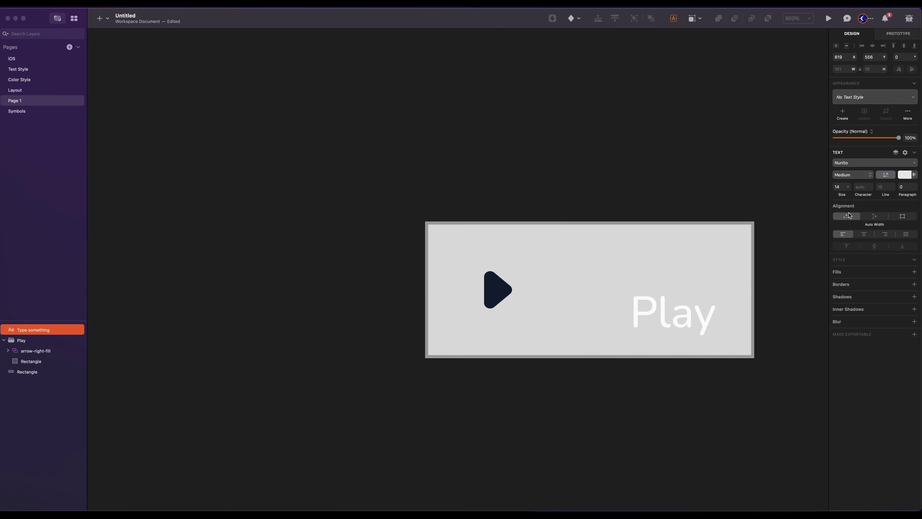
click(839, 187)
text(1)
key(Return)
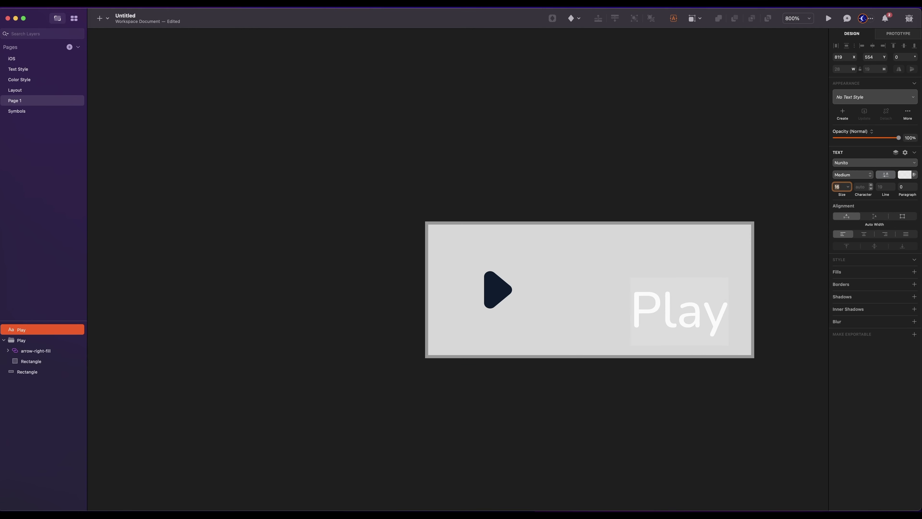
Step: Place the Play text just right of the icon group, vertically centred in the rectangle
click(568, 188)
click(669, 304)
click(761, 326)
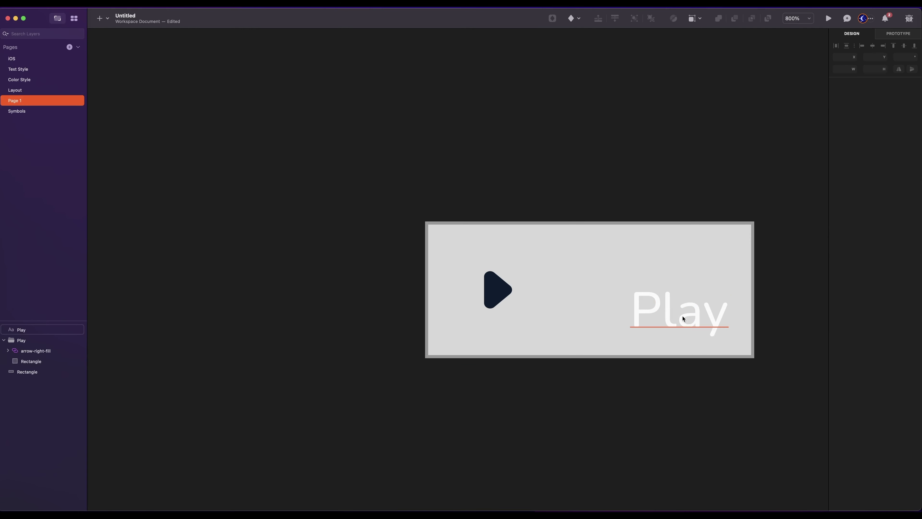
drag(683, 319, 632, 298)
key(Right)
key(Right)
key(Right)
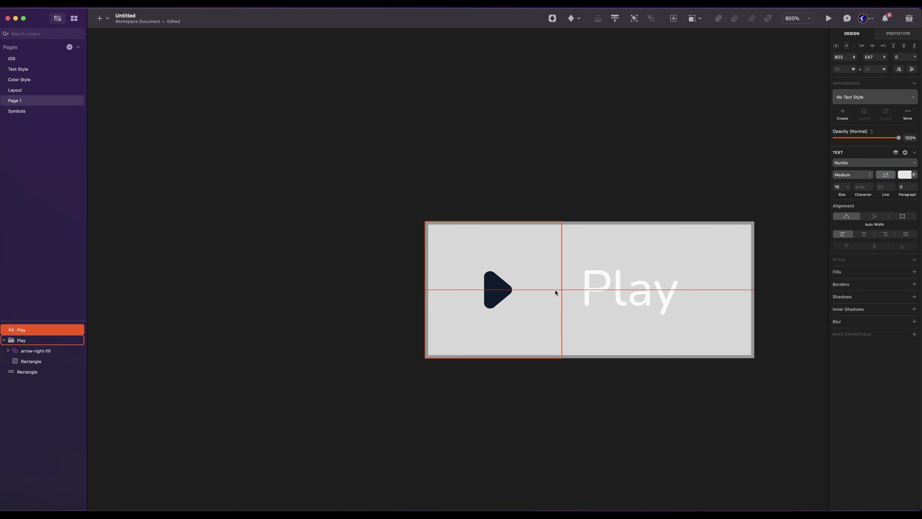
Step: Group the Play text, the icon group and the wide rectangle under the name Play Button
drag(333, 148, 814, 394)
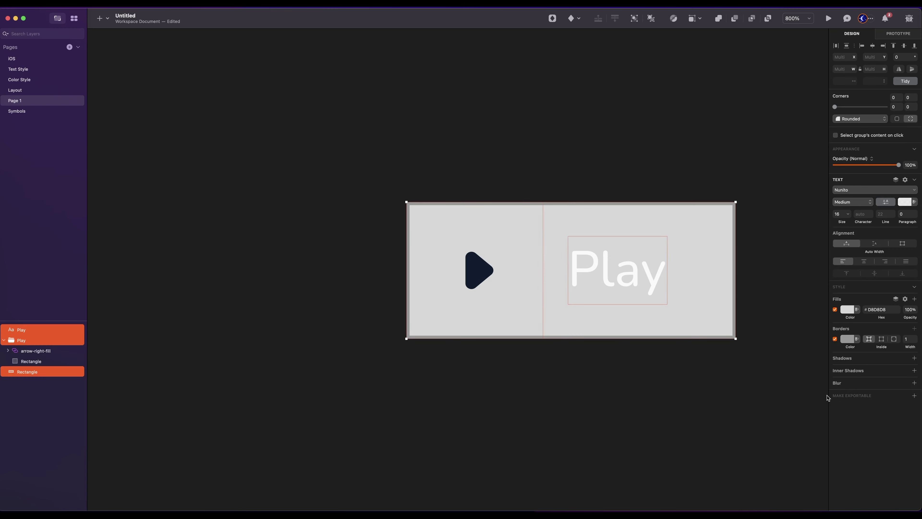
key(super+g)
double_click(37, 330)
text(Play Button)
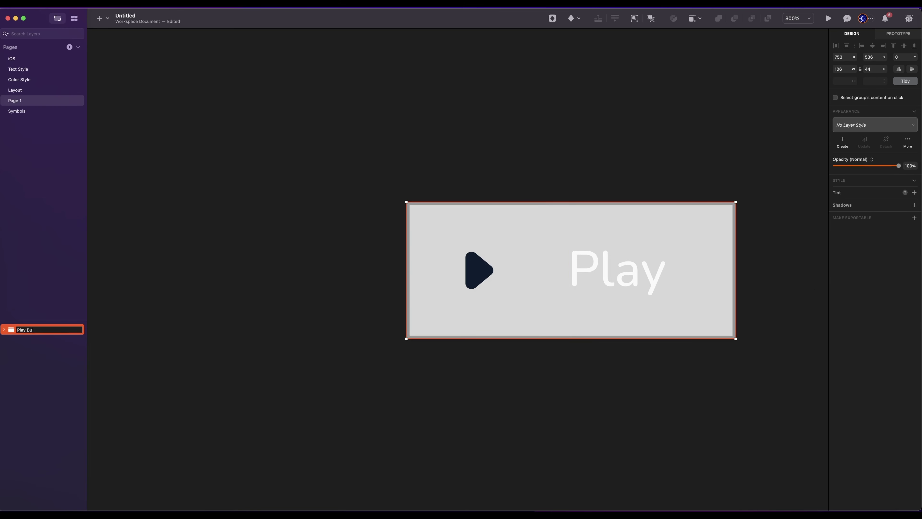
key(Return)
Step: Round the button background's corners to 20 and fill it with black (000000) at 50% opacity
text(2)
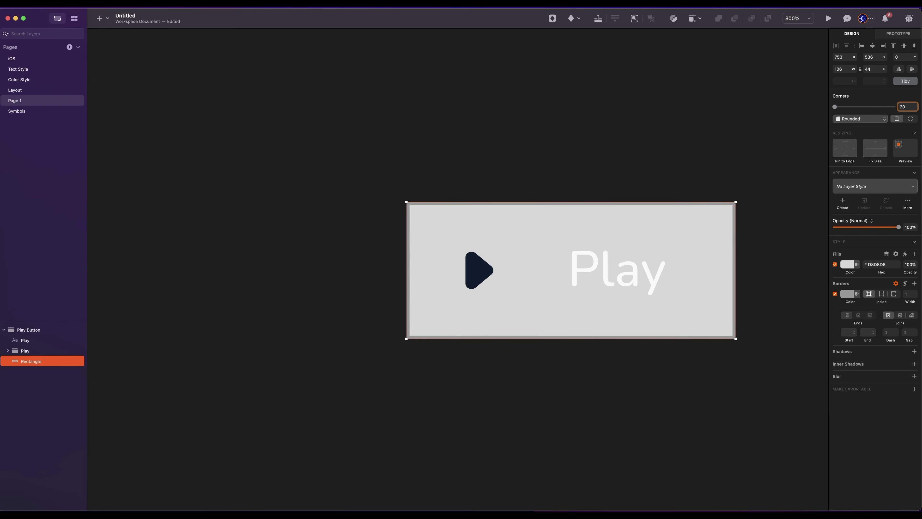
text(0)
key(Return)
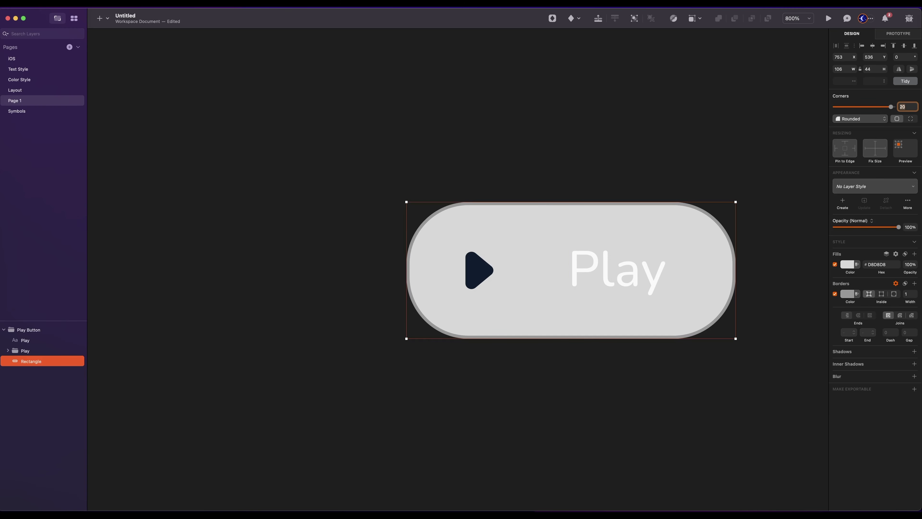
click(847, 265)
drag(837, 309, 737, 443)
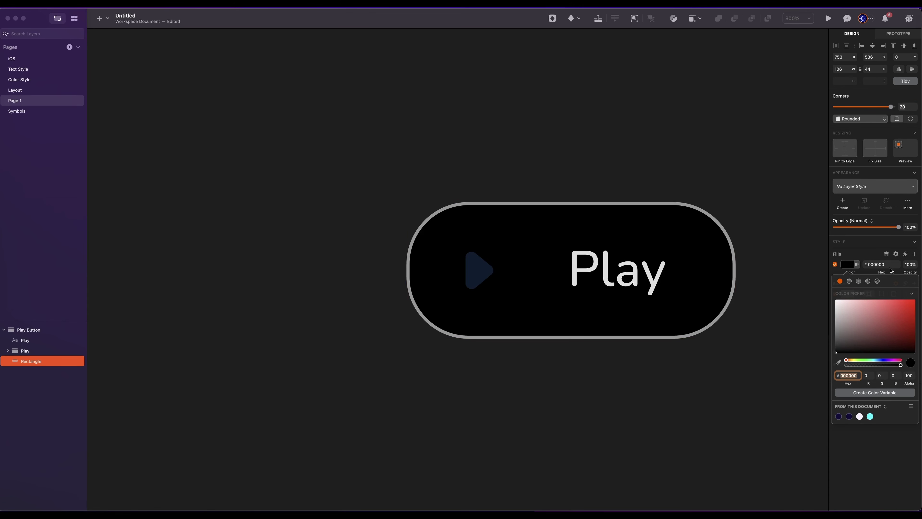
click(910, 264)
text(50)
key(Return)
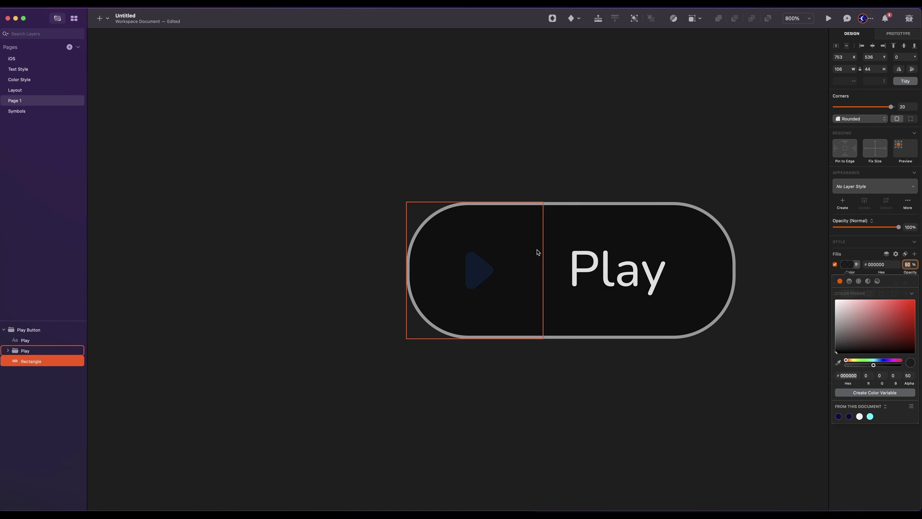
Step: Give the button background a centred linear-gradient border whose upper stop is white (FFFFFF) at 30% alpha
key(b)
click(915, 283)
click(848, 294)
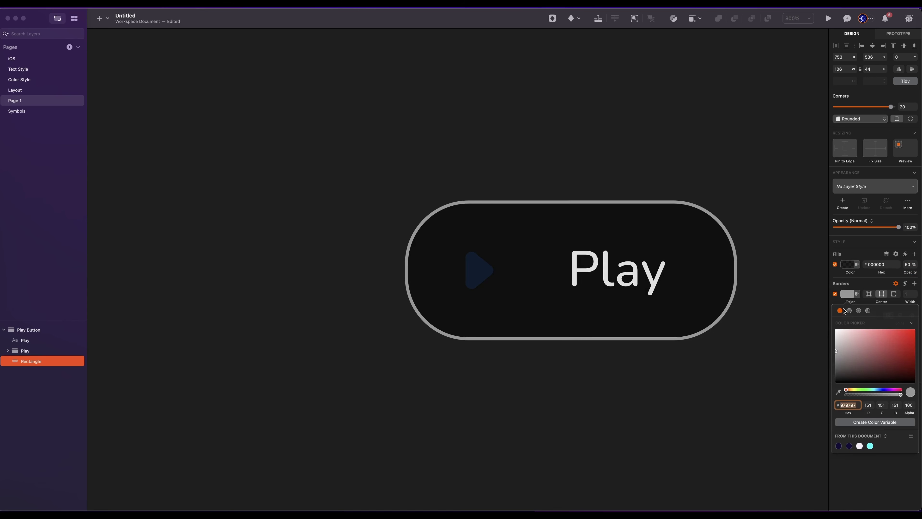
click(848, 310)
click(571, 203)
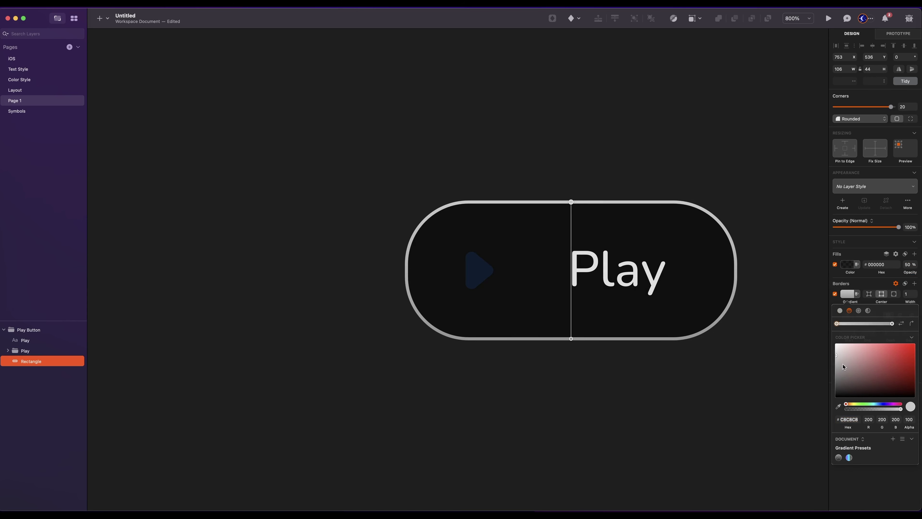
drag(842, 364, 772, 291)
click(913, 420)
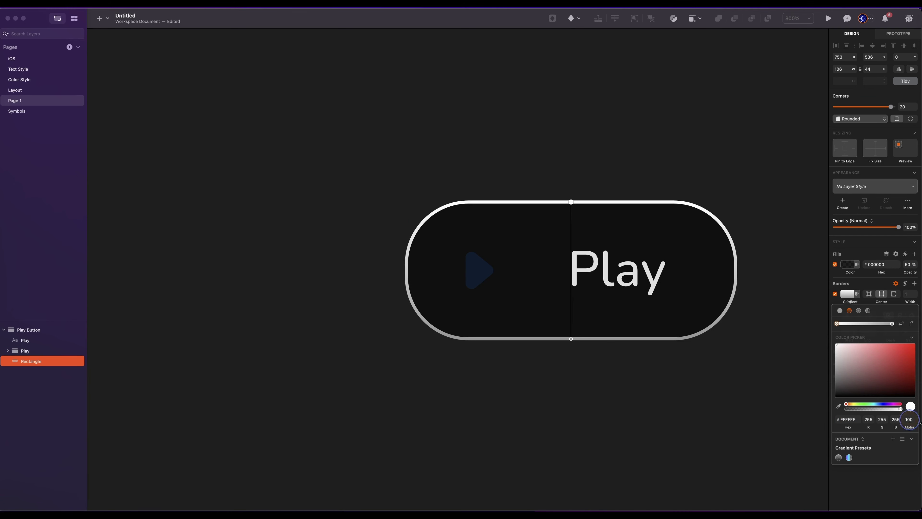
text(30)
key(Return)
Step: Make the border gradient's lower stop black at 30% alpha and run the gradient diagonally from the button's upper-left corner
click(571, 339)
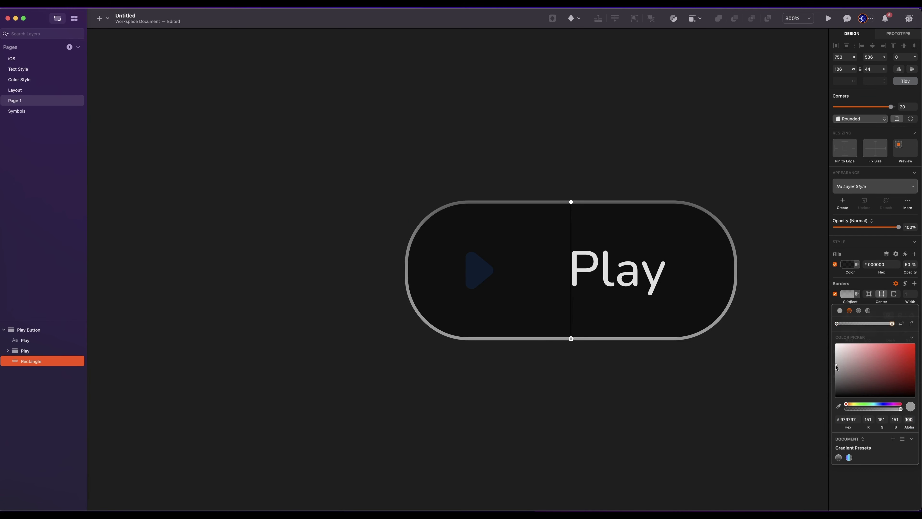
drag(835, 366, 814, 420)
click(909, 420)
text(30)
key(Return)
key(Return)
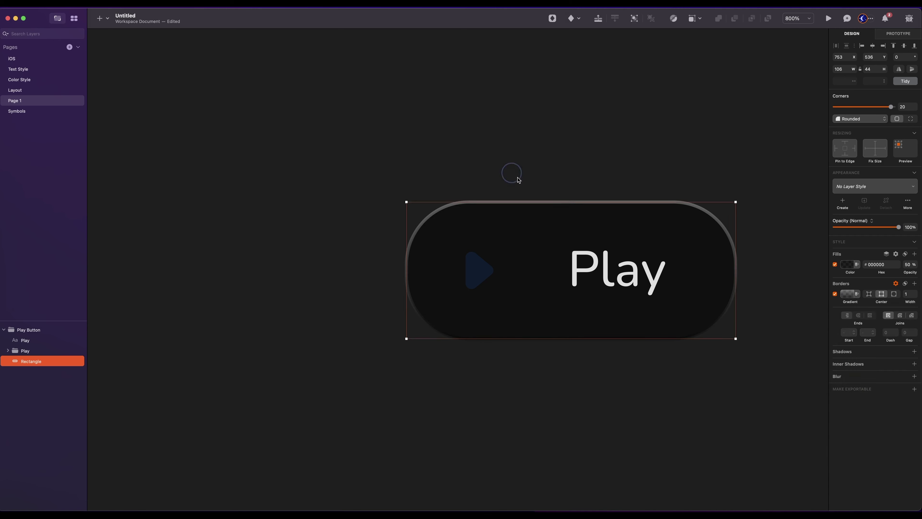
drag(571, 202, 464, 202)
drag(571, 338, 529, 309)
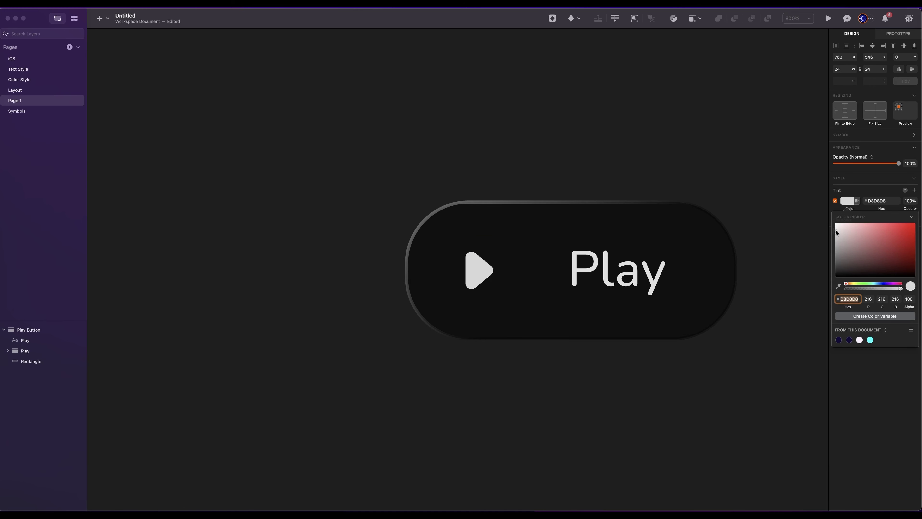
Step: Tint the arrow icon white (FFFFFF) with slightly reduced alpha
drag(839, 232, 829, 205)
click(907, 299)
text(0)
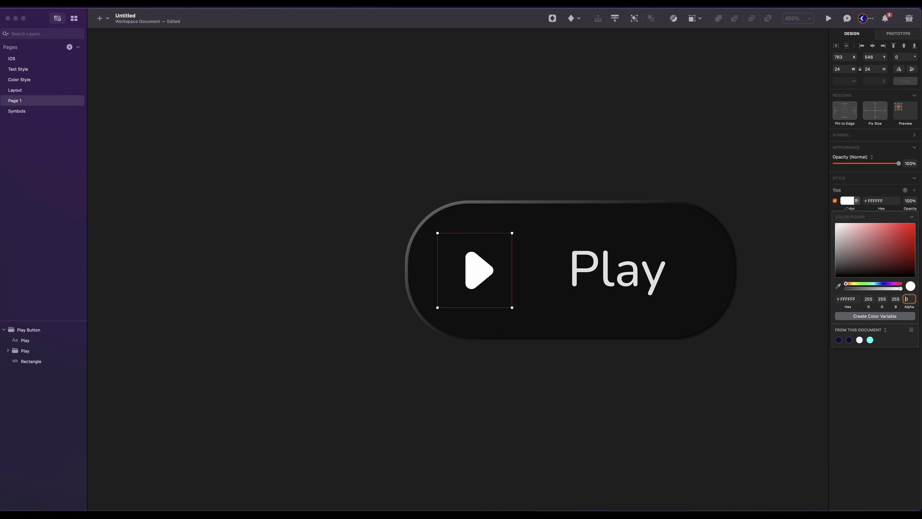
key(Return)
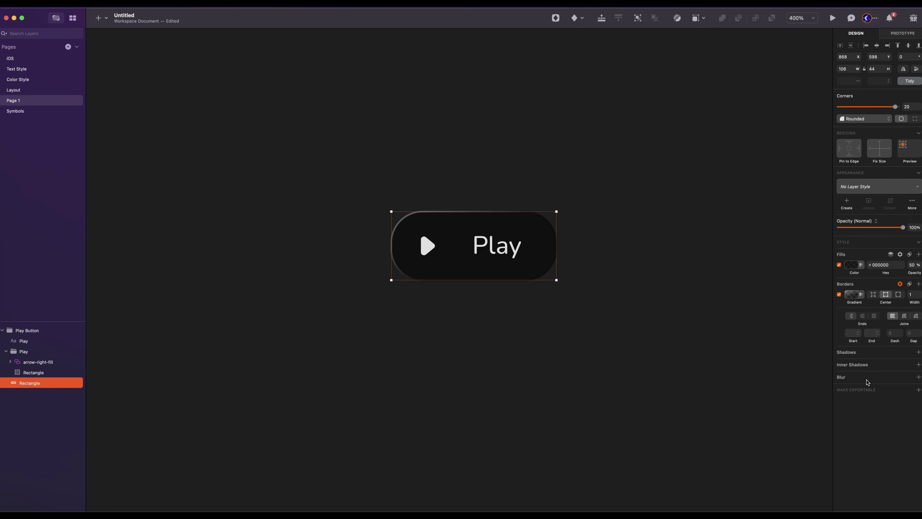
Step: Add a background blur to the button's background rectangle
click(867, 378)
click(855, 385)
click(857, 406)
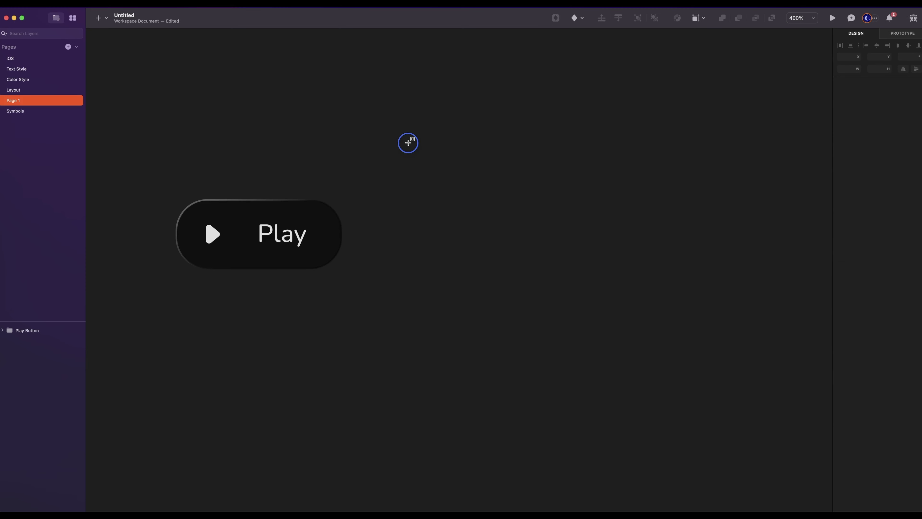
Step: Draw a rectangle to the right of the button, sized 359 × 280, with corner radius 30
drag(408, 143, 709, 420)
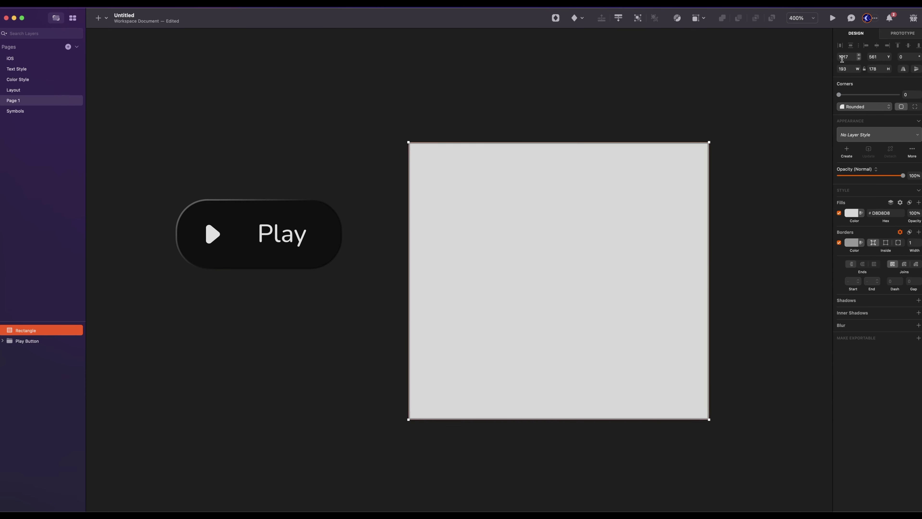
click(844, 69)
text(359)
key(Tab)
key(super+minus)
text(2)
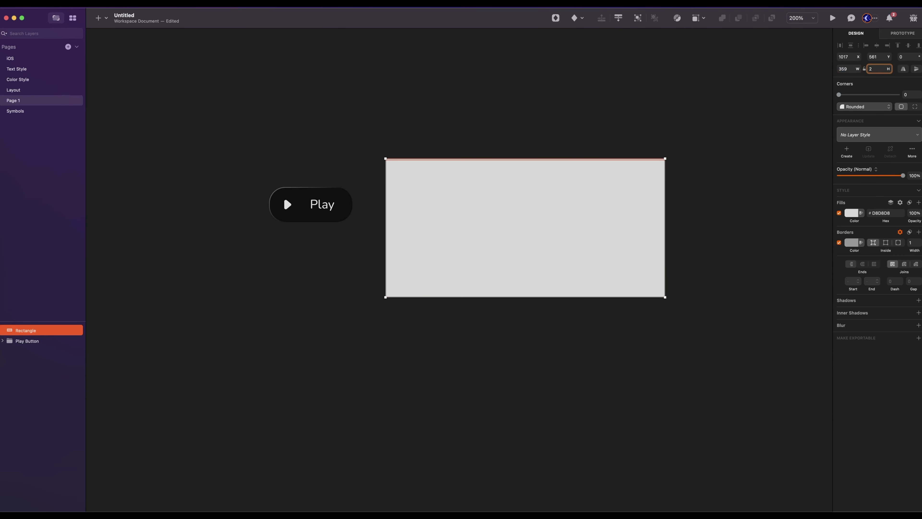
text(80)
key(Return)
key(Tab)
text(30)
key(Return)
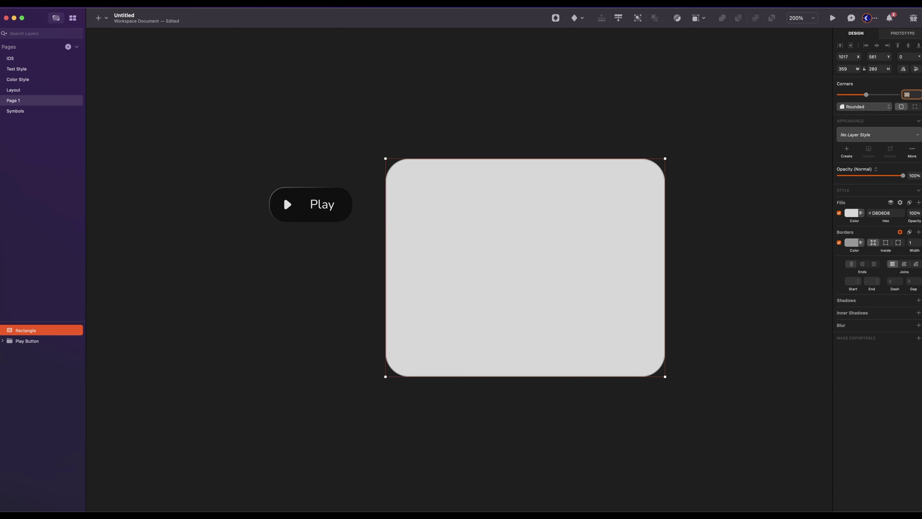
Step: Fill the 359 × 280 rectangle with the purple image of the striped blue sphere
click(852, 212)
click(881, 230)
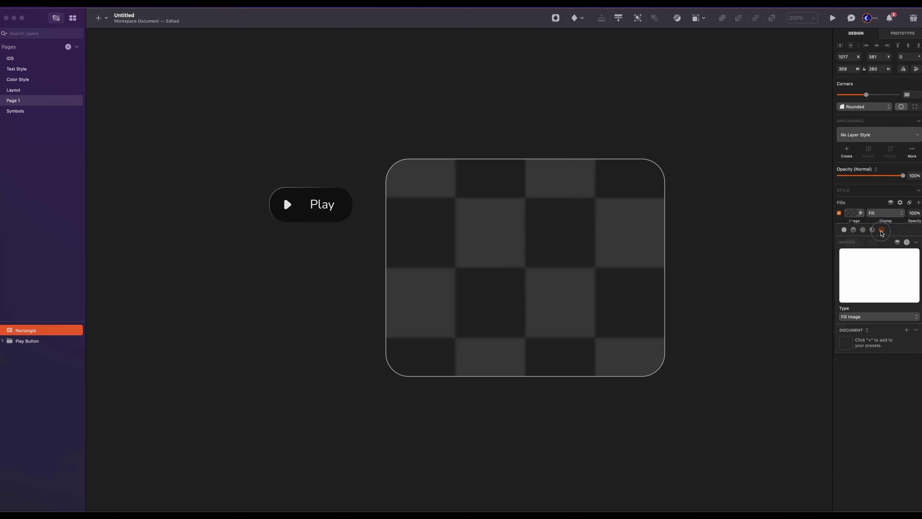
click(879, 276)
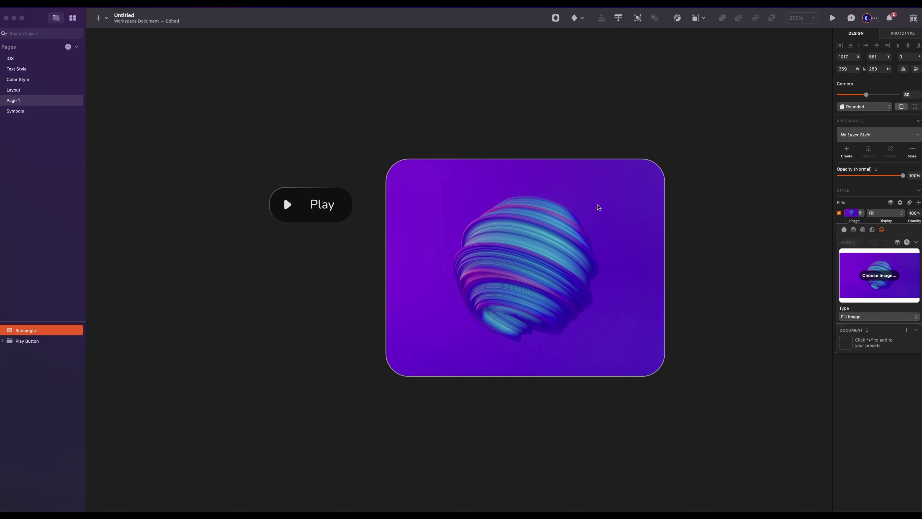
click(598, 207)
click(598, 208)
Step: Give the image rectangle a linear-gradient border whose upper stop is white (FFFFFF) at 30% alpha
click(852, 242)
click(853, 259)
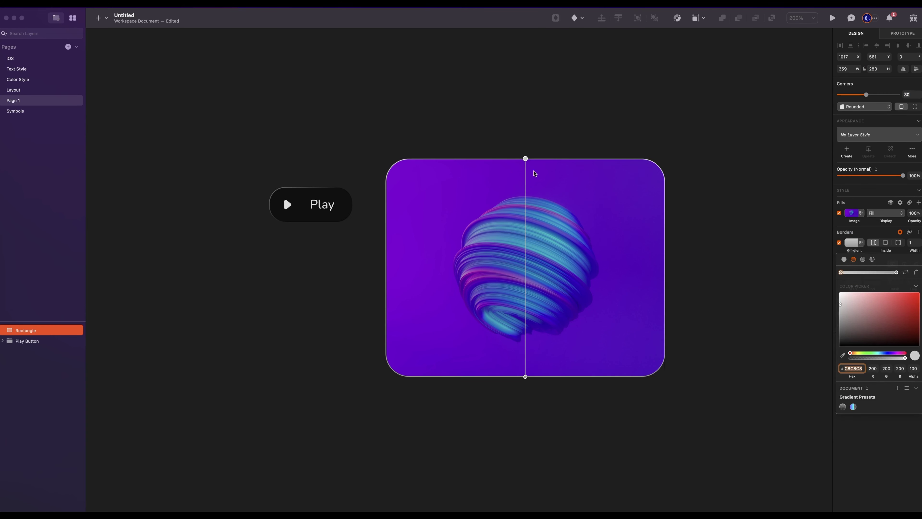
click(525, 158)
drag(839, 306, 832, 269)
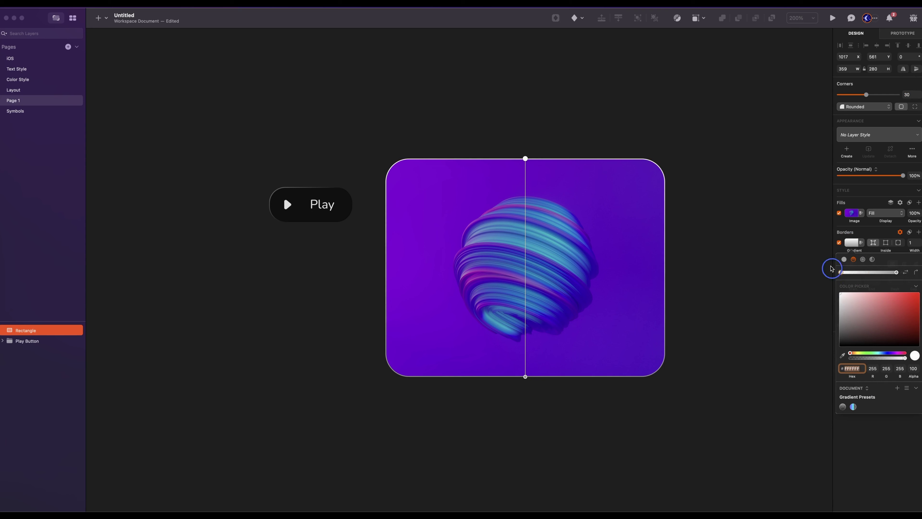
drag(904, 358, 870, 358)
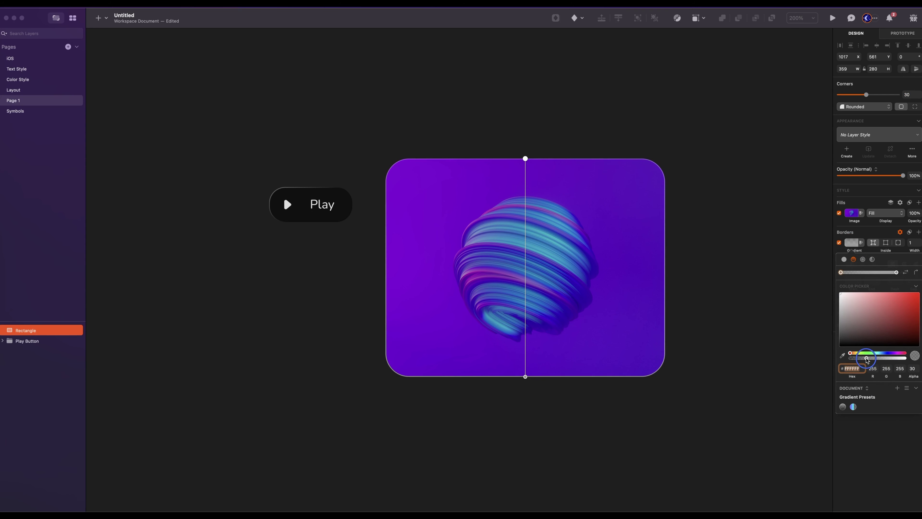
Step: Make the border gradient's lower stop black (000000) at 30% alpha and run it from the card's upper-left corner towards the lower centre
click(525, 377)
drag(838, 314, 835, 358)
drag(904, 358, 866, 359)
drag(525, 158, 398, 165)
drag(526, 377, 505, 309)
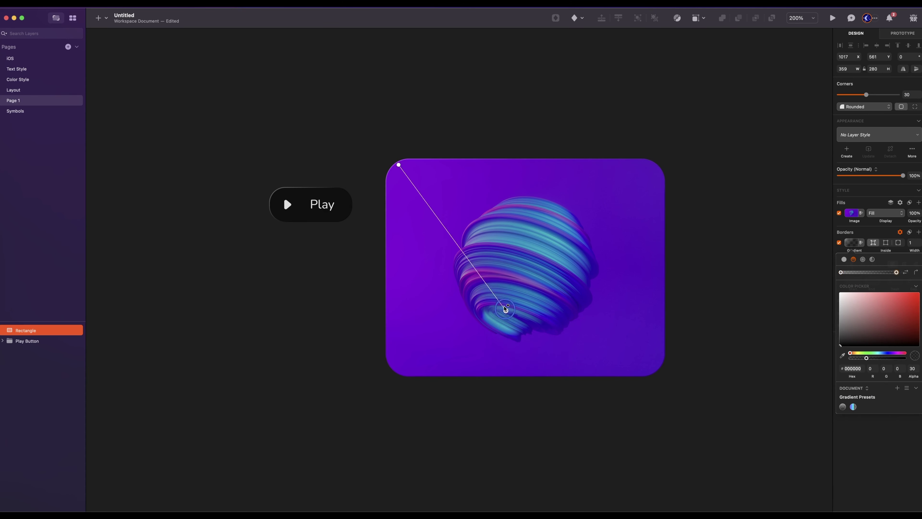
Step: Set the image rectangle's border width to 2
click(505, 309)
text(2)
key(Return)
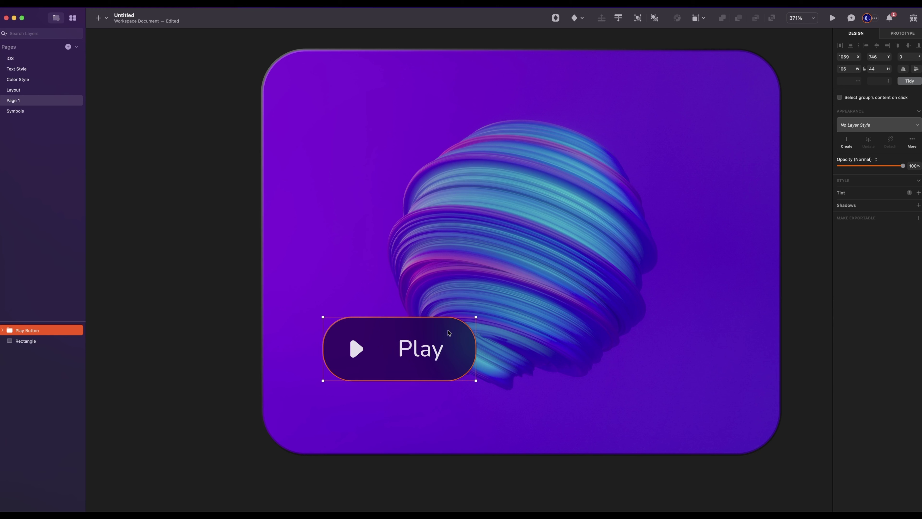
Step: Set the Play button background's fill blend mode to Overlay and slightly reduce its background blur
double_click(449, 332)
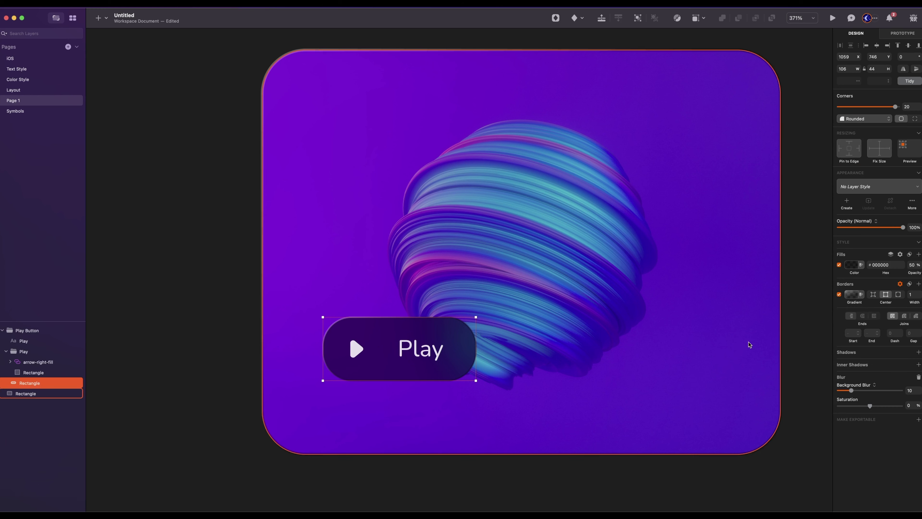
click(909, 255)
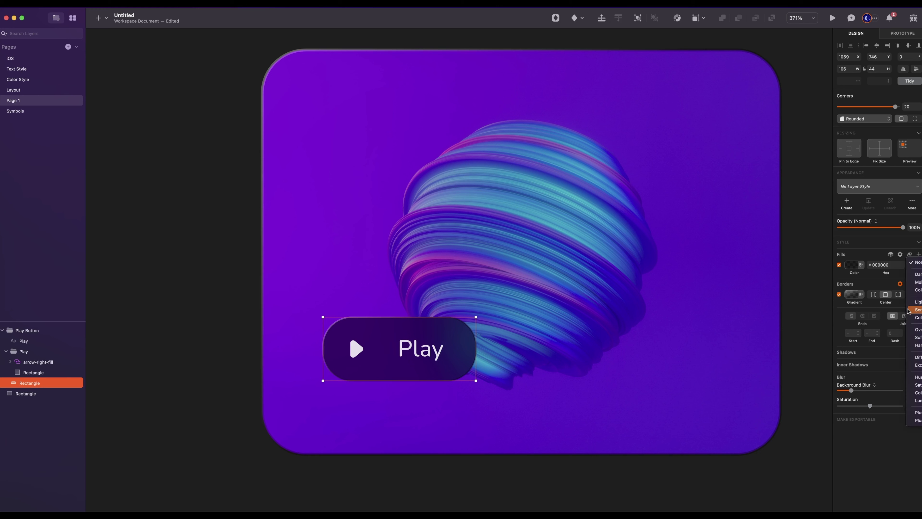
click(919, 329)
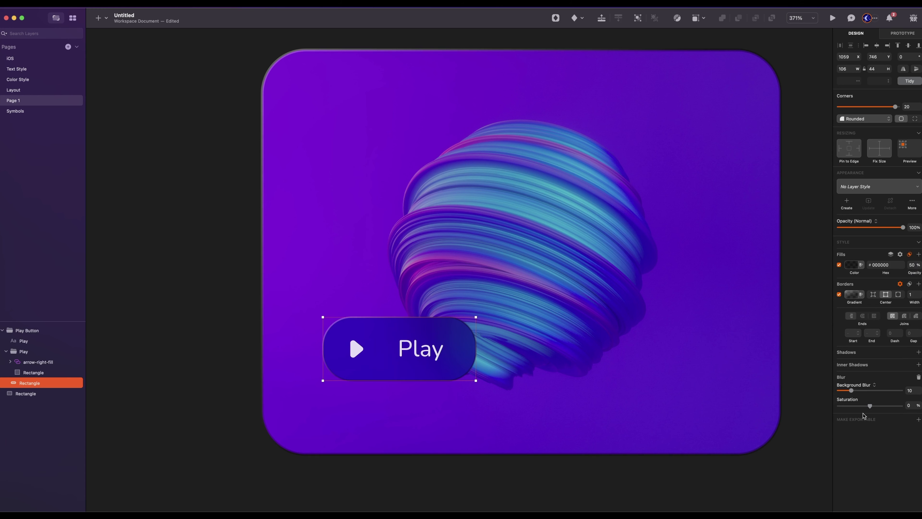
drag(852, 390, 845, 392)
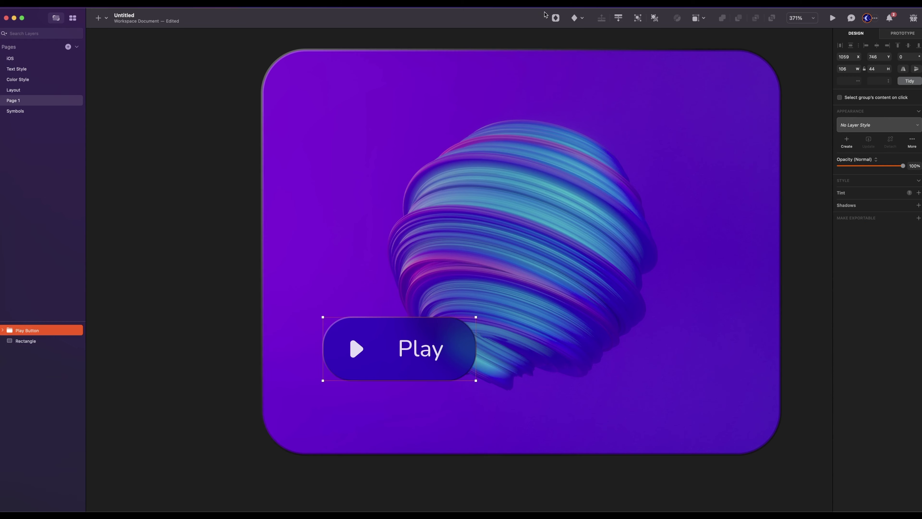
Step: Create a symbol named Play Button from the button group, using Left to Right Layout and sending it to the Symbols page
click(555, 18)
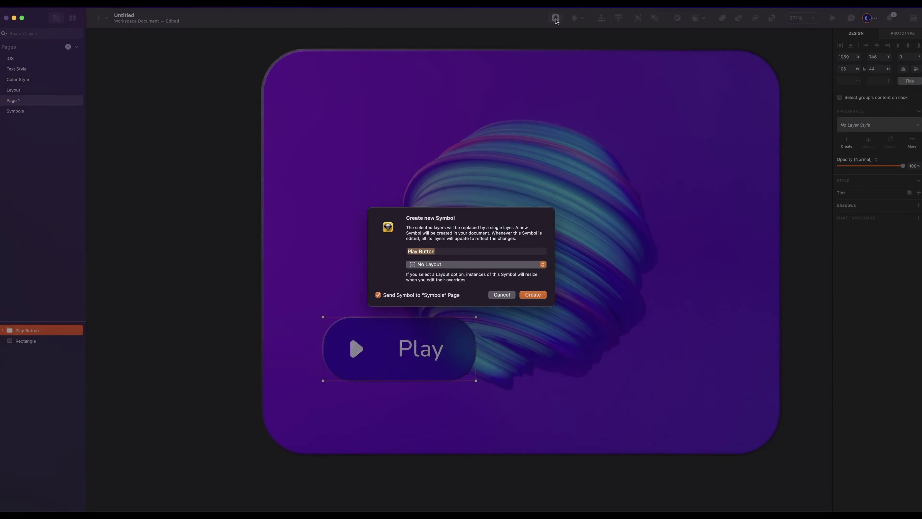
click(474, 267)
click(428, 282)
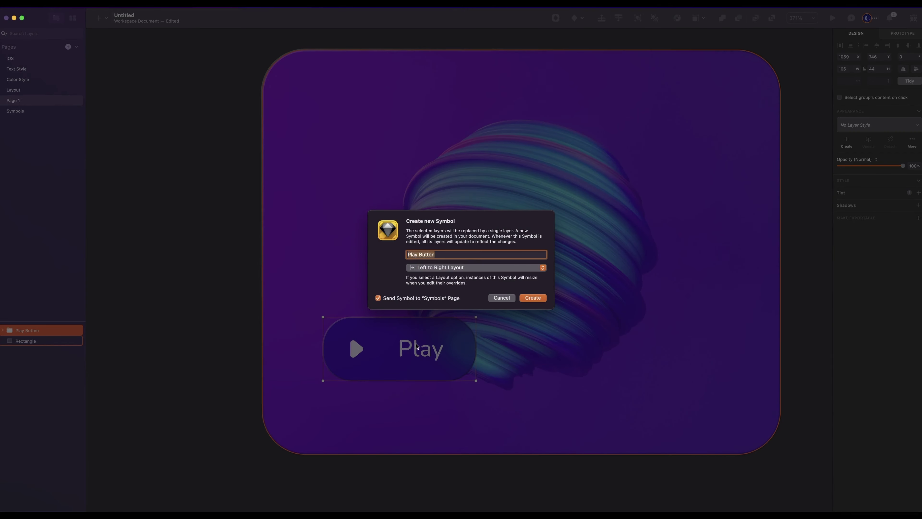
key(Return)
Step: Duplicate the Play Button instance to its right and override the copy with the text Shuffle and the shuffle-2 icon
key(super+d)
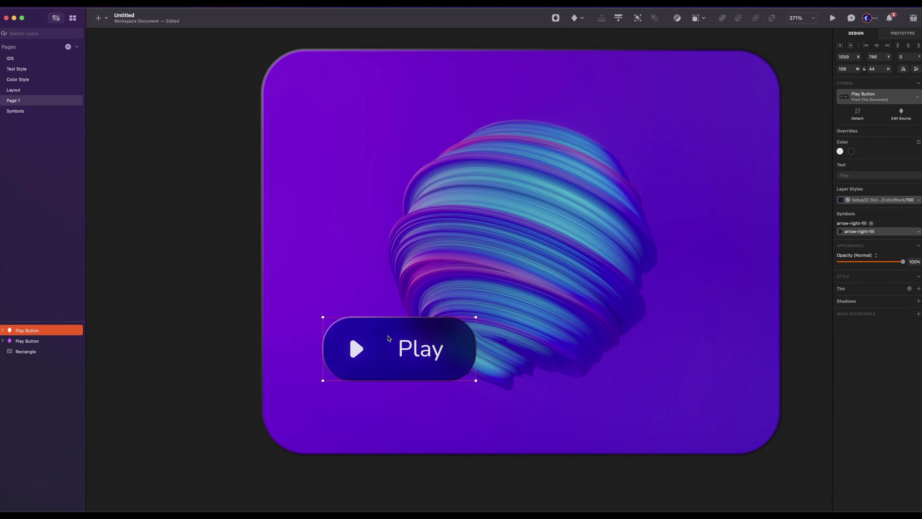
drag(389, 337, 601, 342)
click(854, 176)
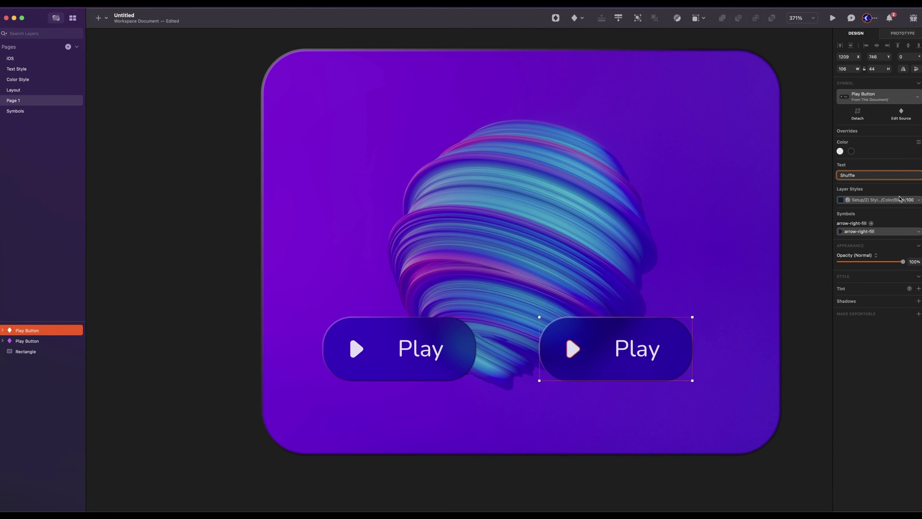
click(847, 232)
text(shu)
click(879, 304)
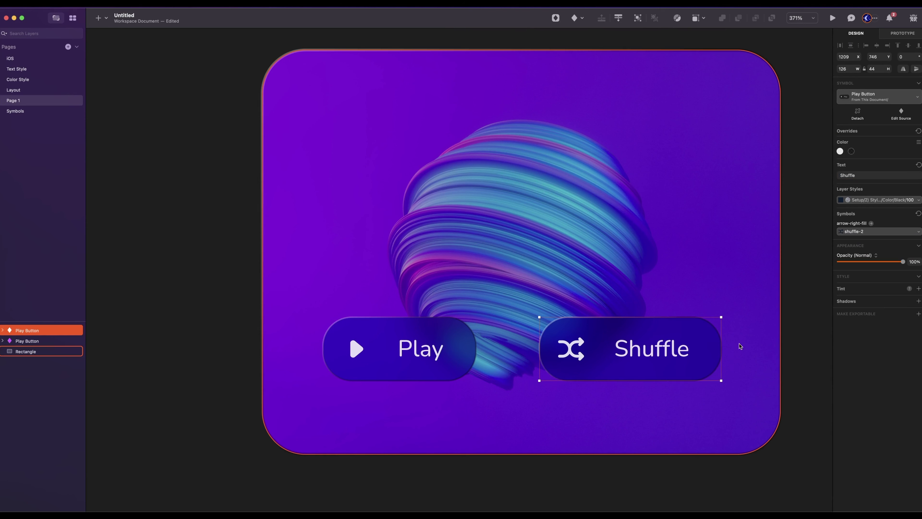
Step: Position both buttons 32 px above the card's bottom edge, with Play 32 px from the left edge and Shuffle 32 px from the right
click(399, 356)
key(alt+Down)
key(alt+Down)
key(alt+Down)
key(alt+Down)
key(alt+Down)
key(alt+Down)
key(alt+Down)
key(alt+Down)
key(alt+Down)
key(alt+Down)
key(alt+Down)
key(alt+shift+Down)
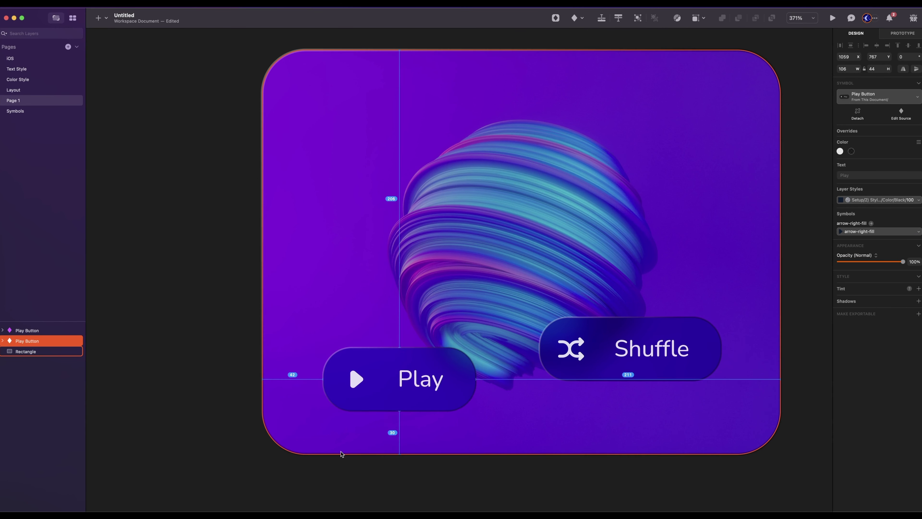
key(Up)
key(Up)
key(Left)
key(Left)
key(Left)
key(Left)
key(Left)
key(Left)
key(Left)
key(Left)
key(Left)
key(Left)
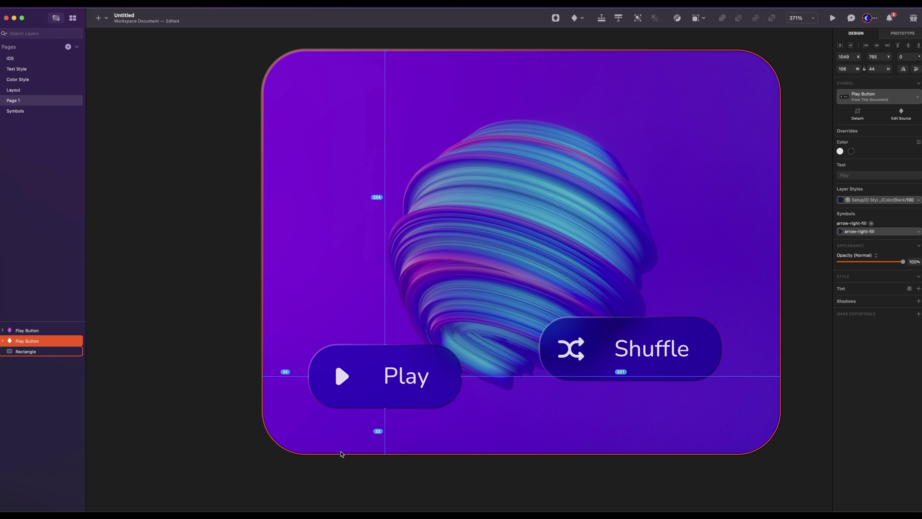
drag(621, 373, 636, 399)
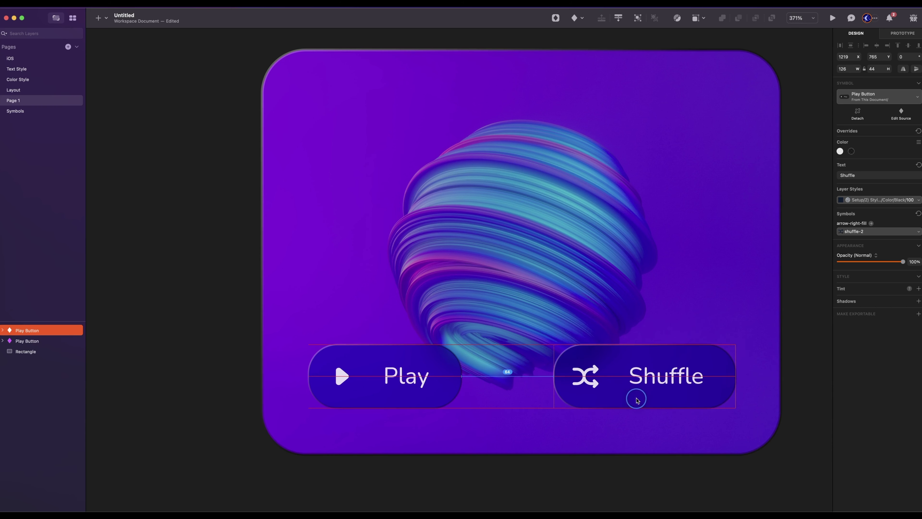
key(alt)
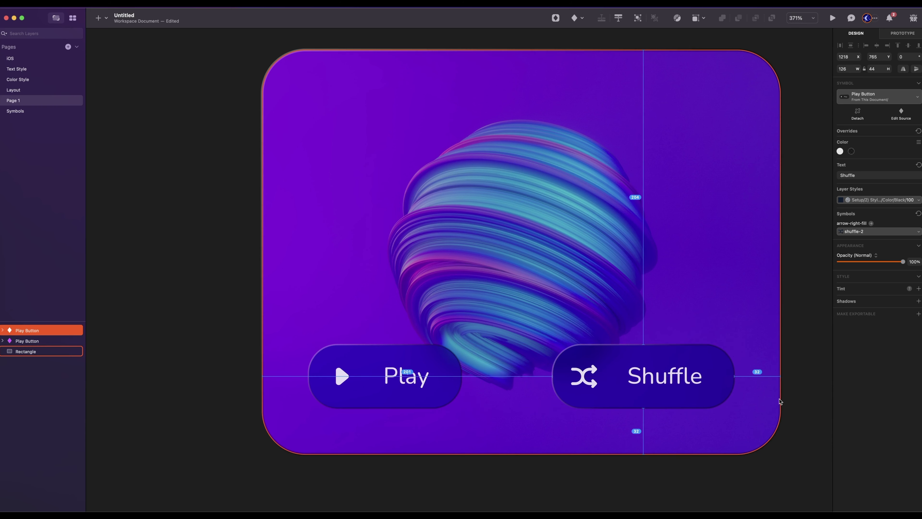
Step: Add a text box about 133 × 69 in the card's upper-left area reading My Favorite Songs
scroll(354, 324, down, 3)
key(t)
drag(324, 160, 474, 238)
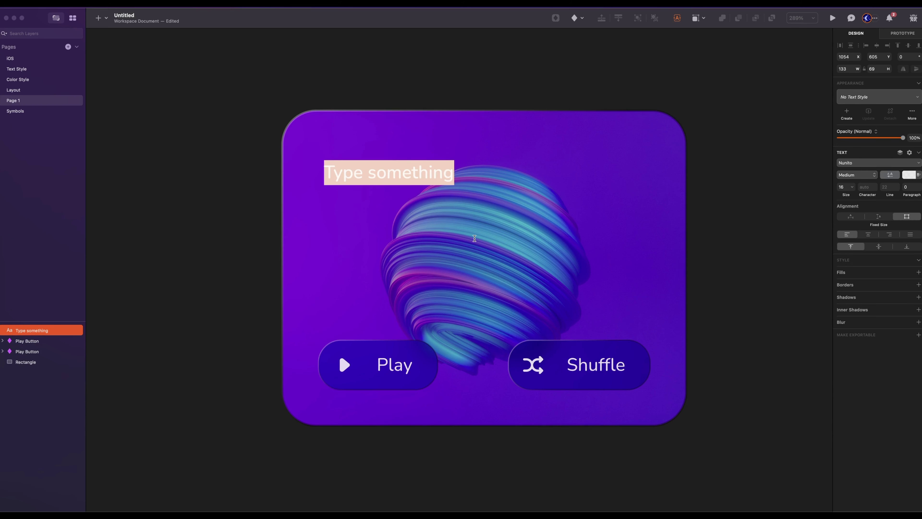
text(My Favorite Songs)
Step: Format the My Favorite Songs title as size 32, Bold, with Auto Height
key(super+a)
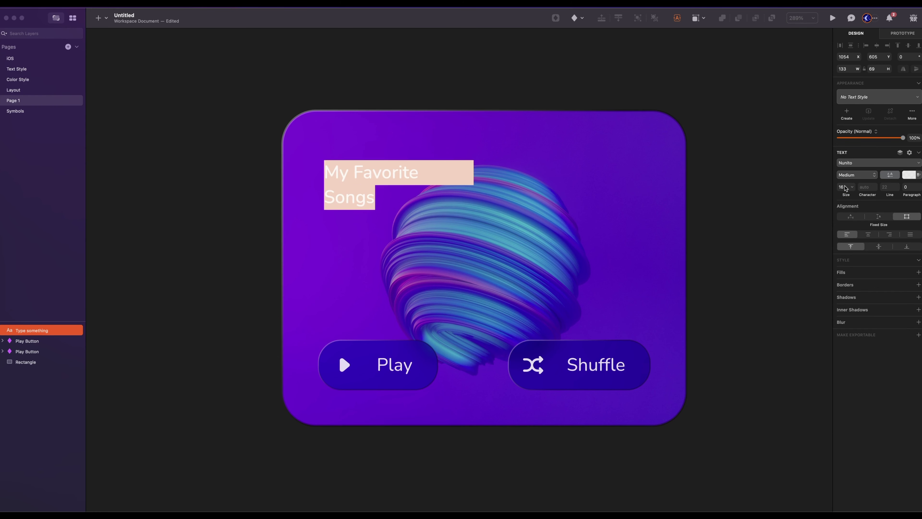
click(841, 186)
key(Return)
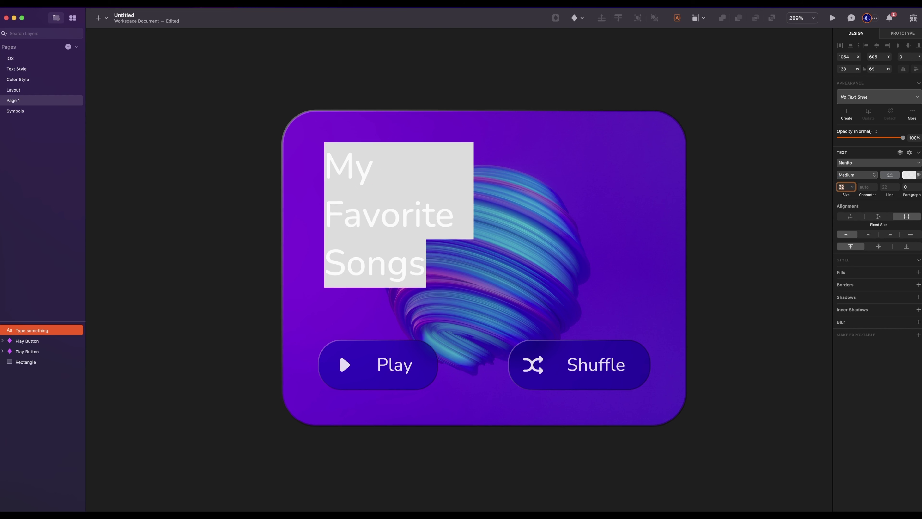
click(864, 171)
click(878, 221)
click(878, 217)
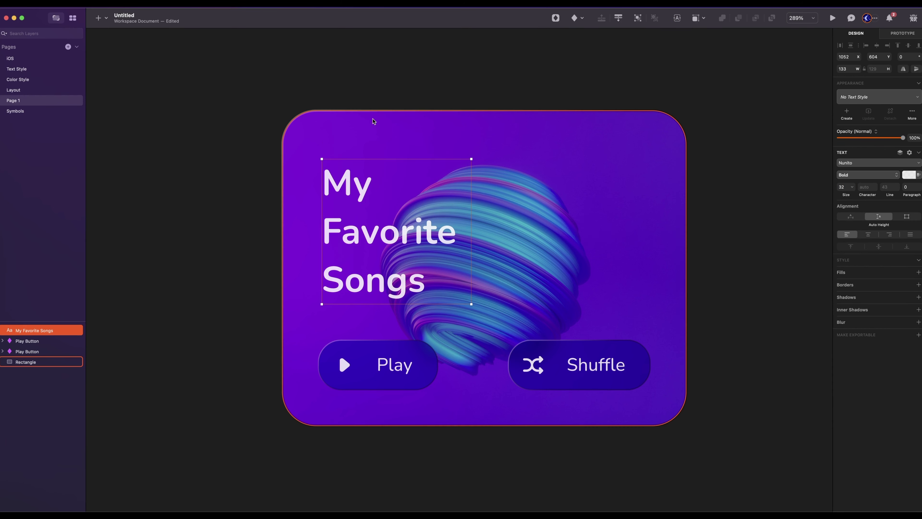
Step: Nudge the "My Favorite Songs" title up and slightly left on the card to X 1050, Y 593
key(Up)
key(Left)
key(Left)
key(Left)
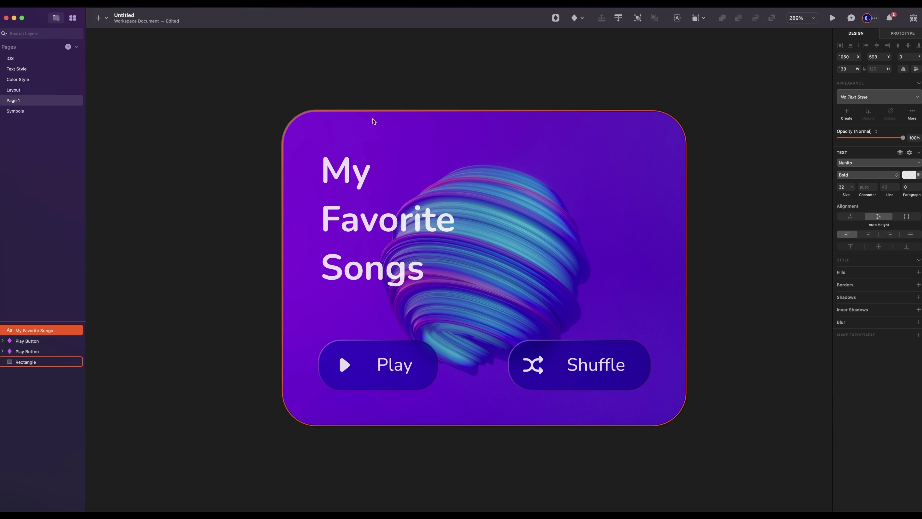
Step: Group the card's background, title and two buttons, and name the group "Top Cart"
drag(230, 74, 772, 466)
key(super+g)
double_click(39, 330)
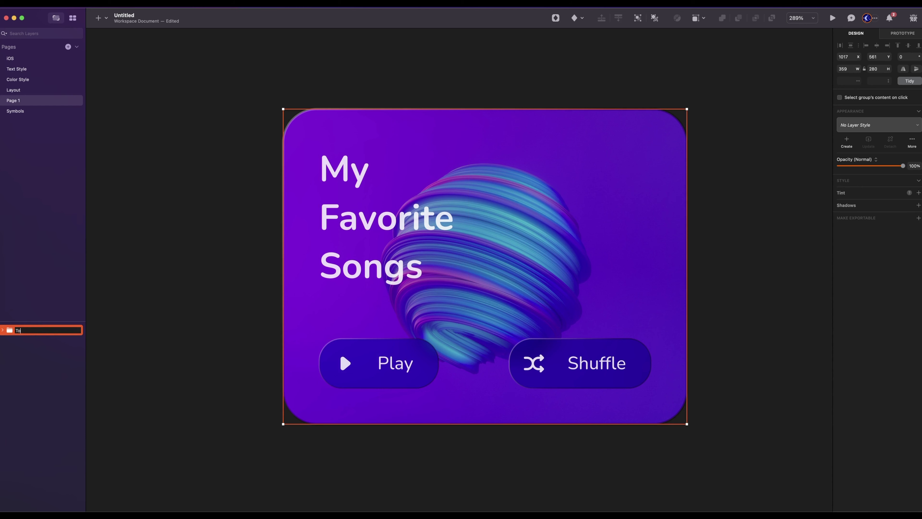
text(Top Cart)
click(204, 293)
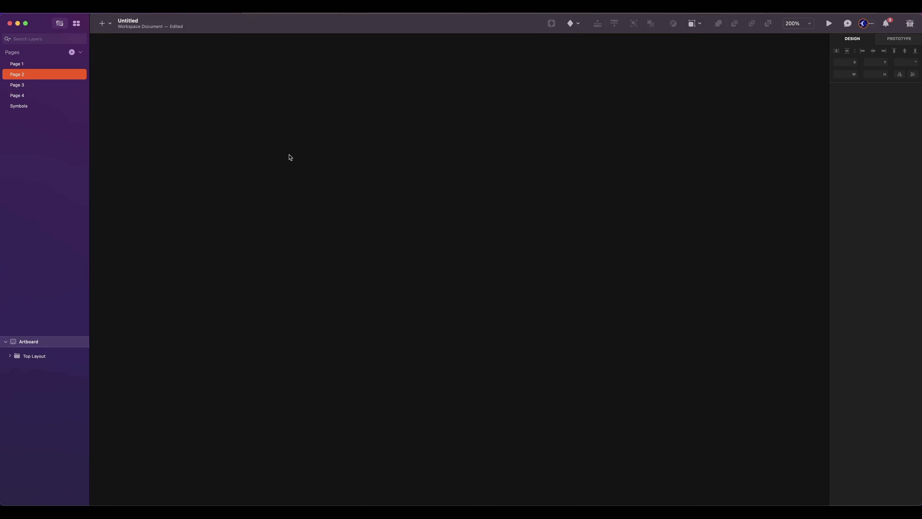
Step: Draw a rectangle in the empty canvas area and size it to 145 wide by 130 high
click(102, 24)
click(202, 47)
drag(297, 141, 549, 349)
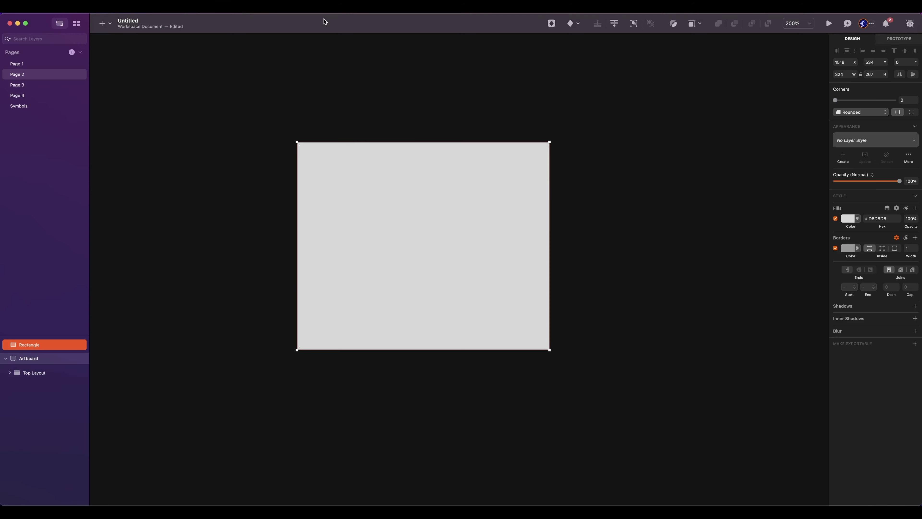
text(145)
key(Tab)
text(1)
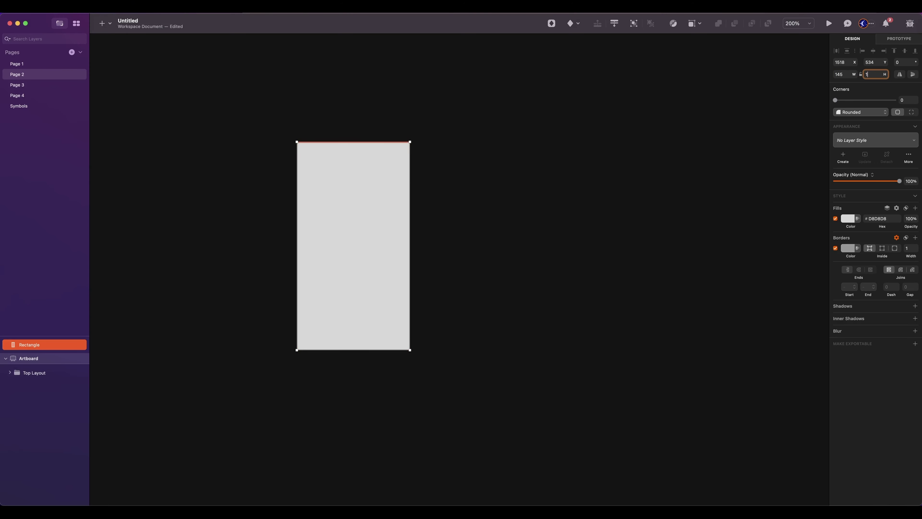
text(30)
key(Return)
Step: Round the rectangle's corners to 20 and give it a black 000000 fill with Overlay blending at 40% opacity
key(super+2)
drag(835, 99, 868, 100)
click(847, 219)
drag(840, 277, 837, 307)
click(905, 209)
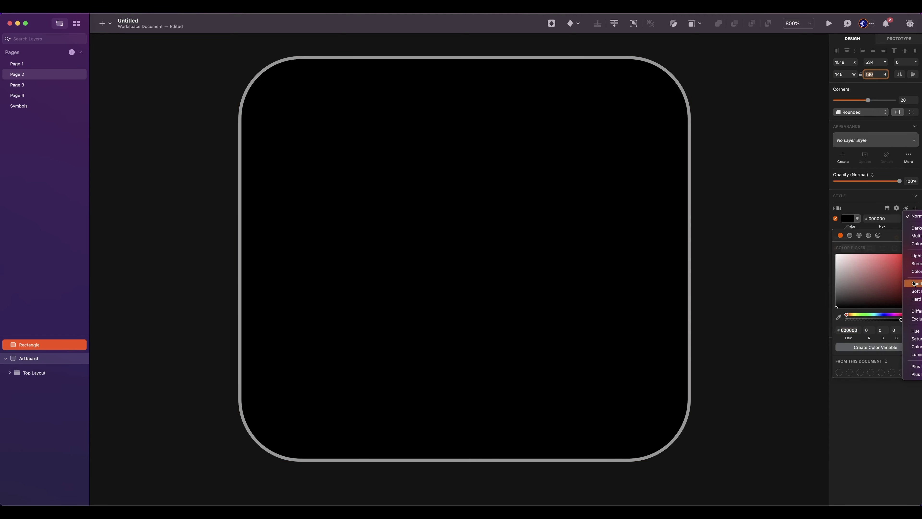
click(914, 283)
text(40)
key(Return)
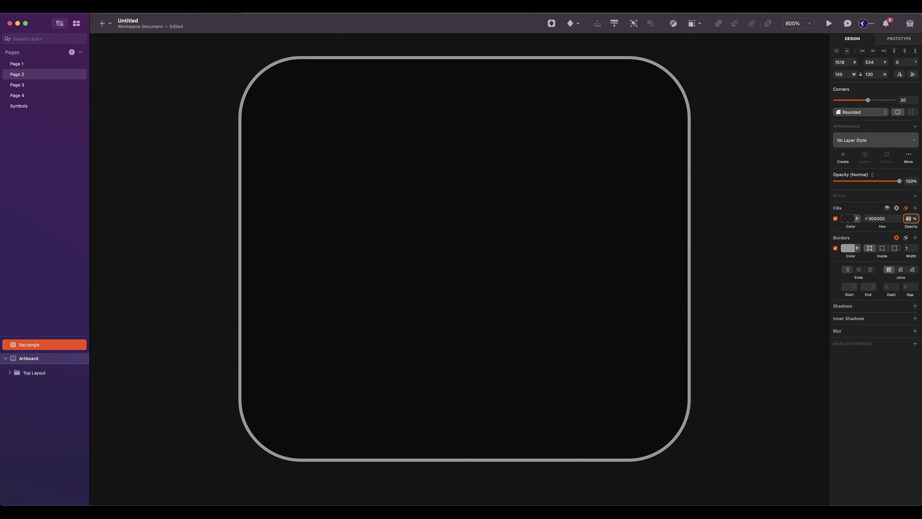
Step: Change the rectangle's border to a linear gradient running from white to black 000000
click(847, 248)
click(849, 264)
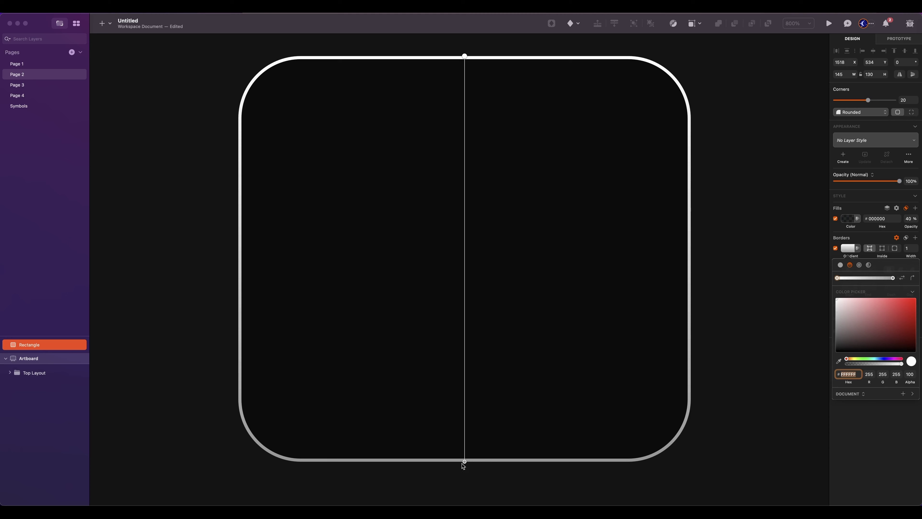
click(465, 461)
drag(836, 323, 814, 386)
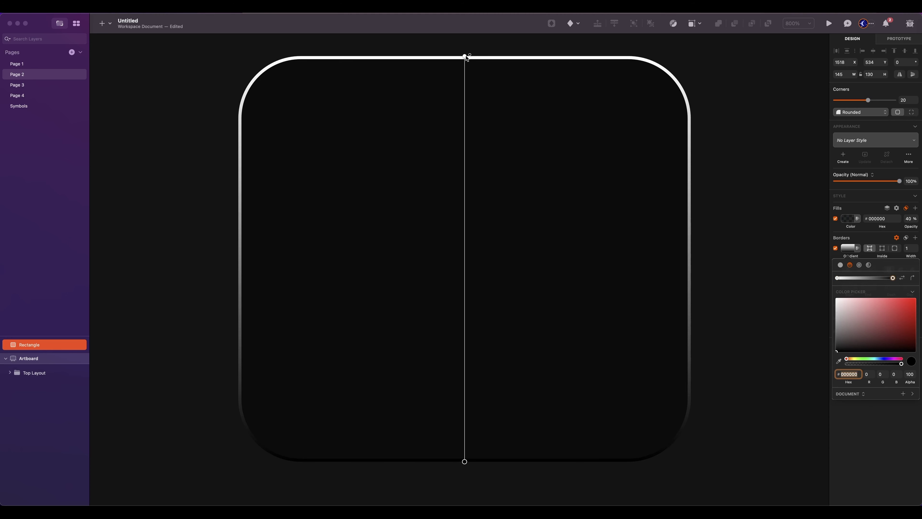
Step: Angle the border gradient from the rectangle's upper-left corner to its centre and lower its colour stop opacity
drag(465, 57, 269, 66)
drag(464, 461, 468, 269)
drag(901, 363, 854, 364)
click(837, 278)
Step: Draw a second rectangle inside the dark card and size it to 129 by 88
key(r)
mouse_move(298, 103)
mouse_down()
mouse_move(586, 237)
mouse_move(641, 294)
mouse_up()
key(alt+Tab)
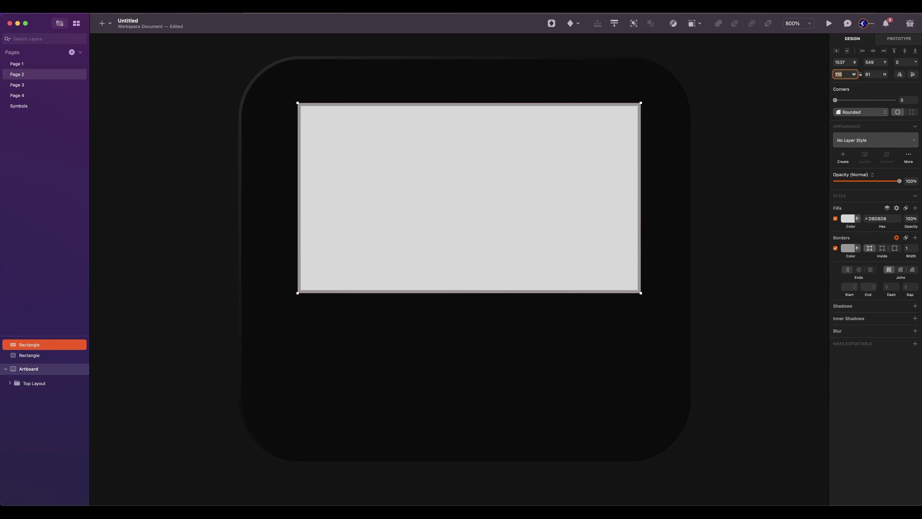
text(129)
key(Tab)
text(88)
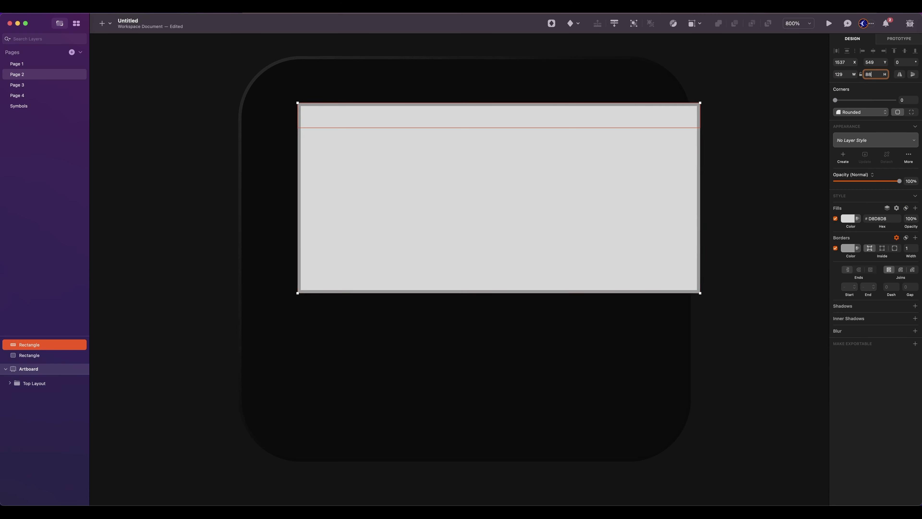
key(Return)
Step: Place the inner rectangle in the card's upper part at X 1526, Y 542 and round its corners to 12
drag(495, 234, 467, 217)
drag(835, 100, 865, 100)
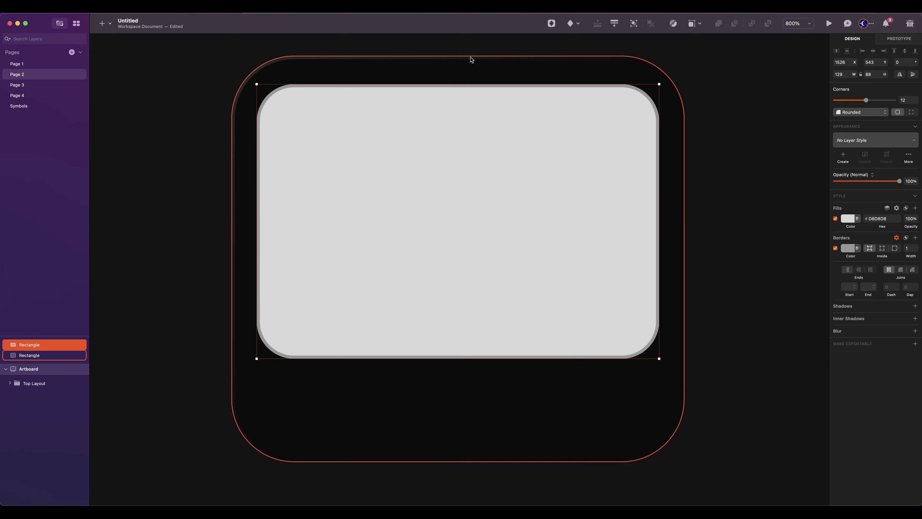
key(Up)
Step: Remove the inner rectangle's border and fill it with the purple image of the twisted blue sphere
key(b)
click(887, 239)
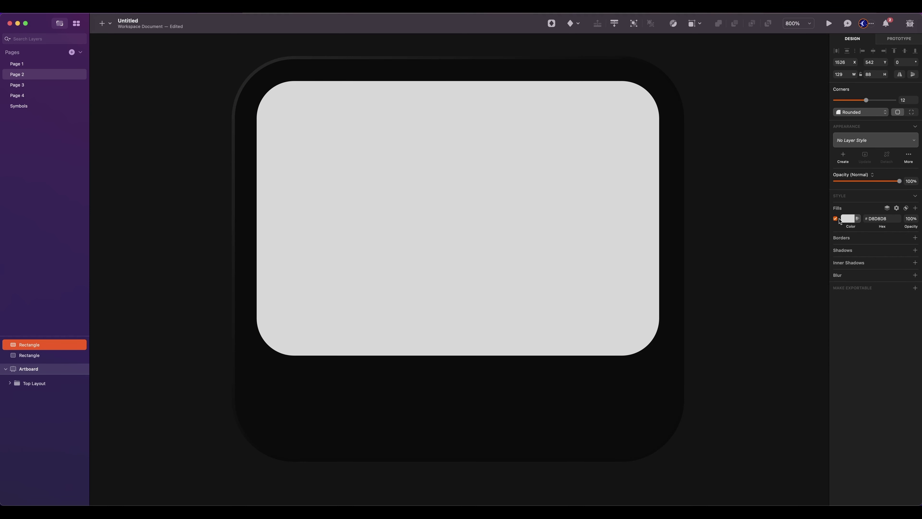
click(847, 219)
click(877, 235)
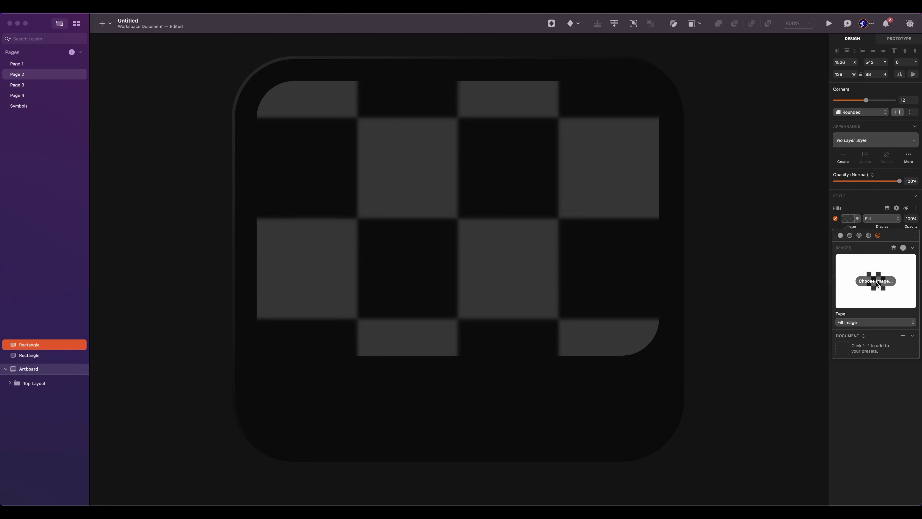
Step: Add a text layer reading "My Favorite Songs" below the image on the card
click(386, 421)
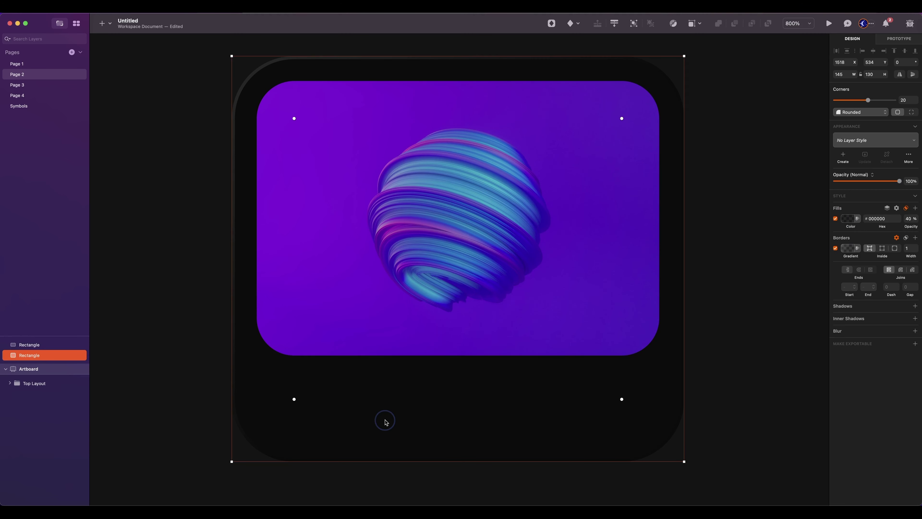
key(t)
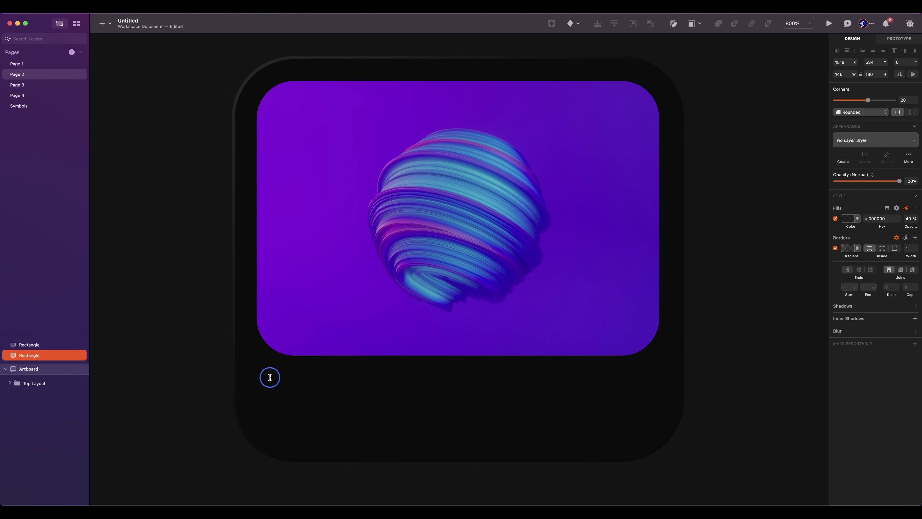
drag(268, 376, 502, 436)
scroll(502, 436, down, 2)
text(My Favorite Songs)
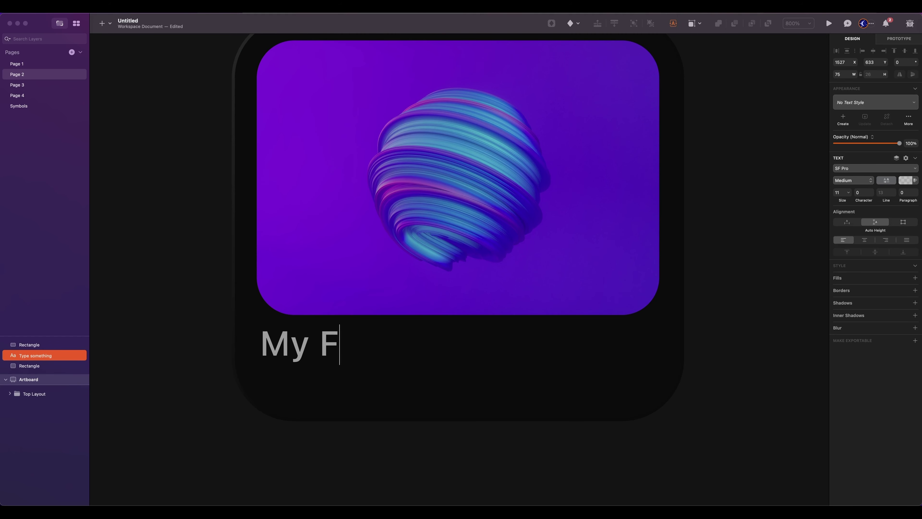
click(380, 440)
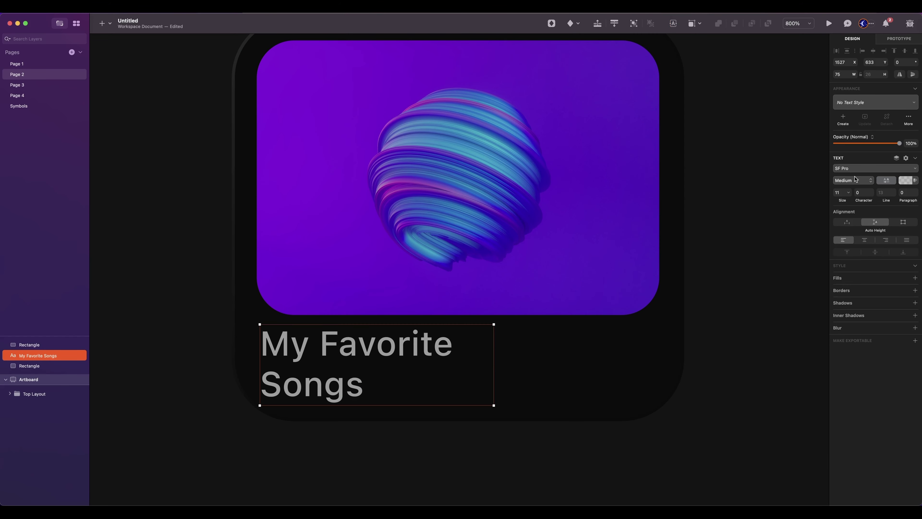
Step: Set the card title to Nunito at size 15 with auto width so it fits on one line
click(857, 169)
click(842, 192)
text(1)
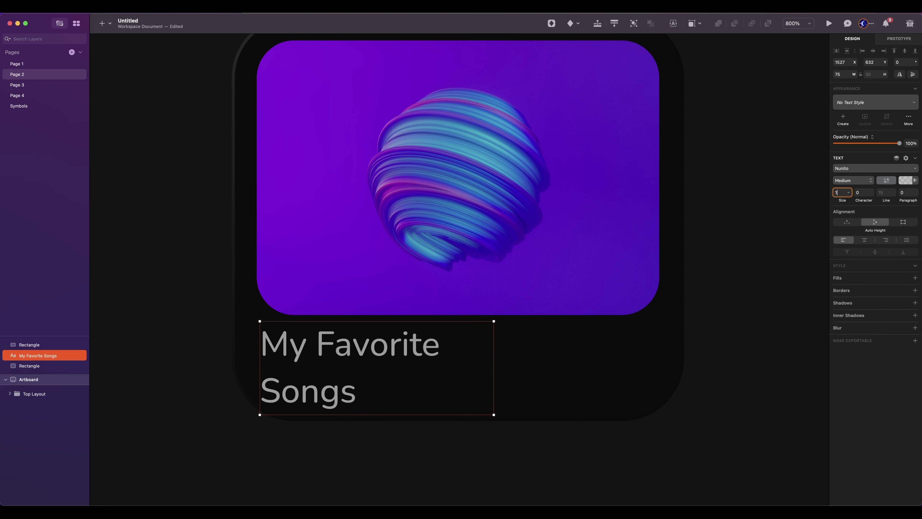
text(5)
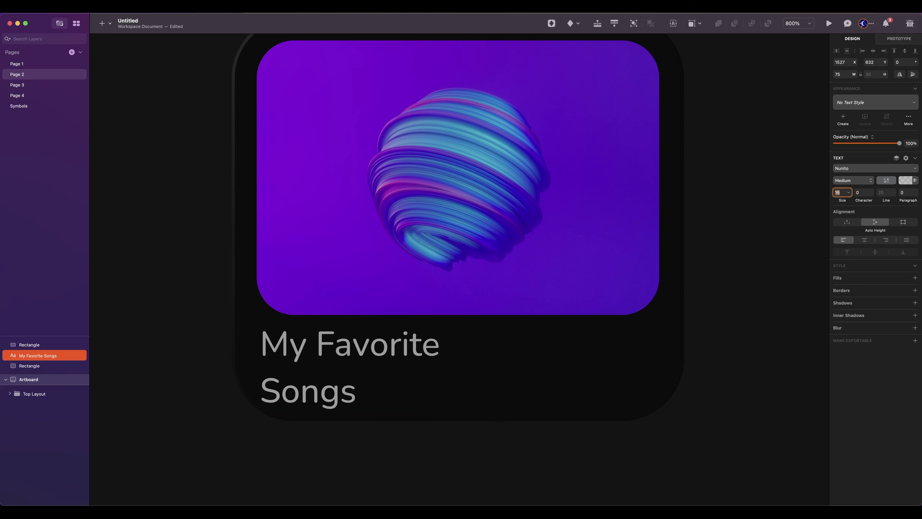
key(Return)
click(848, 222)
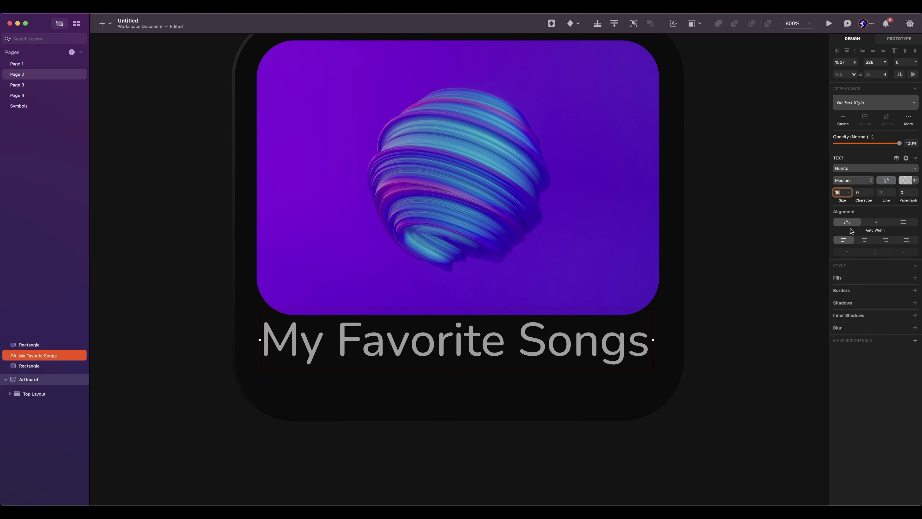
Step: Set the title's white colour to 82% alpha and move the title below the image to X 1526, Y 638
click(906, 180)
click(910, 279)
text(80)
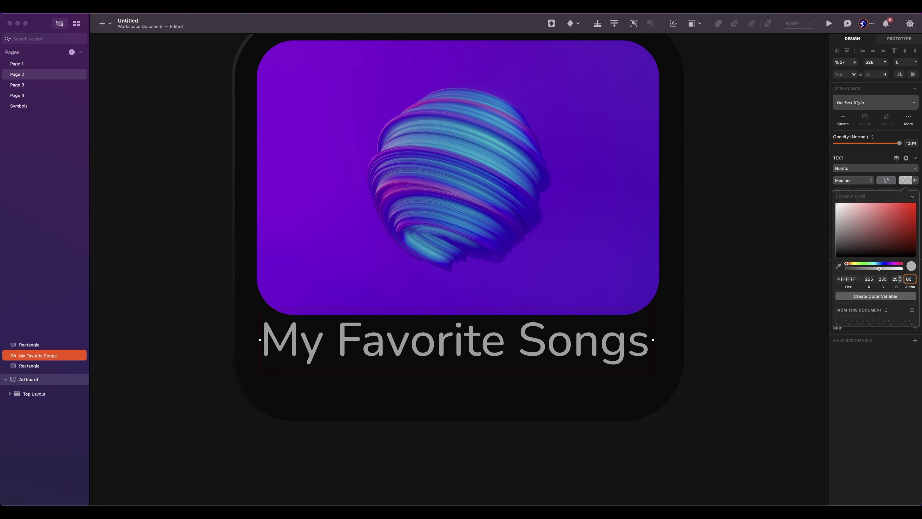
drag(400, 350, 390, 370)
drag(449, 349, 449, 358)
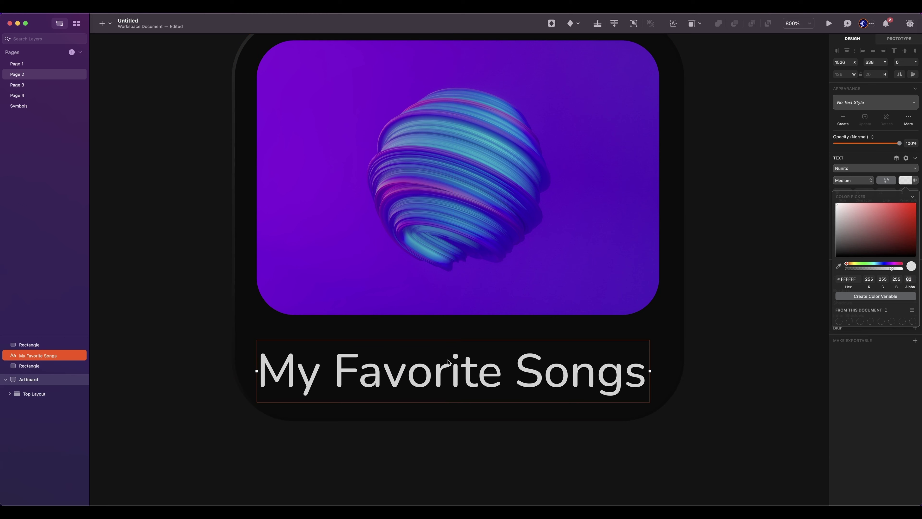
Step: Set the dark card background's height to 132 and check the title's spacing to its edges
click(450, 419)
scroll(450, 420, up, 2)
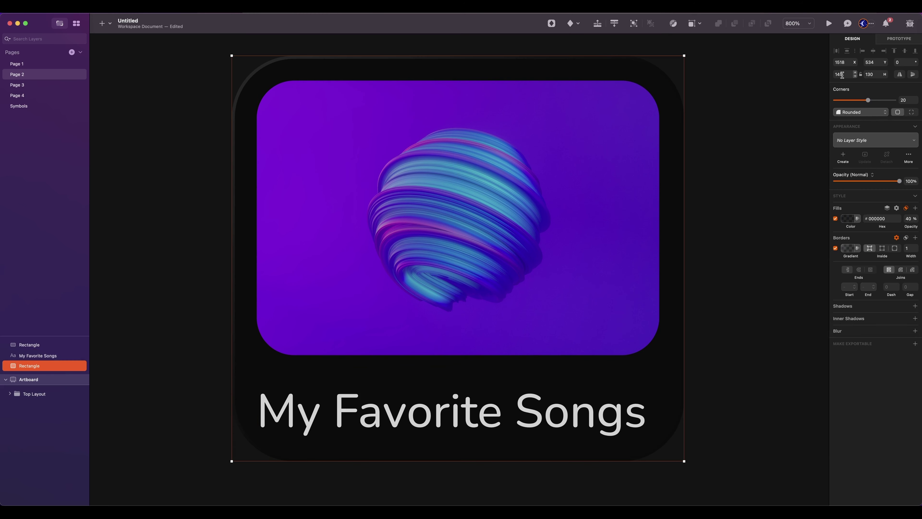
click(873, 74)
key(Up)
key(Up)
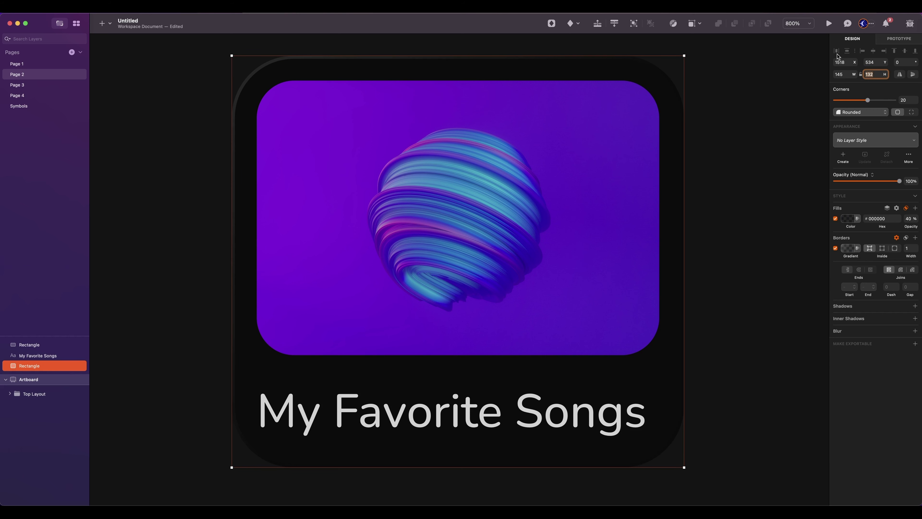
click(412, 414)
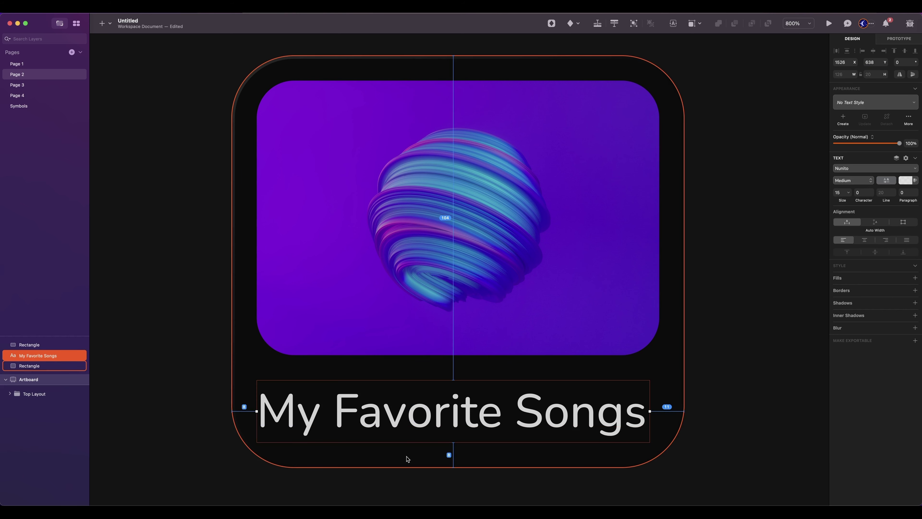
Step: Group the image, title and card background, and name the group "Medium Layout"
scroll(416, 345, up, 1)
drag(185, 51, 739, 420)
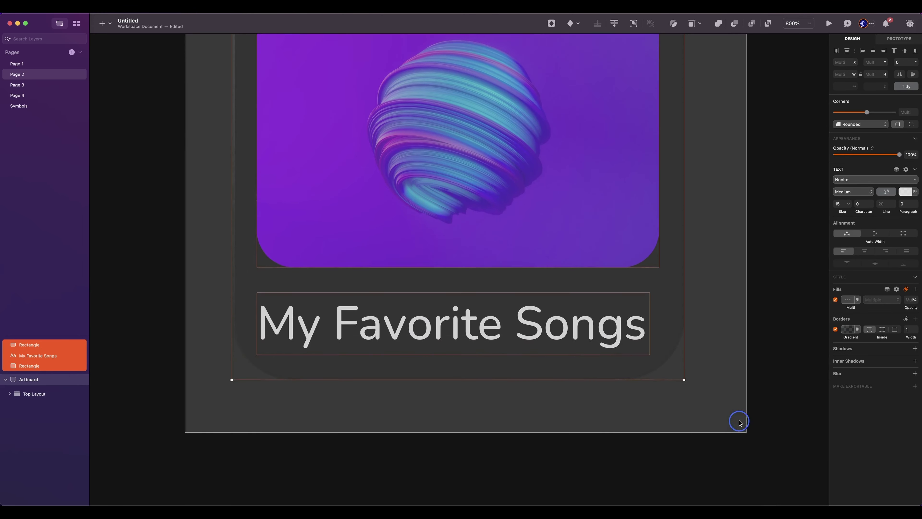
key(super+g)
double_click(34, 345)
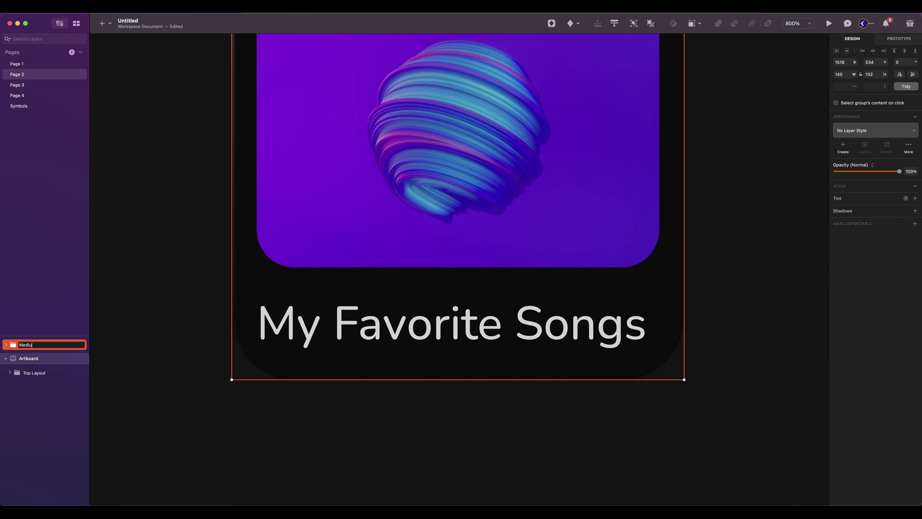
text(Medium Layout)
key(Return)
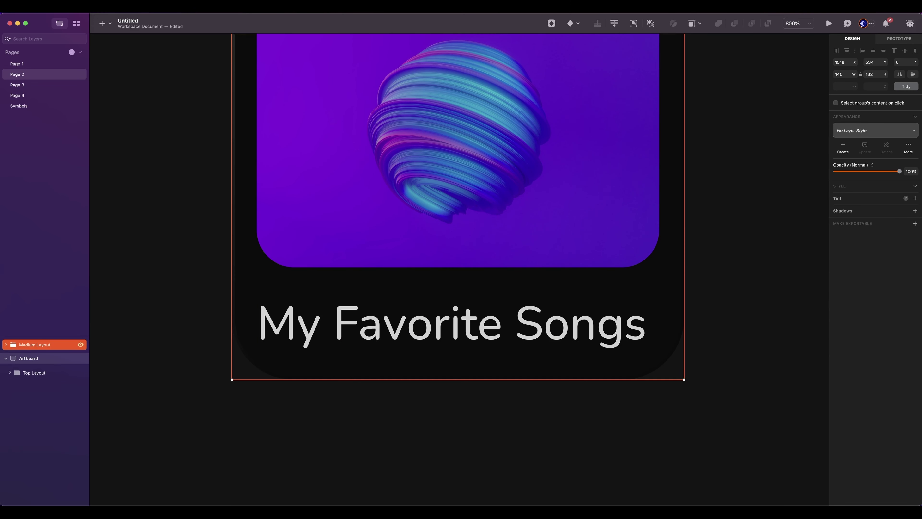
Step: Duplicate the Medium Layout card beside the original, leaving a gap of about 17
key(super+minus)
drag(345, 320, 609, 321)
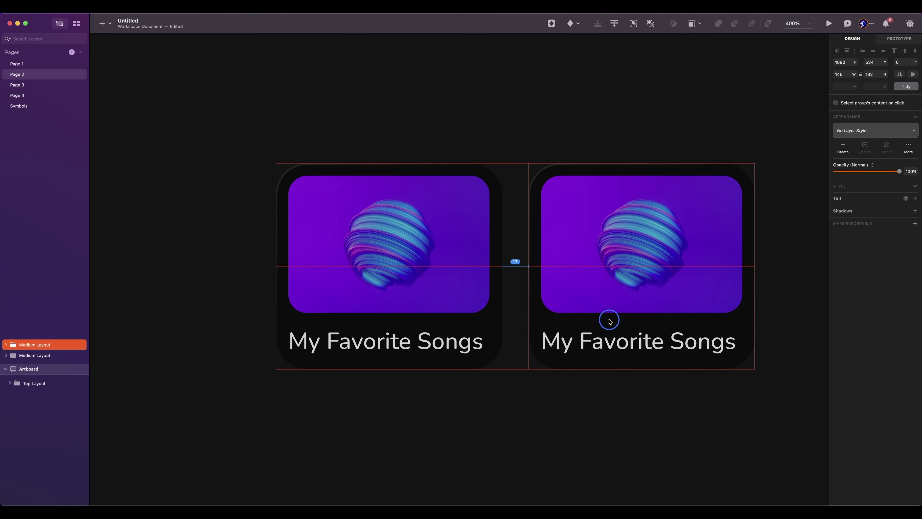
scroll(473, 340, right, 8)
key(Escape)
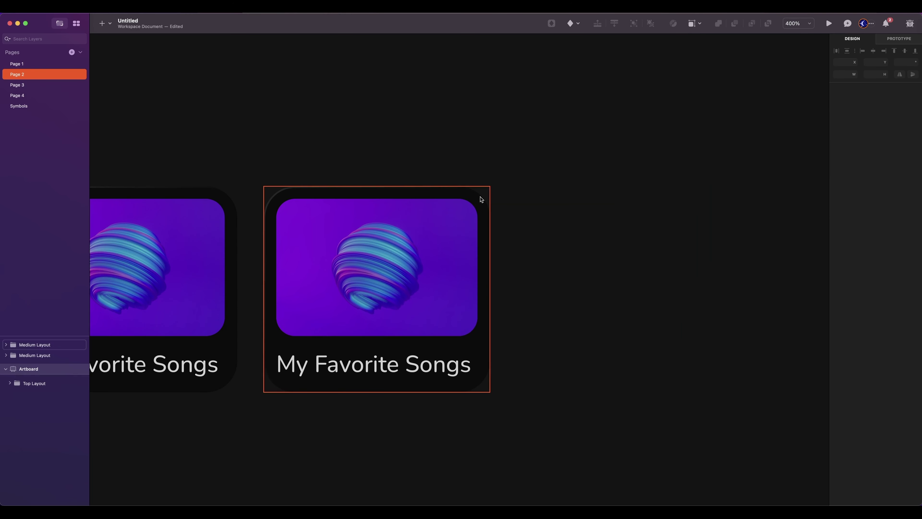
Step: Create an artboard beside the duplicated card and move the duplicate into it
key(a)
drag(508, 163, 808, 417)
click(416, 294)
drag(416, 295, 697, 291)
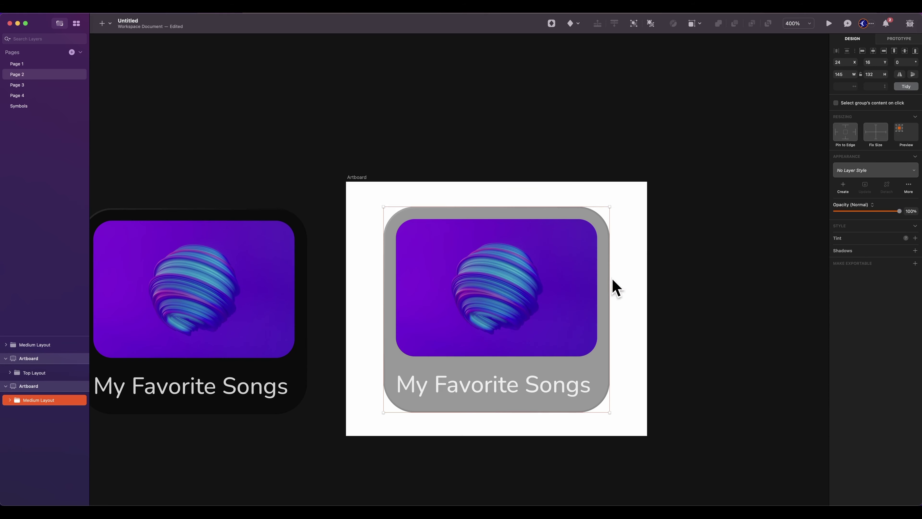
Step: Test widening the card in the artboard to examine how its image, title and background respond to resizing
drag(609, 279, 642, 290)
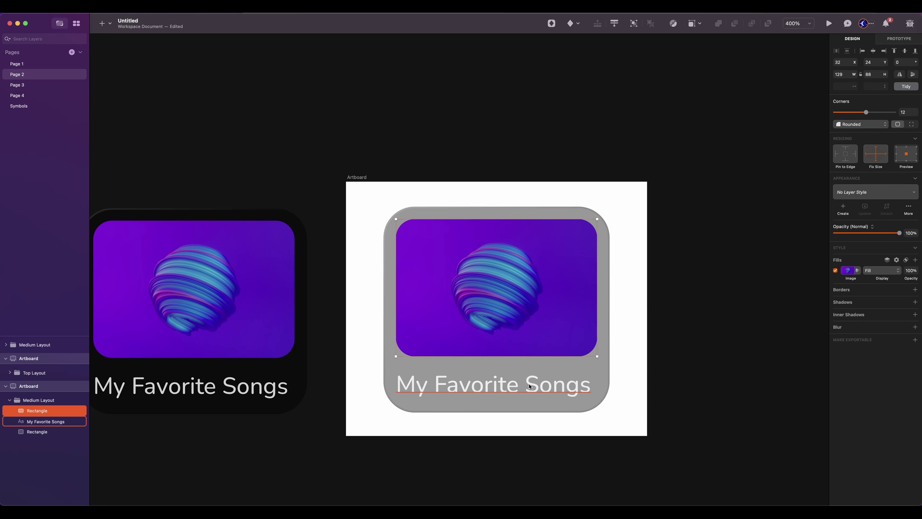
click(551, 388)
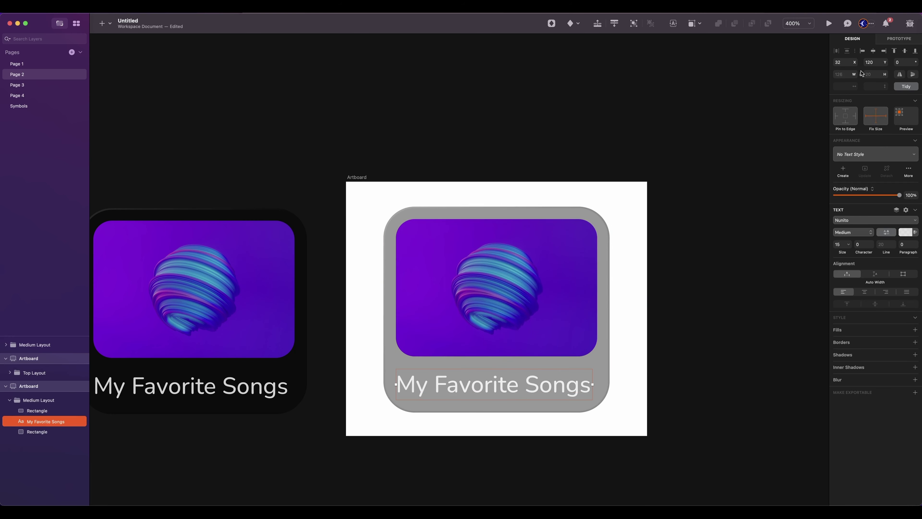
click(397, 212)
drag(608, 311, 629, 315)
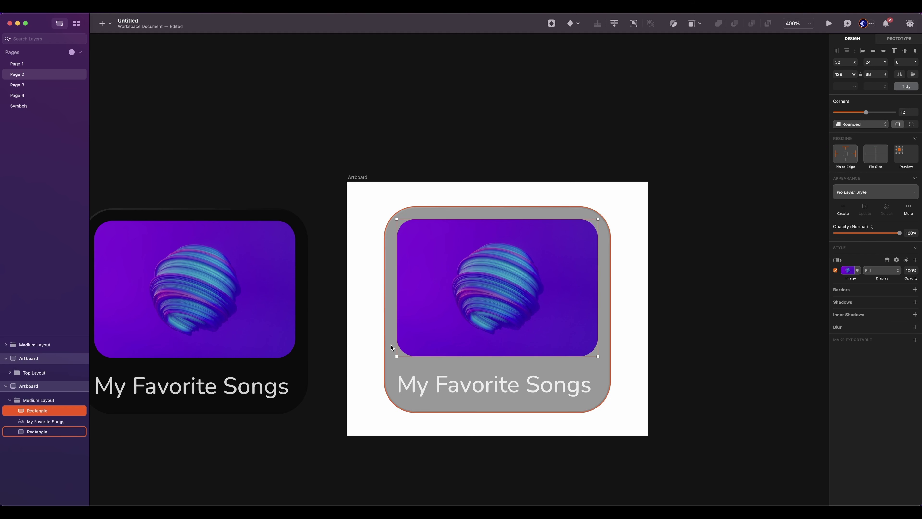
Step: Pin the title text to the left and bottom edges of the card
mouse_move(401, 225)
key(Tab)
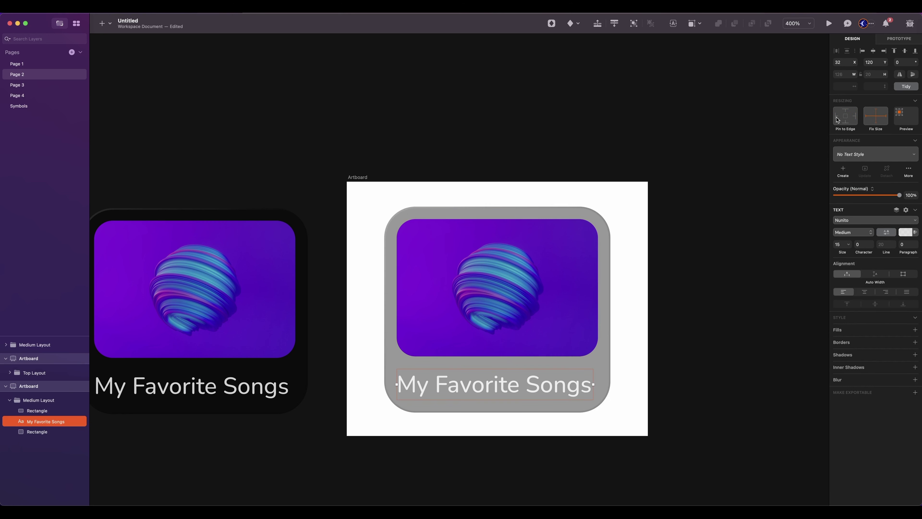
click(836, 117)
click(845, 122)
Step: Enlarge the card to 168 by 162 and add a copy of the title line above the original
drag(610, 310, 646, 312)
drag(461, 373, 462, 416)
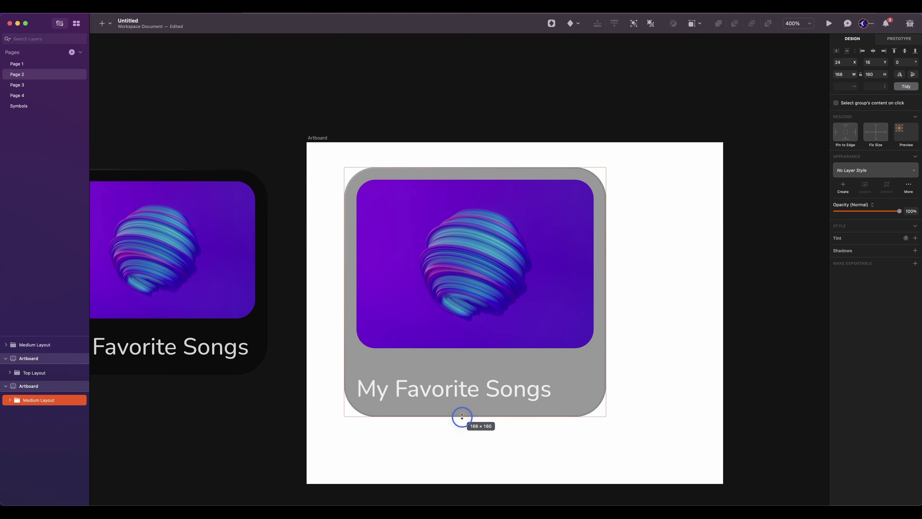
drag(462, 396, 462, 396)
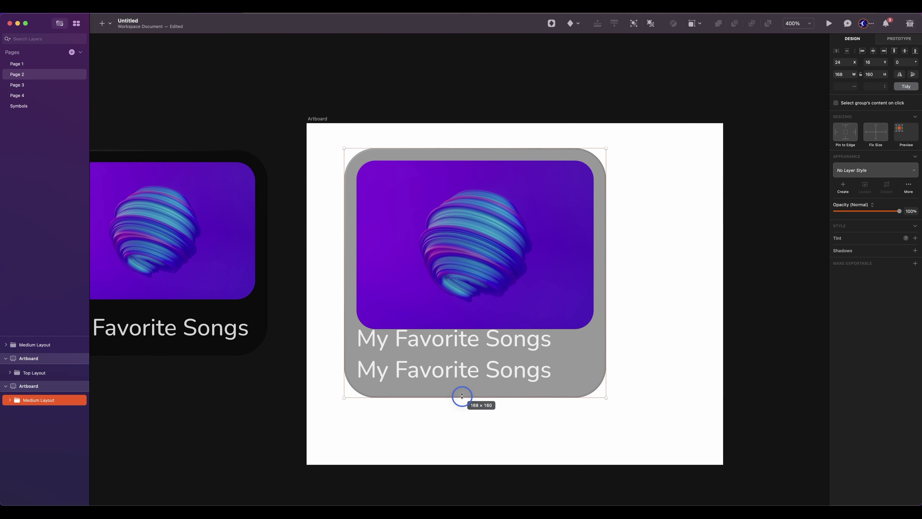
drag(461, 396, 462, 401)
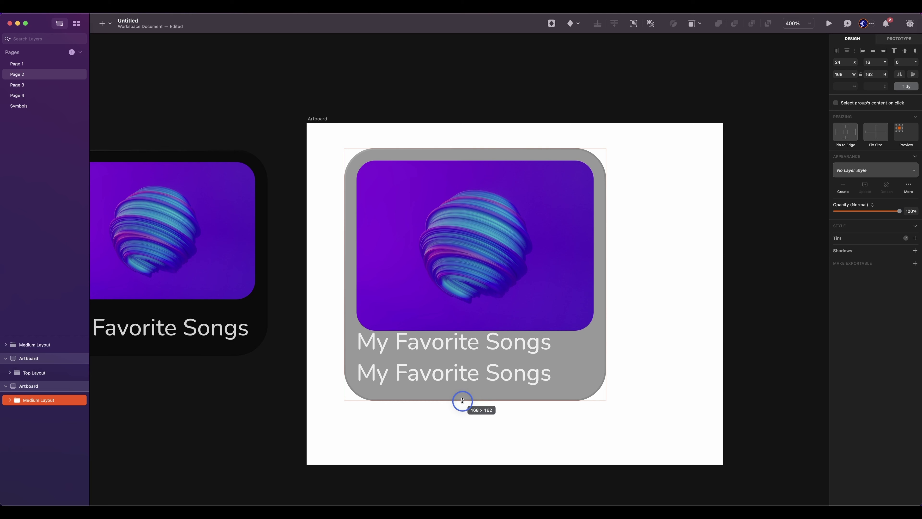
Step: Replace the card's upper text line with "Cozy" and the lower line with "Beyonce"
super+click(426, 374)
key(alt)
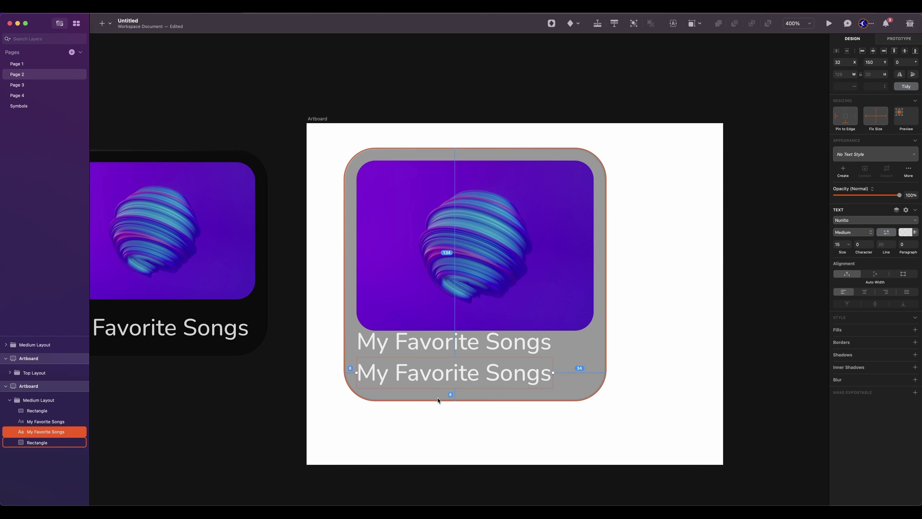
double_click(541, 345)
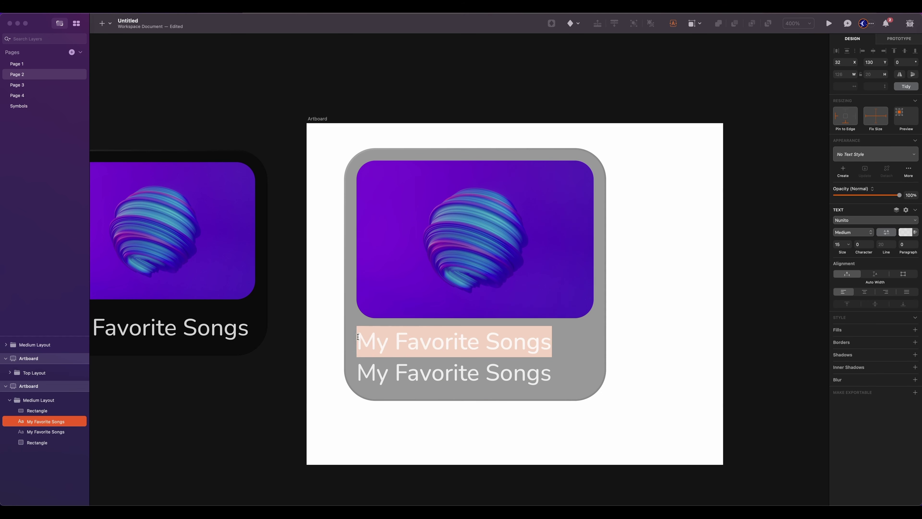
text(Cozy)
key(Escape)
key(Tab)
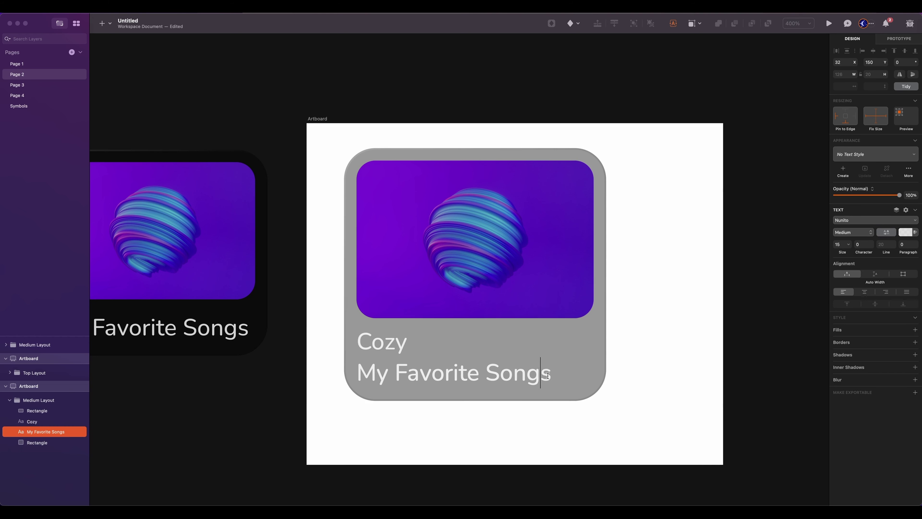
key(Return)
text(Beyonce)
click(397, 391)
Step: Set the "Beyonce" text to size 13 and its colour alpha to 60
double_click(426, 375)
scroll(425, 375, down, 1)
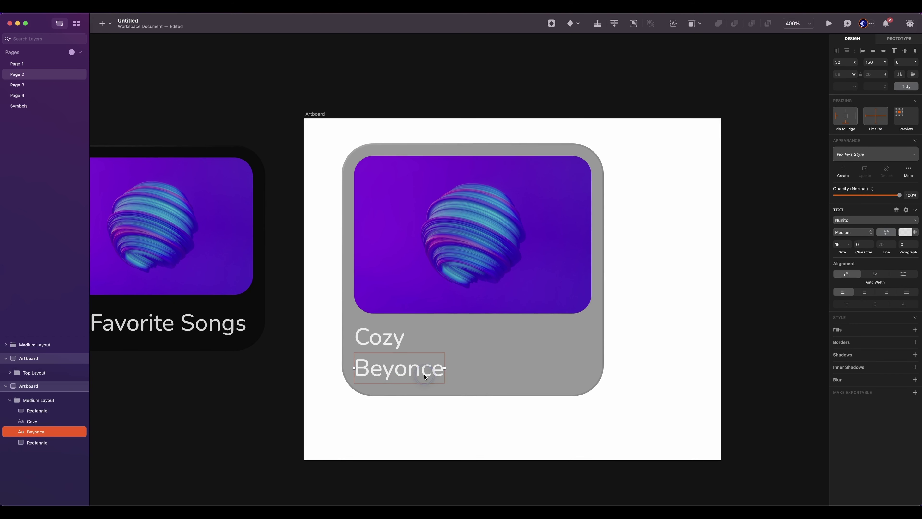
double_click(426, 374)
double_click(441, 371)
click(840, 244)
text(13)
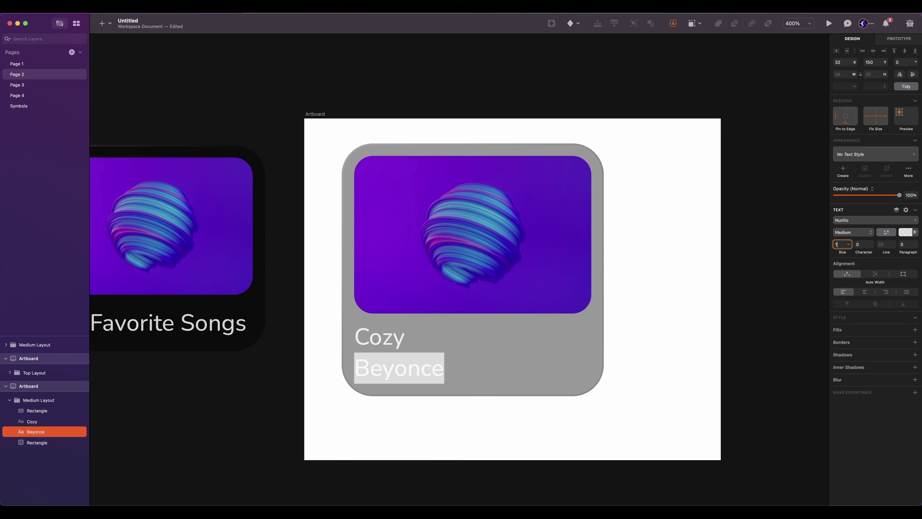
key(Return)
click(905, 233)
click(908, 330)
text(60)
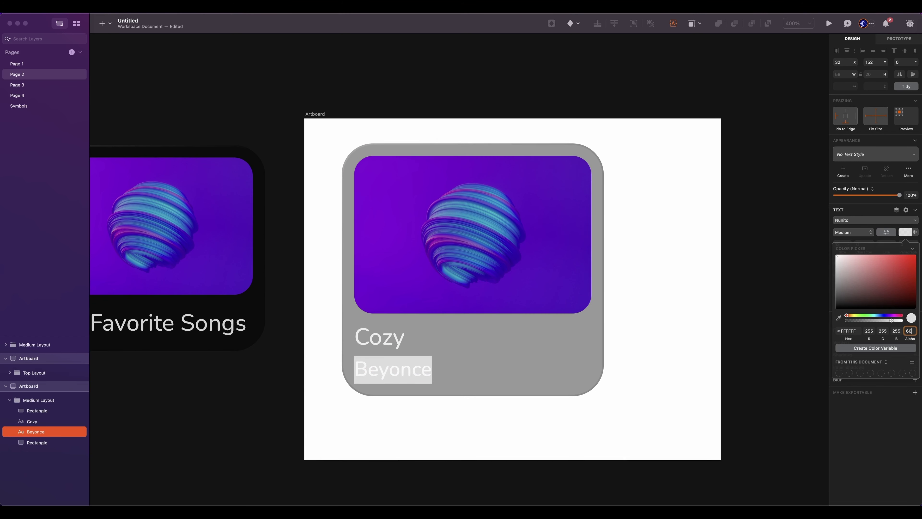
key(Return)
Step: Move the "Cozy" text down by 2 and adjust the image height to leave a gap of 8 between them
click(385, 339)
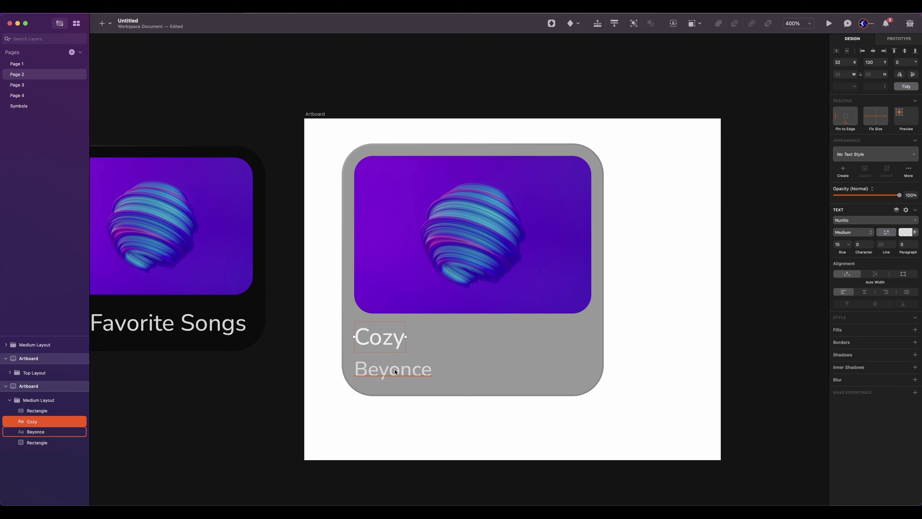
key(Down)
key(Down)
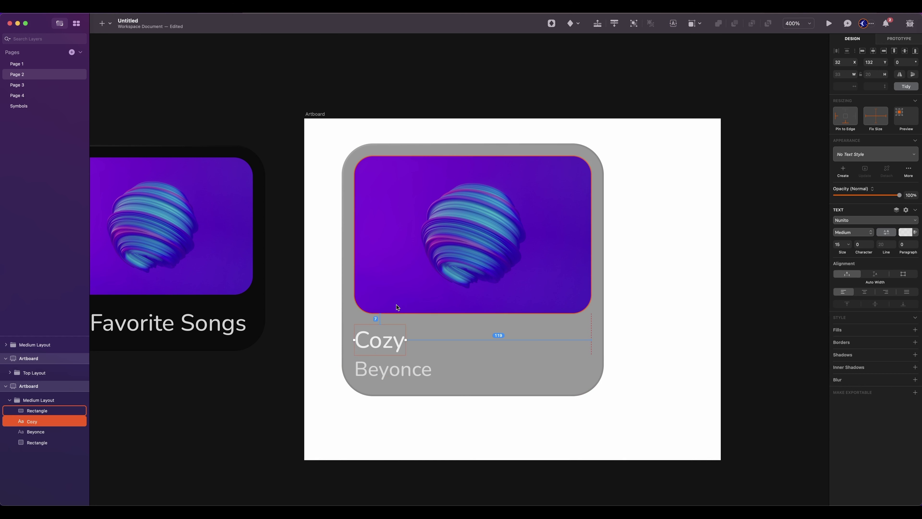
click(397, 307)
click(397, 307)
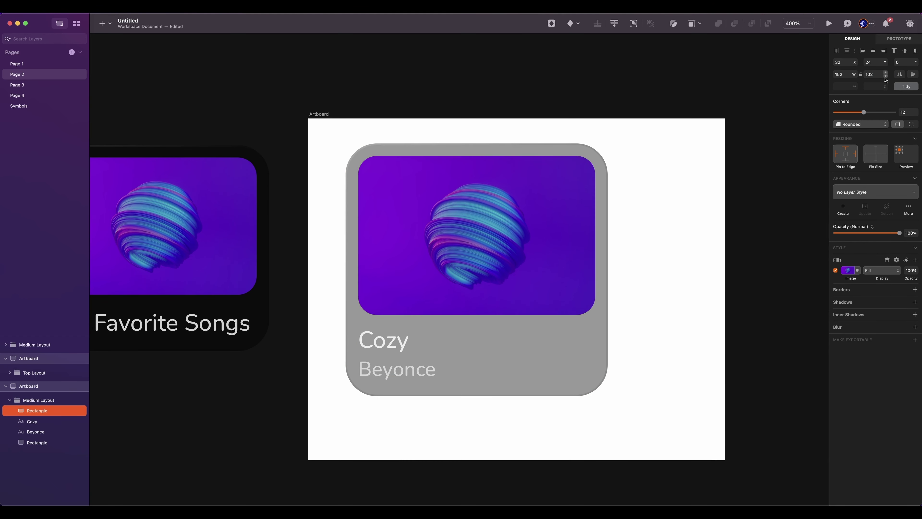
click(381, 341)
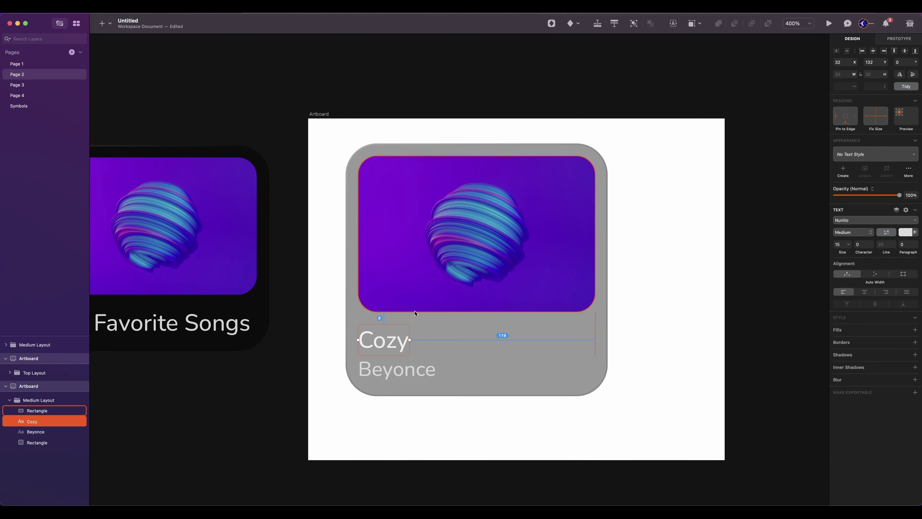
click(396, 373)
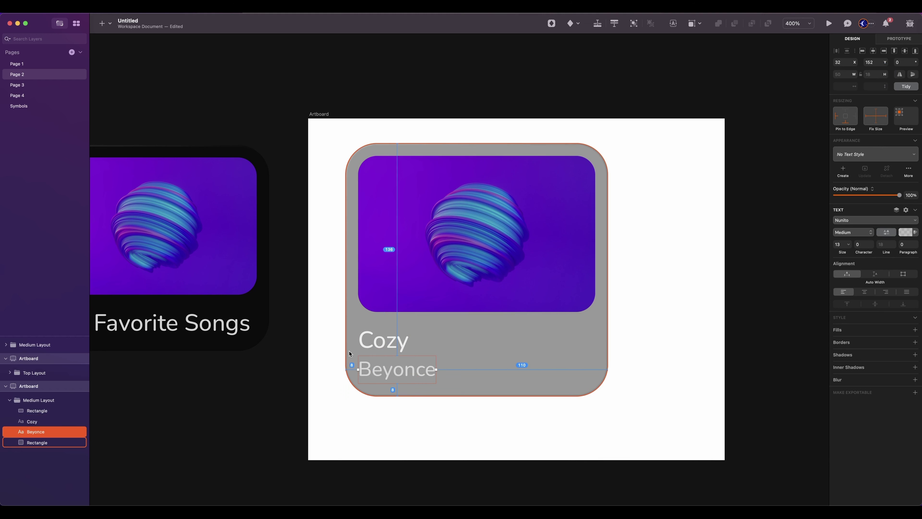
Step: Place the Play Button over the image's lower right corner and change its circle's gradient to a semi-transparent solid white fill
click(524, 433)
drag(654, 378, 516, 292)
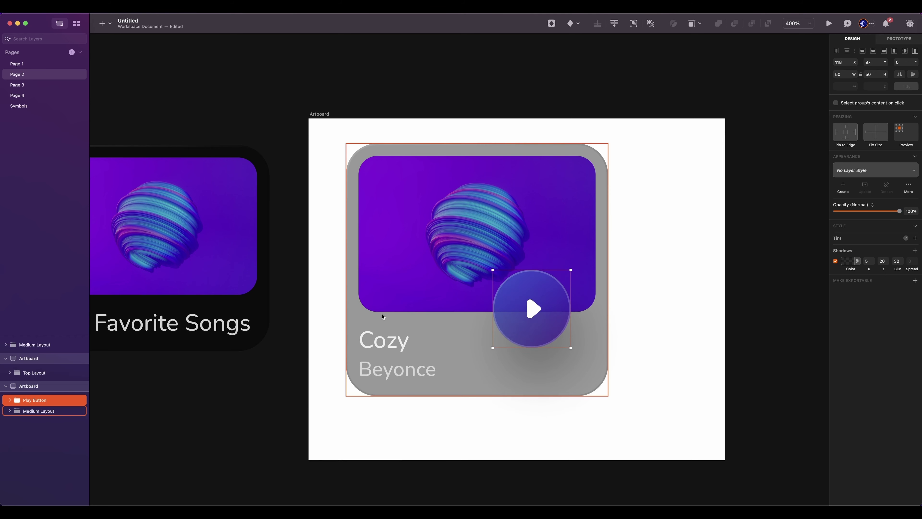
double_click(515, 327)
scroll(523, 319, left, 1)
click(846, 234)
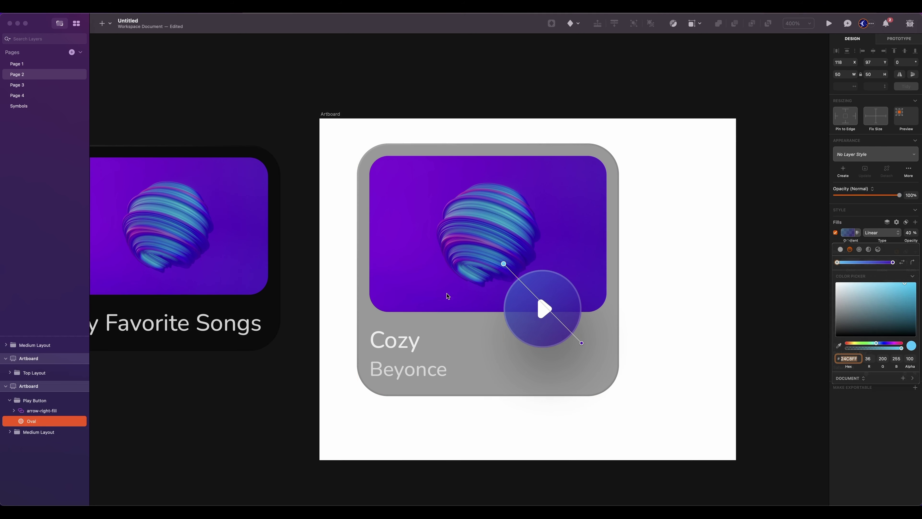
click(841, 249)
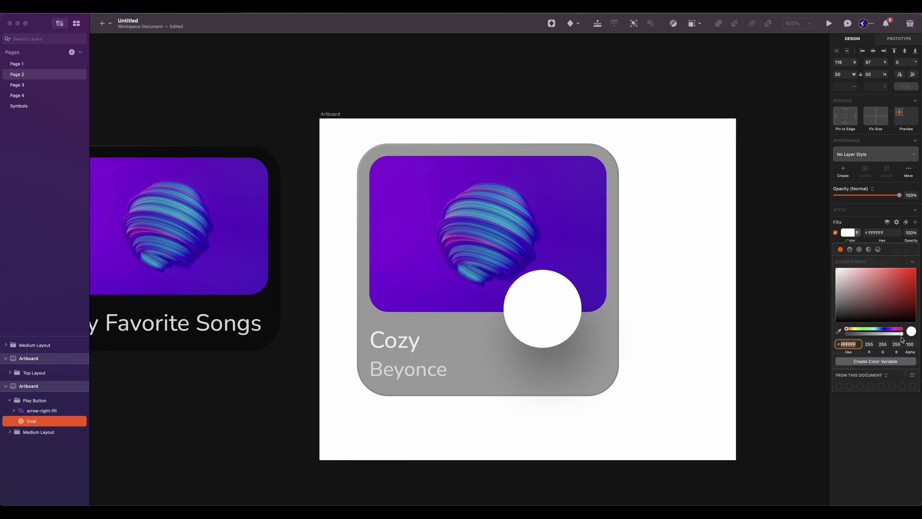
drag(901, 334, 873, 334)
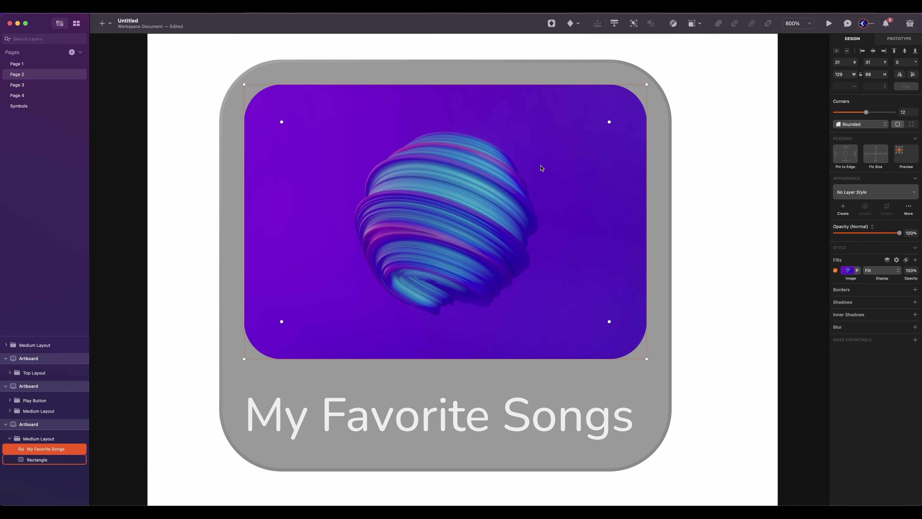
Step: Delete the image from the newest card copy and change its title to "Doja Cat"
key(Delete)
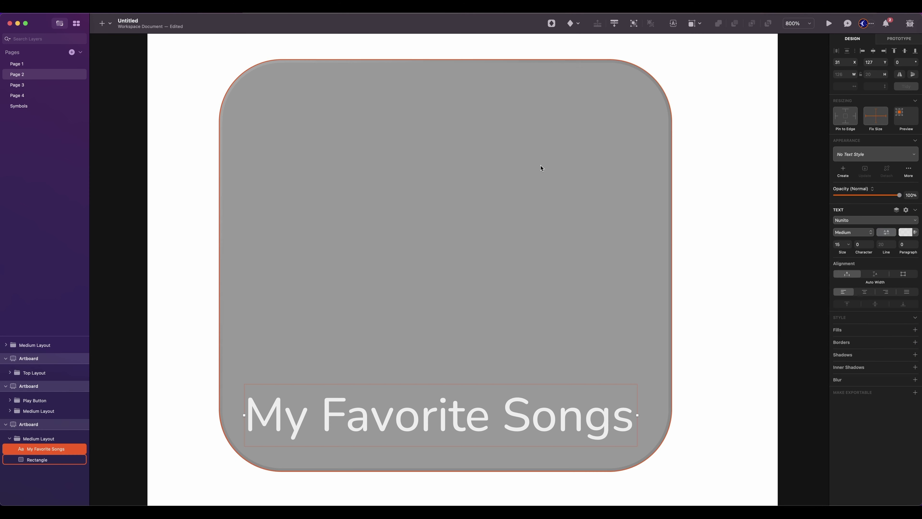
double_click(568, 416)
key(BackSpace)
key(BackSpace)
key(BackSpace)
key(BackSpace)
key(BackSpace)
key(BackSpace)
key(BackSpace)
key(BackSpace)
key(BackSpace)
key(BackSpace)
key(BackSpace)
key(BackSpace)
key(BackSpace)
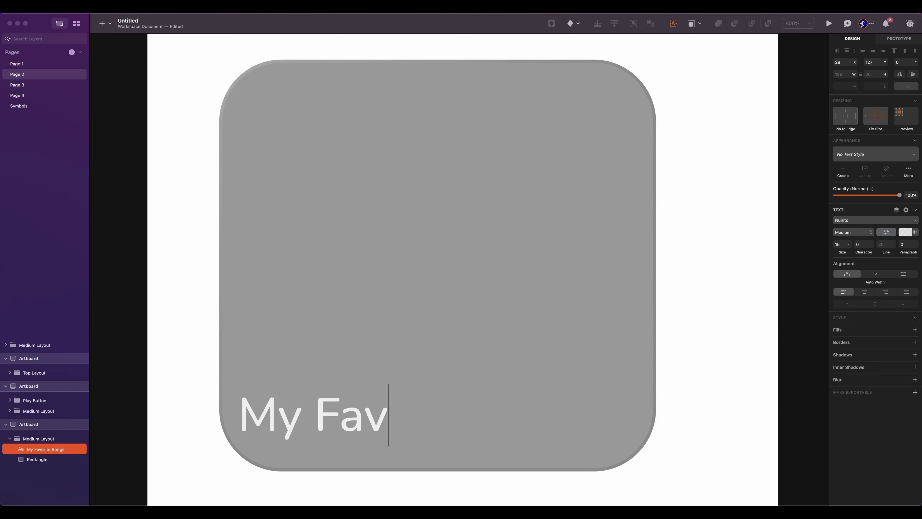
text(Doja Cat)
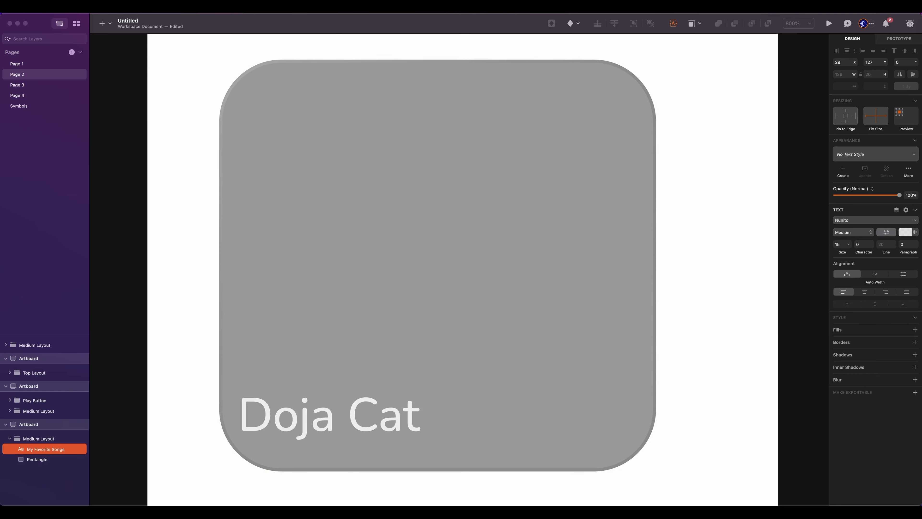
Step: Narrow the card background to 90 and draw an 80 by 80 circle 5 inside its top and side edges
drag(662, 306, 506, 309)
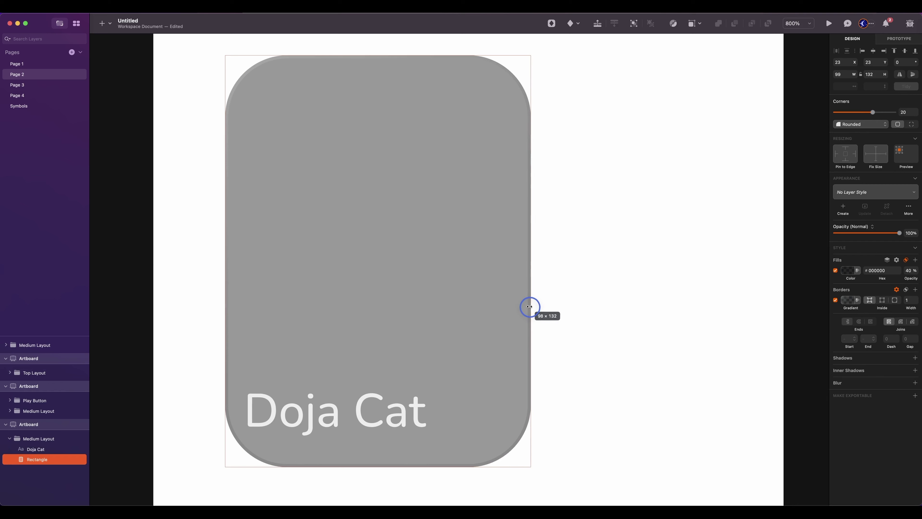
key(o)
drag(278, 98, 518, 349)
drag(411, 225, 376, 170)
click(840, 74)
text(80)
key(Return)
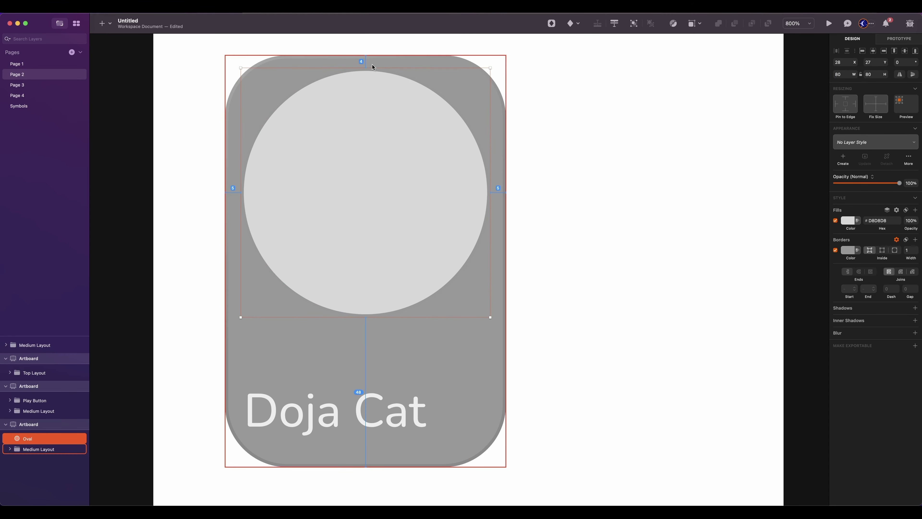
key(Down)
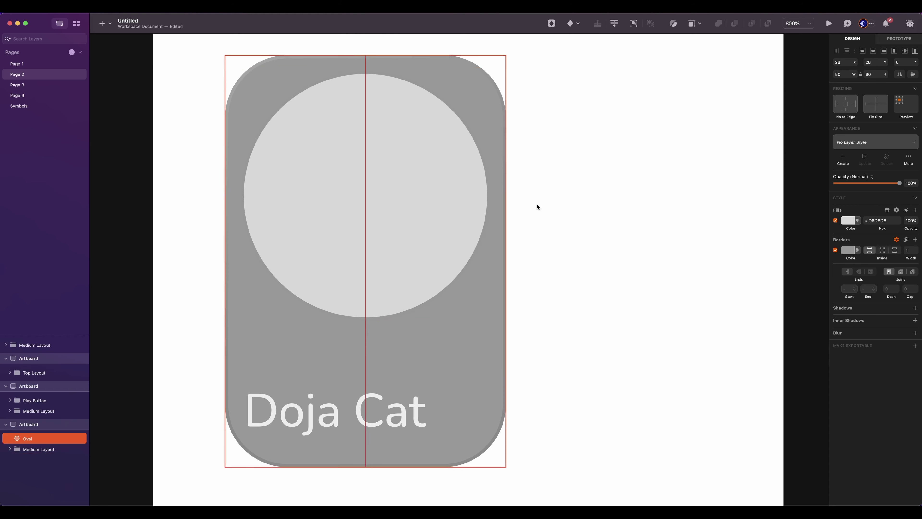
Step: Remove the circle's border and fill it with the Doja Cat portrait image
click(836, 250)
click(848, 220)
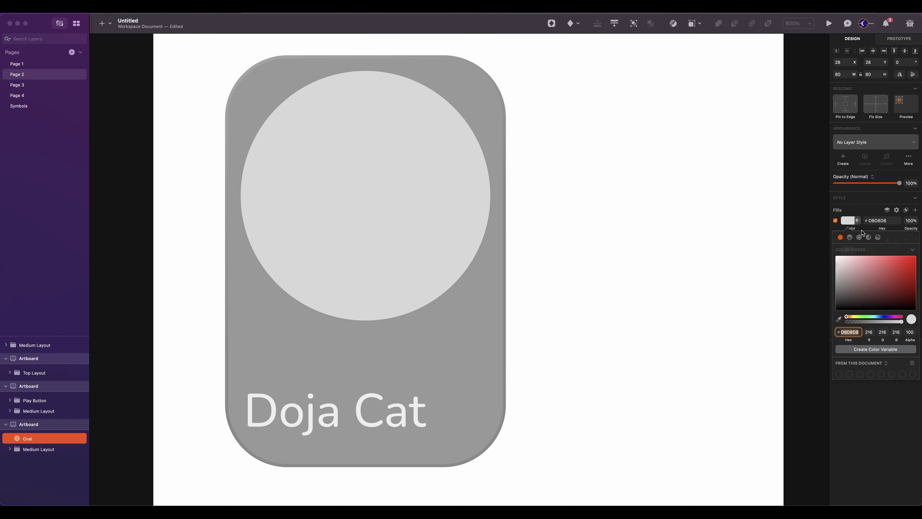
click(877, 238)
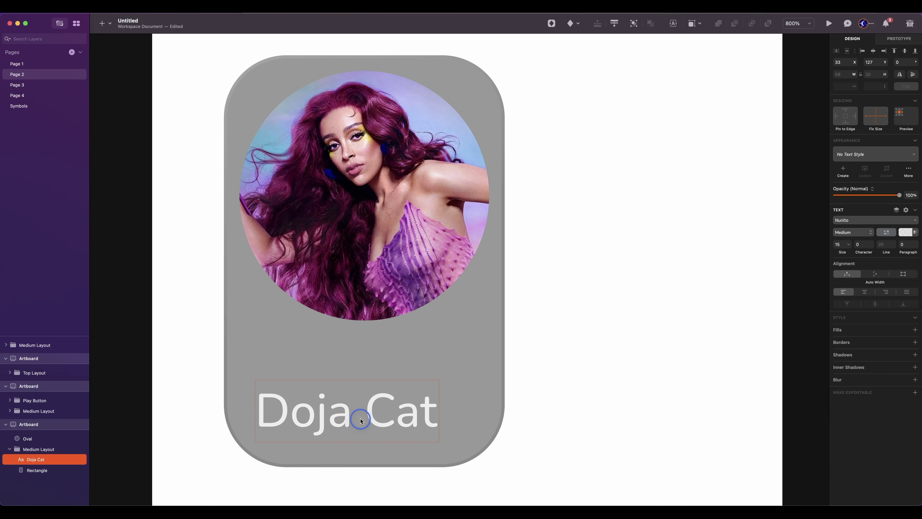
Step: Centre the singer's name below the portrait at Y 116 and shorten the card background to a height of 121
drag(361, 420, 379, 377)
key(Down)
key(Down)
key(Down)
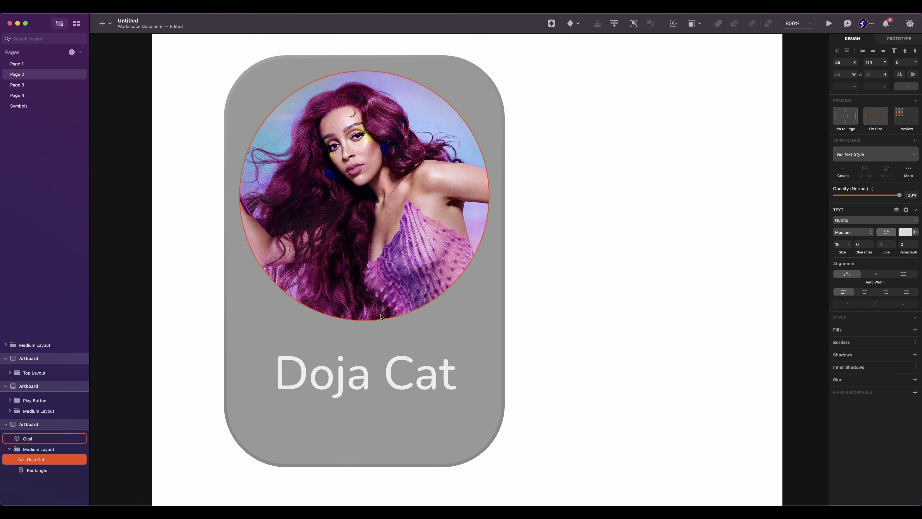
click(365, 464)
drag(364, 465, 371, 432)
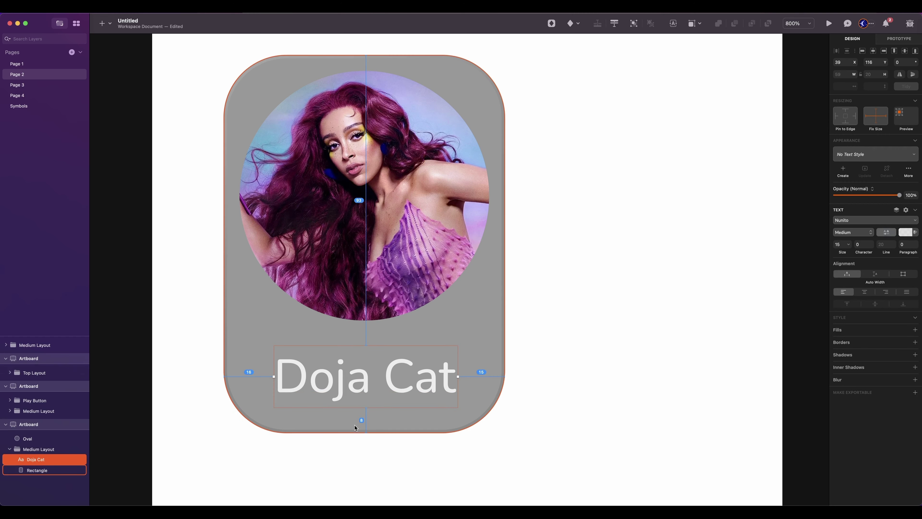
drag(875, 114, 870, 113)
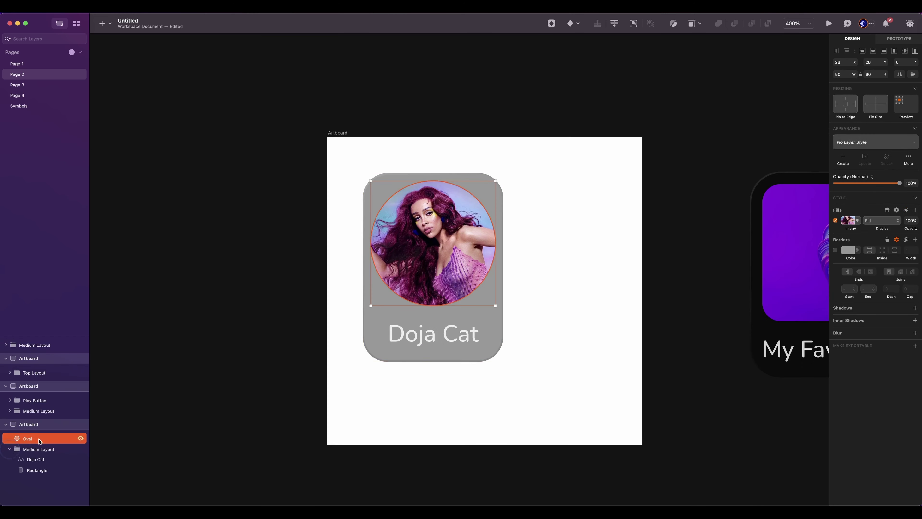
Step: Move the portrait circle into the card's group and rename its layer "Image"
drag(37, 438, 37, 452)
double_click(38, 450)
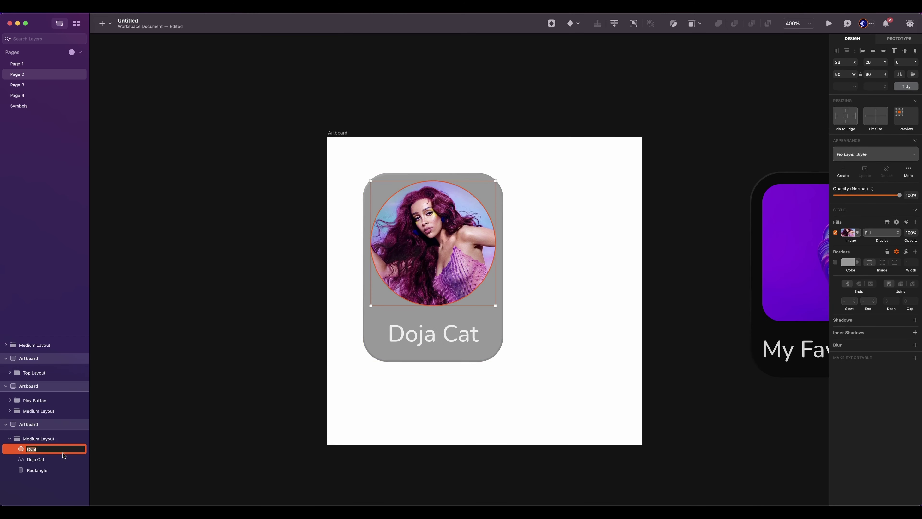
text(Image)
key(Return)
Step: Rename the card's text layer "Name of the singer" and its background layer "Base"
click(42, 459)
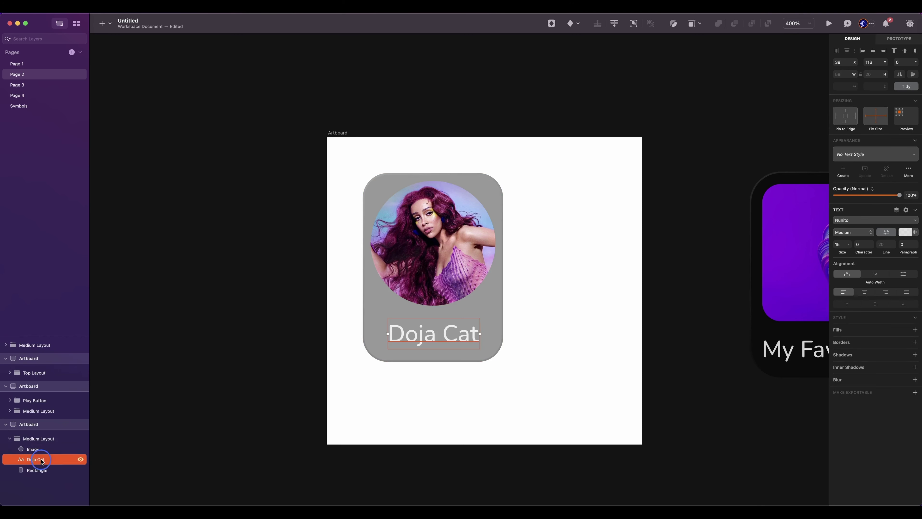
double_click(42, 460)
text(T)
text(ame of the singer)
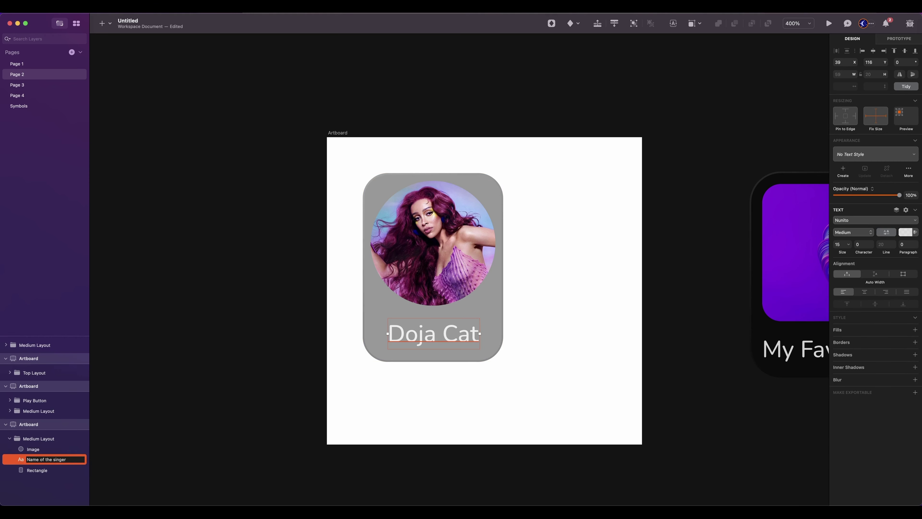
double_click(48, 469)
text(Base)
Step: Rename the portrait card's group "Small Layout"
double_click(38, 439)
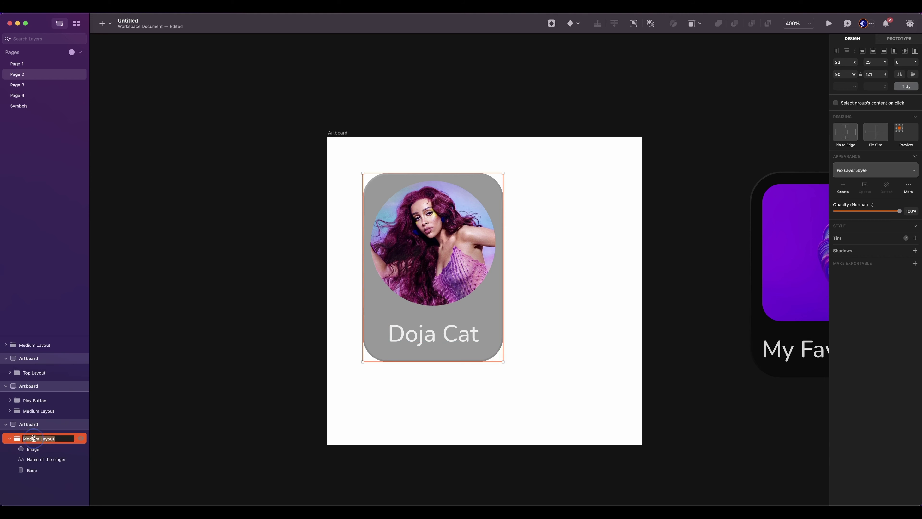
drag(39, 438, 11, 438)
text(Small)
Step: Rename the layers of the "My Favorite Songs" card's Medium Layout group as Image, Title and Base
click(35, 345)
click(6, 344)
click(33, 354)
double_click(48, 356)
text(Imag)
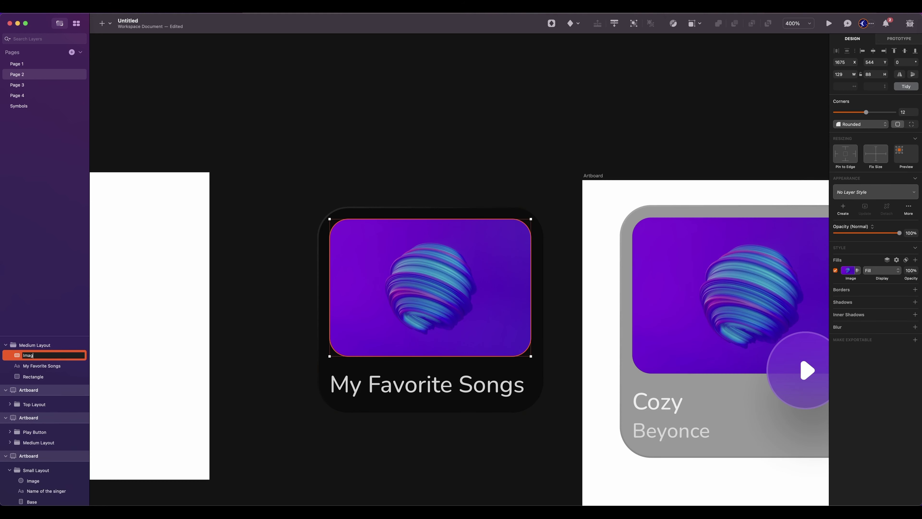
text(e)
key(Tab)
text(T)
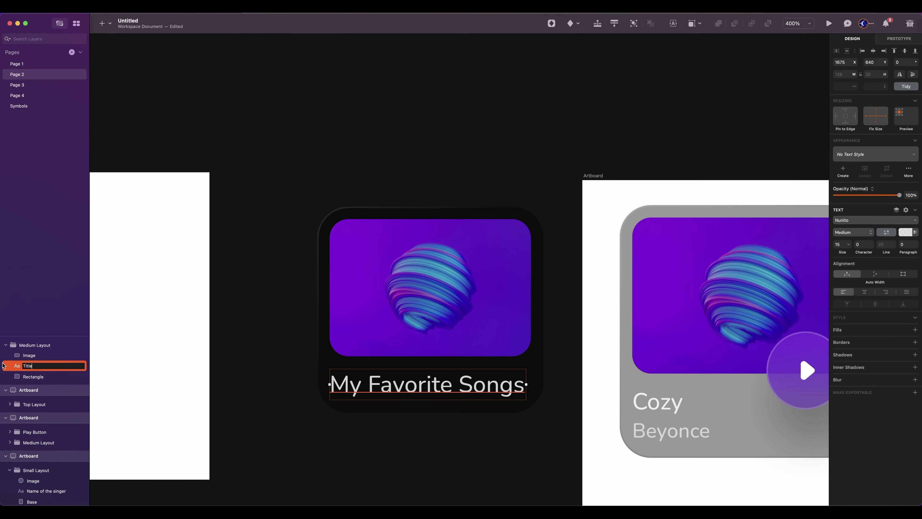
key(Tab)
text(Base)
Step: Rename the layers of the "Cozy" card's Medium Layout group as Image, Title, Artist and Base
click(31, 442)
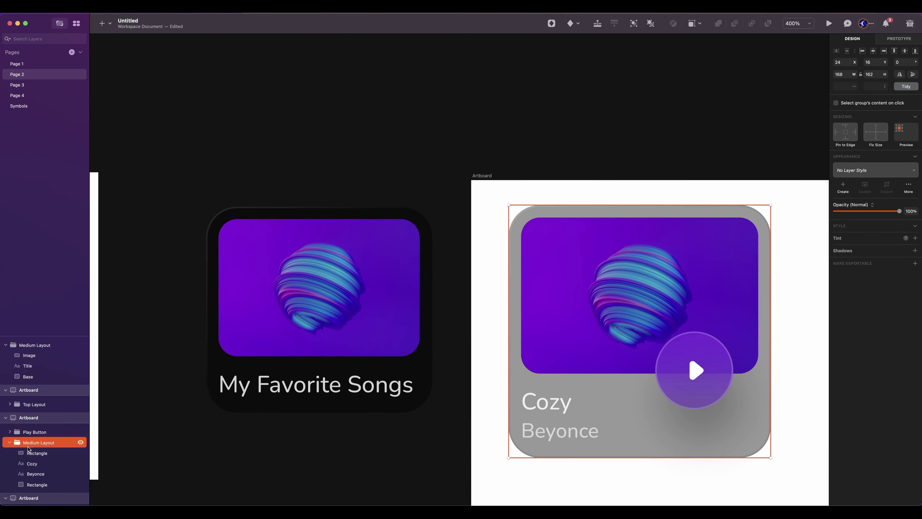
double_click(29, 453)
text(image)
key(Tab)
text(N)
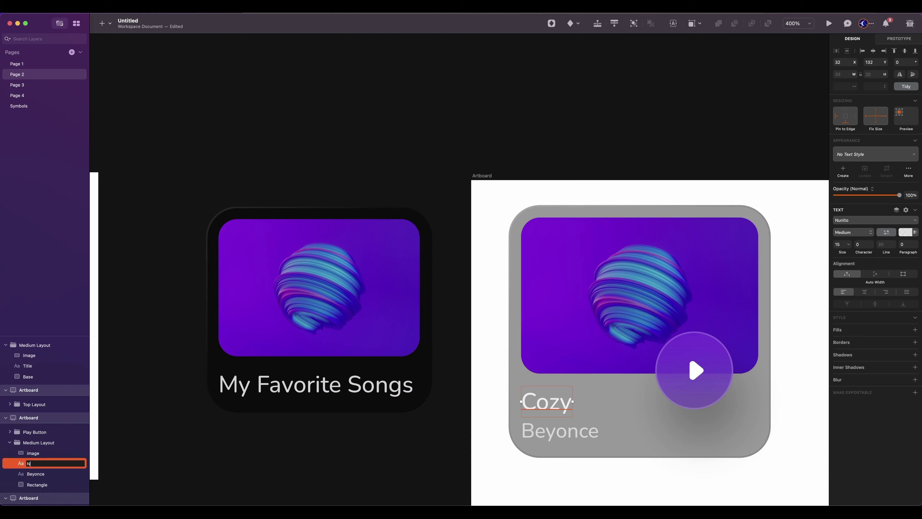
key(BackSpace)
text(Title)
key(Tab)
text(Artist)
click(42, 486)
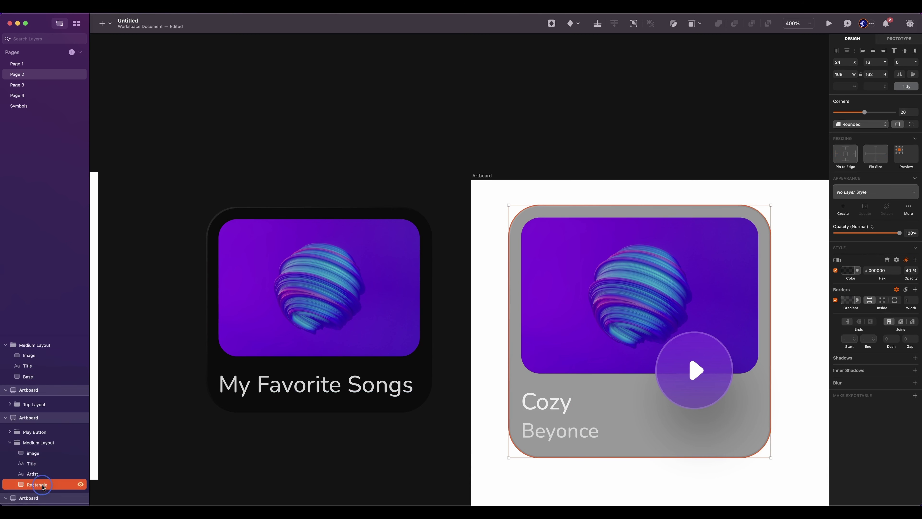
double_click(42, 486)
text(Base)
Step: Move the Play Button group into the "Cozy" card's Medium Layout group and rename the button's oval "Base"
drag(39, 431, 43, 447)
click(13, 442)
double_click(42, 464)
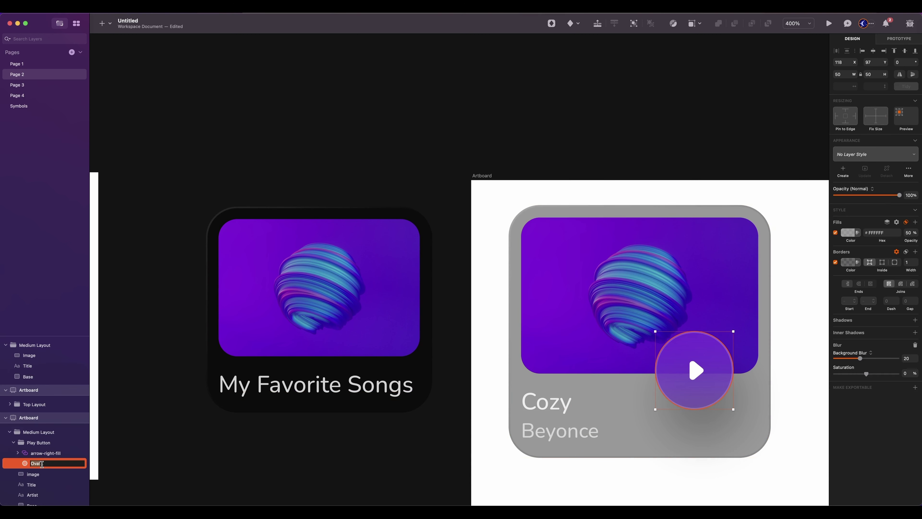
text(Base)
key(Return)
click(247, 315)
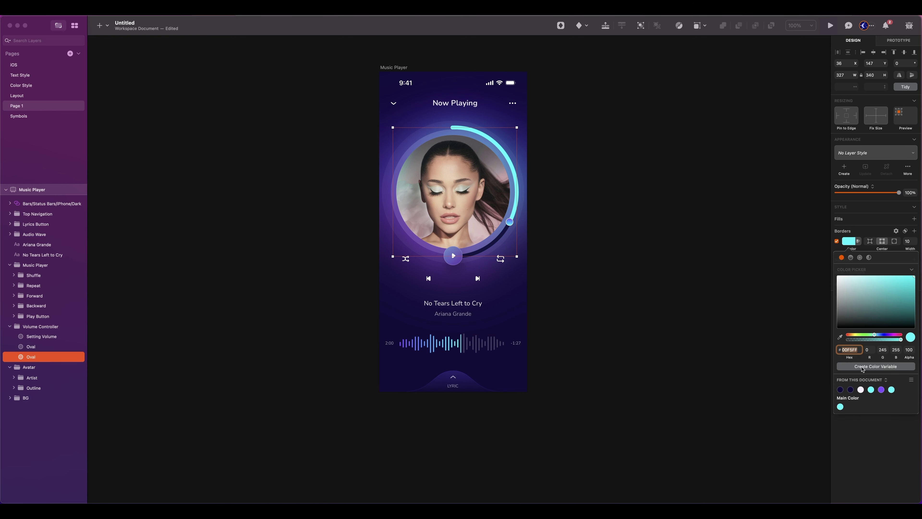
Step: Create the colour variable "Main Color/ Neon Blue" from the volume oval's #00F5FF border and open it for editing
click(867, 367)
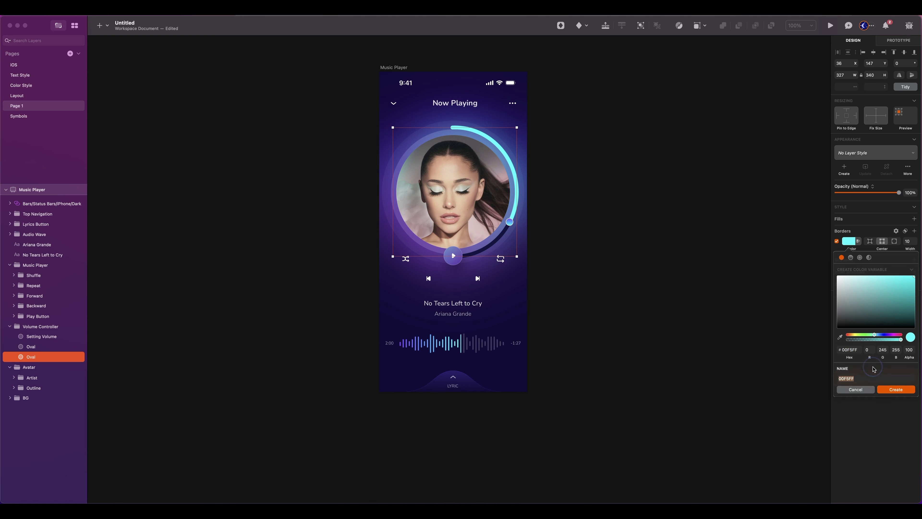
text(Main Color/ Neon Blue)
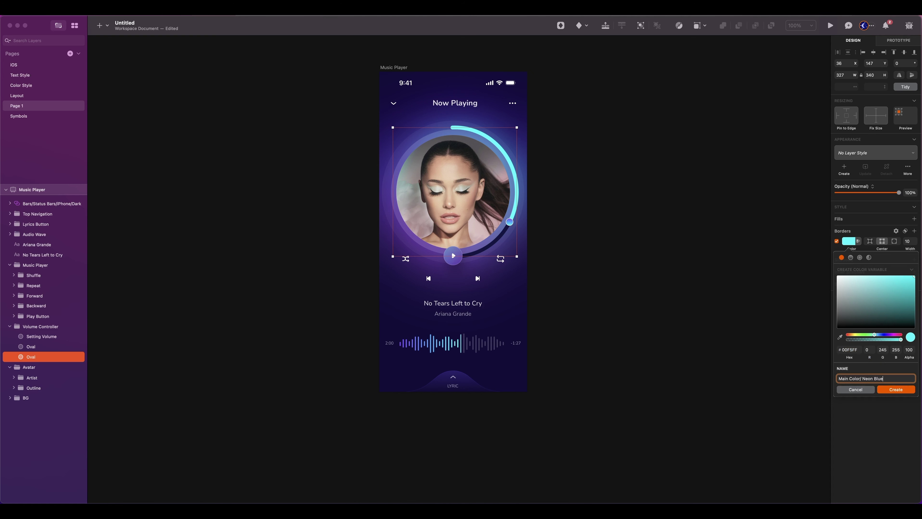
click(878, 388)
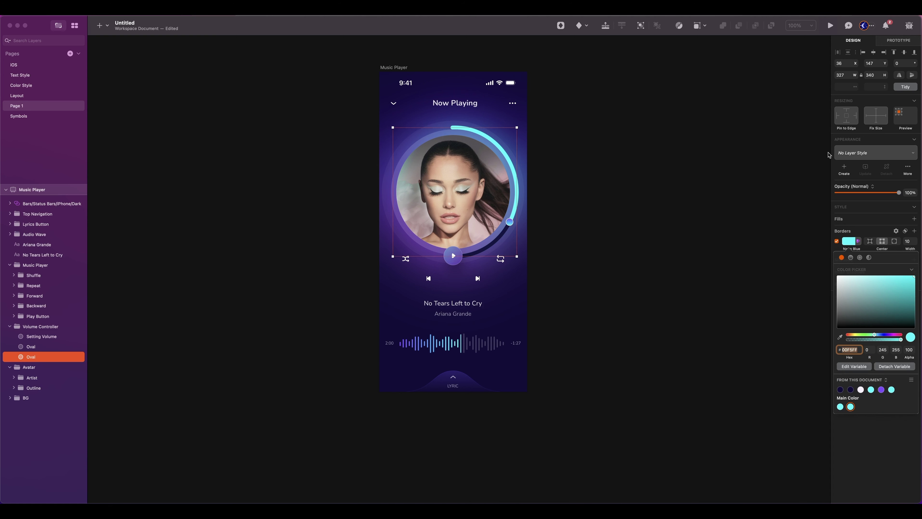
click(853, 366)
mouse_move(898, 295)
mouse_down()
mouse_move(880, 310)
mouse_move(900, 304)
mouse_move(884, 292)
mouse_up()
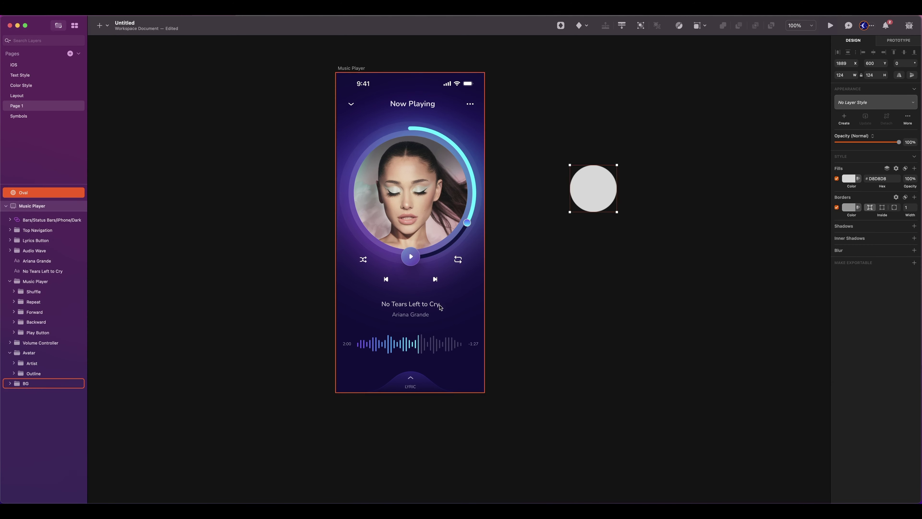
Step: Set the fill of the circle beside the Music Player artboard to #7E4EFC
click(371, 343)
click(849, 257)
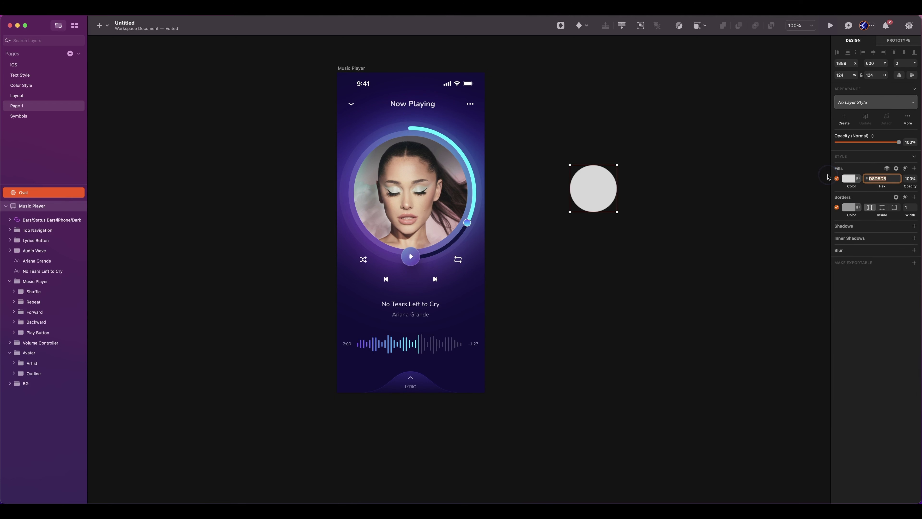
text(7E4EFC)
key(Return)
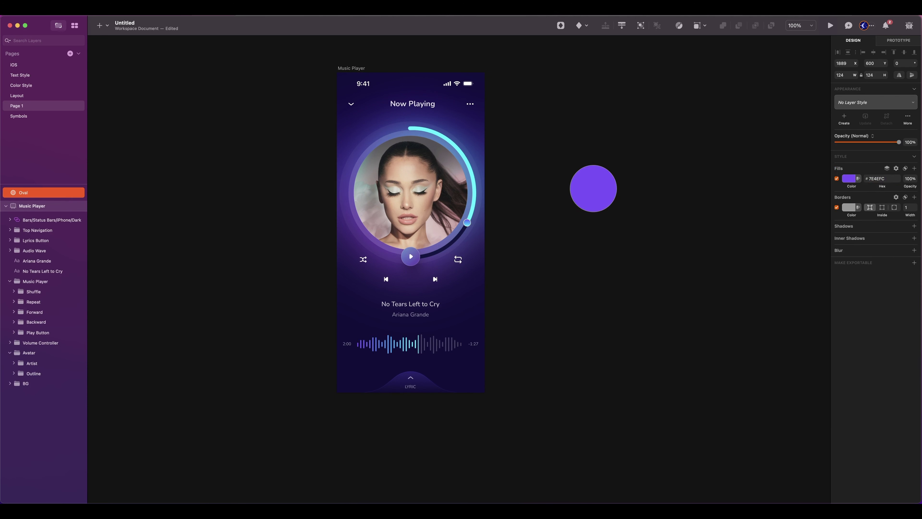
Step: Create the colour variable "Main Color/ Neon Purple" from the circle's purple fill
click(850, 179)
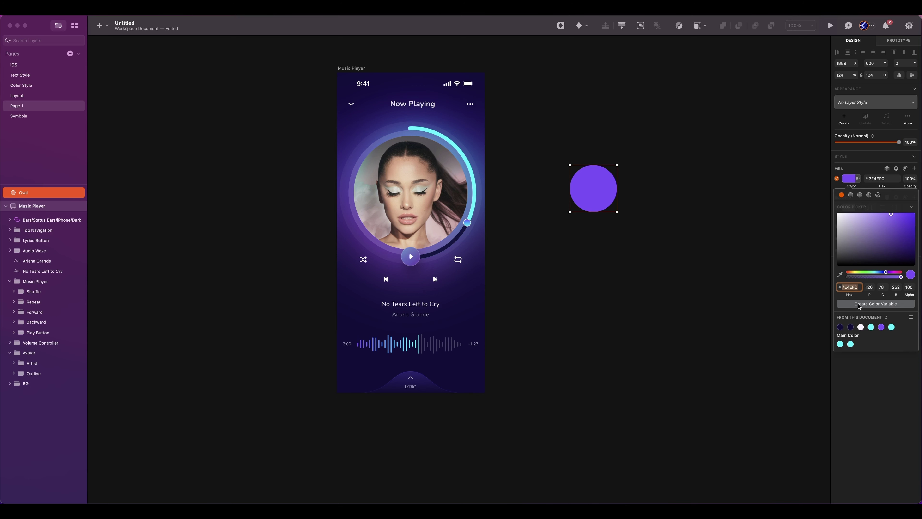
click(873, 305)
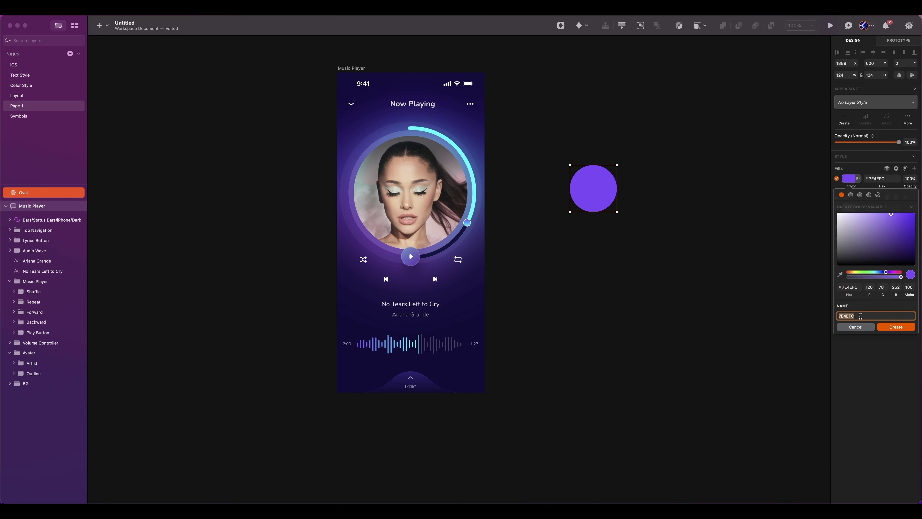
text(Main Color/ Neon Purple)
key(Return)
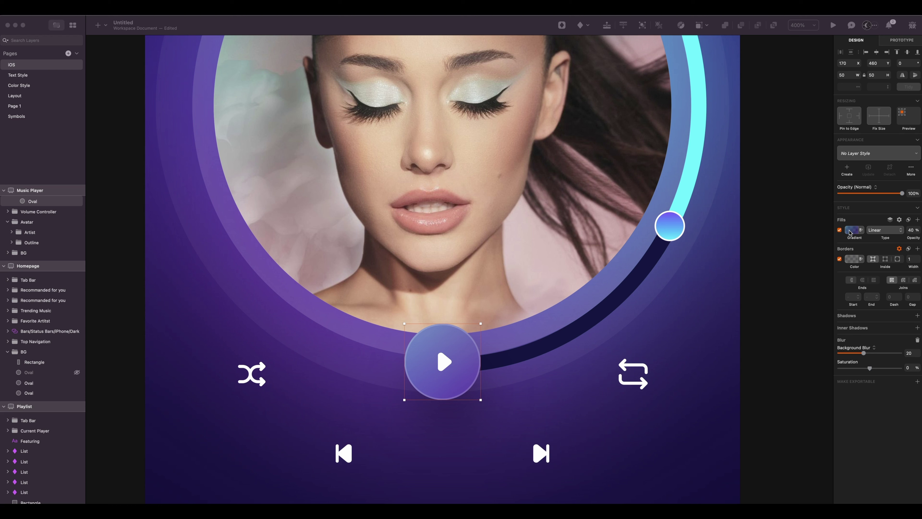
Step: Save the play button's gradient fill as a document preset and append "Bule" to the first gradient preset's name
click(849, 229)
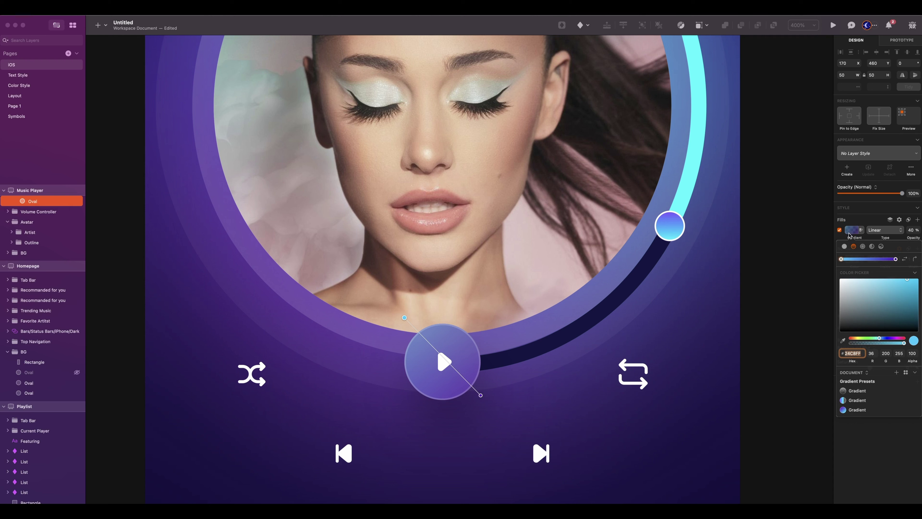
click(896, 373)
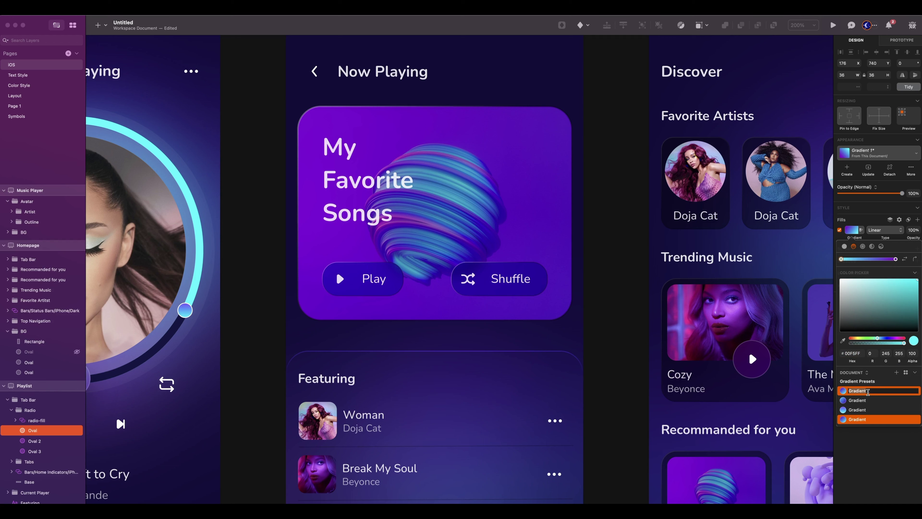
key(Right)
text(Bu)
text(le)
key(Return)
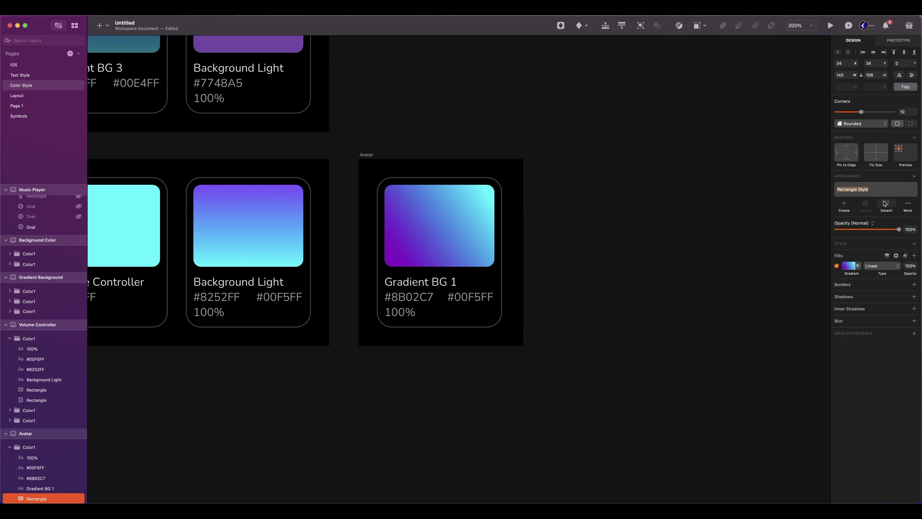
Step: Name the new layer style of the Avatar artboard's gradient rectangle "Gradient 1"
text(Gradient)
key(Return)
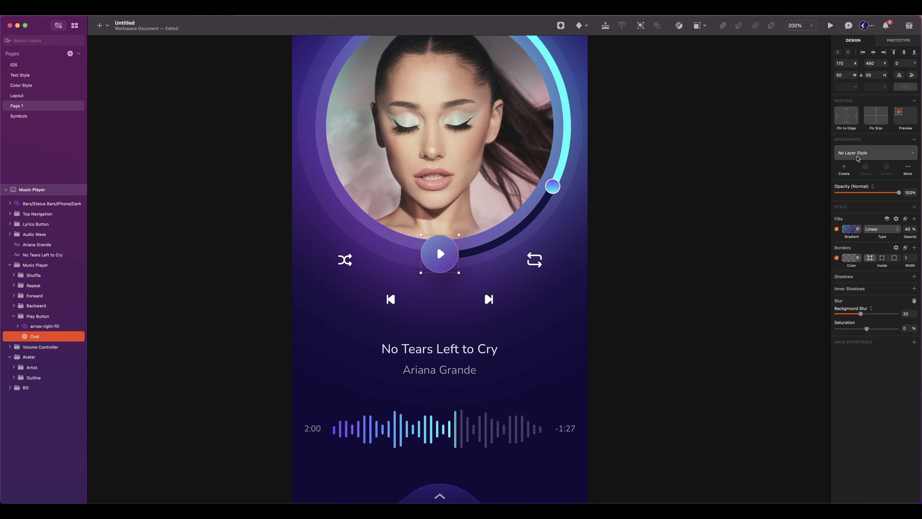
Step: Try applying the document's "Gradient 1" layer style to the play button's oval
click(857, 155)
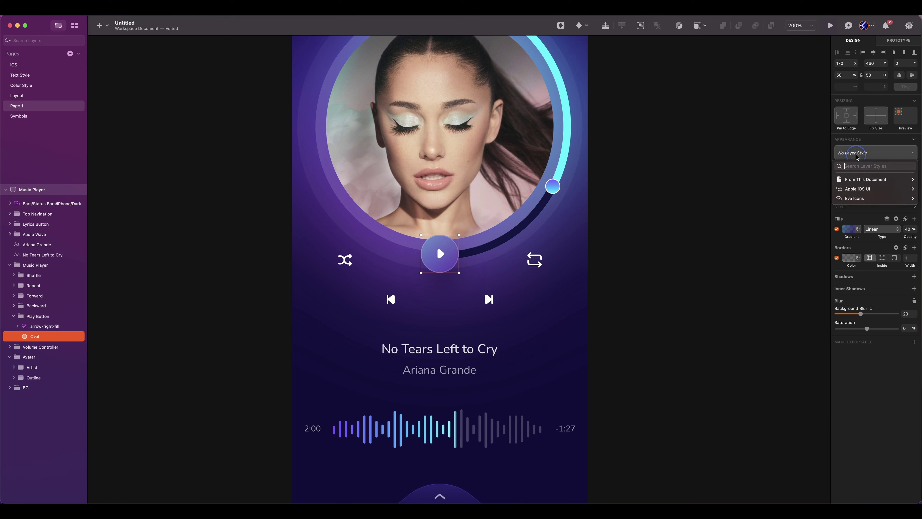
mouse_move(858, 182)
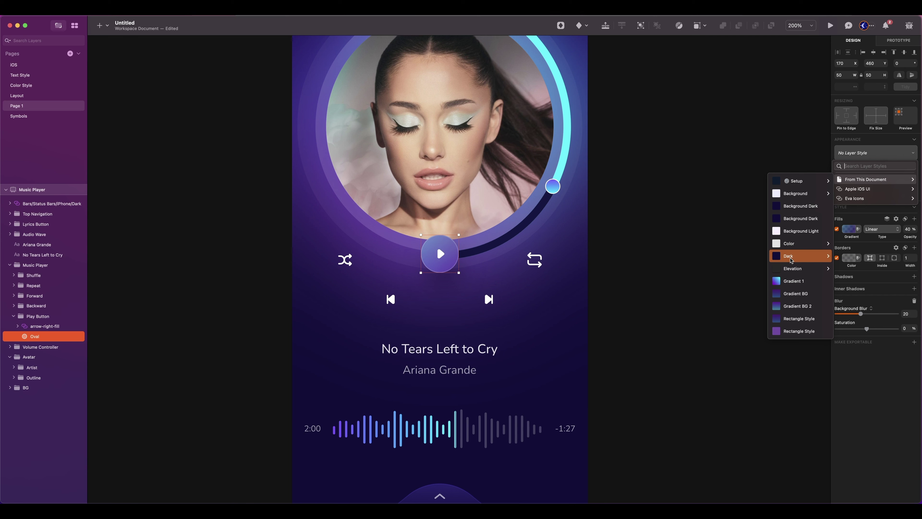
click(793, 284)
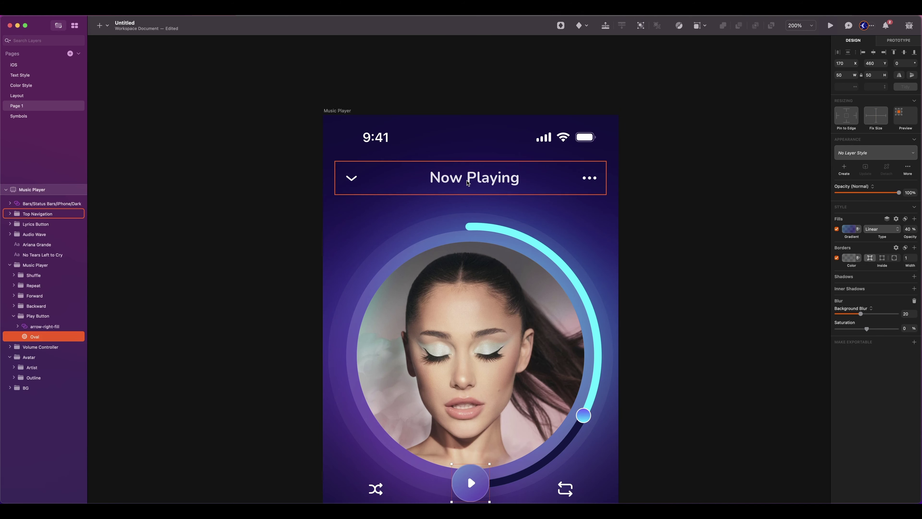
Step: Examine the text properties of the elapsed-time label beside the music player's audio wave
scroll(467, 183, down, 10)
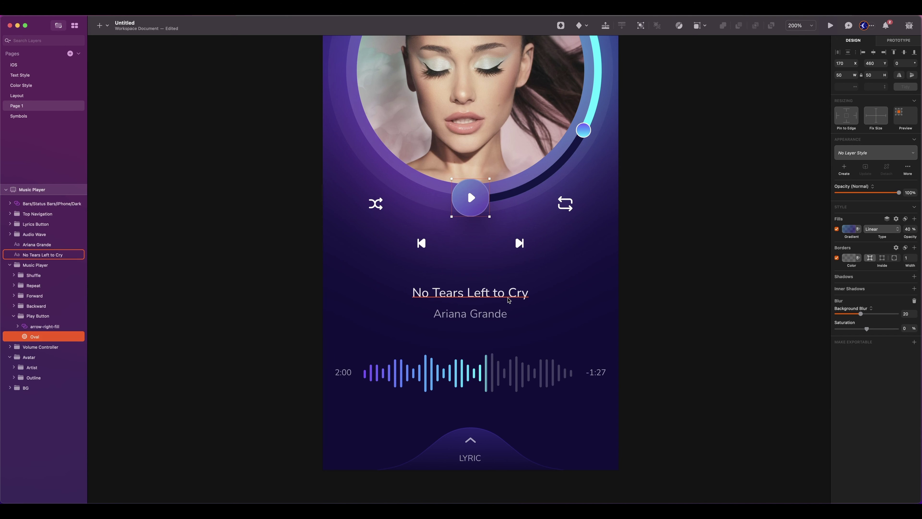
scroll(508, 300, down, 3)
scroll(418, 287, down, 1)
click(348, 258)
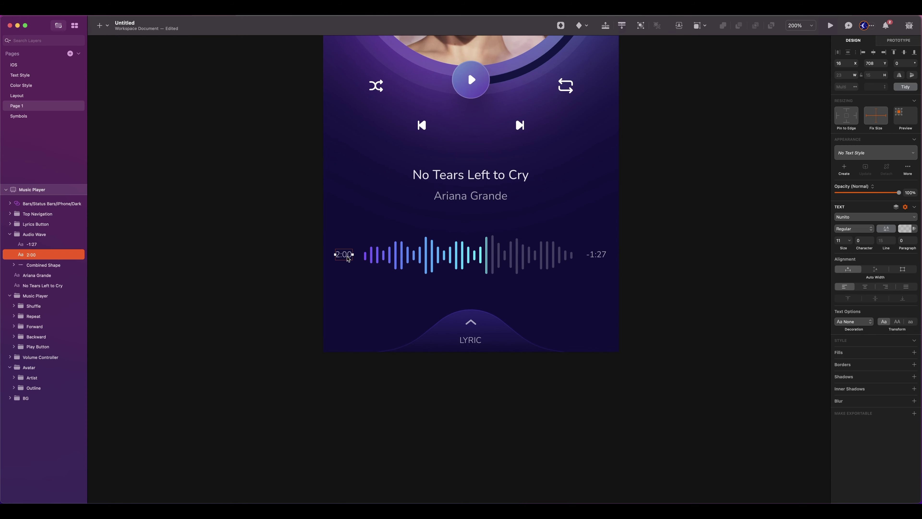
key(Escape)
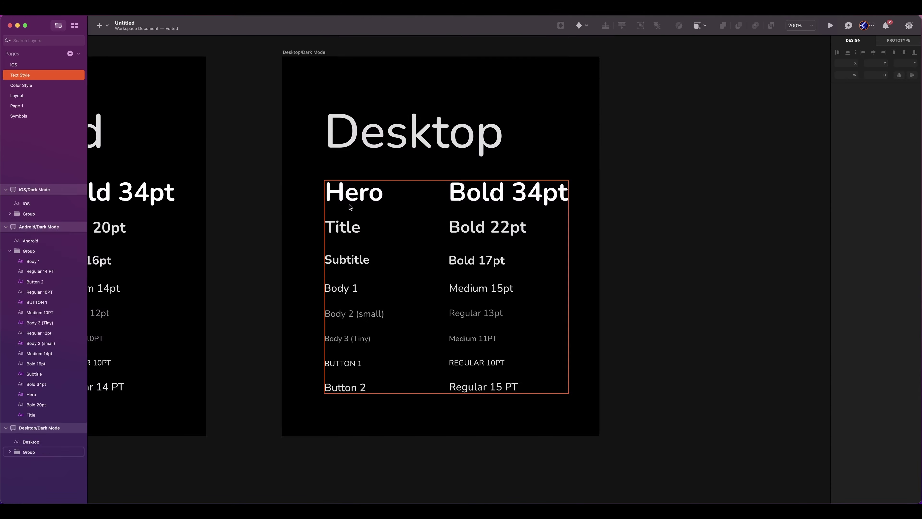
Step: Create a text style named "Desktop/Dark/Hero" from the Hero text on the Desktop/Dark Mode artboard
click(350, 198)
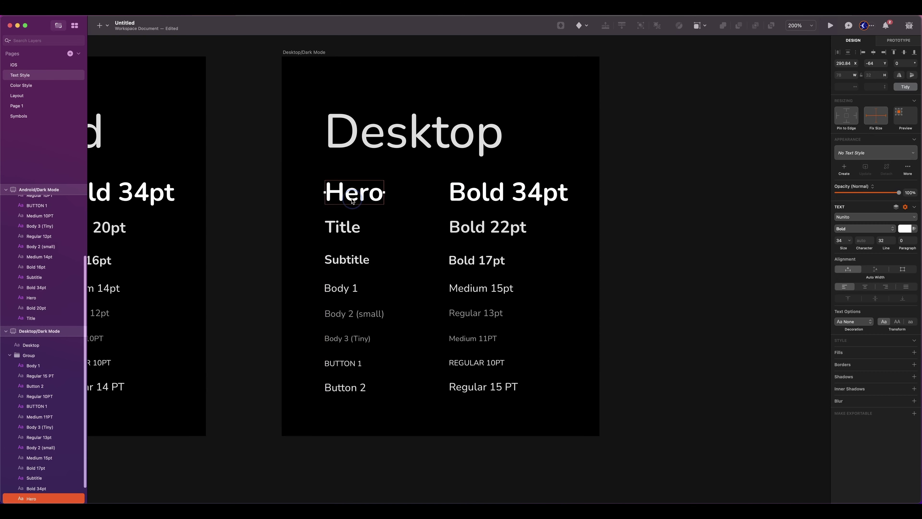
click(845, 168)
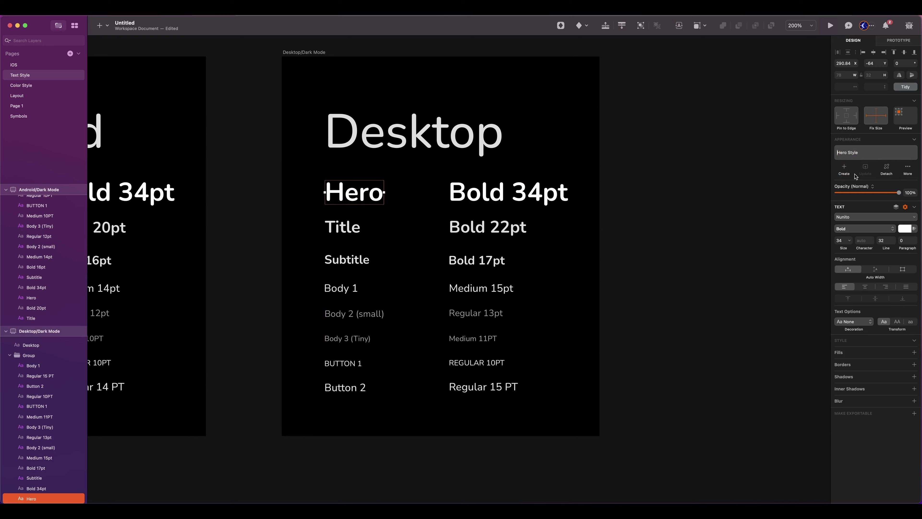
text(Desktop/Dark/)
click(891, 153)
key(BackSpace)
key(BackSpace)
key(BackSpace)
key(BackSpace)
key(BackSpace)
key(BackSpace)
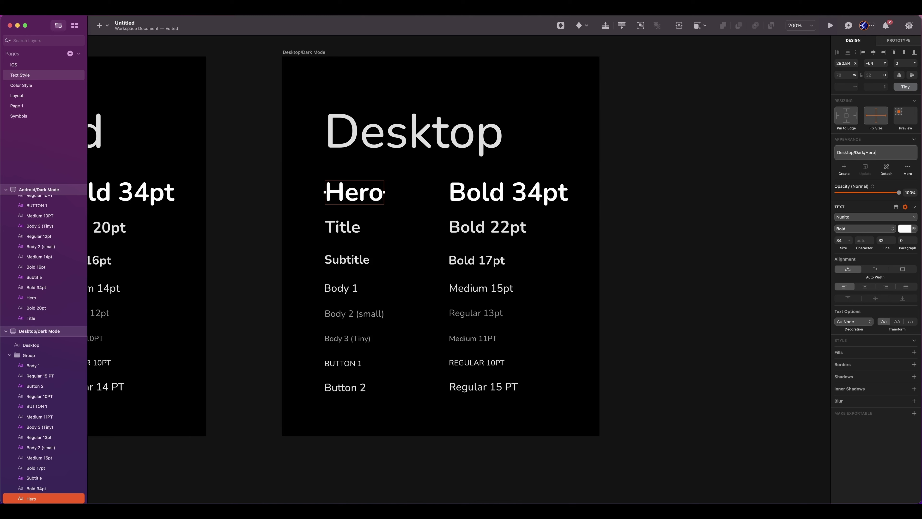
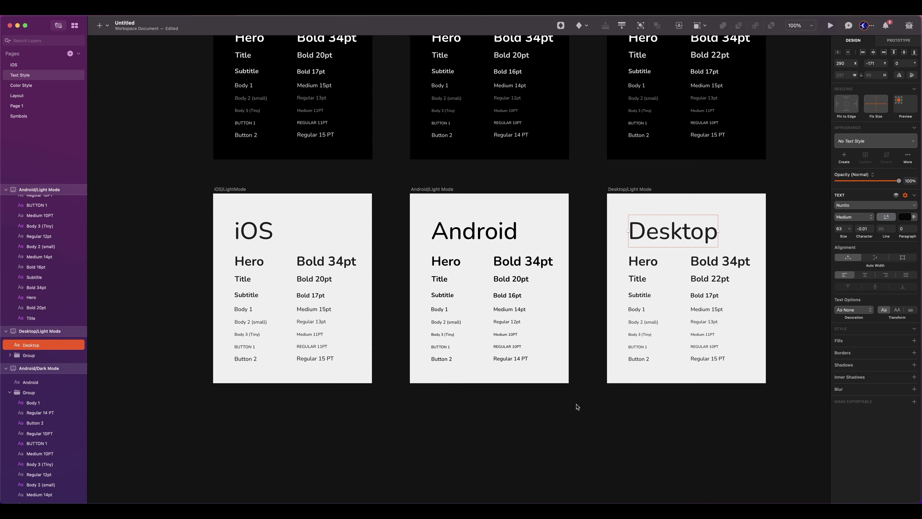
Step: Detach the Hero text on the iOS/LightMode artboard from its dark-mode text style
scroll(400, 327, up, 1)
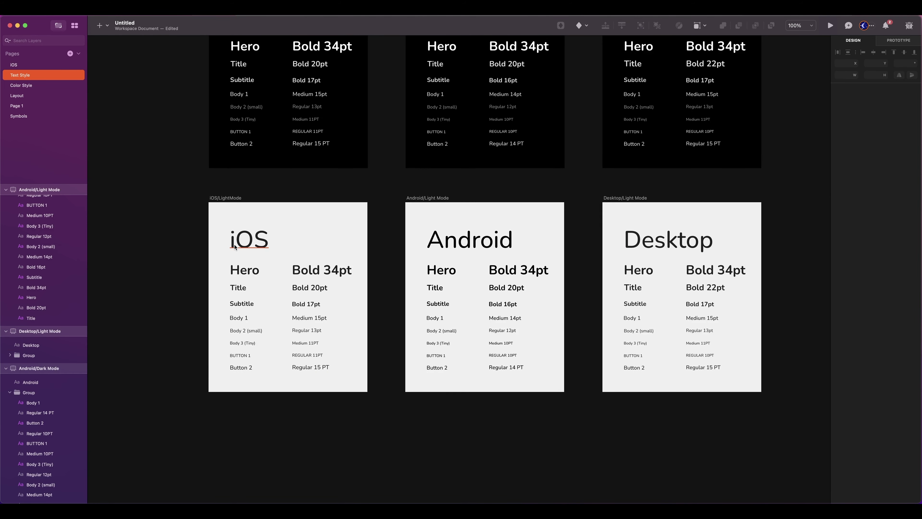
click(234, 248)
double_click(245, 270)
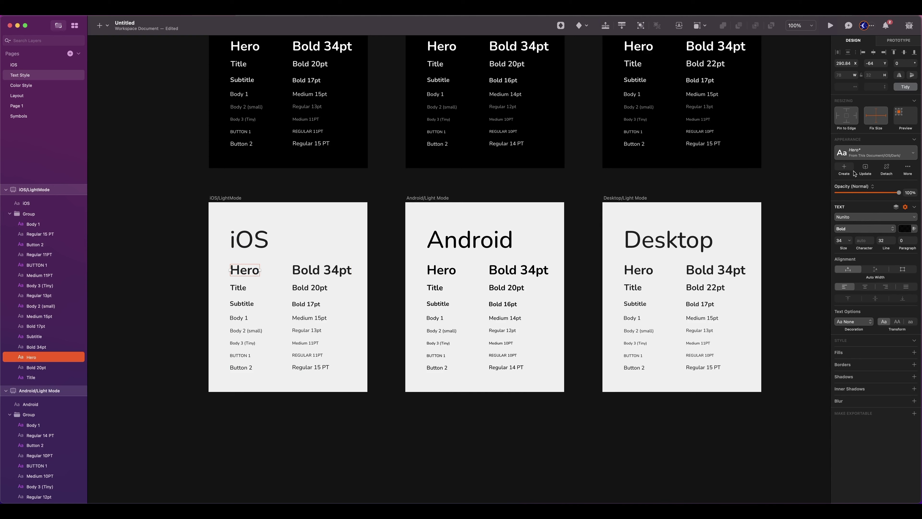
click(887, 170)
Step: Create a text style named "iOS/Light/Hero" from the iOS/LightMode artboard's Hero text
click(843, 167)
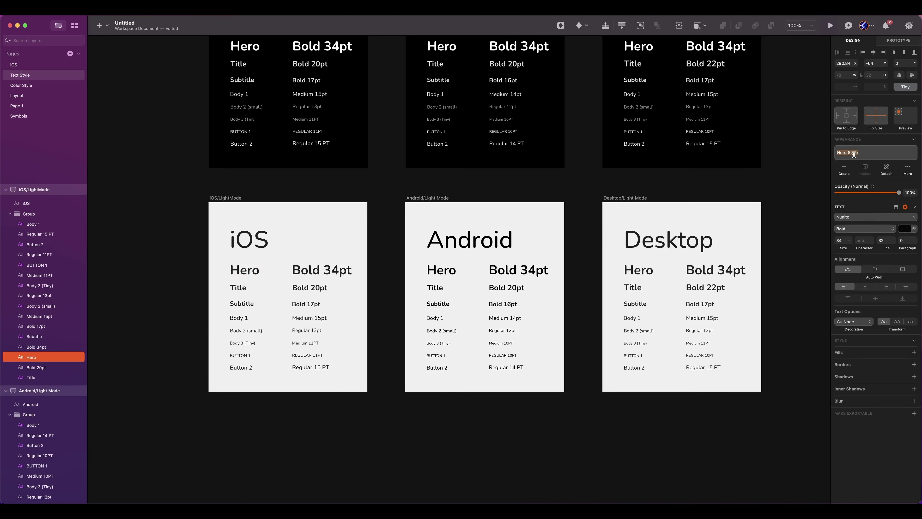
click(861, 153)
key(alt+Left)
key(alt+Left)
text(iiOS/Light/)
key(End)
key(BackSpace)
key(BackSpace)
key(BackSpace)
key(BackSpace)
key(BackSpace)
key(BackSpace)
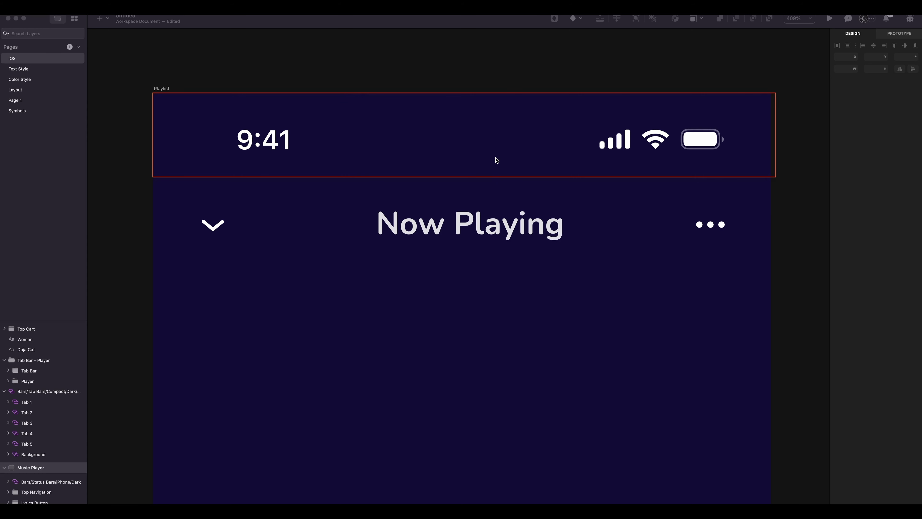
Step: Delete the three-dot More icon from the Playlist artboard's top navigation
click(489, 231)
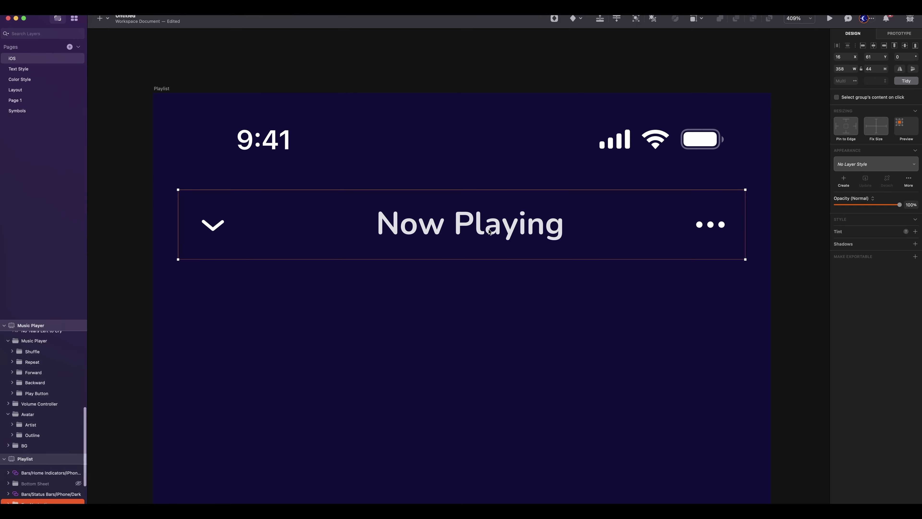
double_click(709, 229)
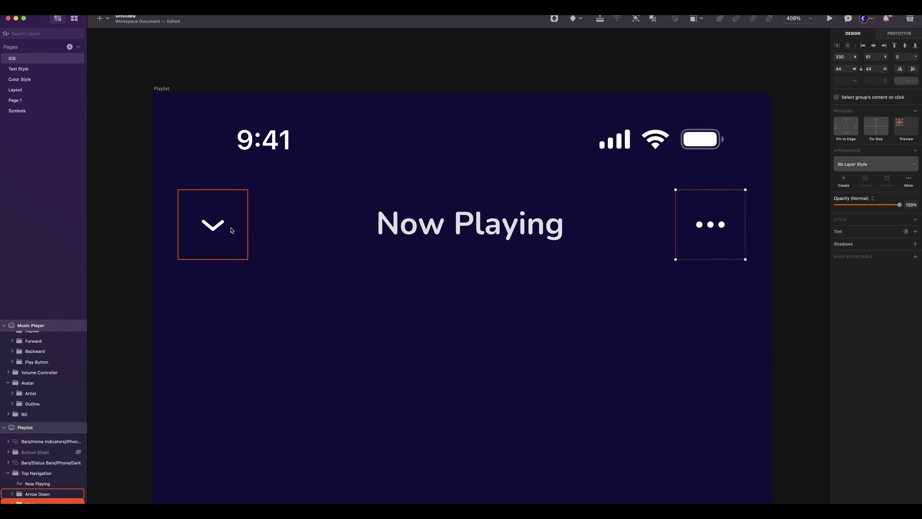
key(Delete)
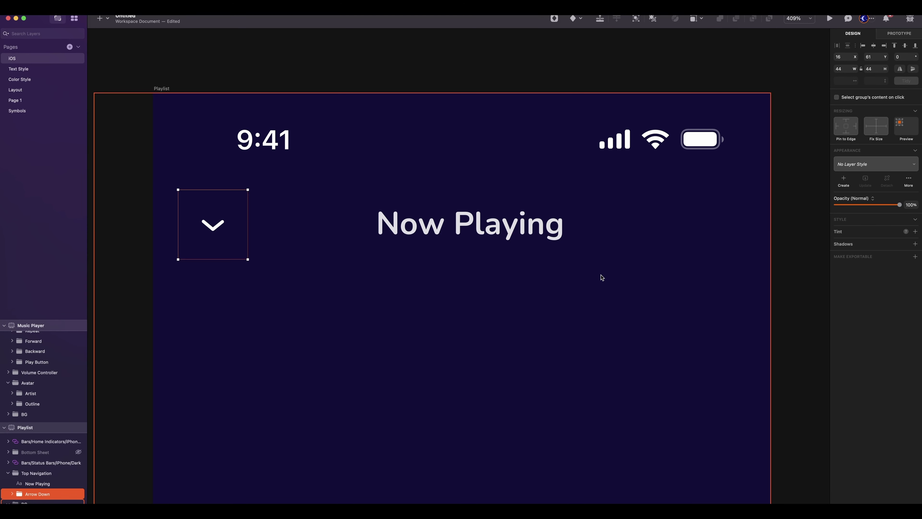
Step: Move the "Now Playing" title toward the arrow icon, leaving an 11 px gap between them
click(470, 235)
key(shift+Left)
key(shift+Left)
key(shift+Left)
key(shift+Left)
key(shift+Left)
key(shift+Left)
key(alt)
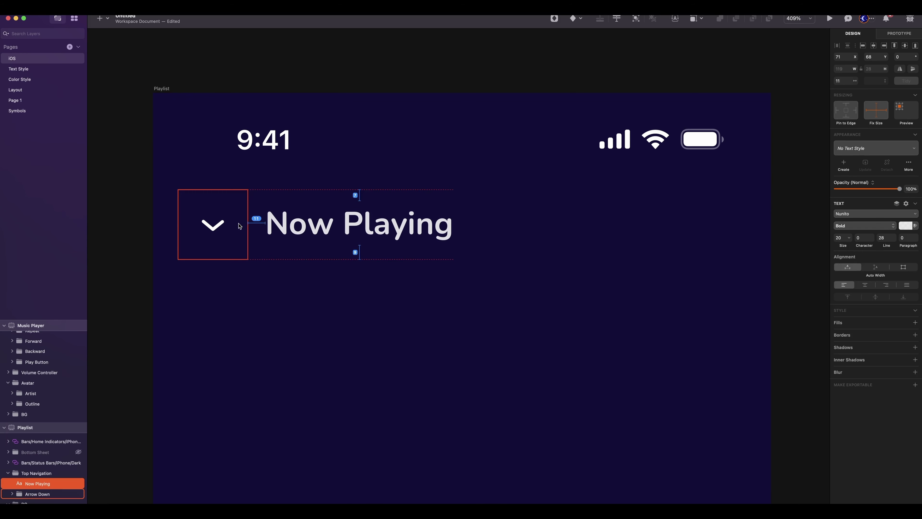
Step: Convert the Arrow Down icon into a symbol named "Icon Top Navigation" with no layout, stored on the Symbols page
click(242, 227)
scroll(232, 218, up, 3)
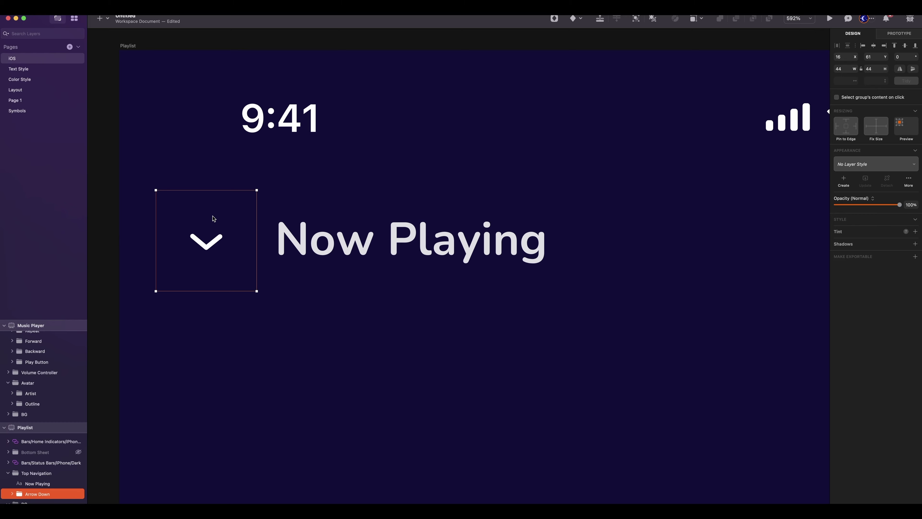
key(super+y)
text(Icon Top Navigation)
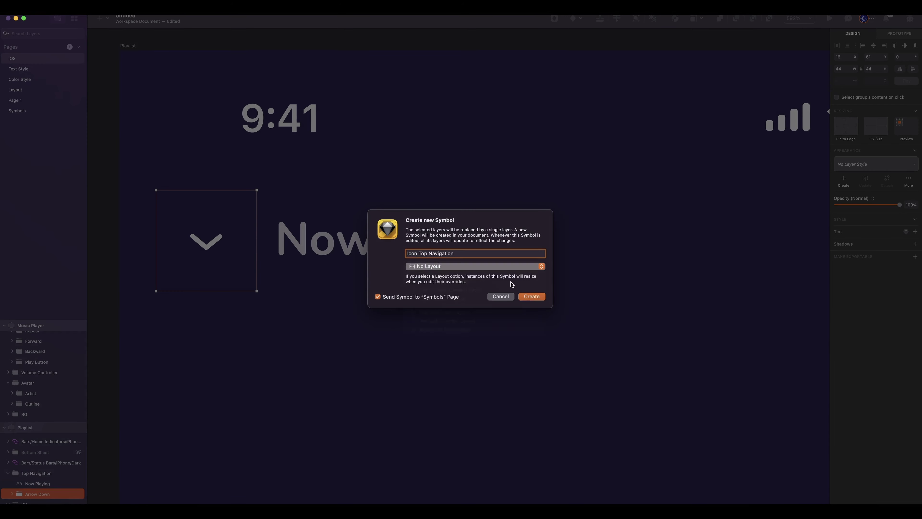
click(532, 297)
Step: Override the top navigation symbol's icon with arrow-ios-left and tint it white
click(885, 366)
scroll(886, 367, down, 8)
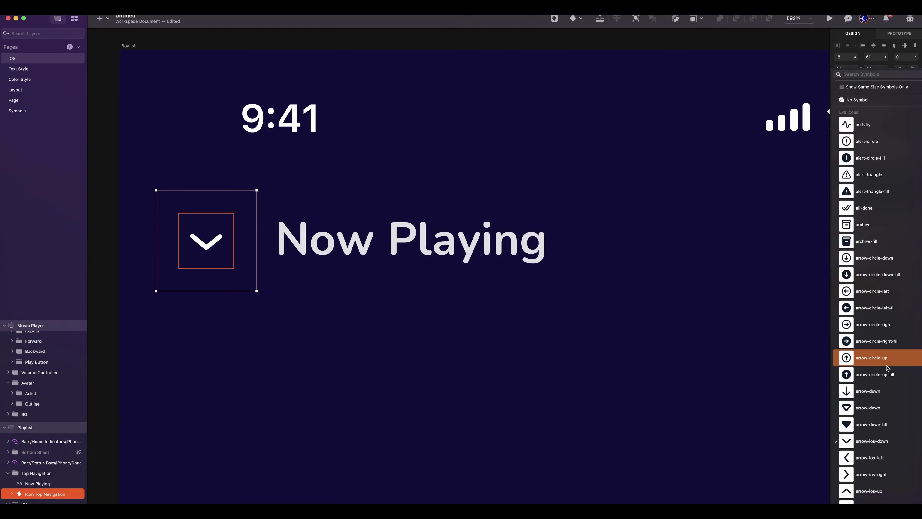
scroll(887, 367, down, 1)
click(876, 379)
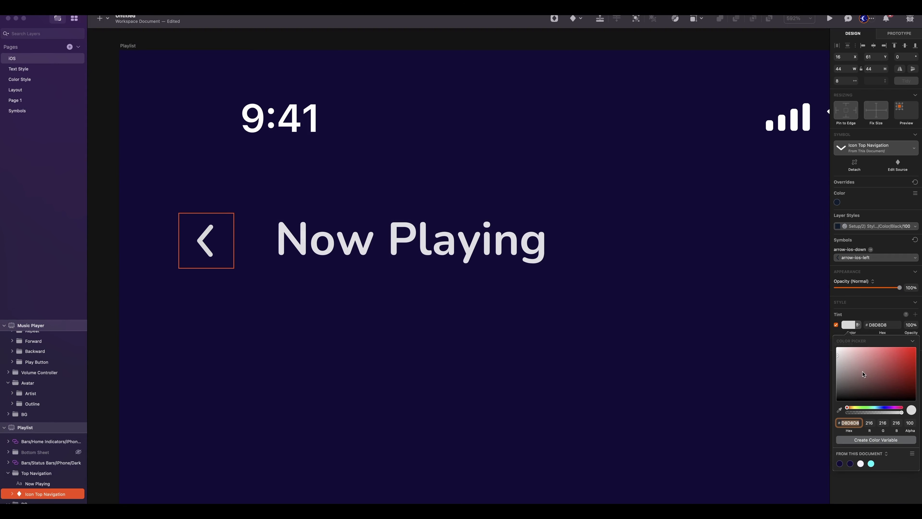
drag(837, 357, 830, 319)
click(691, 401)
scroll(691, 403, left, 3)
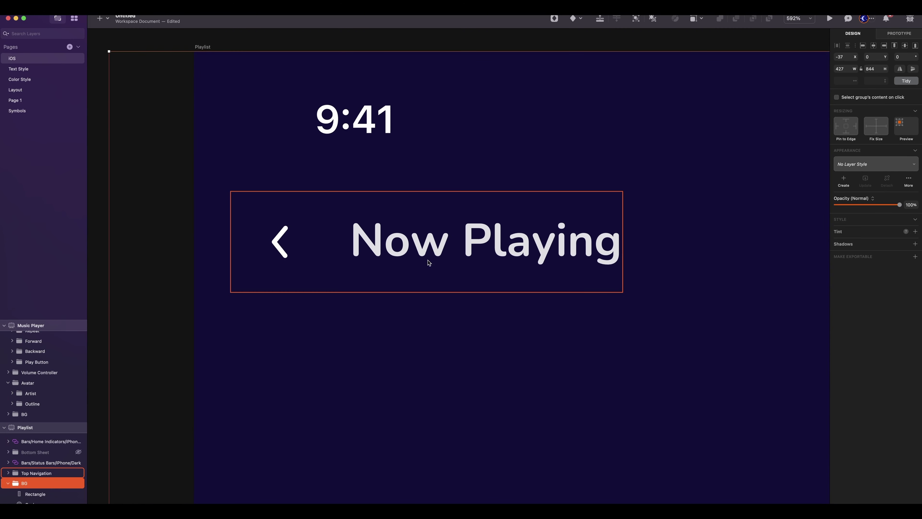
click(407, 244)
click(407, 246)
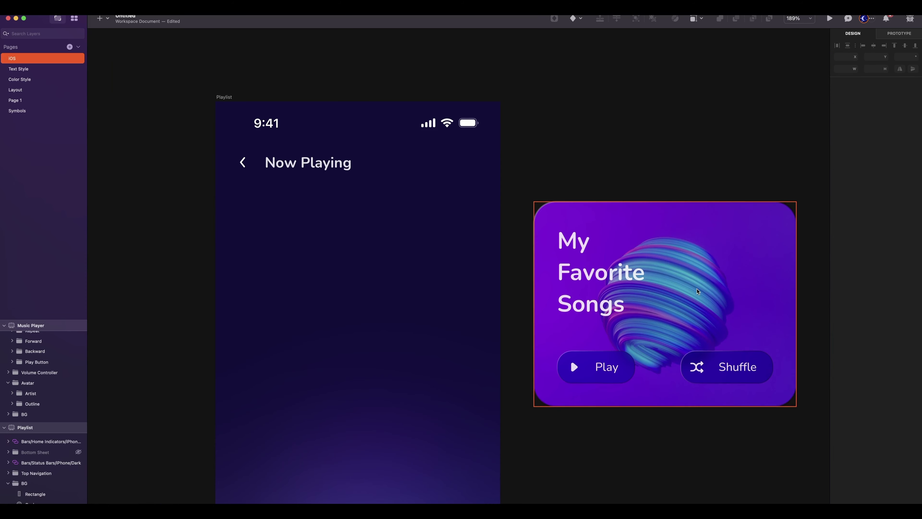
Step: Place the "My Favorite Songs" card on the Playlist artboard at X 16, about 20 px below the top navigation
drag(689, 283, 429, 267)
scroll(428, 267, left, 3)
scroll(428, 267, up, 4)
scroll(428, 266, left, 3)
scroll(428, 267, up, 1)
drag(497, 260, 444, 276)
key(Down)
key(Down)
key(Down)
key(Down)
key(Down)
key(Down)
key(Down)
key(Down)
key(Down)
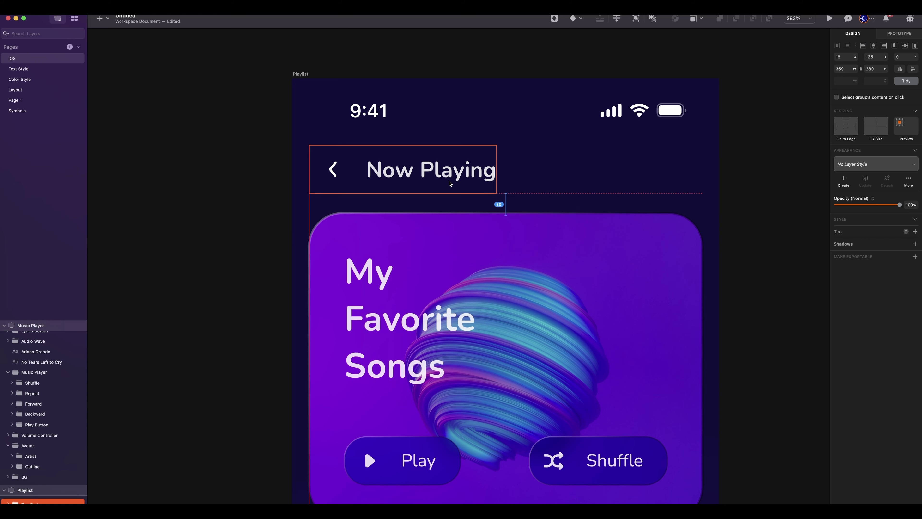
key(Down)
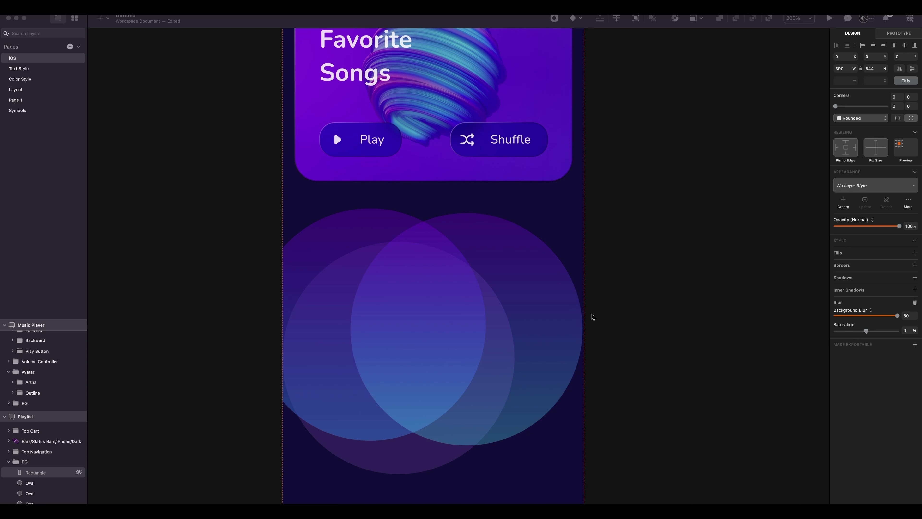
Step: Hide the second oval in the Playlist artboard's BG group
click(78, 494)
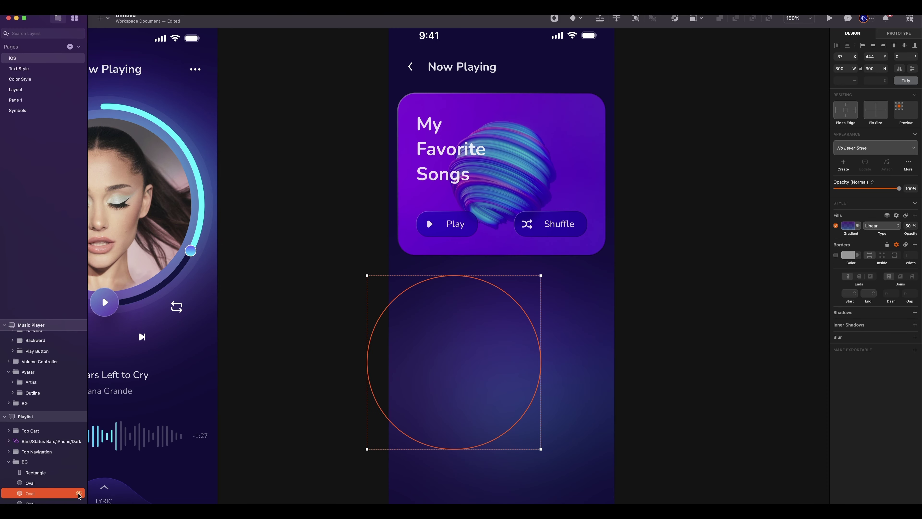
click(79, 493)
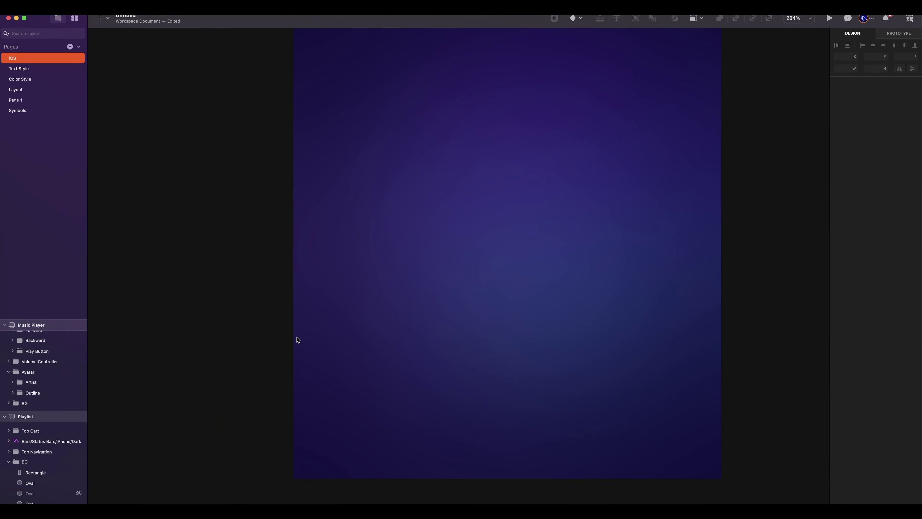
Step: Draw a full-width rectangle below the card, set its height to 395, and align it with the artboard's bottom at Y 449
key(r)
mouse_move(294, 66)
mouse_down()
mouse_move(650, 431)
mouse_move(721, 478)
mouse_up()
click(875, 69)
key(BackSpace)
key(BackSpace)
text(95)
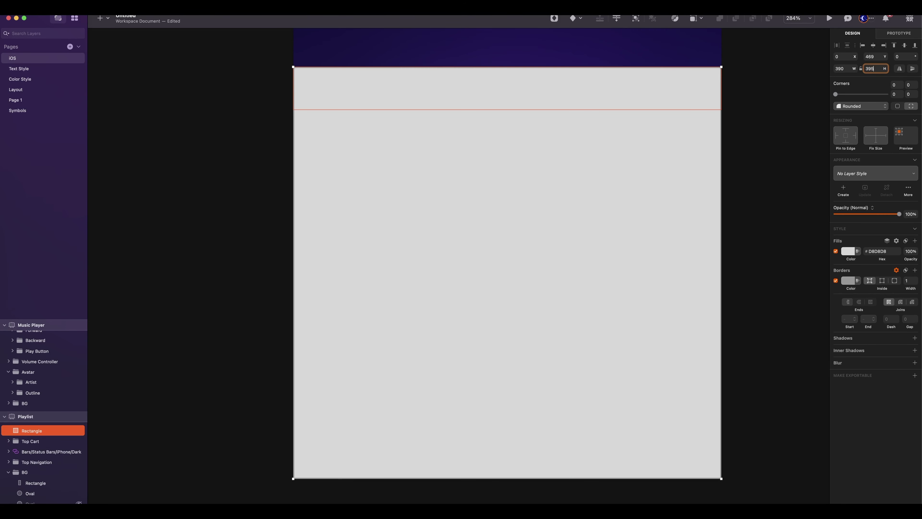
key(Return)
drag(563, 345, 561, 319)
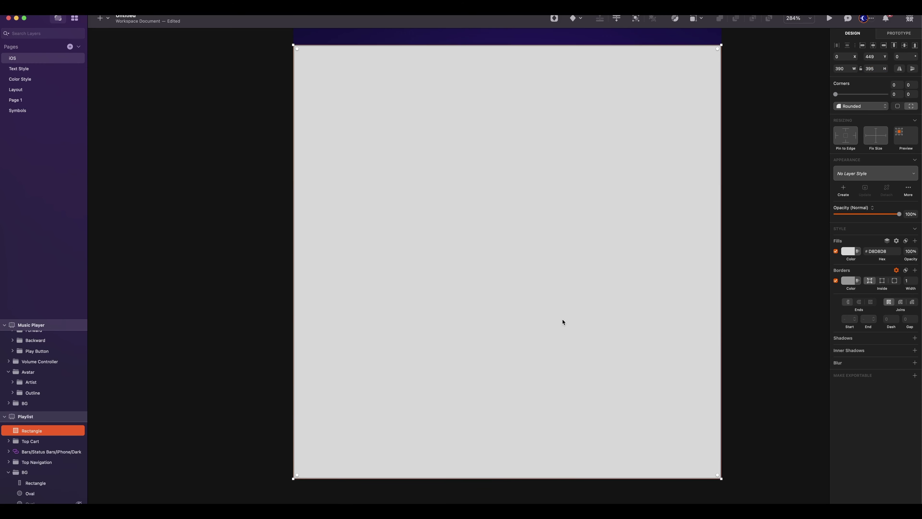
Step: Round the two upper corners of the large rectangle to a radius of 30
scroll(733, 170, up, 3)
click(896, 85)
text(30)
key(Tab)
text(30)
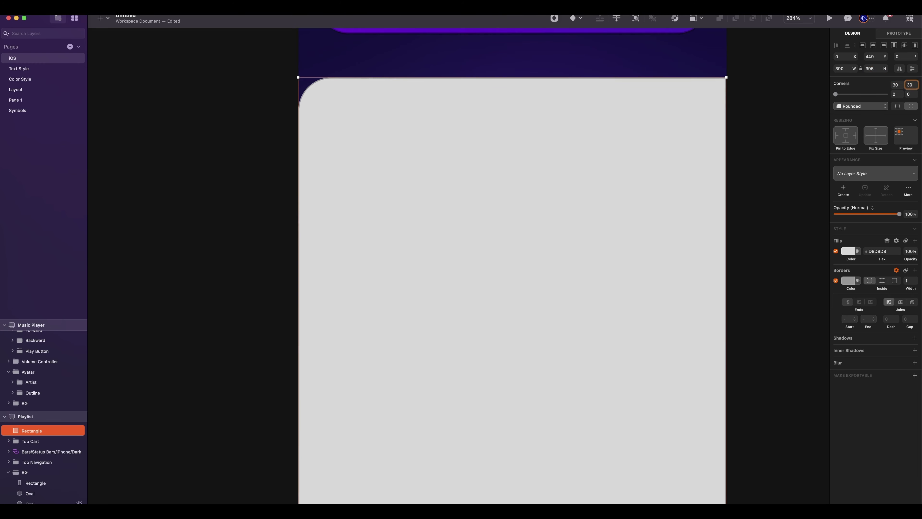
key(Return)
Step: Set the large rectangle's fill to white (FFFFFF) at 10% opacity
click(849, 252)
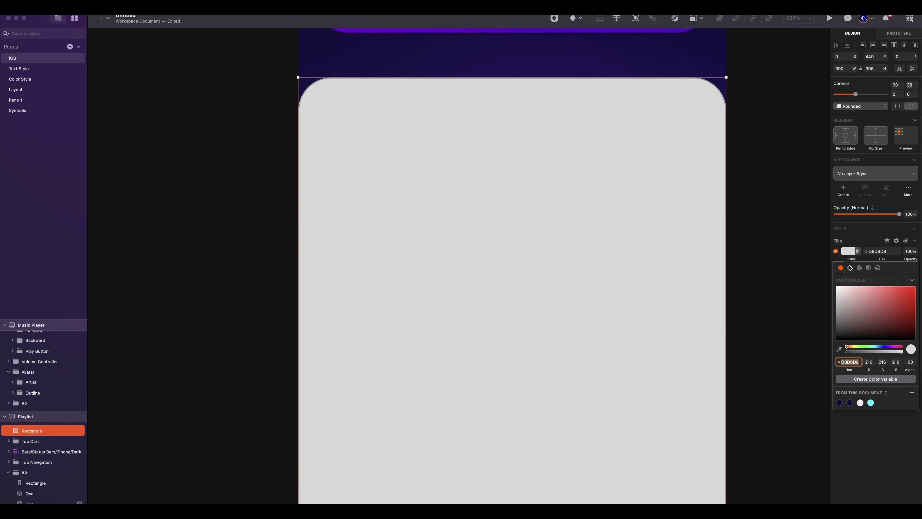
drag(837, 295, 822, 262)
click(912, 252)
text(10)
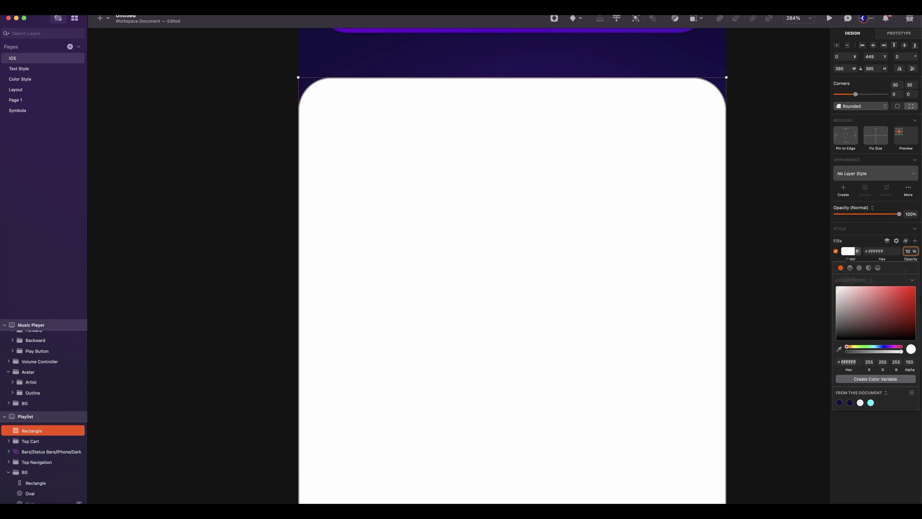
key(Return)
scroll(588, 205, left, 3)
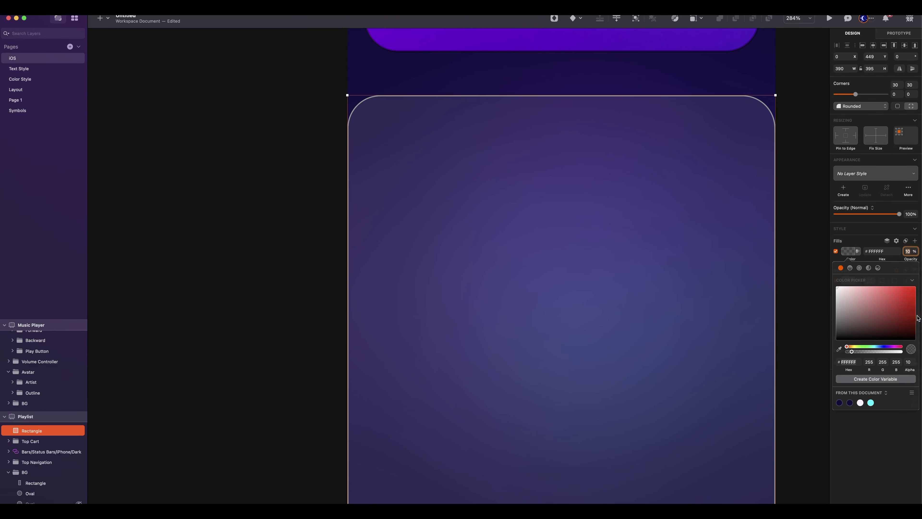
Step: Give the large rectangle a linear gradient border fading from white to transparent white near its upper edge, with Overlay blending
click(847, 281)
click(850, 297)
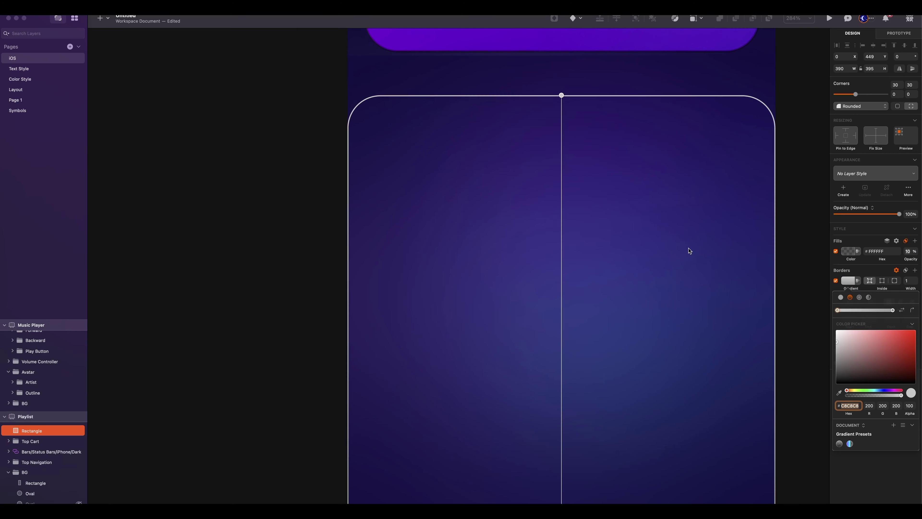
scroll(581, 204, up, 3)
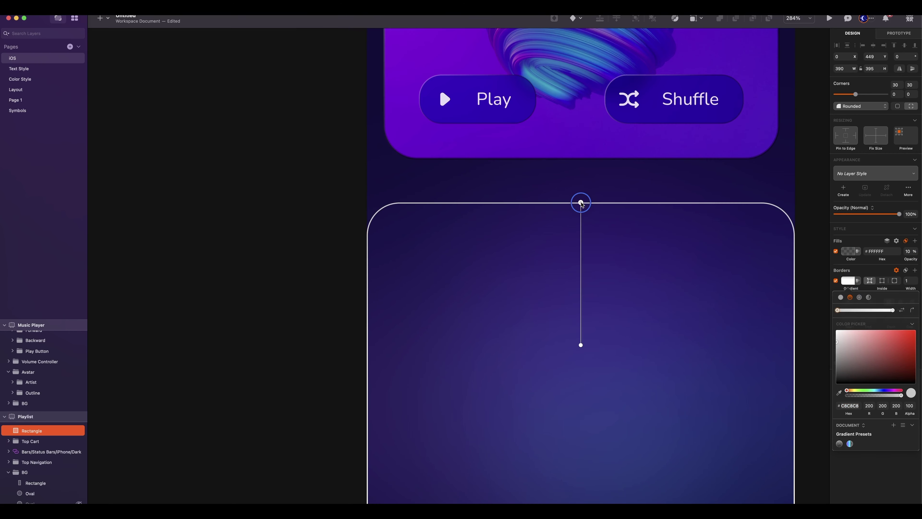
click(581, 203)
click(905, 270)
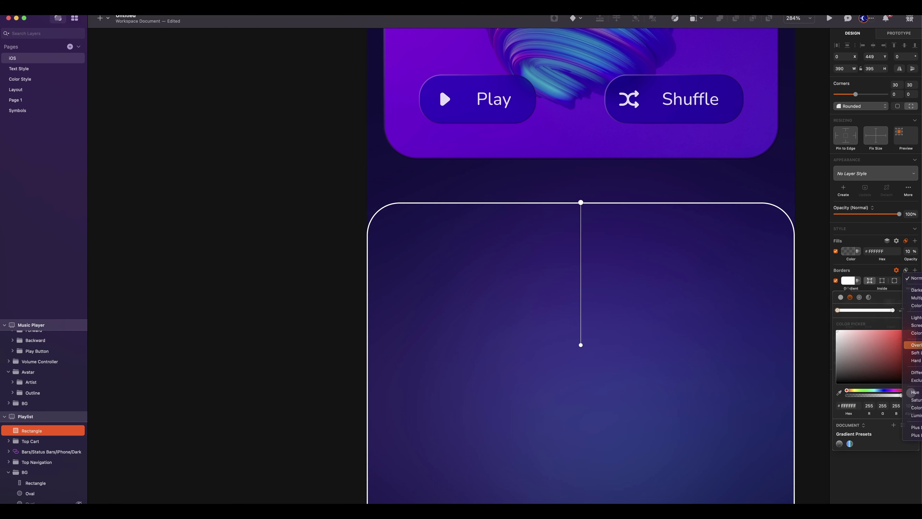
click(916, 344)
scroll(753, 333, up, 1)
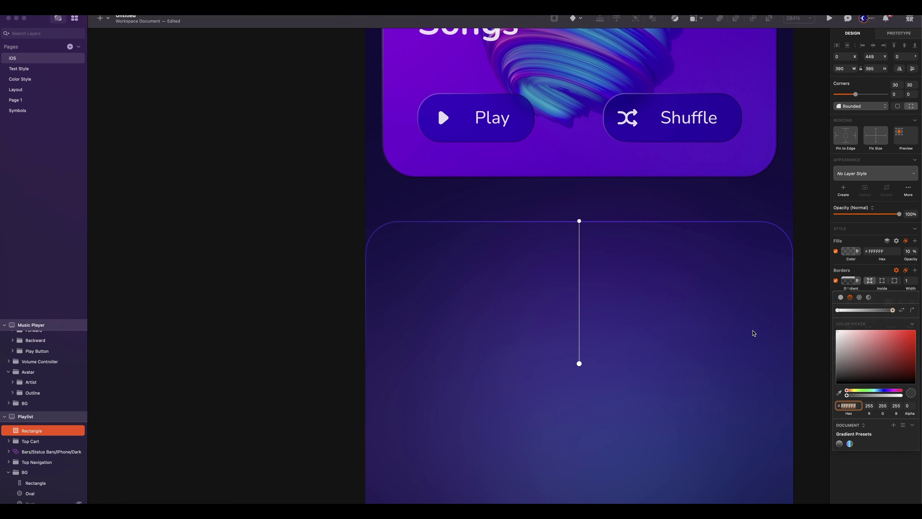
scroll(753, 333, up, 3)
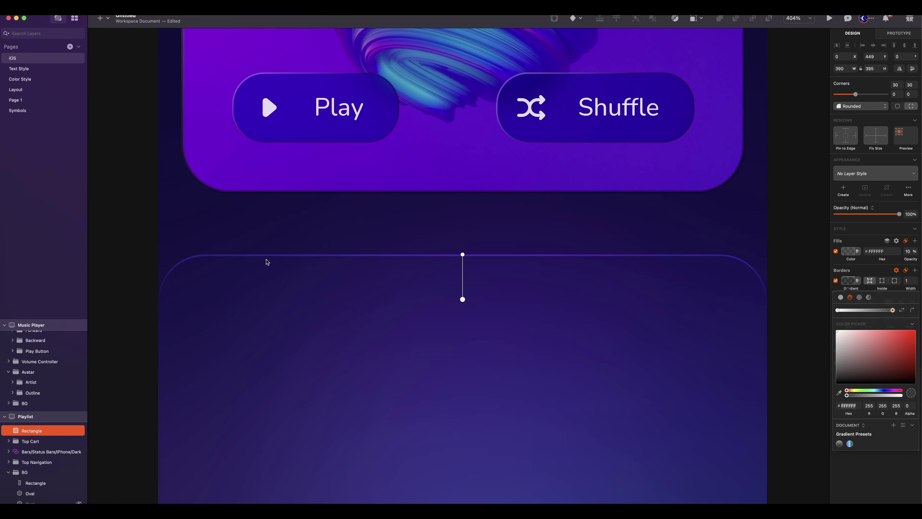
click(815, 321)
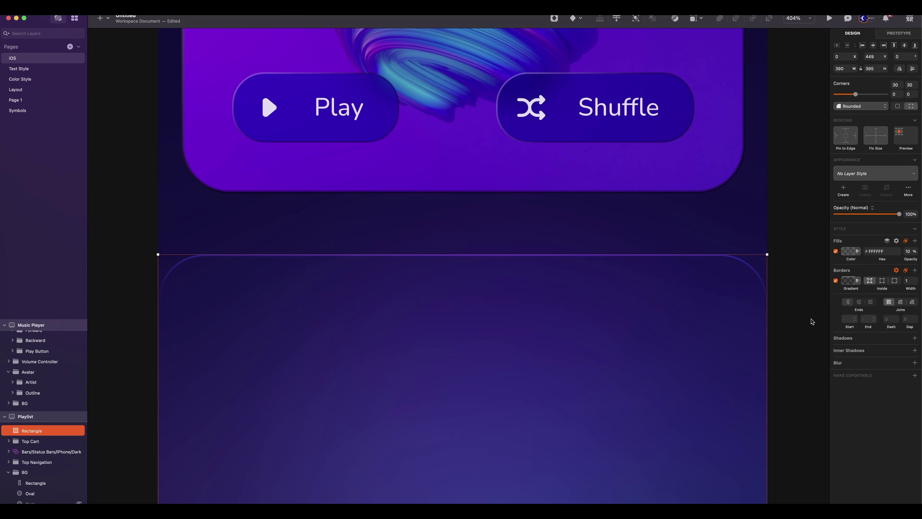
Step: Add the text "Featuring" near the panel's upper-left corner with Auto Width alignment
drag(226, 233, 350, 280)
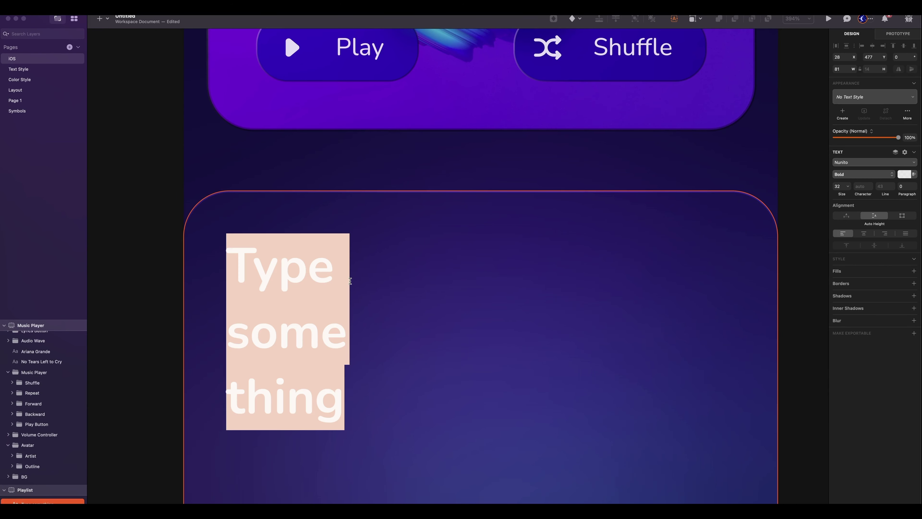
text(Fea)
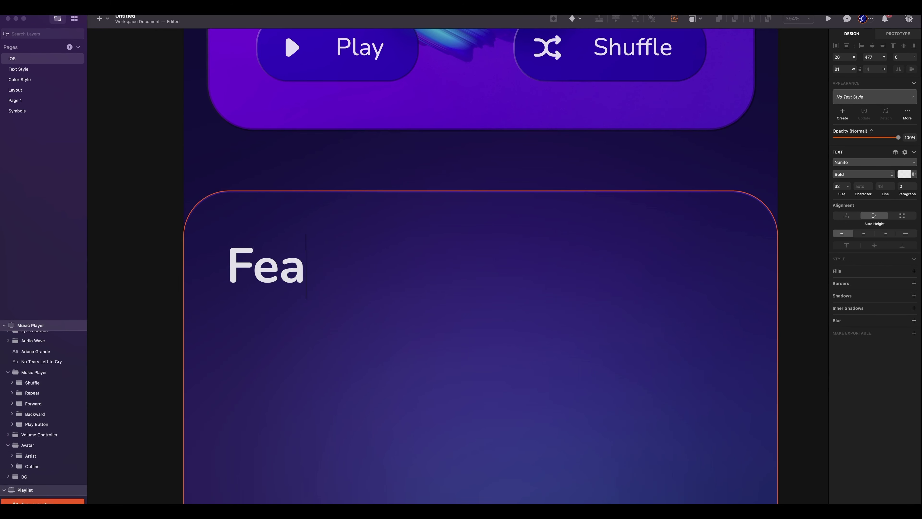
text(turing)
click(850, 215)
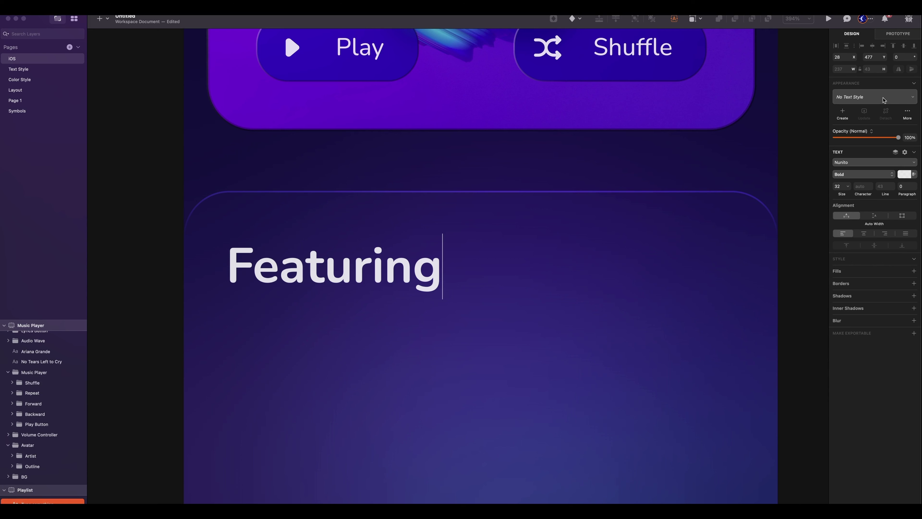
Step: Apply the document's iOS/Dark/Subtitle text style to the "Featuring" label
click(845, 97)
mouse_move(871, 124)
mouse_move(795, 262)
mouse_move(725, 261)
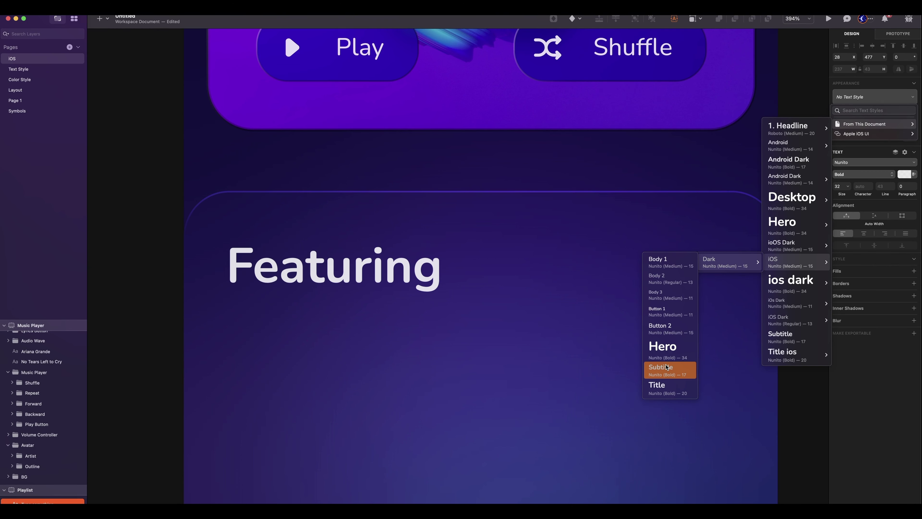
click(666, 368)
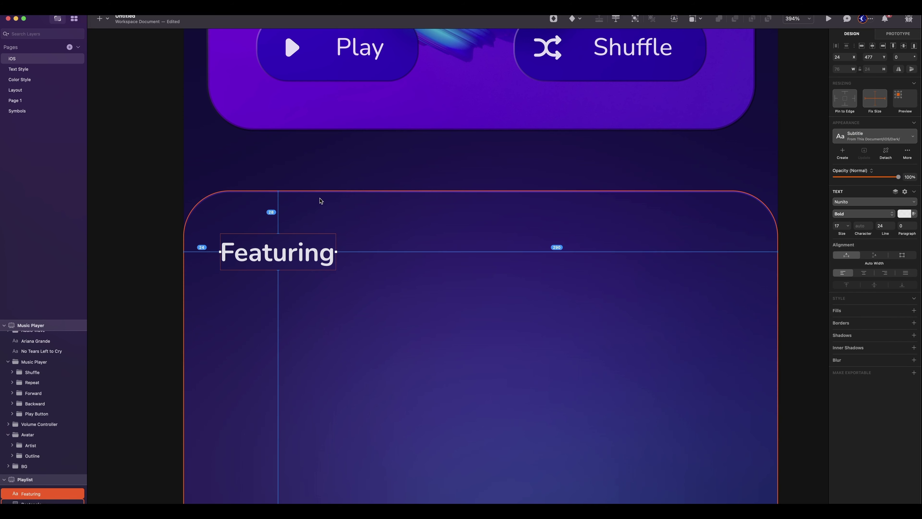
Step: Nudge the "Featuring" label up to Y 473 and check its spacing inside the panel
key(Up)
key(Up)
key(Up)
key(Up)
key(alt)
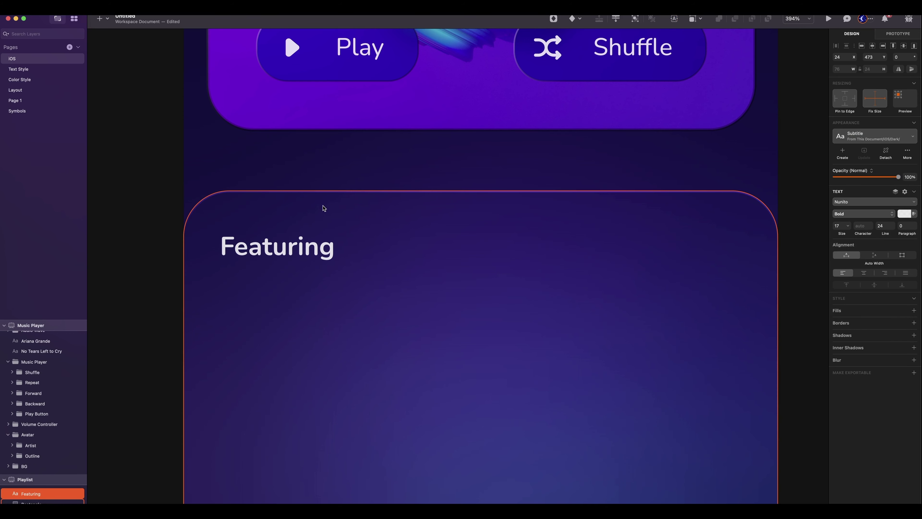
Step: Draw a full-width rectangle below the "Featuring" label, set its height to 70, and turn off its border
scroll(323, 207, down, 5)
key(r)
mouse_move(176, 187)
mouse_down()
mouse_move(756, 286)
mouse_move(756, 298)
mouse_move(770, 279)
mouse_up()
click(873, 69)
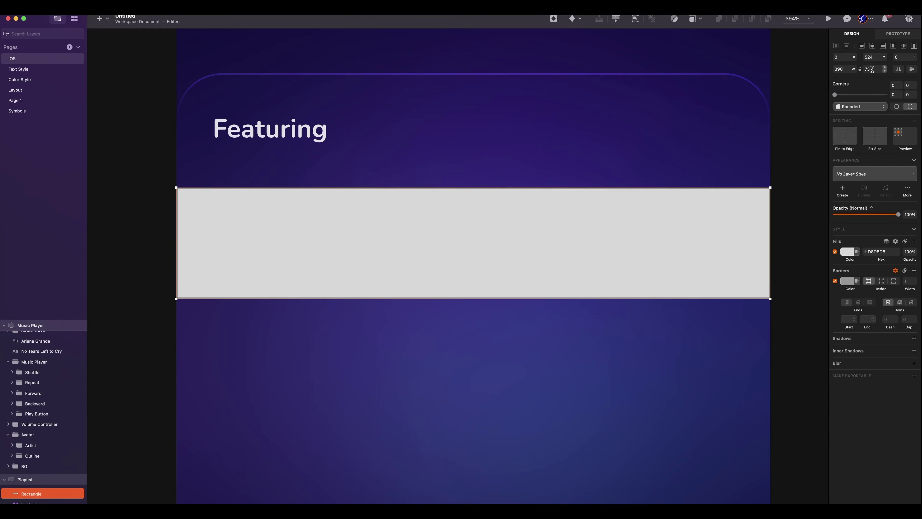
key(BackSpace)
text(0)
key(Return)
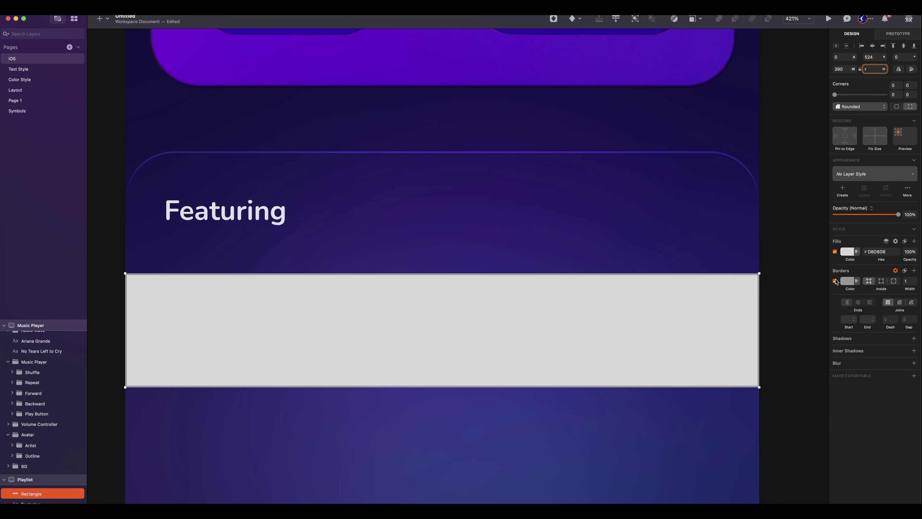
click(834, 280)
Step: Draw a rectangle inside the row at its left end, size it 50 by 50, and turn off its border
drag(164, 290, 268, 364)
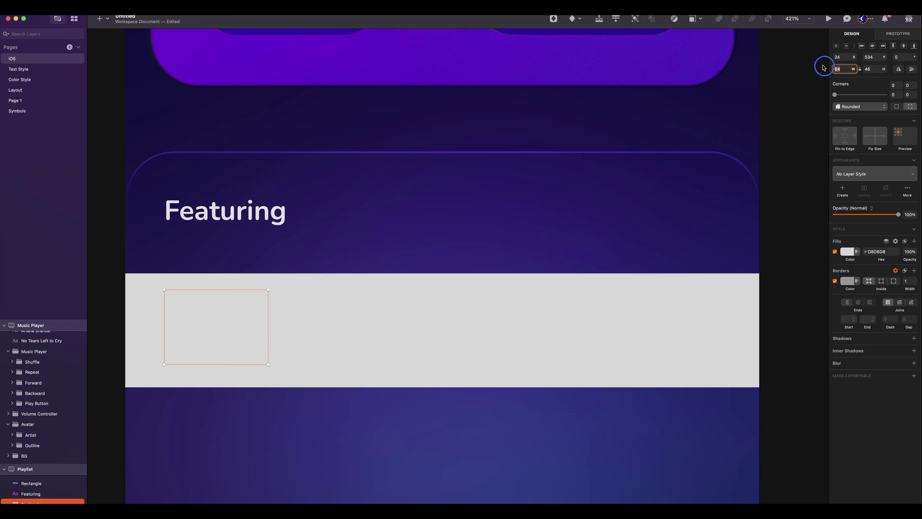
click(840, 69)
text(50)
key(Tab)
text(50)
key(Return)
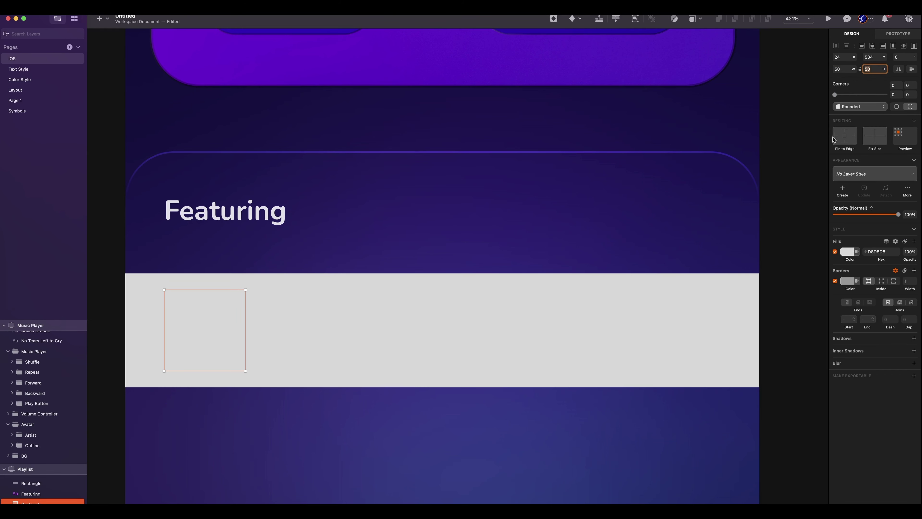
click(834, 281)
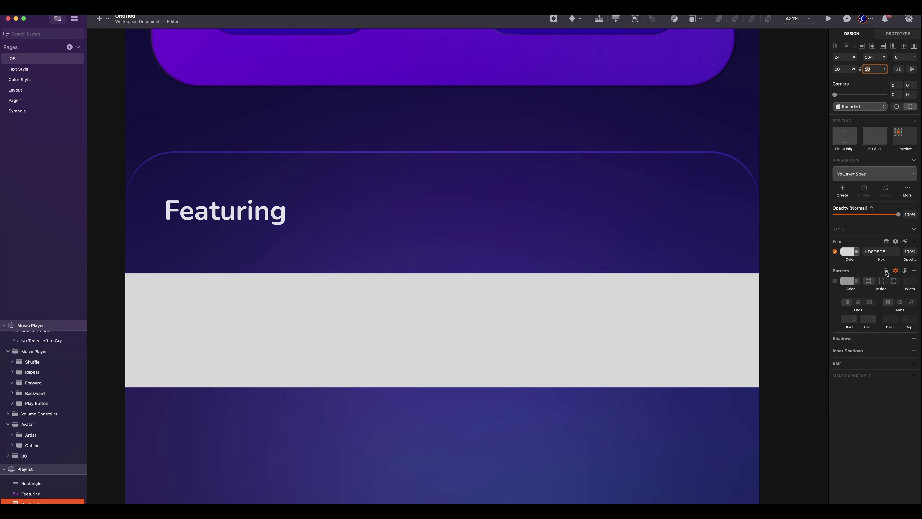
Step: Fill the small square with the purple-haired artist image from the frequently used images and round its corners to 10
click(849, 251)
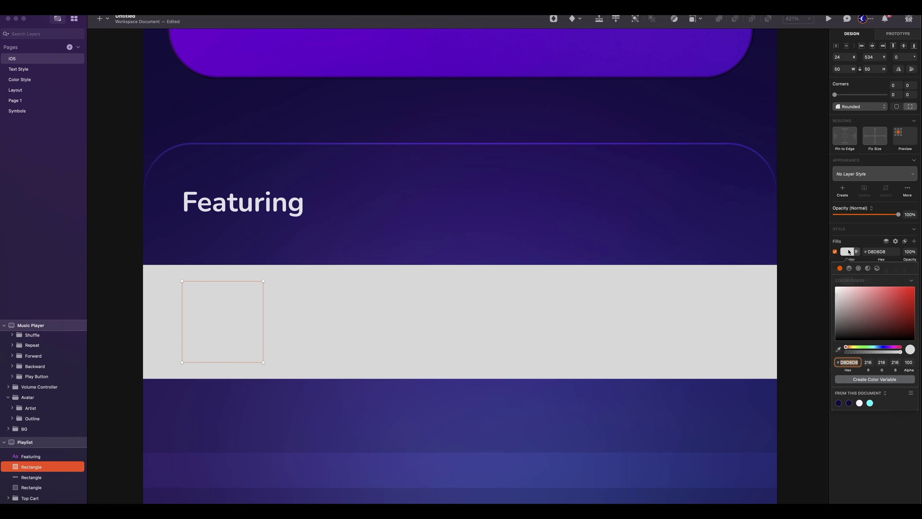
click(877, 267)
click(902, 280)
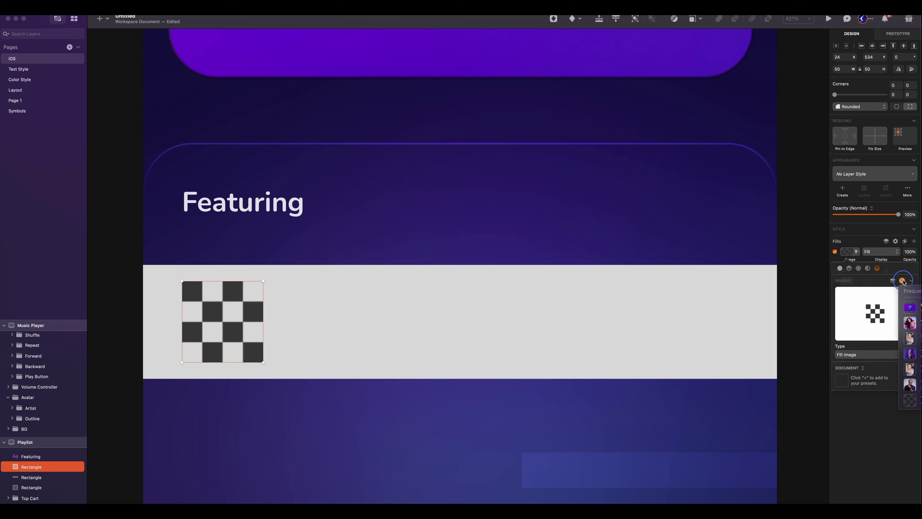
click(910, 322)
drag(835, 95, 866, 95)
Step: Move the artist image and the "Featuring" label left to X 16 so they share the same margin
click(205, 320)
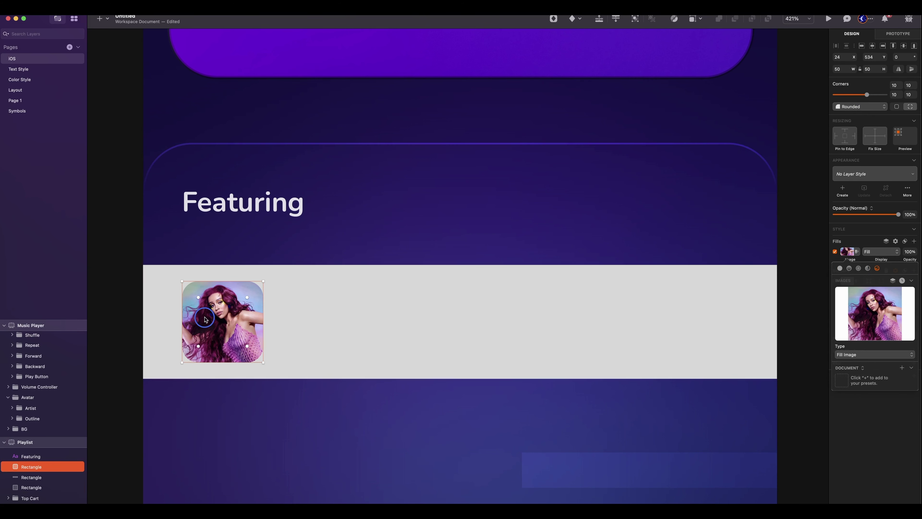
drag(205, 320, 192, 319)
drag(201, 213, 191, 212)
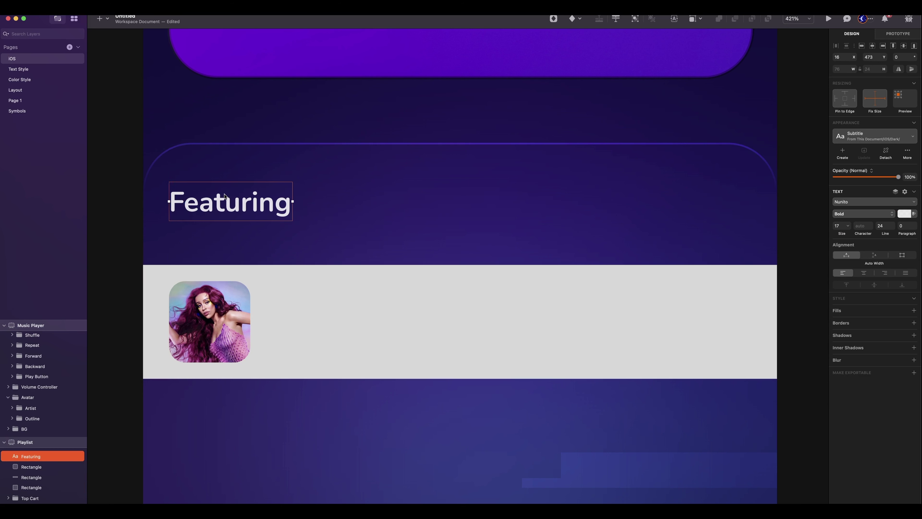
Step: Add the text "Woman" to the right of the artist image with Auto Width alignment
key(t)
drag(271, 294, 346, 309)
text(Woma)
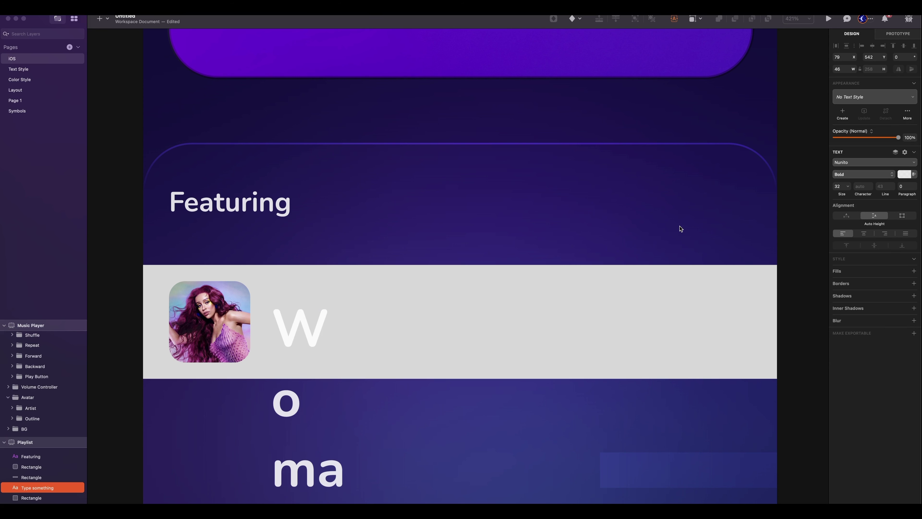
click(846, 216)
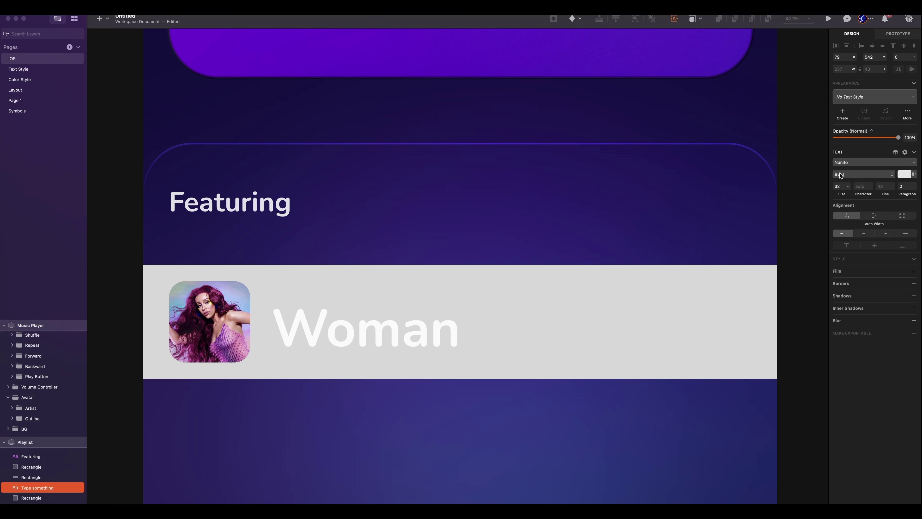
Step: Apply the document's iOS/Dark/Body 1 text style to "Woman", align it near the image's top, and place a duplicate below it
click(874, 97)
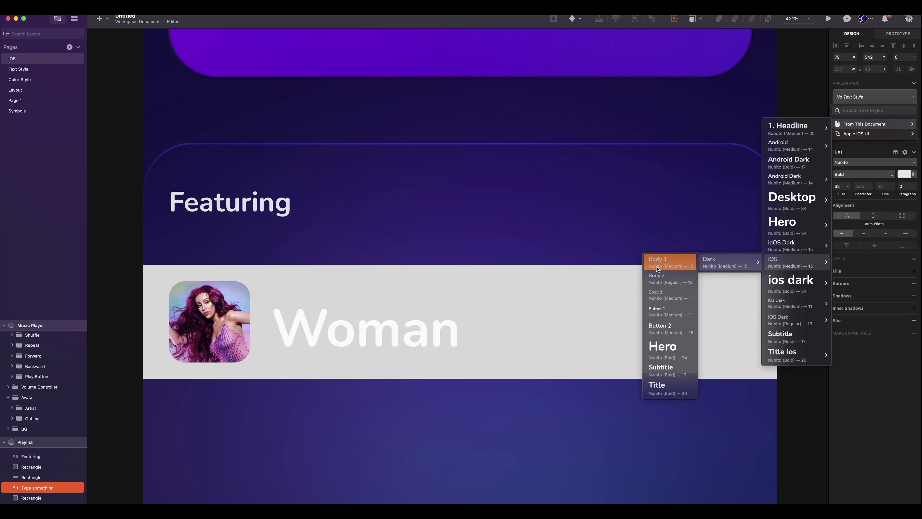
click(658, 269)
drag(290, 340, 309, 337)
key(super+d)
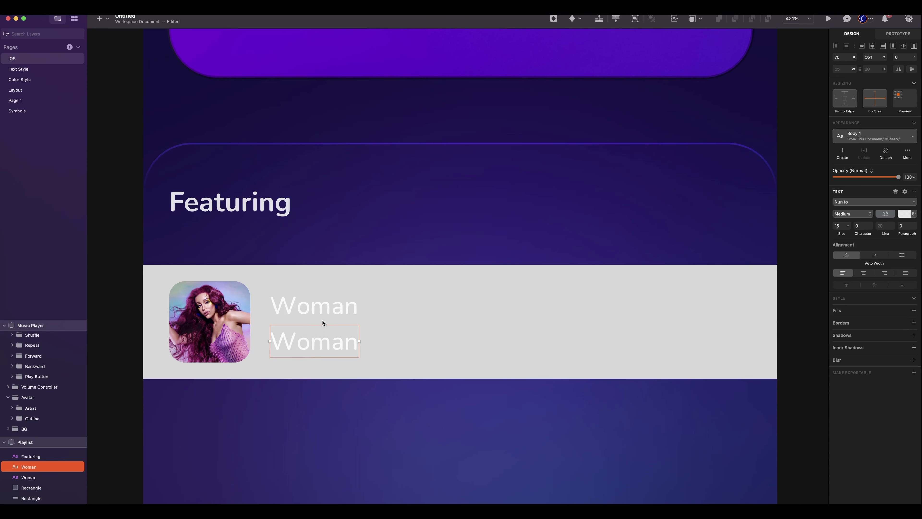
Step: Group the row rectangle, artist image and both "Woman" texts, and name the group "List 1"
shift+click(27, 462)
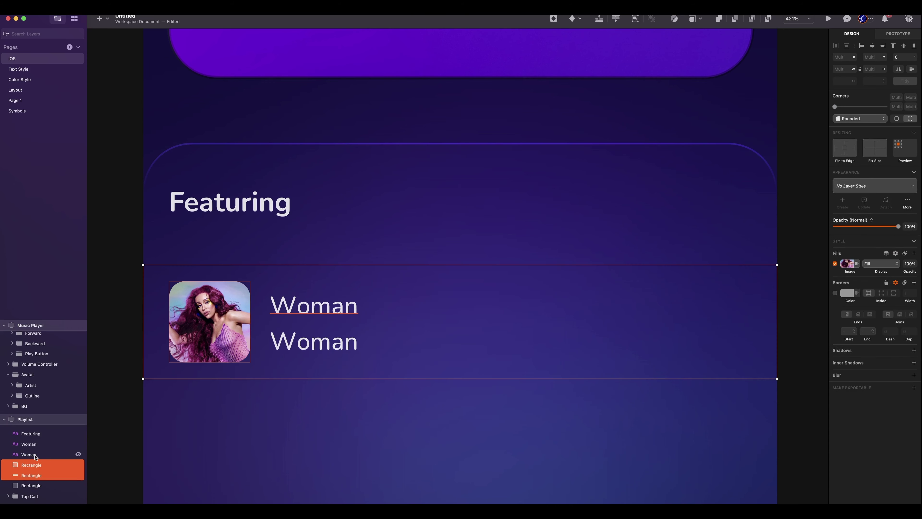
shift+click(35, 454)
shift+click(37, 444)
key(super+g)
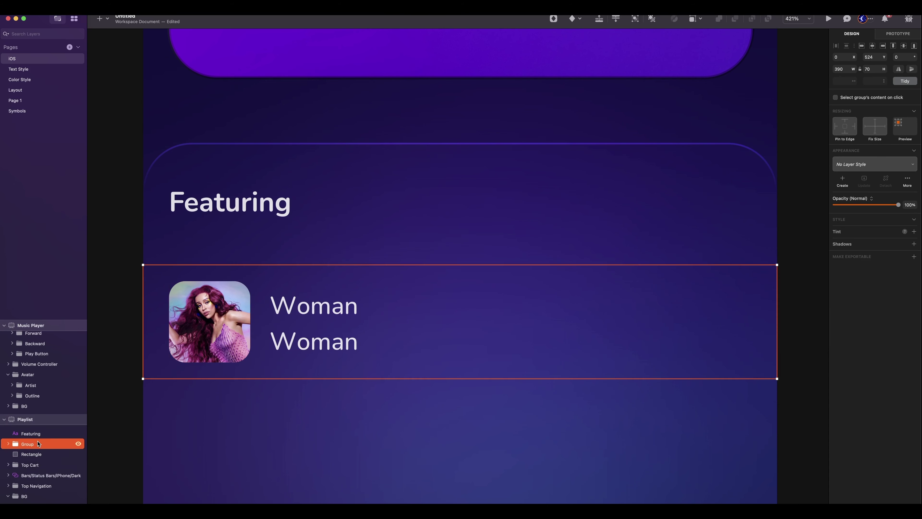
double_click(40, 446)
text(List 1)
key(Return)
Step: Apply the iOS/Dark/Body 2 text style to the lower "Woman" text
double_click(340, 345)
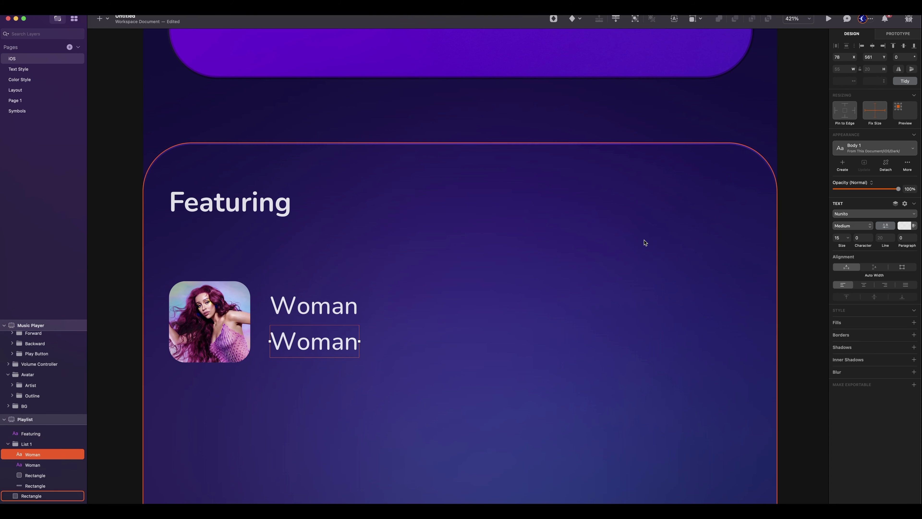
click(851, 148)
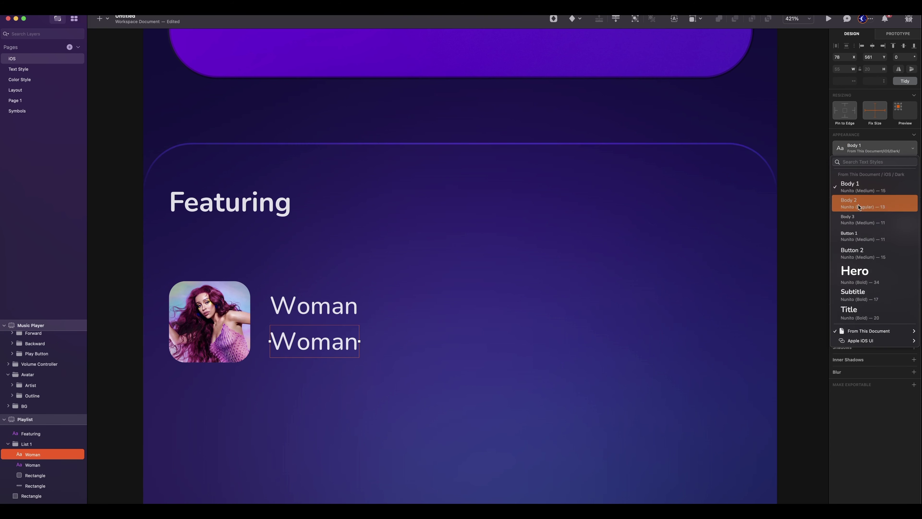
click(868, 203)
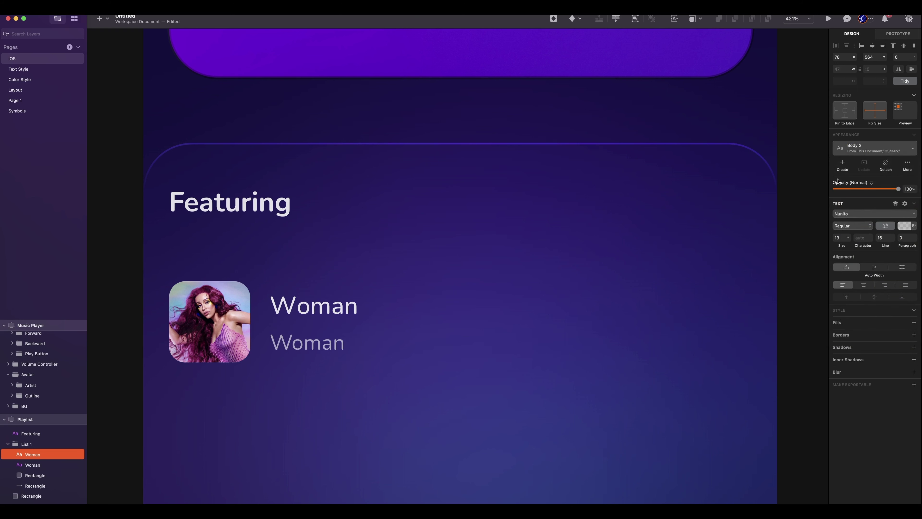
click(341, 379)
Step: Move both "Woman" texts to X 74, closer to the artist image, and tighten the vertical gap between them
click(312, 345)
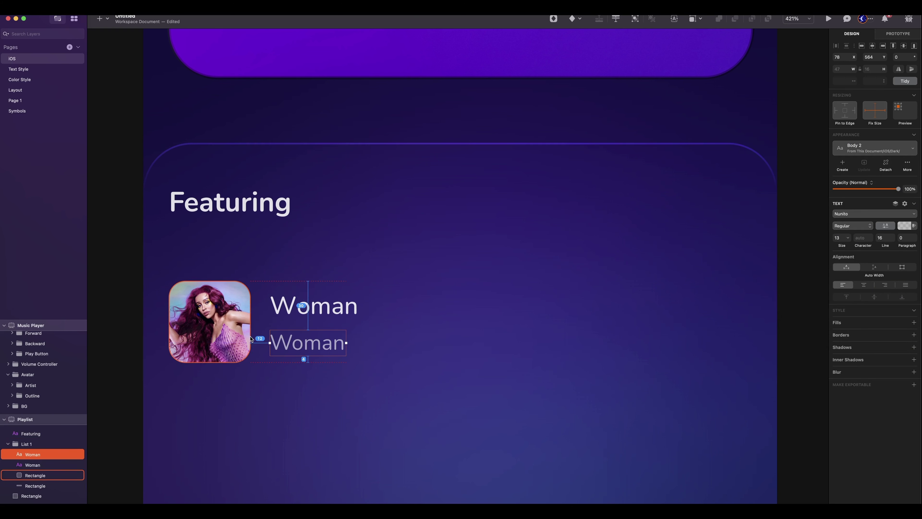
key(Left)
key(Left)
key(Left)
key(Left)
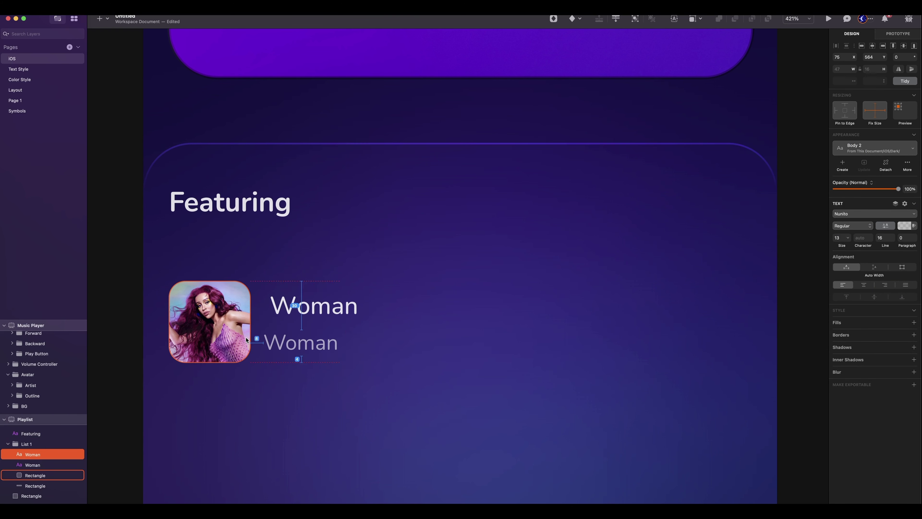
drag(294, 313, 286, 313)
shift+click(303, 342)
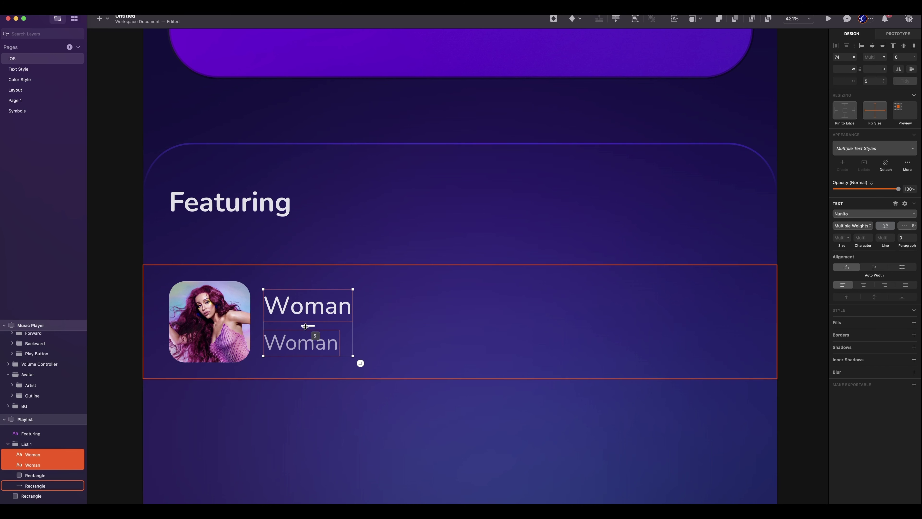
drag(308, 328, 305, 318)
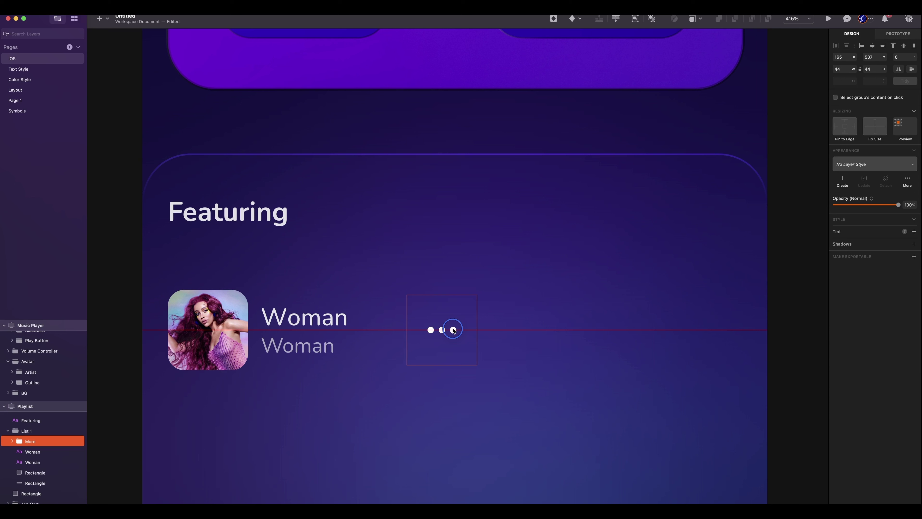
Step: Move the three-dot More icon to the right end of the song row at X 330
drag(453, 329, 452, 328)
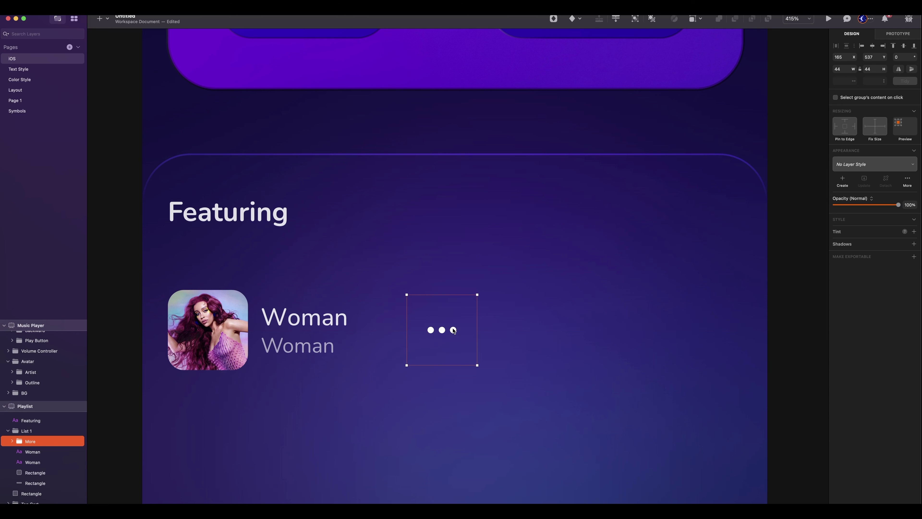
key(shift+Right)
key(shift+Right)
key(shift+Right)
key(shift+Right)
key(shift+Right)
key(shift+Right)
key(shift+Right)
key(shift+Right)
key(shift+Right)
key(shift+Right)
key(shift+Right)
key(shift+Right)
key(shift+Right)
key(shift+Right)
key(shift+Right)
key(shift+Right)
key(shift+Right)
key(alt+Left)
key(alt+Left)
key(alt+Left)
key(alt+Left)
key(alt+Left)
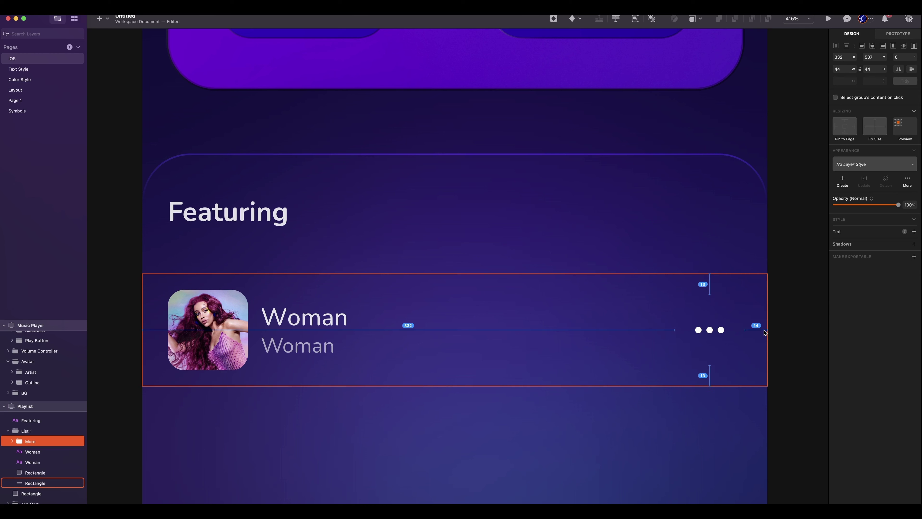
Step: Draw a line about 358 long beneath the song row, set its length to 359, and reduce its slant
scroll(611, 453, left, 2)
key(l)
drag(194, 380, 768, 378)
click(841, 82)
text(359)
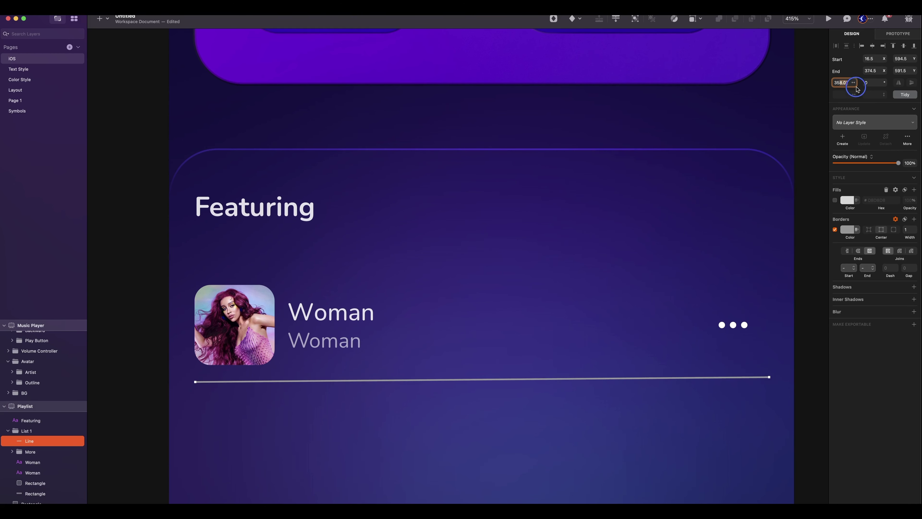
key(Return)
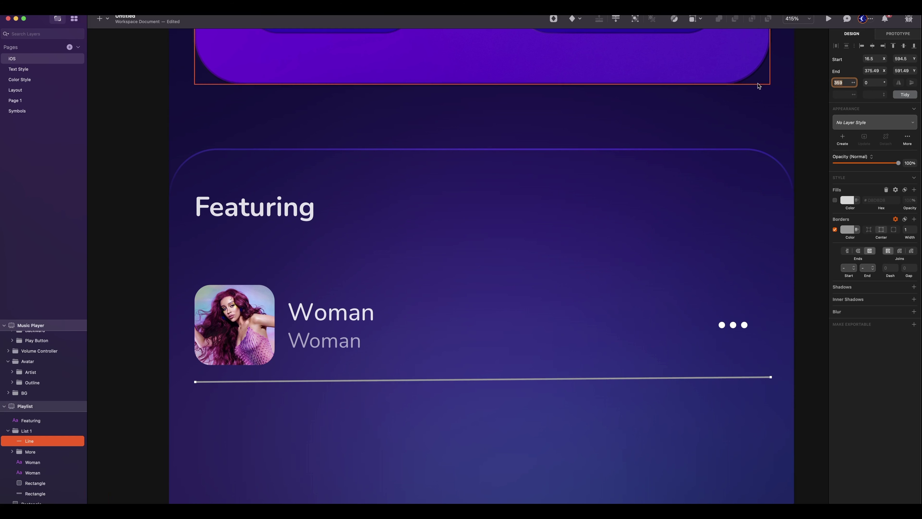
click(883, 58)
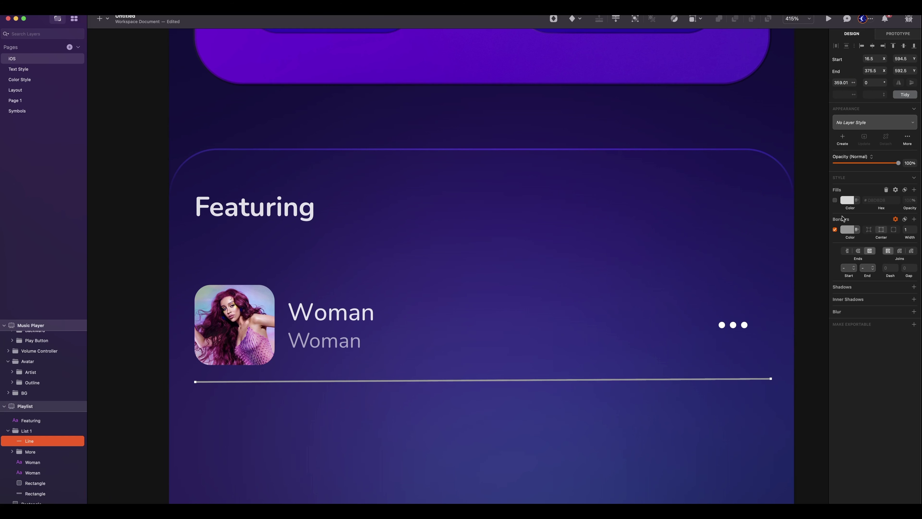
Step: Remove the line's fill and give its border a dark, semi-transparent color
click(885, 189)
click(847, 252)
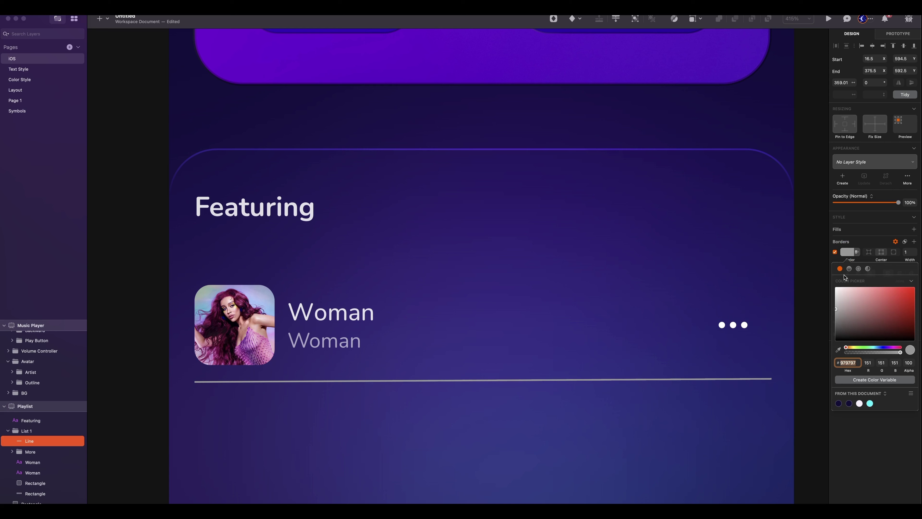
click(856, 352)
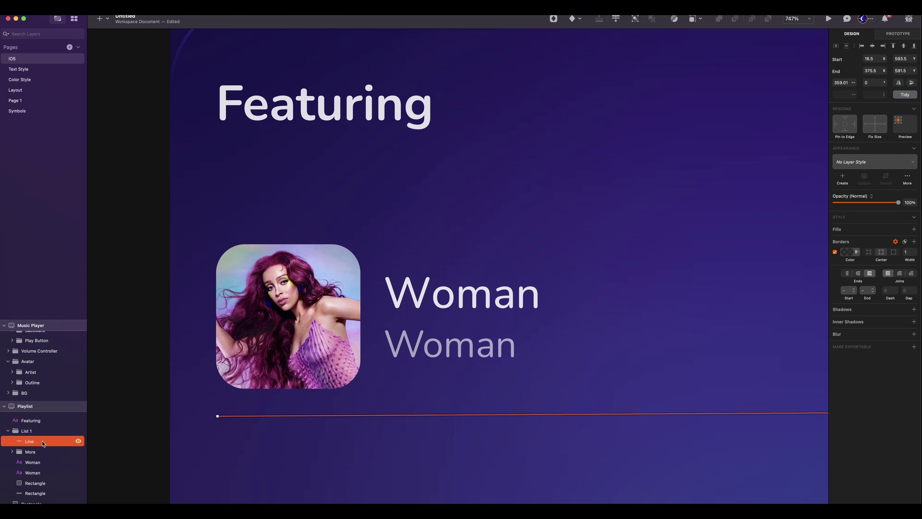
Step: Rename the line layer as "Separator" and check the contents of the More group
double_click(42, 440)
text(Separator)
key(Return)
click(35, 431)
scroll(34, 431, down, 1)
click(34, 432)
click(27, 440)
click(12, 440)
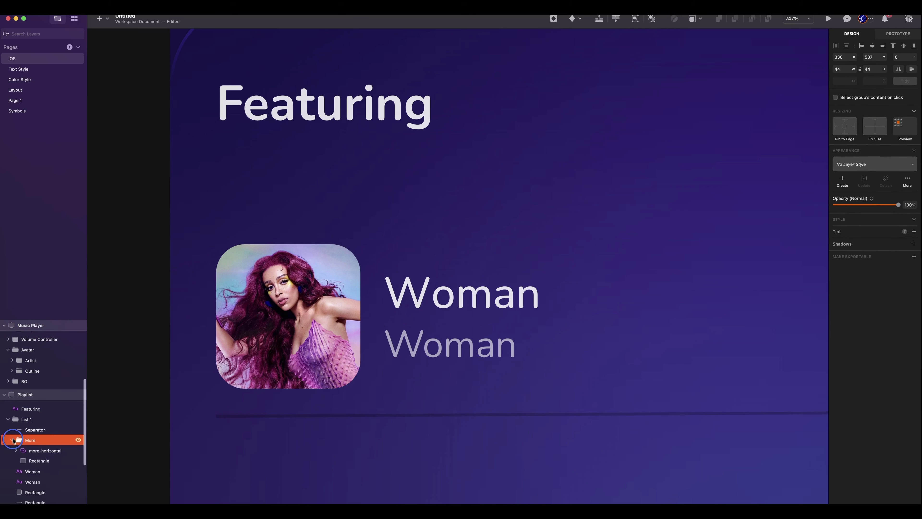
click(12, 441)
Step: Rename the artist picture layer as "Image" and the row rectangle as "Base", and collapse the List 1 group
click(36, 471)
key(super+r)
text(Image)
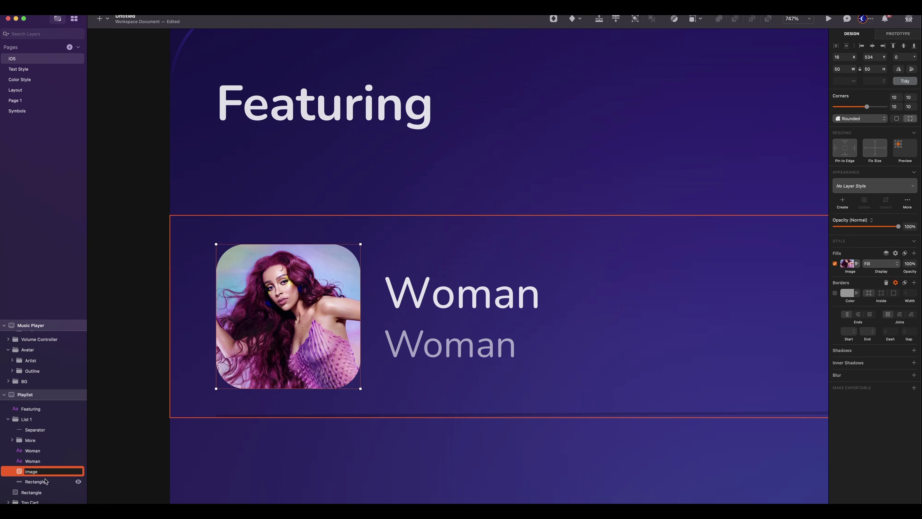
double_click(45, 482)
text(Base)
click(9, 420)
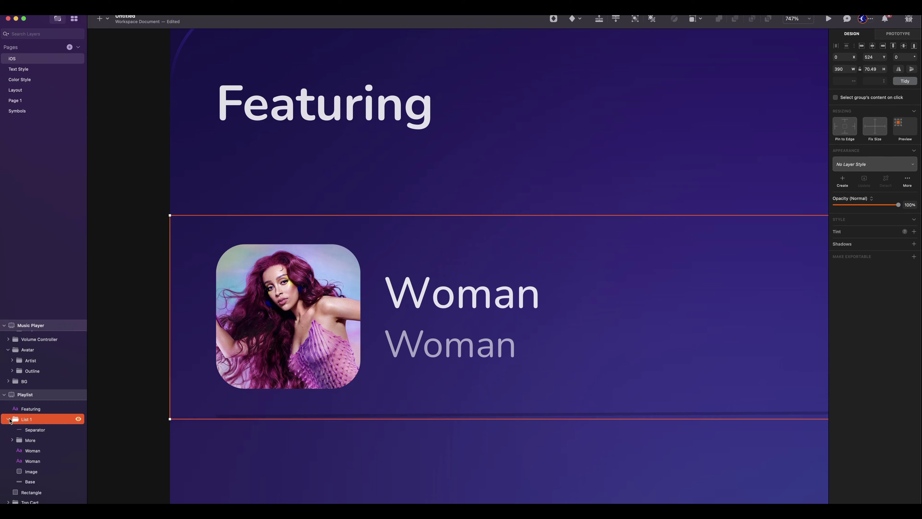
click(9, 419)
Step: Move the List 1 group up to Y 505, checking its spacing from the "Featuring" label
scroll(212, 429, down, 5)
key(alt)
key(shift+Up)
key(shift+Up)
key(alt)
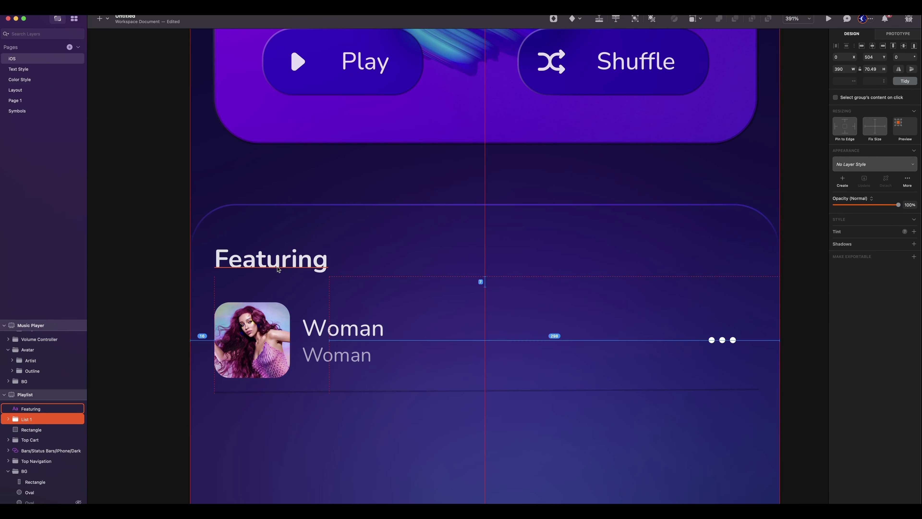
drag(278, 268, 277, 267)
key(alt+Down)
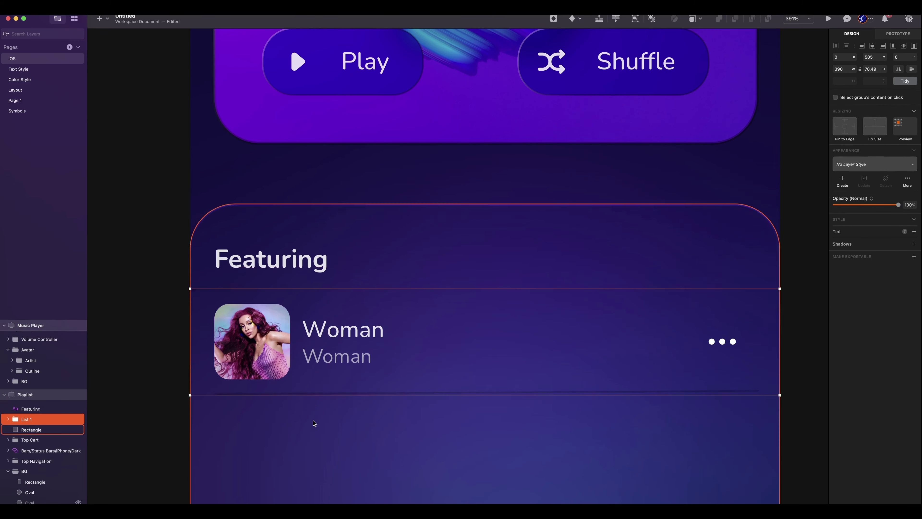
Step: Change the lower "Woman" text in the song row to "Doja Cat"
double_click(387, 275)
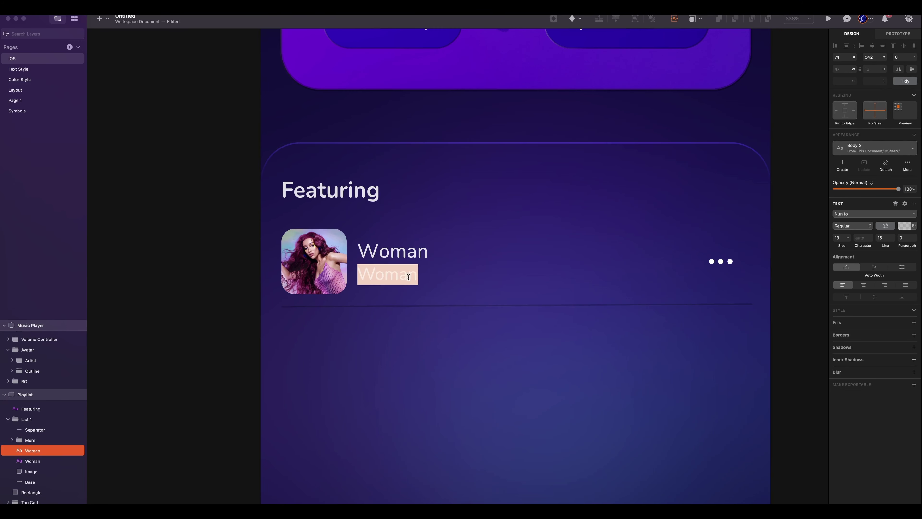
text(Doja Cat)
click(372, 395)
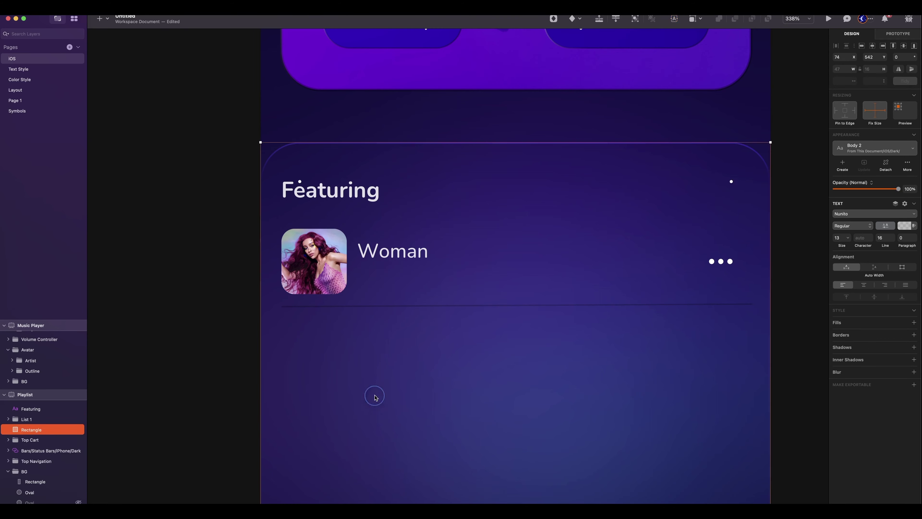
Step: Convert the List 1 song row into a symbol with Left to Right Layout, removing the number from its name
scroll(373, 393, down, 5)
click(443, 310)
click(553, 18)
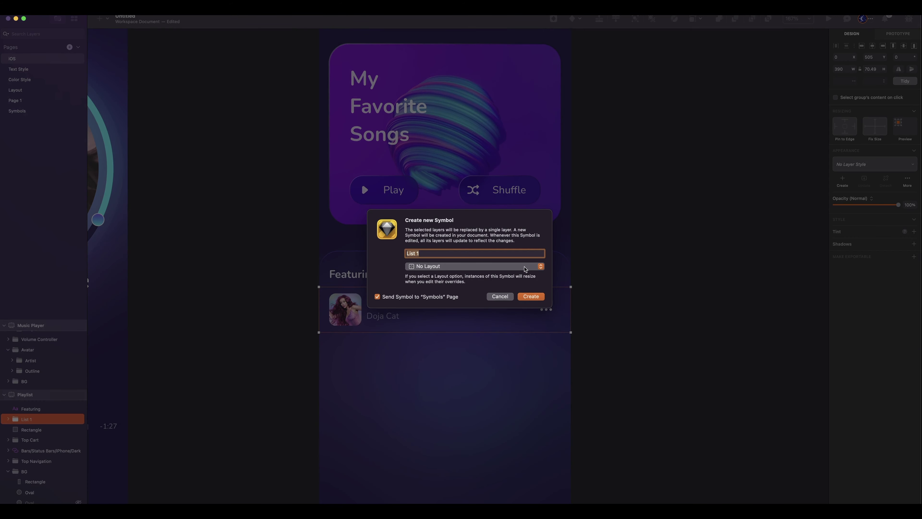
click(524, 269)
click(525, 281)
key(Right)
key(BackSpace)
click(527, 295)
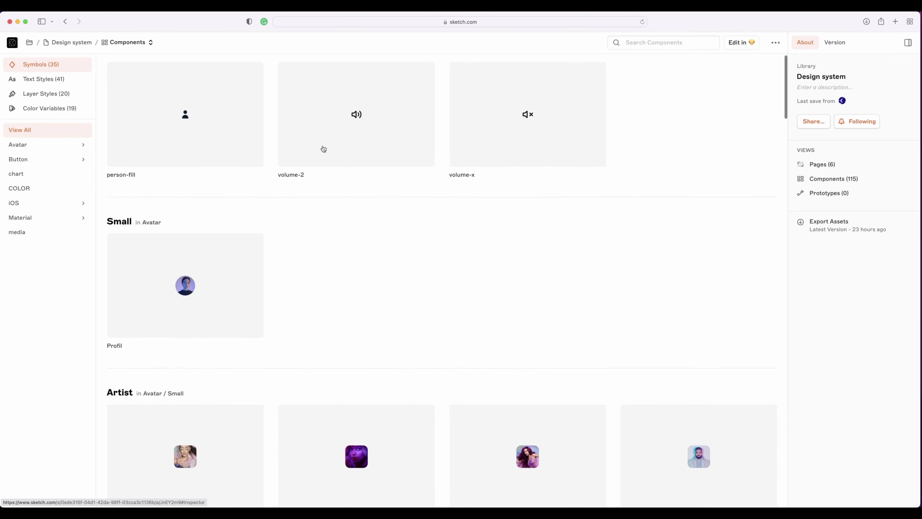
Step: Examine the text styles and symbols of the Design system library in the web browser
click(35, 80)
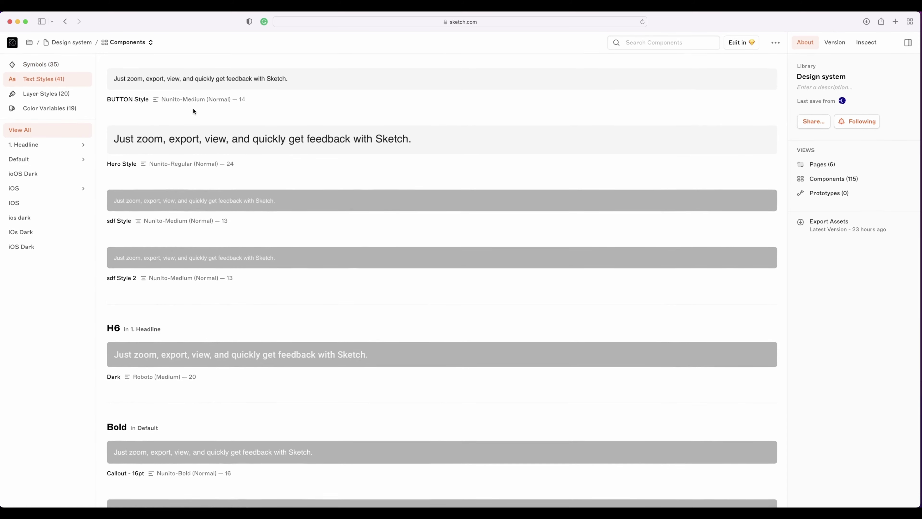
scroll(193, 111, down, 15)
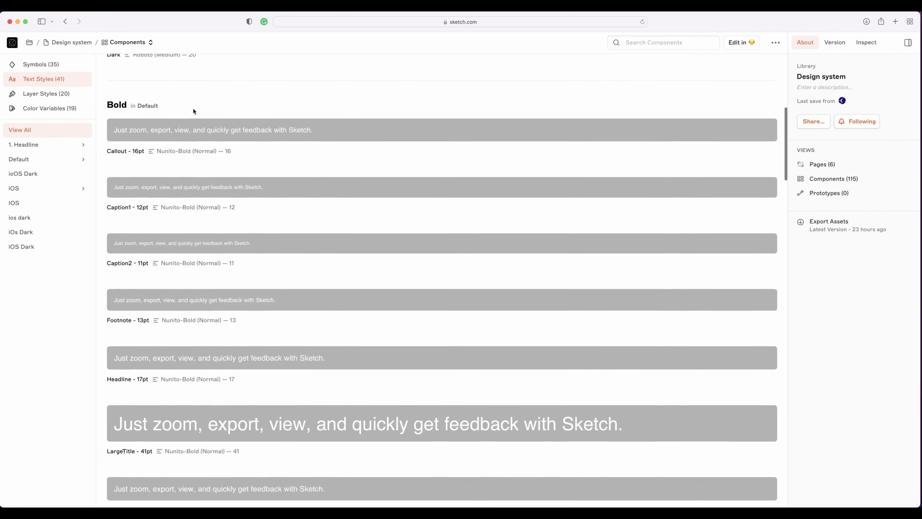
scroll(193, 111, up, 15)
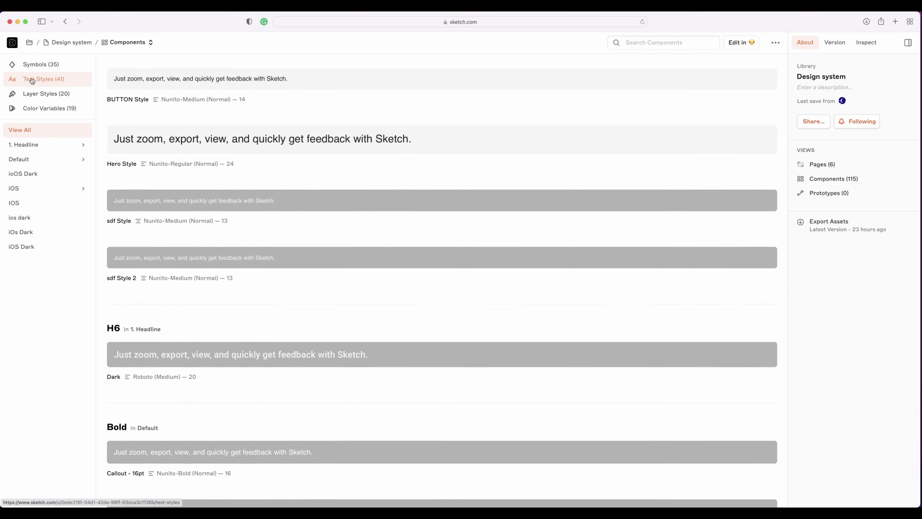
click(39, 65)
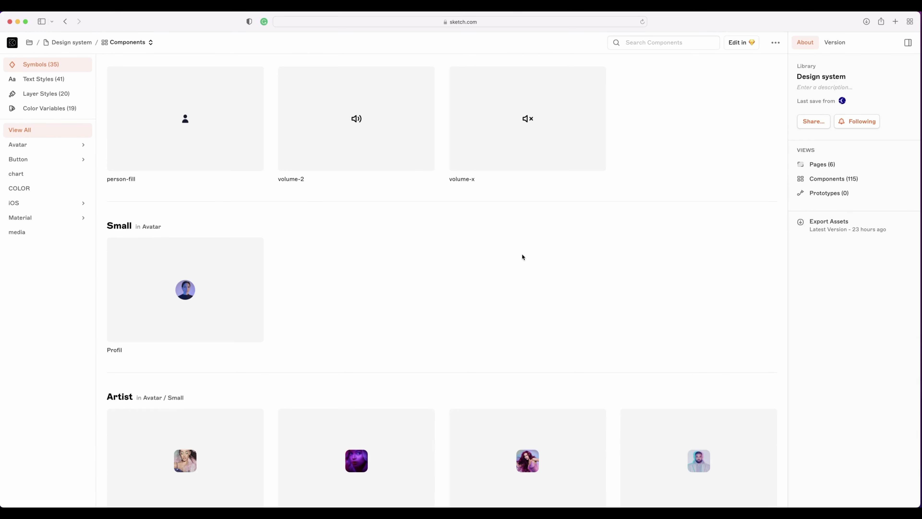
scroll(522, 255, down, 6)
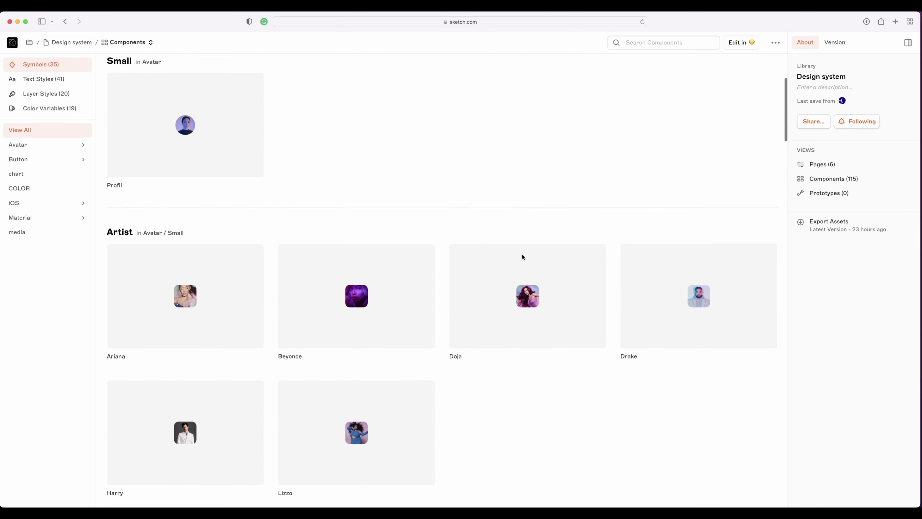
scroll(521, 253, down, 5)
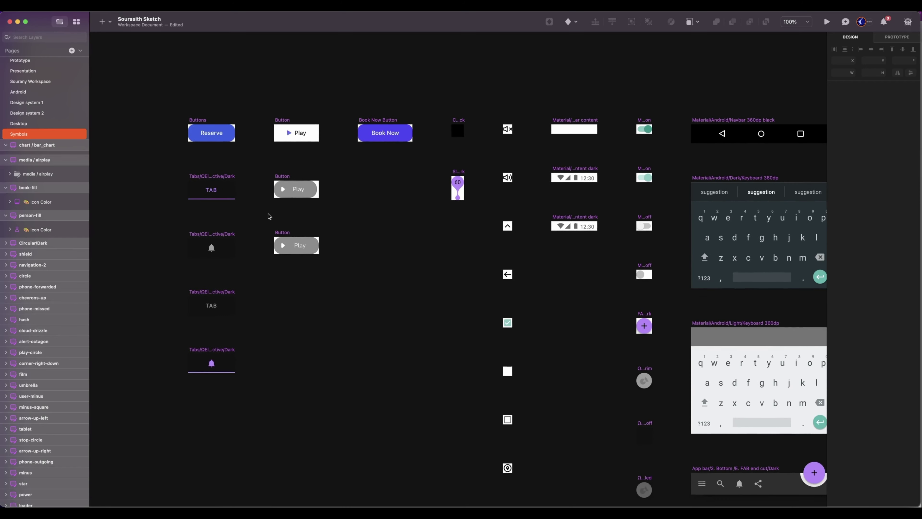
Step: Look through the Material and button components on the Symbols page of the other Sketch document
scroll(361, 259, right, 1)
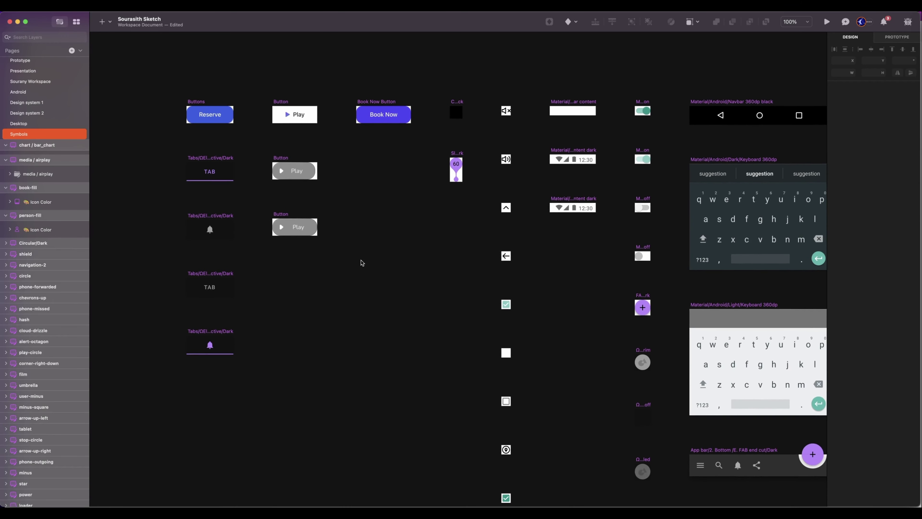
scroll(362, 263, right, 10)
scroll(361, 262, down, 3)
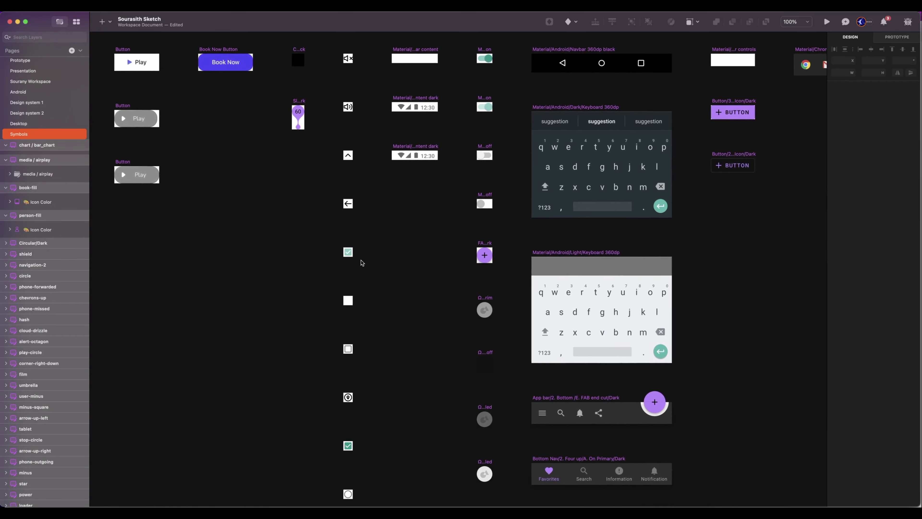
scroll(362, 262, right, 7)
scroll(361, 262, down, 1)
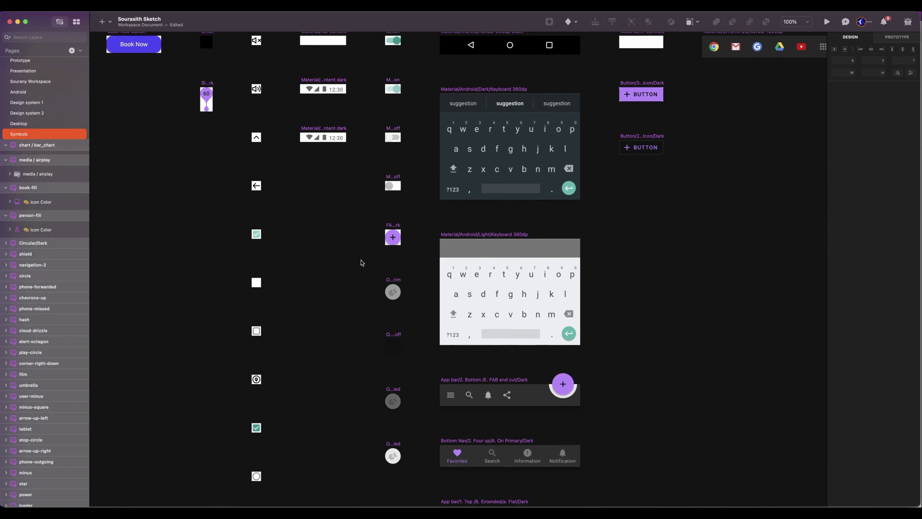
scroll(361, 262, right, 8)
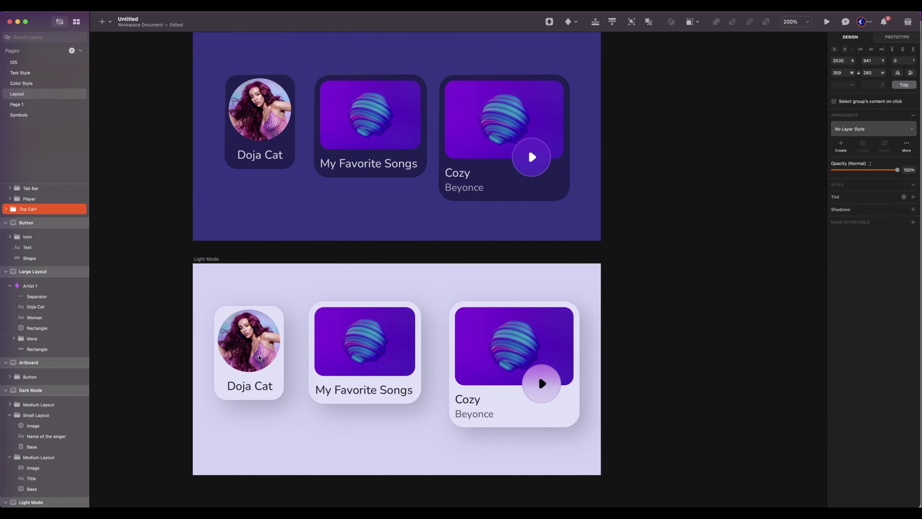
Step: Convert the dark-mode Doja Cat card into a symbol named "Small/Layout/Dark" with Horizontally Center Layout
click(721, 265)
scroll(580, 261, up, 2)
scroll(580, 260, left, 2)
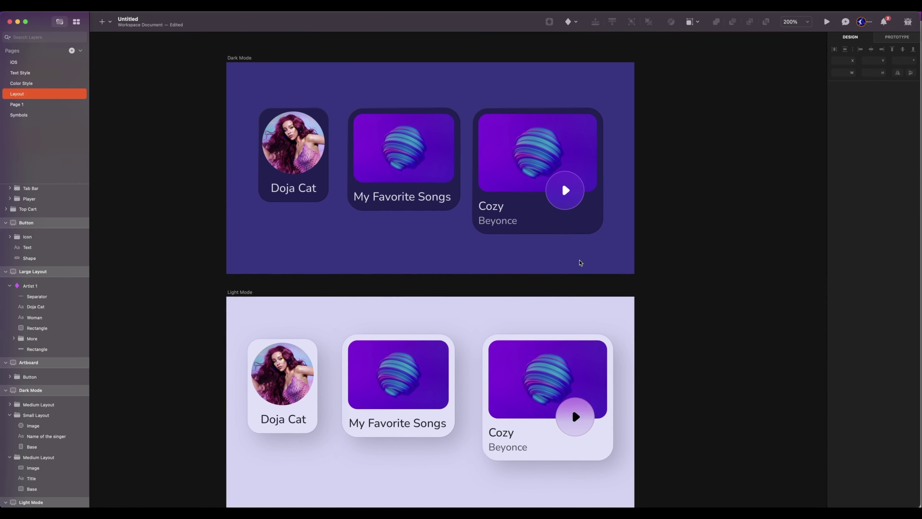
click(320, 180)
scroll(435, 109, down, 2)
scroll(436, 109, left, 1)
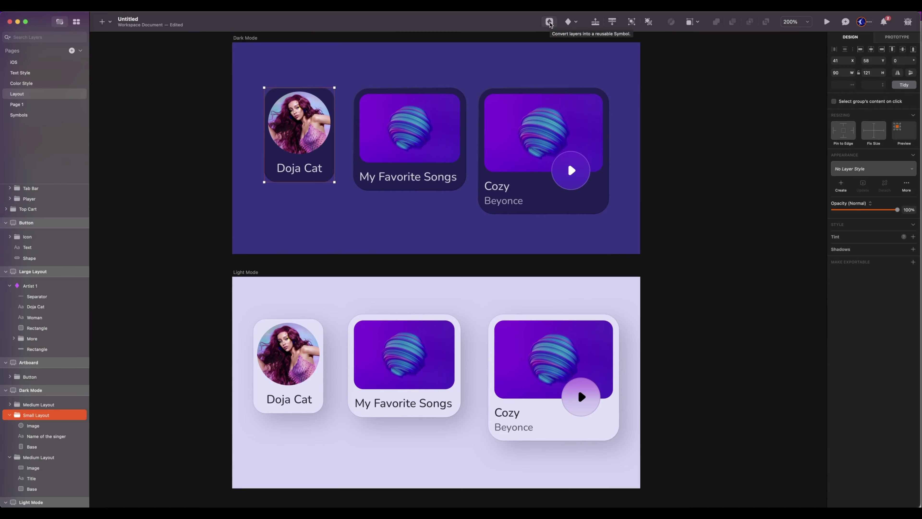
click(550, 23)
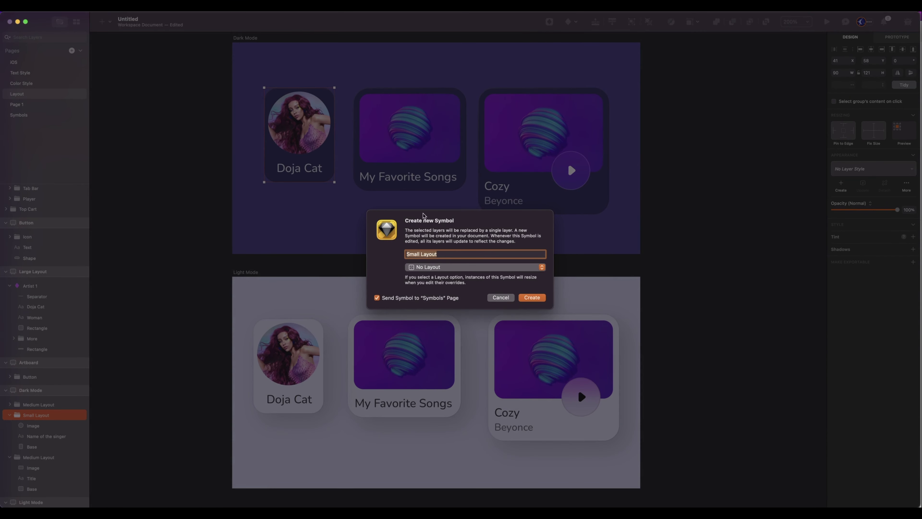
text(Small/Layout/Dark)
click(435, 267)
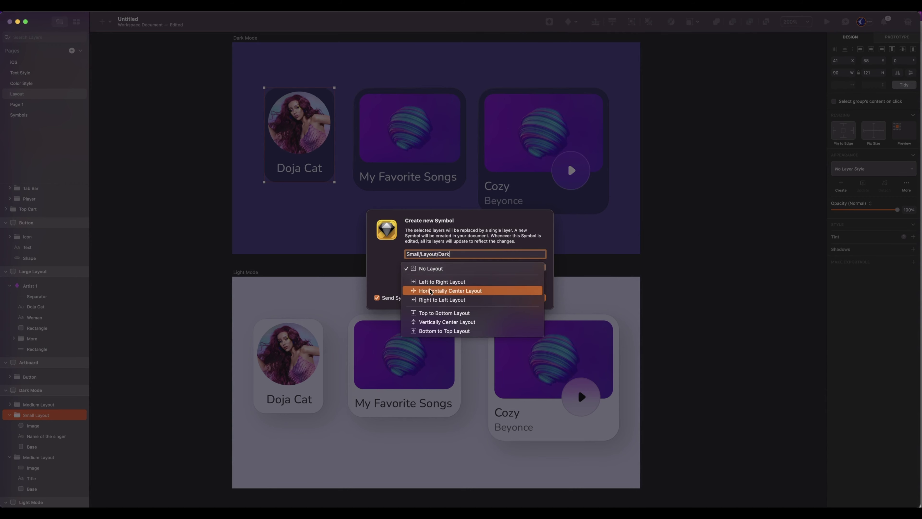
click(429, 290)
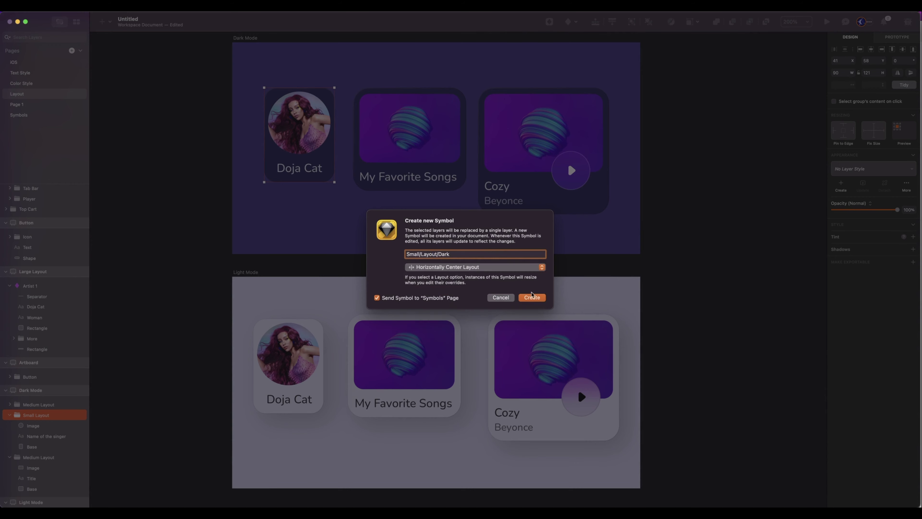
click(540, 299)
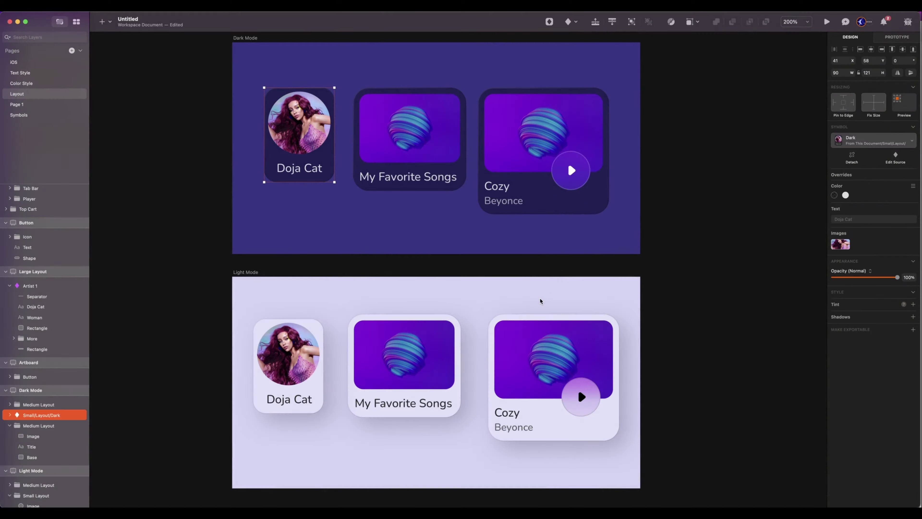
Step: Convert the dark-mode "My Favorite Songs" card into a symbol named "Medium/Layout/Dark" with Left to Right Layout
click(425, 181)
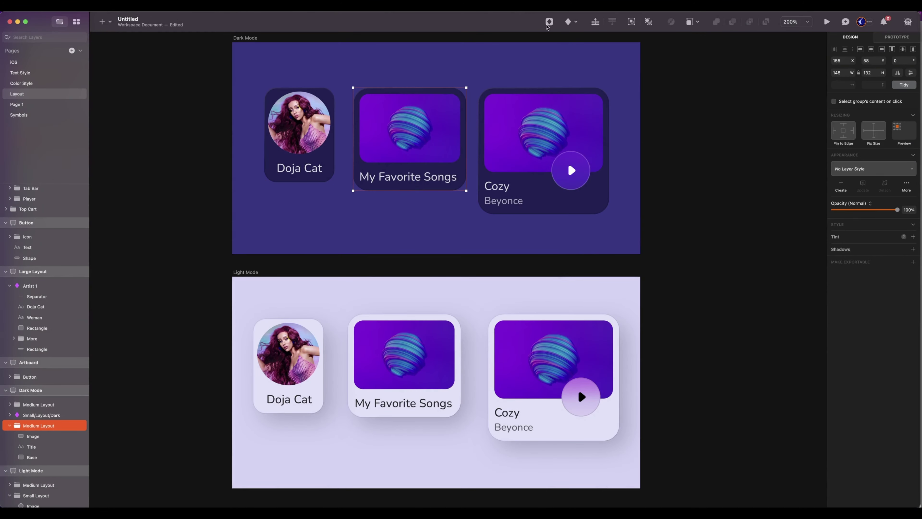
click(549, 23)
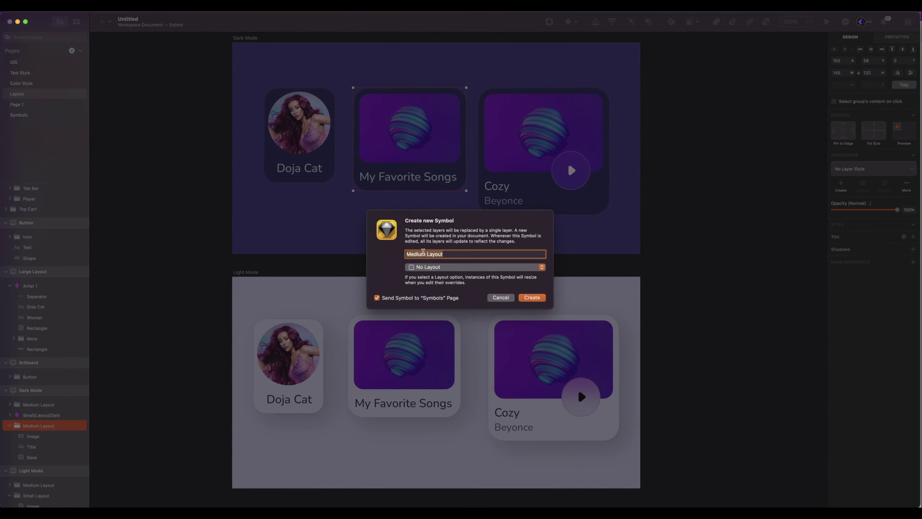
click(427, 253)
text(/)
click(445, 253)
text(/Dark)
click(438, 267)
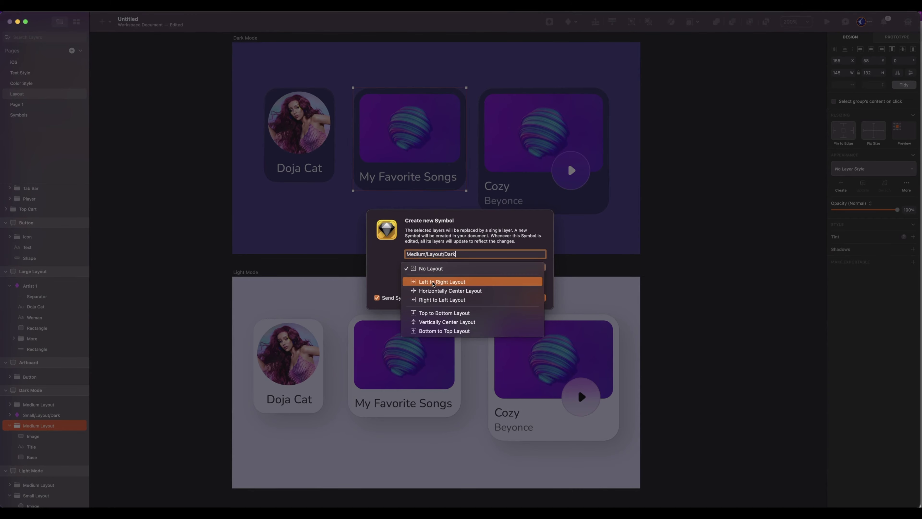
click(434, 282)
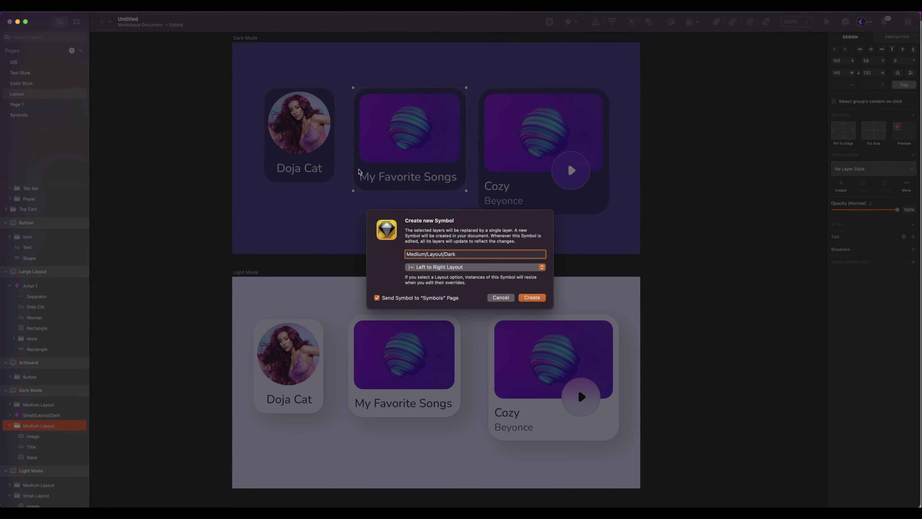
click(534, 300)
Step: Convert the dark-mode "Cozy" card into a symbol named "Large/Layout/Dark" with Left to Right Layout
click(549, 21)
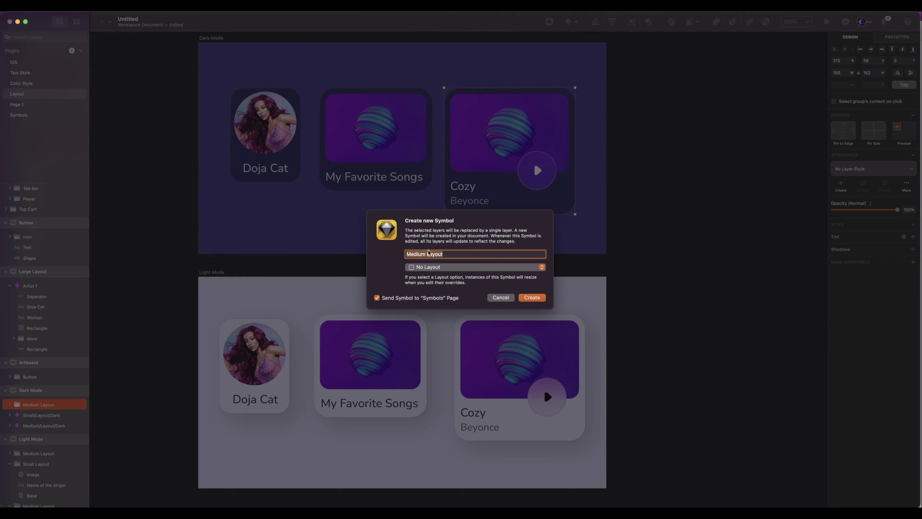
drag(426, 253, 405, 254)
text(Large/)
click(445, 254)
text(/Dark)
click(431, 267)
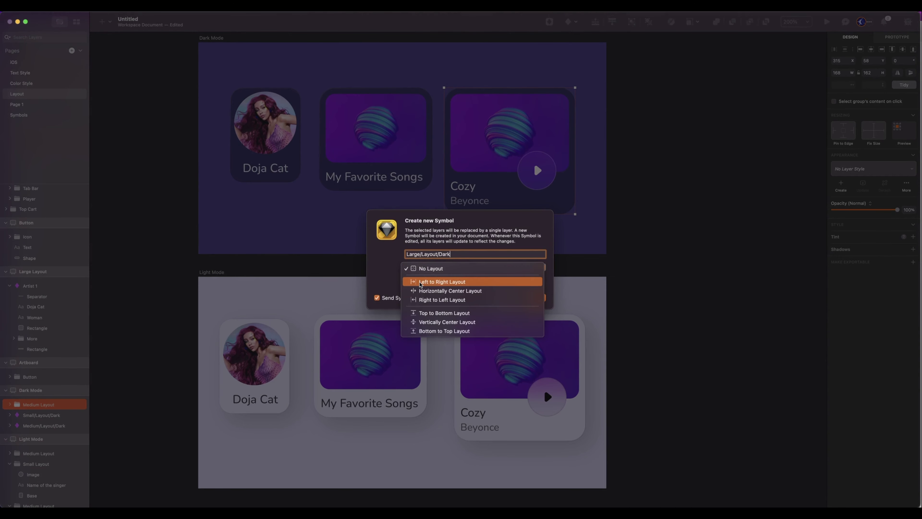
click(427, 283)
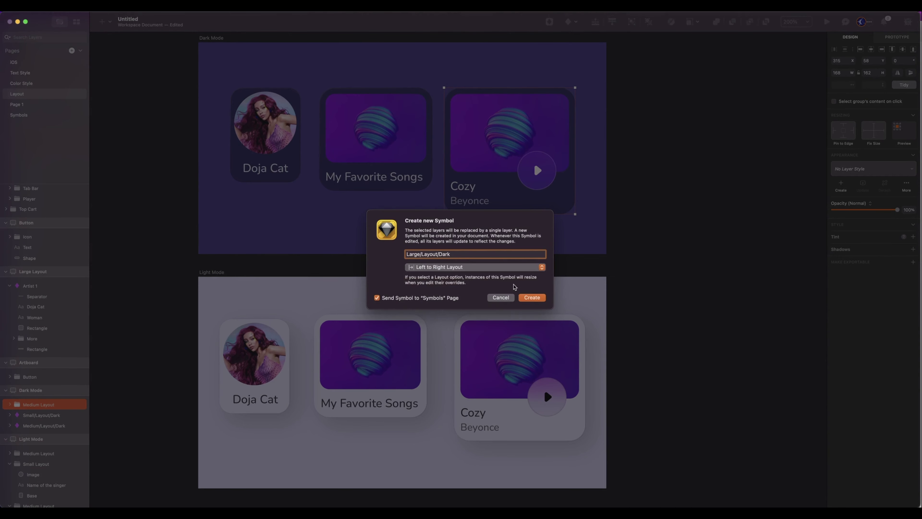
click(532, 297)
Step: Convert the light-mode Doja Cat card into a symbol named "Small/Layout/Light" with Horizontally Center Layout
scroll(399, 254, down, 5)
click(292, 254)
click(549, 21)
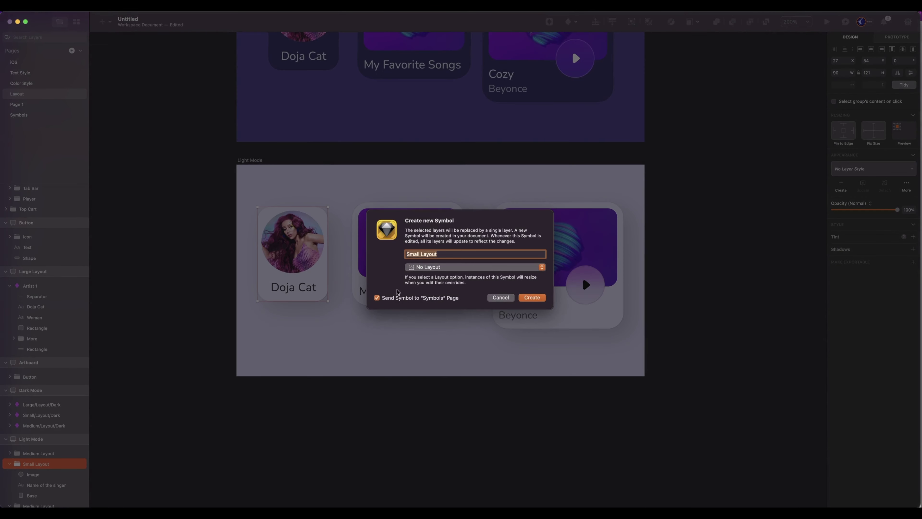
click(420, 253)
key(BackSpace)
click(452, 254)
text(/Light)
click(449, 267)
click(449, 290)
click(533, 298)
Step: Convert the light-mode "My Favorite Songs" card into a symbol named "Medium/Layout/Light" with Left to Right Layout
click(445, 257)
click(549, 22)
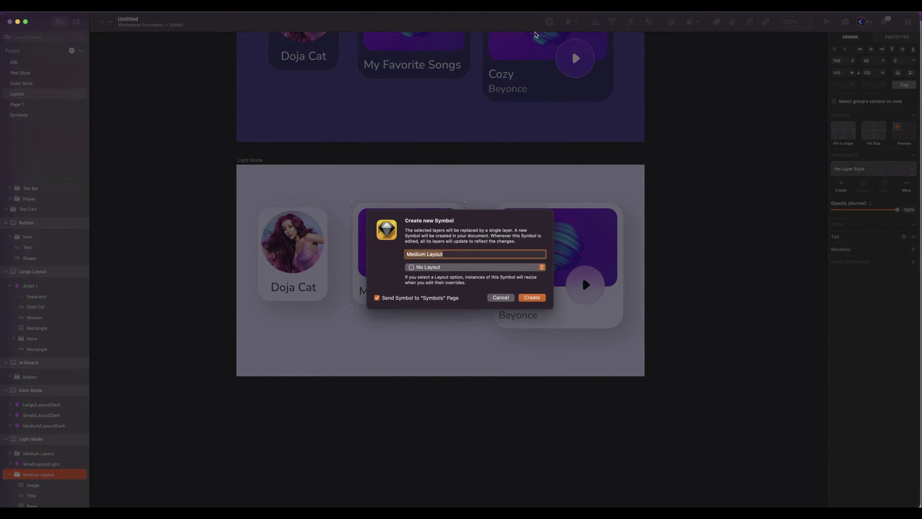
click(427, 257)
key(BackSpace)
text(/)
click(461, 254)
text(/Light)
click(440, 268)
click(442, 282)
click(532, 297)
Step: Convert the light-mode "Cozy" card into a symbol named "Large/Layout/Light"
click(532, 262)
click(549, 22)
text(Large/Layout/Light)
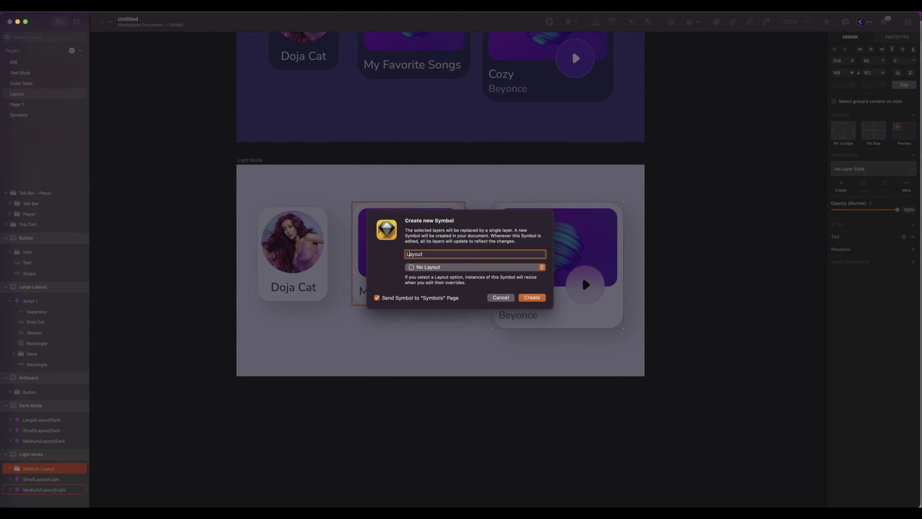
click(462, 268)
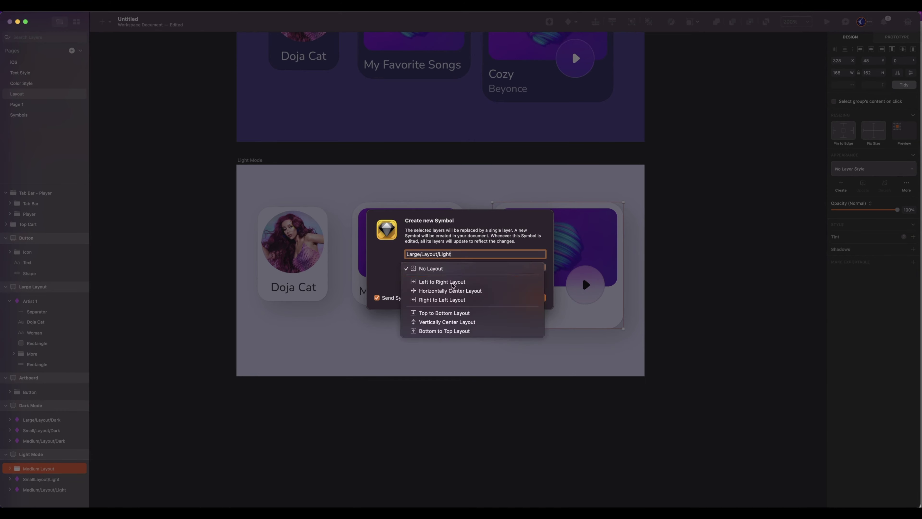
click(501, 299)
key(Return)
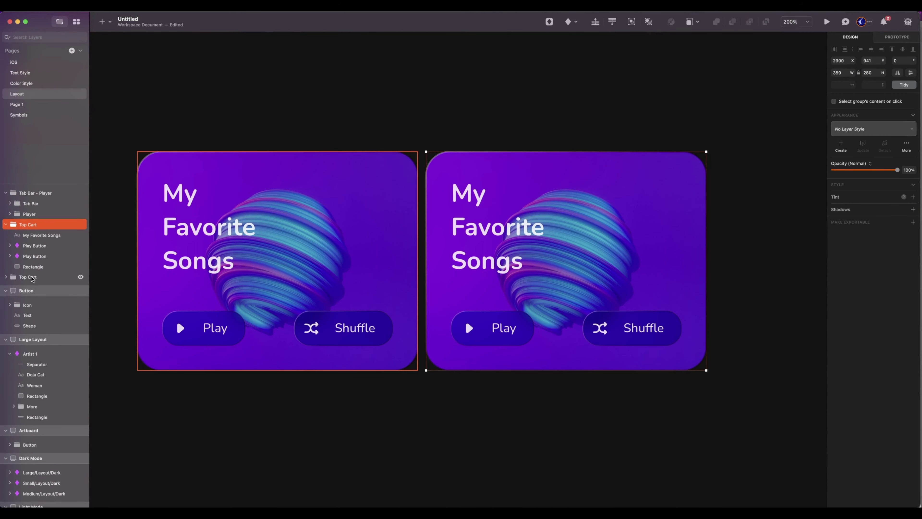
Step: Overlay the duplicated Top Cart card's background rectangle with a solid white FFFFFF fill at 16% opacity
click(33, 266)
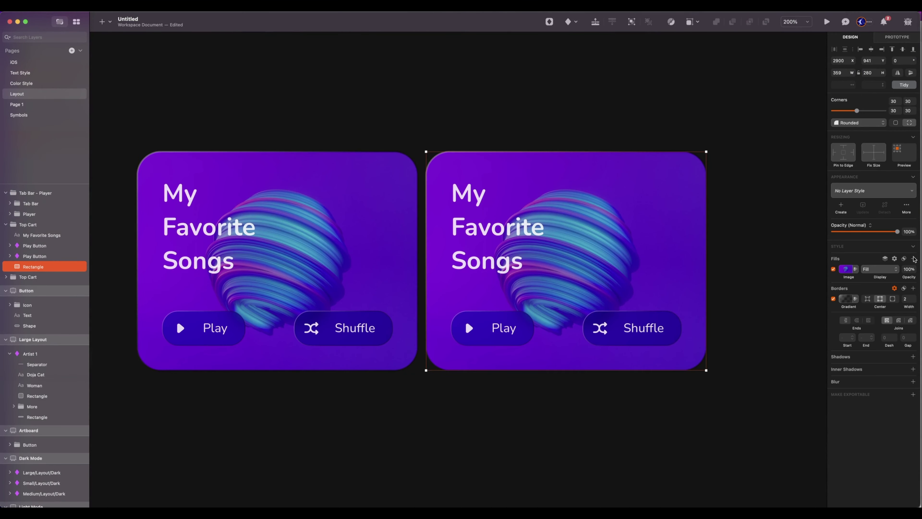
click(851, 269)
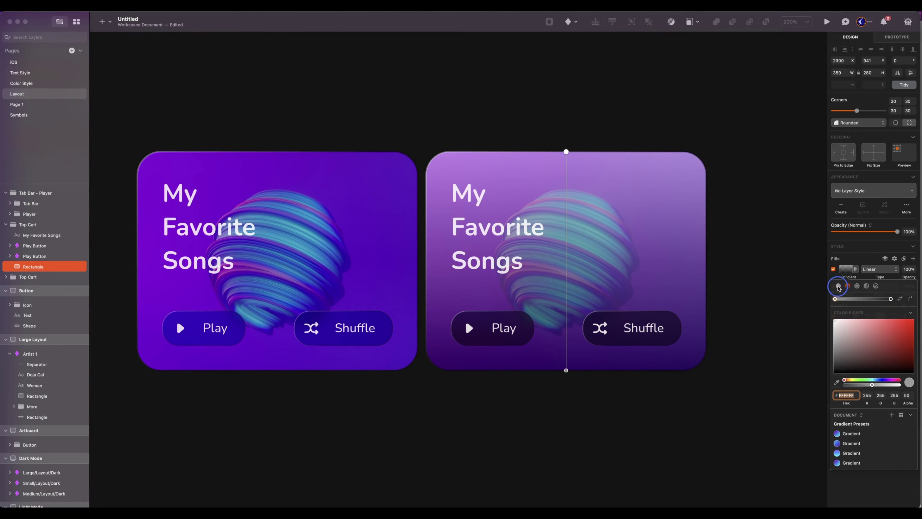
click(838, 286)
click(834, 313)
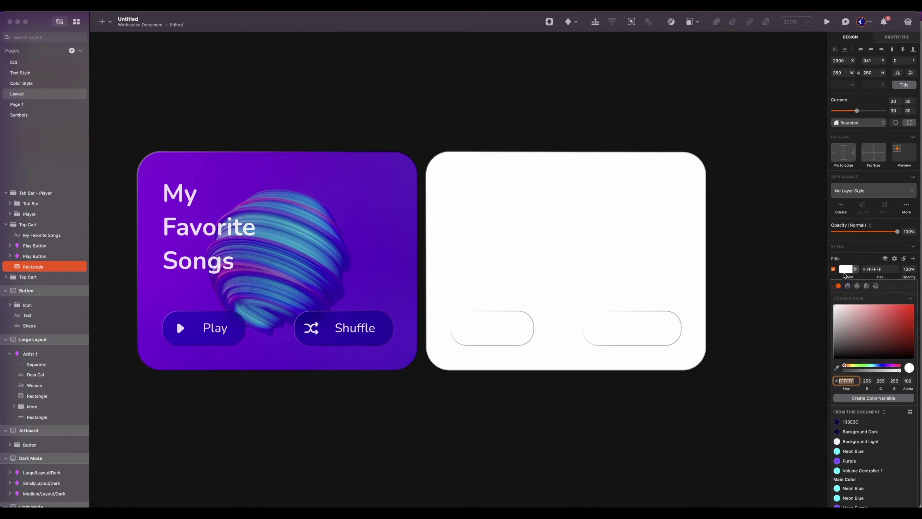
drag(899, 370, 853, 371)
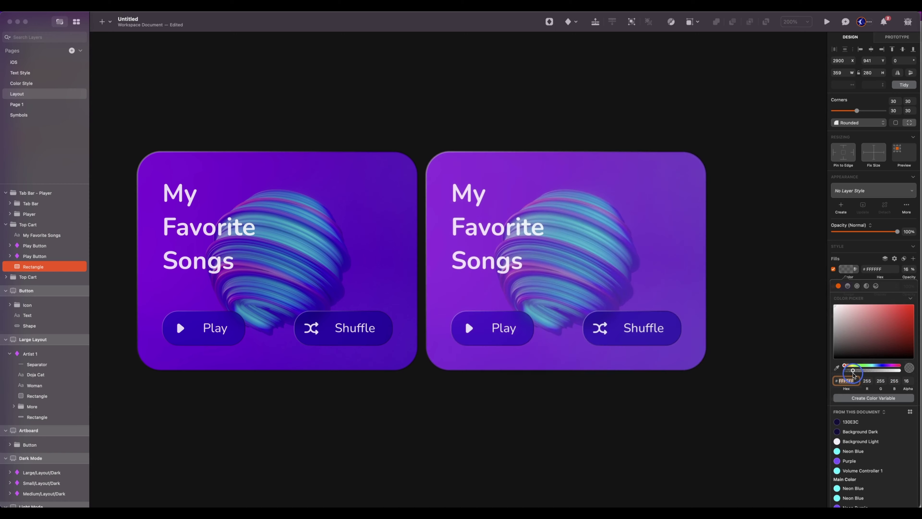
Step: Convert the original Top Cart card into a symbol named "Top Cart/Dark" and its lighter duplicate into one named "Top Cart/Light"
click(549, 22)
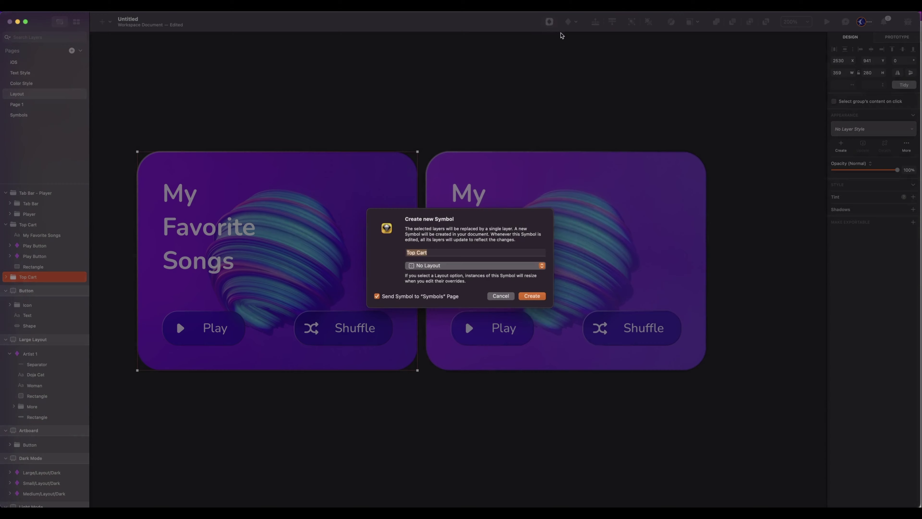
key(Right)
text(/Dark)
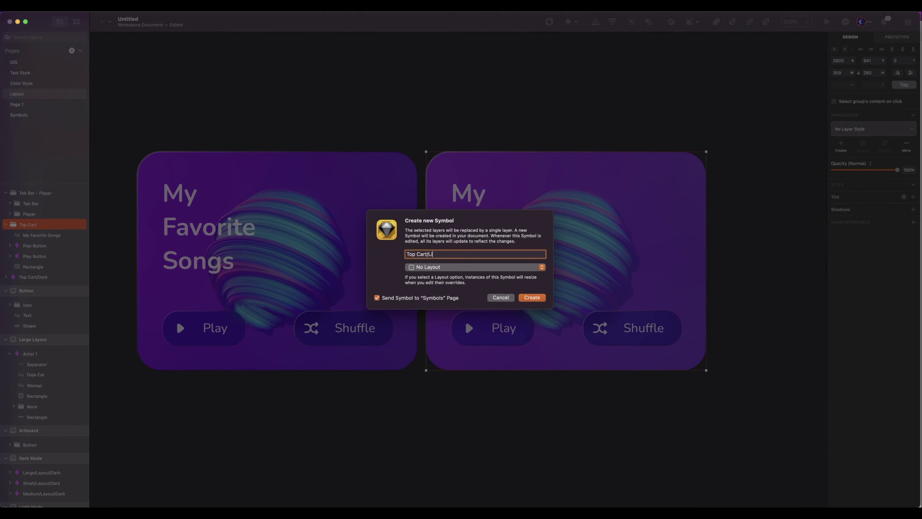
text(ght)
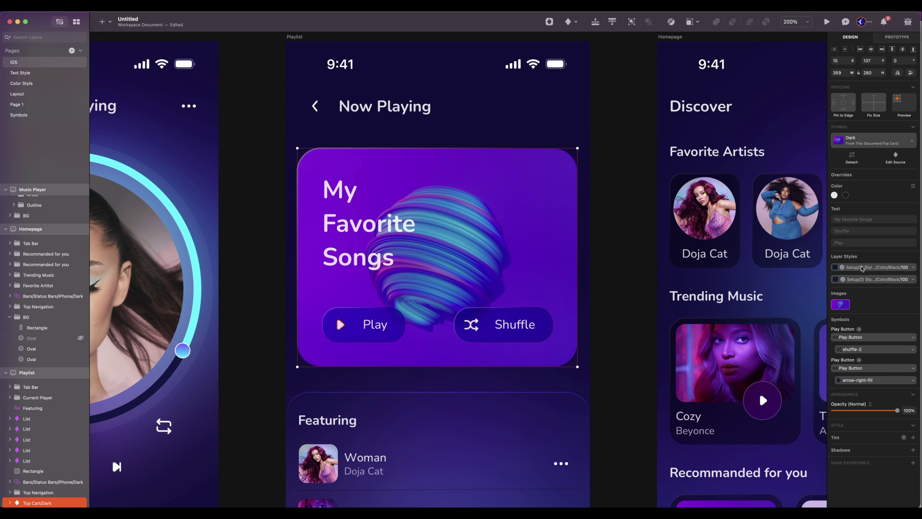
Step: Try replacing the shuffle icon with arrow-circle-down in the Playlist screen's Top Cart symbol overrides
click(860, 267)
click(862, 349)
click(862, 349)
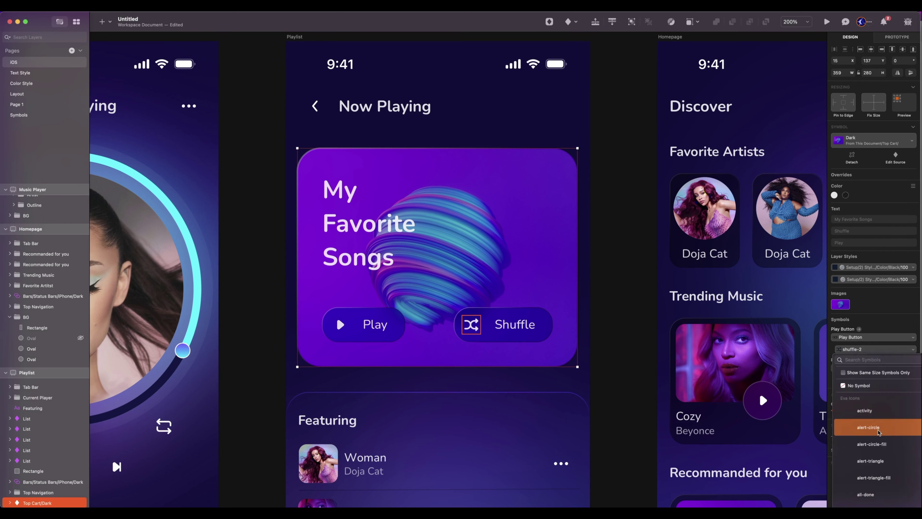
scroll(874, 426, down, 3)
click(870, 426)
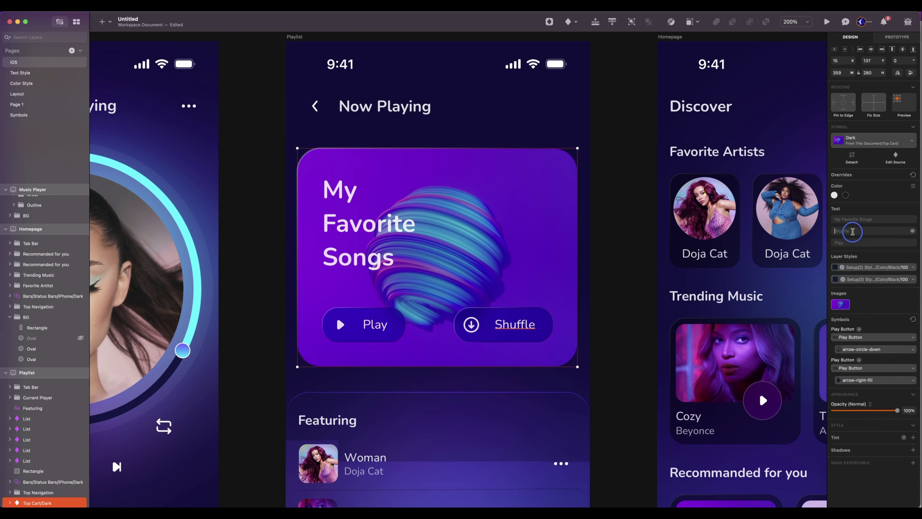
Step: Try overriding the Top Cart's Shuffle label with "Download", and undo both the label and icon overrides
click(882, 231)
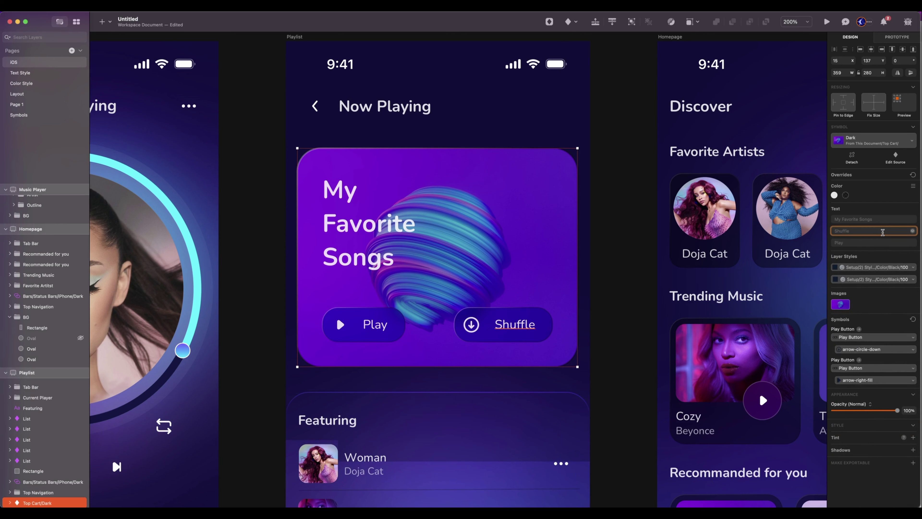
text(Download)
key(BackSpace)
key(BackSpace)
key(BackSpace)
key(BackSpace)
key(BackSpace)
key(BackSpace)
key(BackSpace)
key(BackSpace)
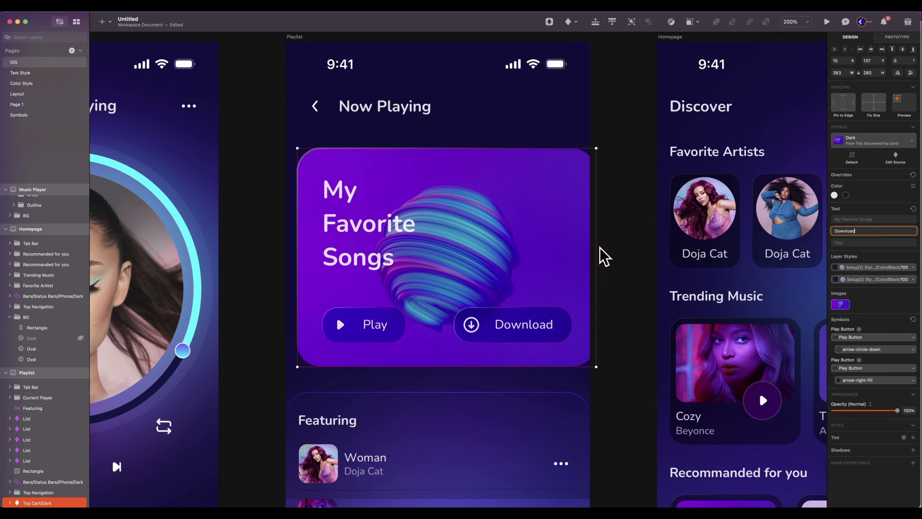
key(super+z)
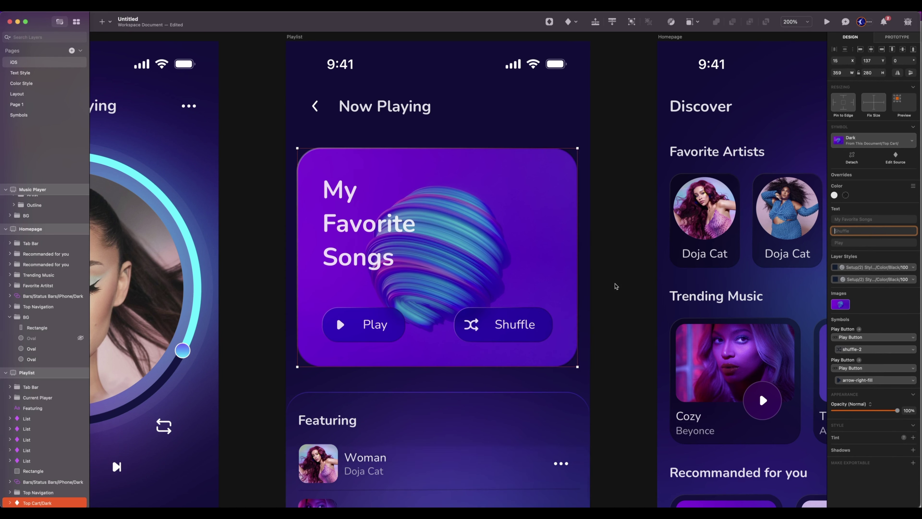
Step: Try tinting the Playlist screen's Tab Bar group with red FF0000 and with white FFFFFF
scroll(619, 286, down, 10)
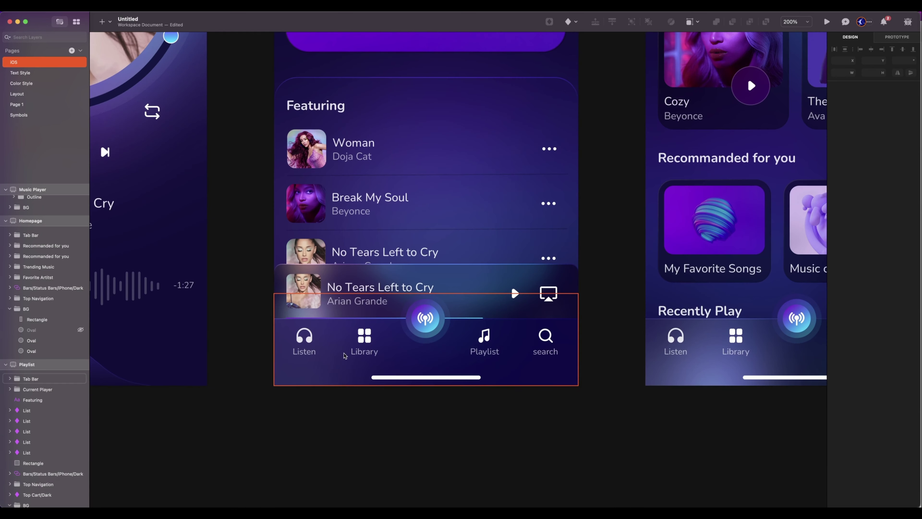
click(346, 354)
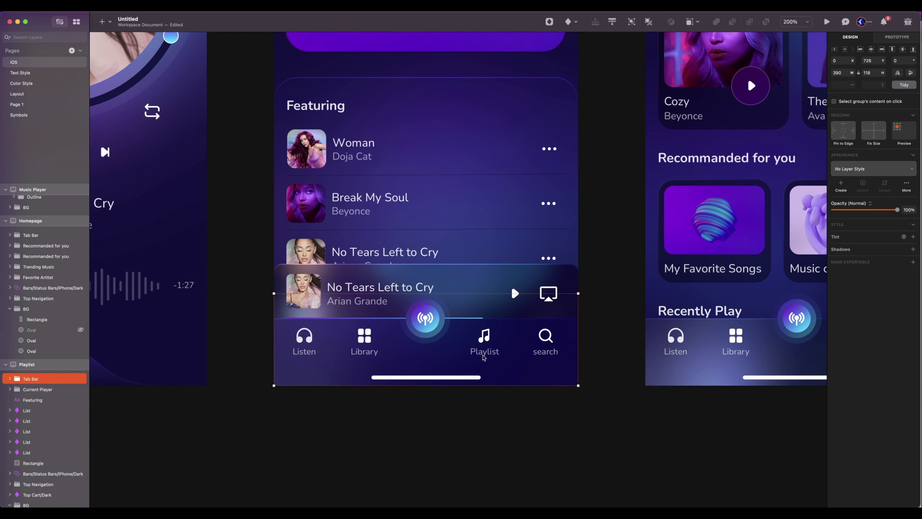
click(913, 237)
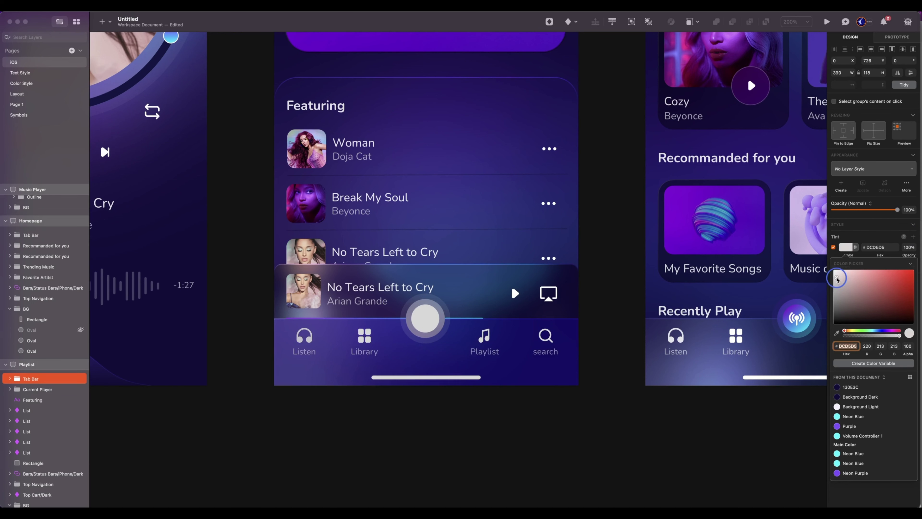
drag(834, 279, 913, 271)
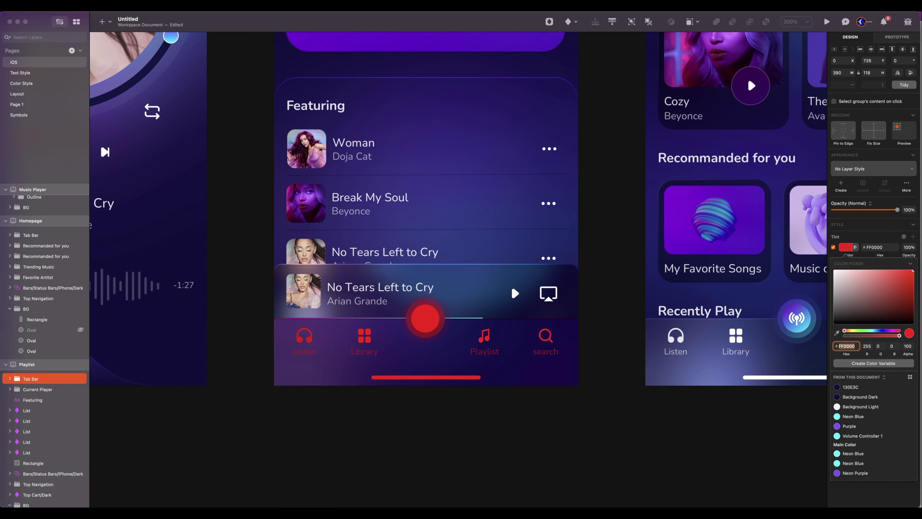
drag(912, 270, 789, 258)
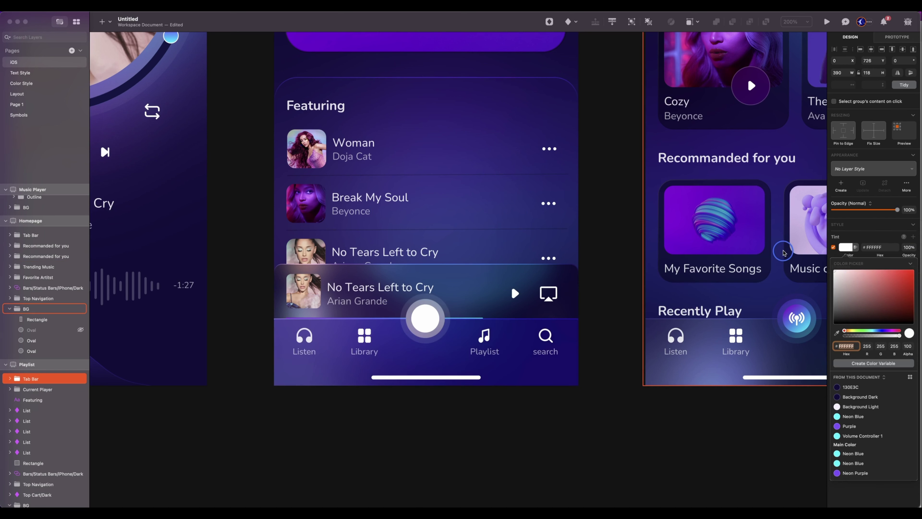
Step: Try the Neon Blue, Purple and Background Light variables as the Tab Bar's tint, and add a tint to the "Woman" list row
click(837, 417)
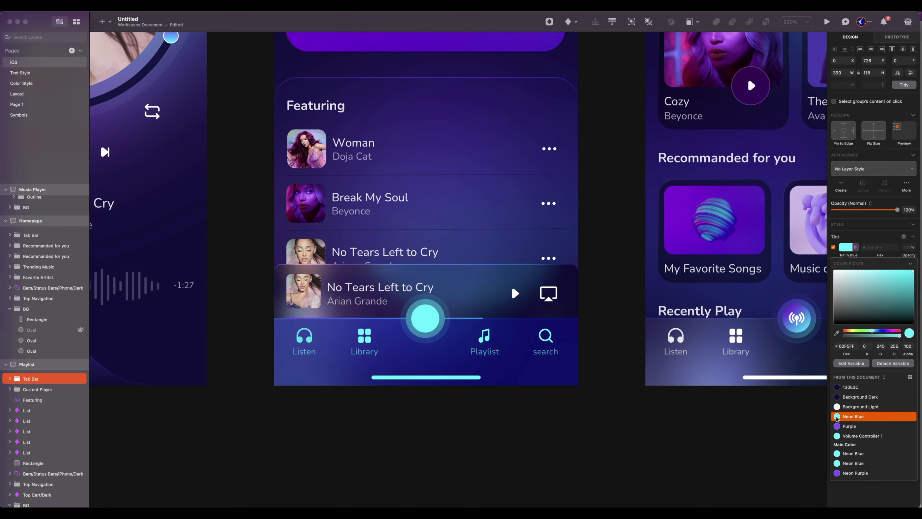
click(837, 427)
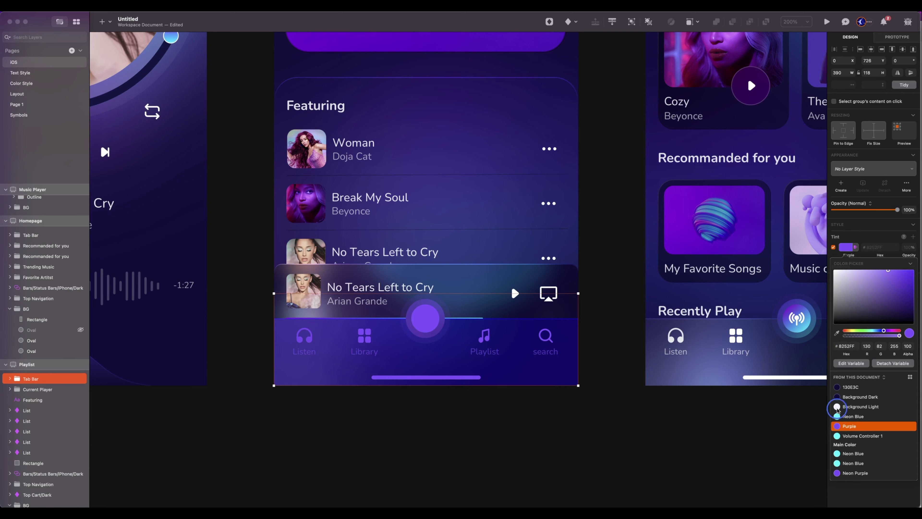
click(837, 407)
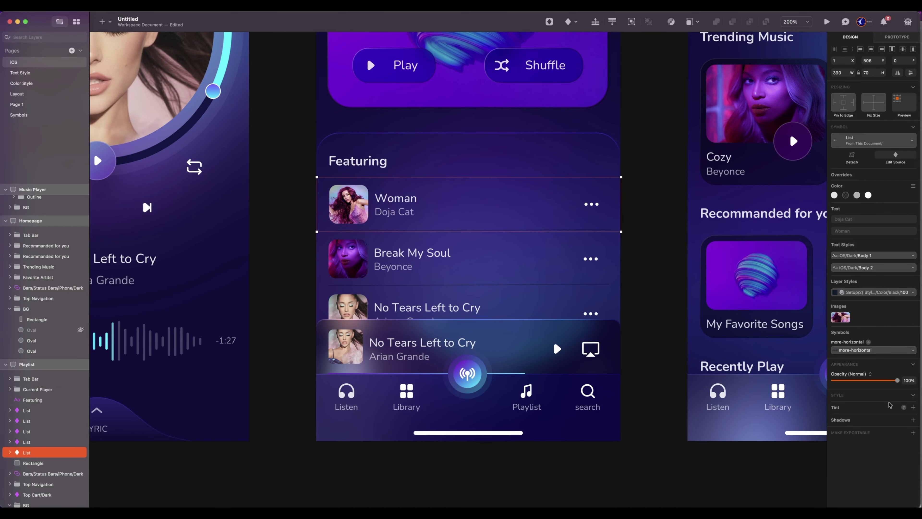
click(912, 406)
mouse_move(851, 501)
mouse_down()
mouse_move(883, 500)
mouse_move(851, 503)
mouse_up()
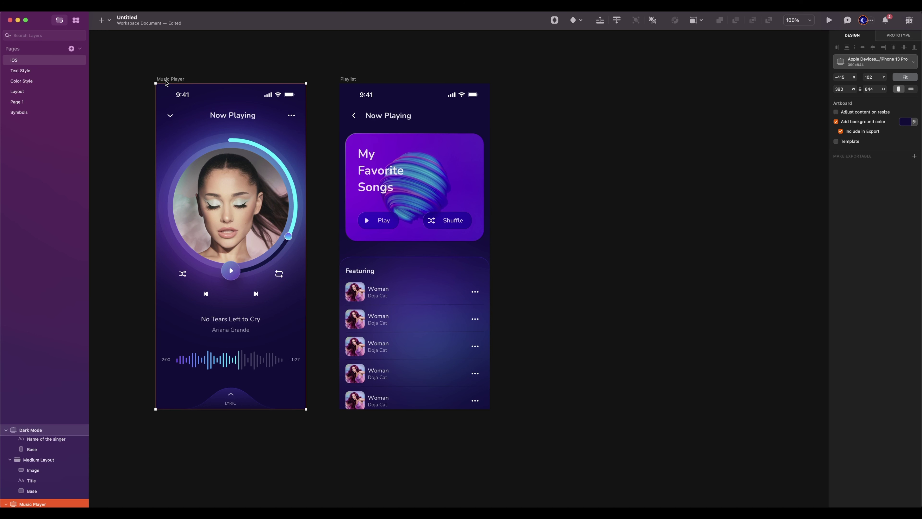
Step: Duplicate the Music Player artboard and rename the copy "Homepage"
key(super+d)
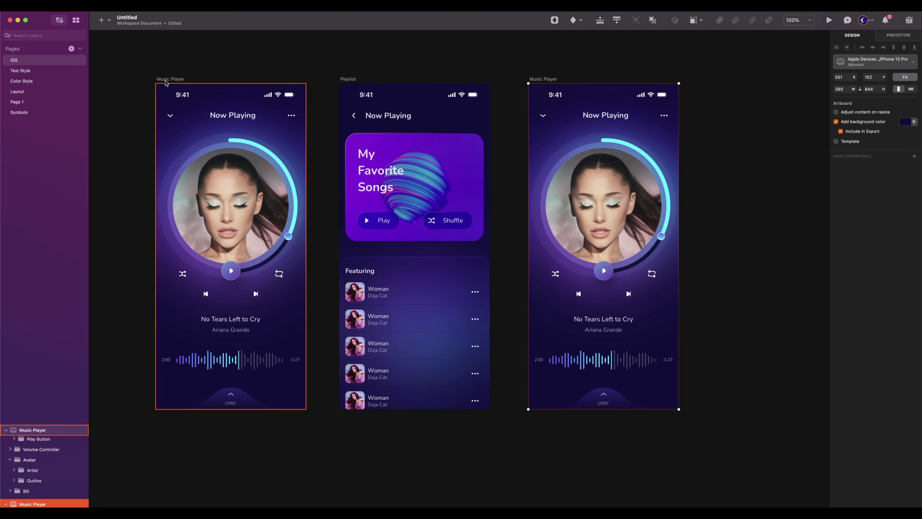
text(H)
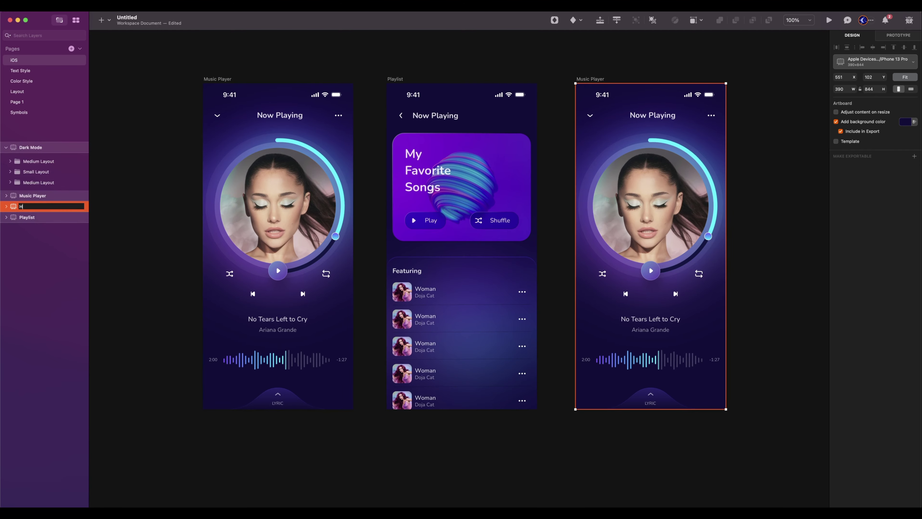
text(omepage)
key(Return)
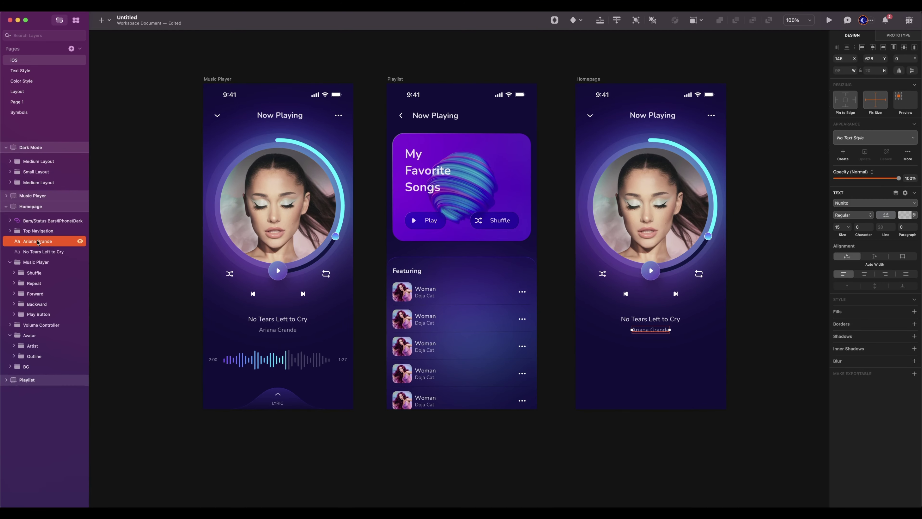
Step: Delete the Homepage's artist and song texts and its Music Player, Volume Controller and Avatar groups, and hide the BG group
key(Delete)
key(Delete)
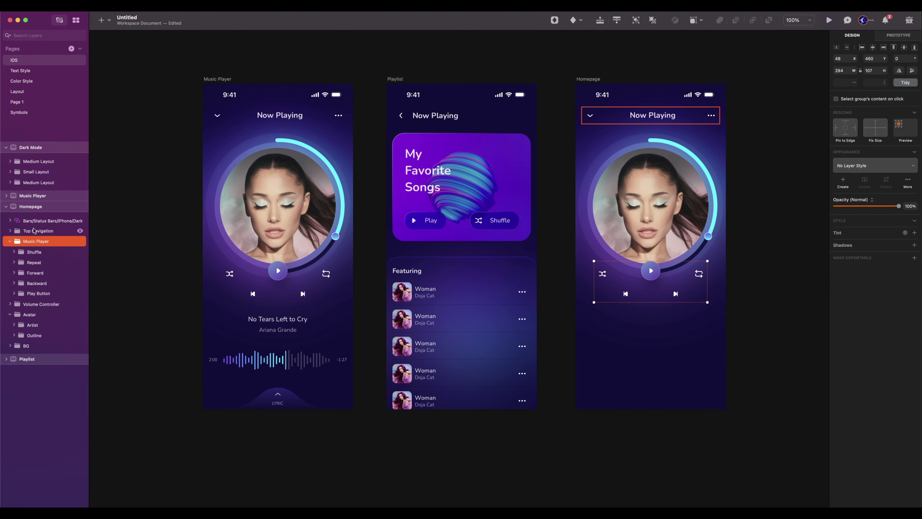
key(Delete)
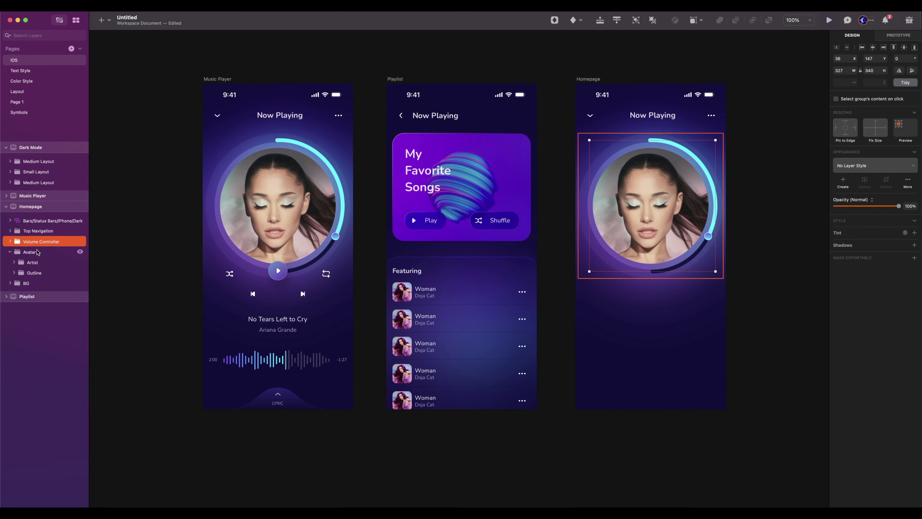
key(Delete)
key(Delete)
key(super+plus)
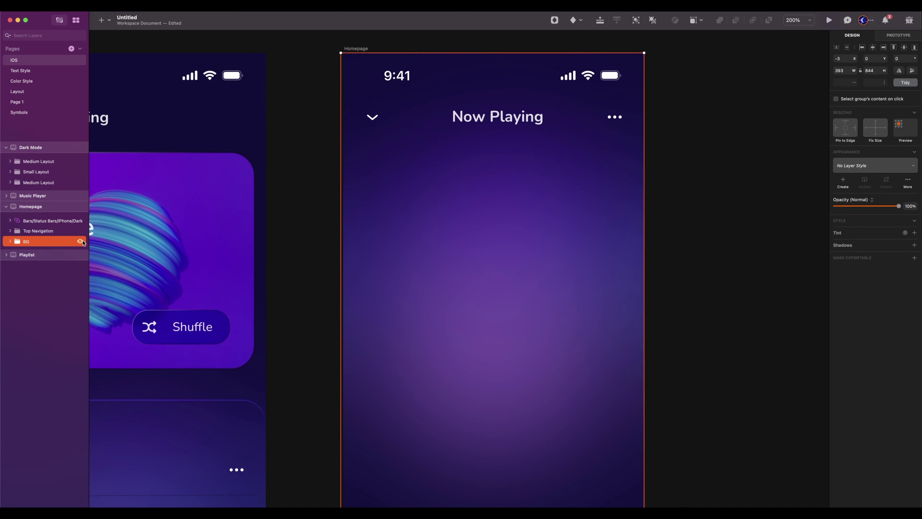
click(80, 241)
click(757, 184)
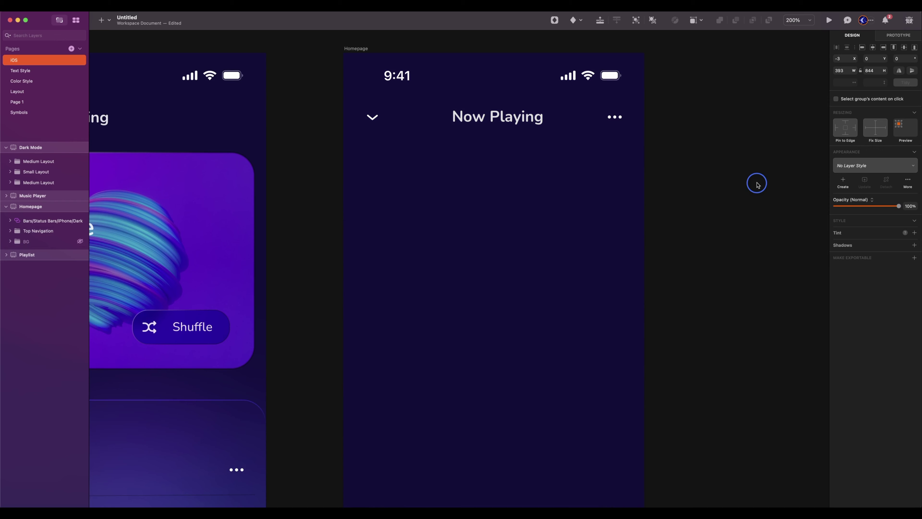
Step: Delete the Arrow Down and More groups from the Homepage's Top Navigation and ungroup the remaining title
click(41, 262)
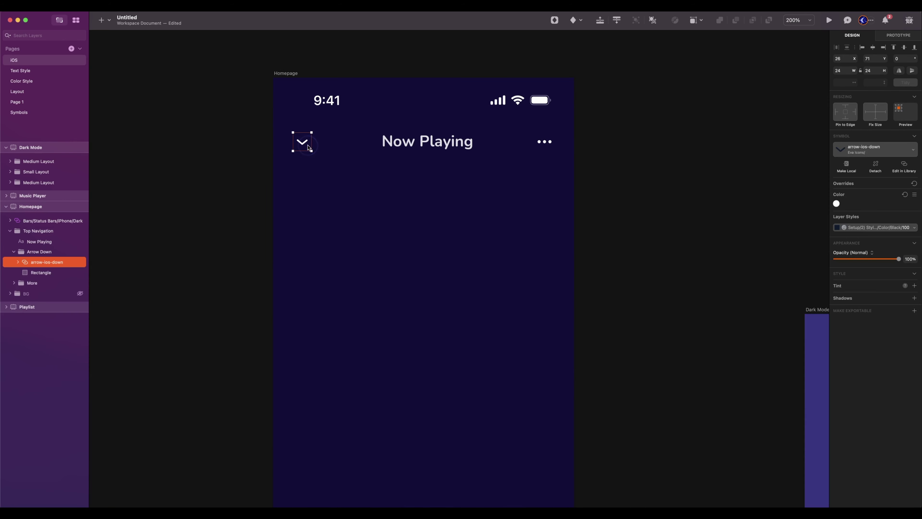
click(36, 251)
key(Delete)
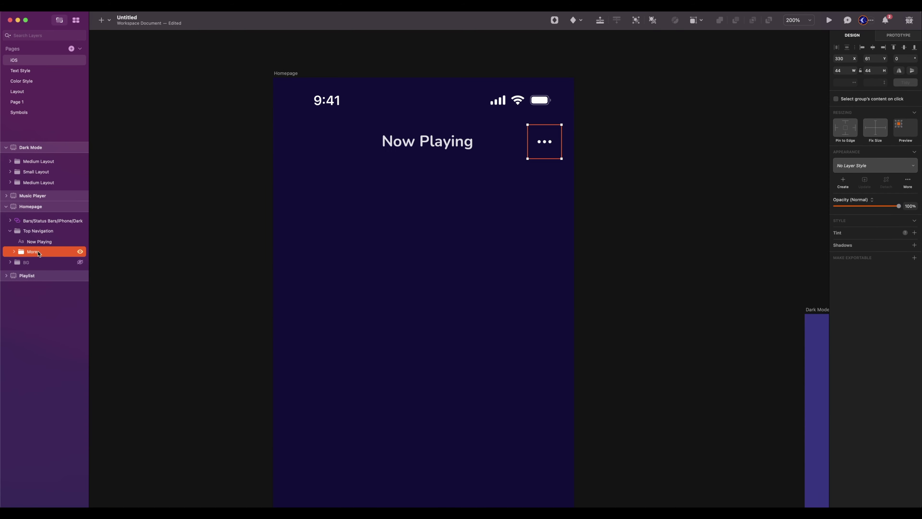
key(Delete)
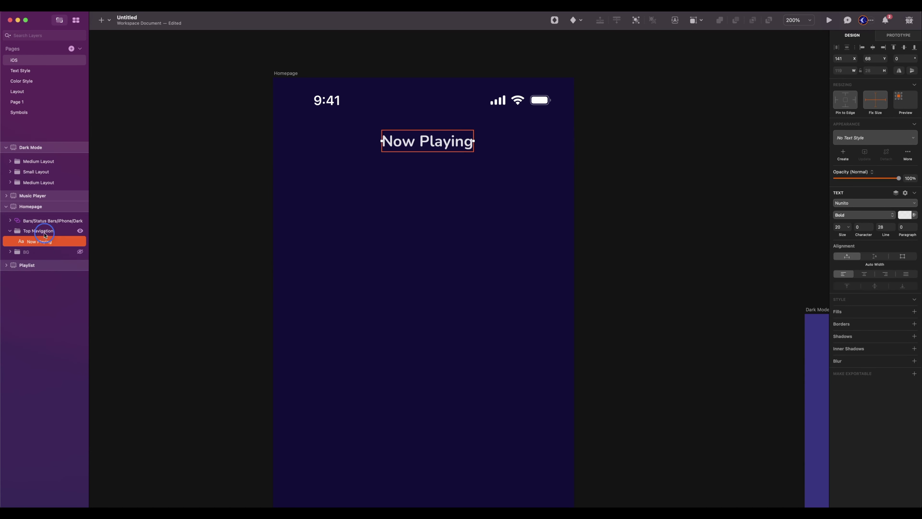
click(38, 231)
right_click(43, 232)
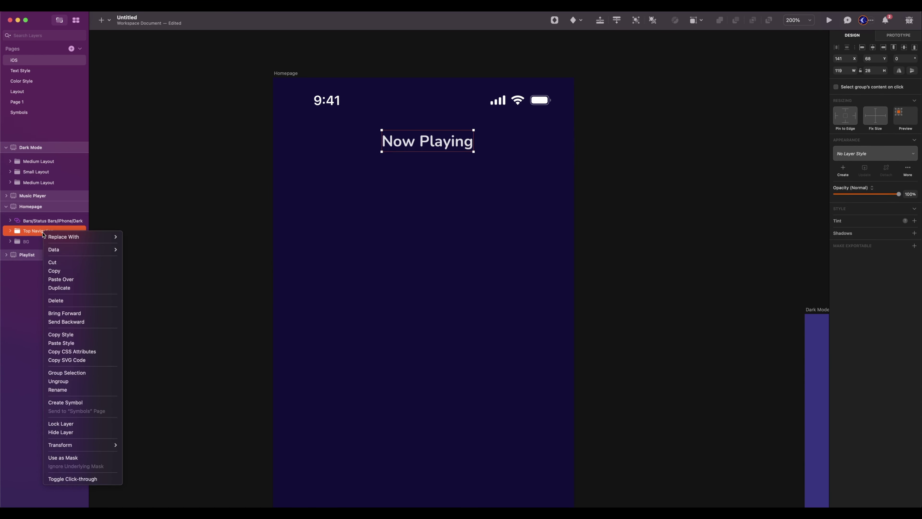
click(73, 381)
Step: Change the Homepage title text to "Discover" and apply the document's iOS Dark Title Style to it
double_click(458, 149)
text(Discover)
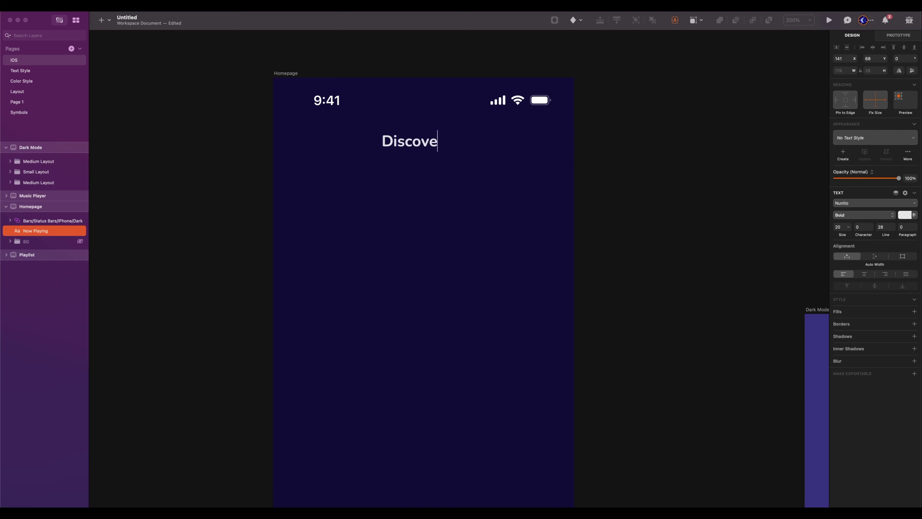
key(Escape)
click(852, 137)
mouse_move(871, 165)
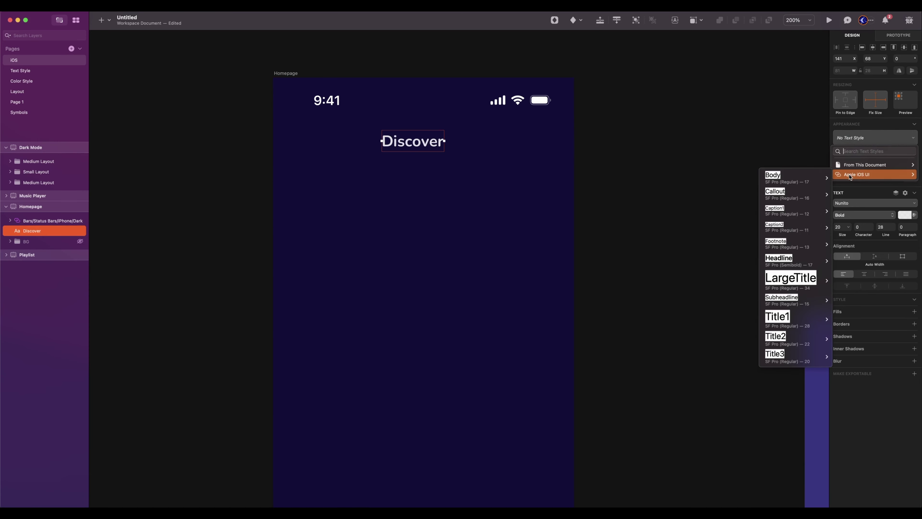
mouse_move(799, 360)
click(739, 416)
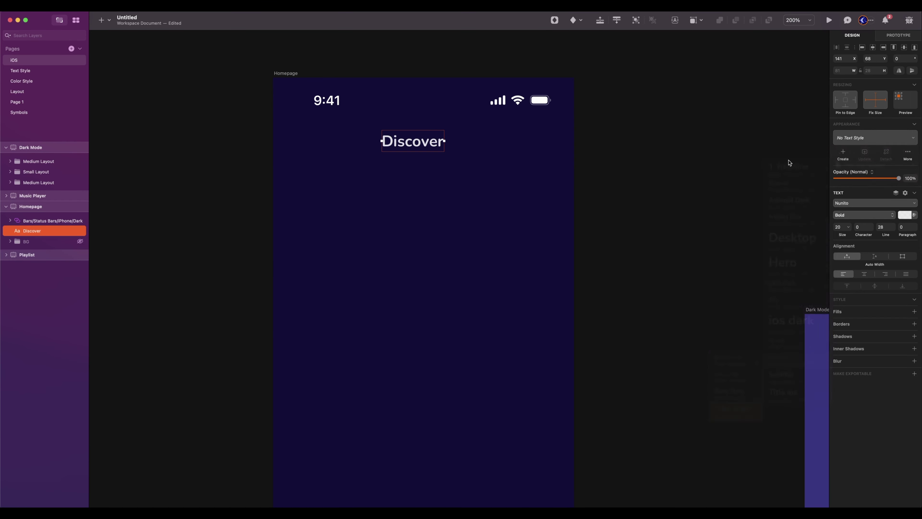
Step: Move the Discover title to the left margin of the Homepage artboard, just below the status bar
drag(420, 146, 279, 142)
key(Left)
key(Left)
key(Left)
key(Left)
key(Left)
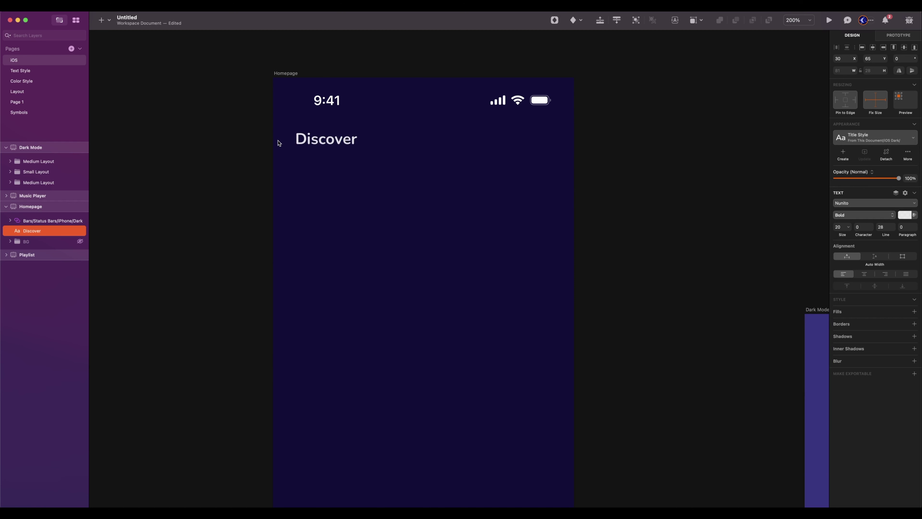
key(shift+Left)
key(Right)
Step: Draw a circle of about 44 × 44 at the right end of the Discover title row and remove its border
key(o)
drag(521, 124, 551, 158)
click(835, 246)
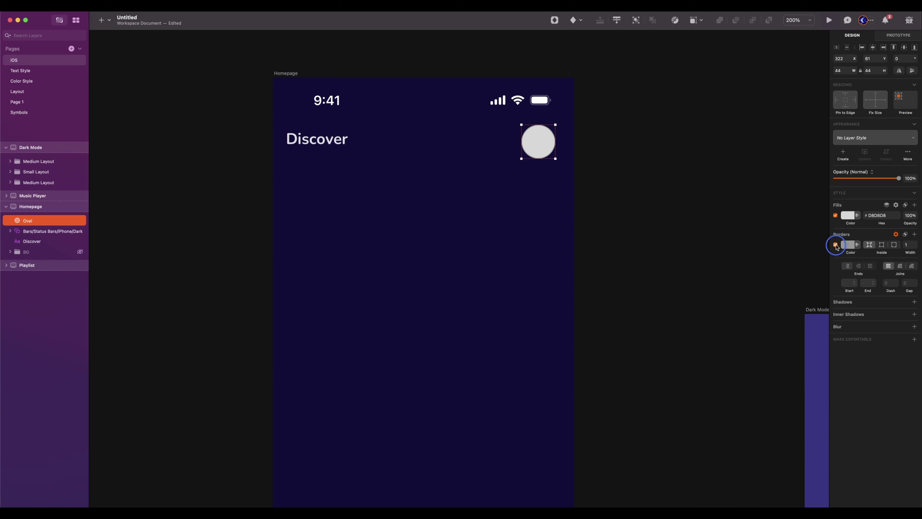
click(886, 235)
scroll(533, 145, up, 1)
Step: Fill the circle at the end of the Discover row with a random Faces image from Sketch Data
right_click(532, 148)
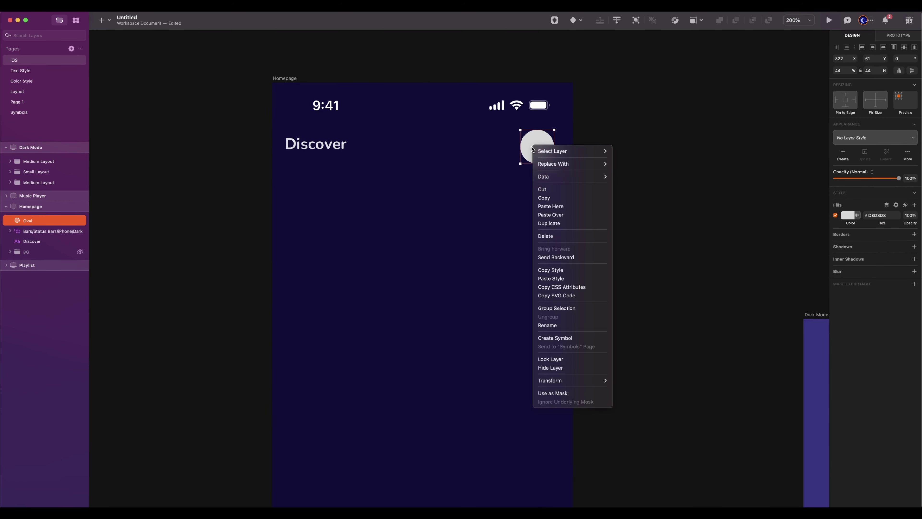
mouse_move(555, 178)
mouse_move(638, 190)
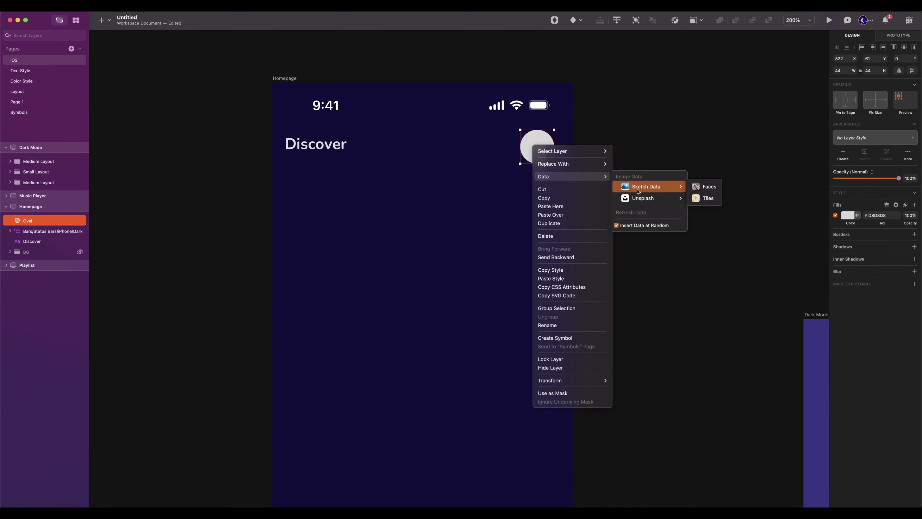
click(709, 189)
Step: Group the Discover title with the avatar circle and name the group "Top Navigation"
click(339, 149)
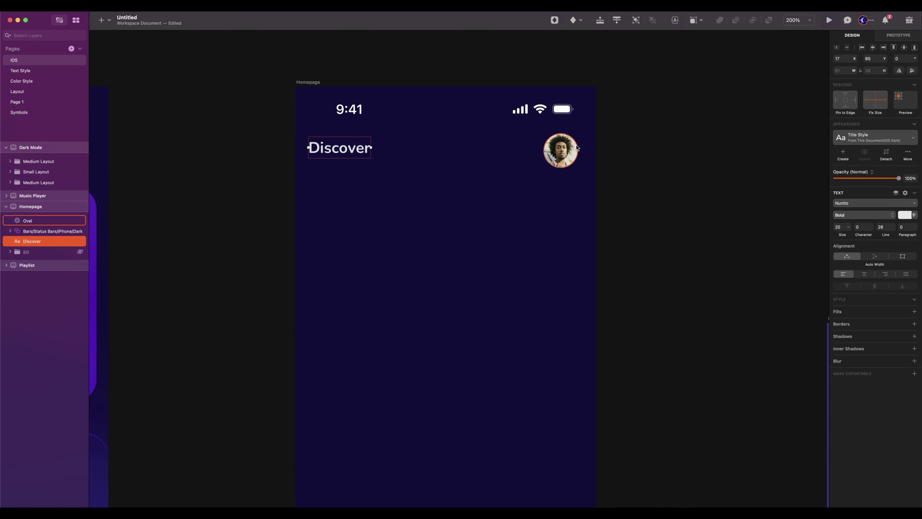
shift+click(563, 154)
key(super+g)
key(super+r)
text(Top )
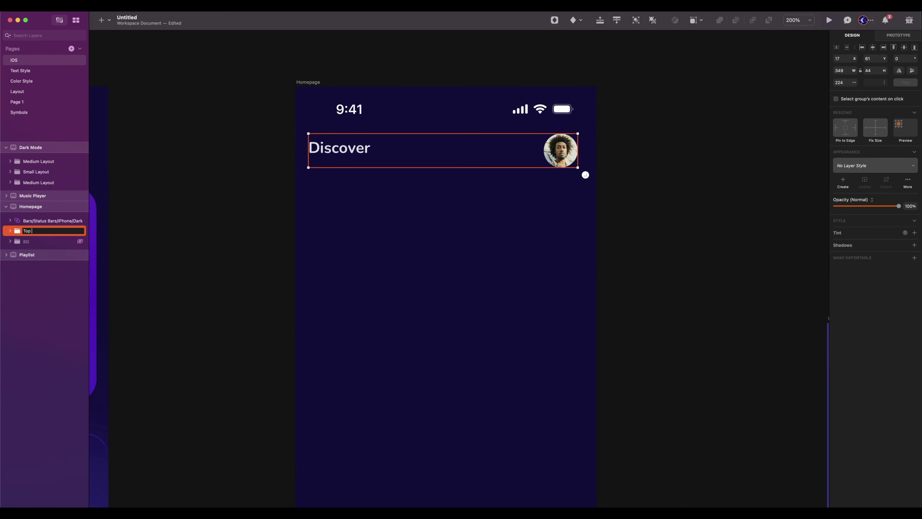
text( Navigation)
key(Return)
Step: Nudge the Top Navigation group down 4 units to Y 61 on the Homepage artboard
key(super+plus)
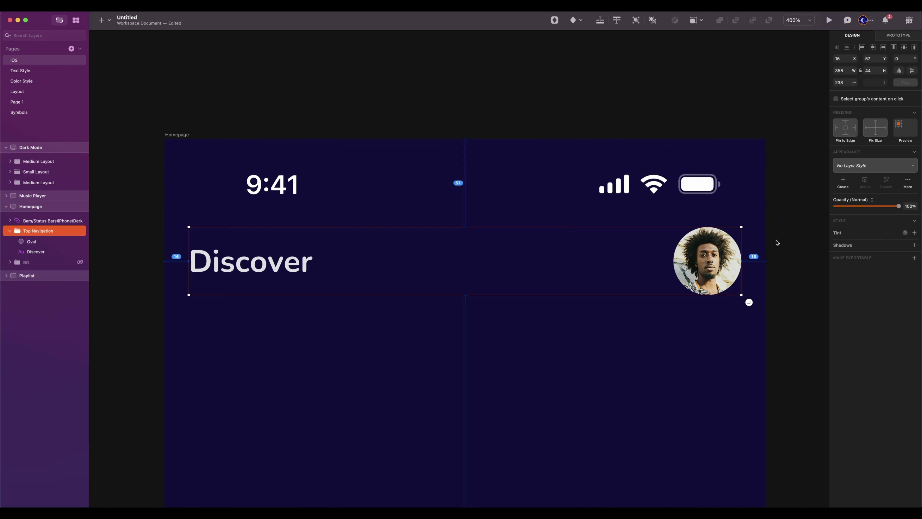
key(Down)
key(Down)
key(Down)
key(Down)
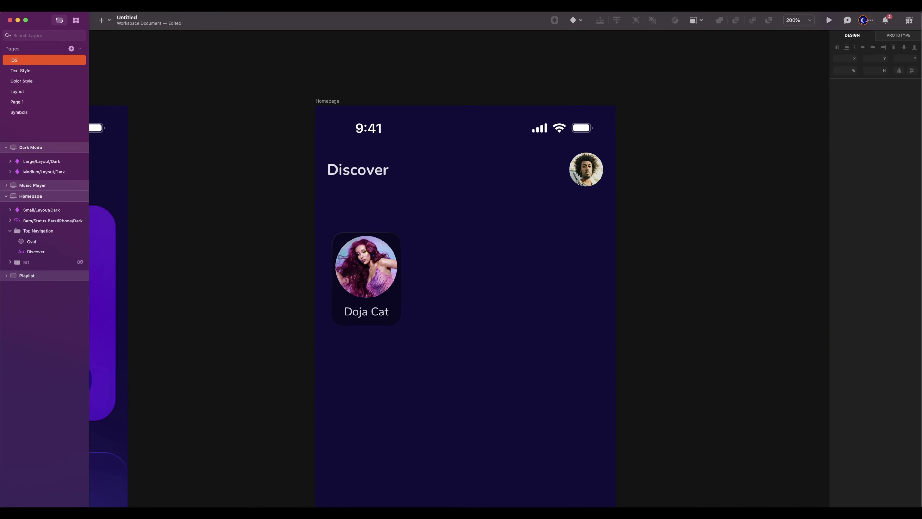
Step: Add a "Favorite Artists" text layer above the Doja Cat card on the Homepage
scroll(393, 216, left, 3)
scroll(393, 216, up, 1)
key(t)
drag(395, 214, 472, 235)
text(Favorite Artists)
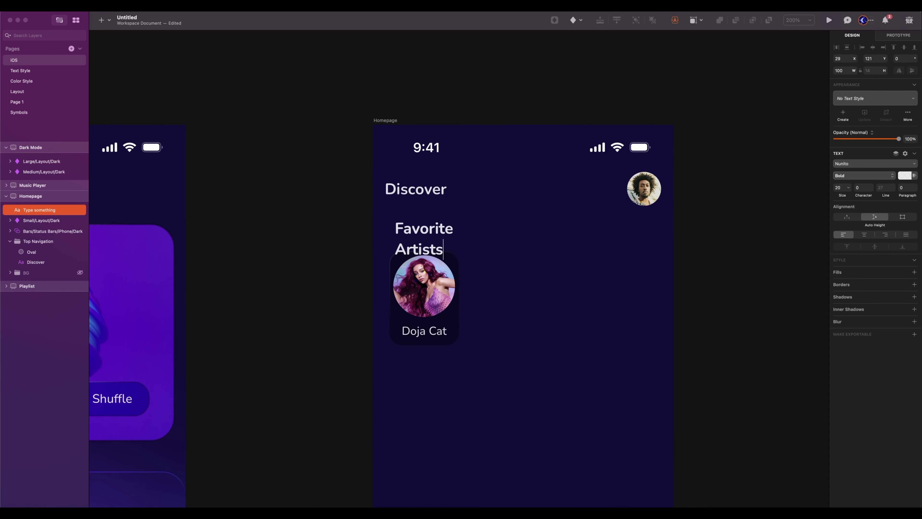
Step: Apply the document's Subtitle style with auto width to the Favorite Artists heading and align it to the margin at X 16 below Discover
click(851, 99)
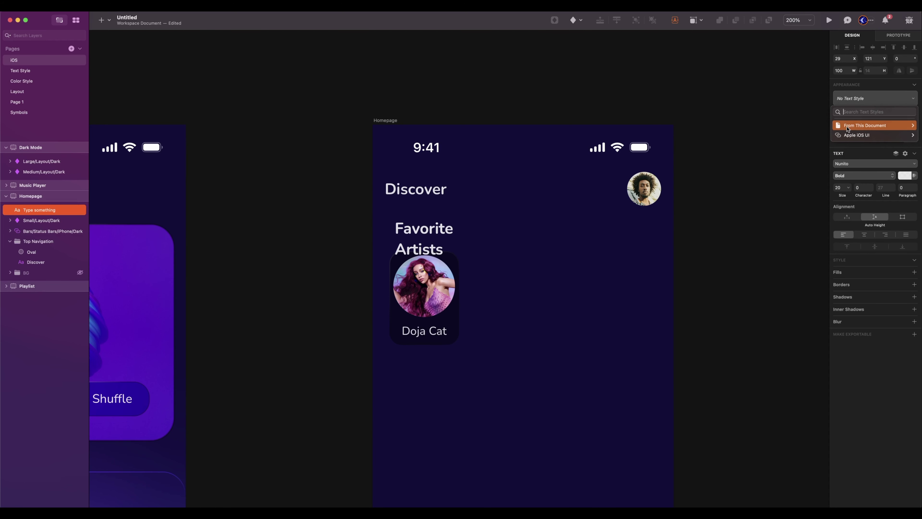
mouse_move(848, 127)
click(783, 342)
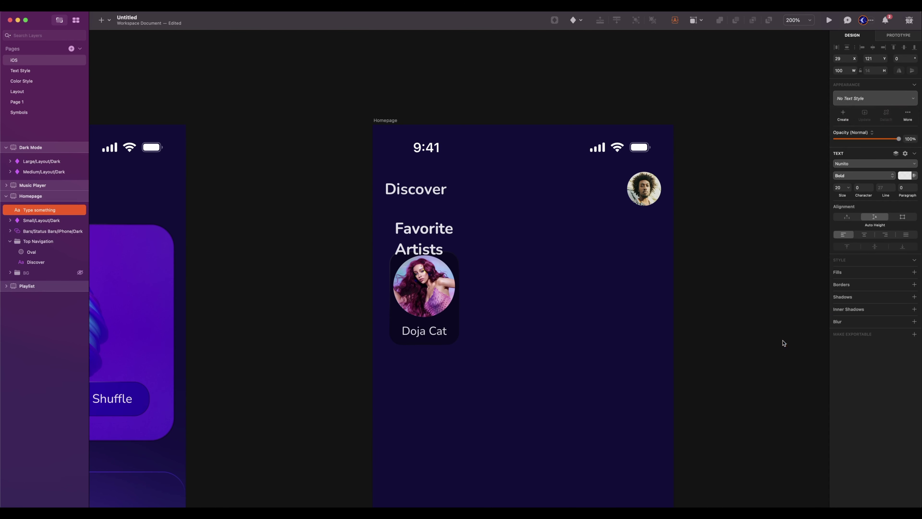
click(847, 217)
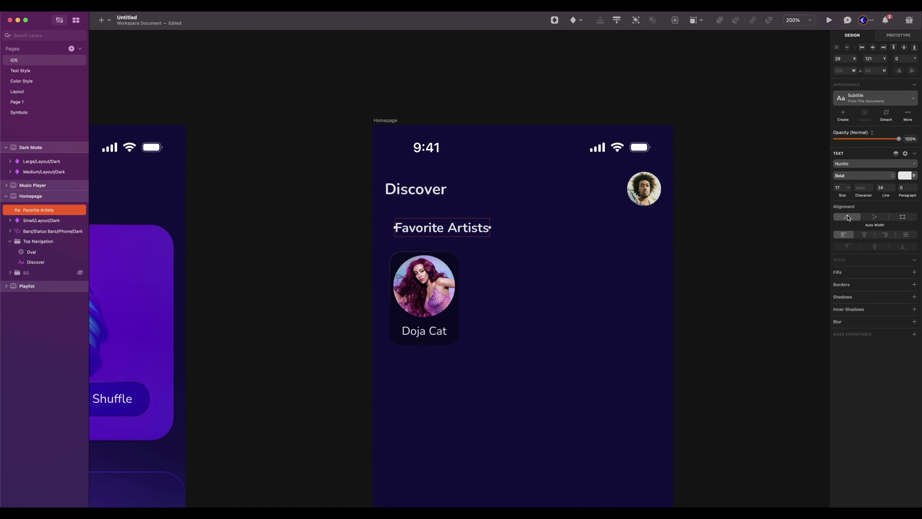
key(alt+Left)
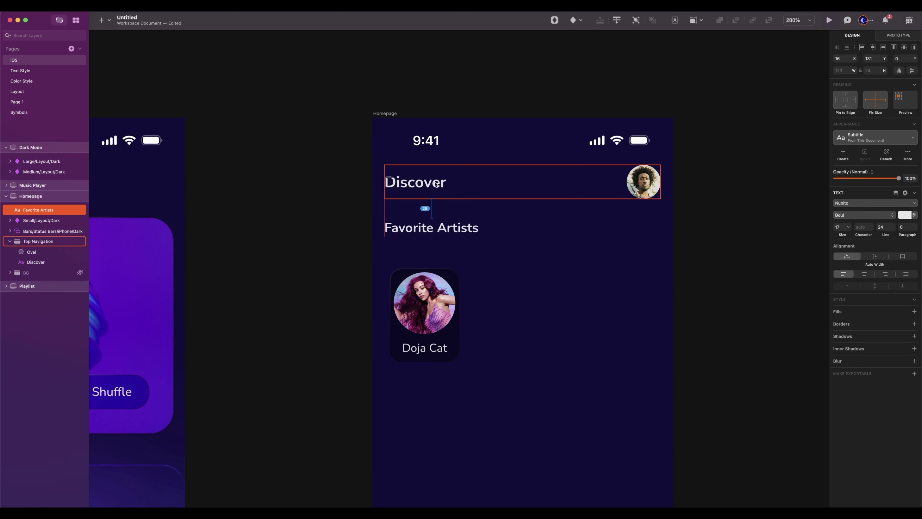
key(alt+Right)
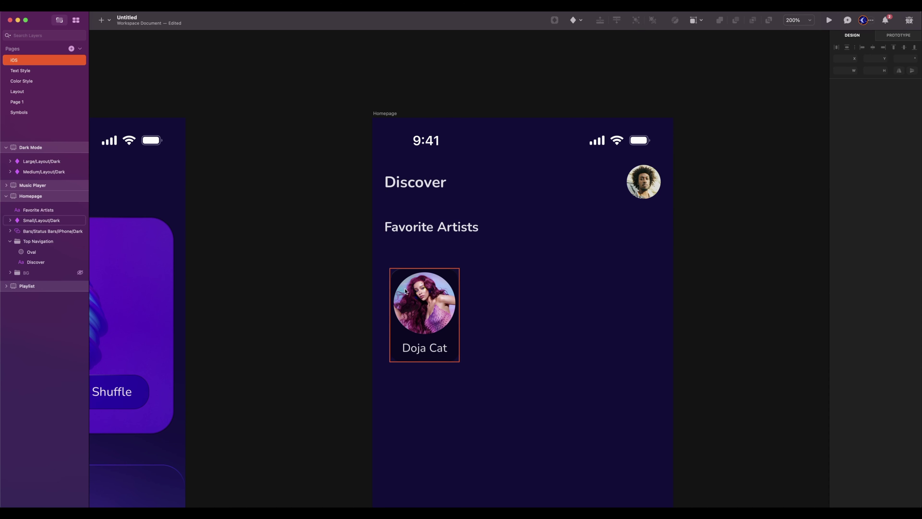
Step: Duplicate the Doja Cat card into a row of four under Favorite Artists and space the cards evenly 16 apart
drag(430, 301, 633, 288)
scroll(410, 287, right, 2)
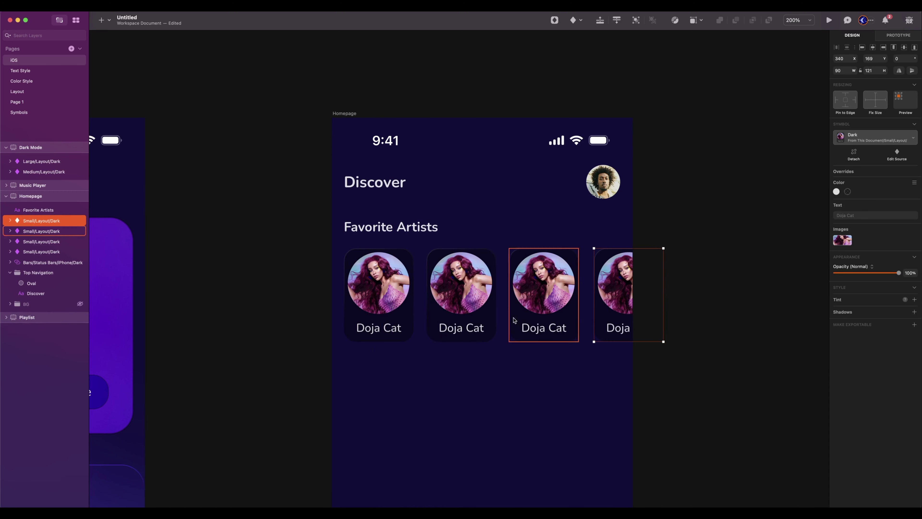
shift+click(32, 232)
shift+click(34, 242)
shift+click(34, 250)
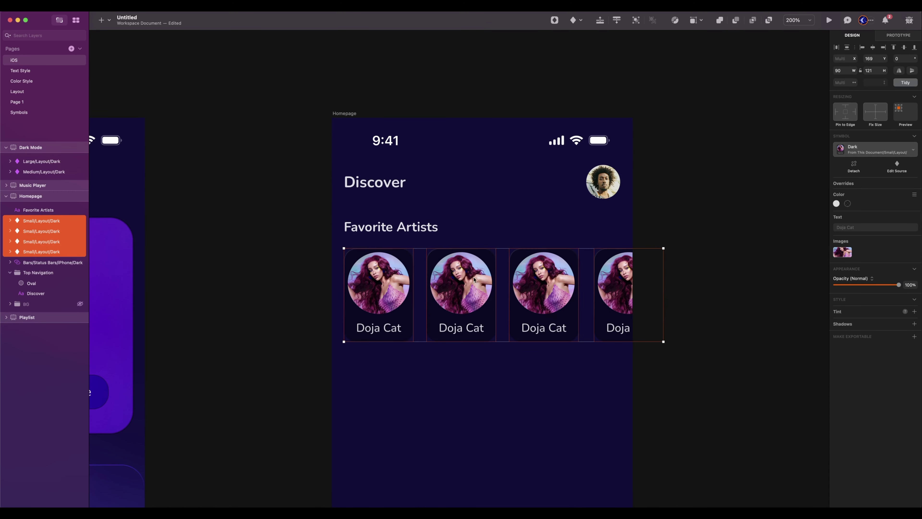
click(905, 82)
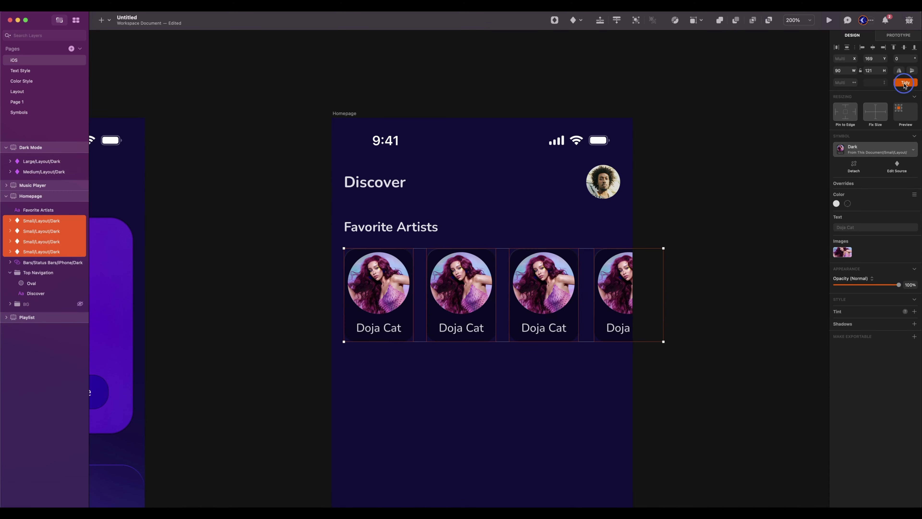
click(844, 82)
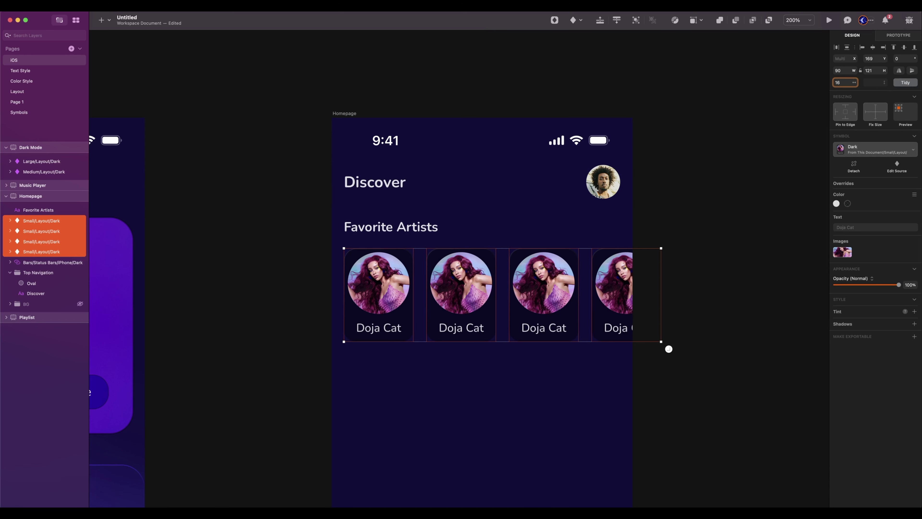
Step: Group the Favorite Artists heading with its four cards and name the group "Favorite Artitst"
shift+click(418, 229)
key(super+g)
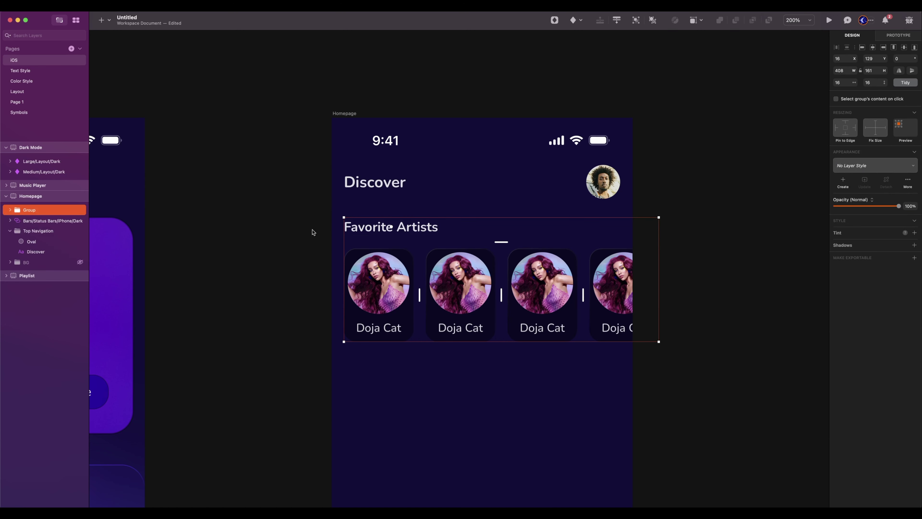
key(super+r)
text(Favorite Arti)
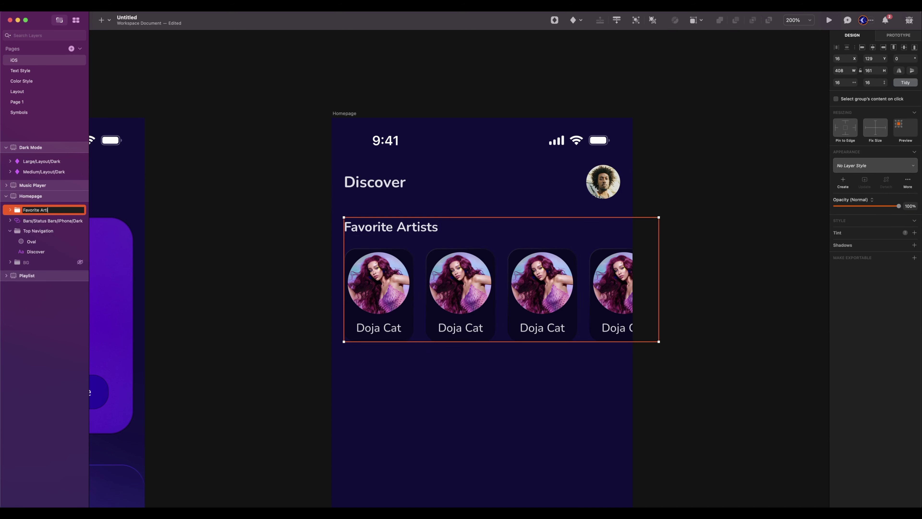
text(tst)
key(Return)
Step: Rename the Oval layer inside the Top Navigation group to "Avatar"
click(35, 243)
key(super+r)
text(Av)
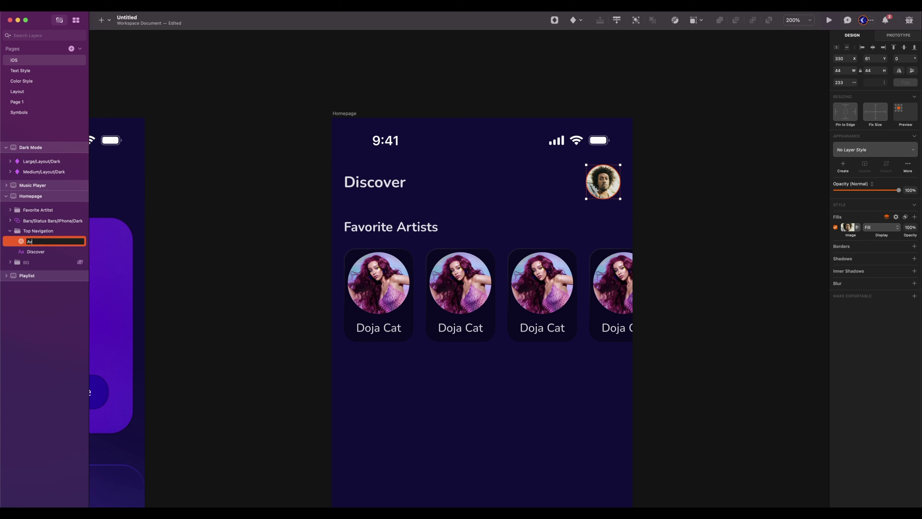
text(tar)
key(Return)
Step: Duplicate the Favorite Artists heading, take the copy out of its group and place it below the artist cards at Y 314
key(super+d)
key(shift+Down)
key(shift+Down)
key(shift+Down)
key(shift+Down)
key(shift+Down)
key(shift+Down)
key(shift+Down)
key(shift+Down)
key(shift+Down)
key(shift+Down)
key(shift+Down)
key(shift+Down)
key(shift+Down)
key(shift+Down)
key(shift+Down)
key(shift+Down)
key(shift+Down)
key(shift+Down)
key(shift+Down)
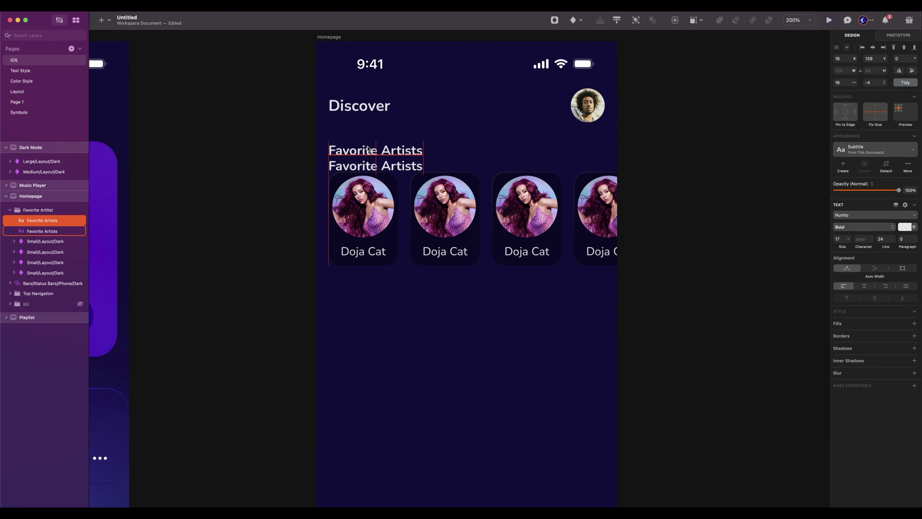
drag(33, 220, 34, 204)
key(Up)
drag(376, 286, 378, 267)
Step: Change the text of the heading below the artist cards to "Trending Music"
key(Return)
text(Trending M)
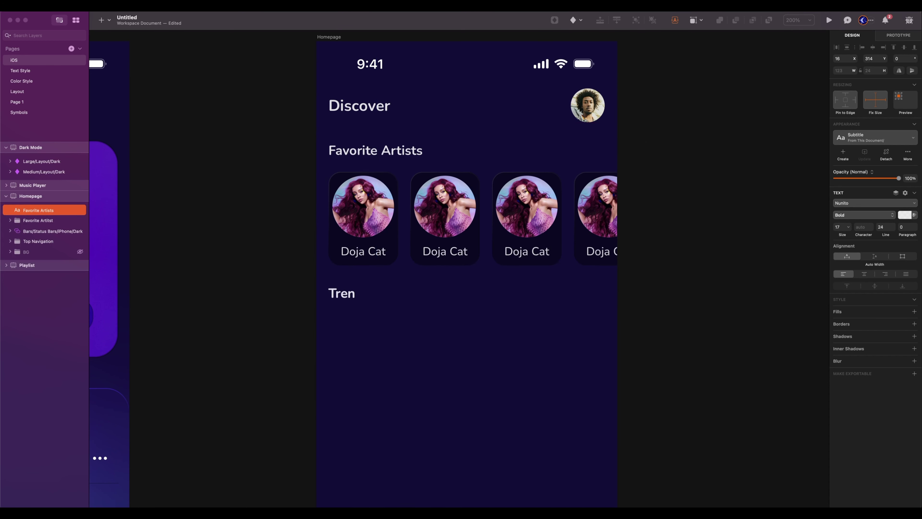
text(usic)
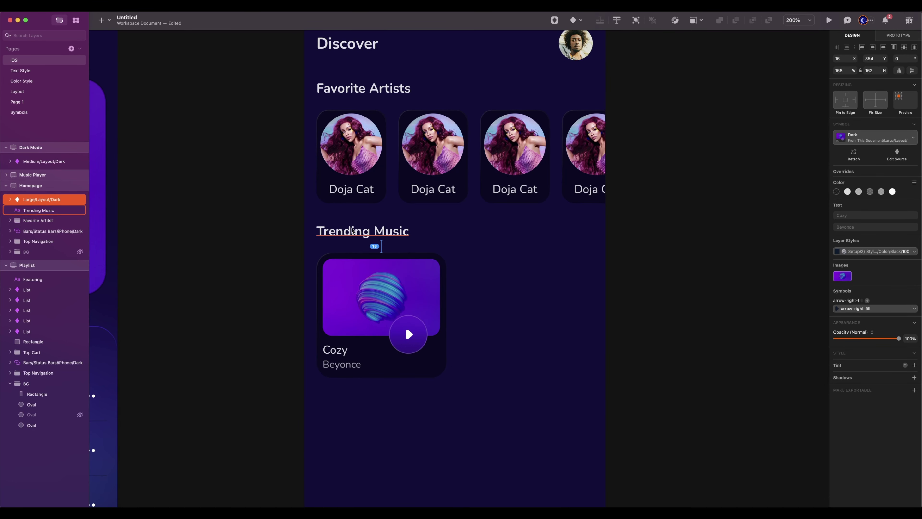
Step: Duplicate the Cozy card beside the original with a 16 gap, and place a copy of the Trending Music heading 24 below the cards
scroll(352, 231, down, 1)
scroll(352, 230, right, 2)
drag(331, 260, 472, 260)
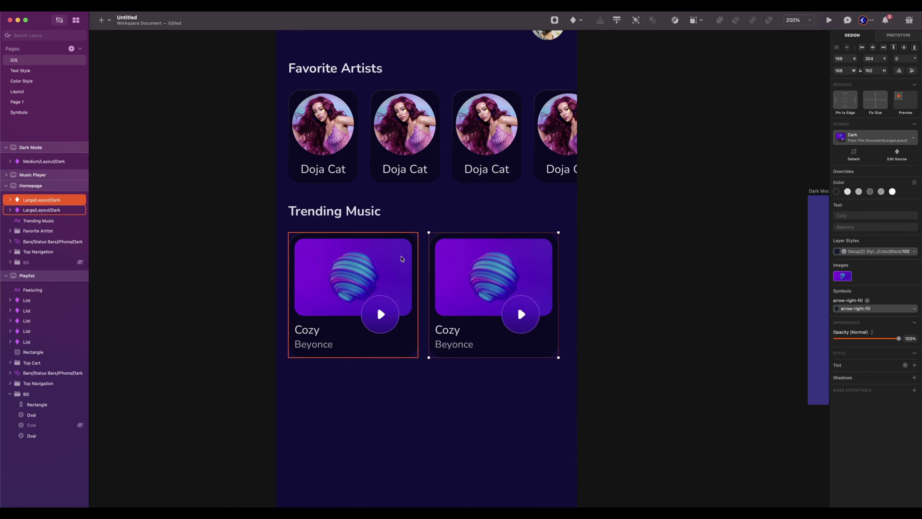
scroll(401, 256, left, 1)
key(Right)
key(Right)
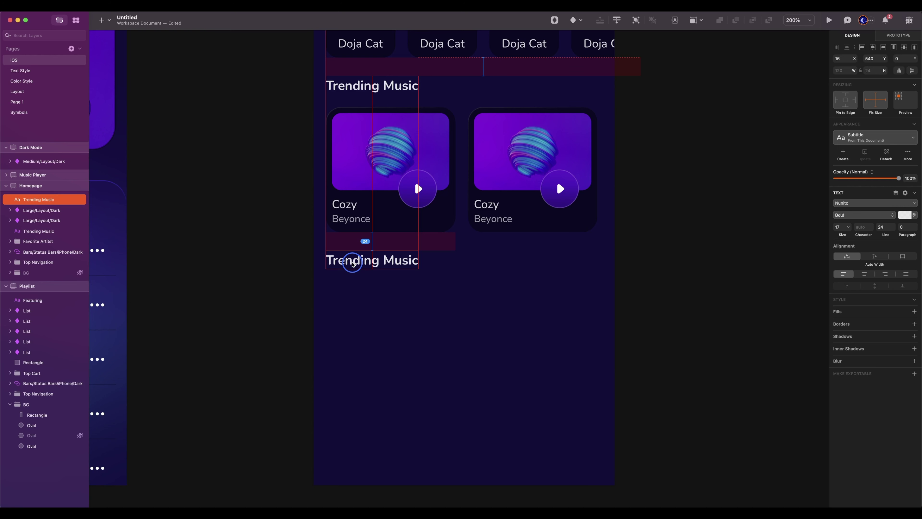
drag(352, 262, 351, 262)
Step: Group the upper Trending Music heading with its two large cards and name the group "Trending Music"
click(44, 231)
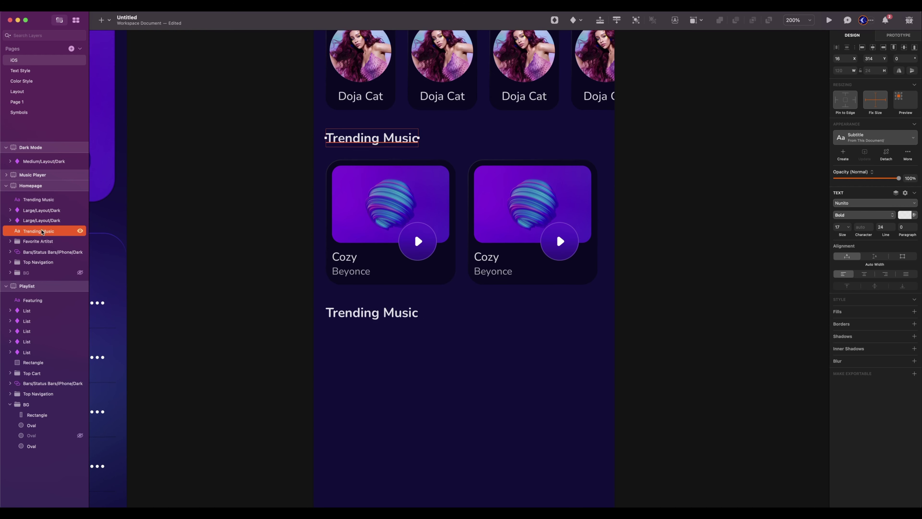
shift+click(50, 210)
key(super+g)
double_click(51, 210)
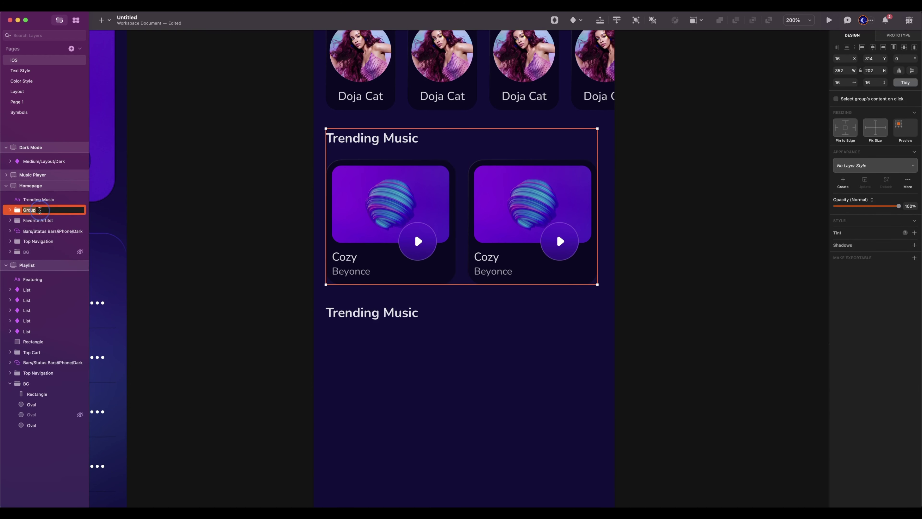
text(Trending Music)
key(Return)
Step: Change the copied heading below the Cozy cards to "Recommanded for you"
double_click(413, 314)
drag(413, 314, 312, 317)
text(Rec)
key(BackSpace)
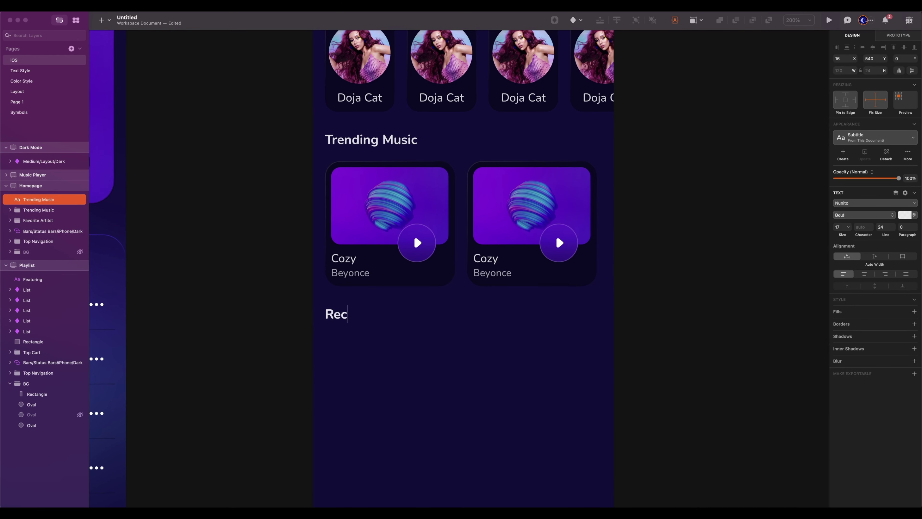
text(ommanded for)
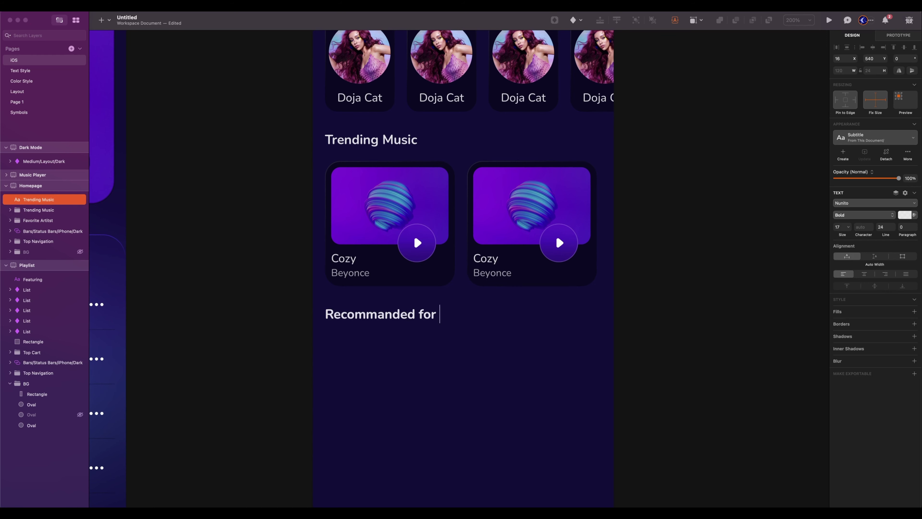
text(you)
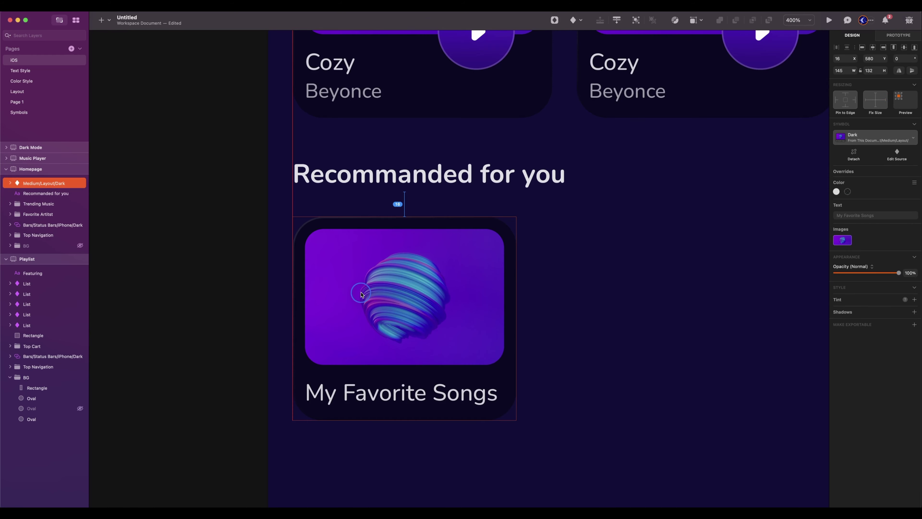
Step: Duplicate the My Favorite Songs card into a row of three under its heading and space the cards 16 apart
drag(361, 294, 623, 288)
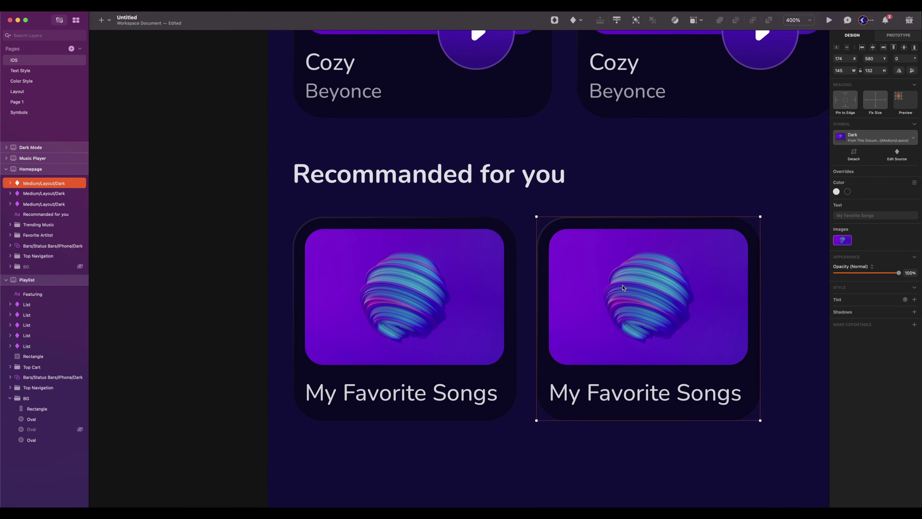
scroll(620, 287, right, 5)
drag(461, 292, 712, 292)
shift+click(44, 205)
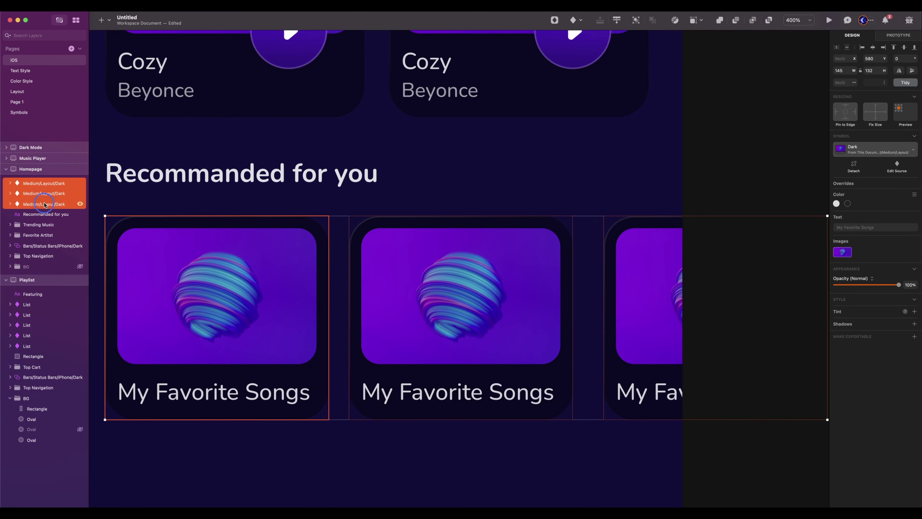
click(905, 83)
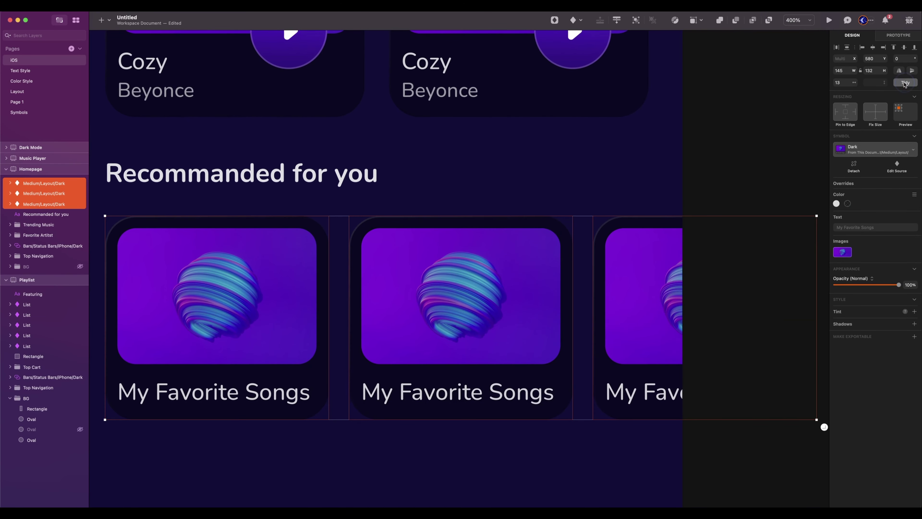
click(842, 82)
text(16)
key(Return)
Step: Group the Recommanded for you heading with its three cards and name the group "Recommanded for you"
key(super+minus)
click(52, 214)
shift+click(53, 204)
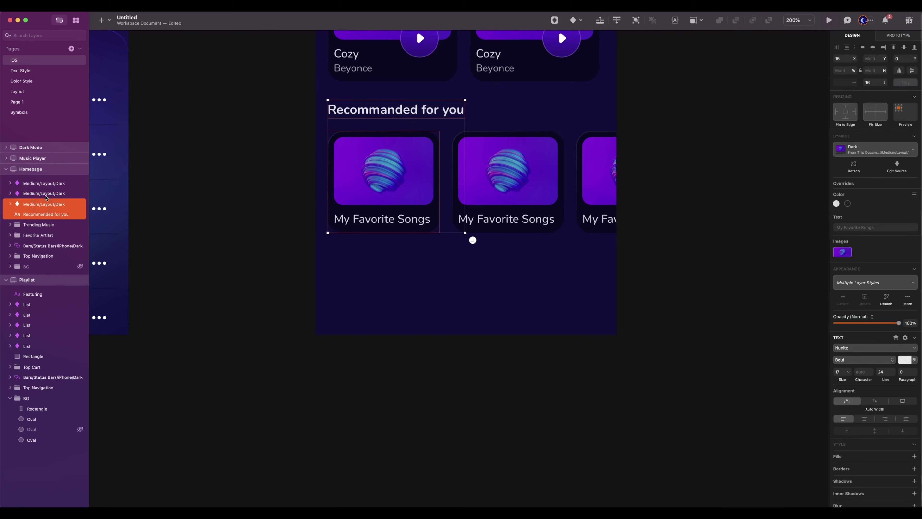
shift+click(47, 194)
shift+click(44, 184)
key(super+g)
double_click(38, 185)
text(Recomman)
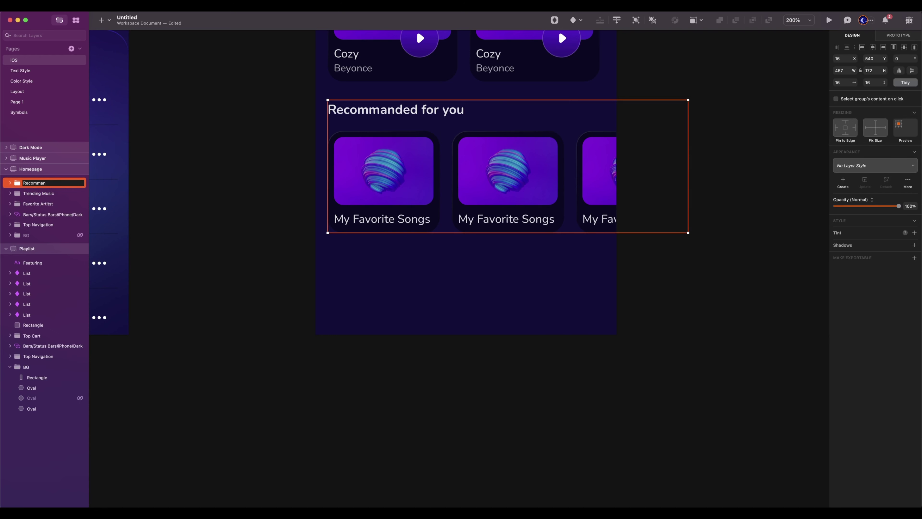
text(ded for you)
key(Return)
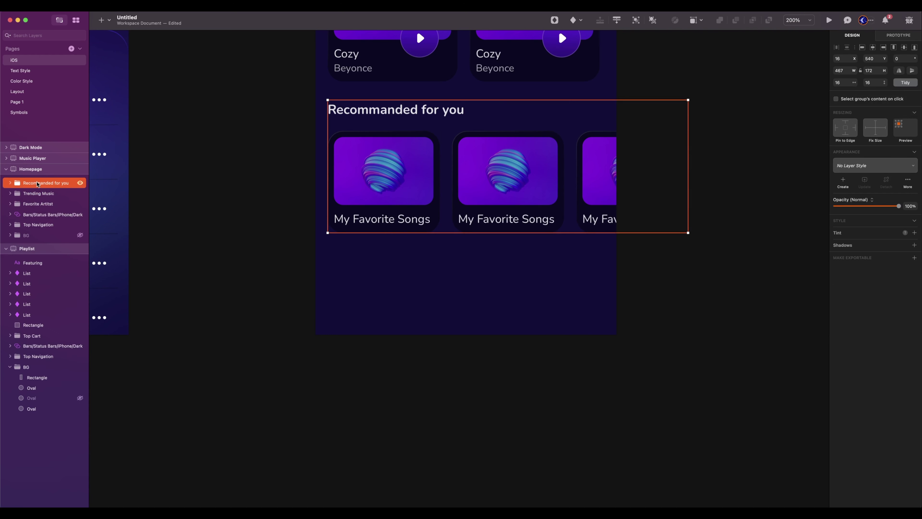
Step: Duplicate the Recommanded for you group and place the copy 24 below the original
key(super+d)
key(shift+Down)
key(shift+Down)
key(shift+Down)
key(shift+Down)
key(shift+Down)
key(shift+Down)
key(shift+Down)
key(shift+Down)
key(shift+Down)
key(shift+Down)
key(shift+Down)
key(shift+Down)
key(shift+Down)
key(shift+Down)
key(shift+Down)
key(shift+Down)
key(shift+Down)
key(shift+Down)
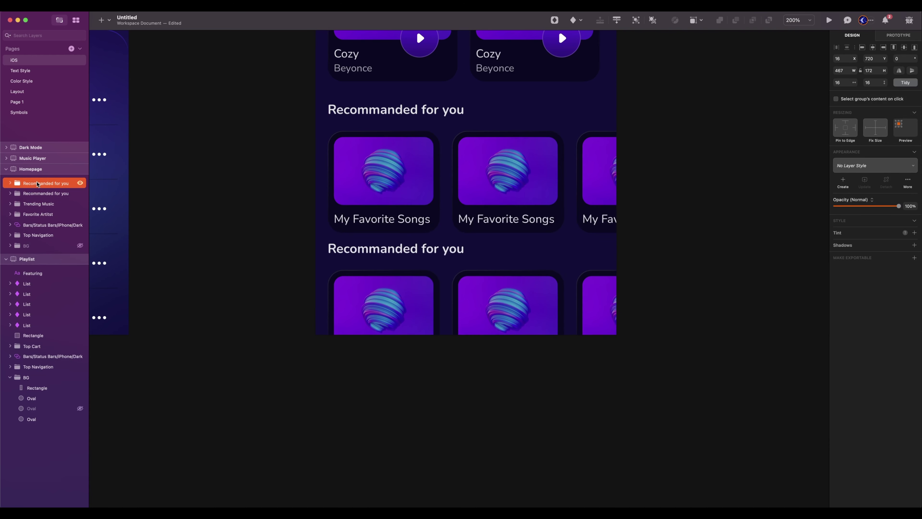
key(shift+Down)
key(alt)
key(Down)
key(Down)
key(Down)
key(Down)
key(Down)
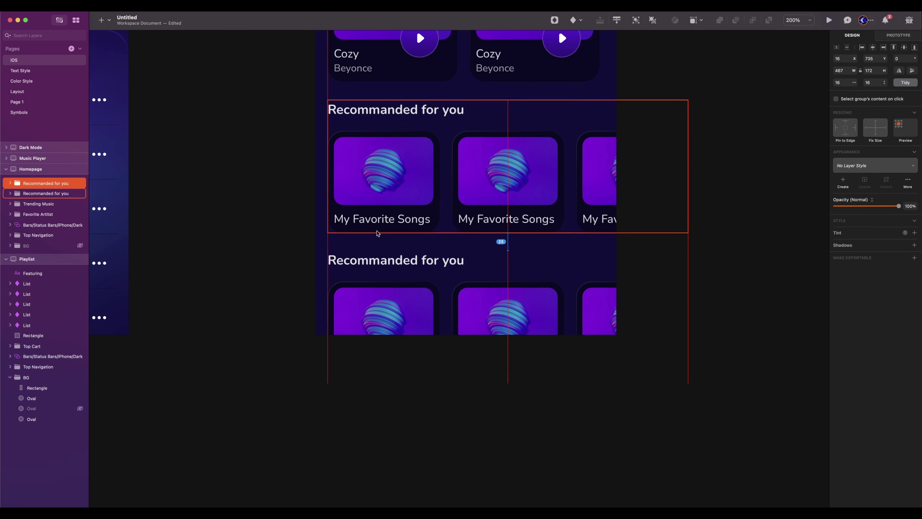
key(Down)
Step: Change the heading of the copied section to "Recently Play"
double_click(363, 260)
text(Recently)
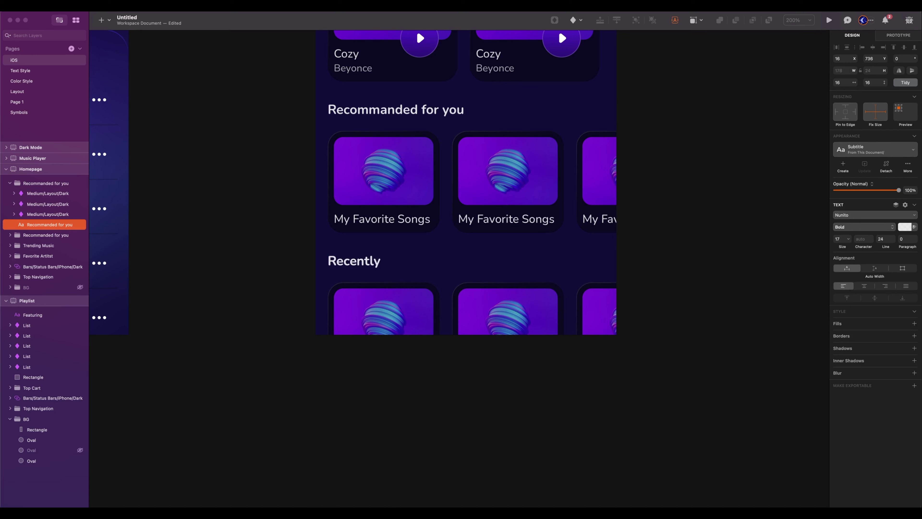
text( Play)
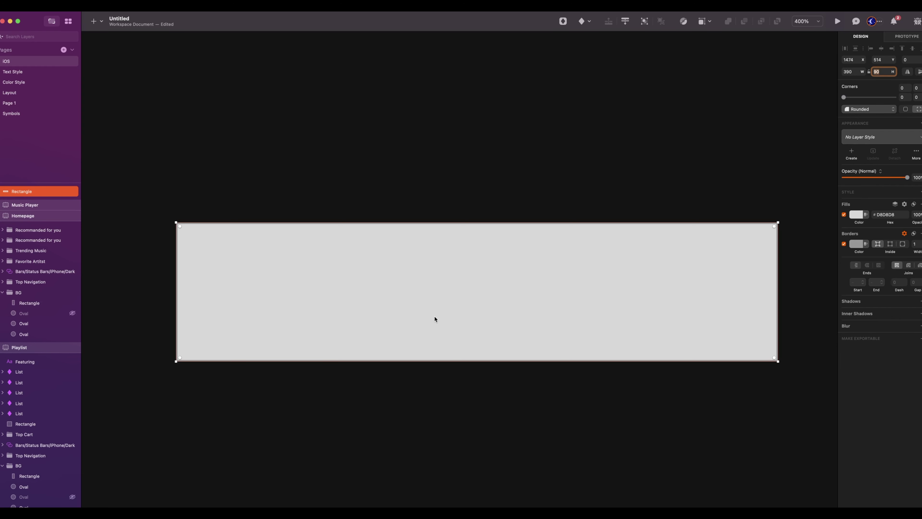
Step: Insert the Apple iOS UI iPhone home indicator and place it centered near the lower edge of the 390 × 90 rectangle
click(585, 21)
mouse_move(617, 44)
mouse_move(683, 45)
mouse_move(740, 51)
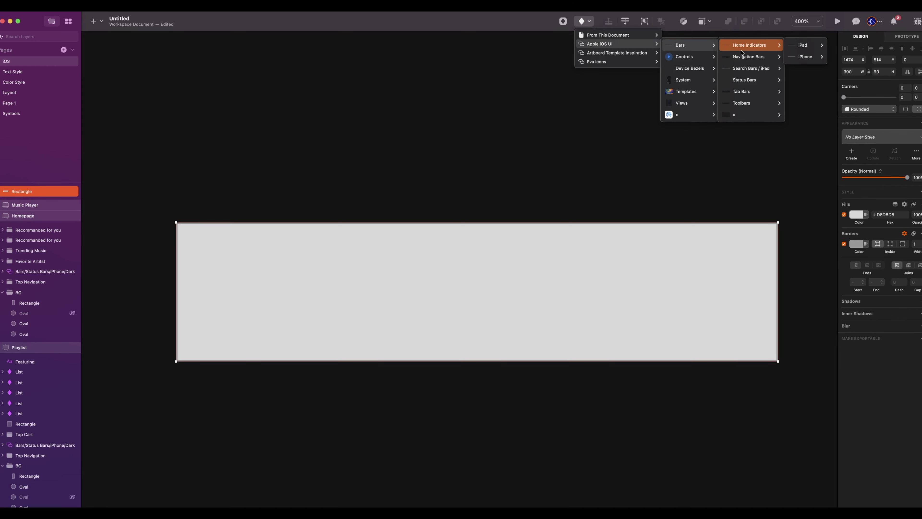
mouse_move(805, 56)
click(857, 67)
click(481, 334)
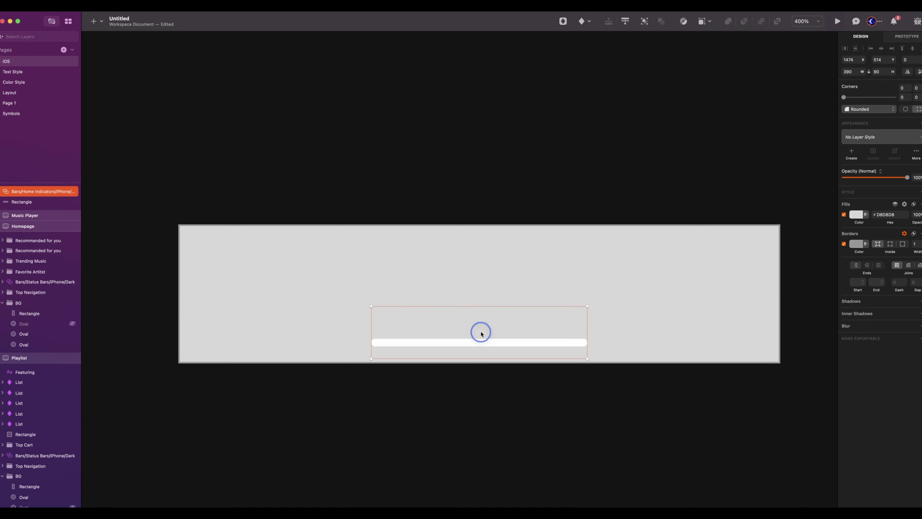
drag(464, 337, 455, 343)
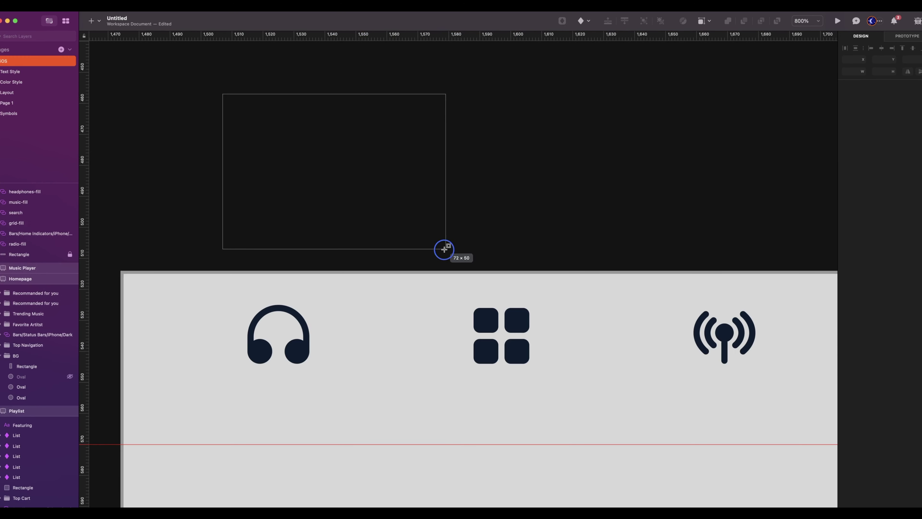
Step: Draw a 49 × 44 borderless rectangle above the bar and place the headphones icon on it, with the icon layer in front
drag(440, 247, 406, 208)
click(851, 71)
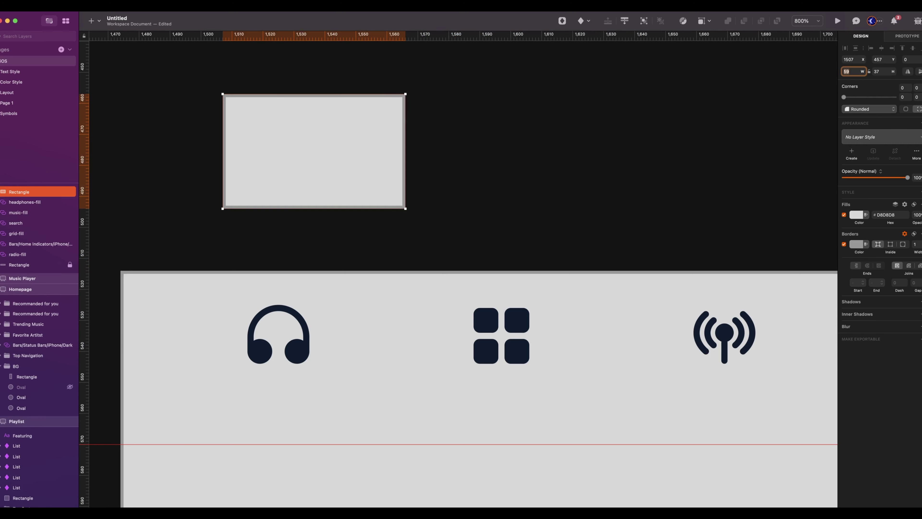
text(49)
key(Tab)
text(44)
click(844, 244)
drag(280, 345, 293, 155)
drag(14, 201, 13, 188)
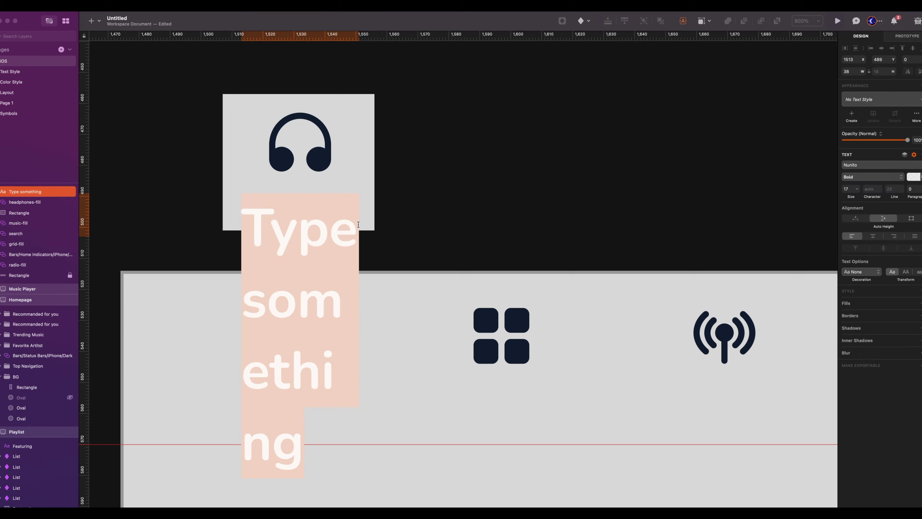
Step: Add the label "Listen" with the iOS Dark Body 3 Style and center it together with the headphones icon on the small rectangle
text(Listen)
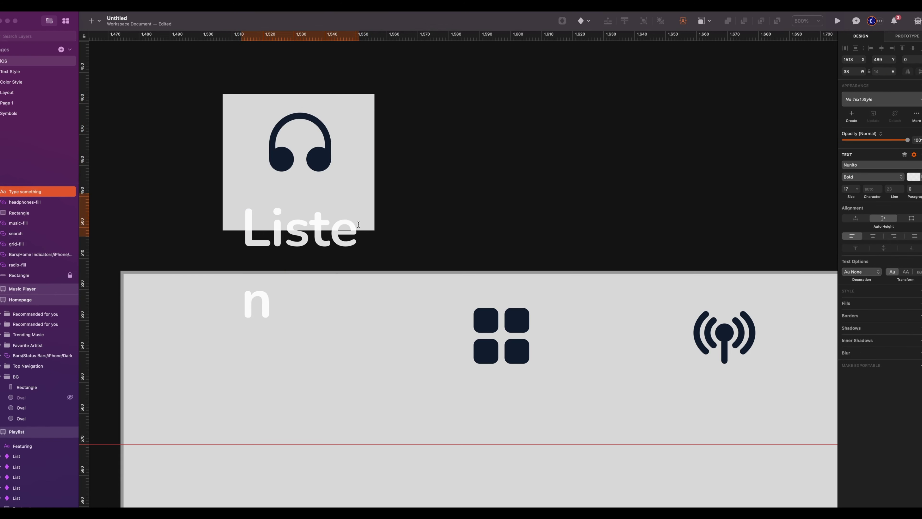
click(880, 100)
mouse_move(798, 323)
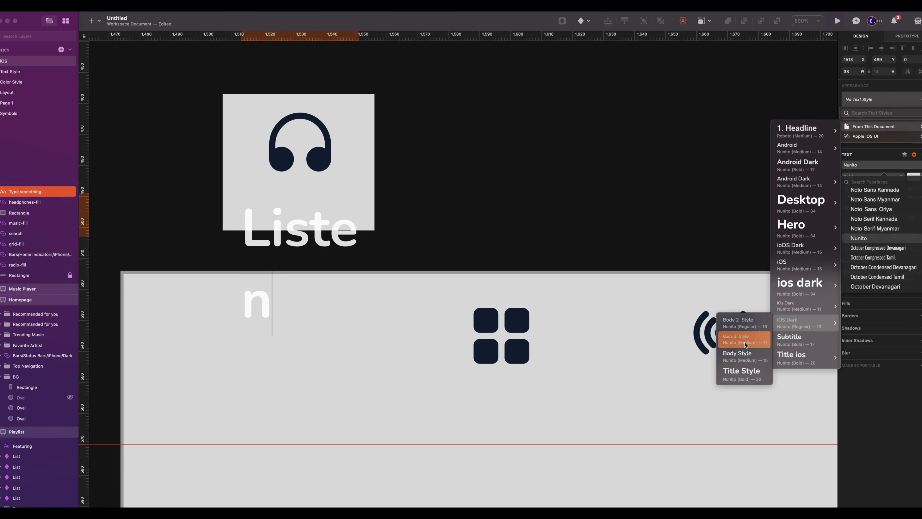
click(745, 343)
key(Escape)
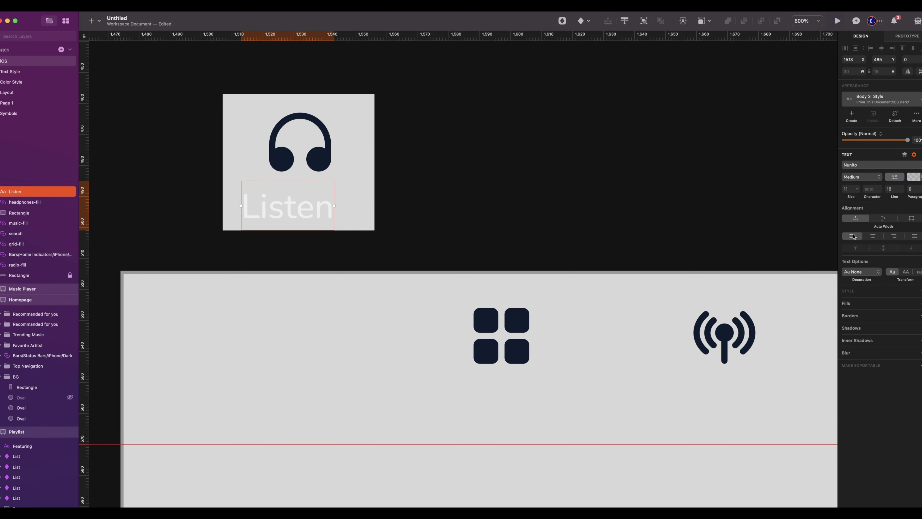
mouse_move(313, 196)
mouse_down()
mouse_move(324, 196)
mouse_move(300, 188)
mouse_up()
shift+click(300, 144)
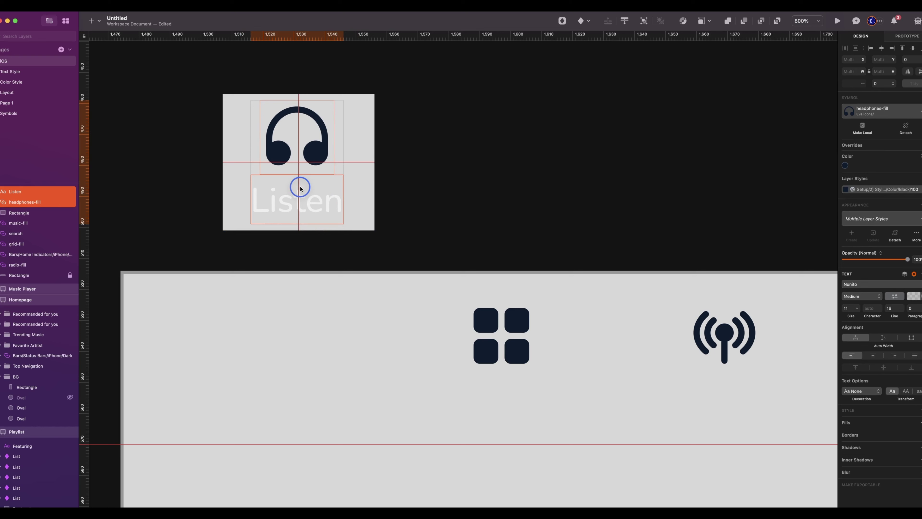
Step: Group the small rectangle, headphones icon and Listen label and name the group "Tab 1"
drag(195, 76, 435, 258)
key(super+g)
double_click(28, 192)
text(Tab 1)
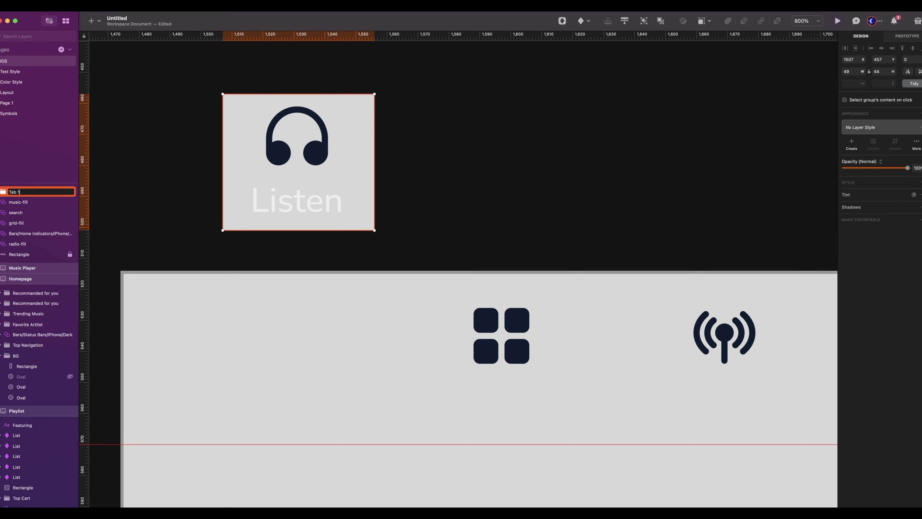
Step: Color the headphones icon white and move the Tab 1 group onto the bar, before the grid icon
click(508, 129)
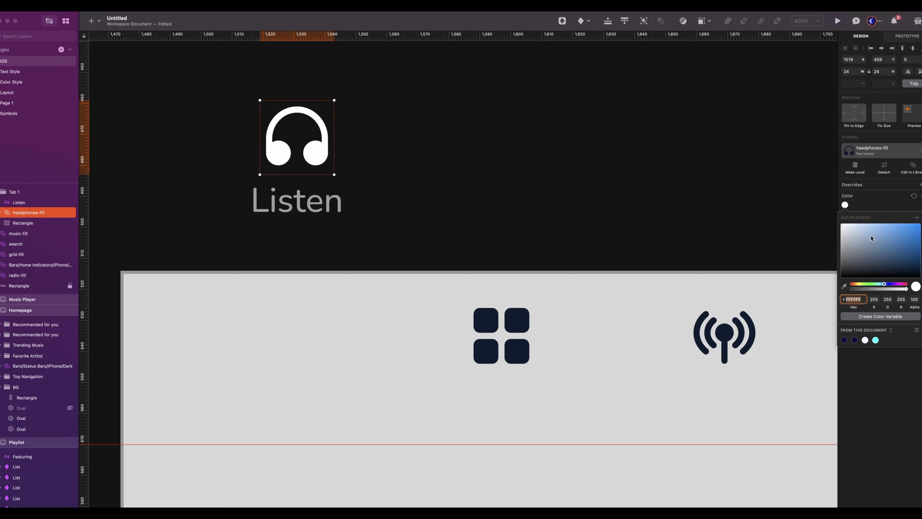
text(1)
drag(310, 154, 299, 299)
key(super+minus)
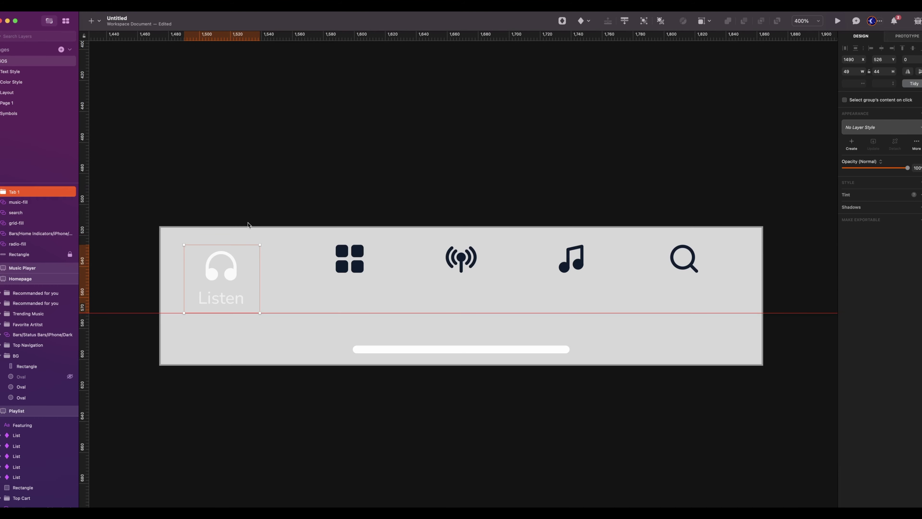
Step: Create a symbol named "Tab" from the Tab 1 group
click(562, 20)
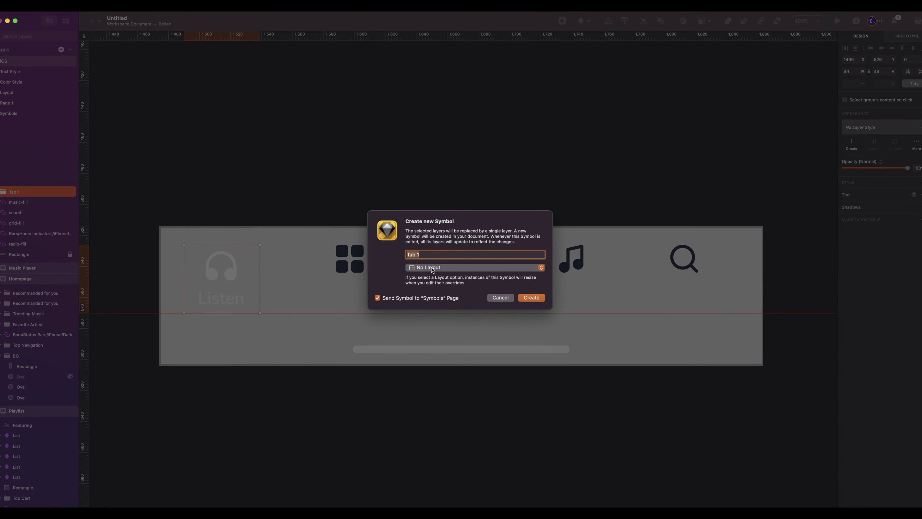
text(Tab)
key(Return)
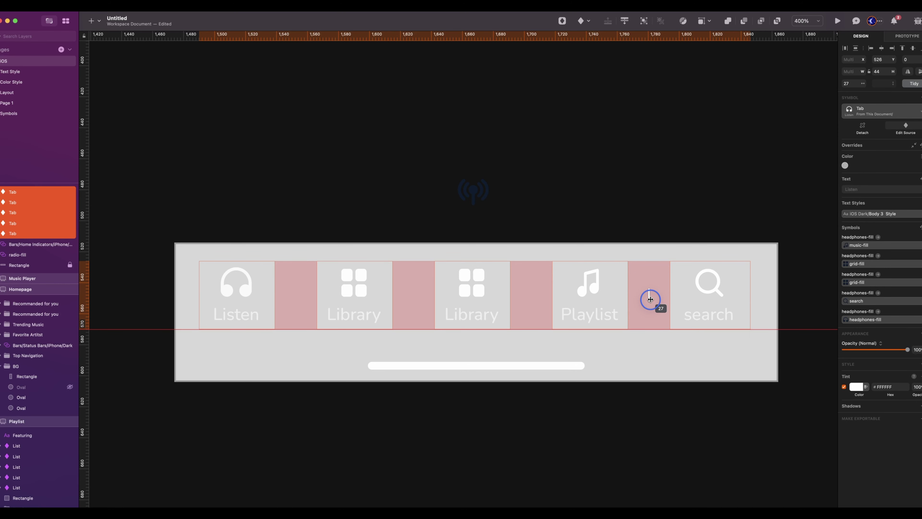
Step: Select all five Tab instances and move the bar to the bottom of the Homepage artboard
click(235, 291)
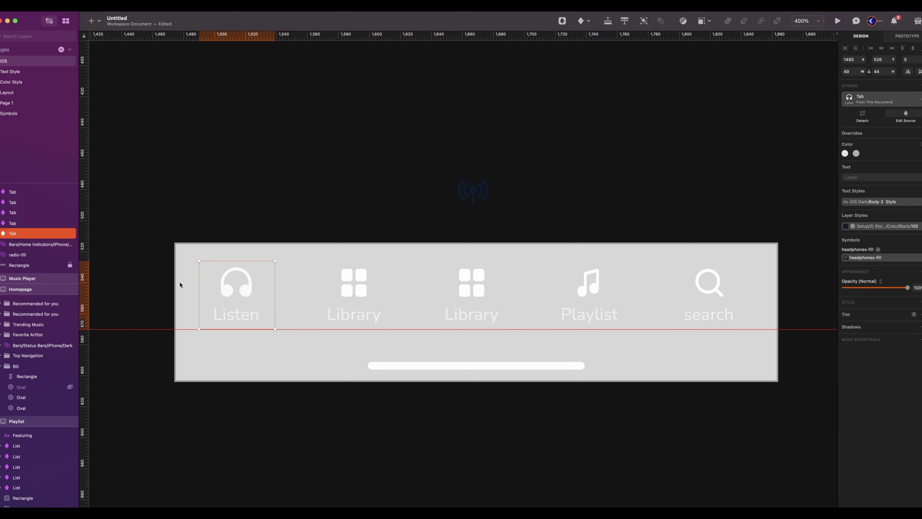
shift+click(353, 294)
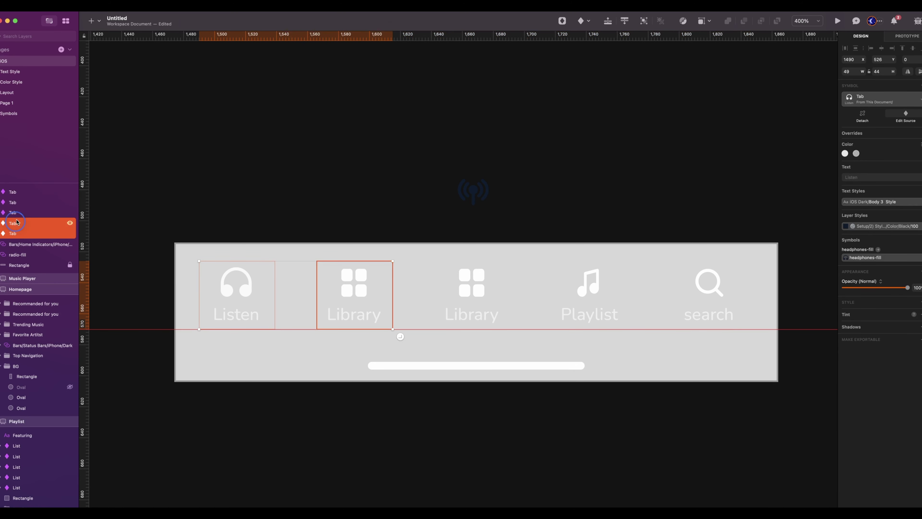
super+click(20, 194)
super+click(19, 202)
super+click(18, 212)
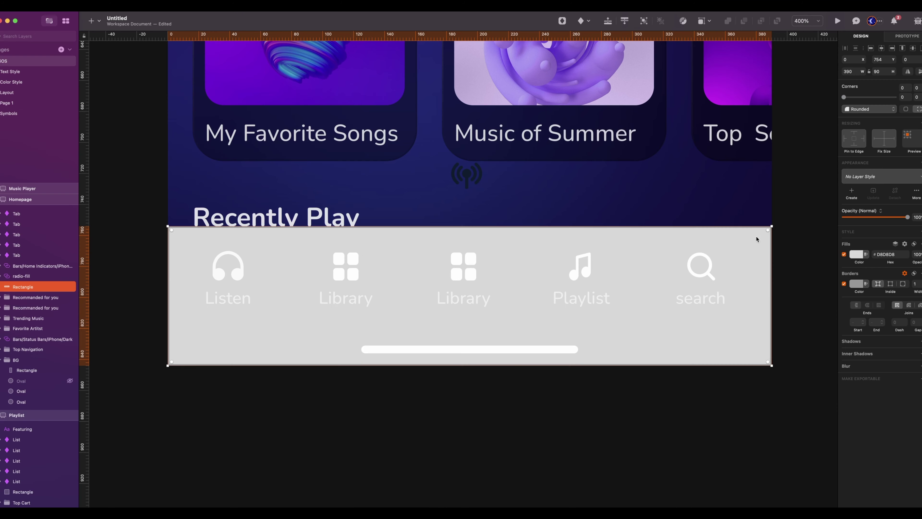
Step: Rename the bar's background rectangle "Base"
double_click(23, 286)
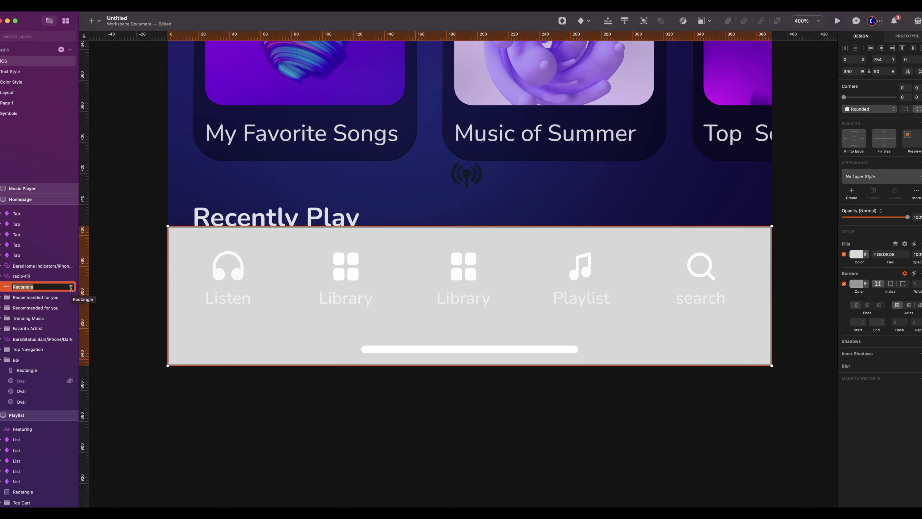
text(Base)
key(Return)
Step: Fill the Base rectangle with black at 20% opacity and give it a Background Blur of 30
click(855, 253)
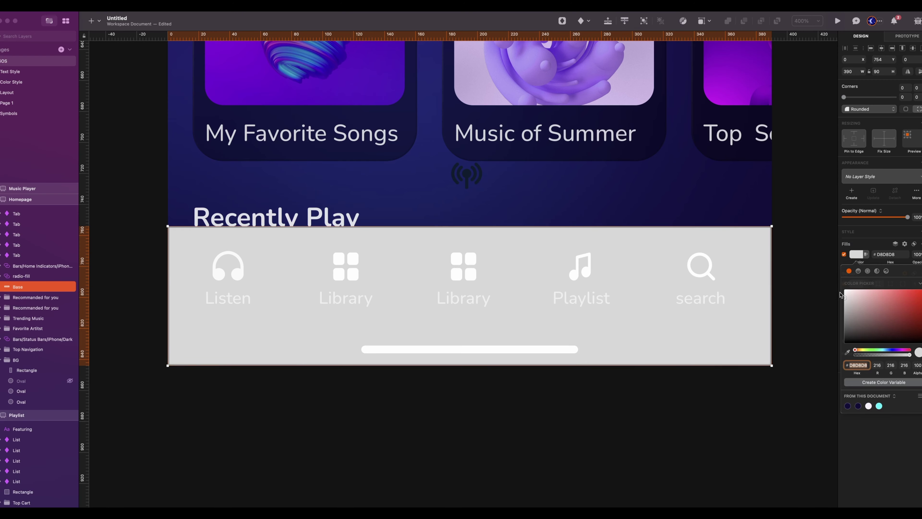
drag(849, 316, 739, 459)
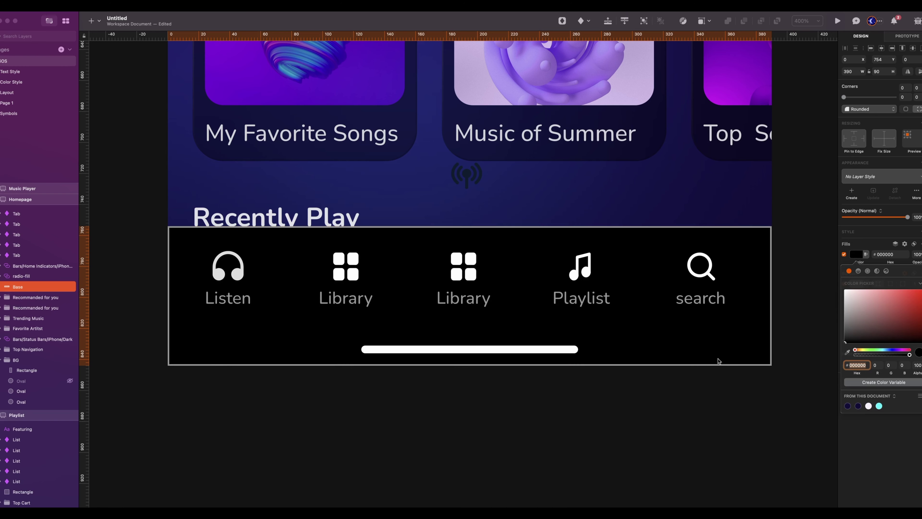
click(917, 255)
text(20)
key(Return)
click(914, 244)
click(921, 319)
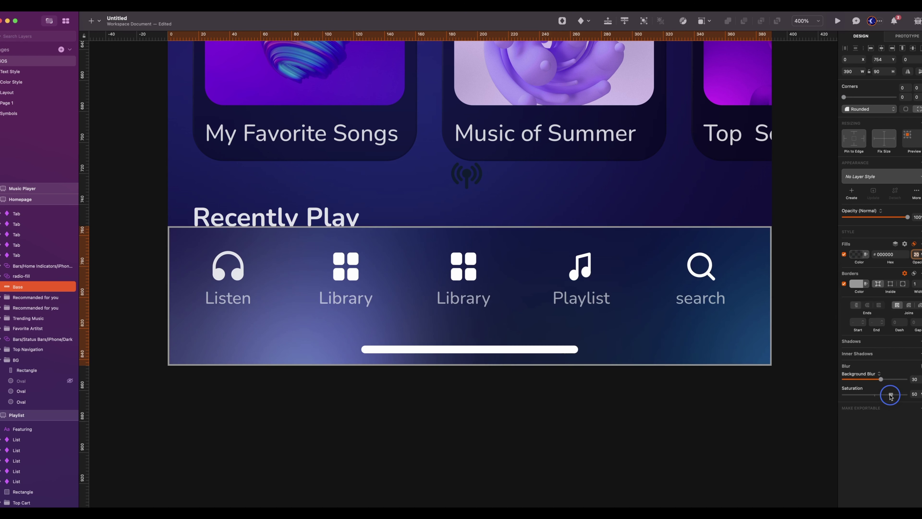
Step: Give the Base border a linear gradient from white at the top to black, with the end stop moved up near the top edge
click(856, 284)
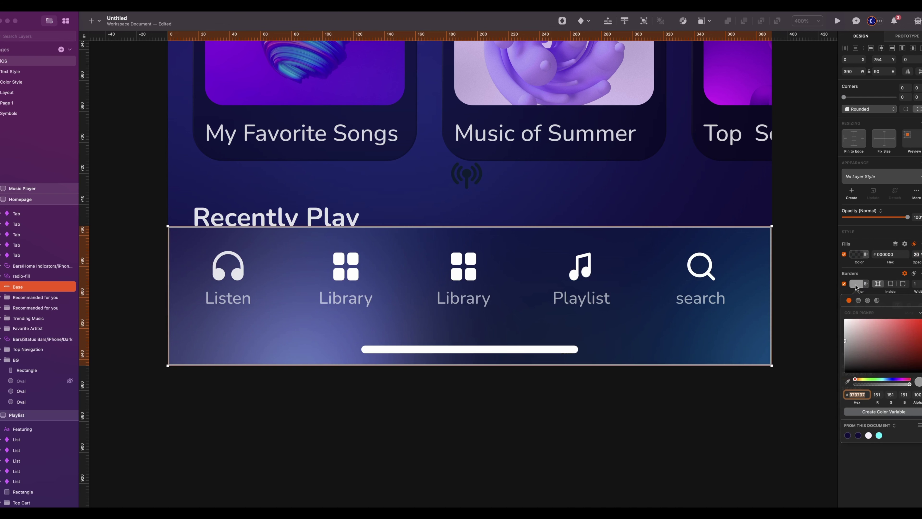
click(858, 300)
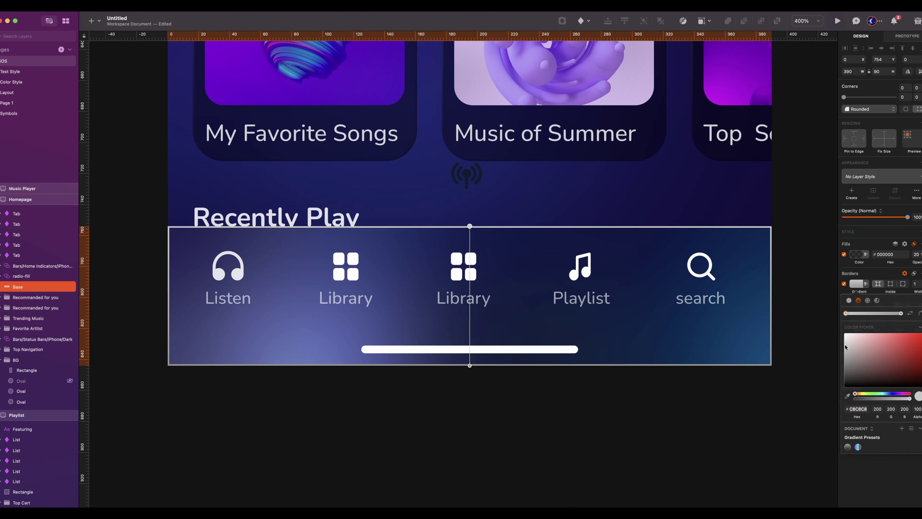
drag(845, 345, 743, 233)
click(470, 366)
drag(846, 355, 846, 358)
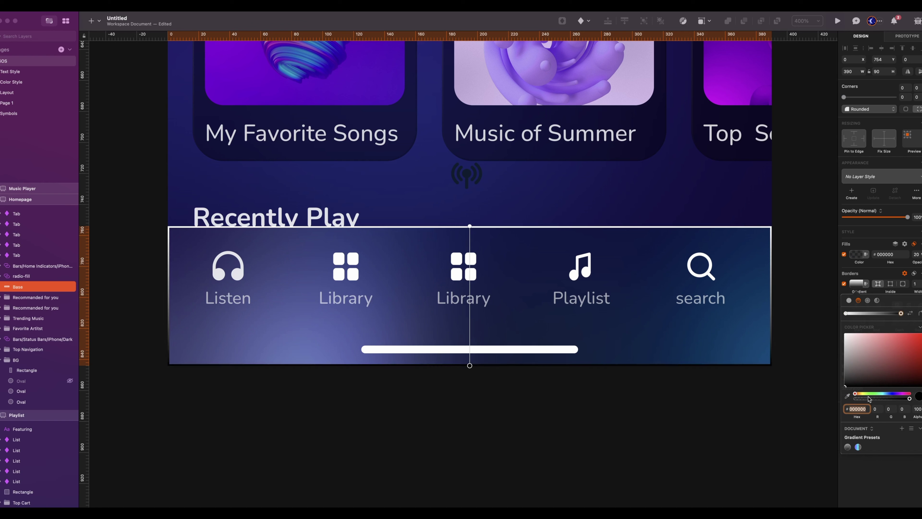
click(470, 366)
drag(470, 366, 471, 242)
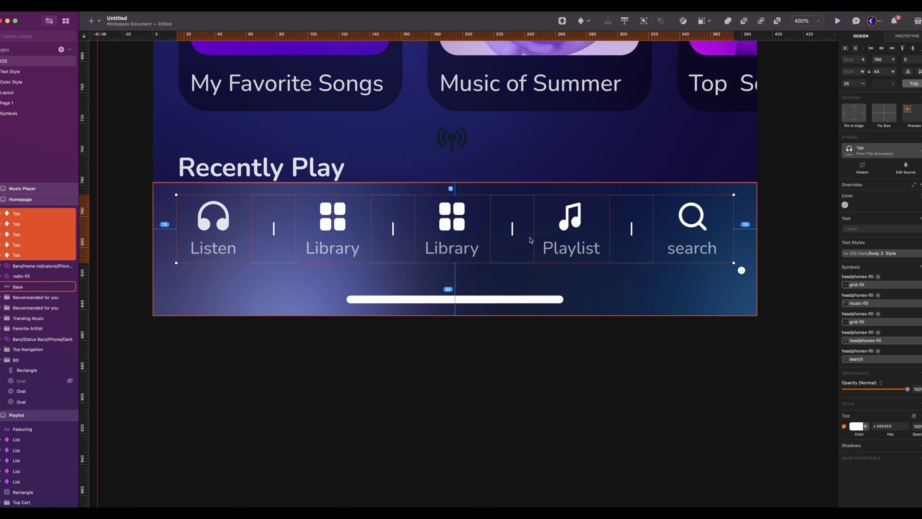
Step: Group the five Tab instances and name the group "Tabs"
key(super+g)
key(super+r)
text(Tabs)
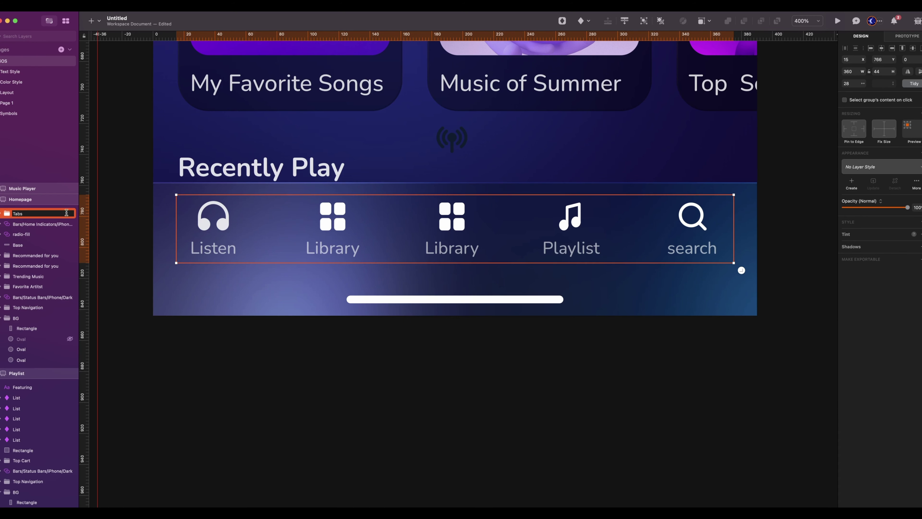
Step: Group Tabs with the home indicator and Base and name the group "Tab Bar"
super+click(40, 223)
super+click(40, 245)
key(super+g)
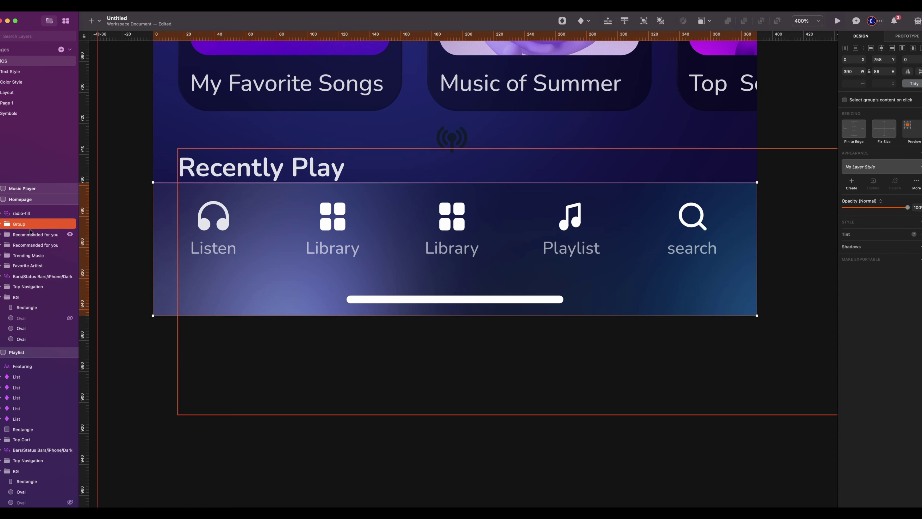
double_click(28, 224)
text(Tab Bar)
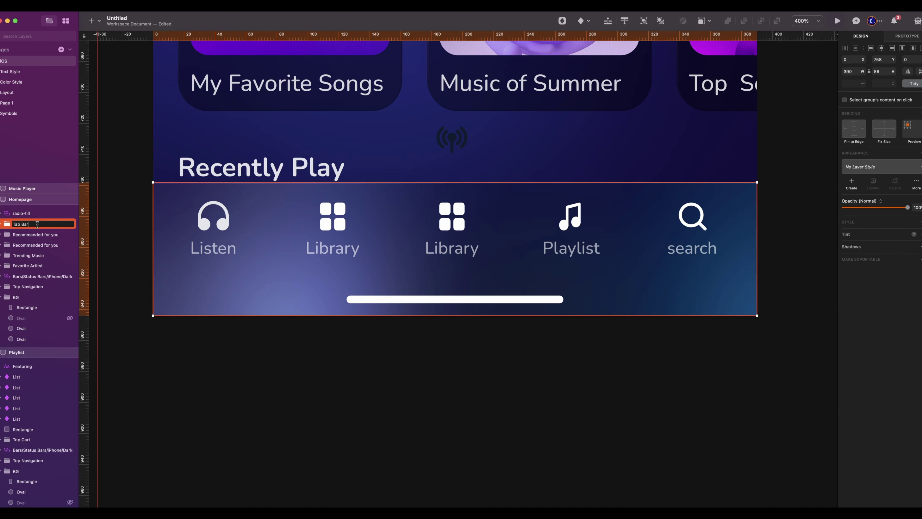
key(Return)
Step: Remove the middle Library tab and draw a 36 × 36 circle with the Gradient 1 style in its place
click(372, 383)
super+click(472, 221)
scroll(451, 218, right, 1)
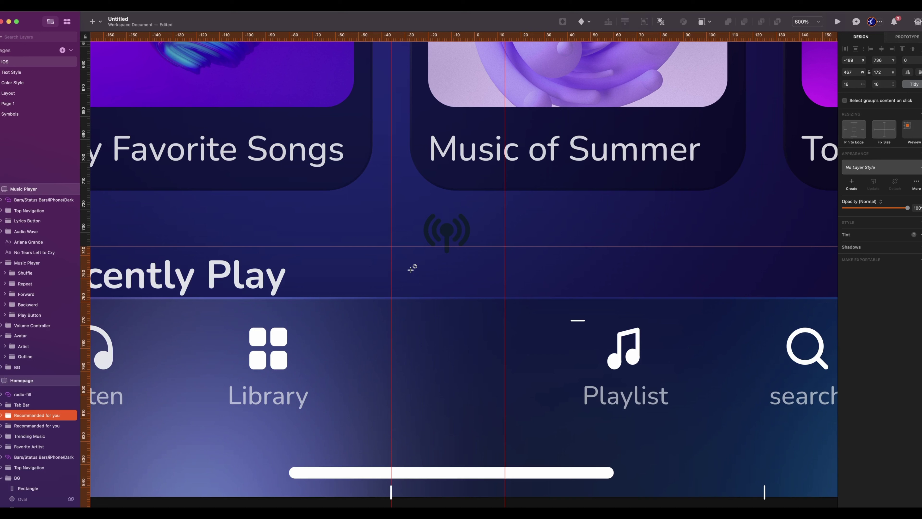
drag(405, 300, 488, 383)
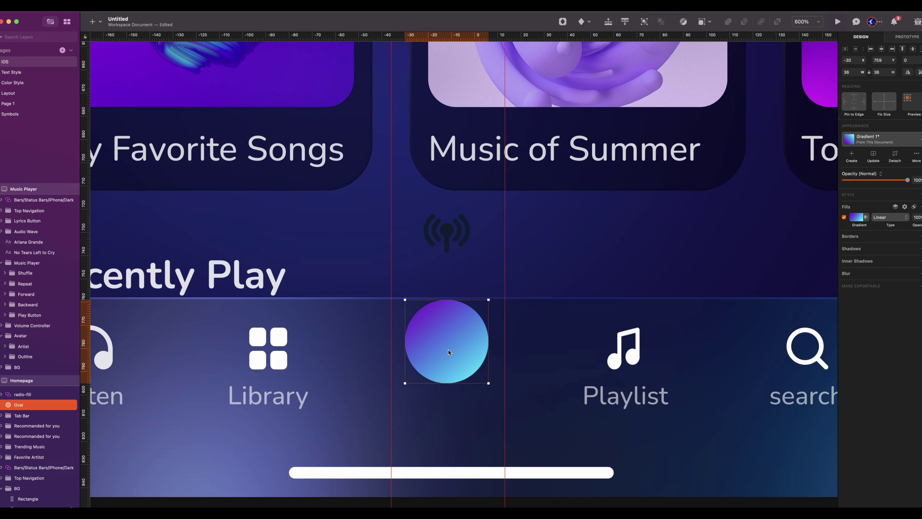
click(454, 384)
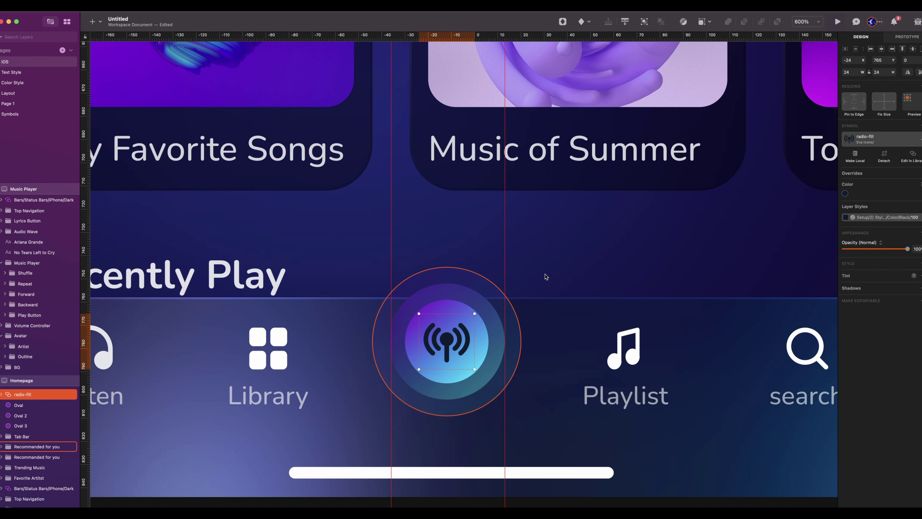
Step: Recolour the radio icon white and group it with its three ovals under the name "Radio"
click(844, 193)
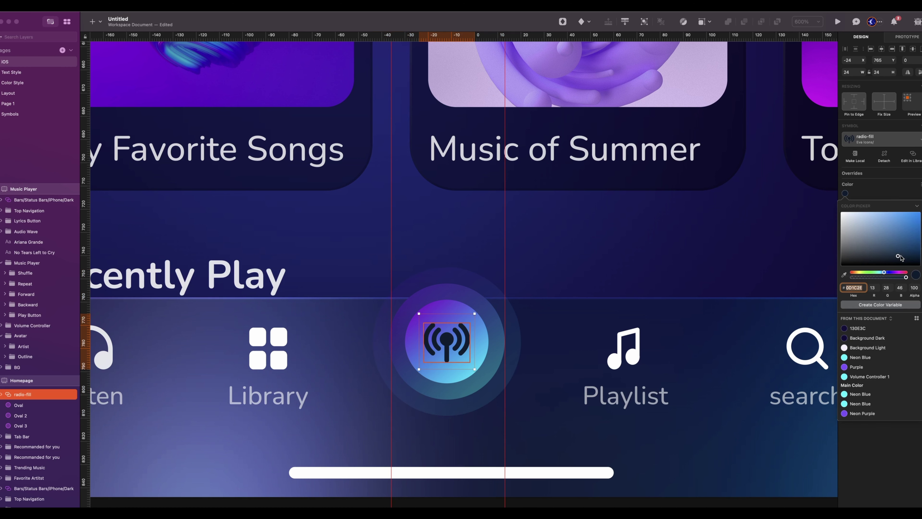
drag(900, 256, 698, 103)
shift+click(21, 426)
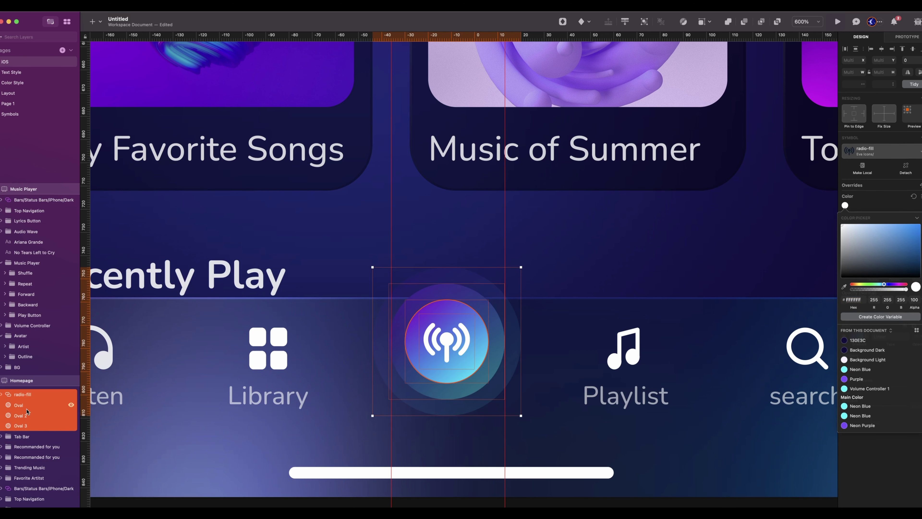
key(super+g)
double_click(18, 394)
text(Radio)
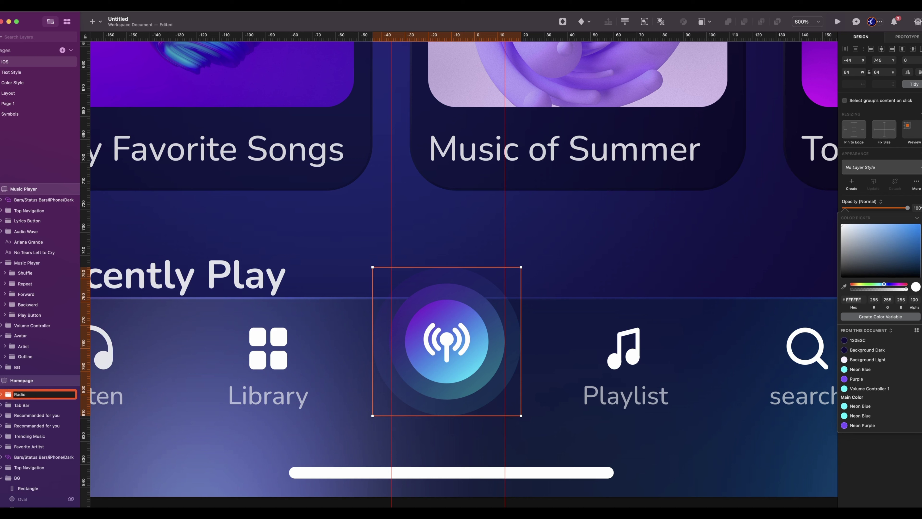
key(Return)
Step: Move the Radio group into the Tab Bar group on the Homepage
drag(29, 394, 30, 405)
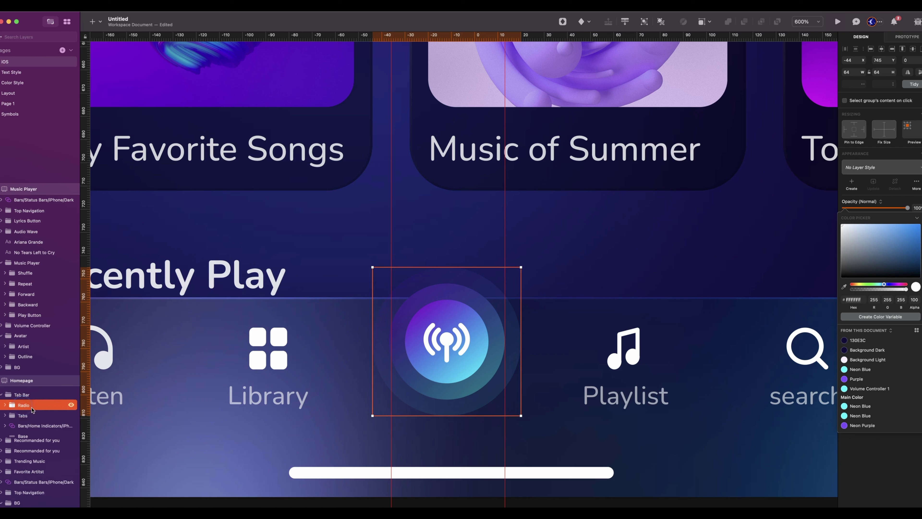
click(1, 395)
drag(447, 384, 449, 340)
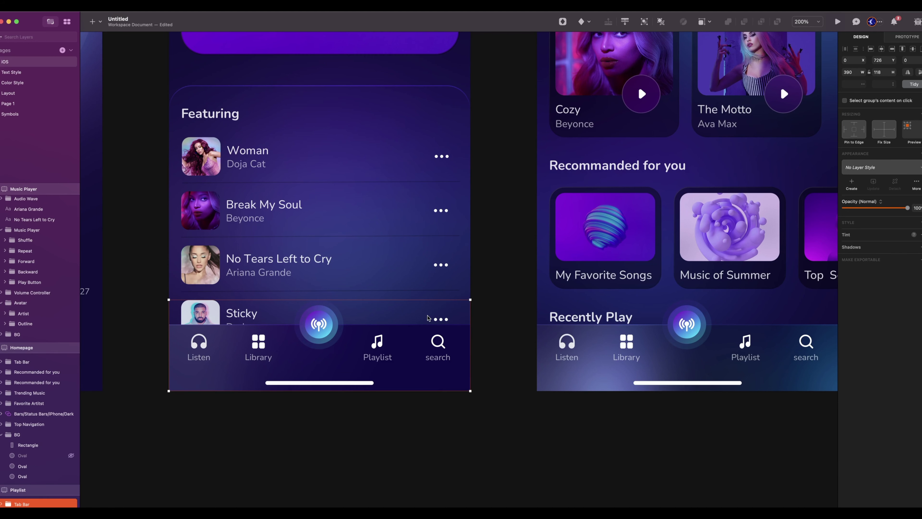
Step: Draw a rectangle about 70 px high above the Playlist artboard's tab bar and set its width to 390
scroll(427, 318, up, 3)
key(r)
drag(135, 162, 736, 270)
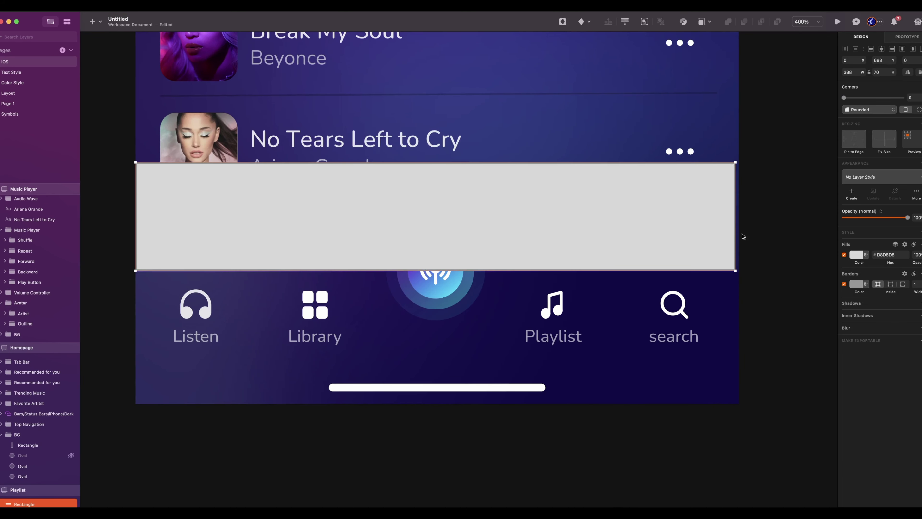
double_click(851, 72)
text(390)
key(Return)
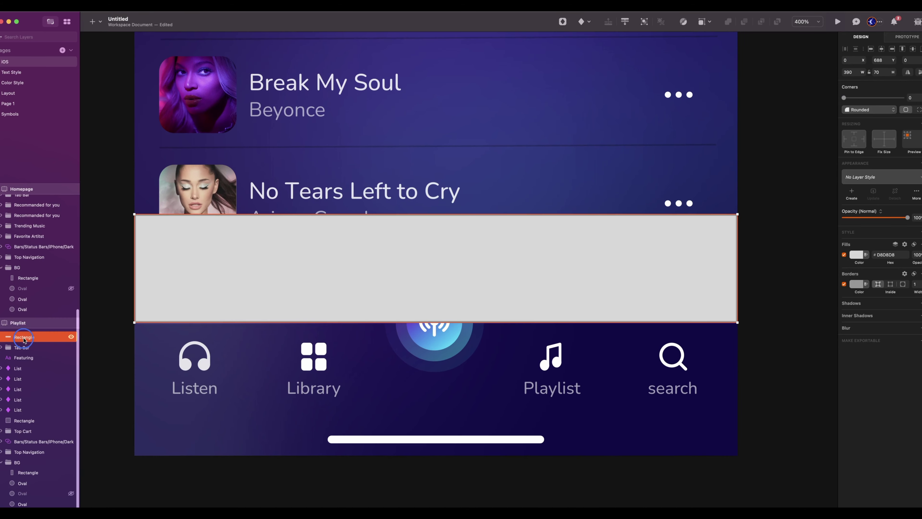
Step: Place the rectangle beneath the Tab Bar layer and give it a black fill at 20% opacity with a blend mode other than Normal
drag(24, 339, 34, 356)
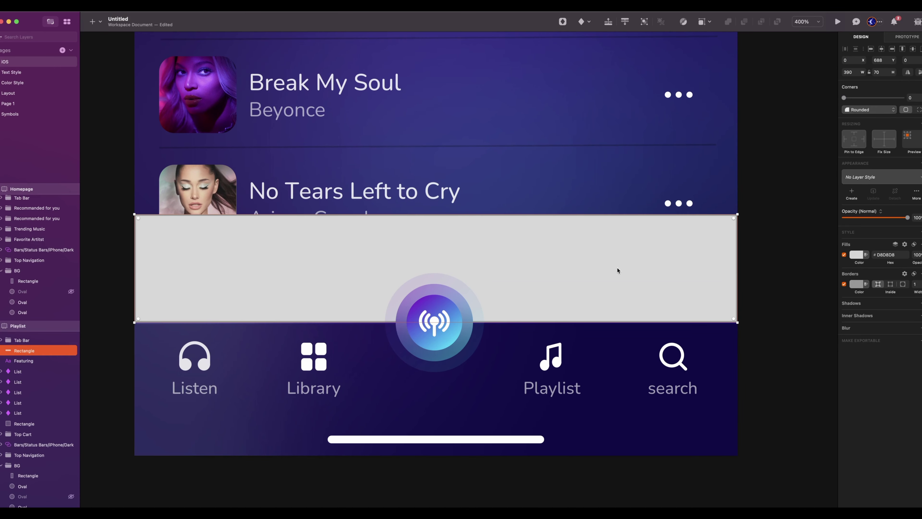
click(857, 254)
drag(843, 298, 812, 379)
click(914, 244)
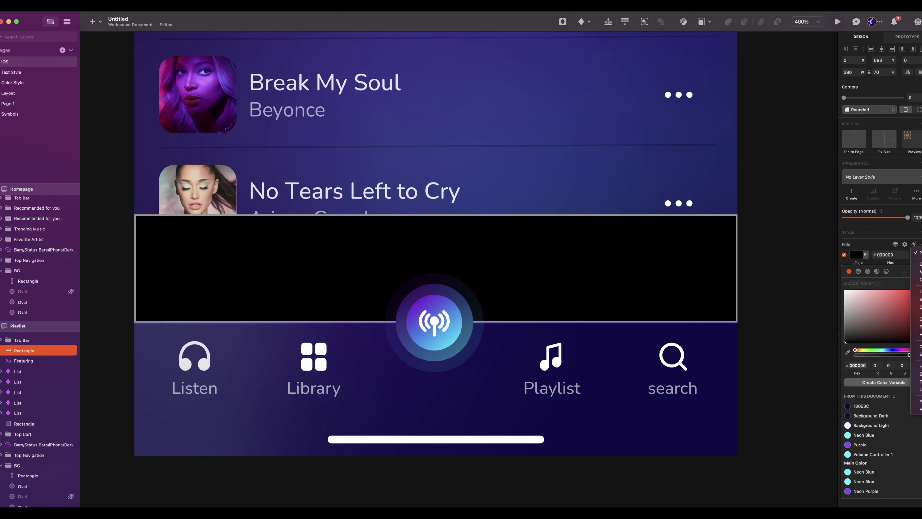
click(917, 318)
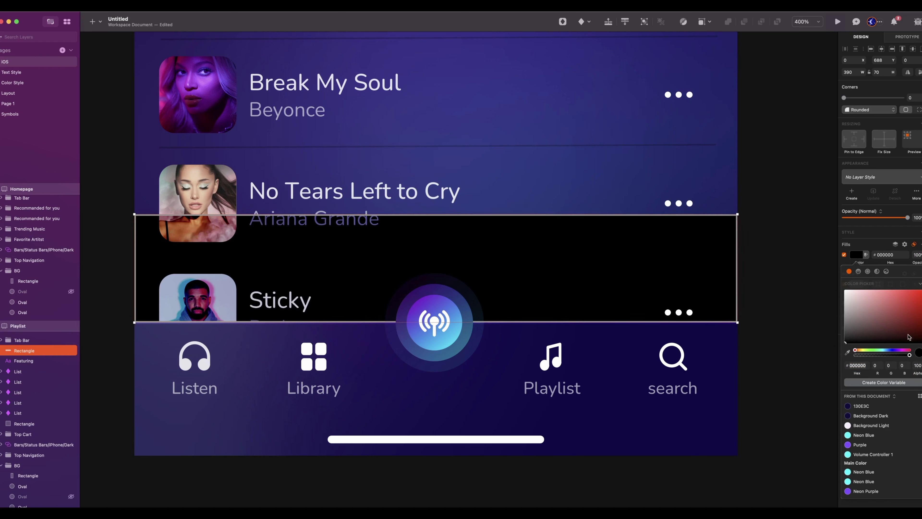
click(917, 365)
text(20)
key(Return)
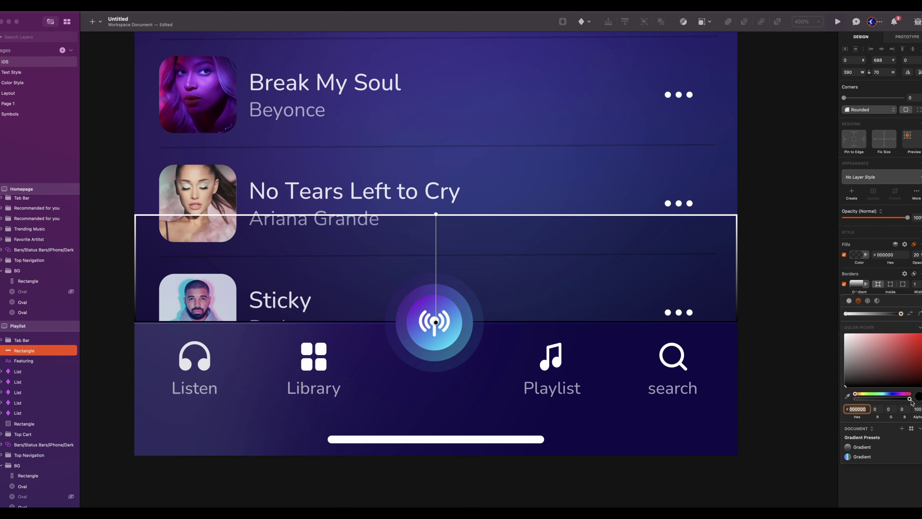
Step: Make the end stop of the rectangle's gradient border fully transparent and move it up near the top edge
drag(910, 399, 854, 399)
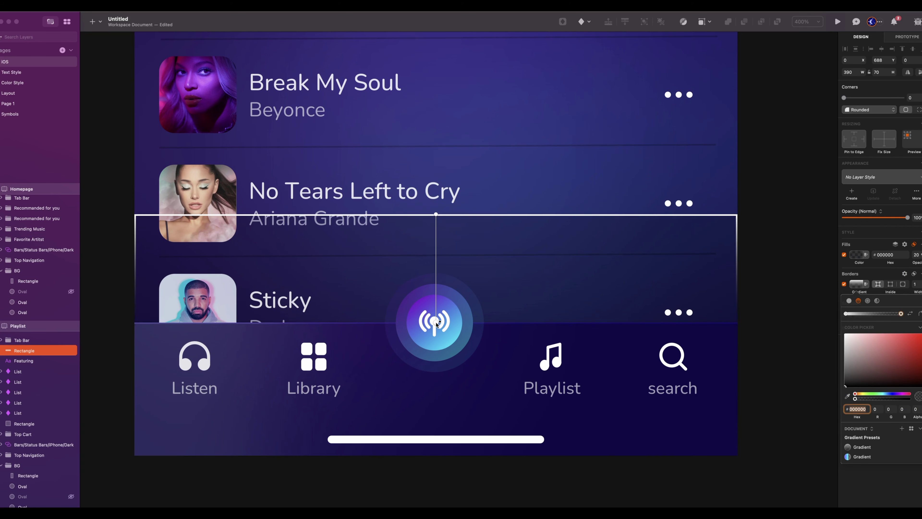
drag(436, 324, 436, 232)
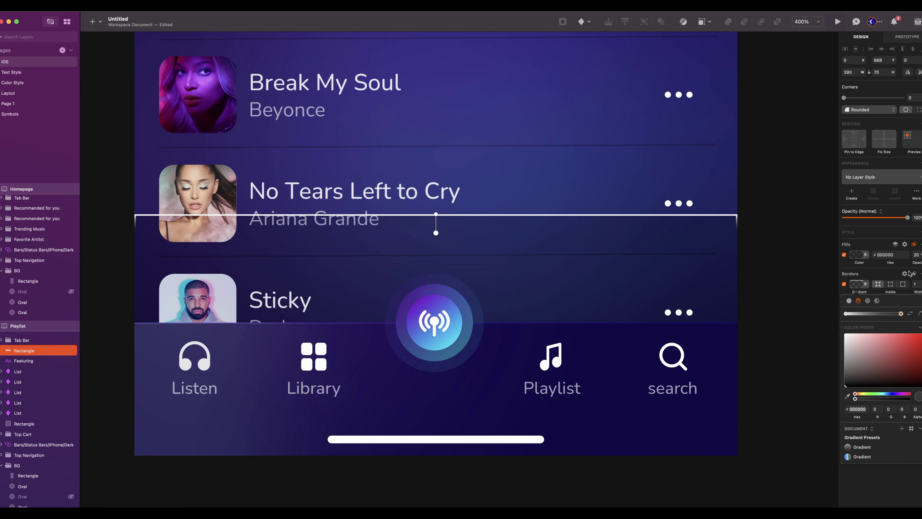
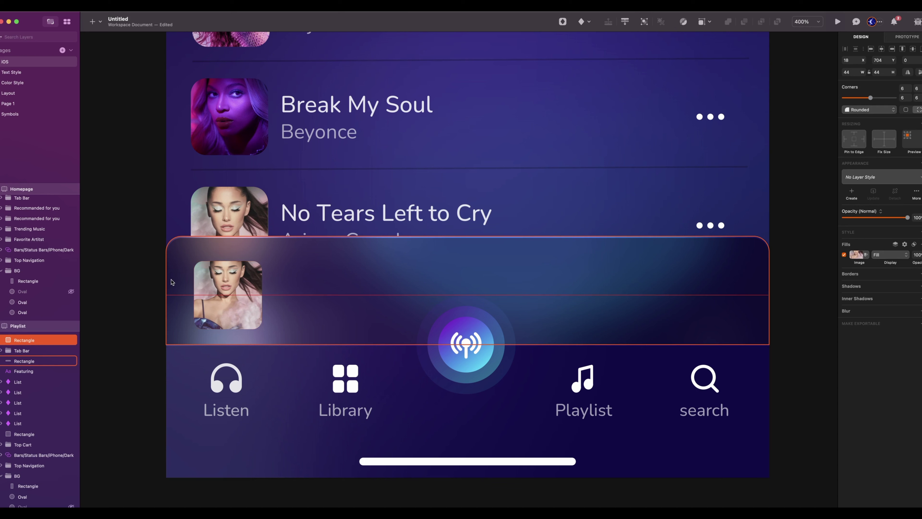
Step: Nudge the artist image in the player bar 2 px left and place a duplicate of it slightly higher
key(Left)
key(Left)
click(204, 280)
alt+drag(205, 282, 203, 277)
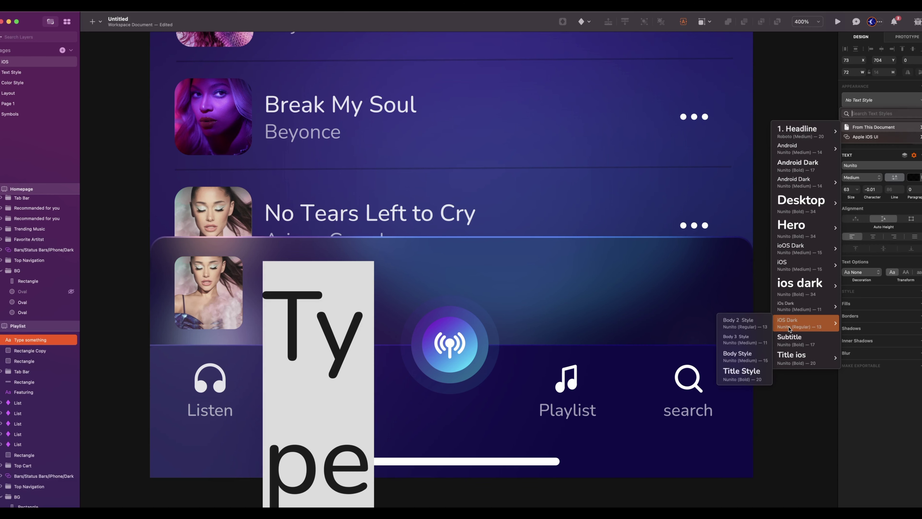
Step: Enter the text "Arian Grande" beside the artist image in Body 2 Style with Auto Width
mouse_move(800, 323)
click(744, 322)
text(A)
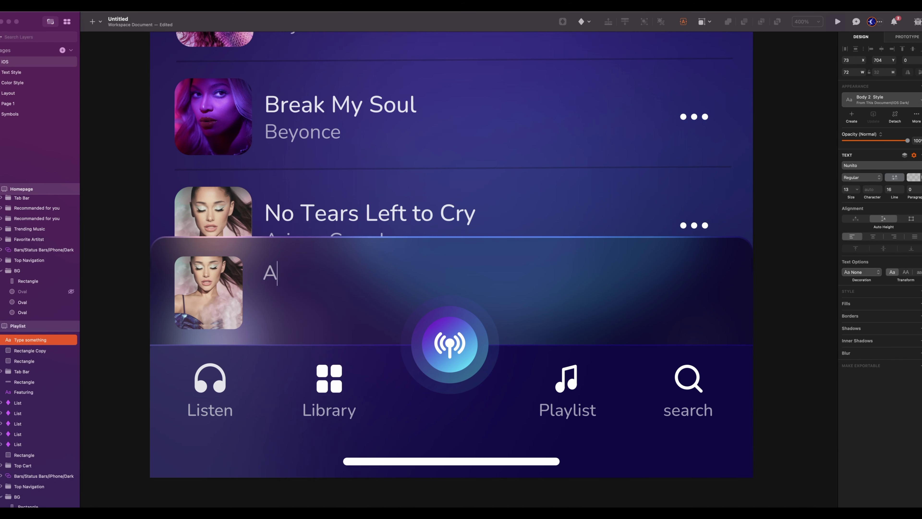
text(rian Grande)
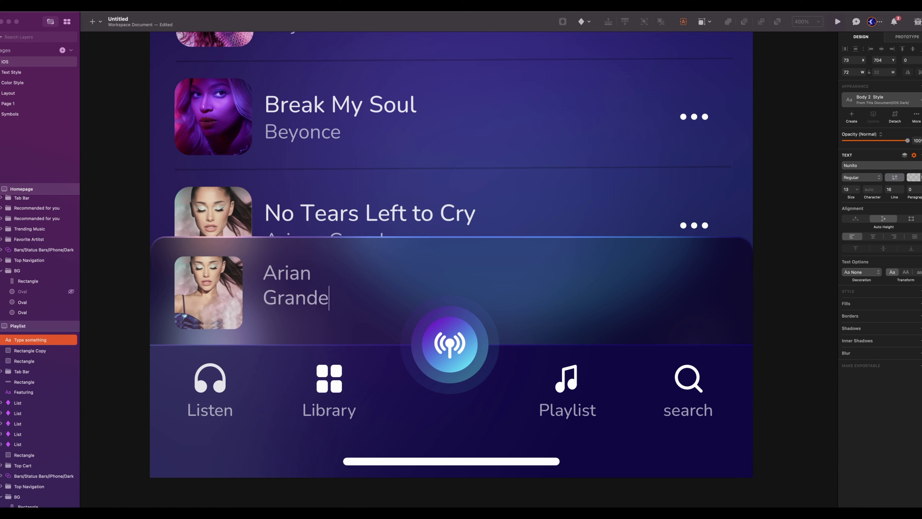
click(856, 219)
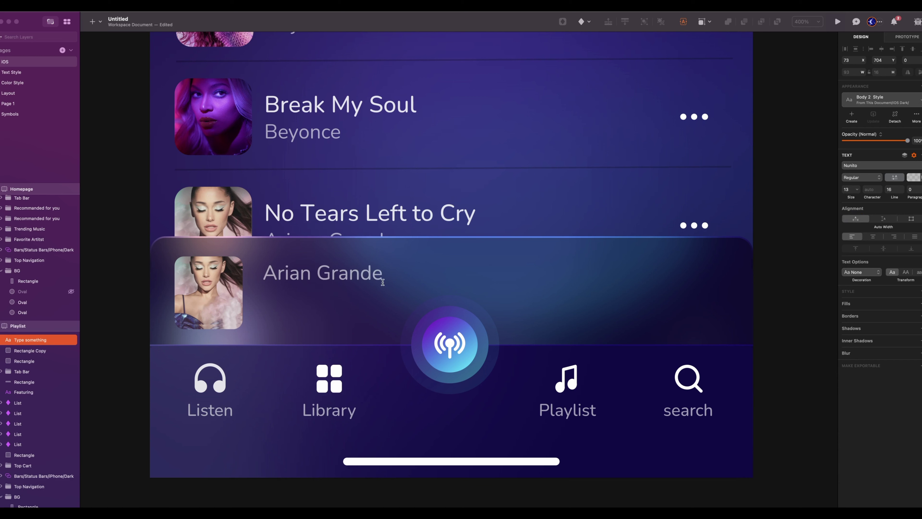
Step: Move the artist name down beside the lower part of the image, at X 68 and Y 729
key(Escape)
drag(328, 275, 328, 314)
key(Left)
key(Left)
key(Left)
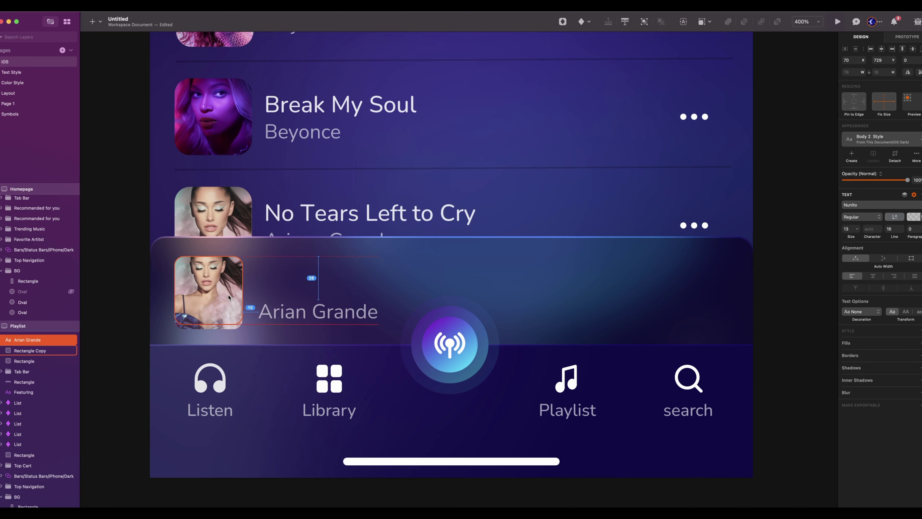
key(Left)
key(Left)
Step: Duplicate the artist name above itself as the song title "No Tears Left to Cry" and apply Body Style
key(super+d)
drag(320, 307, 321, 270)
double_click(315, 285)
text(No)
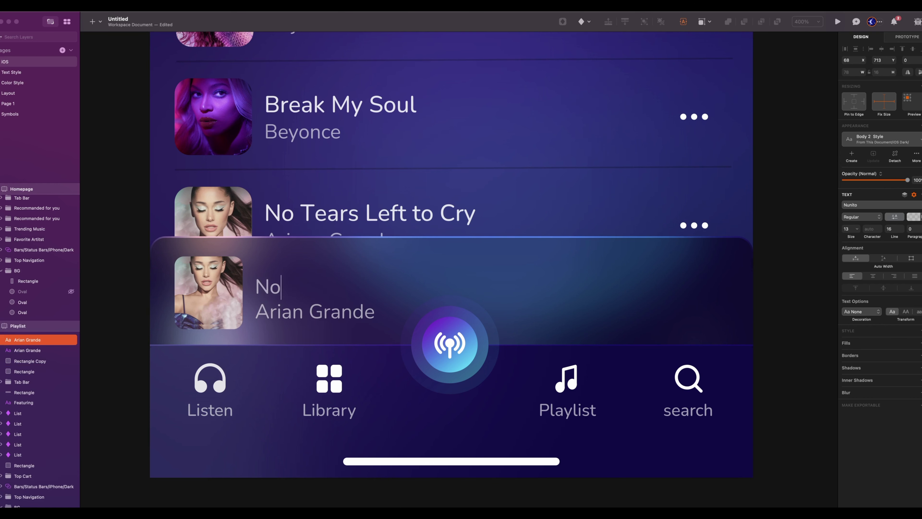
text( Tears Left to )
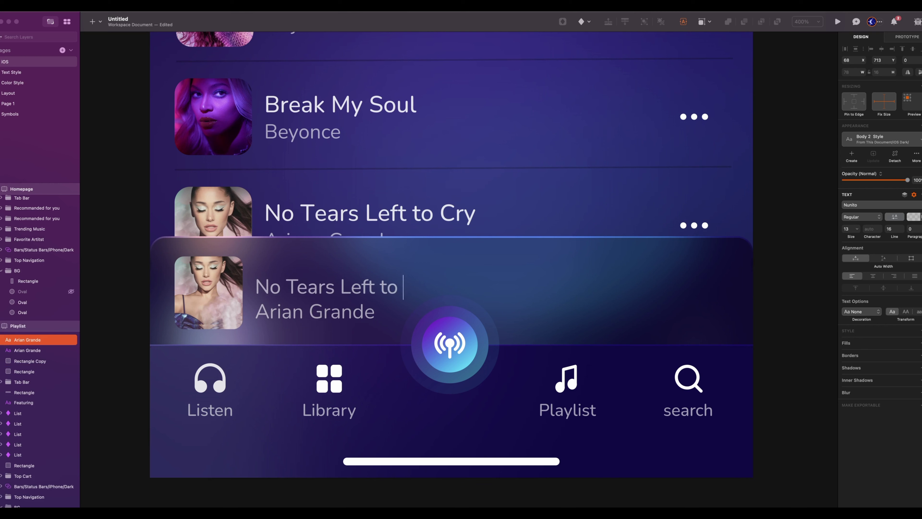
text(Cry)
key(Escape)
click(878, 138)
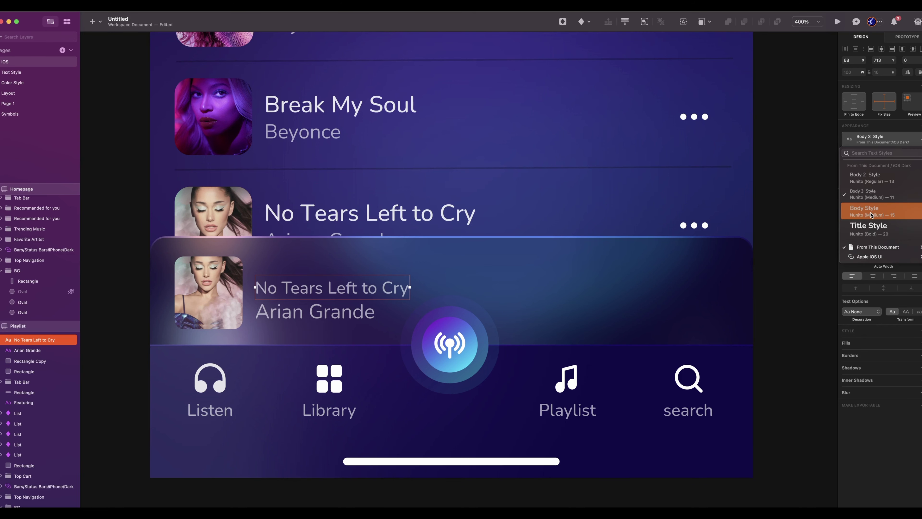
click(871, 210)
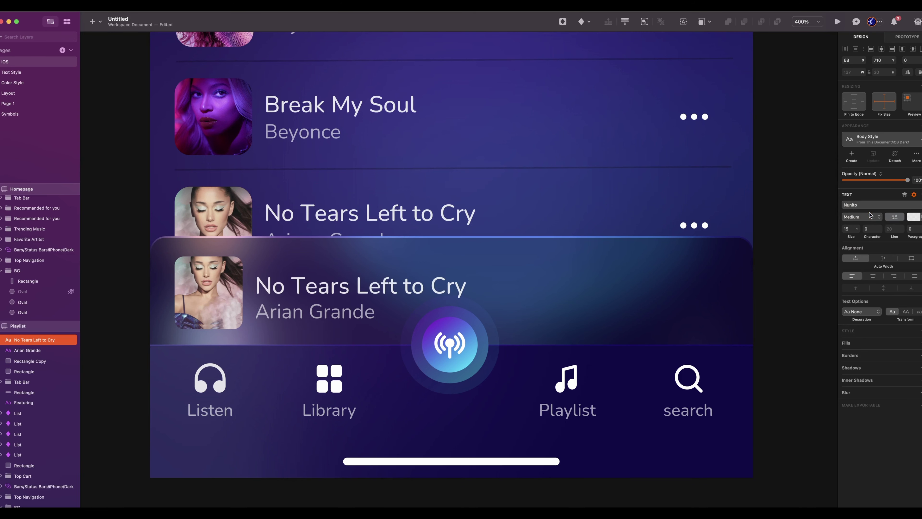
Step: Set the vertical spacing between the song title and artist name to 0 and move both slightly up
shift+click(319, 312)
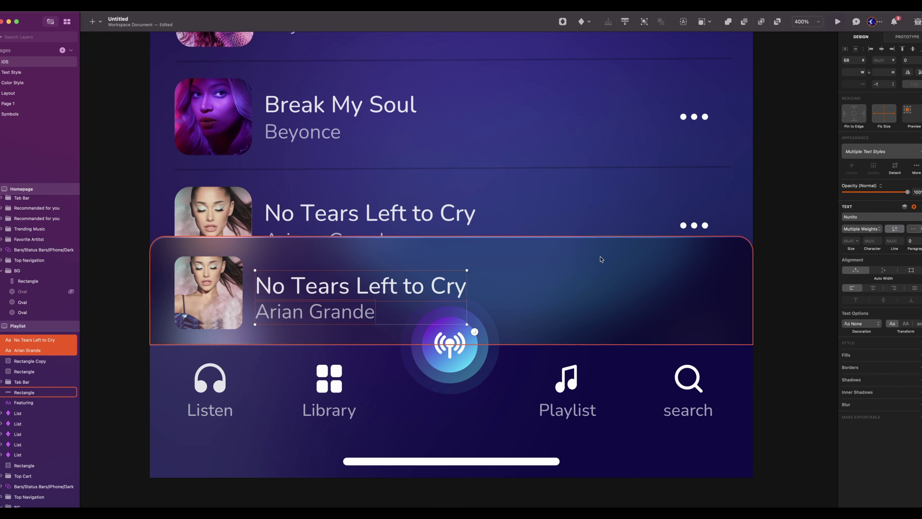
drag(882, 83, 853, 86)
text(0)
key(Return)
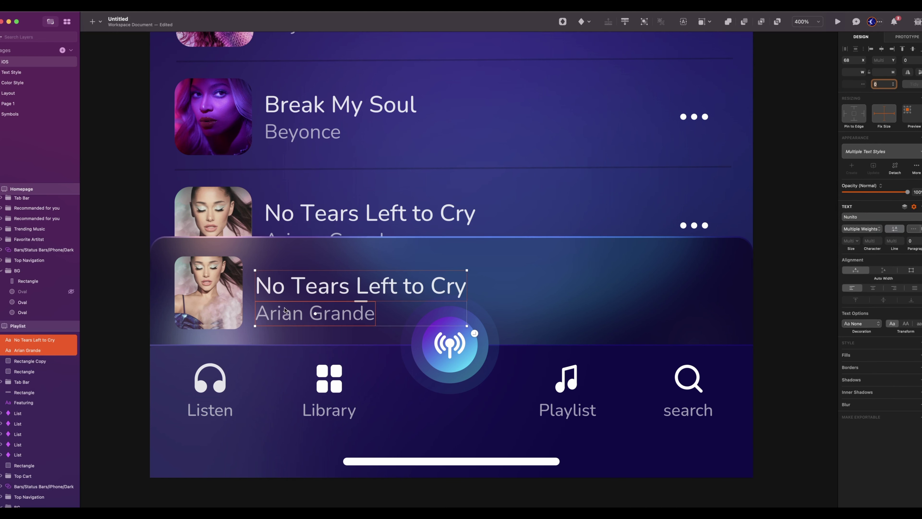
drag(286, 312, 286, 310)
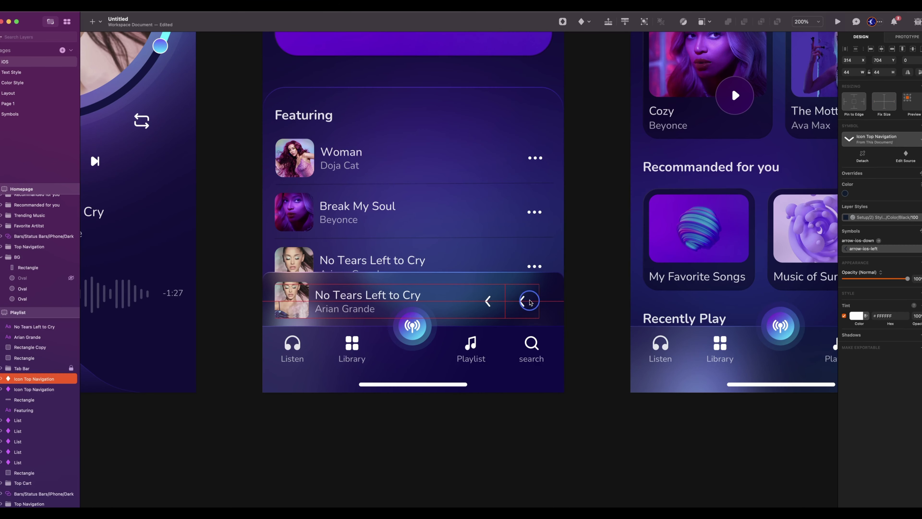
Step: Move the two Icon Top Navigation icons together further right inside the player bar
click(487, 300)
shift+click(523, 308)
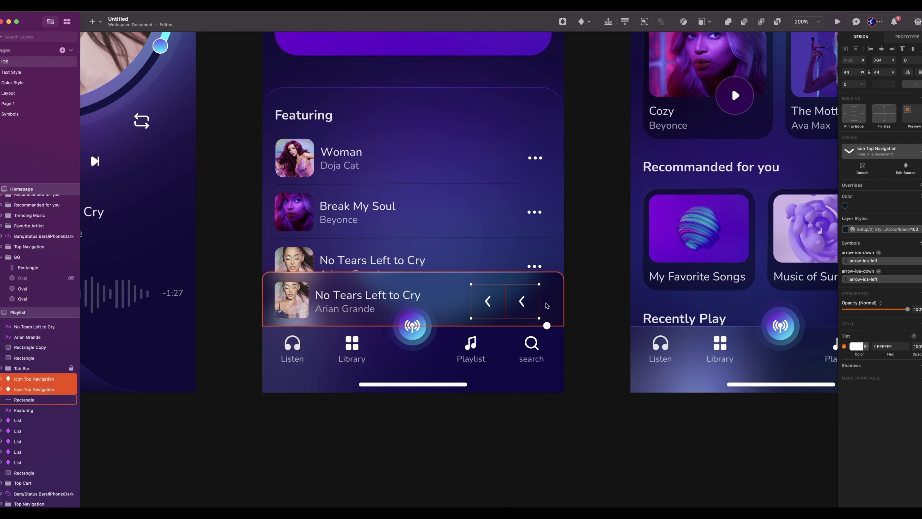
key(Right)
key(Right)
key(Right)
key(Right)
key(Right)
key(Right)
key(Right)
key(Right)
drag(545, 302, 565, 303)
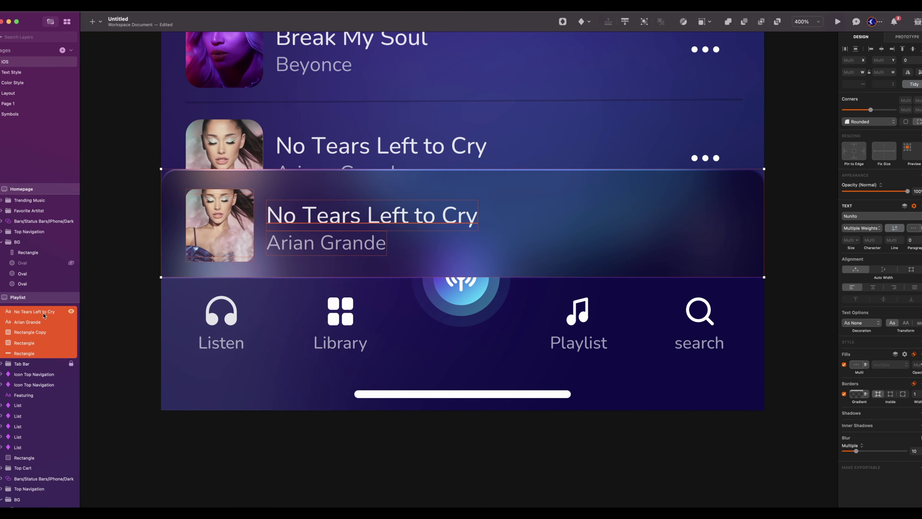
Step: Group the player bar's texts, images and background and name the group "Current Player"
key(super+g)
double_click(44, 315)
text(Current Player\)
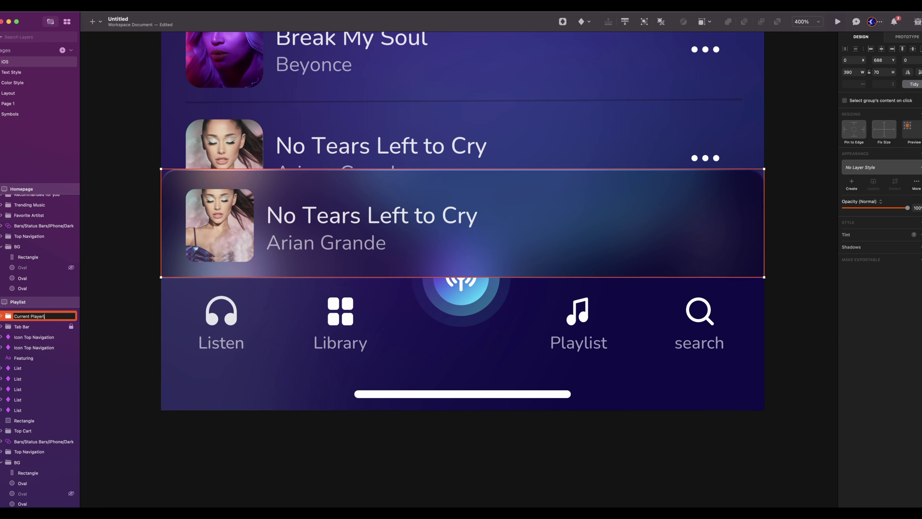
key(Return)
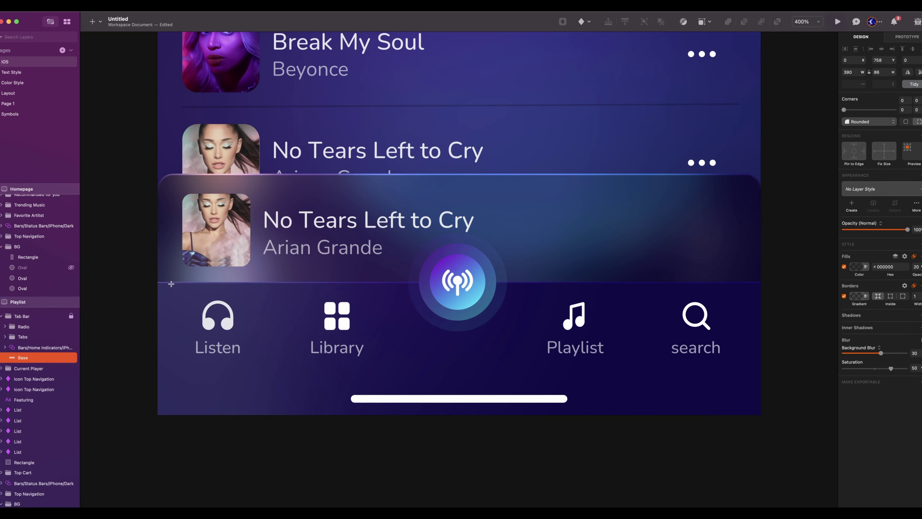
Step: Draw a horizontal line along the tab bar's upper edge, 2 px thick, and move its start in to X 16
drag(161, 282, 766, 280)
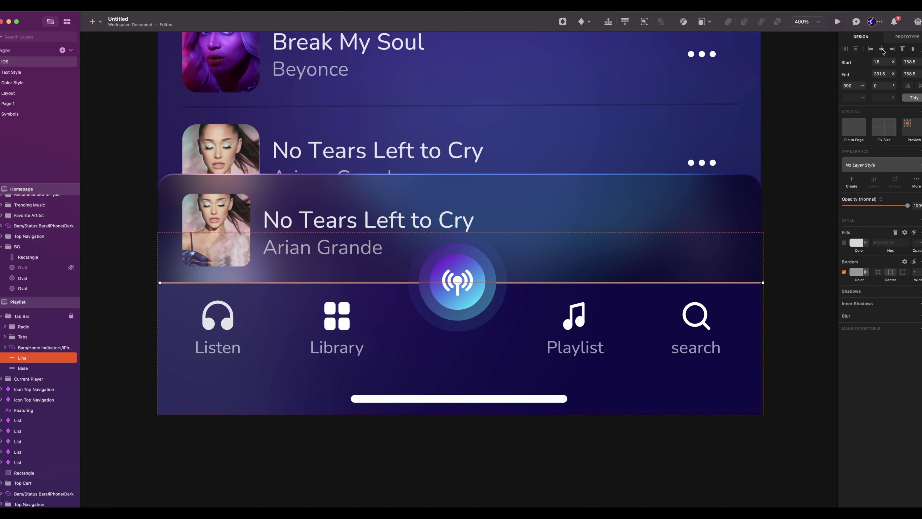
click(921, 270)
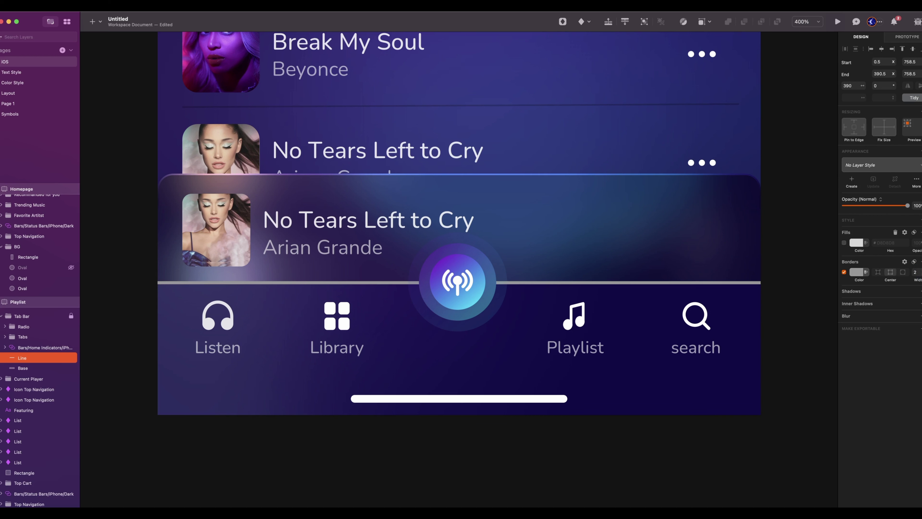
drag(158, 282, 182, 282)
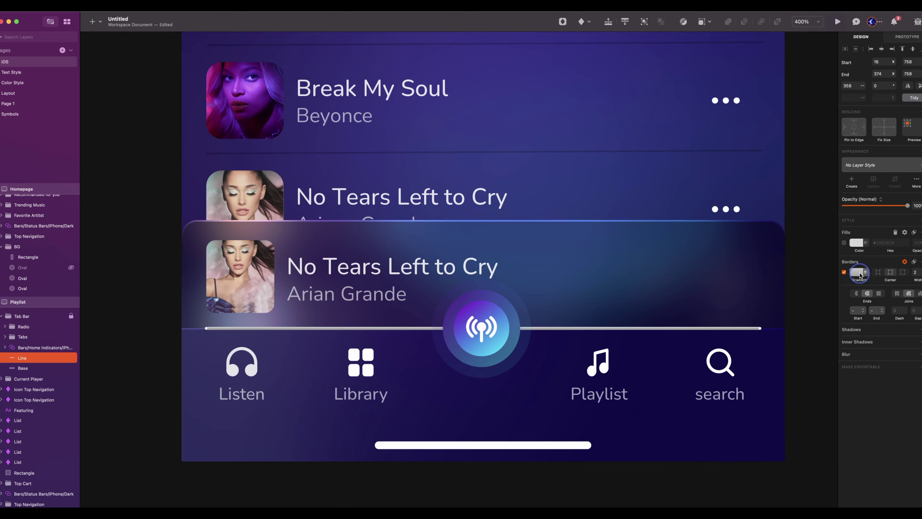
Step: Apply the purple-to-cyan gradient preset to the line and pull its right end back above the Playlist tab
click(857, 272)
click(858, 289)
click(848, 454)
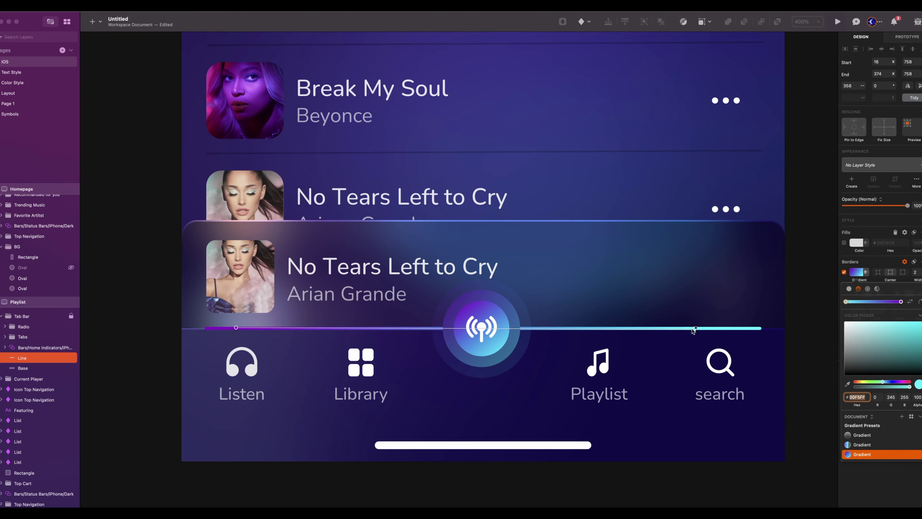
click(750, 332)
drag(760, 328, 594, 328)
Step: Stretch the line's gradient by moving both colour stops outward beyond the line's ends
click(856, 272)
drag(207, 328, 155, 333)
drag(548, 329, 630, 328)
click(824, 321)
Step: Move both Icon Top Navigation symbols into the Current Player group on the Playlist artboard
scroll(812, 329, up, 1)
shift+click(31, 411)
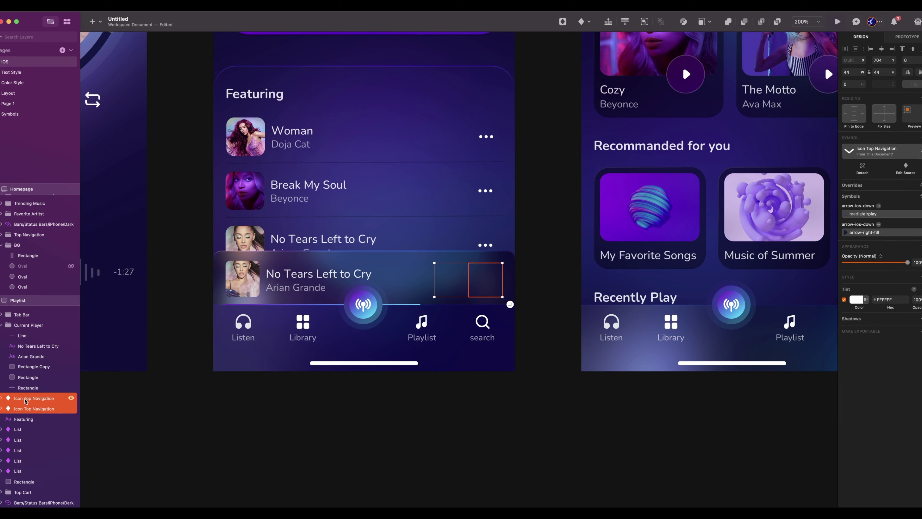
drag(26, 401, 23, 330)
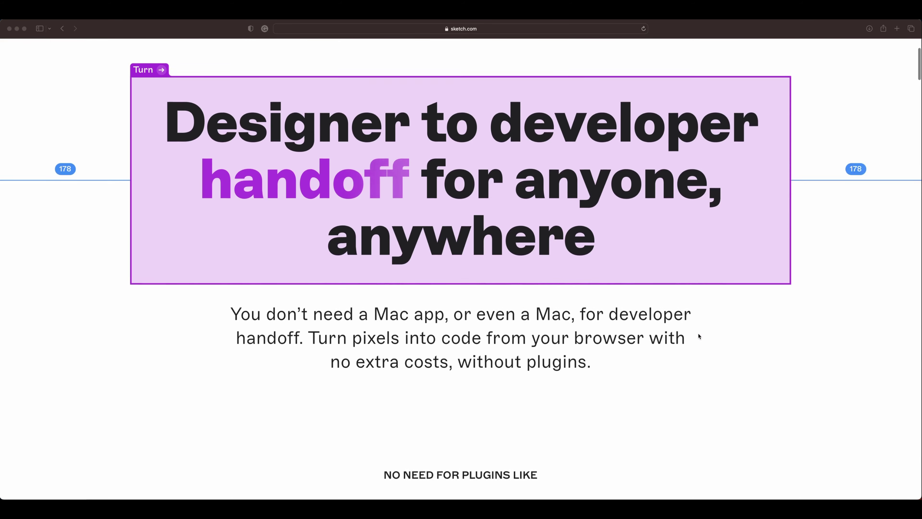
Step: Read through the developer handoff page on sketch.com in the browser, down to the inspector demo
scroll(698, 332, down, 5)
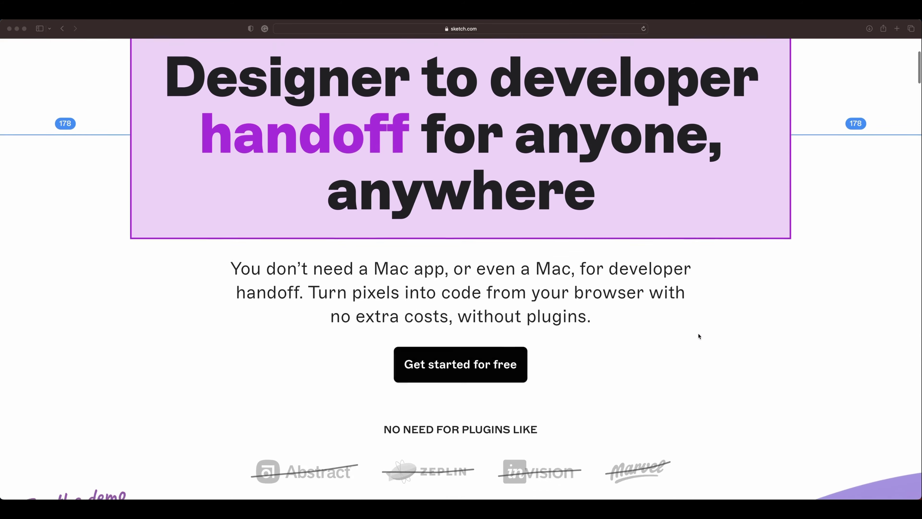
scroll(699, 336, down, 5)
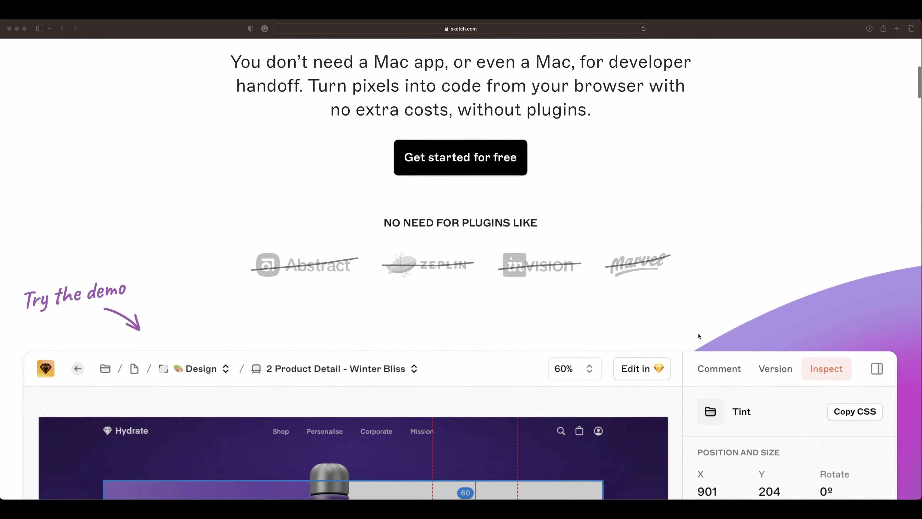
scroll(698, 332, down, 3)
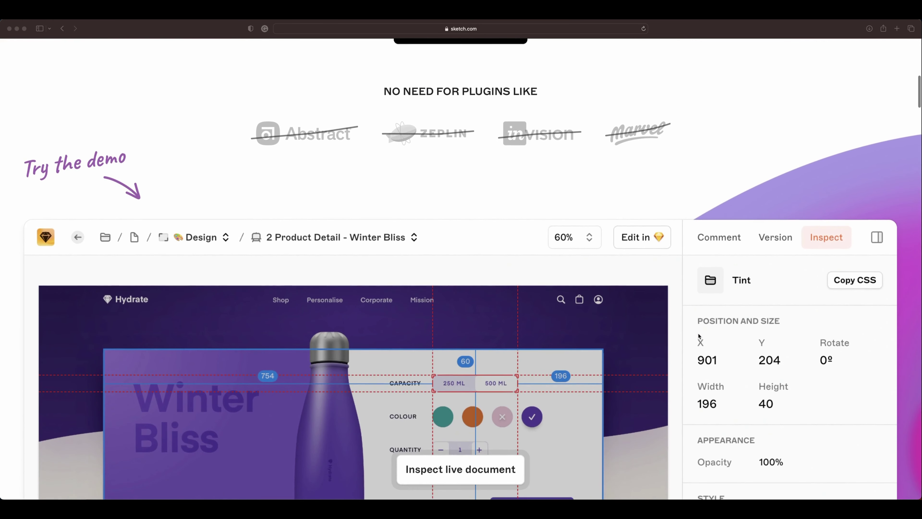
scroll(698, 335, down, 2)
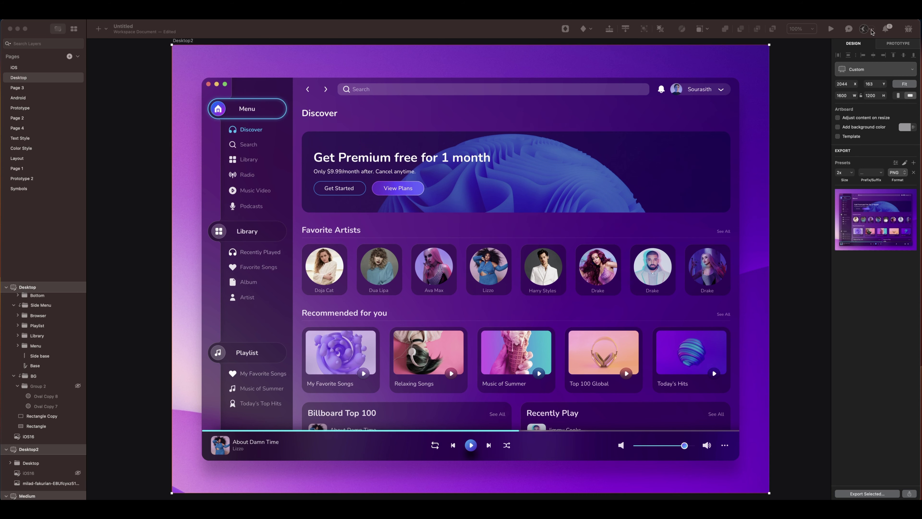
Step: Copy the workspace document's link from Sketch and open it in the web browser
click(871, 30)
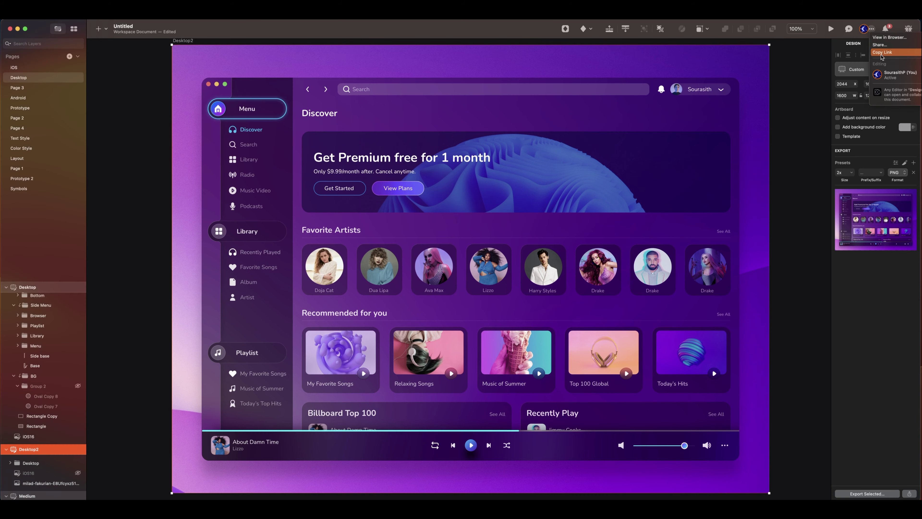
click(881, 52)
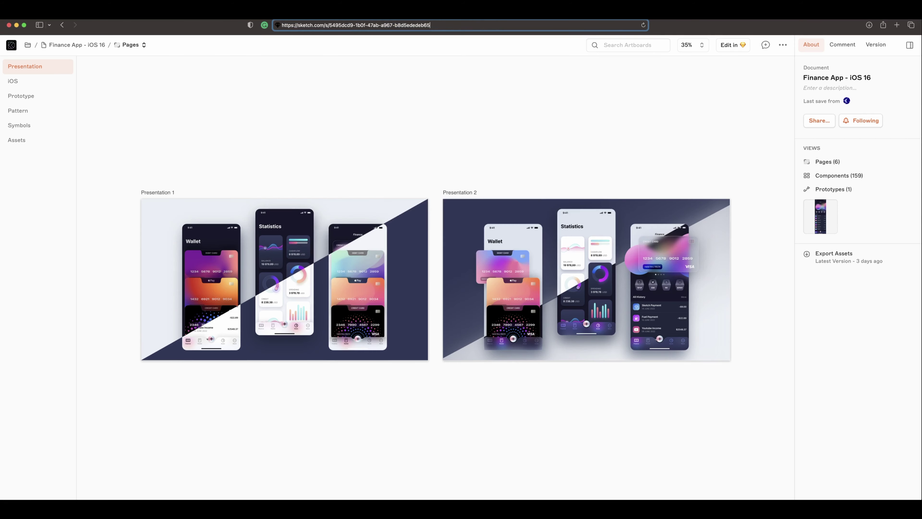
key(Return)
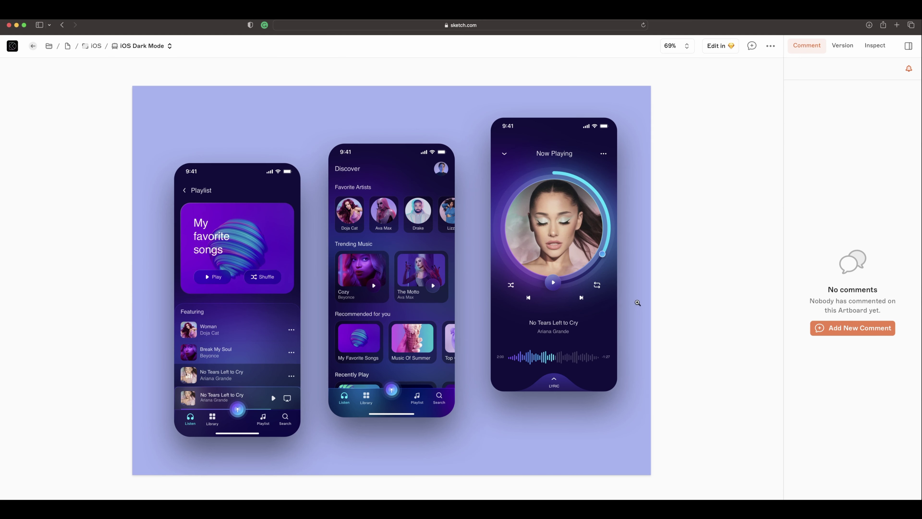
Step: Inspect the Now Playing and Discover screens' properties on the iOS Dark Mode artboard
click(875, 46)
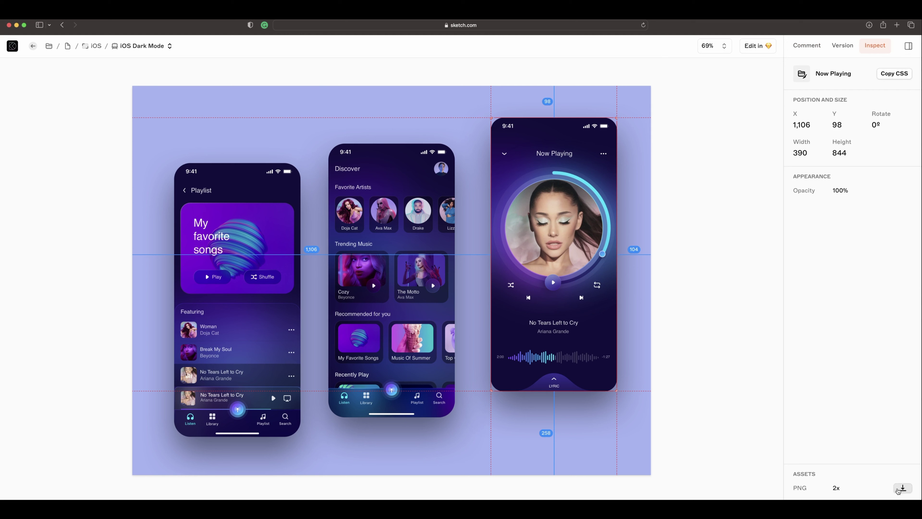
click(443, 355)
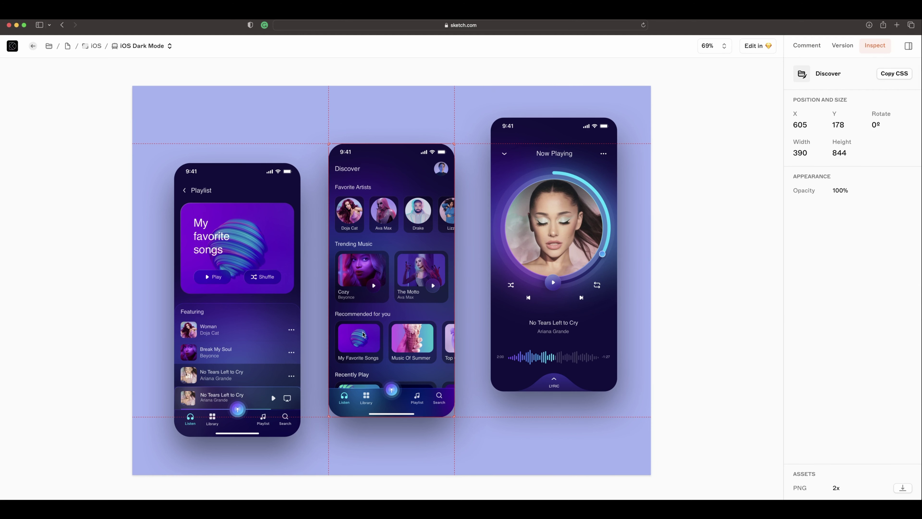
right_click(374, 350)
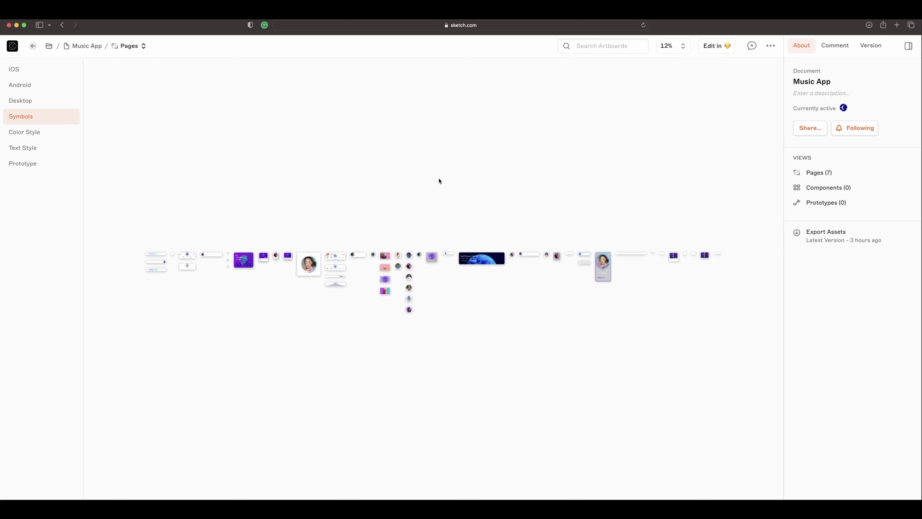
Step: Inspect the Top Cart/Light artboard from the Symbols page and follow its symbol reference
right_click(244, 260)
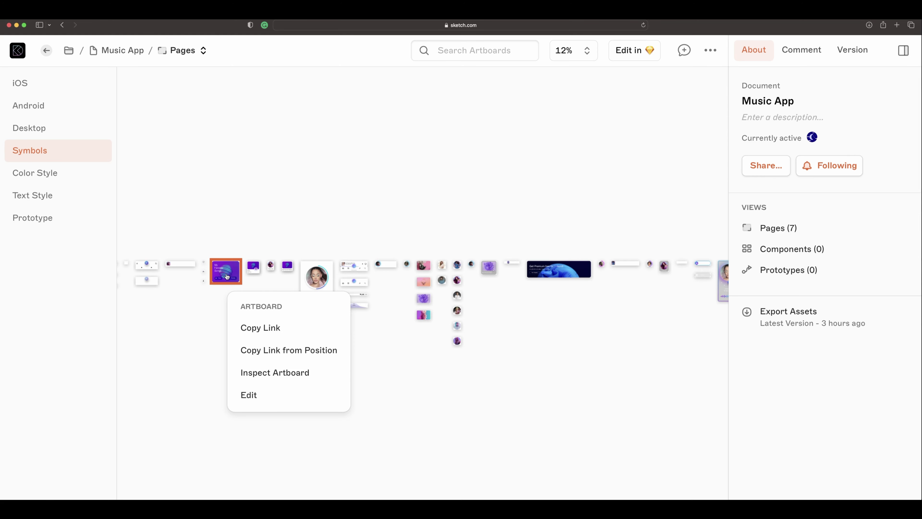
click(299, 377)
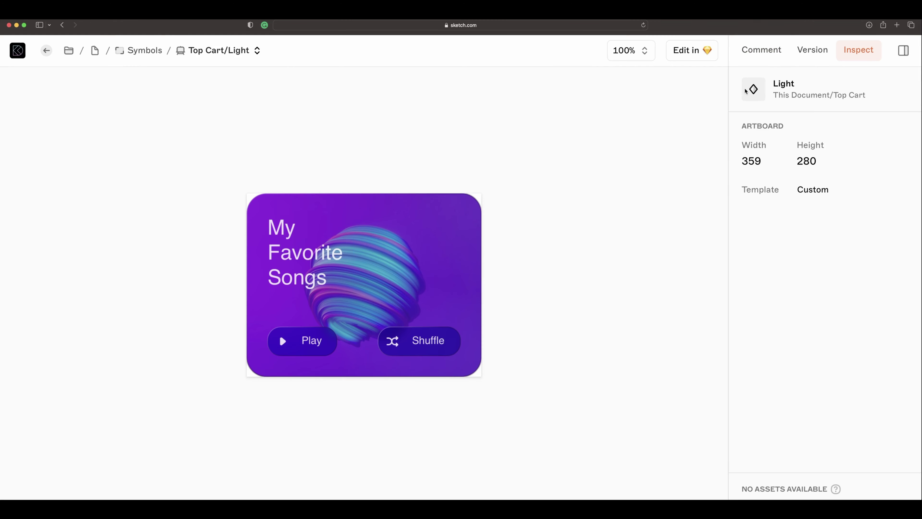
click(813, 94)
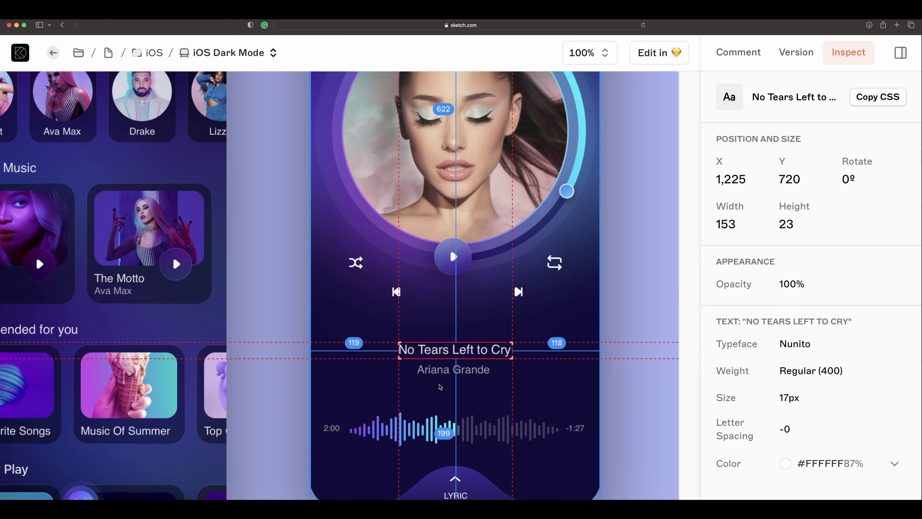
Step: Examine the song title's text properties, the audio waveform's border gradient stops and the Discover heading's text style
click(730, 399)
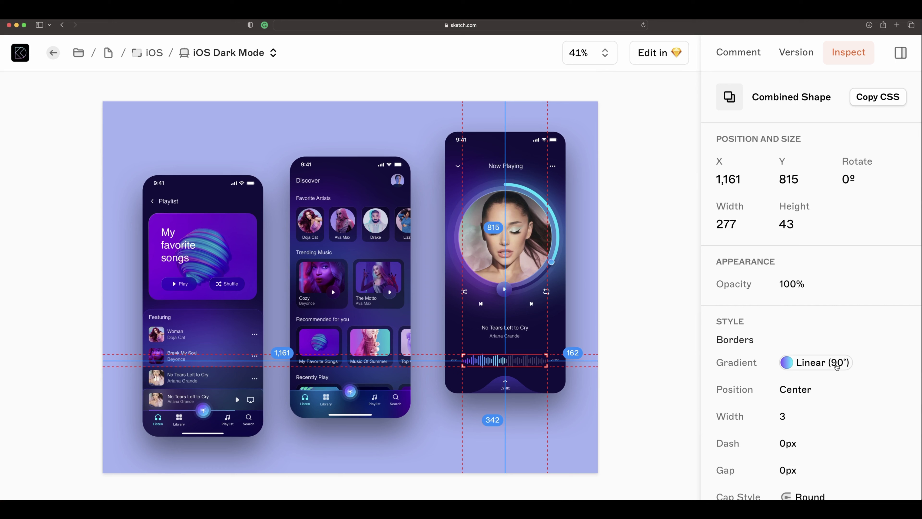
click(837, 365)
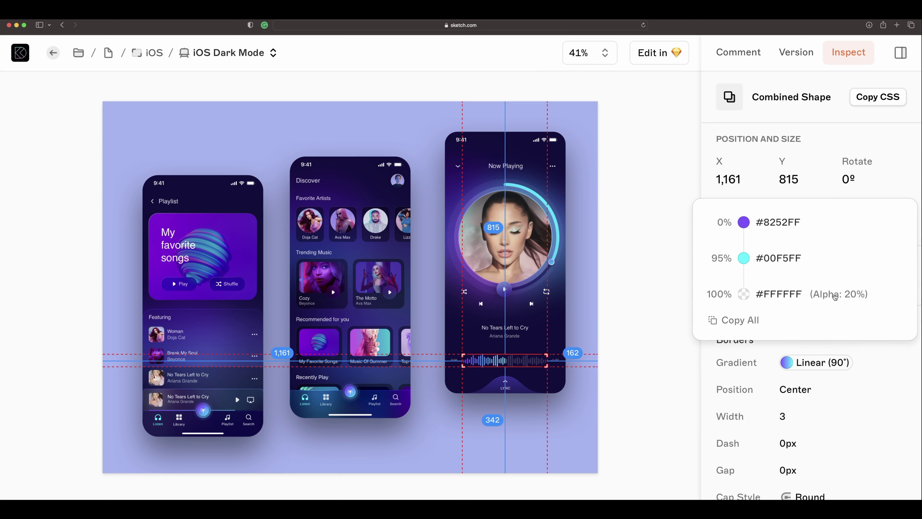
right_click(774, 225)
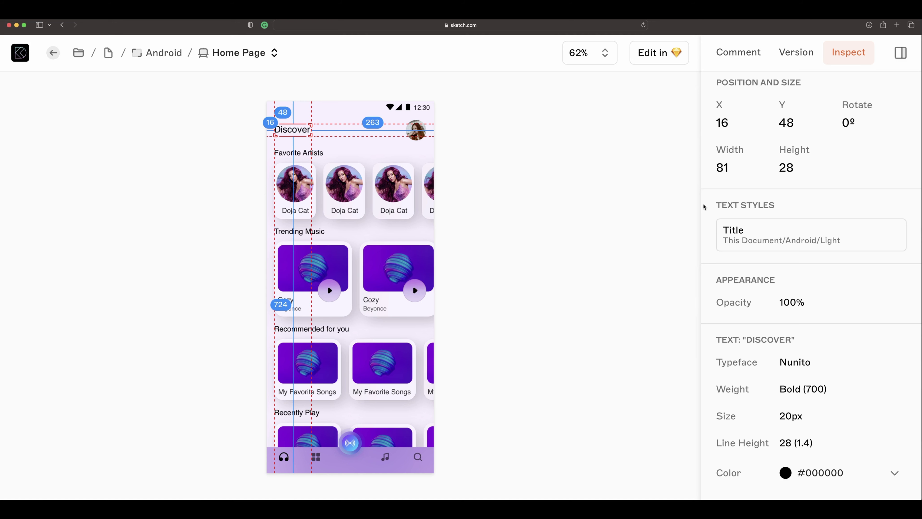
click(736, 205)
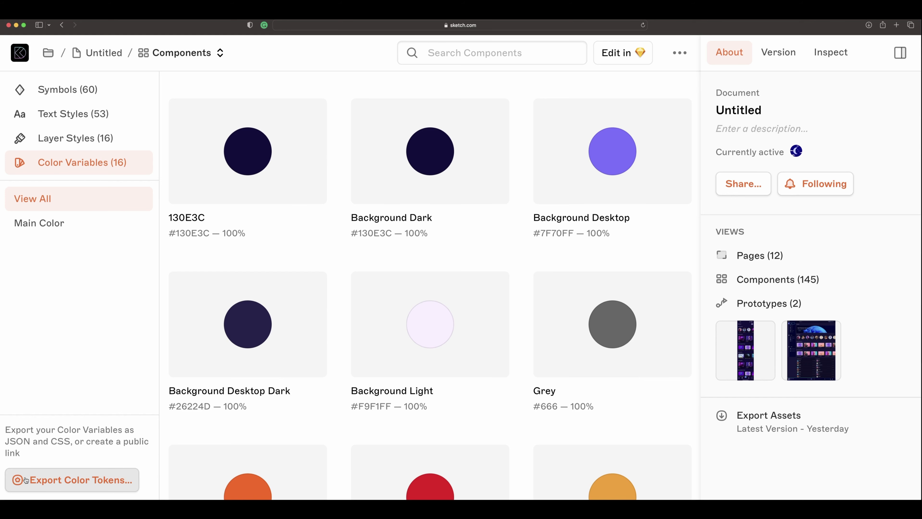
Step: Show the exported color tokens as CSS and set their public link to Enabled for latest document update
click(51, 481)
click(320, 171)
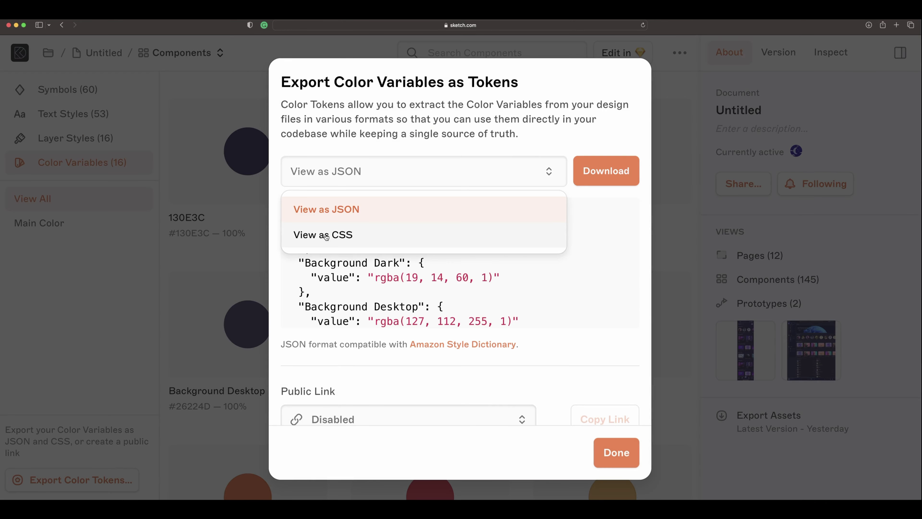
click(327, 236)
scroll(603, 344, down, 2)
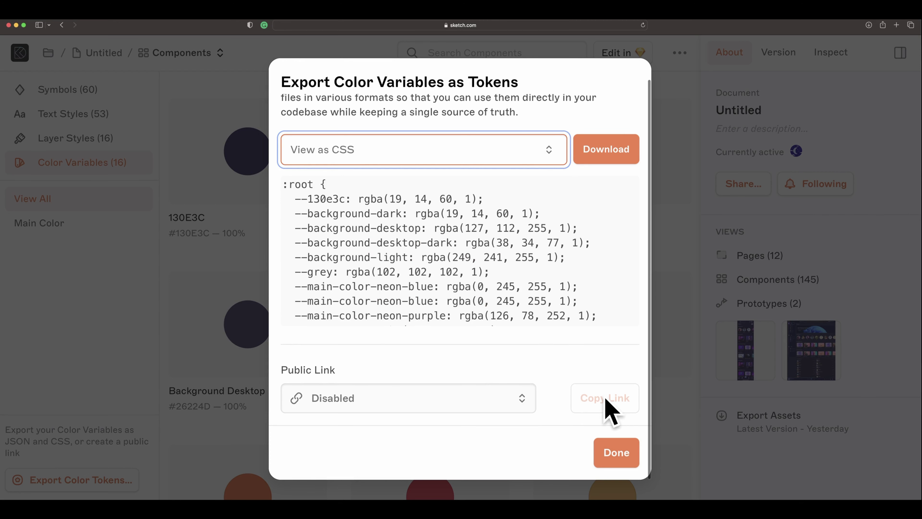
click(523, 401)
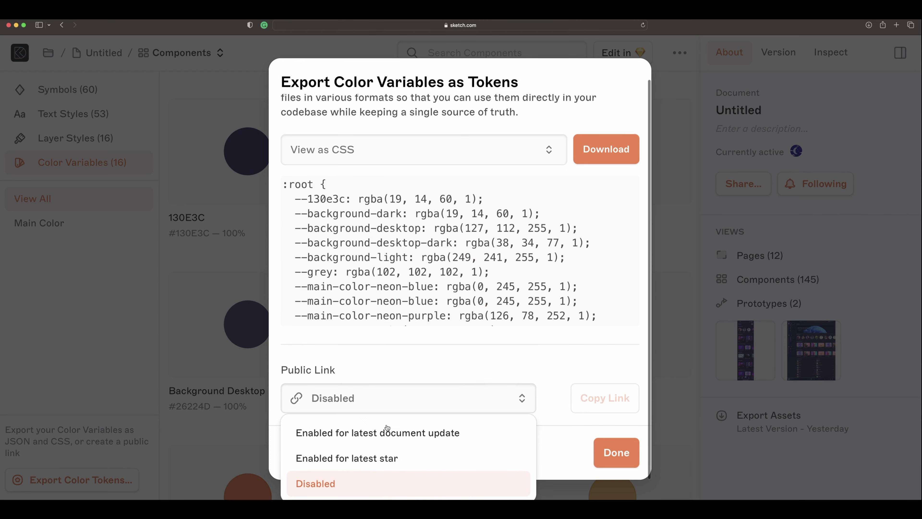
click(401, 434)
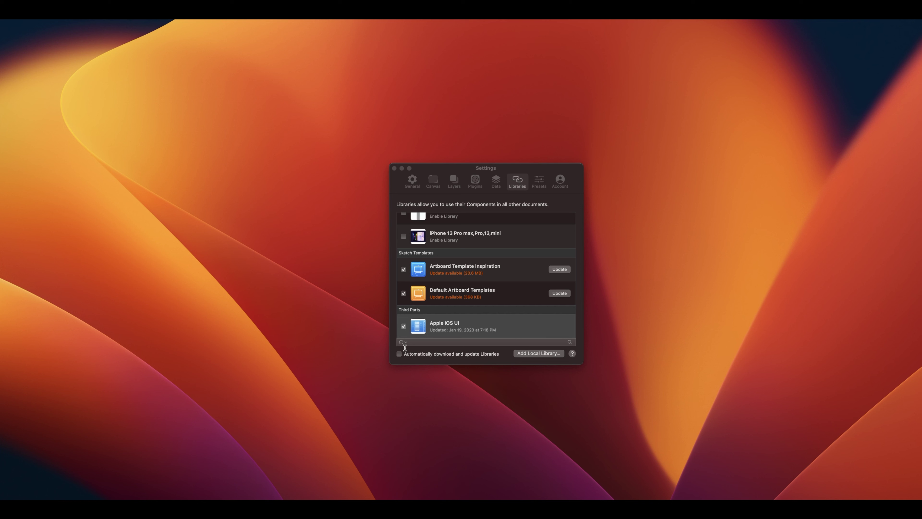
Step: Turn on automatic downloading and updating of Libraries in Sketch's settings
click(399, 353)
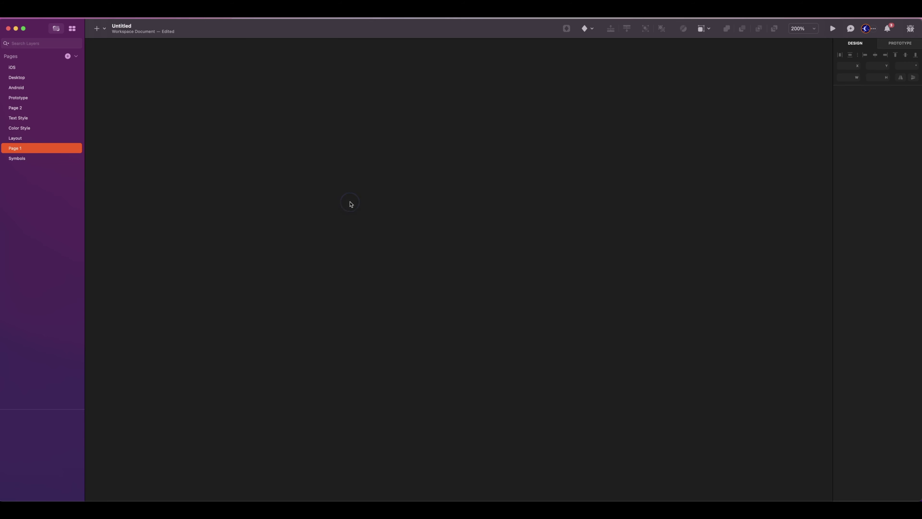
Step: Create a Google Pixel 6 artboard from the Android Devices presets on Page 1
key(a)
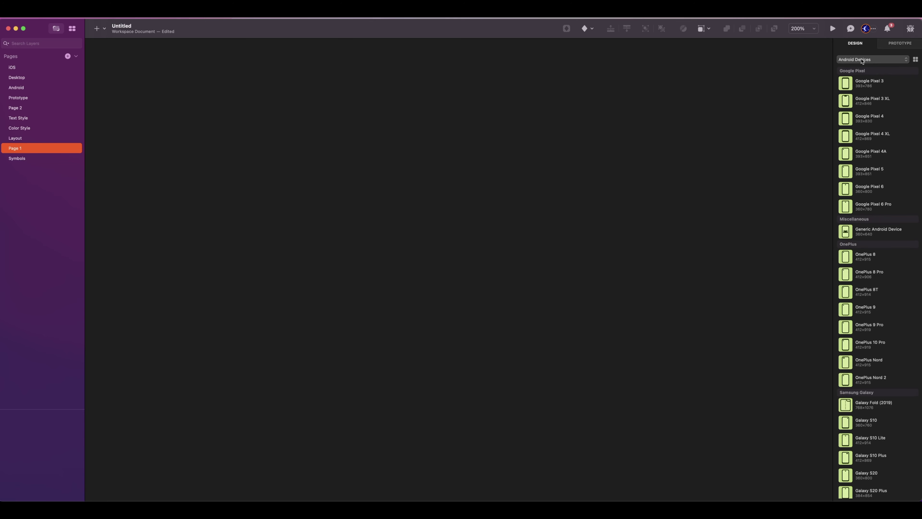
click(862, 60)
click(864, 61)
click(865, 189)
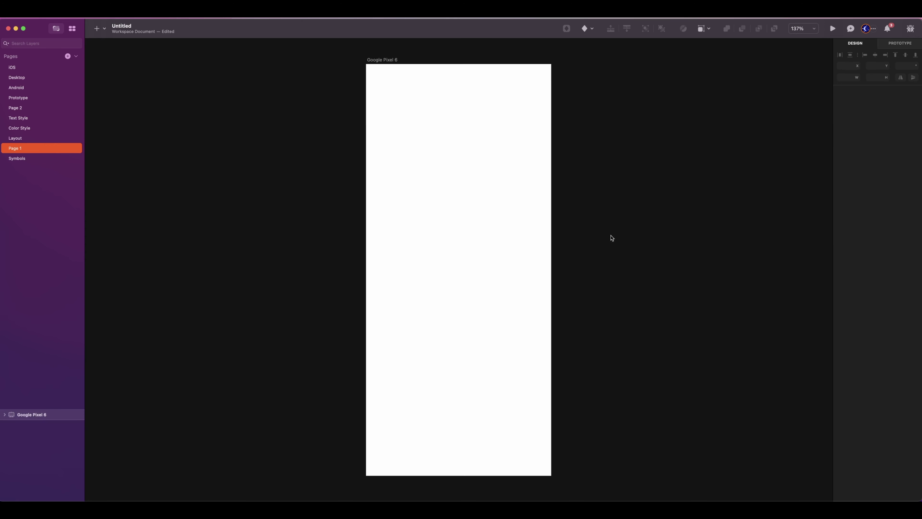
Step: Give the Google Pixel 6 artboard a background color using the light lavender F9F1FF color variable
click(467, 202)
click(916, 127)
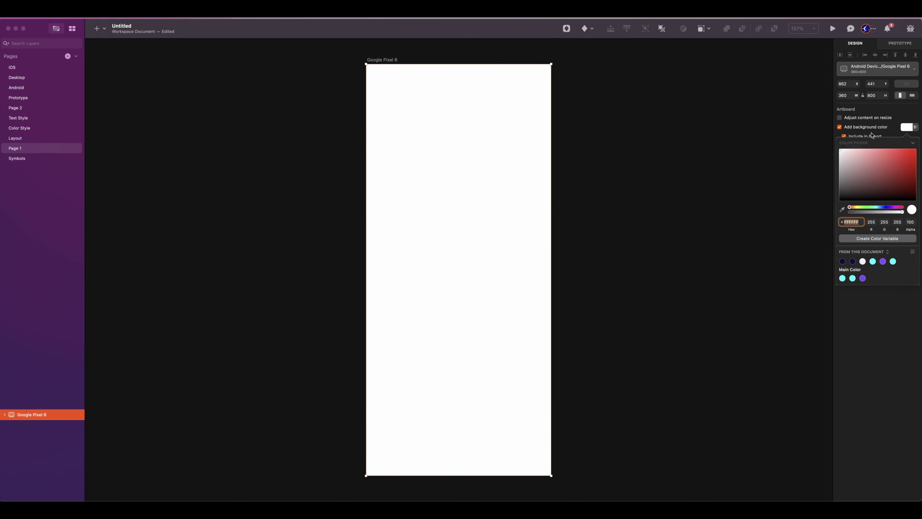
click(863, 262)
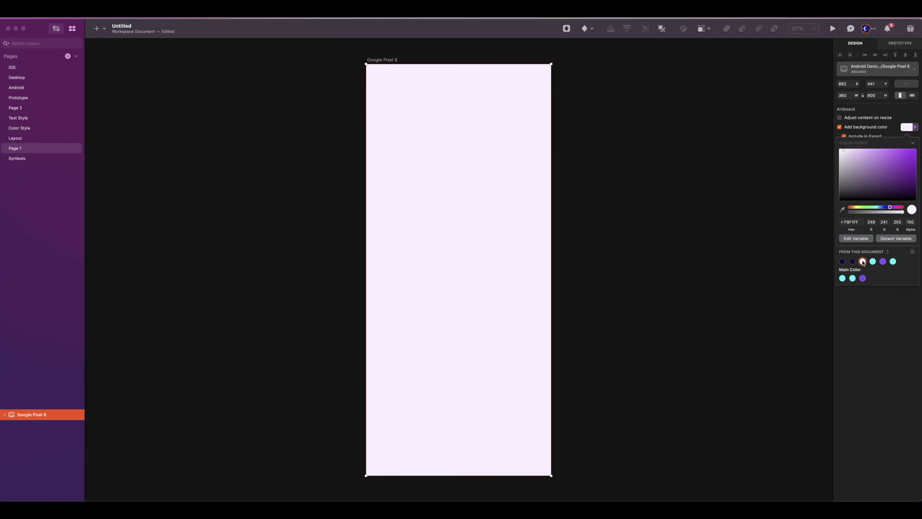
click(627, 107)
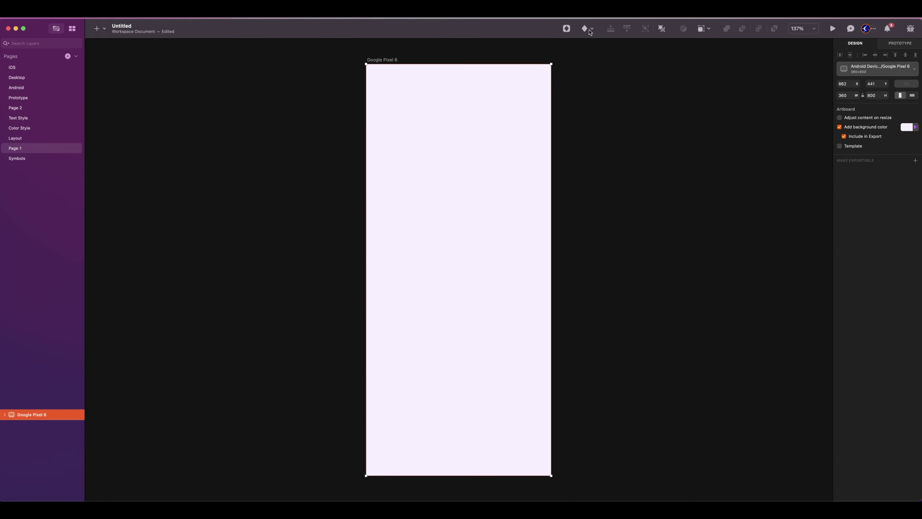
Step: Insert the Small / Layout / Light symbol in the artboard's upper part and duplicate it into a row of four cards
click(590, 29)
mouse_move(592, 44)
mouse_move(702, 111)
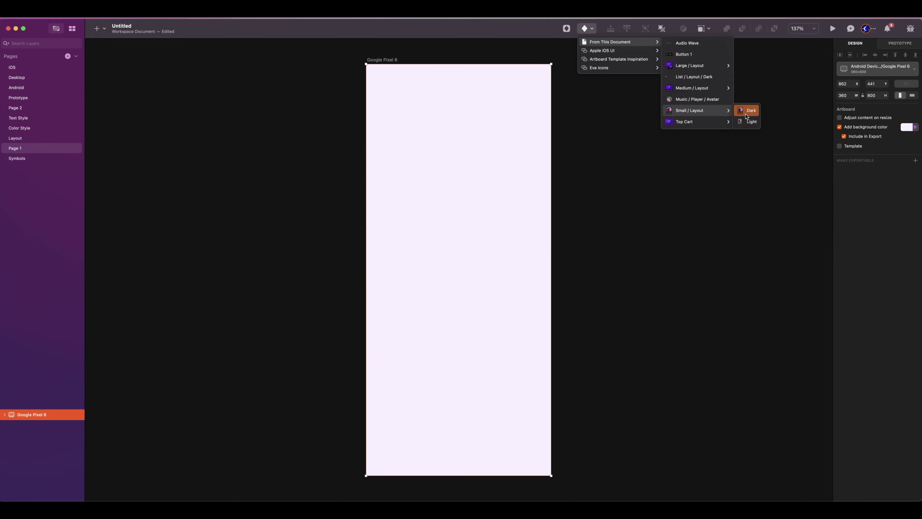
click(749, 124)
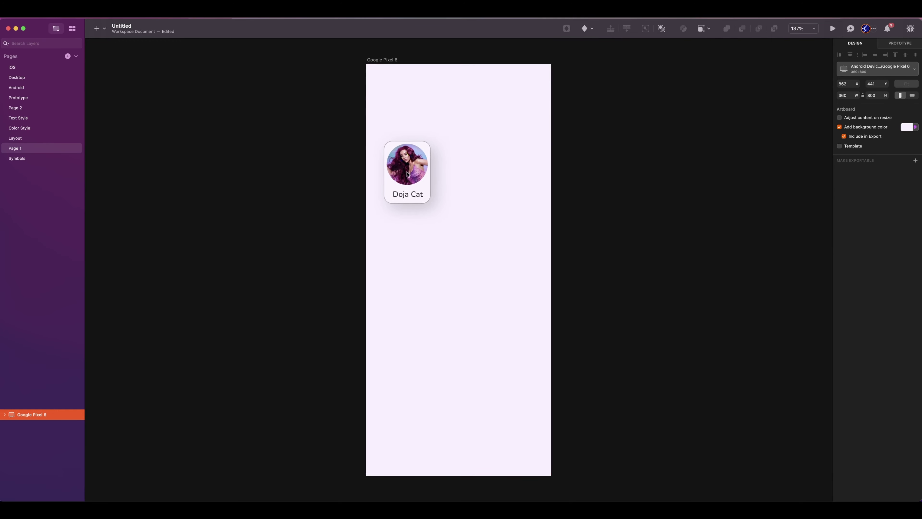
click(402, 172)
drag(402, 169, 402, 177)
drag(402, 176, 556, 170)
Step: Set the spacing between the four artist cards to 16 and shift the row slightly to the left
key(super+a)
drag(847, 90, 826, 90)
text(16)
key(Return)
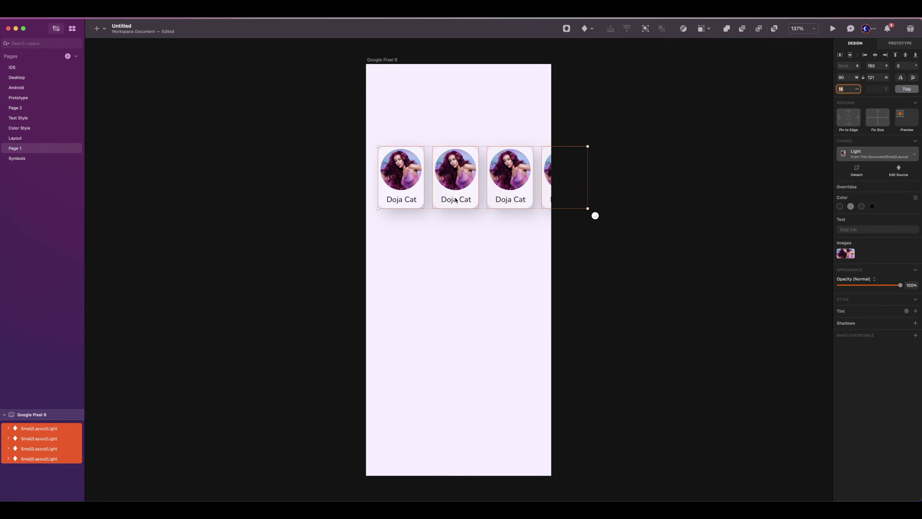
drag(403, 184, 399, 185)
key(super+2)
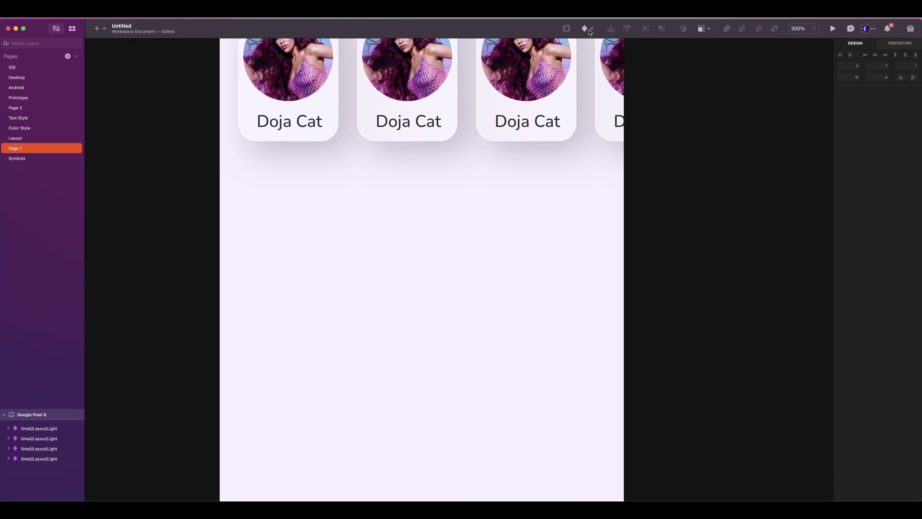
Step: Insert the Large / Layout / Light symbol below the artist cards and place a duplicate to its right
click(588, 30)
mouse_move(597, 42)
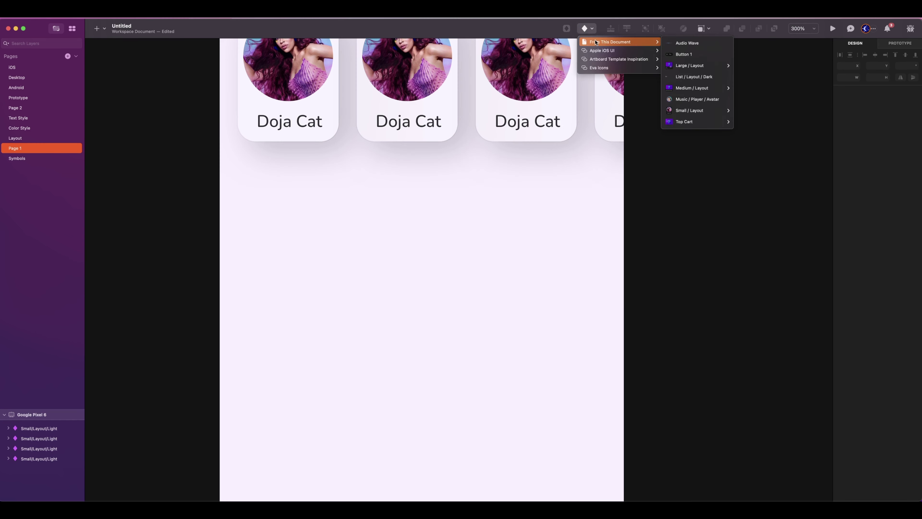
mouse_move(689, 66)
click(748, 77)
click(328, 306)
drag(365, 261, 575, 262)
click(749, 316)
Step: Insert the Medium / Layout / Light symbol below the large cards and duplicate it into a row of three cards
scroll(749, 316, down, 8)
click(588, 29)
mouse_move(603, 42)
mouse_move(691, 89)
click(748, 99)
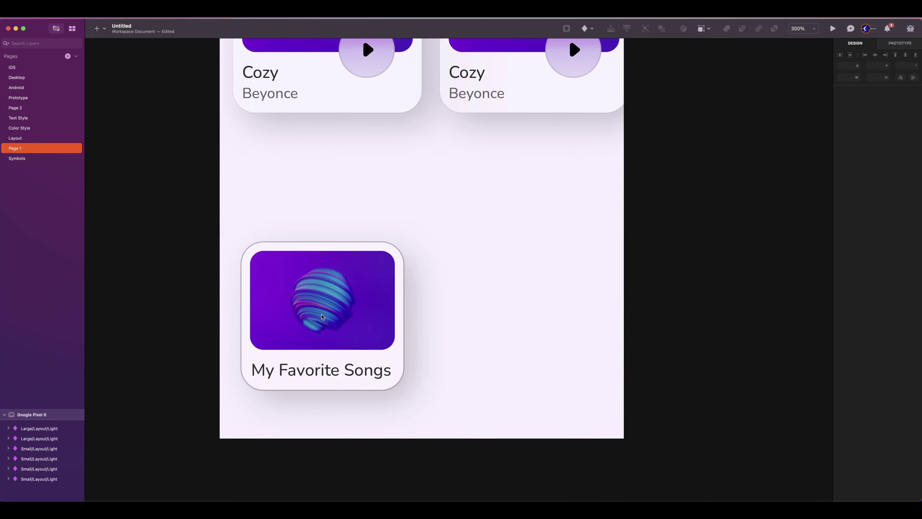
click(315, 271)
drag(345, 276, 635, 273)
Step: Set the horizontal spacing between the three My Favorite Songs cards to 16
drag(146, 177, 599, 281)
click(906, 89)
drag(844, 89, 822, 90)
text(16)
key(Return)
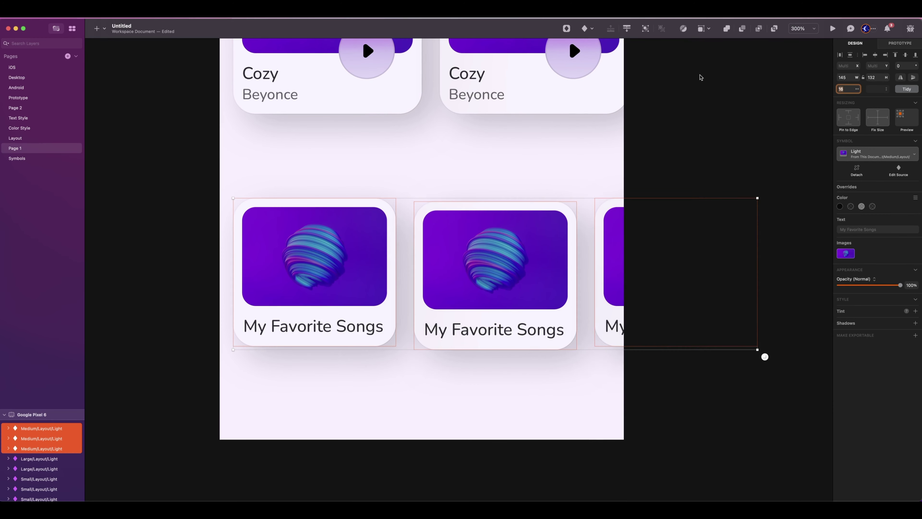
Step: Write an auto-width "Favorite Artists" heading above the artist cards and apply the Android/Light Subtitle text style
text(Favorite Artists)
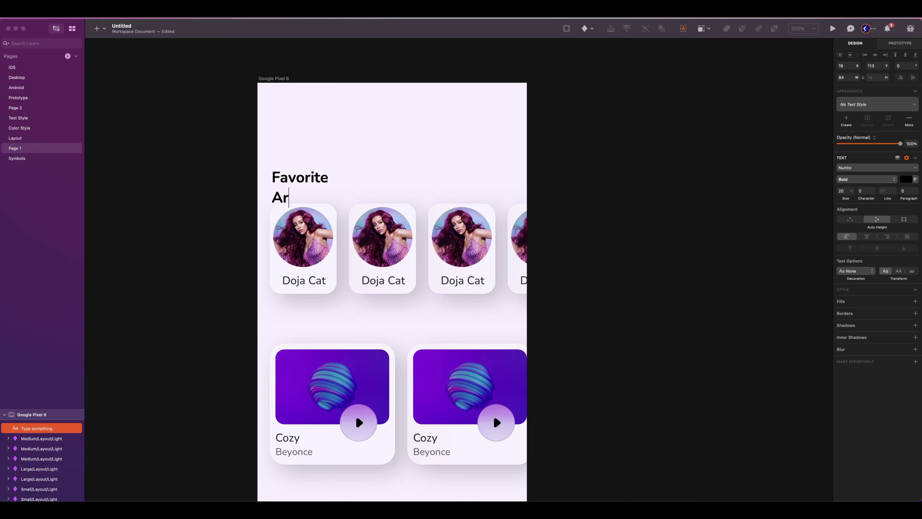
click(849, 219)
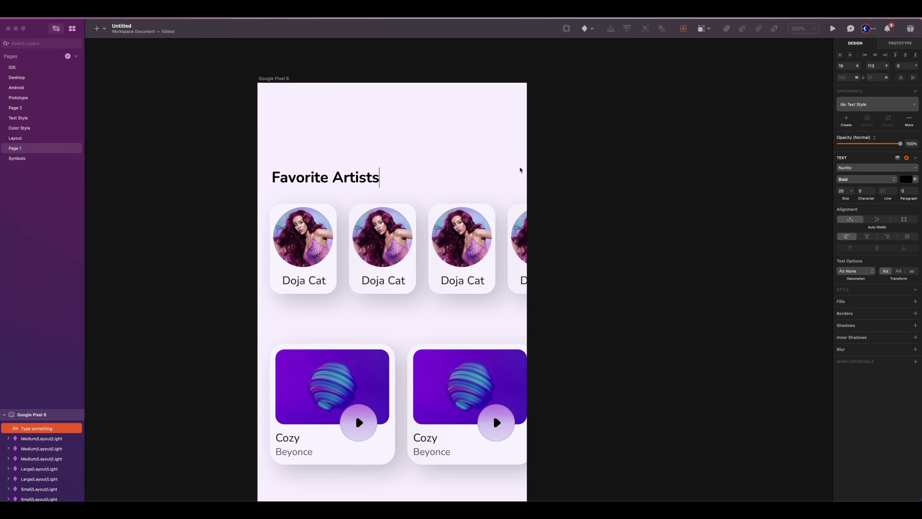
click(877, 104)
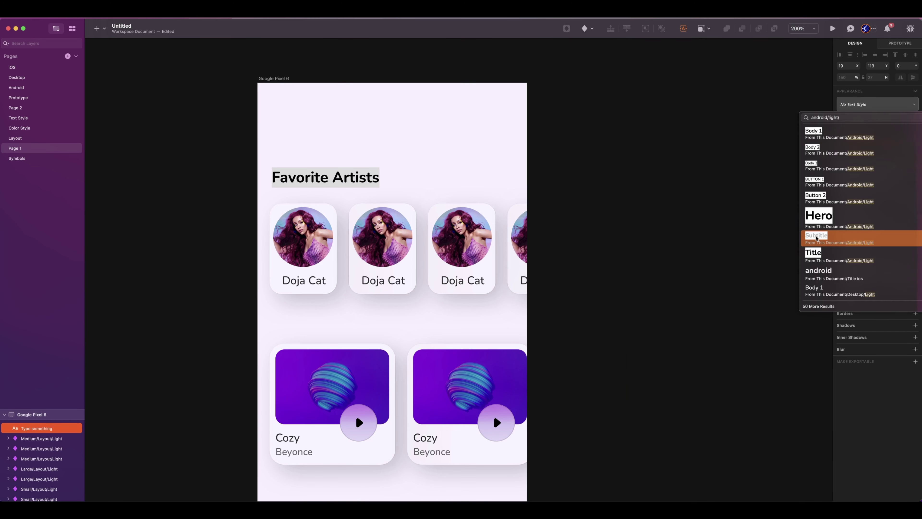
click(817, 238)
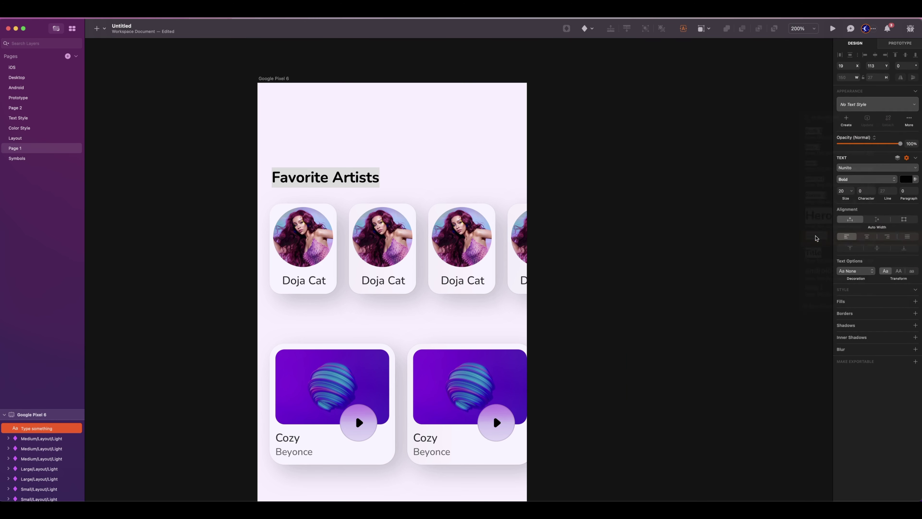
Step: Duplicate the Favorite Artists heading above the large cards and adjust both headings' positions, with the original at X 16, Y 121
click(301, 176)
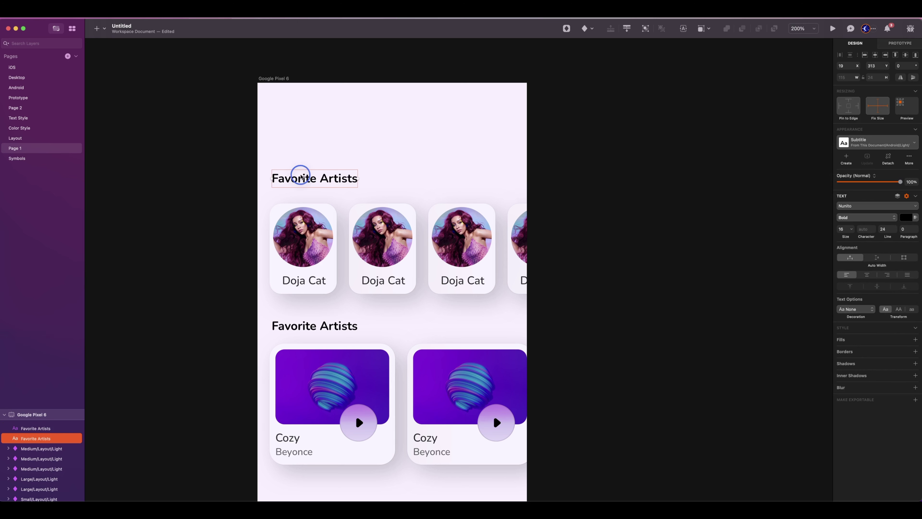
drag(301, 177, 299, 177)
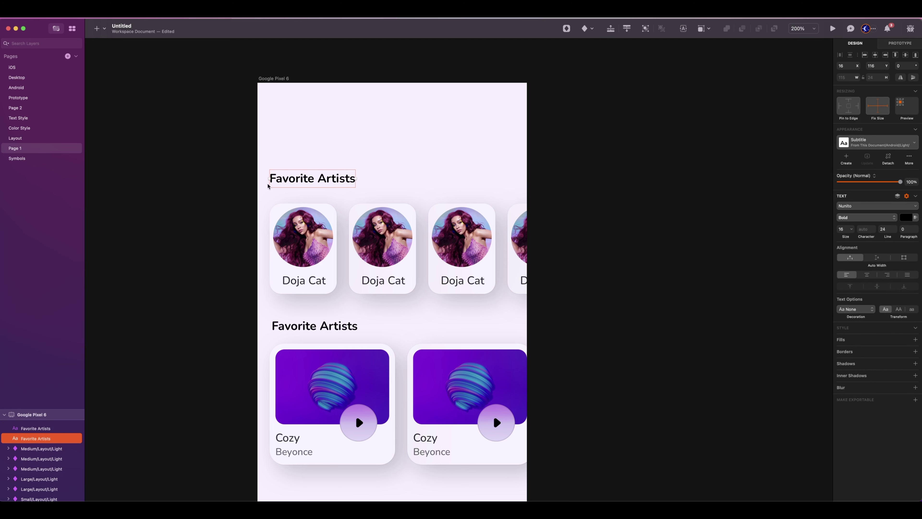
click(314, 325)
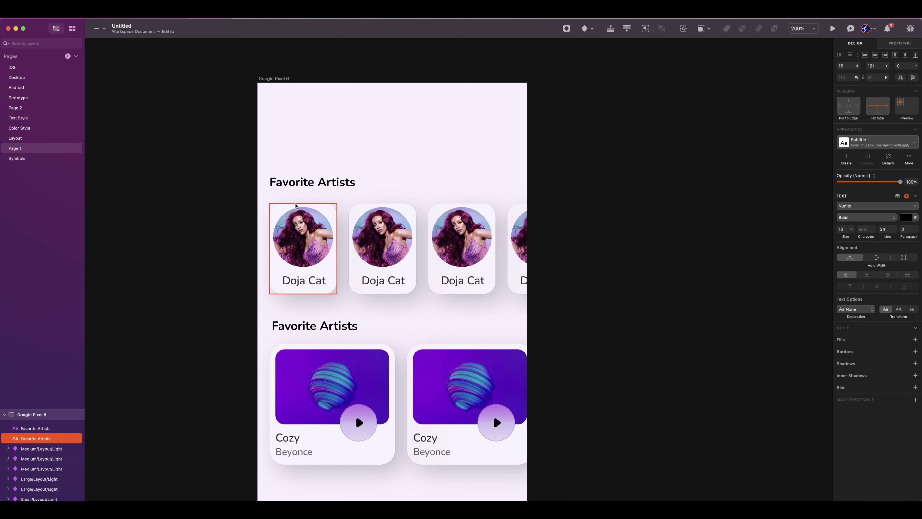
scroll(309, 275, down, 3)
key(Up)
key(Up)
key(Up)
key(Up)
key(Up)
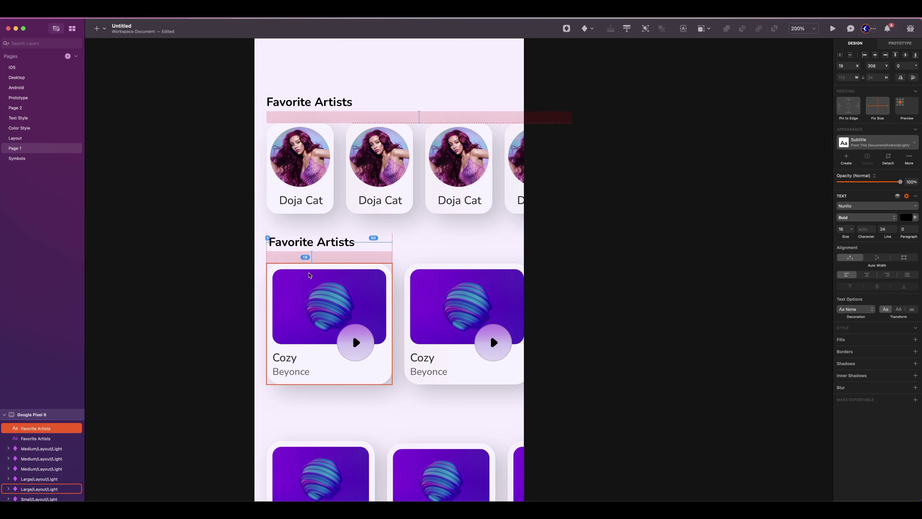
Step: Change the heading above the large cards to "Trending Music"
key(Return)
text(trending)
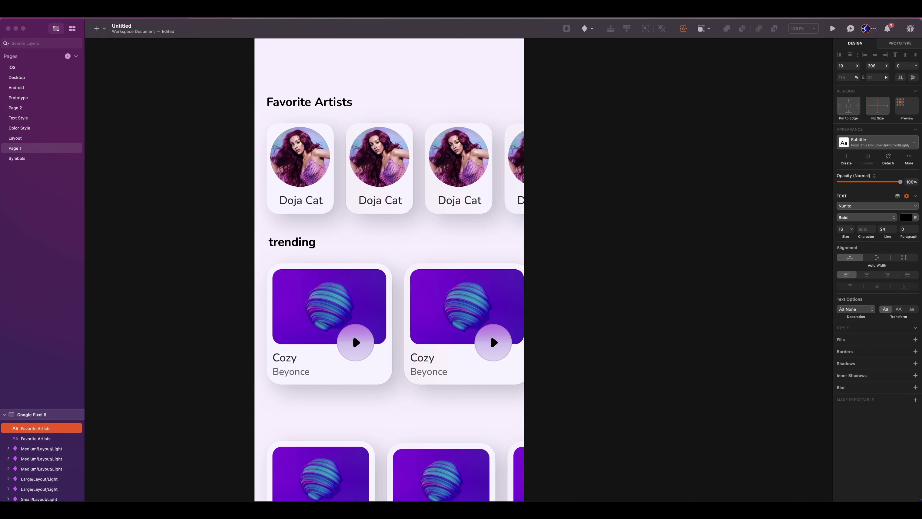
text( Music)
click(272, 242)
key(BackSpace)
text(T)
click(259, 242)
key(Escape)
Step: Duplicate the Trending Music heading above the My Favorite Songs cards and change its text to "Recommended for you"
scroll(259, 242, down, 4)
drag(277, 179, 277, 351)
double_click(278, 352)
text(Recommended for you Music)
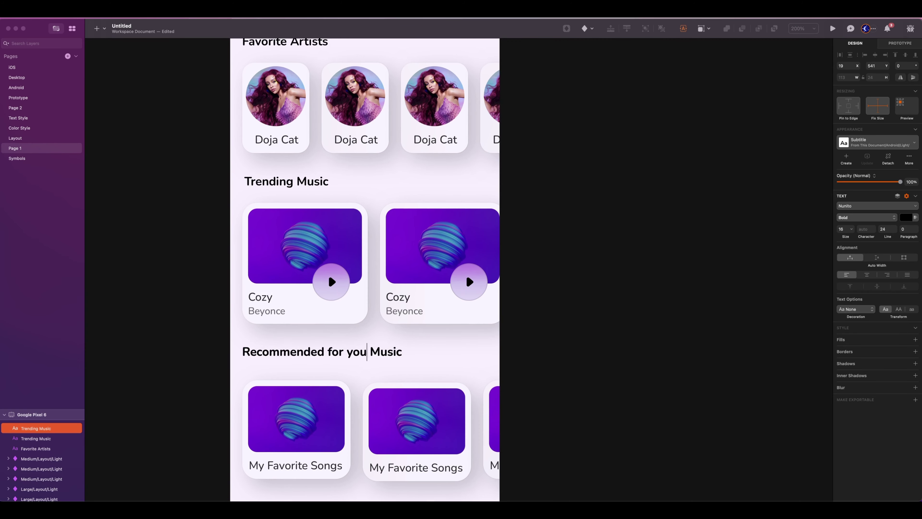
drag(402, 351, 371, 351)
key(BackSpace)
key(Escape)
key(super+0)
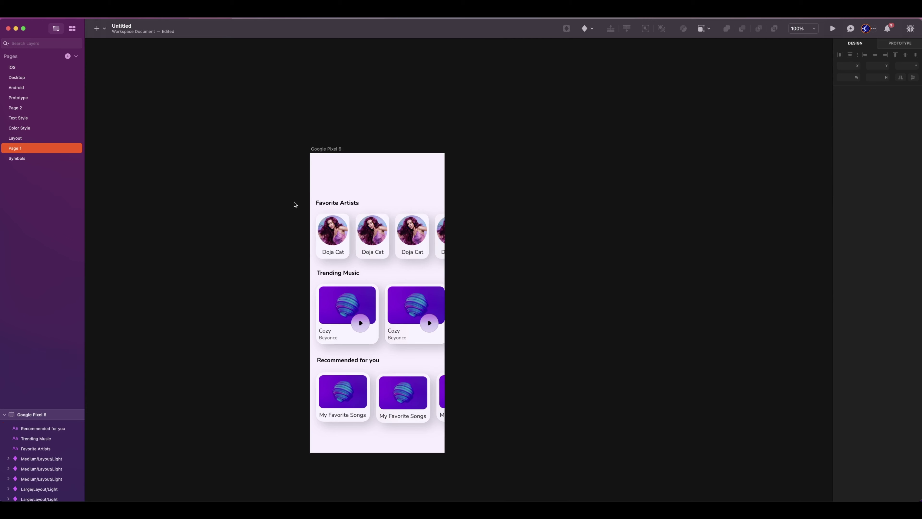
Step: Group the Favorite Artists heading with its artist cards and name the group "Favorite Artists"
drag(283, 193, 541, 264)
key(super+g)
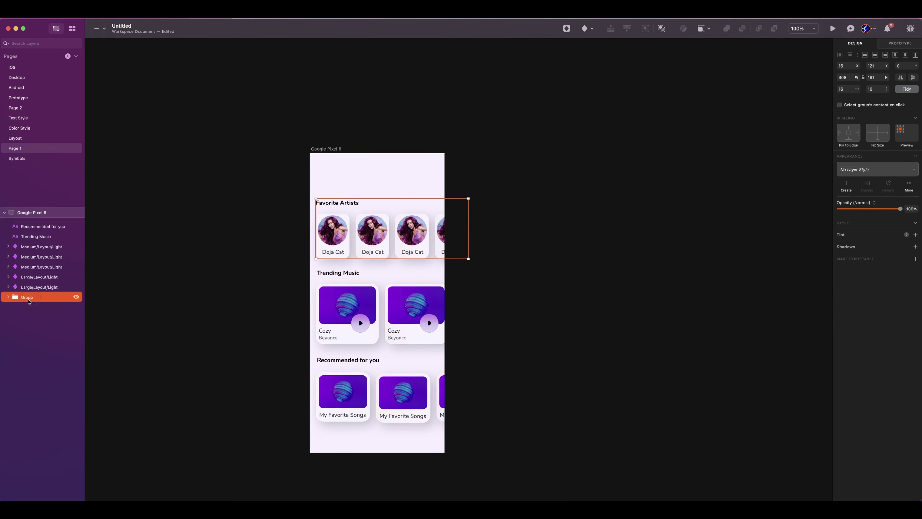
key(super+r)
text(Fa)
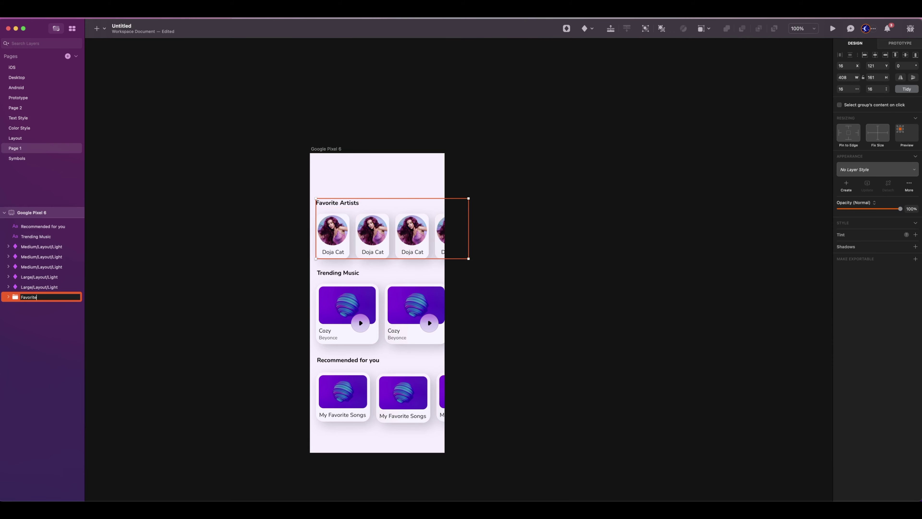
text(vorite Artists)
key(Return)
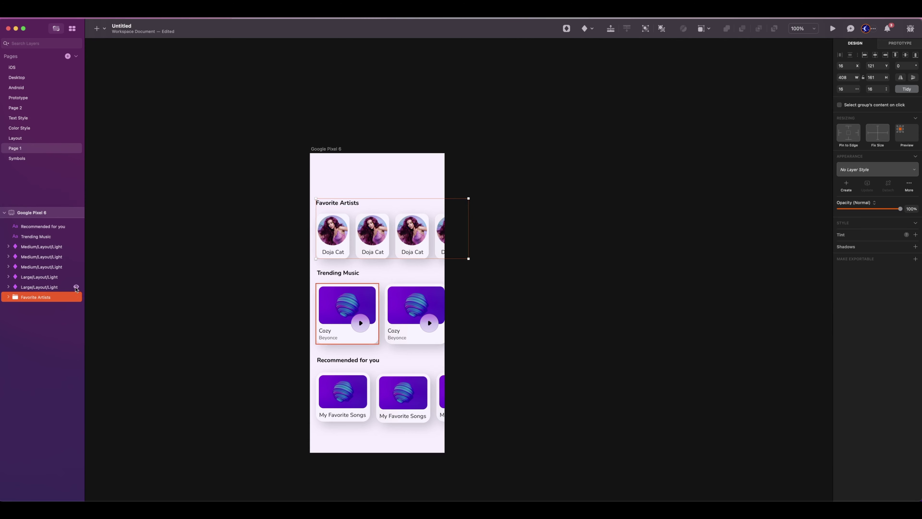
Step: Nudge the Trending Music heading 3 to the left so it aligns with the cards' left edge
click(345, 272)
key(super+plus)
key(Left)
key(Left)
key(Left)
Step: Group the Trending Music heading with its two large cards and name the group "Trending Music"
drag(239, 260, 562, 423)
key(super+g)
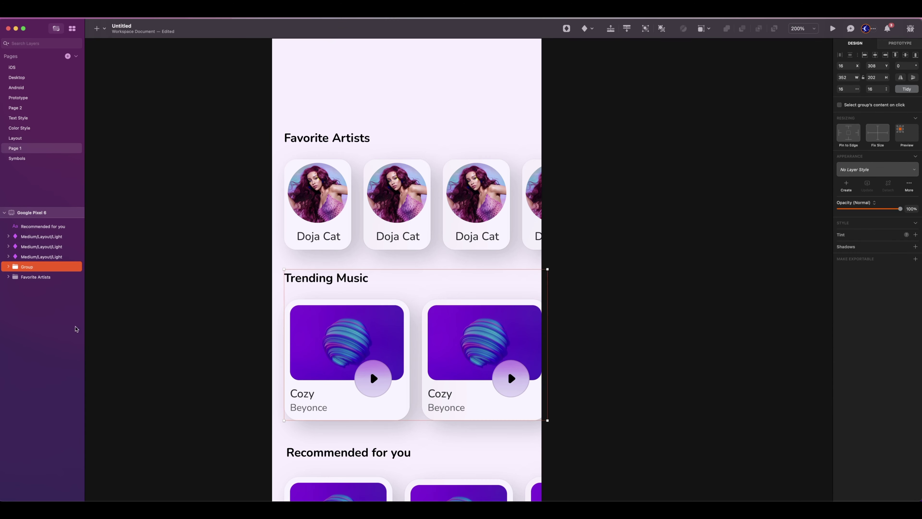
key(super+r)
text(Trending Music)
key(Return)
Step: Select the three My Favorite Songs cards below the Recommended for you heading
scroll(127, 209, down, 3)
drag(249, 354, 640, 469)
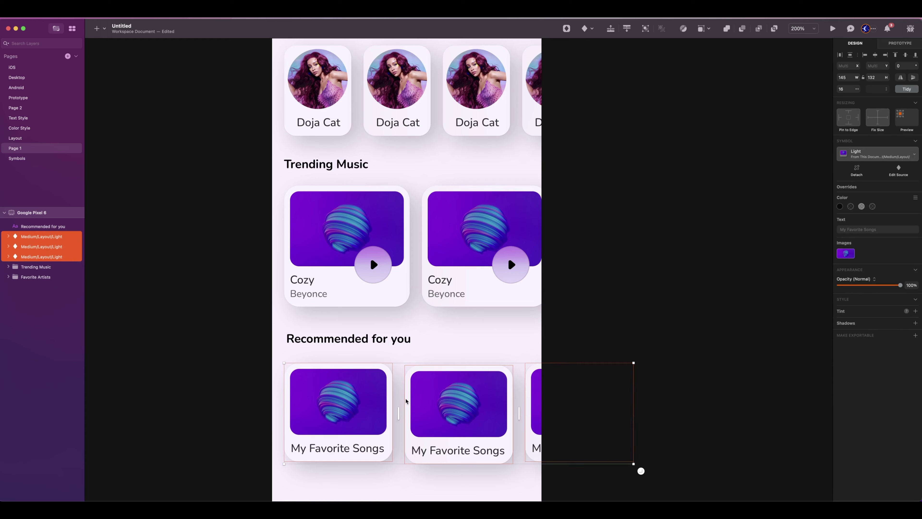
Step: Nudge the three Medium/Layout/Light cards up so they sit 16 px below the "Recommended for you" heading
key(shift+Up)
key(Down)
key(Down)
key(Down)
key(Down)
key(Down)
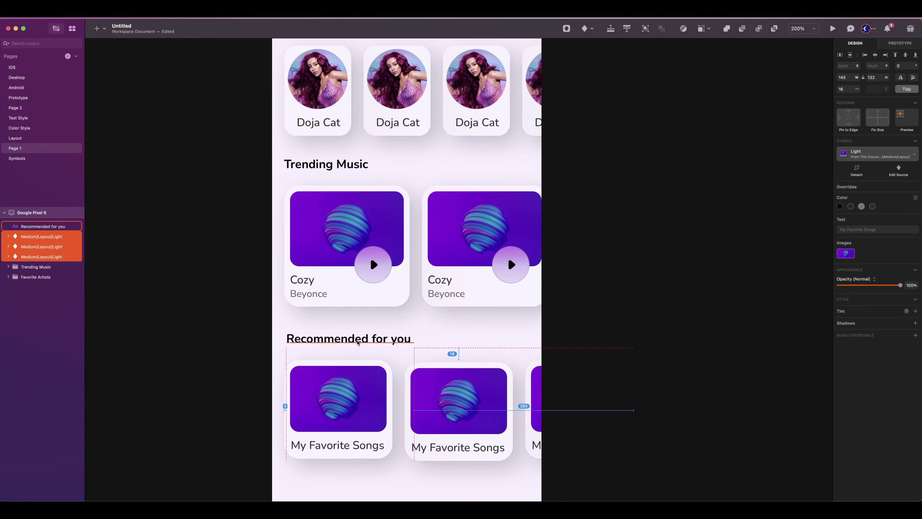
Step: Group the "Recommended for you" heading with its three cards and name the group "Recommended for you"
click(302, 340)
drag(251, 328, 633, 494)
key(super+g)
double_click(24, 226)
text(Recommended for you)
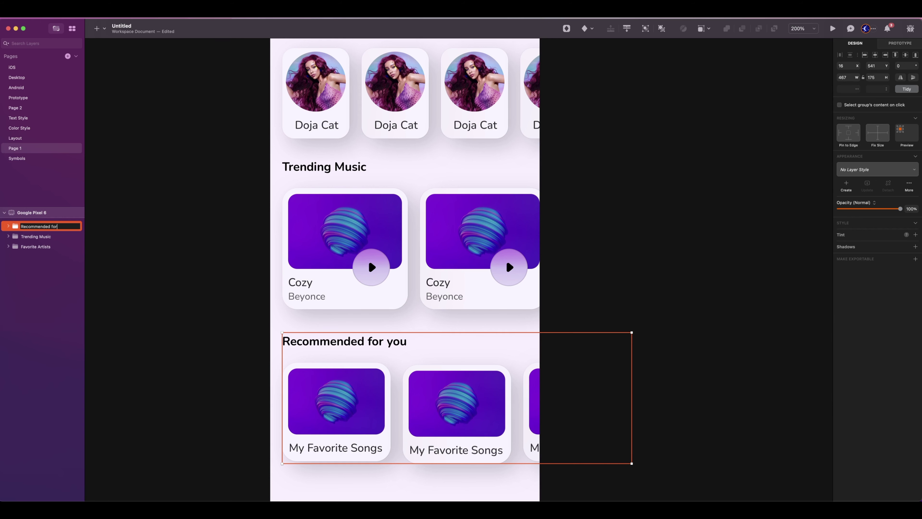
key(Return)
Step: Add a text layer reading "Discover" above the Favorite Artists heading
scroll(368, 258, up, 7)
key(r)
drag(267, 244, 356, 267)
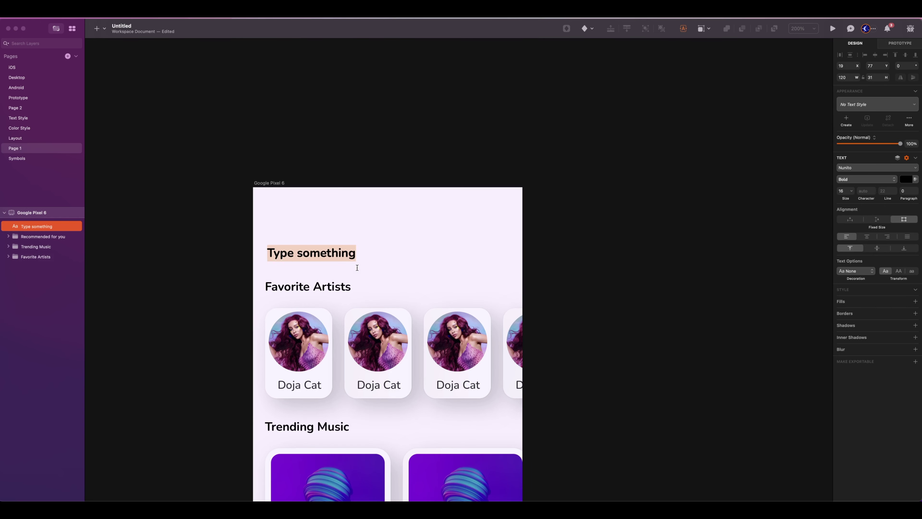
text(Discover)
Step: Apply the Android/Light Title text style to "Discover", set it to auto width and adjust its position above Favorite Artists
click(853, 104)
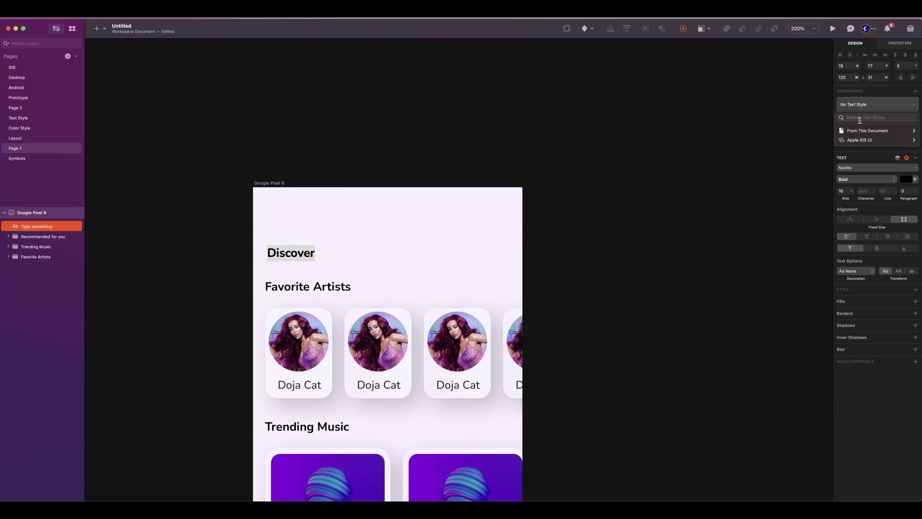
text(android/light/title)
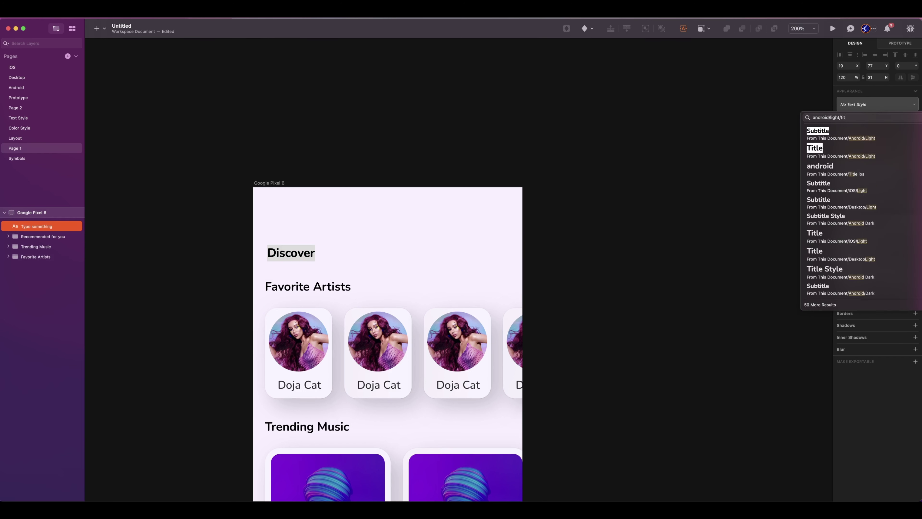
click(816, 151)
click(849, 261)
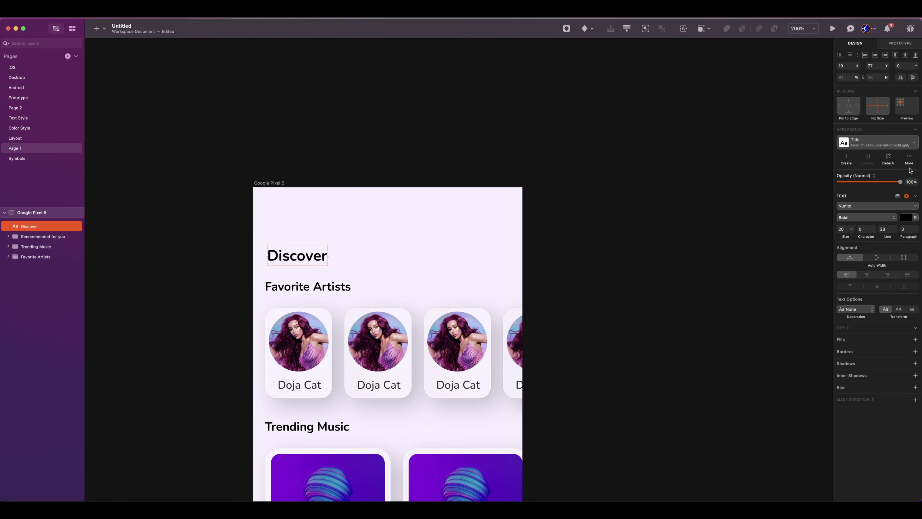
drag(293, 254, 291, 253)
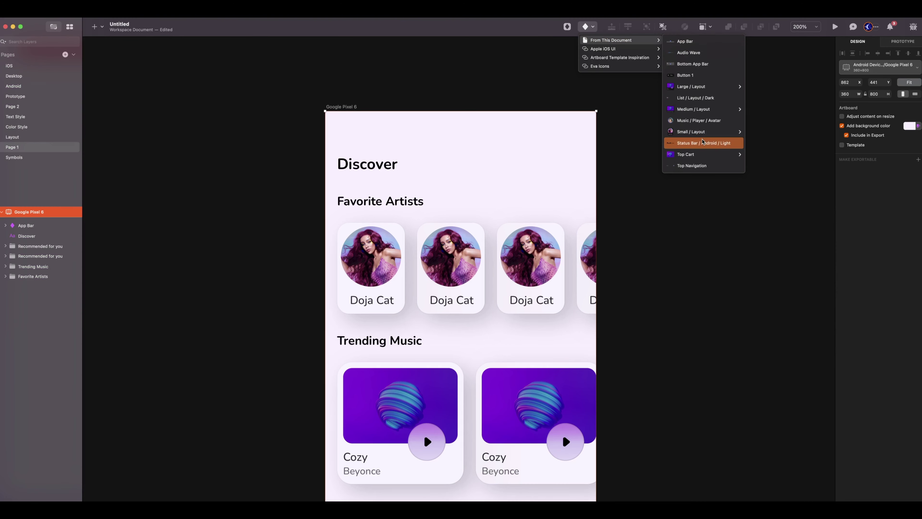
Step: Place the Status Bar / Android / Light symbol across the artboard's upper edge and draw a 44 px circle opposite "Discover"
click(704, 143)
click(459, 124)
key(o)
mouse_move(553, 155)
mouse_down()
mouse_move(586, 189)
mouse_move(572, 165)
mouse_move(590, 167)
mouse_move(571, 170)
mouse_up()
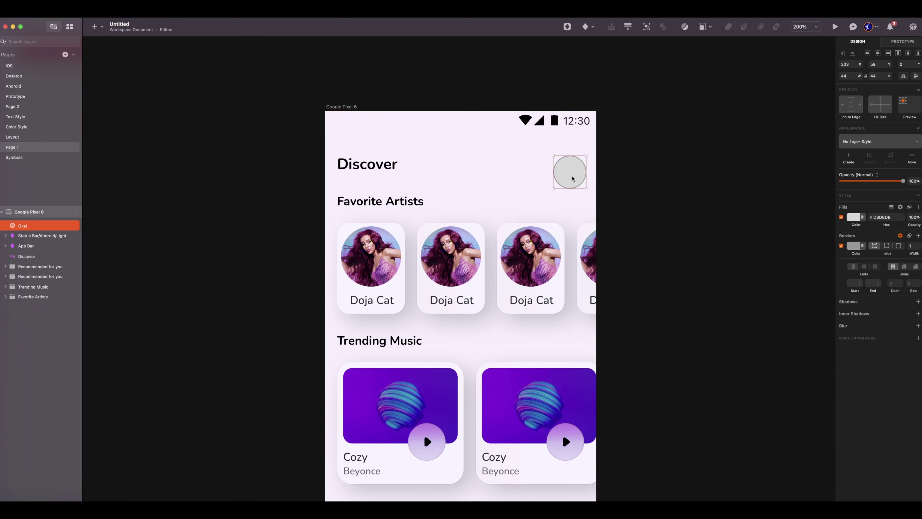
key(alt)
Step: Group the circle with the "Discover" title and name the group "Top Navigation"
shift+click(380, 169)
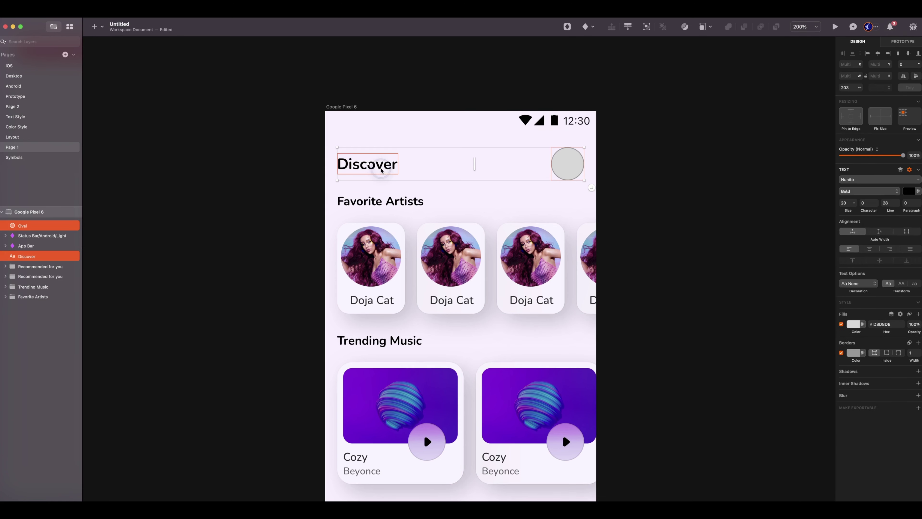
key(super+g)
click(21, 248)
double_click(22, 247)
text(T)
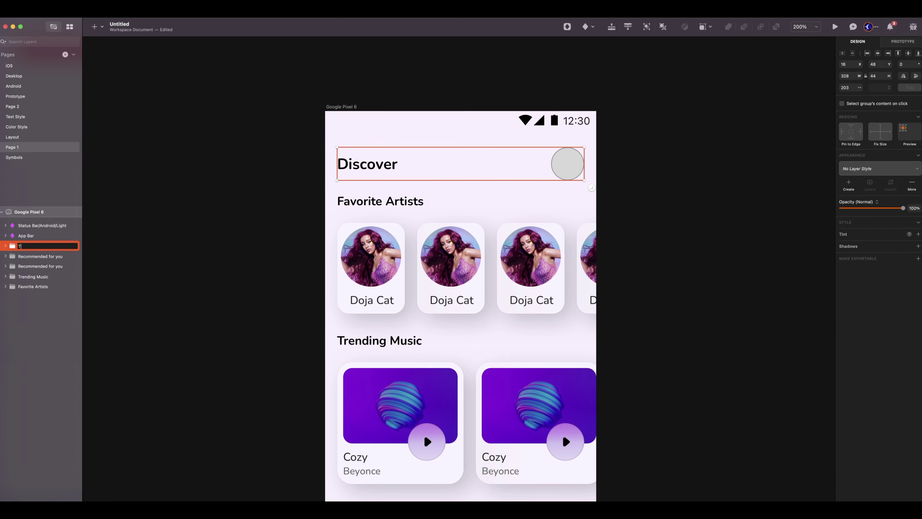
text(op Navigation)
key(Return)
Step: Remove the border of the Top Navigation circle and fill it with a Faces image from Sketch Data
double_click(567, 164)
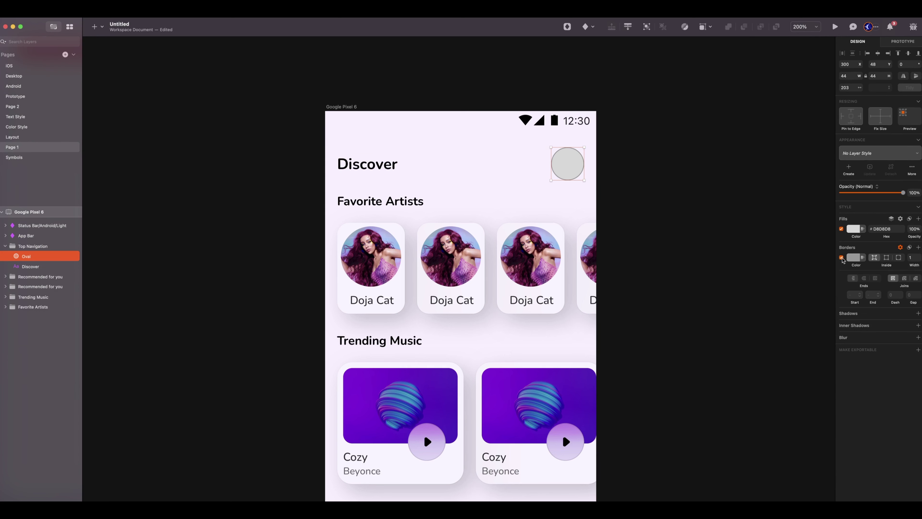
click(841, 258)
click(891, 247)
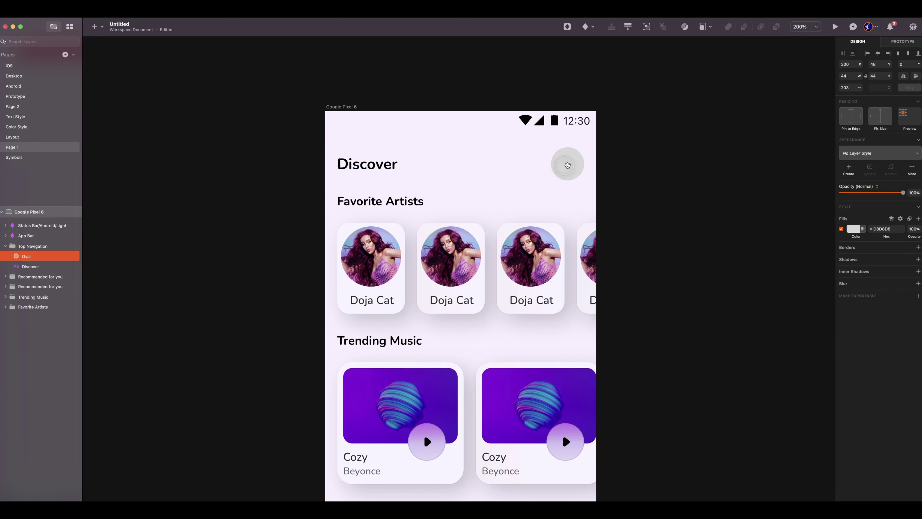
right_click(565, 167)
mouse_move(617, 199)
mouse_move(675, 206)
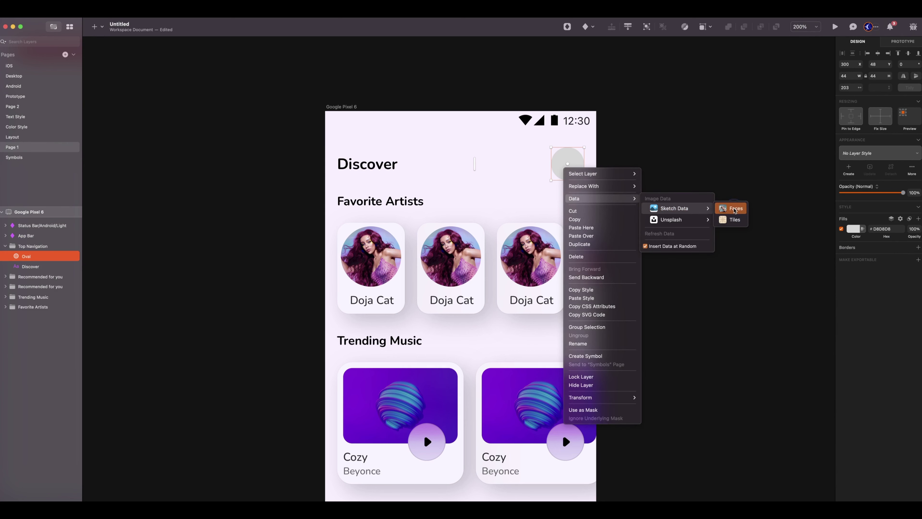
click(731, 208)
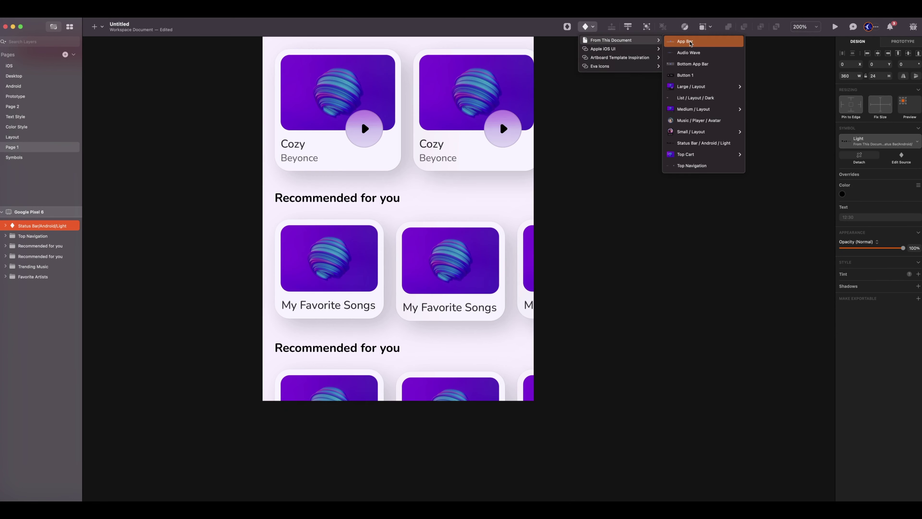
Step: Insert the App Bar symbol from this document along the artboard's lower edge
click(700, 39)
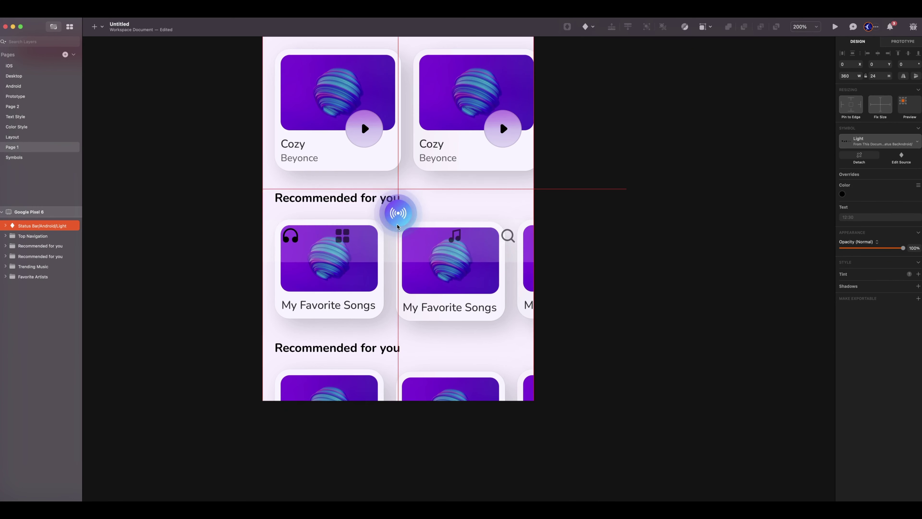
click(399, 364)
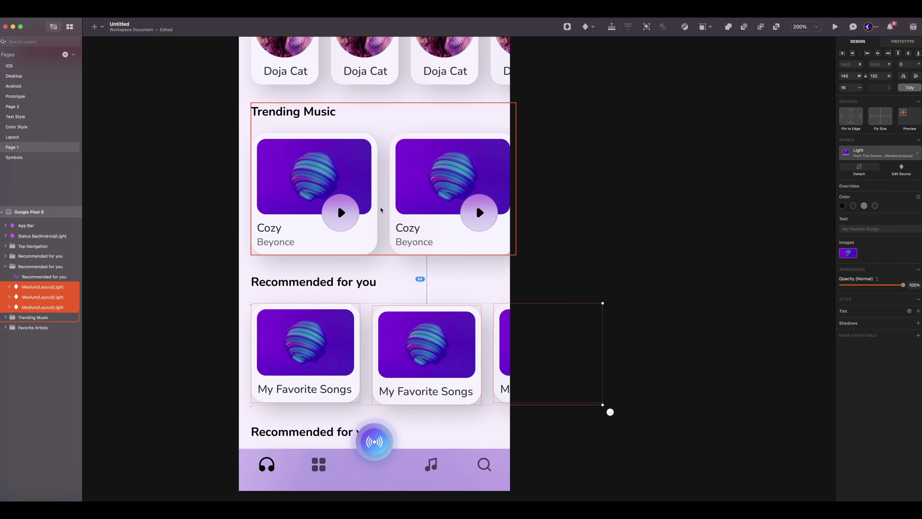
Step: Move the three upper "Recommended for you" cards closer to their heading and align the middle card with its neighbours
key(shift+Up)
click(423, 348)
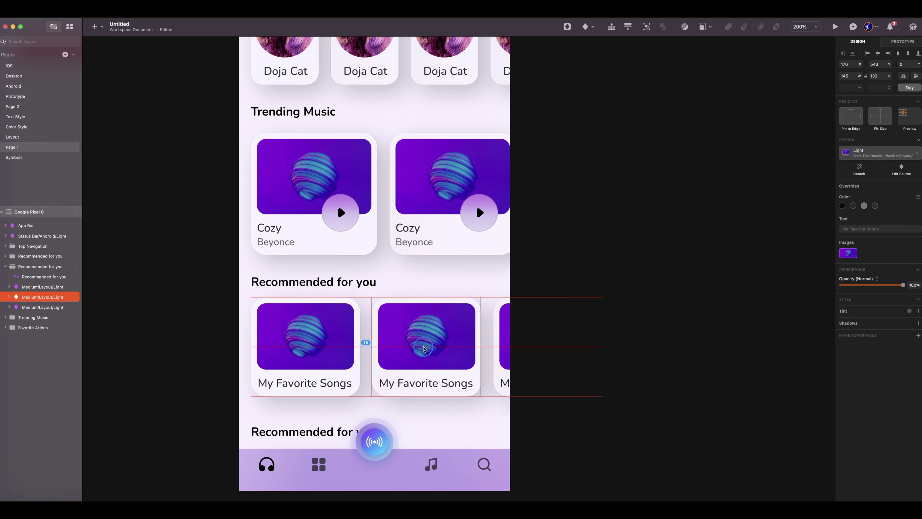
drag(423, 347, 424, 347)
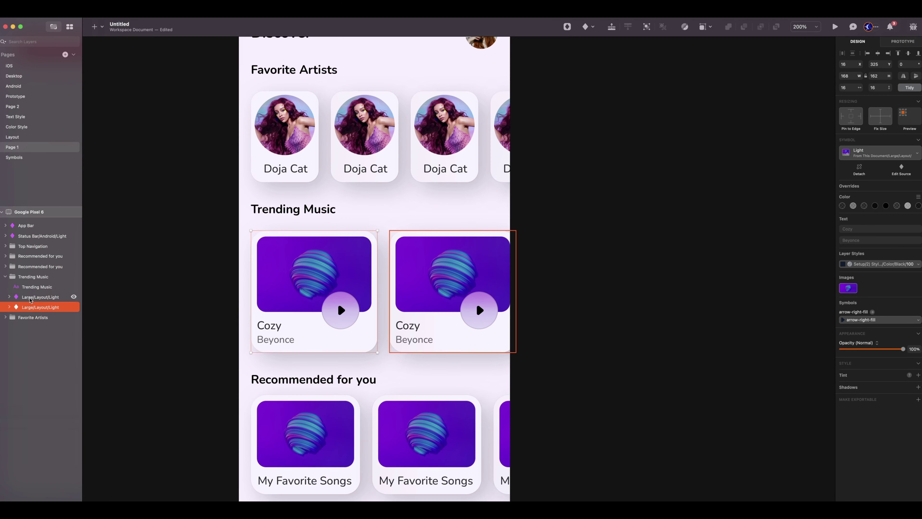
Step: Move both Trending Music cards up so they sit 8 px below their heading
shift+click(429, 269)
key(shift+Up)
key(Down)
key(Down)
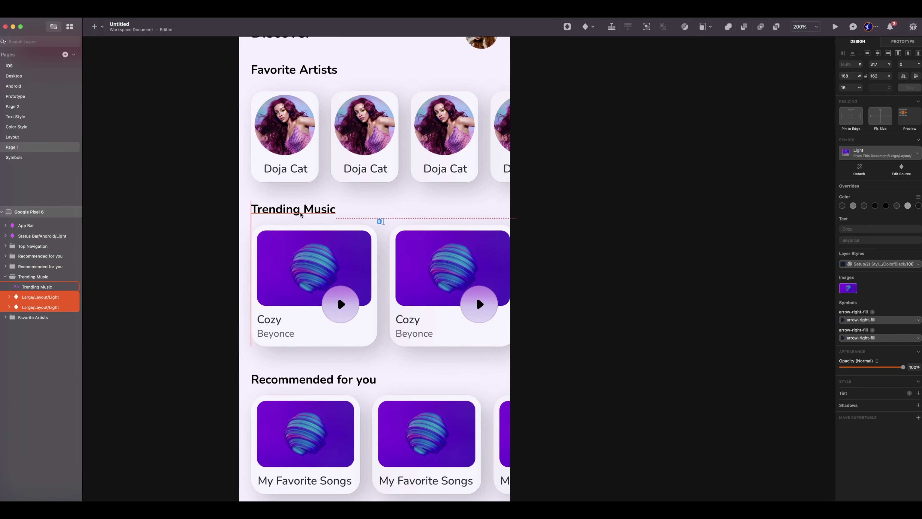
Step: Set the vertical spacing between the Favorite Artists, Trending Music and two "Recommended for you" groups to 16
scroll(577, 286, up, 2)
click(33, 286)
shift+click(33, 277)
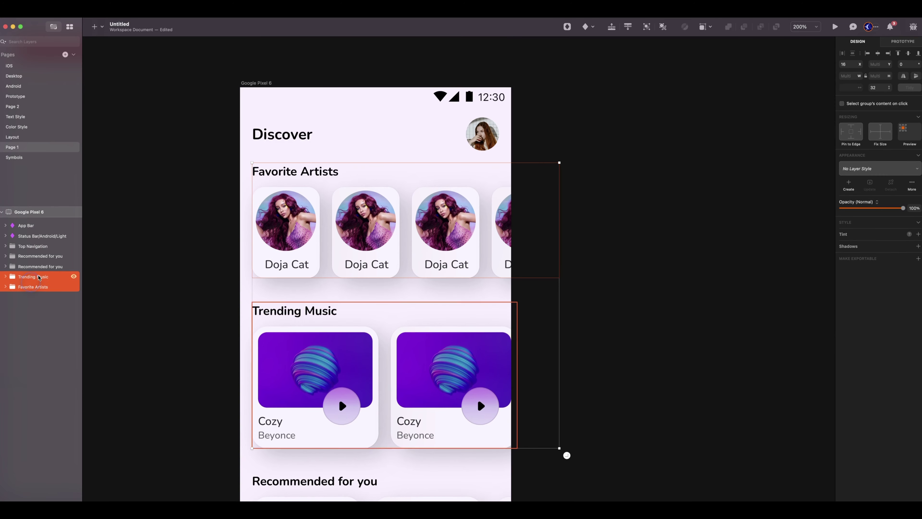
shift+click(33, 266)
shift+click(33, 256)
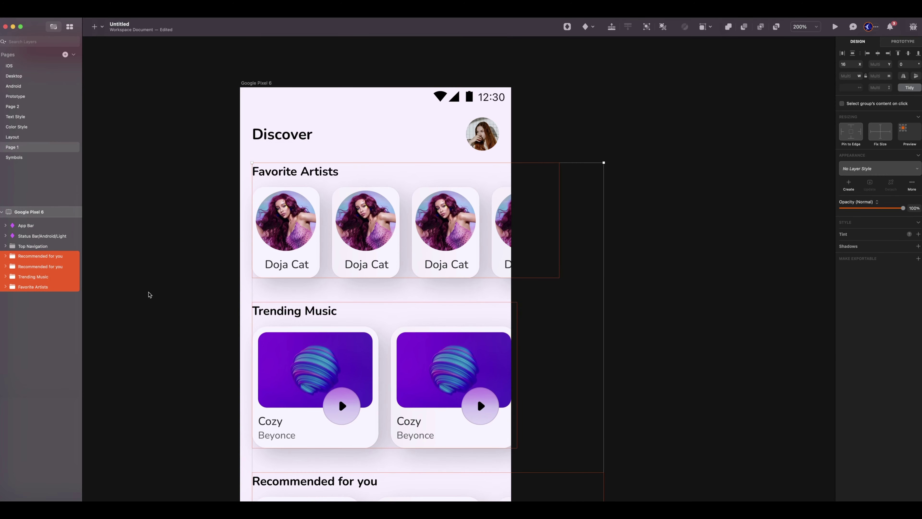
scroll(614, 208, down, 6)
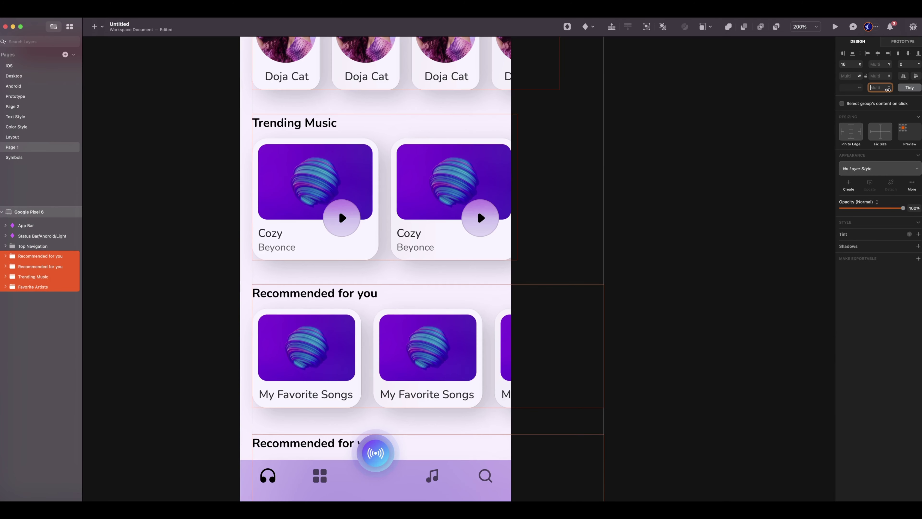
click(880, 88)
text(16)
key(Return)
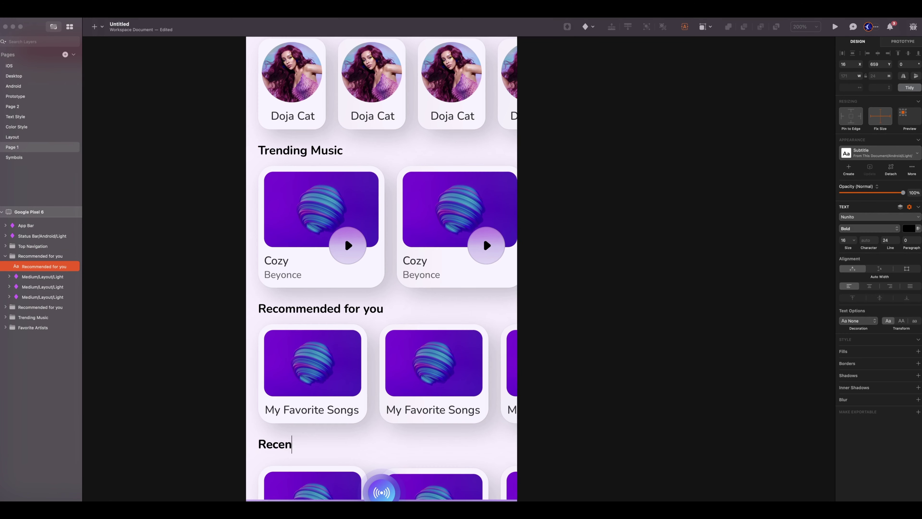
Step: Retitle the lower "Recommended for you" heading "Recently" and nudge its three cards up to 8 px below it
text(tly)
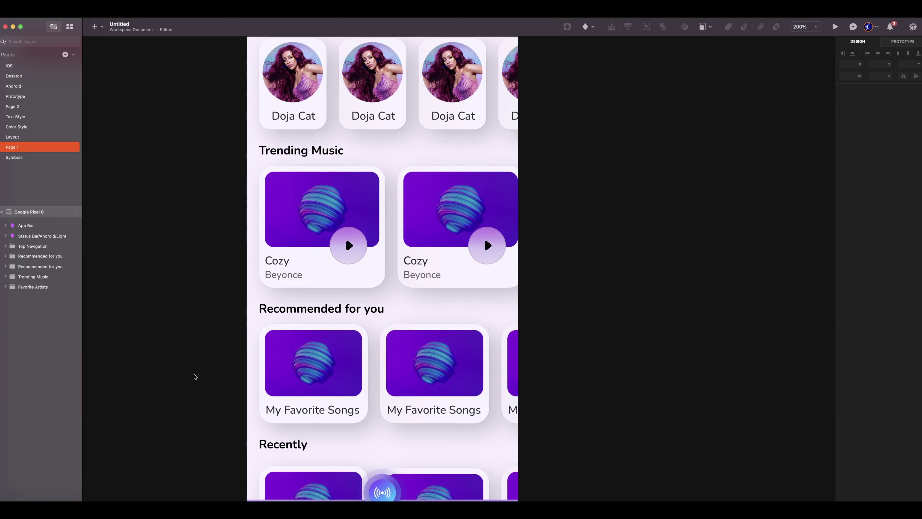
click(37, 226)
click(36, 256)
click(5, 256)
click(36, 276)
shift+click(36, 287)
shift+click(36, 297)
key(Up)
key(Up)
key(Up)
key(Up)
key(Up)
key(Up)
key(Up)
key(Up)
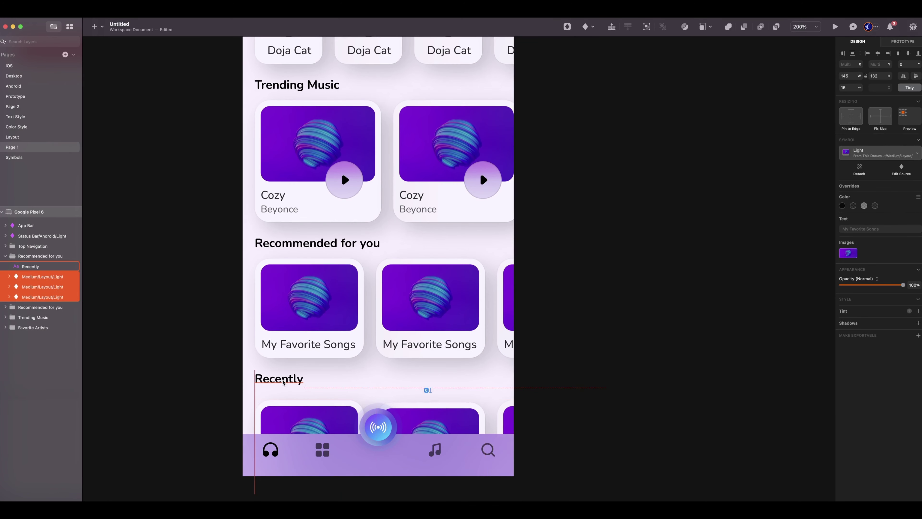
Step: Rename the lowest section's group "Rcently Play" and extend its heading to "Recently Play"
double_click(40, 256)
text(Recently)
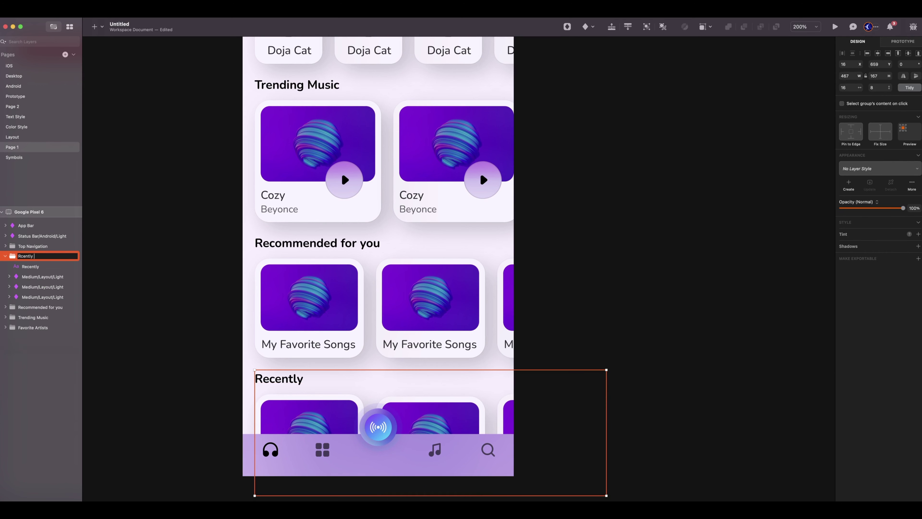
key(Return)
double_click(299, 379)
text(Play)
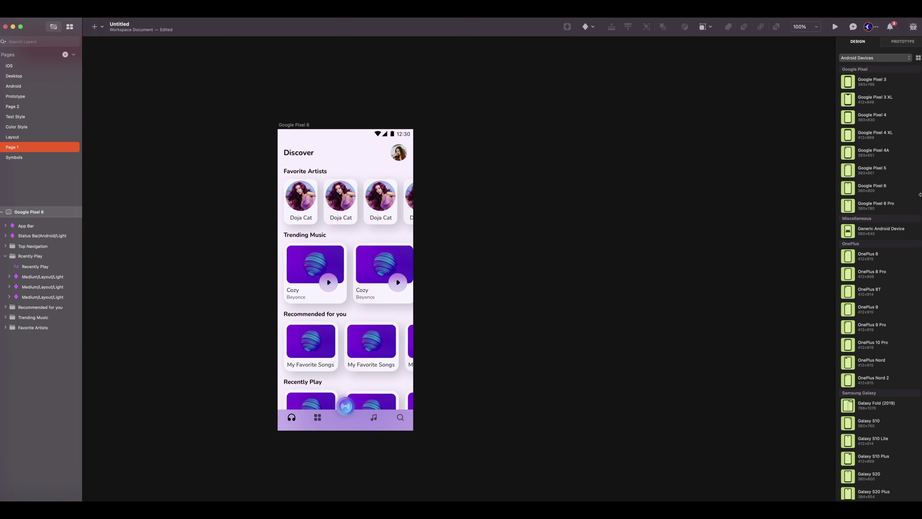
Step: Create an empty copy of the Google Pixel 6 artboard beside the original and duplicate the status bar onto its upper edge
click(920, 194)
click(333, 124)
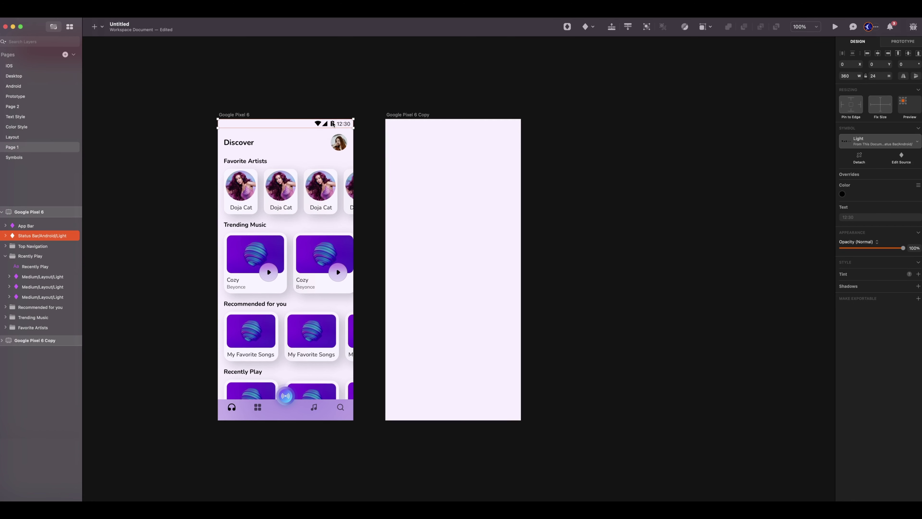
drag(333, 124, 497, 124)
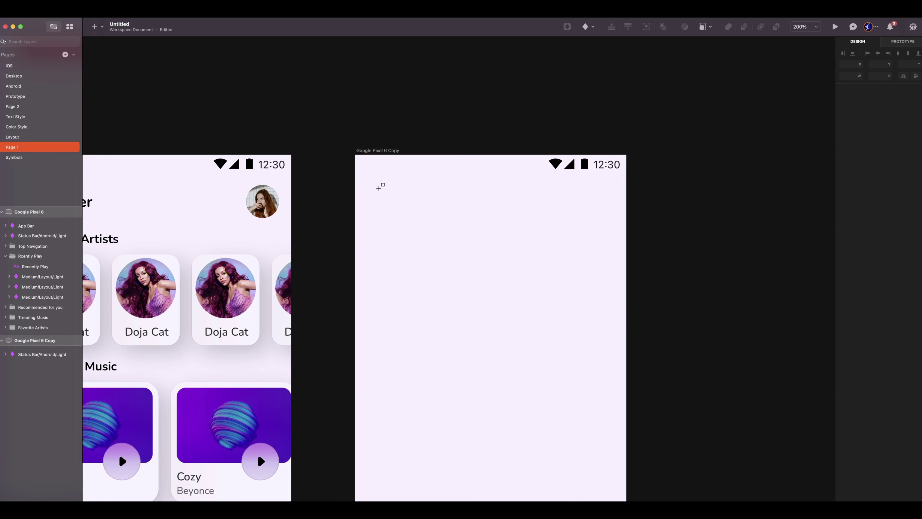
Step: Draw a borderless 44 px square below the copied status bar and centre the Eva Icons arrow-ios-left symbol on it
drag(378, 192, 389, 202)
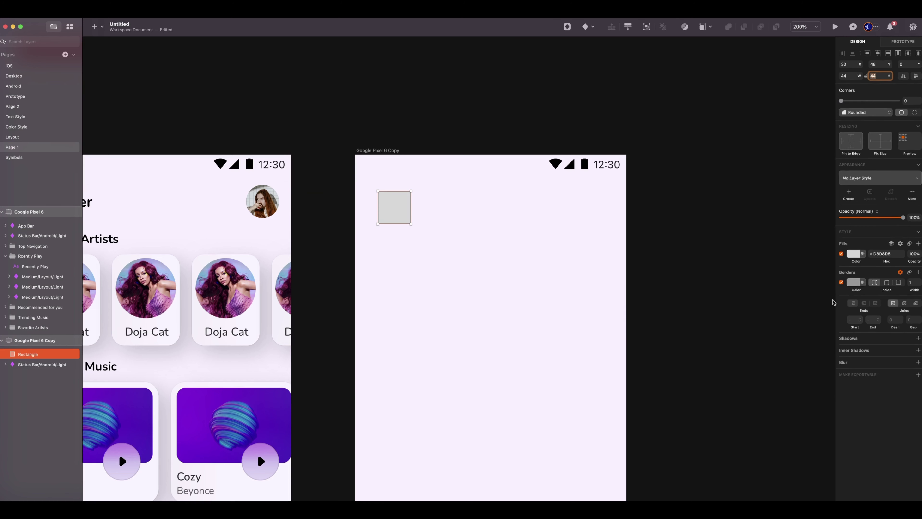
click(585, 27)
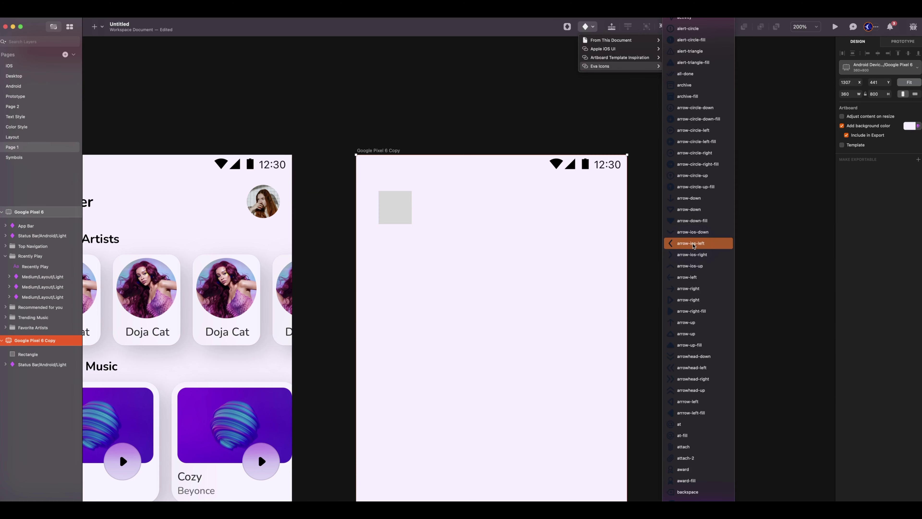
click(694, 241)
click(394, 209)
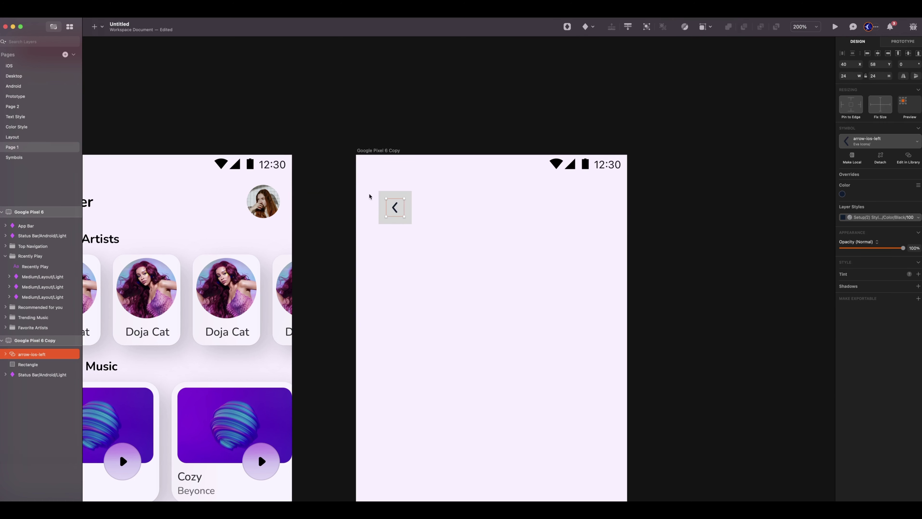
Step: Group the arrow icon with the square and name the group "Arrow Back"
shift+click(29, 364)
key(super+g)
double_click(31, 354)
text(A)
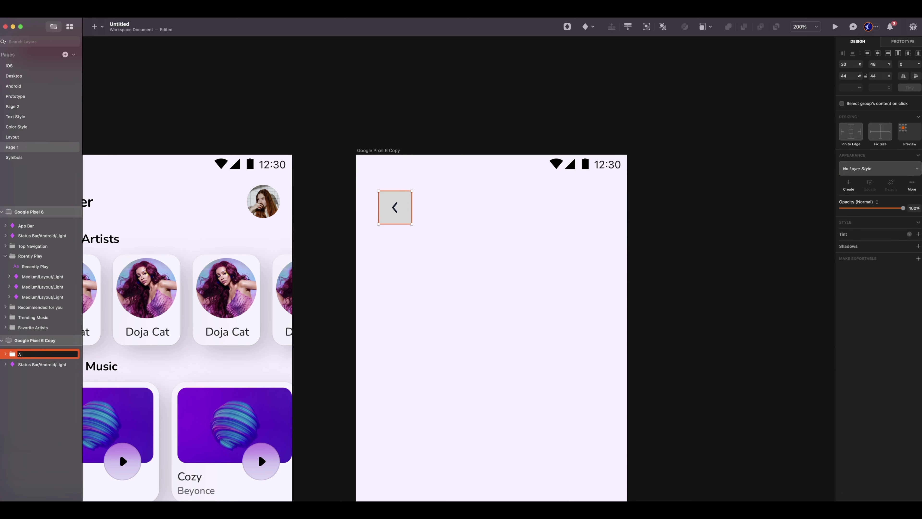
text(rrow Back)
key(Return)
Step: Turn off the fill of the rectangle inside the Arrow Back group
click(5, 354)
click(31, 374)
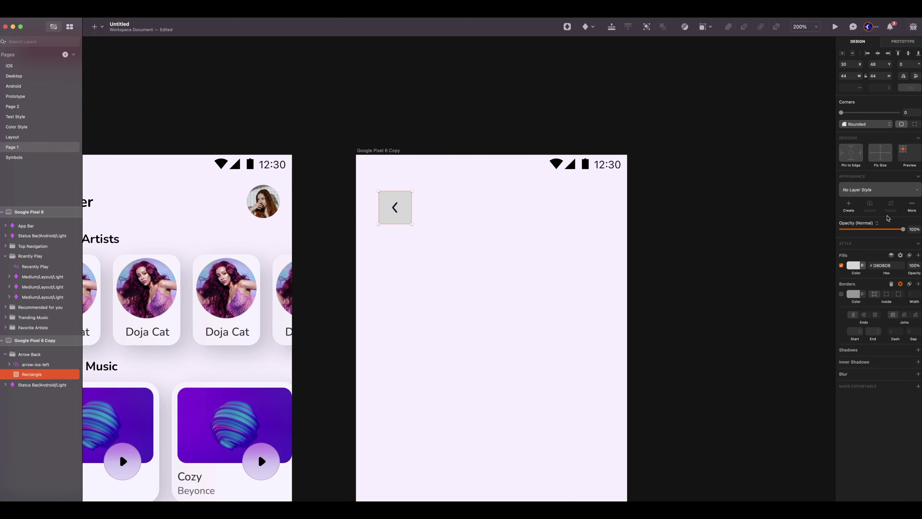
click(841, 266)
click(248, 296)
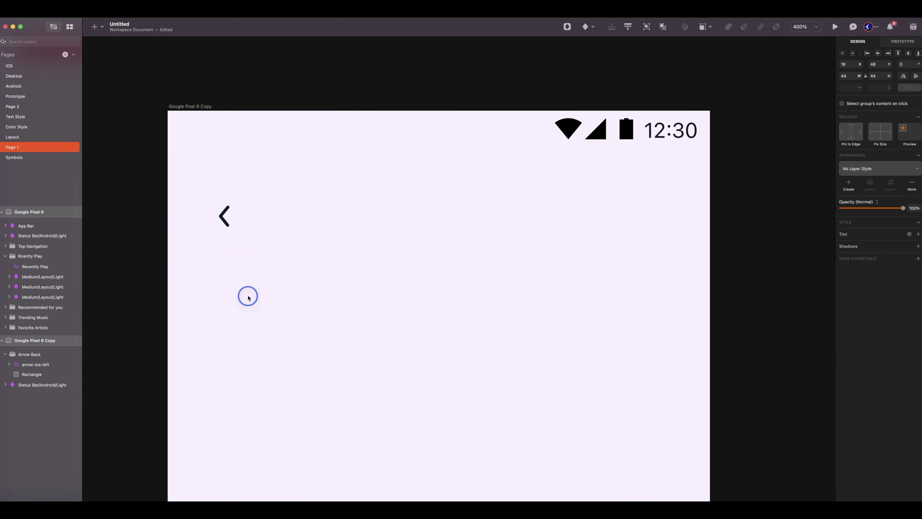
Step: Add the text "Playlist" beside the back arrow, set it to auto width with the Android/Light Title style, and place it at X 68
key(t)
drag(291, 202, 396, 238)
text(Playlist)
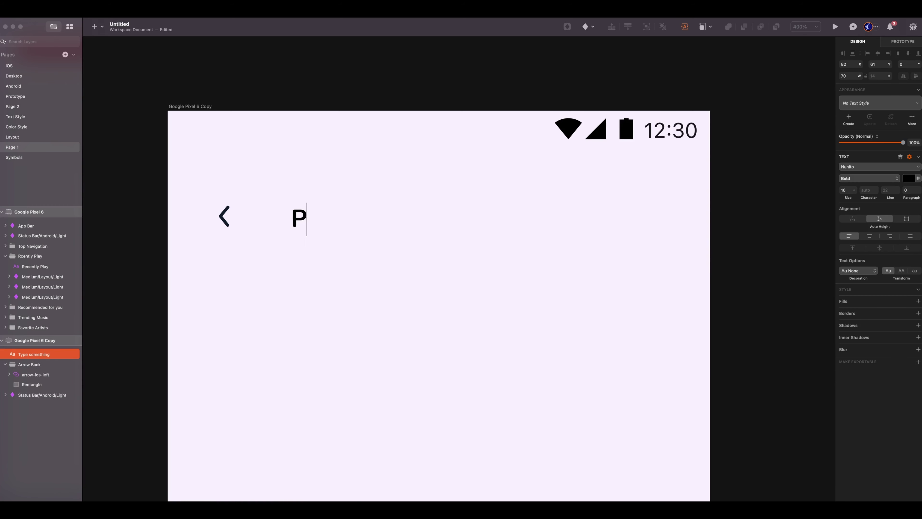
click(853, 220)
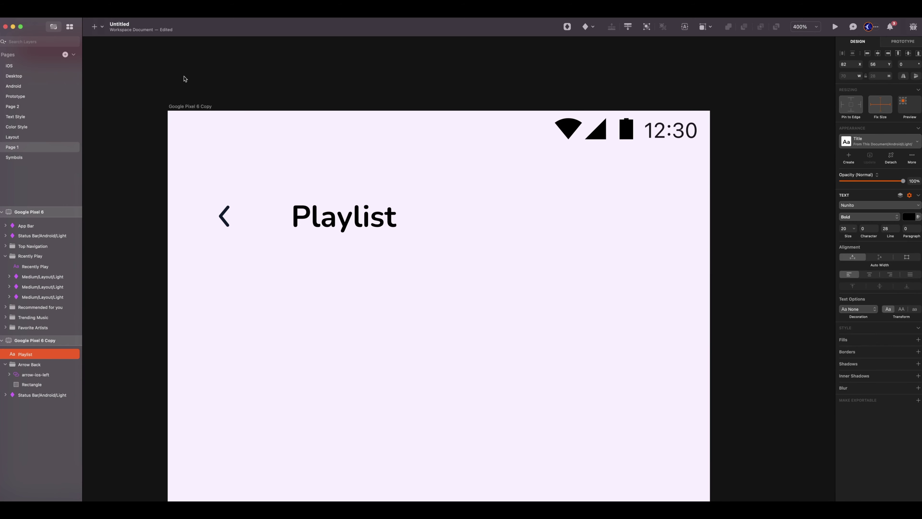
click(337, 269)
drag(314, 218, 293, 219)
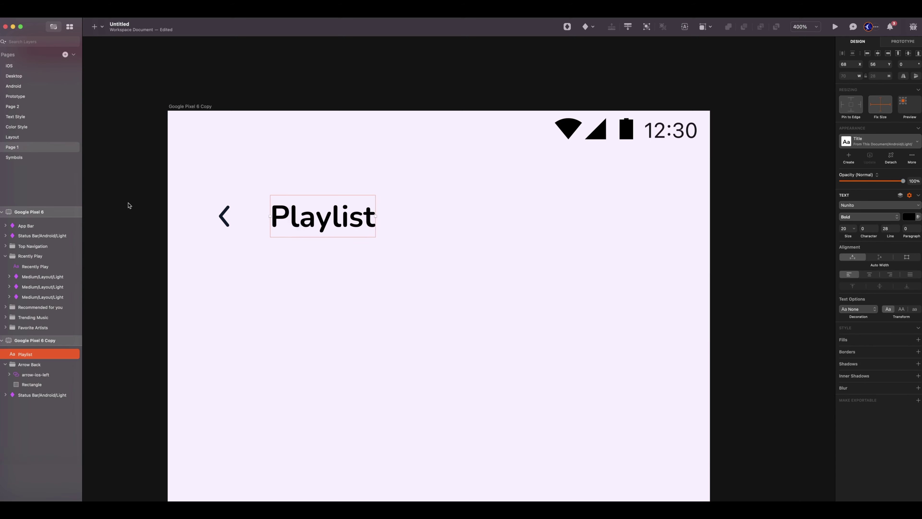
Step: Group the Playlist text with the Arrow Back group, name the group "Top Navigation", and shift it up towards the status bar
shift+click(54, 363)
key(super+g)
double_click(37, 354)
text(Top Navigation)
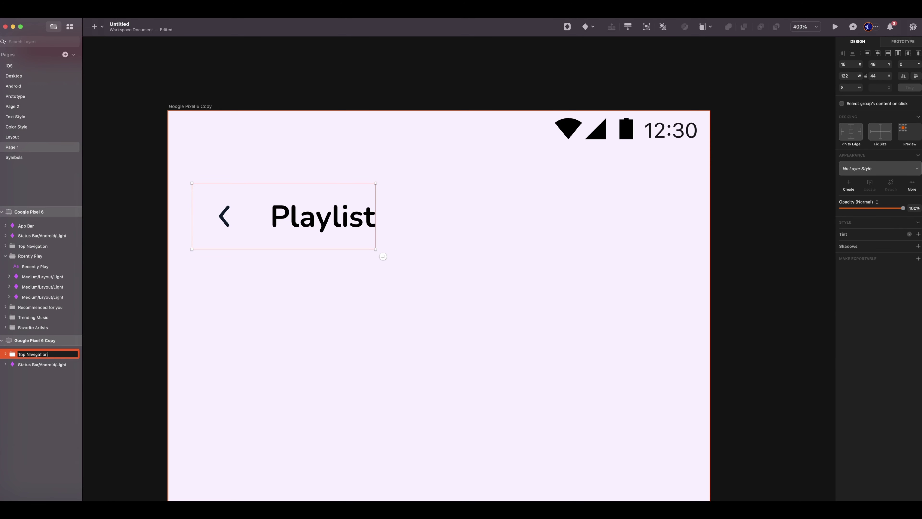
key(Return)
key(shift+Up)
key(shift+Up)
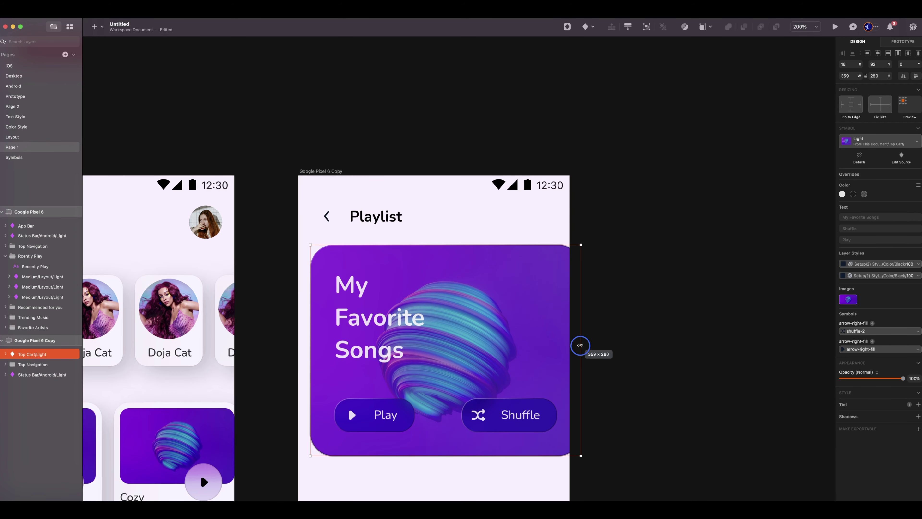
Step: Narrow the Top Cart to fit the artboard margins and draw a 360 × 396 px rectangle below it at Y 404
mouse_move(580, 344)
mouse_down()
mouse_move(556, 343)
mouse_move(573, 345)
mouse_up()
scroll(435, 290, down, 10)
key(r)
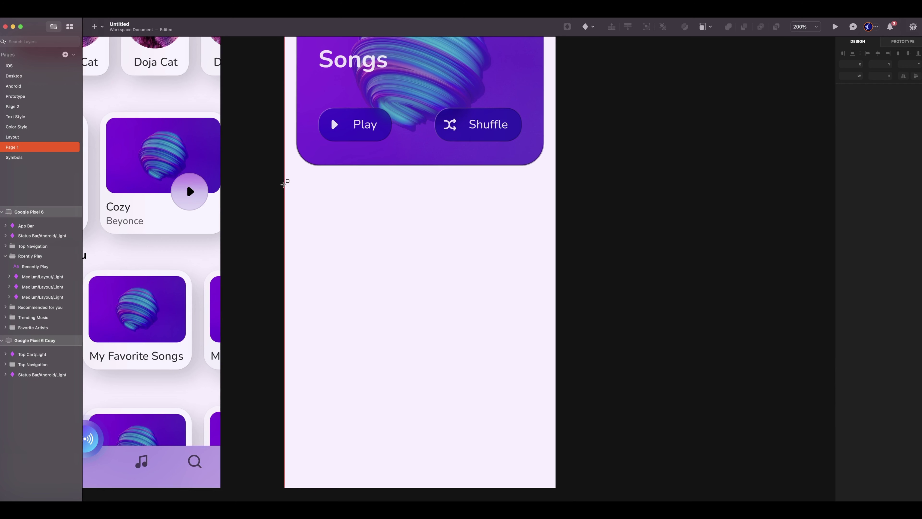
drag(284, 186, 556, 487)
key(Down)
key(Down)
key(Down)
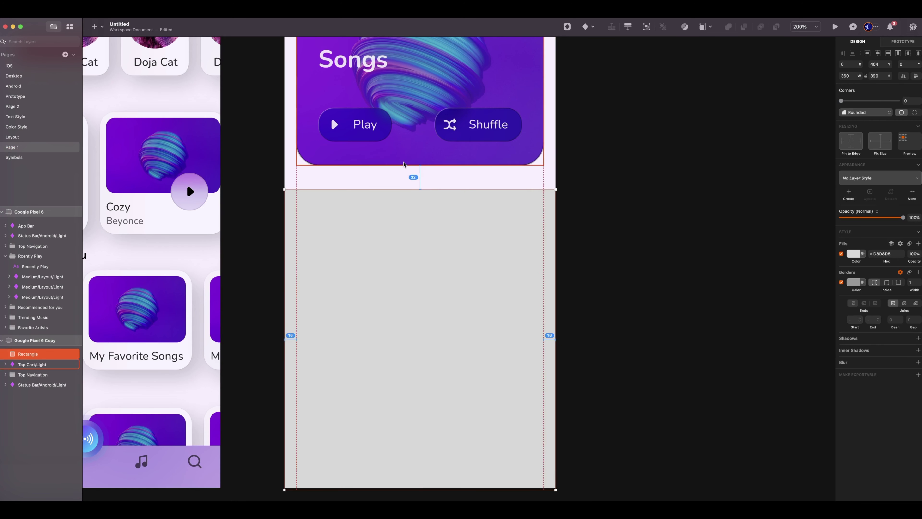
drag(412, 188, 413, 190)
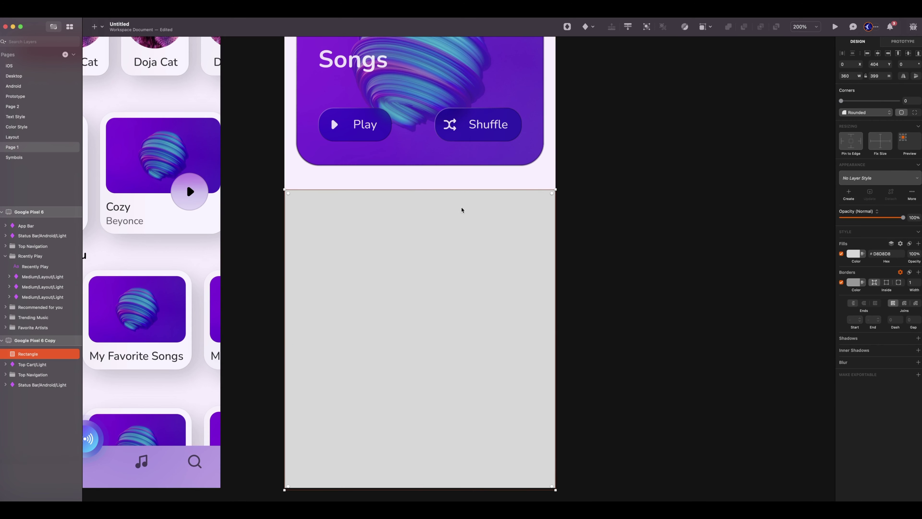
drag(469, 489, 468, 486)
Step: Round only the two upper corners of the rectangle with a radius of 30
scroll(468, 487, up, 1)
click(909, 101)
click(914, 112)
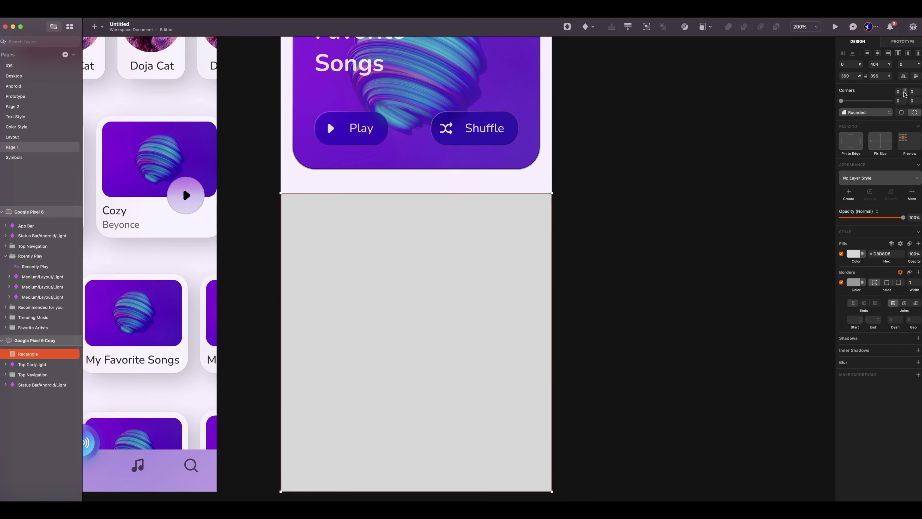
click(904, 92)
text(30)
click(913, 93)
text(30)
Step: Fill the rectangle with white #FFFFFF at 20% alpha
click(853, 253)
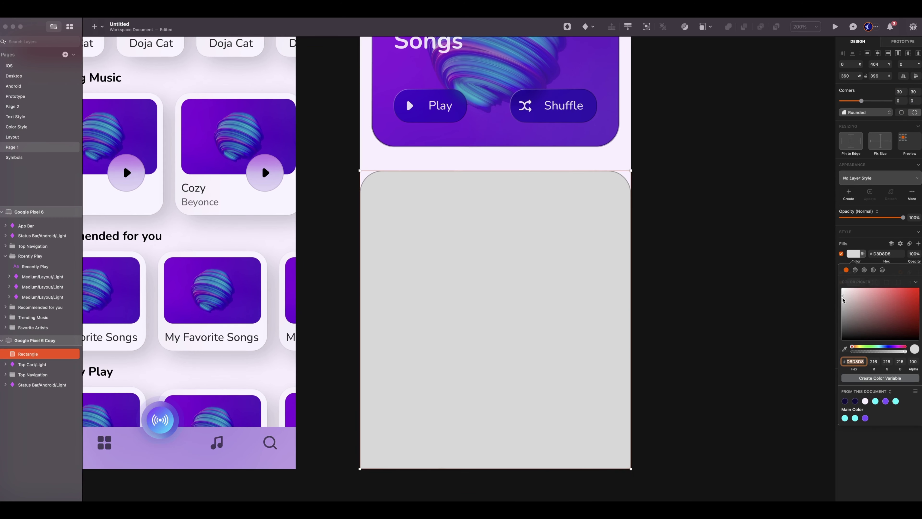
click(842, 289)
click(912, 361)
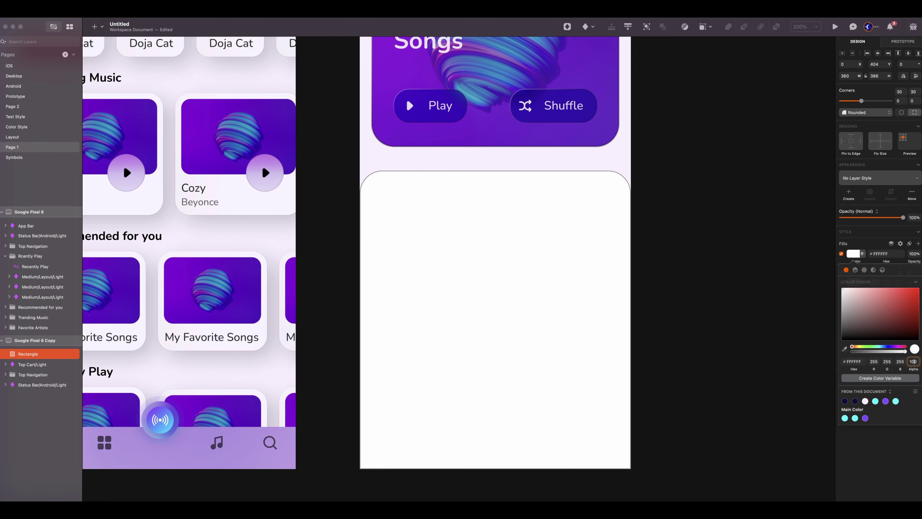
text(20)
key(Return)
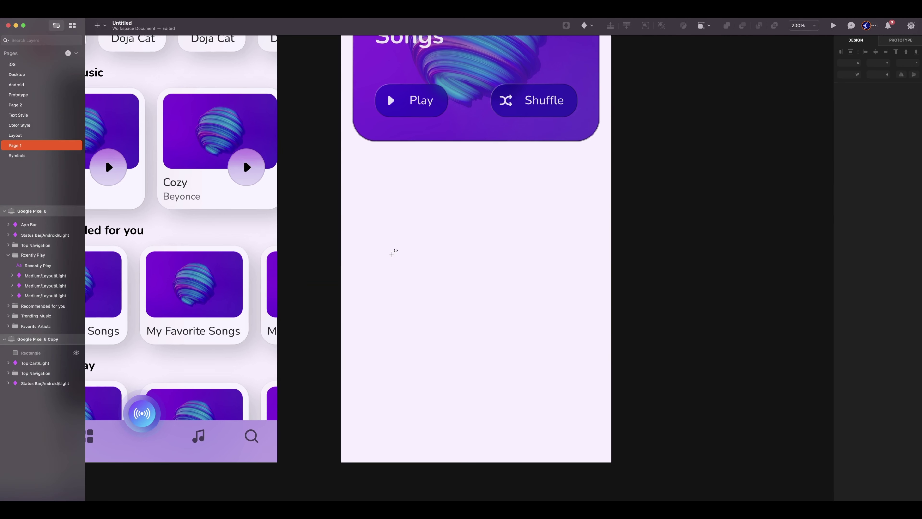
Step: Draw a 300 px circle in the lower part of the artboard, remove its border, and fill it with the purple-to-cyan linear gradient preset
drag(393, 254, 616, 429)
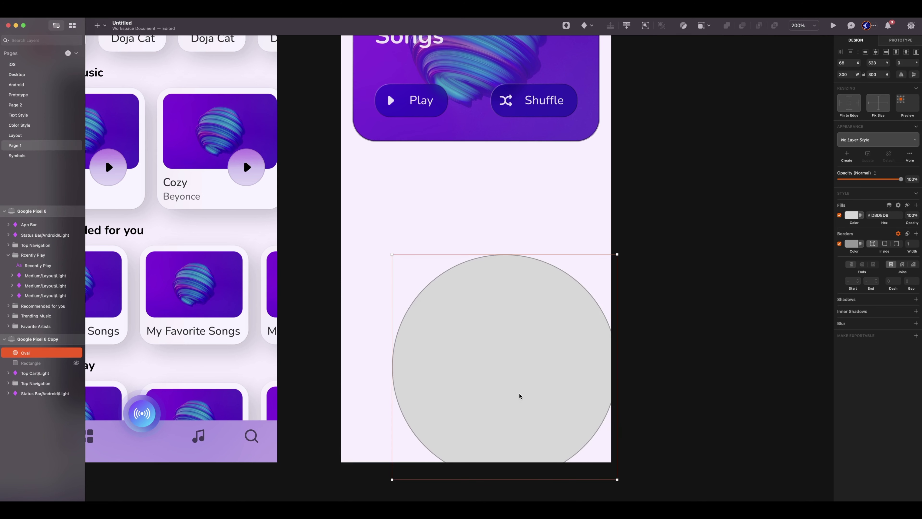
drag(520, 396, 495, 351)
click(839, 244)
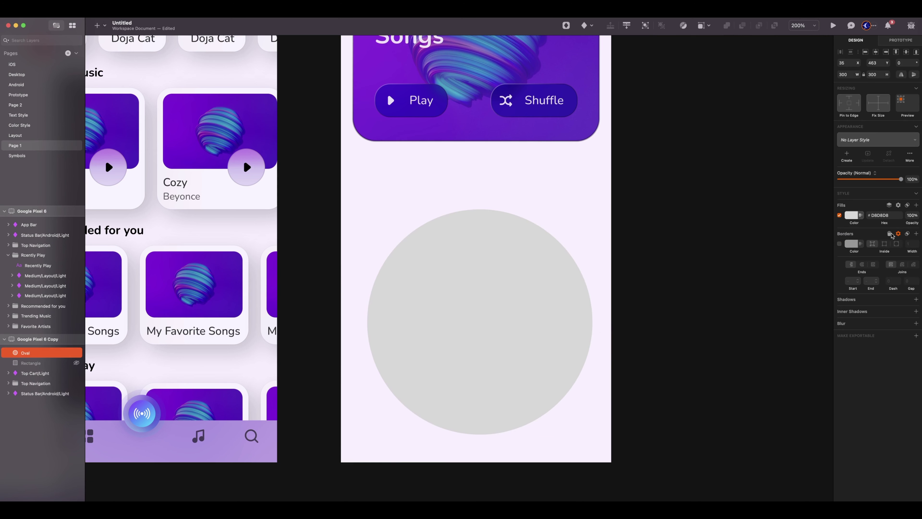
click(850, 216)
click(863, 373)
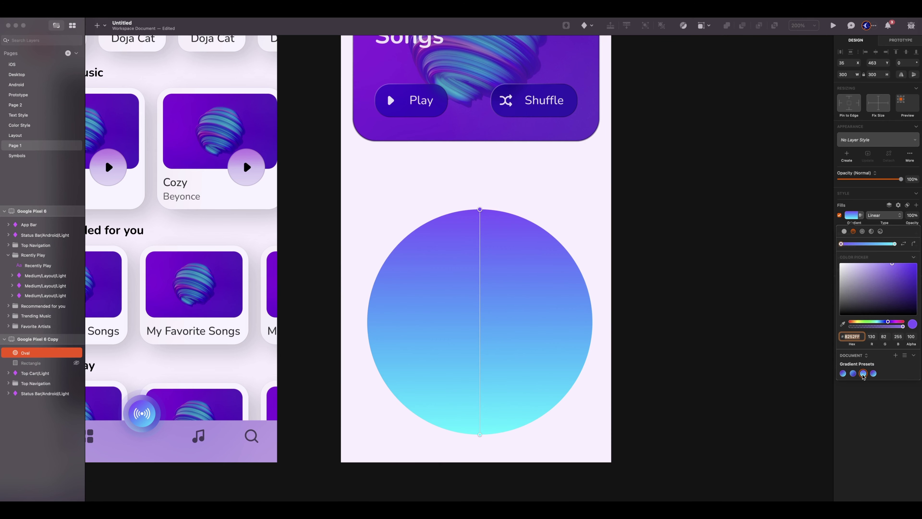
Step: Duplicate the gradient circle, place the copy at about X -86, Y 515, and give it the solid purple #8252FF document colour
key(super+d)
drag(472, 336, 381, 374)
click(849, 215)
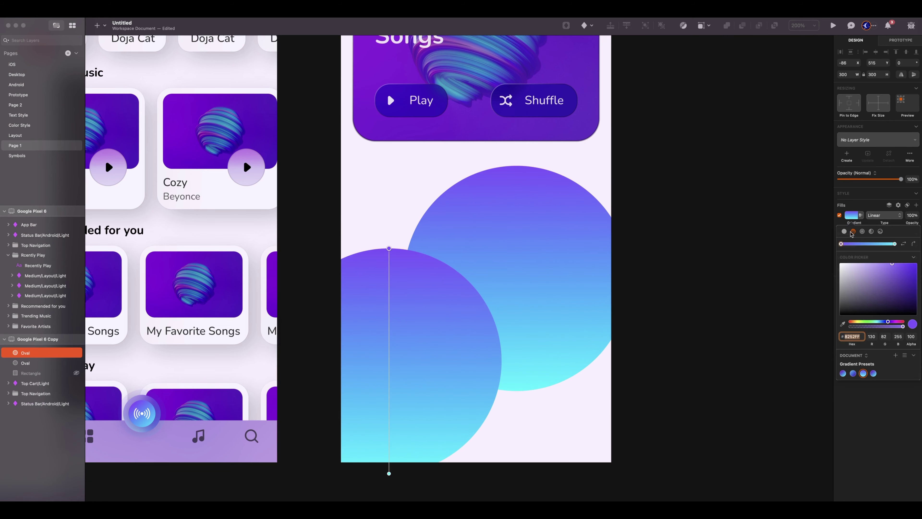
click(844, 232)
click(883, 362)
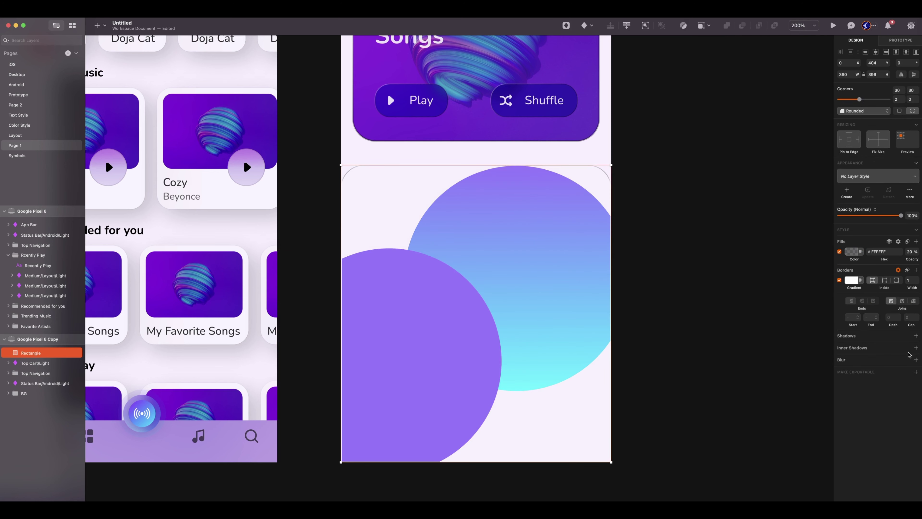
Step: Add a Background Blur of 50 to the rounded rectangle above the circles
click(916, 359)
click(852, 370)
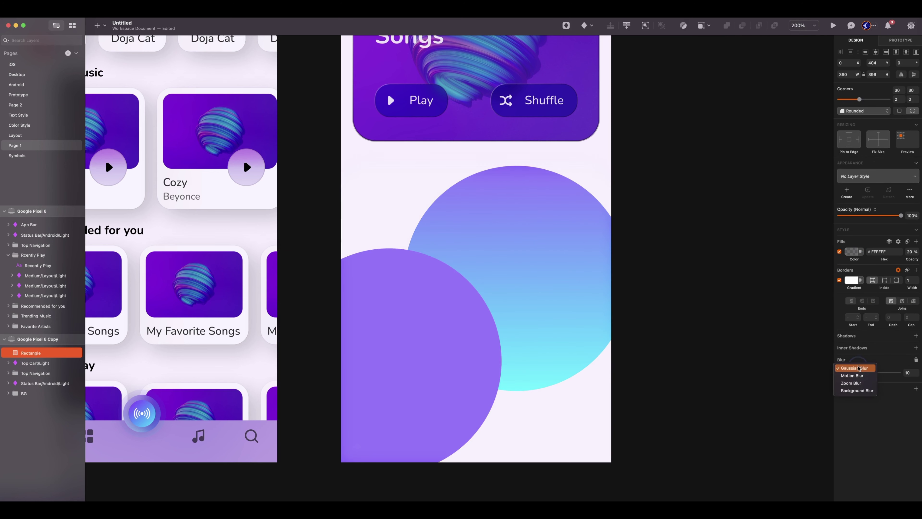
click(856, 390)
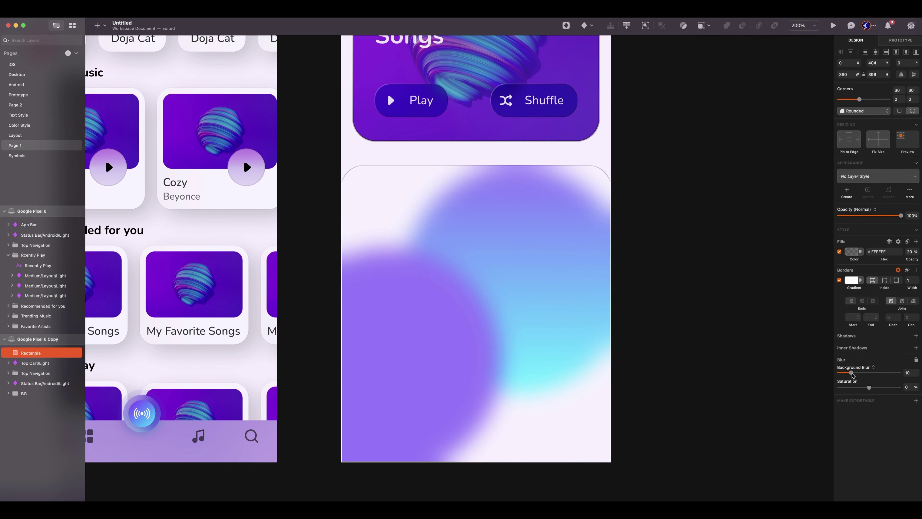
drag(852, 375, 906, 376)
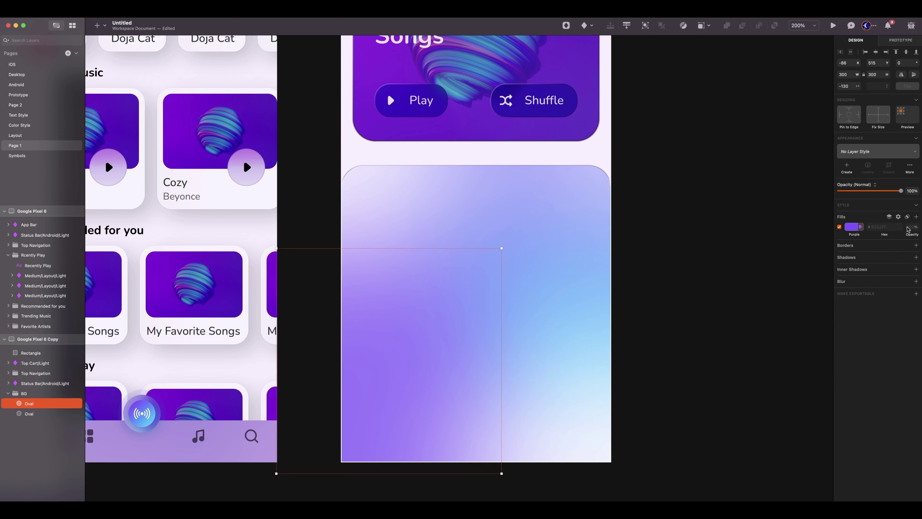
Step: Lower the fill alpha of the purple circle in the BG group
click(853, 226)
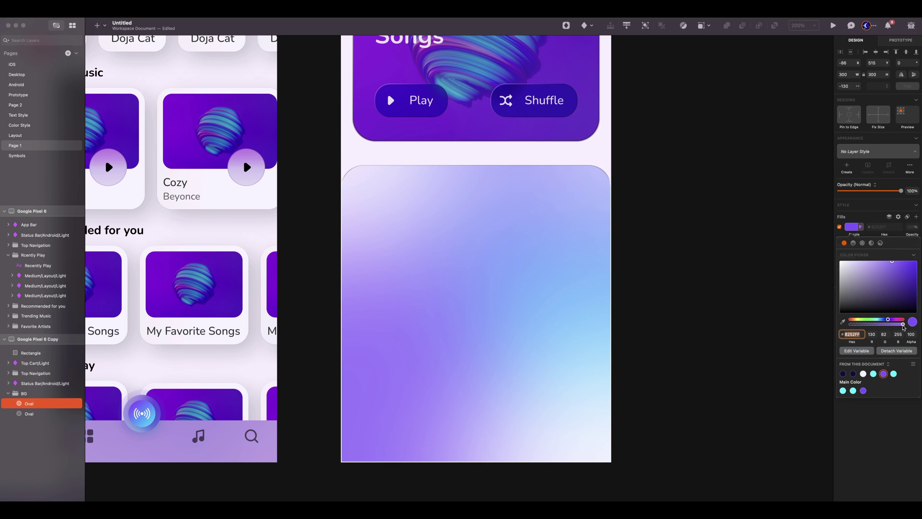
drag(903, 323, 891, 324)
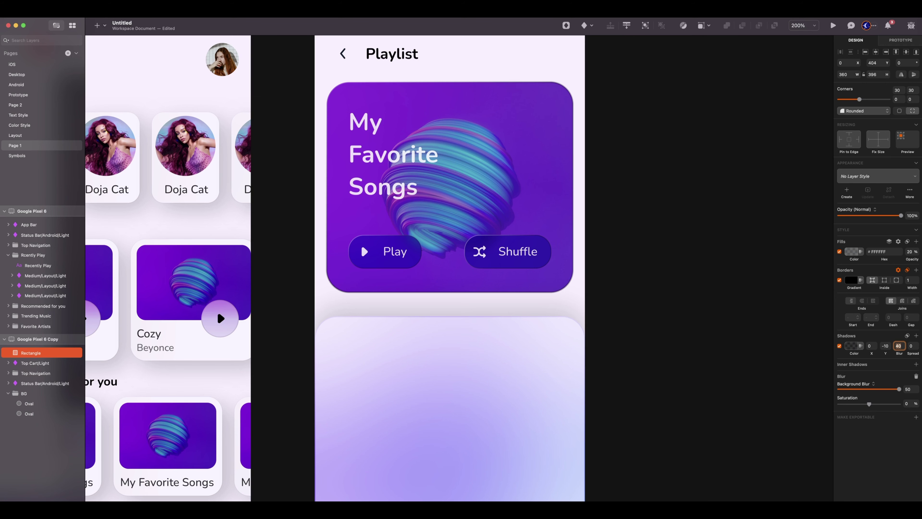
Step: Insert the document's List Layout symbol on the rounded panel, narrow it to 360 px, and tint it black #000000
click(587, 27)
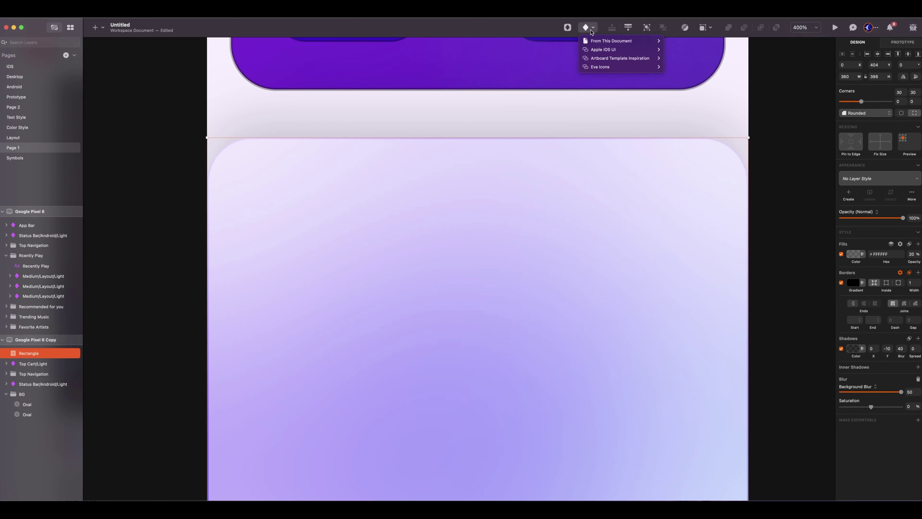
mouse_move(617, 41)
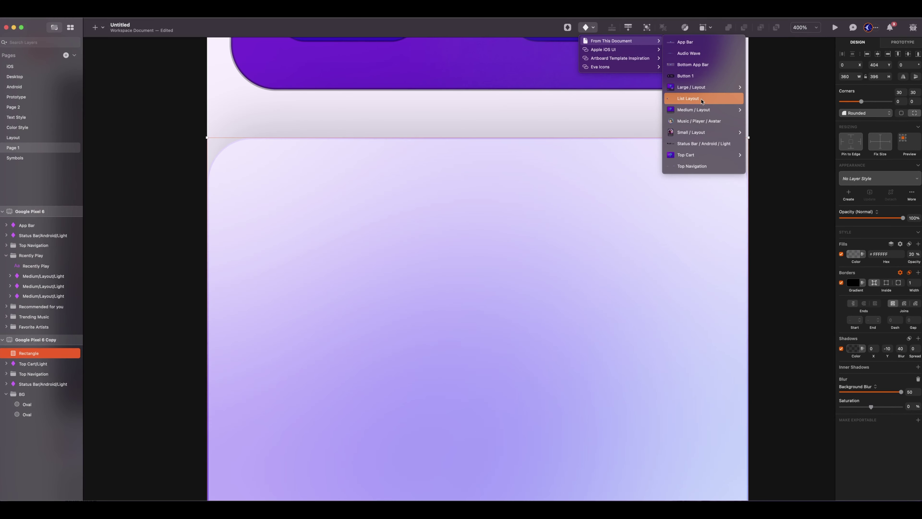
click(701, 101)
click(500, 251)
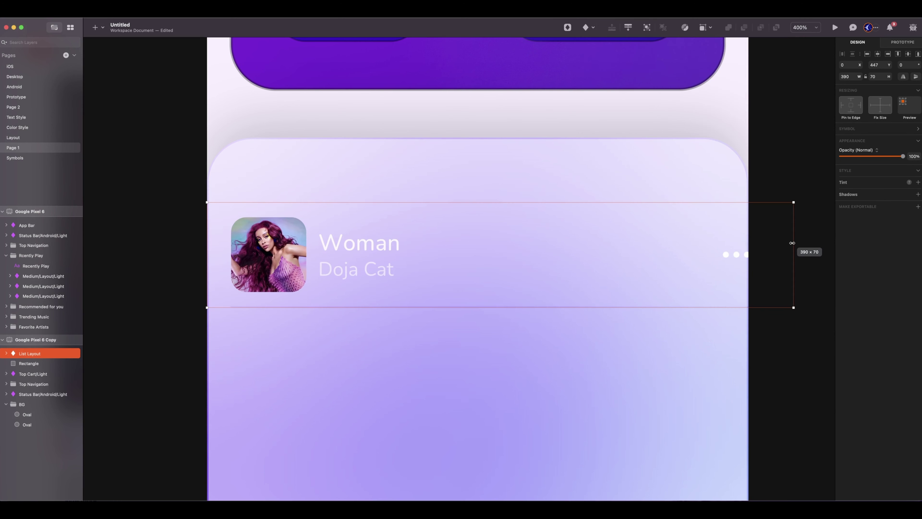
drag(792, 243, 747, 243)
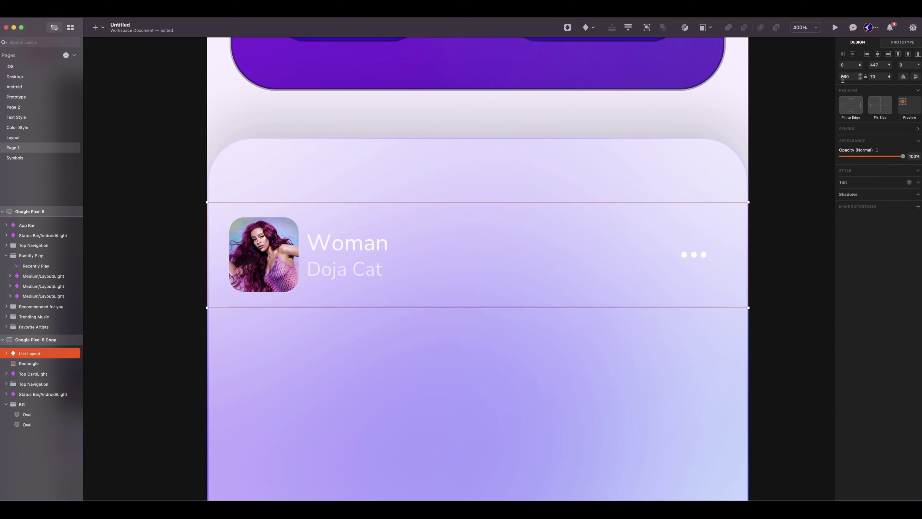
click(917, 182)
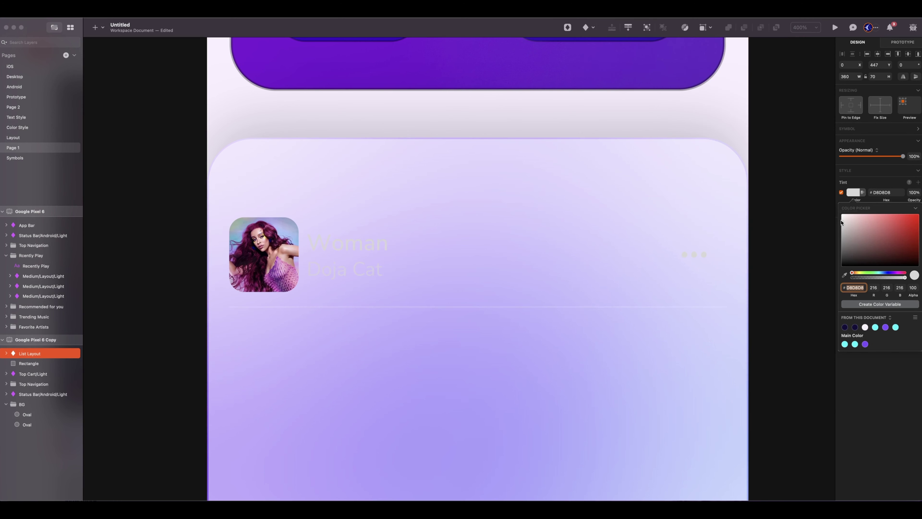
click(823, 283)
Step: Duplicate the List Layout row down the panel until there are five rows
key(super+minus)
drag(370, 242, 370, 317)
key(super+d)
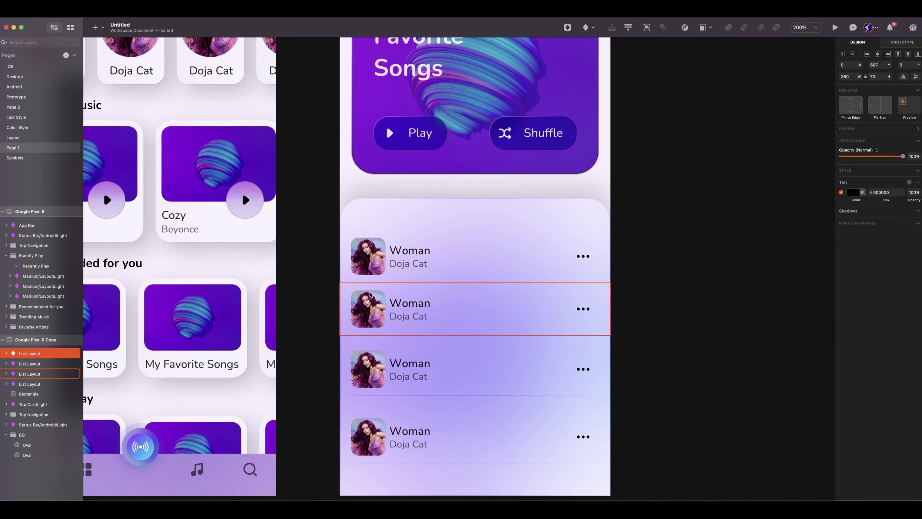
scroll(370, 294, down, 2)
key(super+d)
key(shift+Down)
key(shift+Down)
key(shift+Down)
key(shift+Down)
key(shift+Down)
key(shift+Down)
key(shift+Down)
key(shift+Down)
Step: Tidy the five List Layout rows into an even stack with a vertical spacing of 0
click(25, 413)
click(22, 394)
shift+click(21, 384)
shift+click(20, 374)
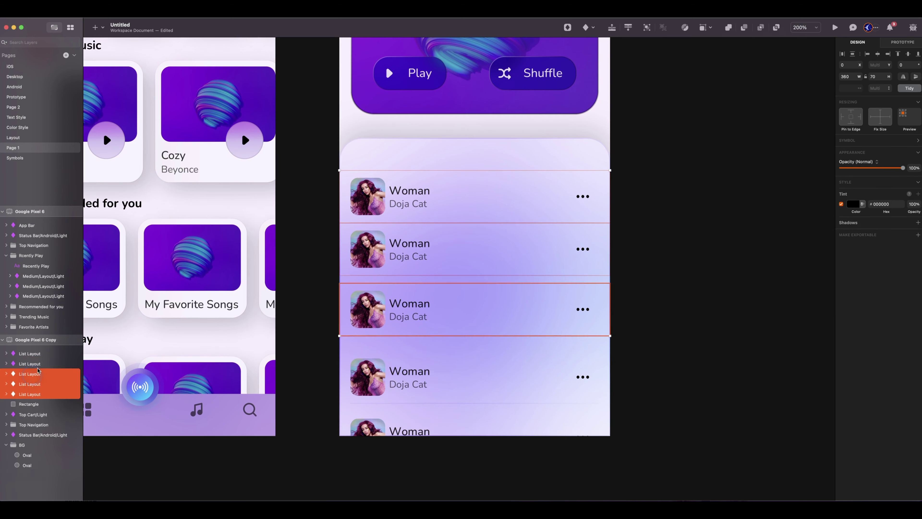
shift+click(19, 364)
shift+click(17, 352)
click(909, 89)
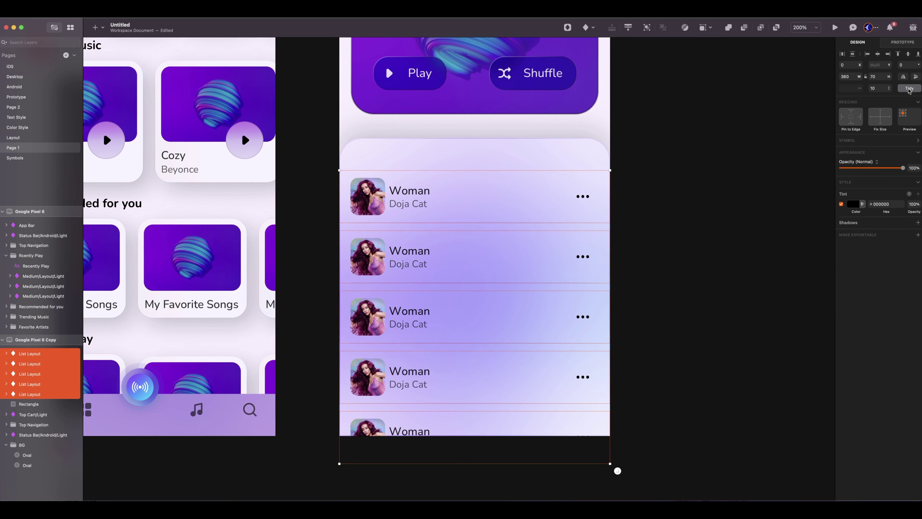
click(877, 88)
text(0)
key(Return)
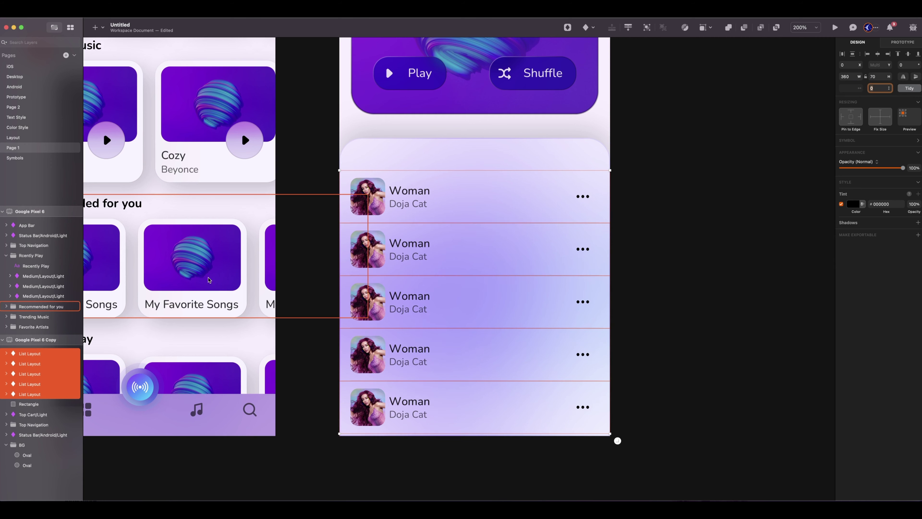
scroll(687, 256, up, 2)
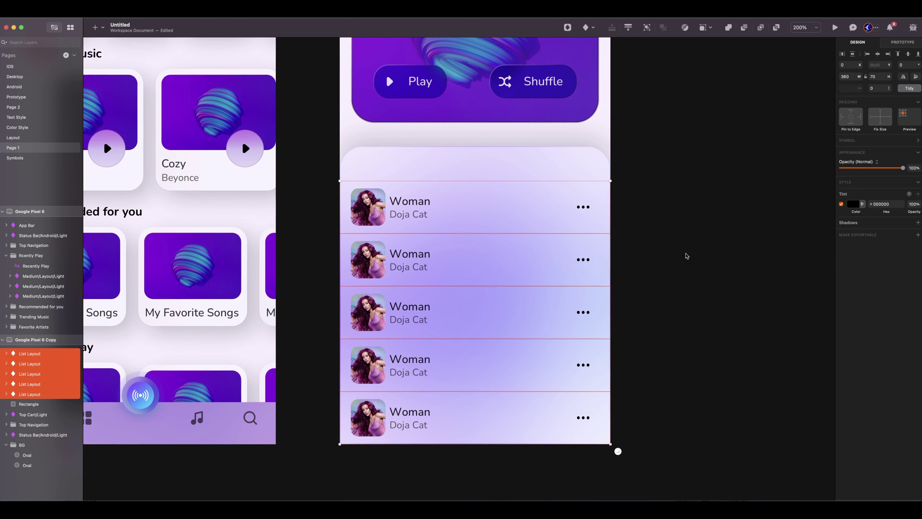
click(686, 256)
Step: Add a "Featuring" text heading above the first song row on the rounded panel and set it to auto width
scroll(685, 255, up, 2)
key(super+plus)
key(t)
drag(262, 169, 346, 188)
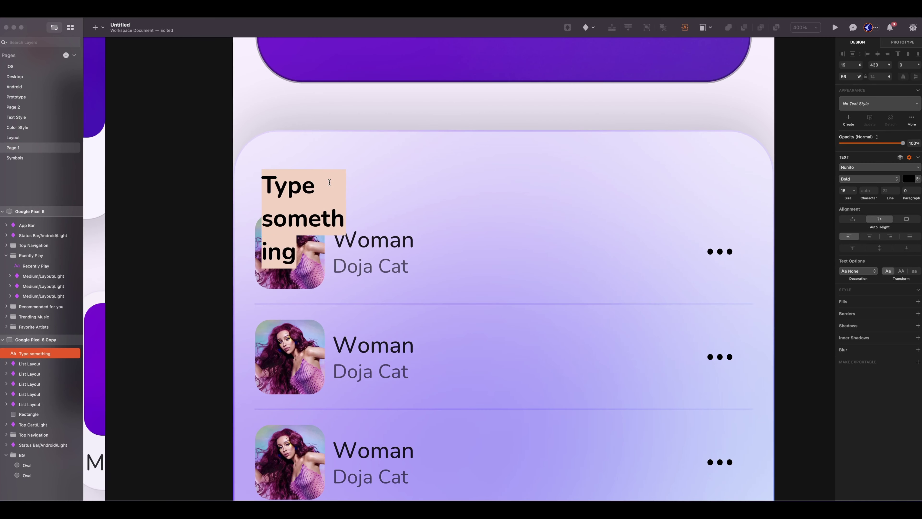
text(Featuring)
click(852, 219)
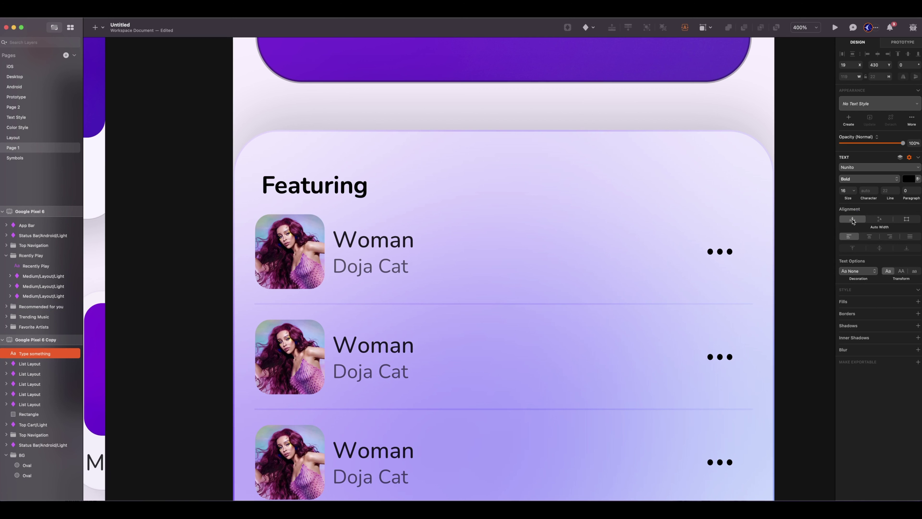
Step: Apply the Android/Light Subtitle text style to the Featuring heading and move it up slightly
click(879, 104)
text(Android/Light)
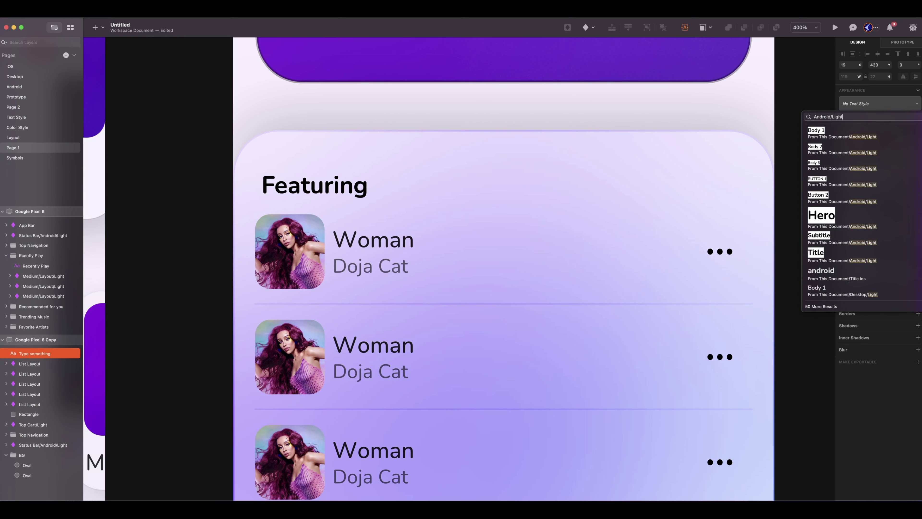
click(823, 236)
drag(286, 184, 286, 175)
Step: Space the Featuring heading and the five List Layout rows 8 px apart vertically and nudge them down 1 px
shift+click(13, 384)
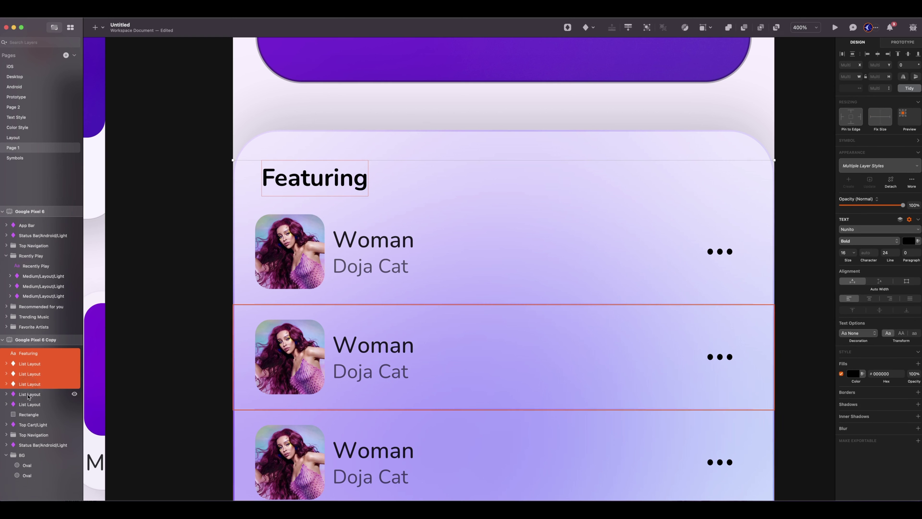
shift+click(13, 404)
click(876, 88)
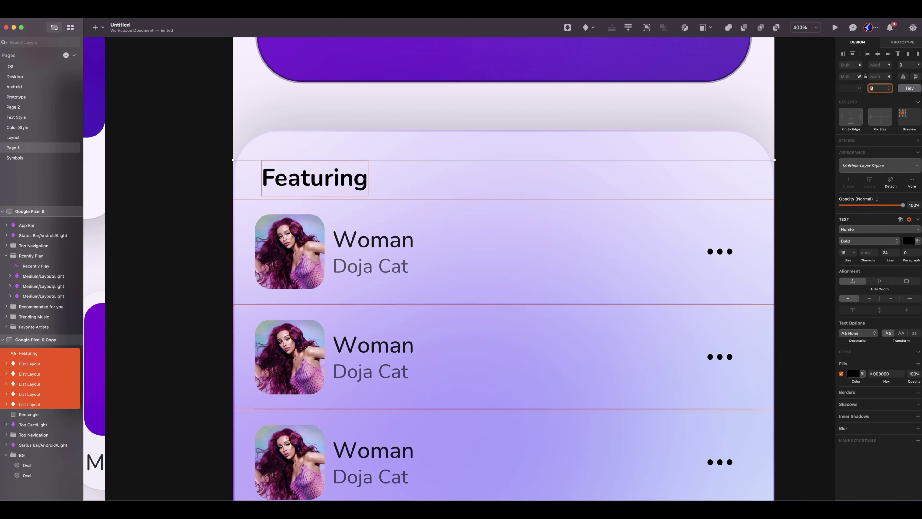
key(Return)
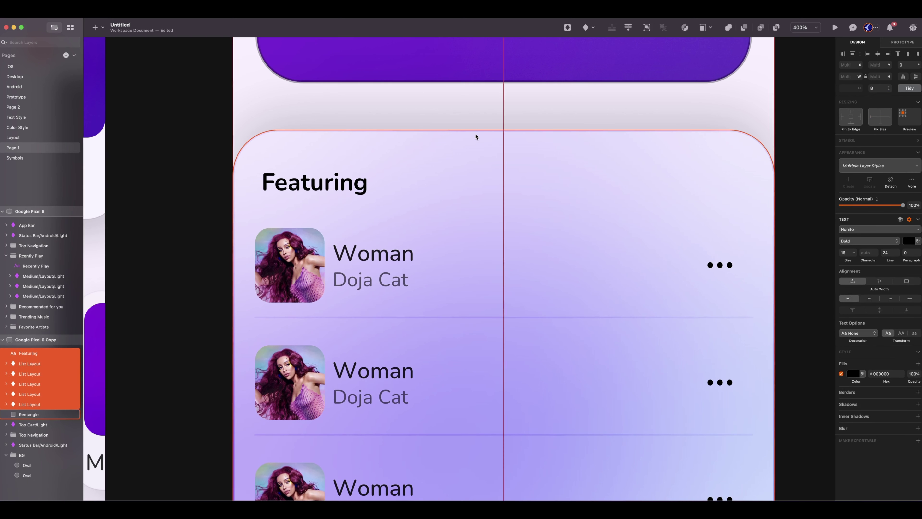
key(Down)
Step: Nudge the Featuring heading 3 px to the left on its own
click(197, 184)
click(274, 185)
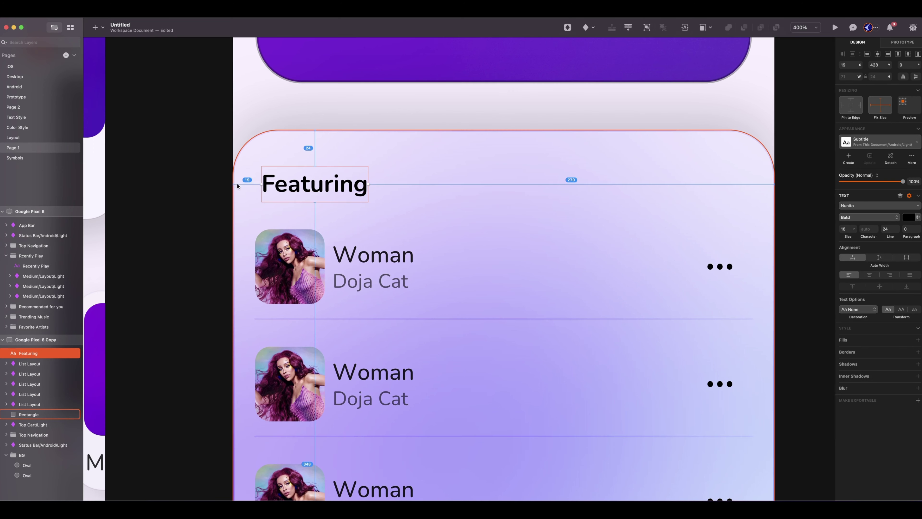
key(Left)
key(Left)
key(Left)
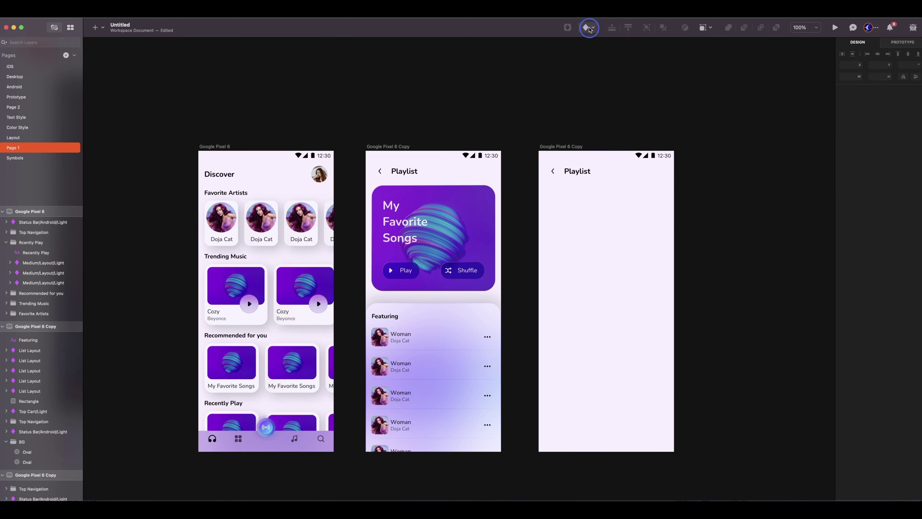
Step: Insert the document's Bottom App Bar symbol along the bottom edge of the second screen, over the song list
click(588, 27)
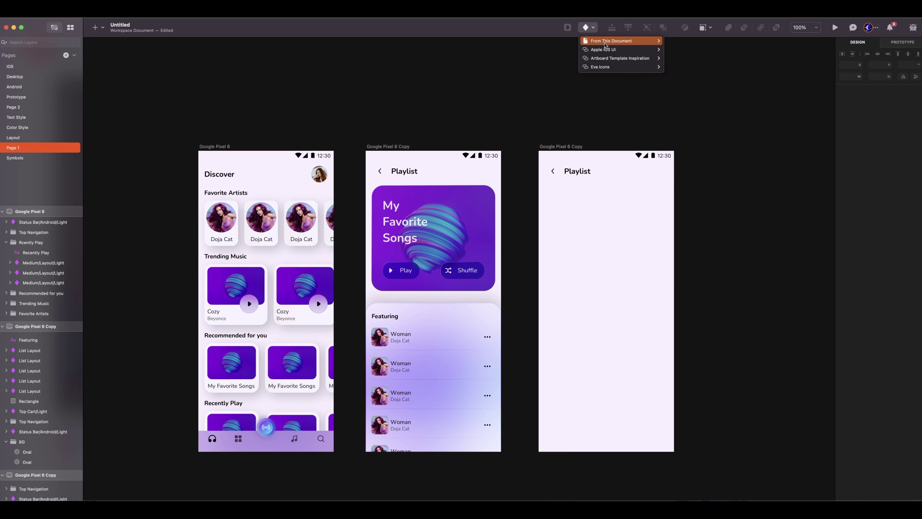
mouse_move(621, 45)
click(713, 68)
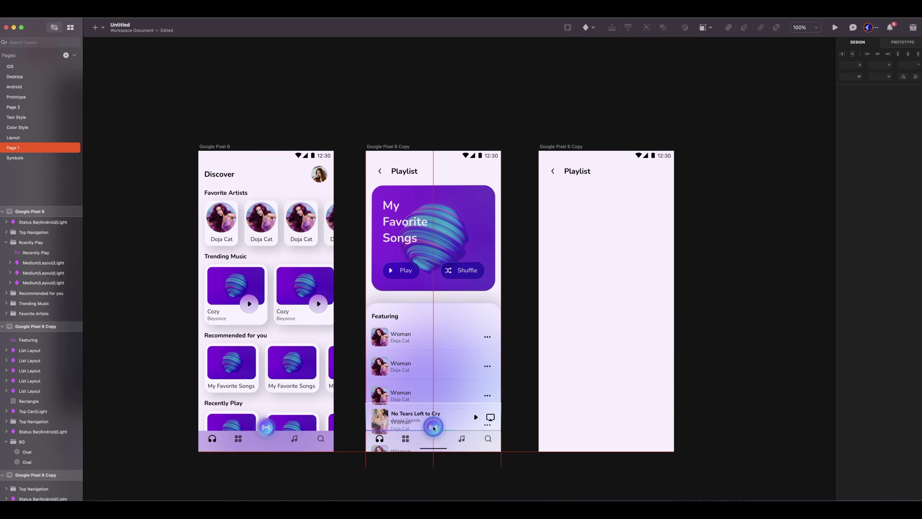
click(433, 427)
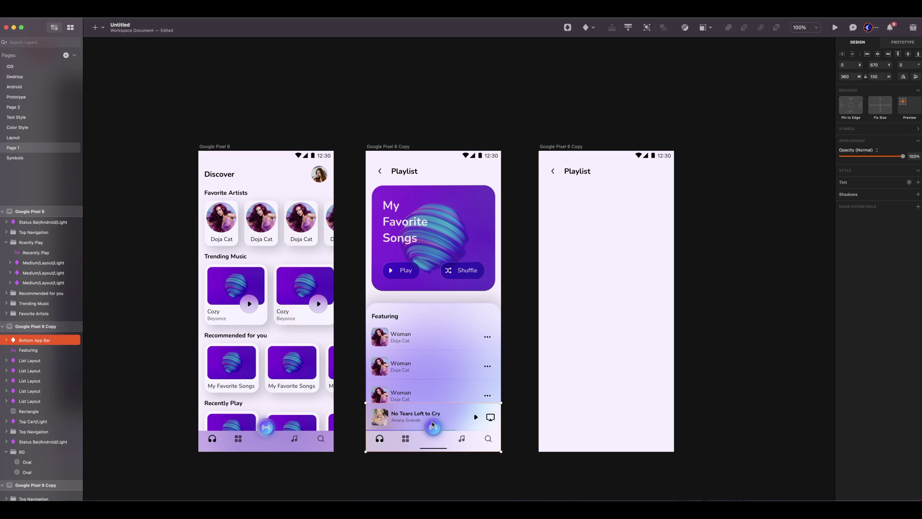
Step: Insert the Avatar Light symbol under the header of the third screen and center it horizontally
click(588, 28)
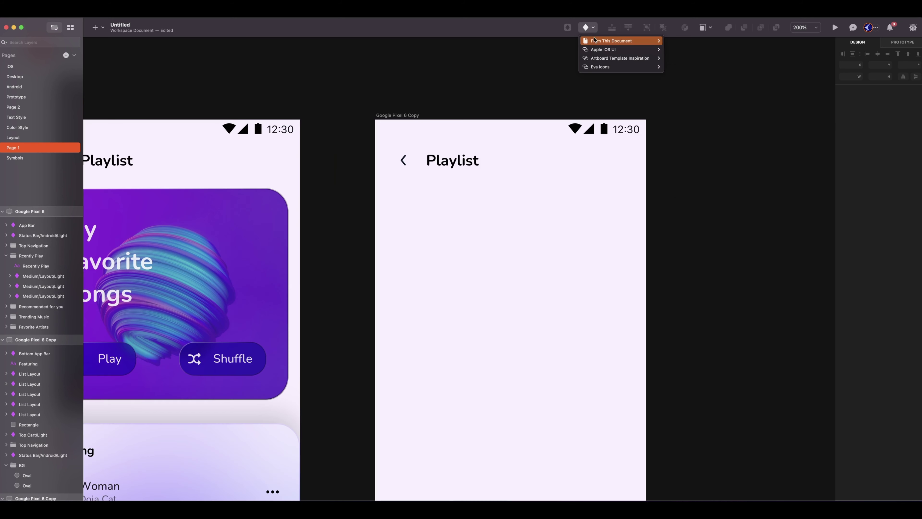
mouse_move(595, 41)
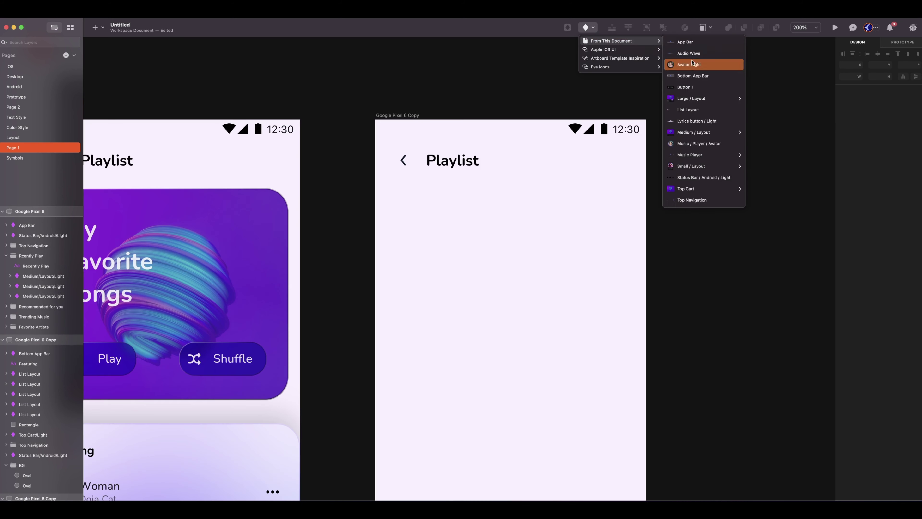
click(695, 64)
click(504, 325)
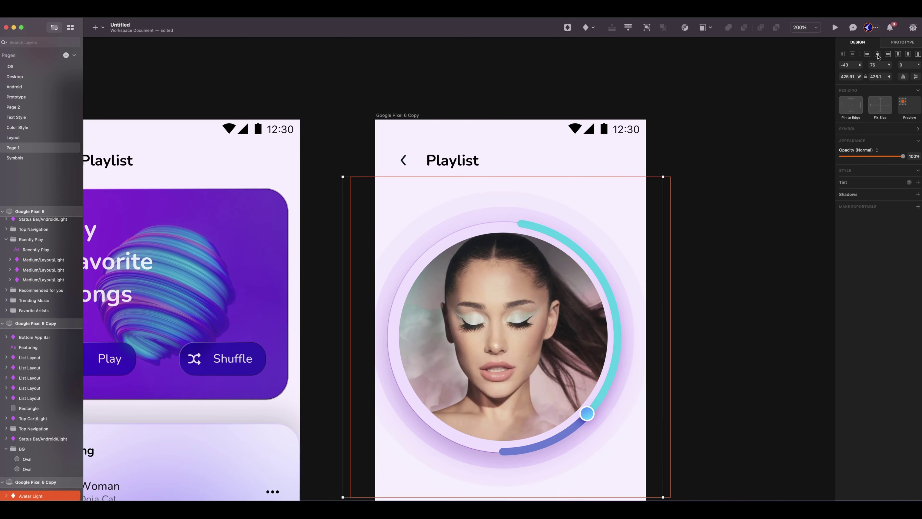
click(878, 54)
Step: Insert the light Music Player symbol so its play button overlaps the avatar ring's bottom, centered on the third screen
scroll(508, 254, down, 4)
click(586, 27)
mouse_move(617, 41)
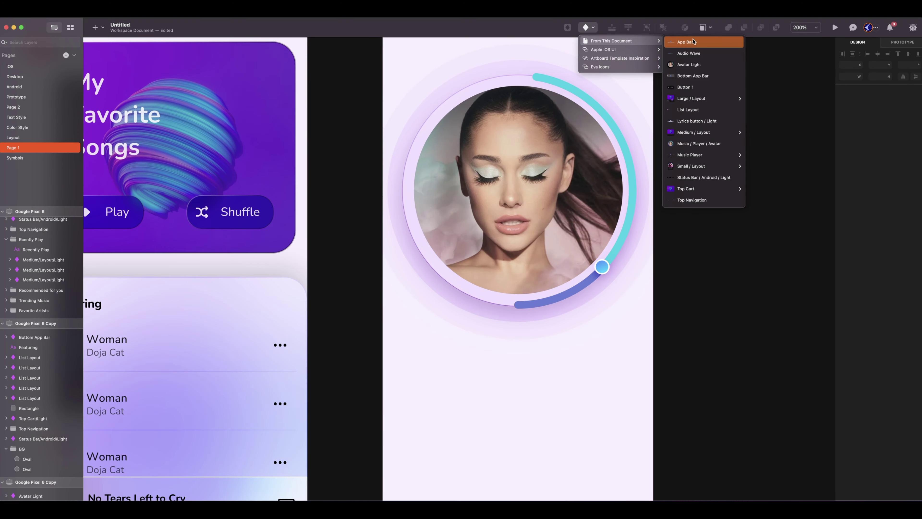
mouse_move(704, 155)
click(761, 166)
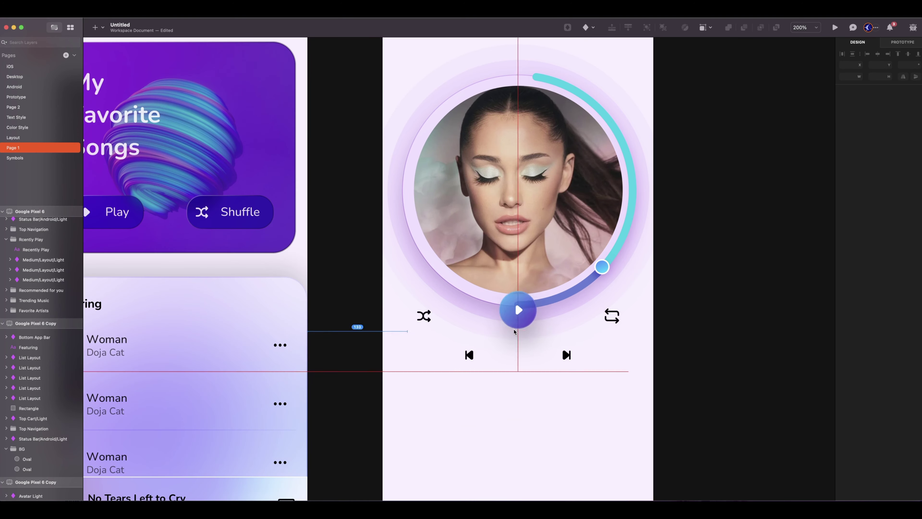
click(514, 330)
scroll(514, 329, left, 1)
scroll(514, 330, left, 5)
drag(602, 307, 606, 306)
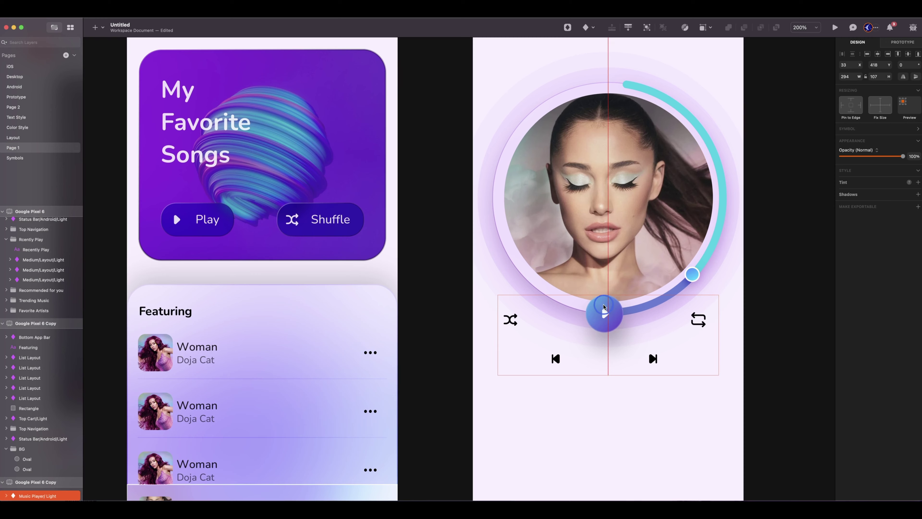
Step: Insert the light Audio Wave symbol on the third screen and place it below the player controls at y 605
scroll(605, 306, down, 3)
scroll(606, 306, right, 3)
click(586, 27)
mouse_move(617, 40)
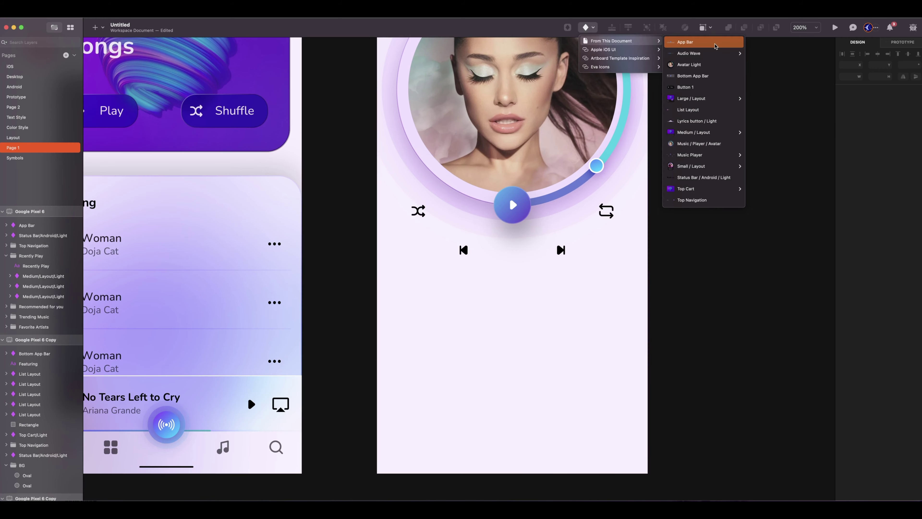
mouse_move(711, 53)
click(753, 69)
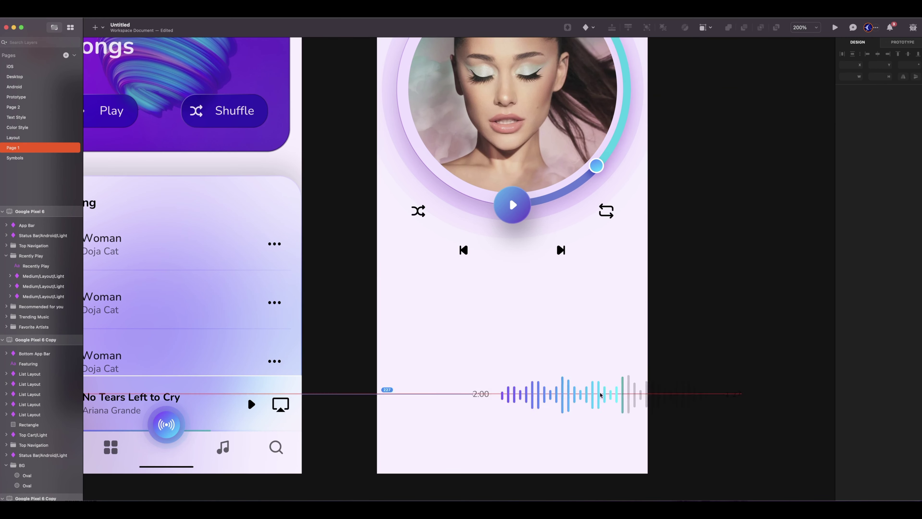
drag(527, 392, 527, 344)
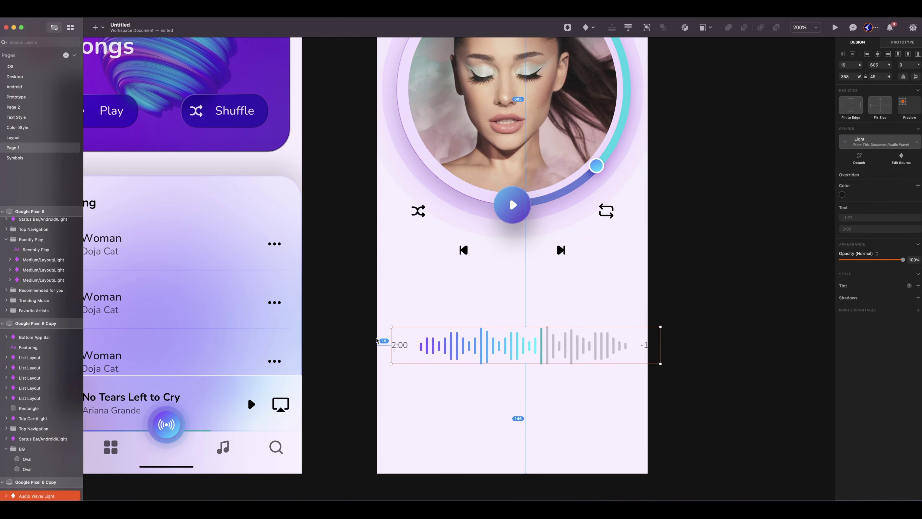
Step: Shift the audio wave to x 16 and narrow it to 328 px so both side margins match
key(Left)
key(Left)
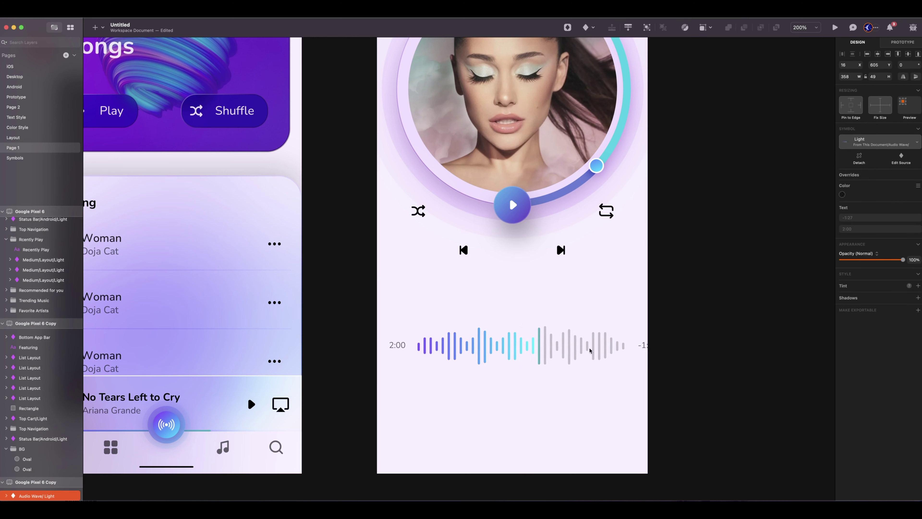
drag(658, 347, 636, 346)
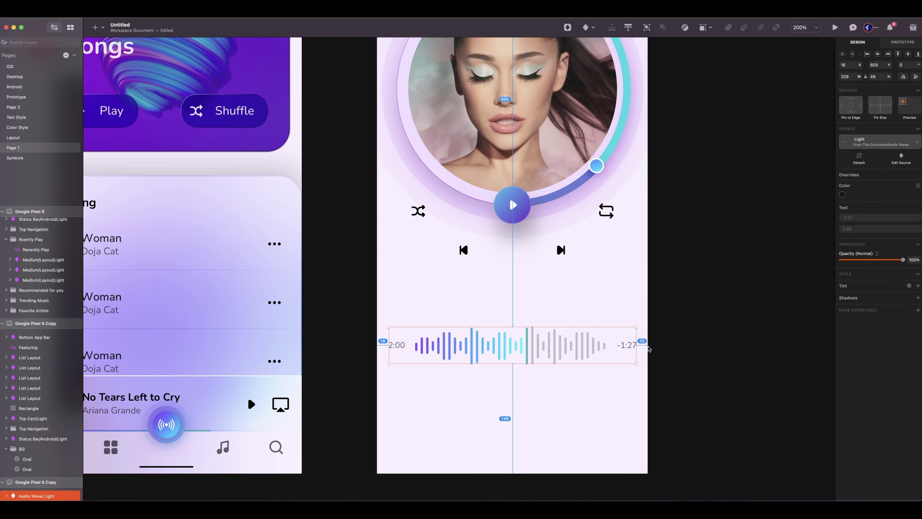
Step: Insert the Lyrics button / Light symbol at the bottom edge of the third screen and center it horizontally
click(586, 27)
mouse_move(617, 41)
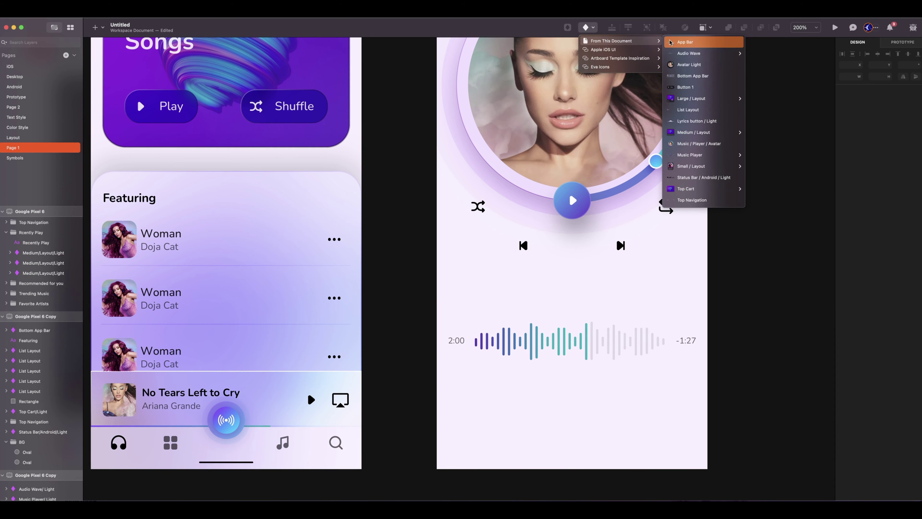
click(696, 121)
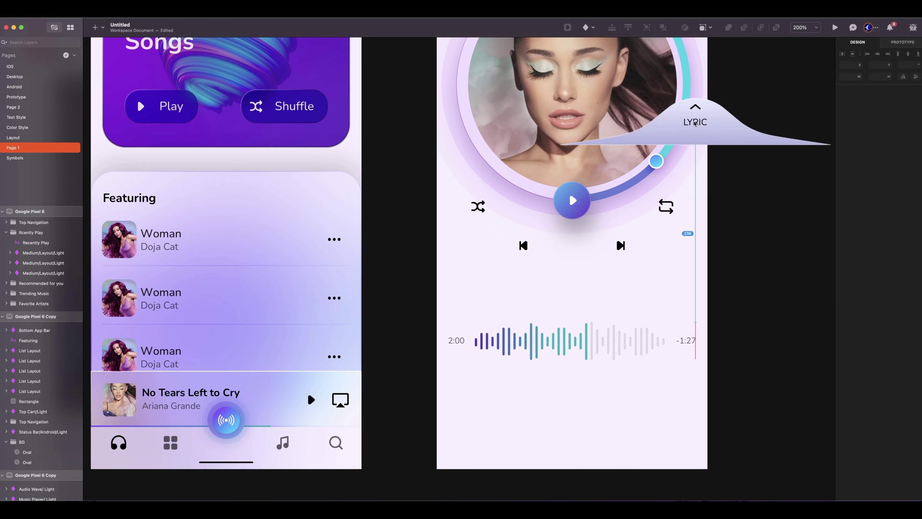
click(571, 445)
key(shift+Down)
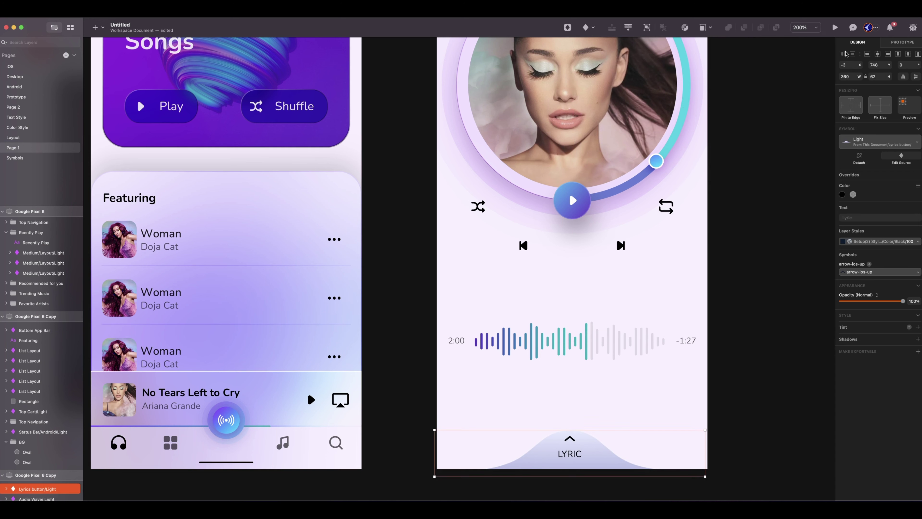
click(877, 54)
Step: Add the song title "No Tears Left to Cry" above the audio wave with auto width and the Android/Light Body 1 style
key(t)
click(572, 301)
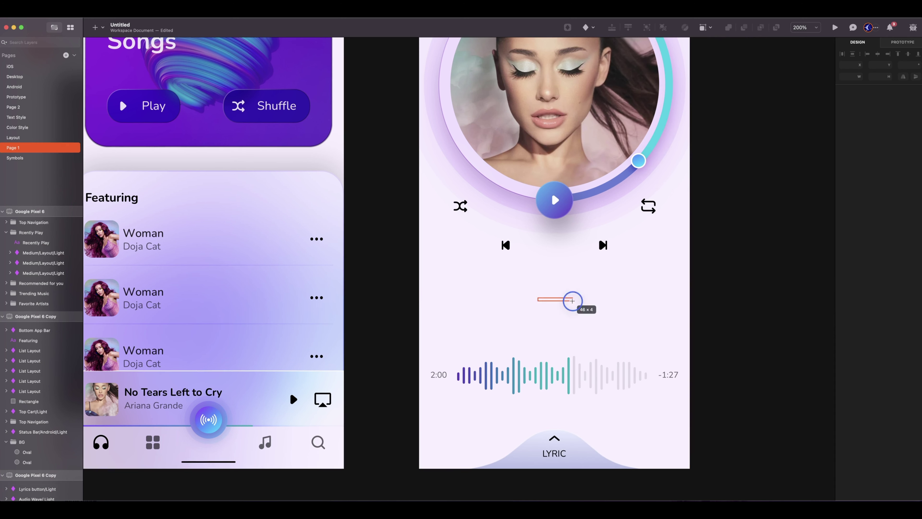
text(No Tears)
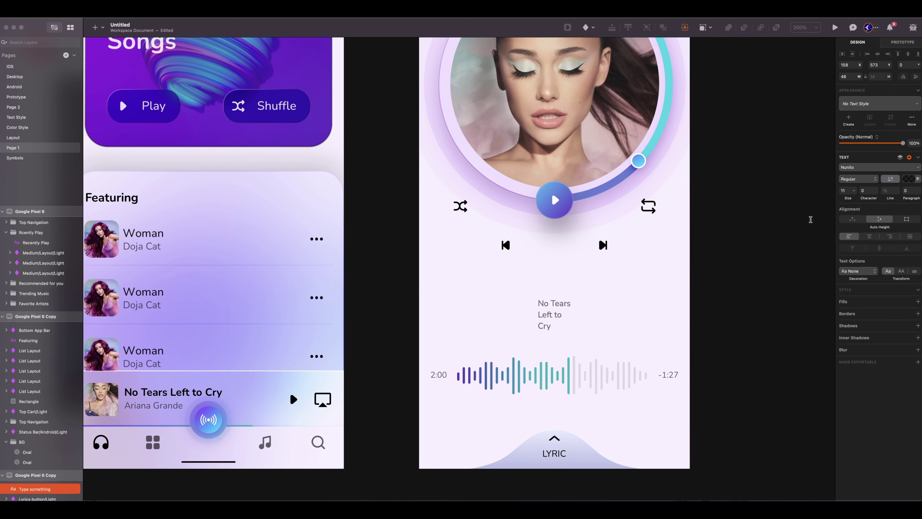
click(852, 219)
click(853, 107)
click(851, 129)
click(827, 134)
click(556, 323)
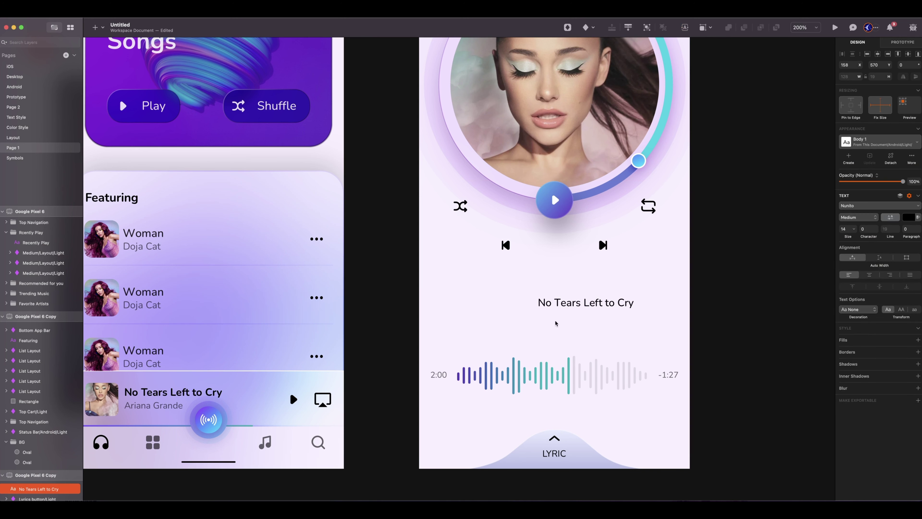
Step: Center the song title, duplicate it just below, and change the copy's text to "Ariana Grande"
drag(570, 304, 537, 314)
double_click(537, 314)
text(Ari)
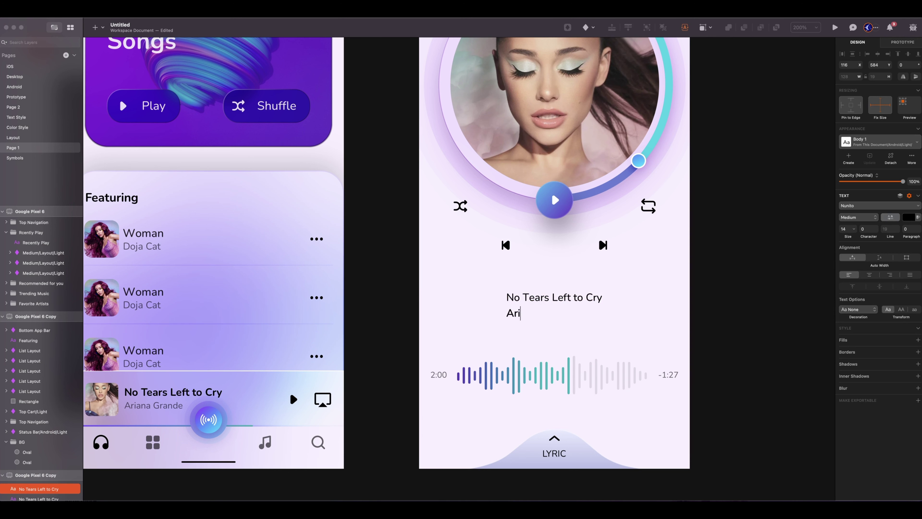
text(ana Grande)
key(Escape)
Step: Apply a smaller Android/Light body text style to the artist line and center it beneath the song title
click(880, 142)
click(875, 197)
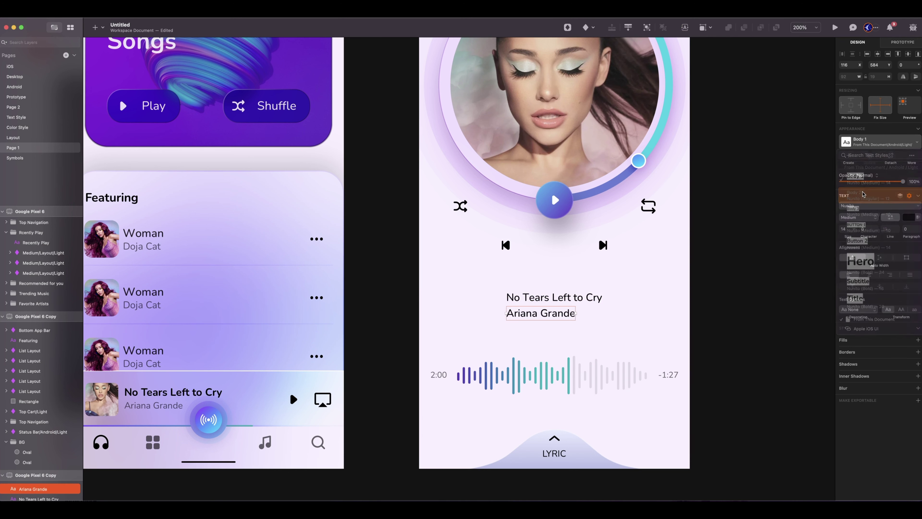
drag(543, 315, 561, 315)
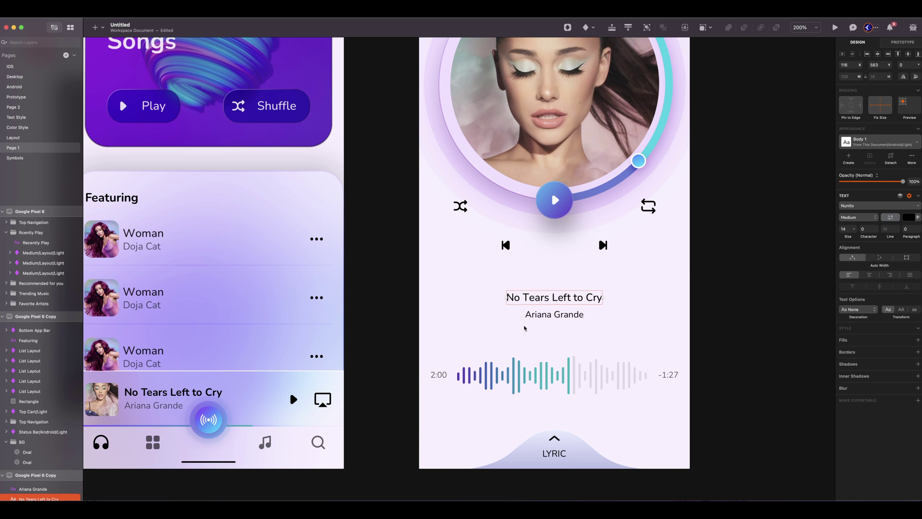
Step: Set the vertical spacing between the song title and artist line to 0 and nudge both up 6 px
shift+click(537, 297)
click(877, 88)
text(0)
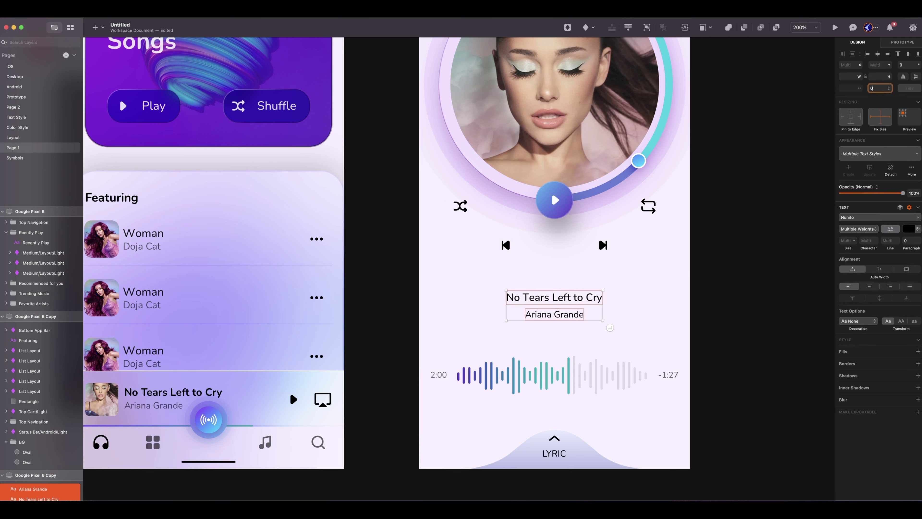
key(Return)
key(alt+Up)
key(alt+Up)
key(alt+Up)
key(alt+Up)
key(alt+Up)
key(alt+Up)
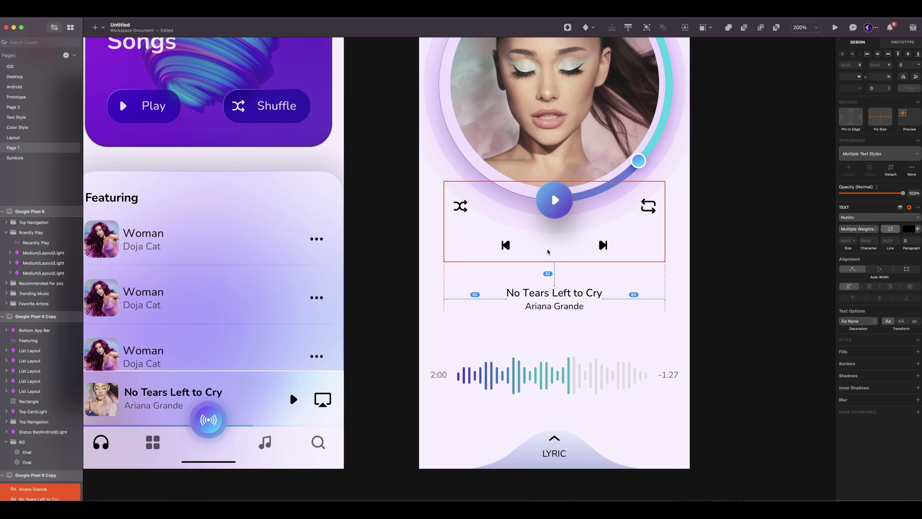
Step: Move the audio wave up 6 px to y 645 and clear the selection
click(560, 374)
key(Up)
key(Up)
key(Up)
key(Up)
key(Up)
key(Up)
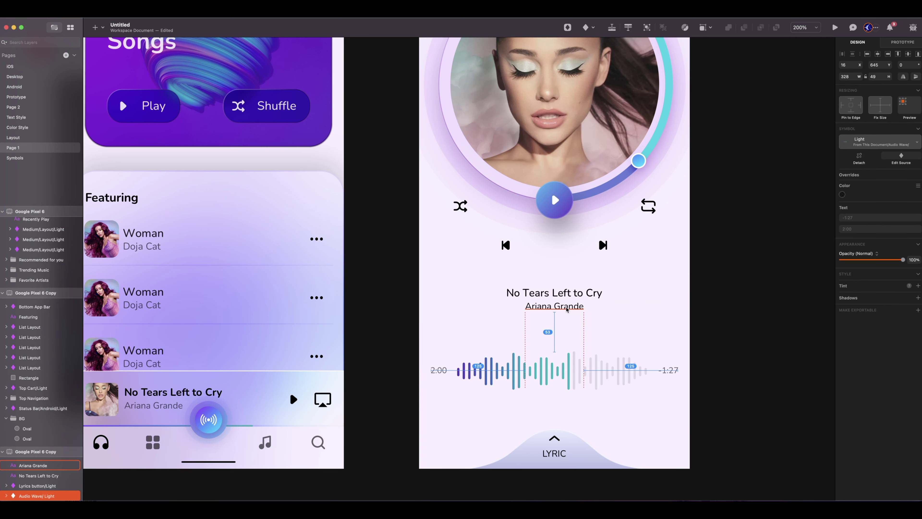
click(745, 378)
key(super+0)
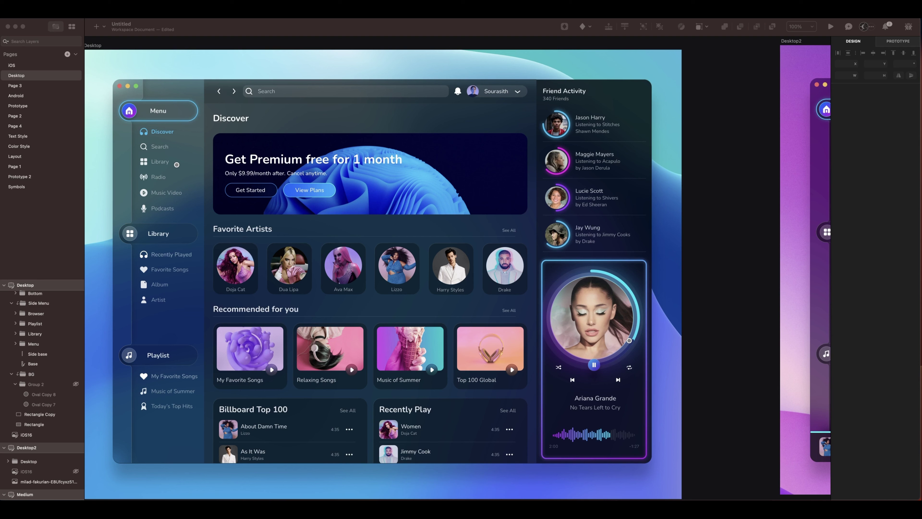
scroll(170, 190, left, 1)
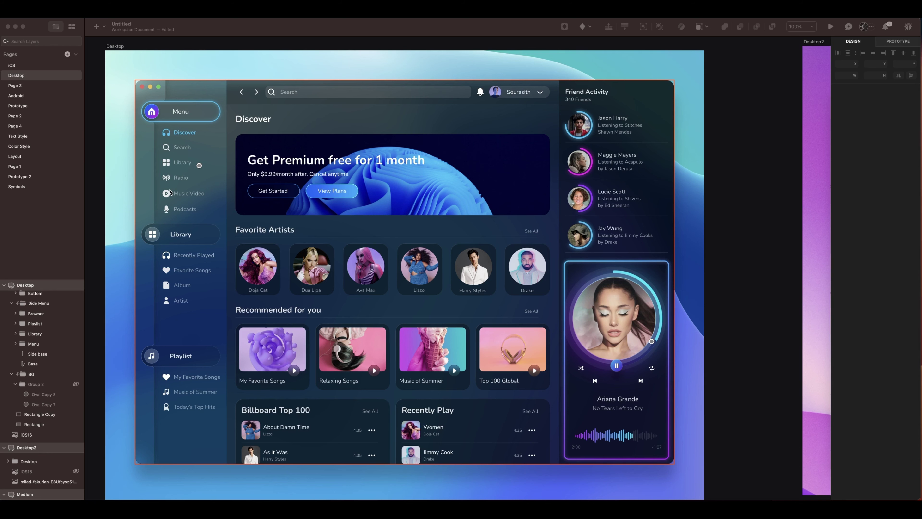
click(720, 215)
key(c)
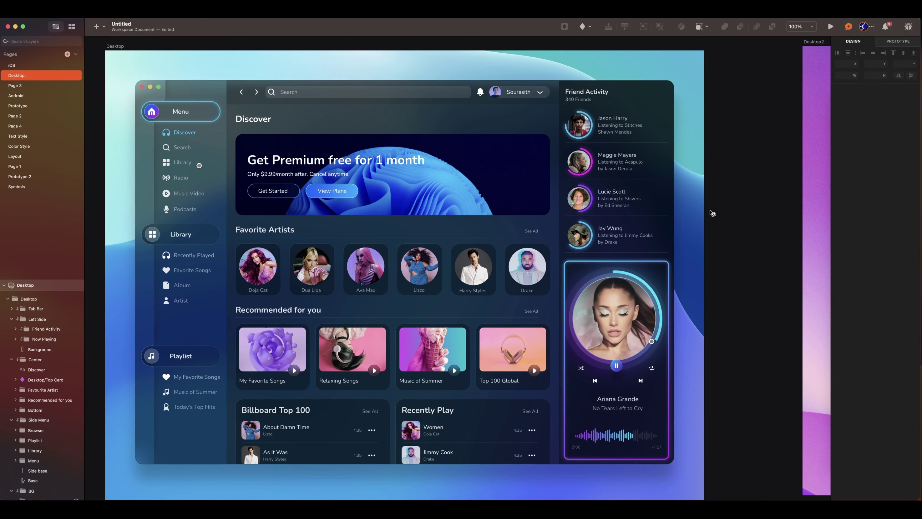
click(655, 225)
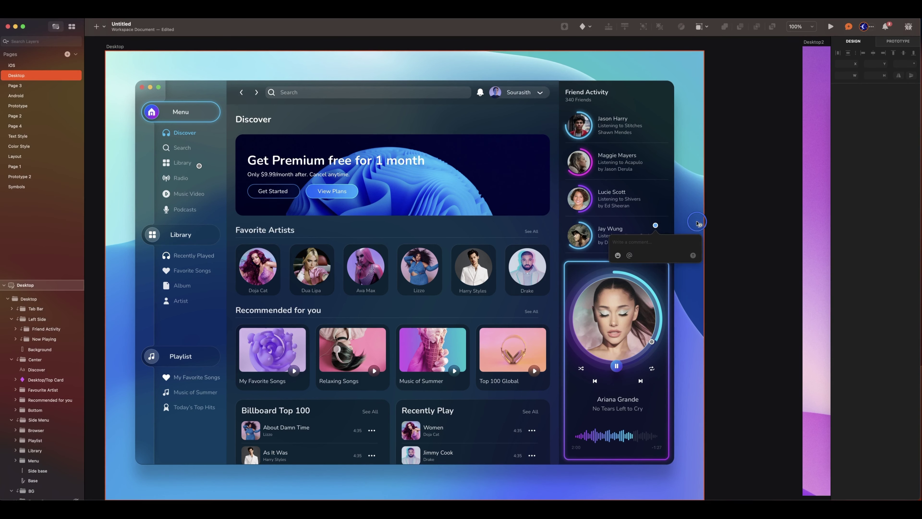
key(Escape)
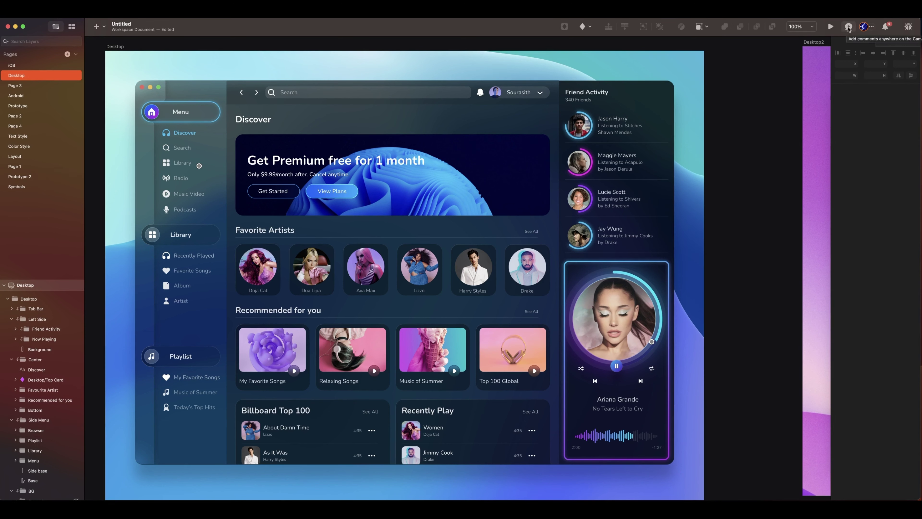
Step: Post the comment "Beautiful layouts" with a smiling emoji at the Spending card of the Statistics - Dark artboard
click(847, 27)
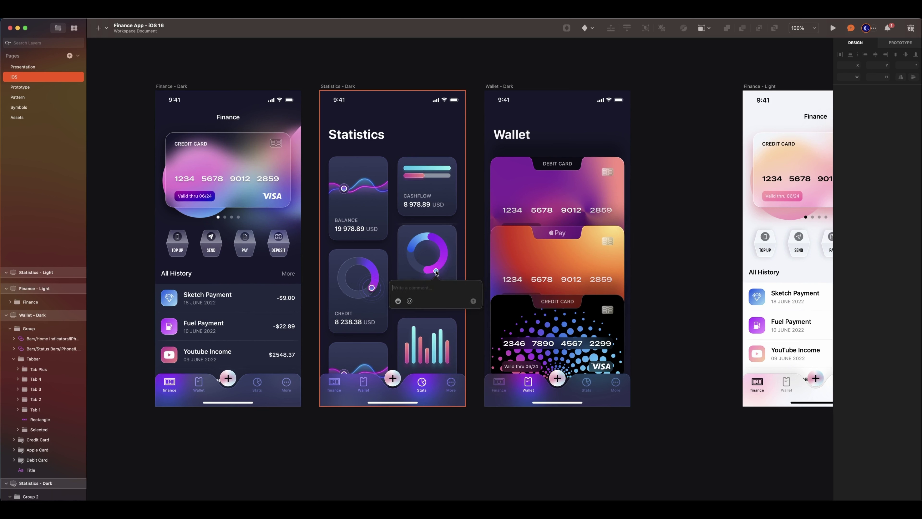
text(Beautiful layouts)
click(398, 300)
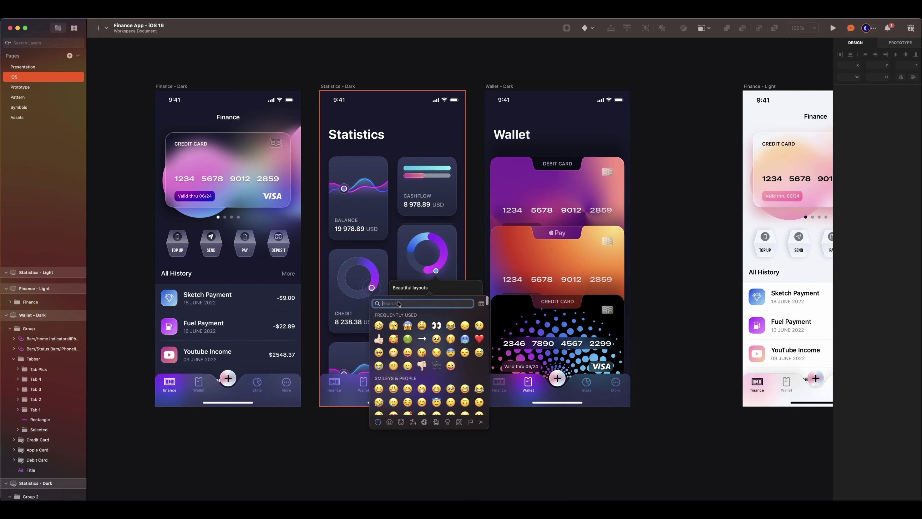
click(394, 340)
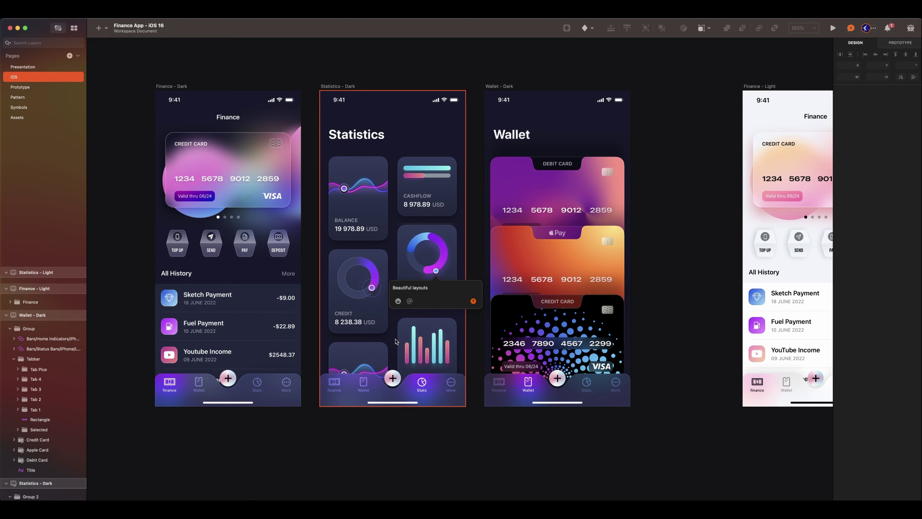
click(409, 301)
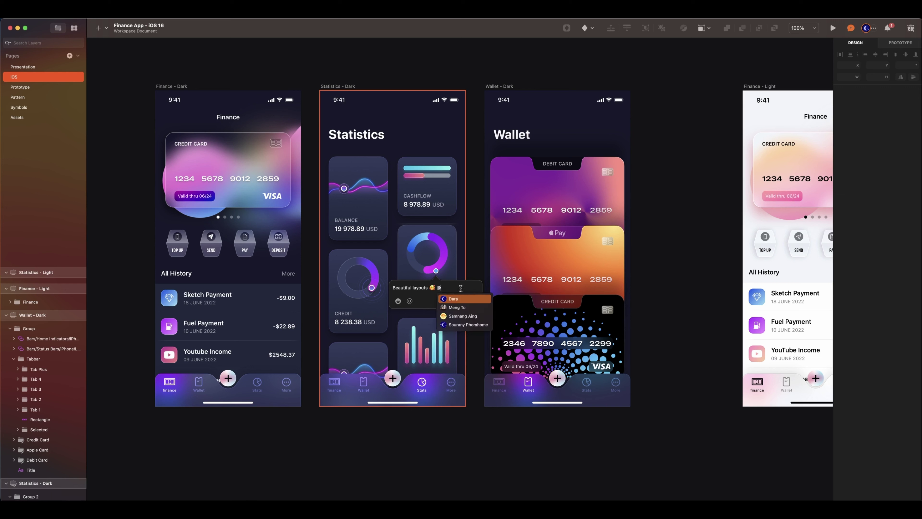
key(BackSpace)
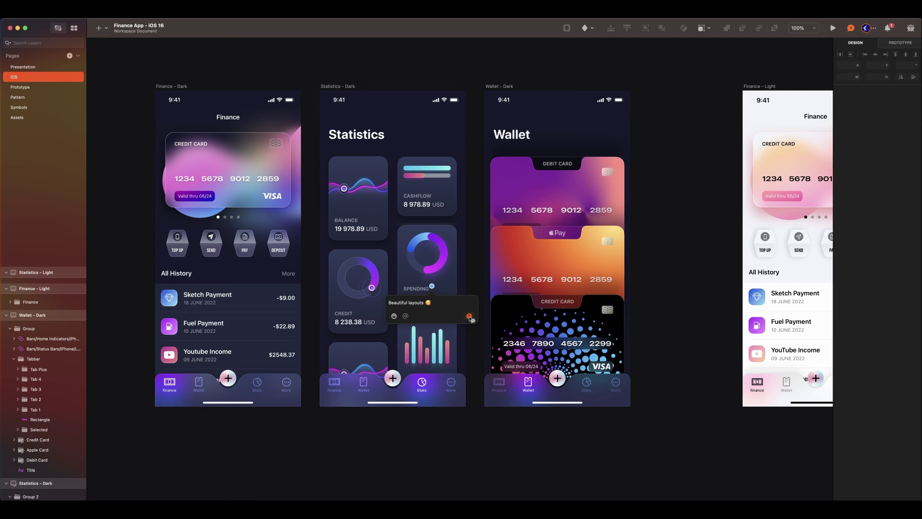
click(469, 317)
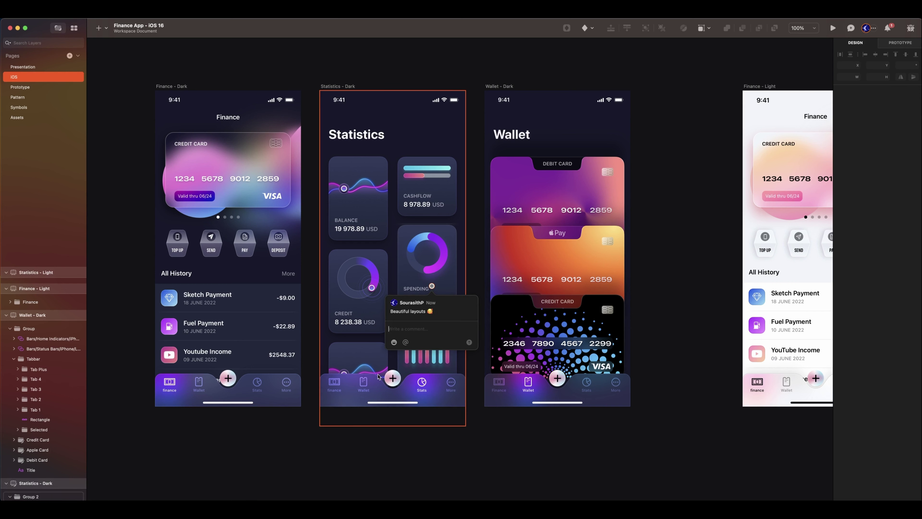
Step: Switch to the document in the Sketch web app and open the options of the comment "I like the desktop version"
key(super+Tab)
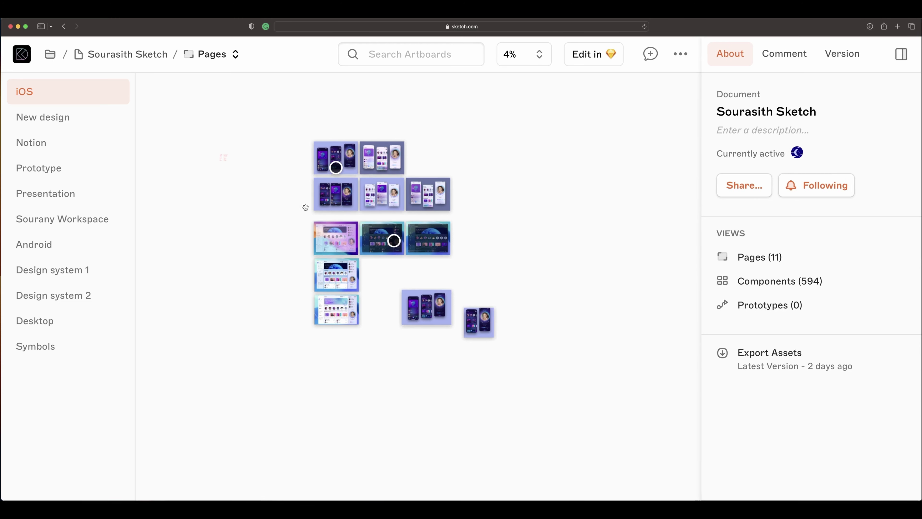
click(334, 169)
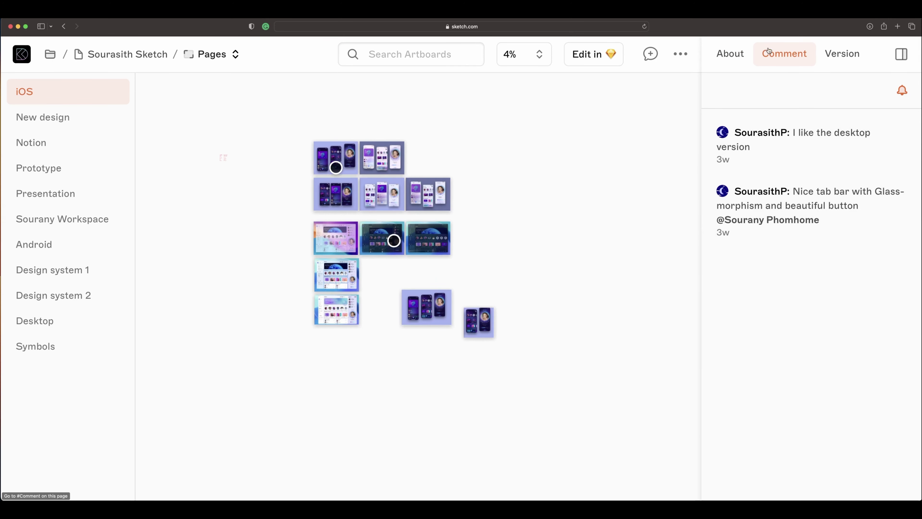
click(901, 133)
click(901, 133)
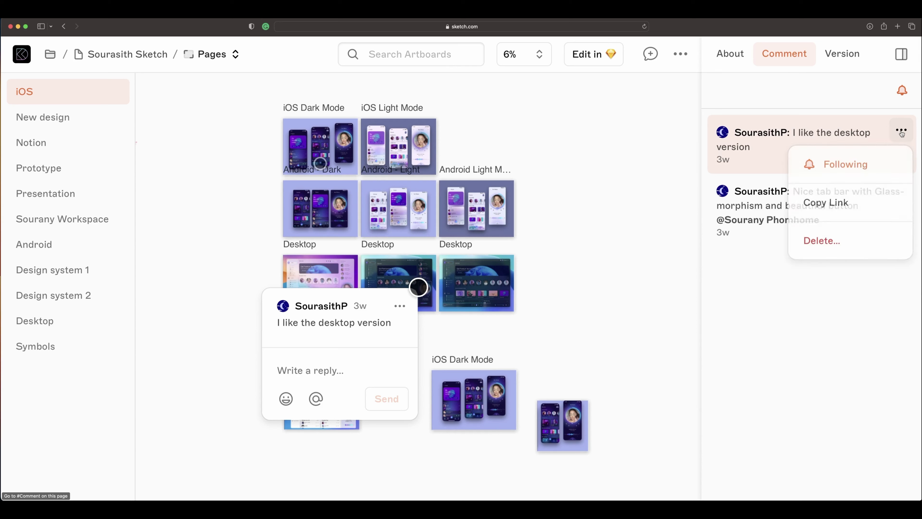
Step: Turn following off and on again for the desktop version comment, and copy the comment's link
click(868, 170)
click(901, 130)
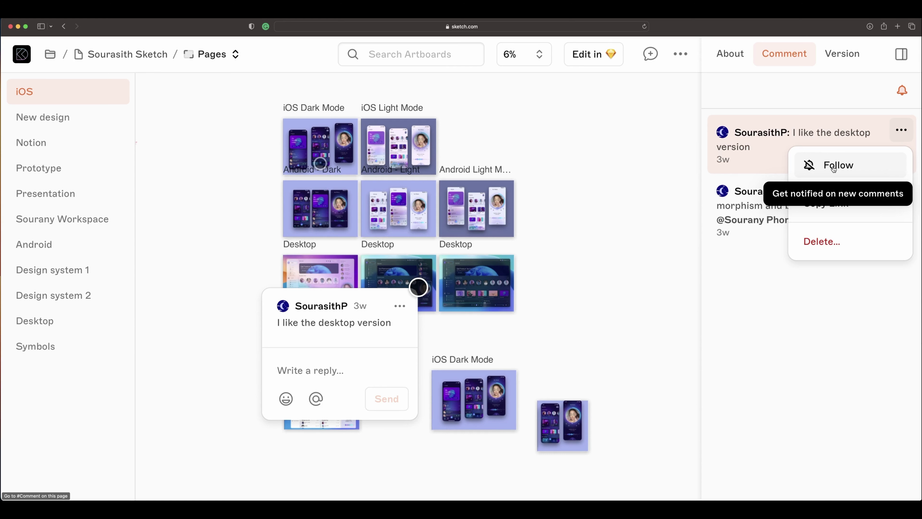
click(838, 170)
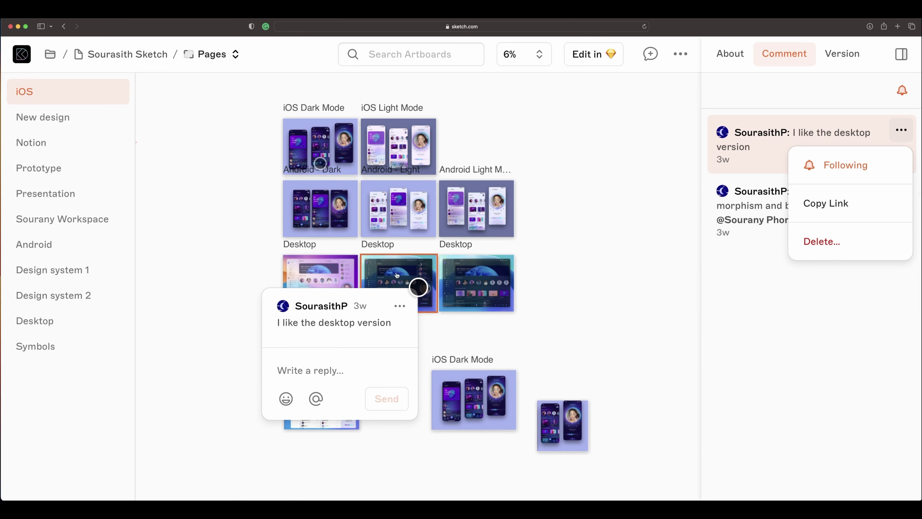
click(834, 204)
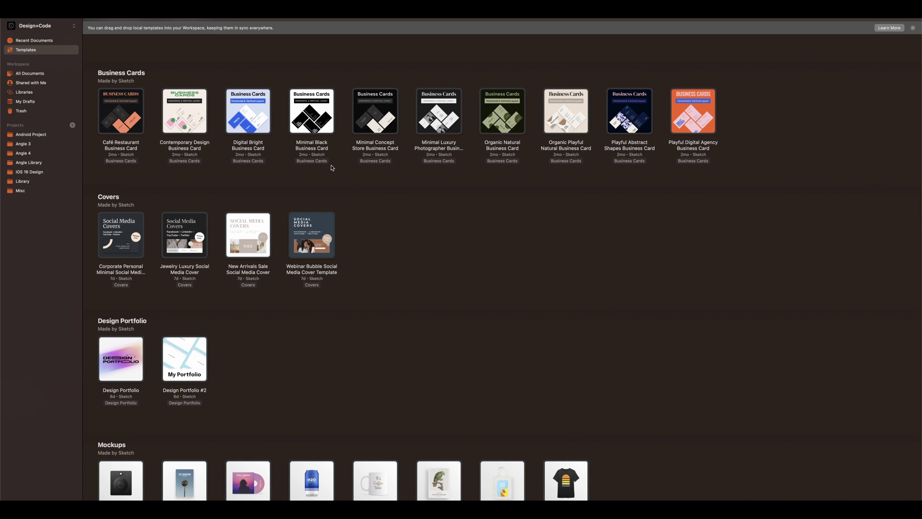
Step: Browse the Sketch-made templates in the workspace window
scroll(127, 265, down, 6)
click(127, 264)
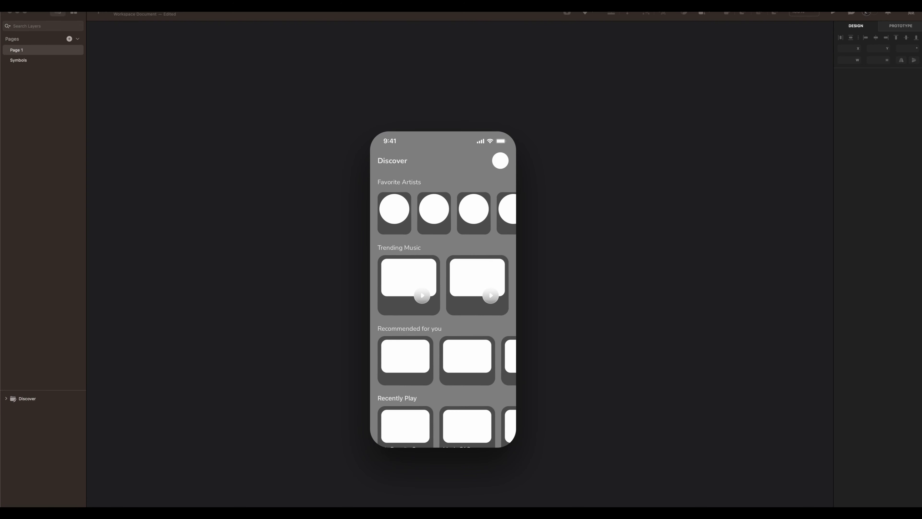
Step: Set the wireframe document as a Template in its document settings and return to the workspace's document lists
click(59, 1)
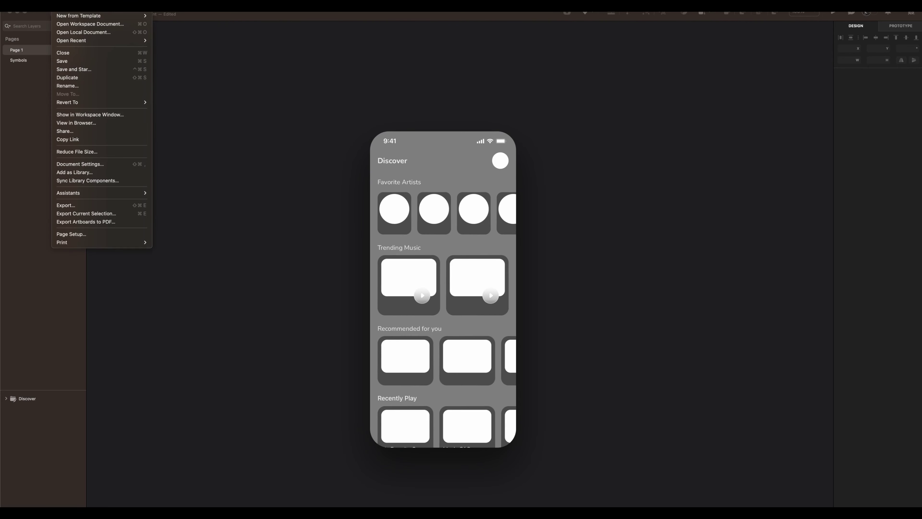
click(102, 164)
click(103, 165)
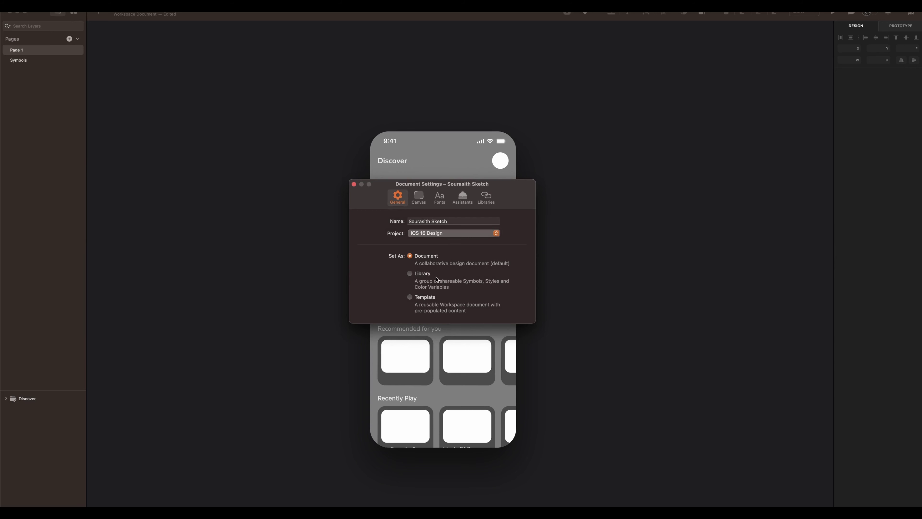
click(409, 297)
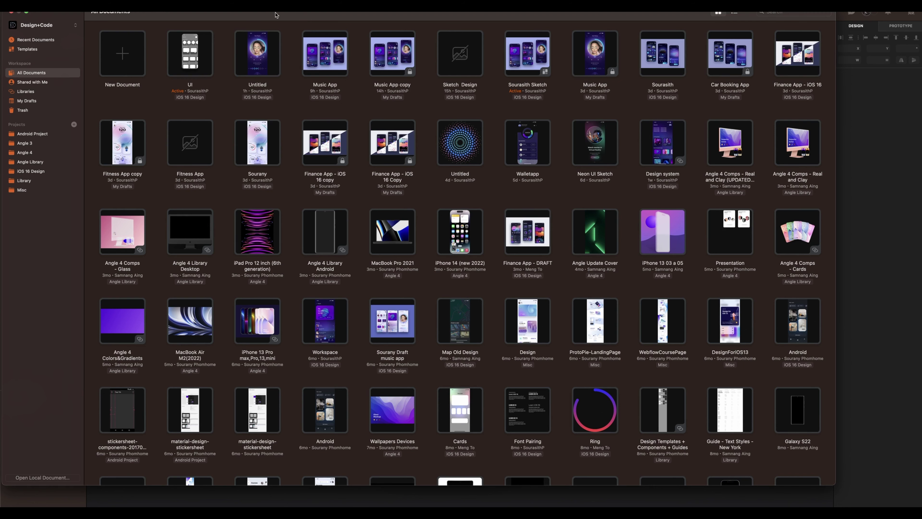
click(33, 53)
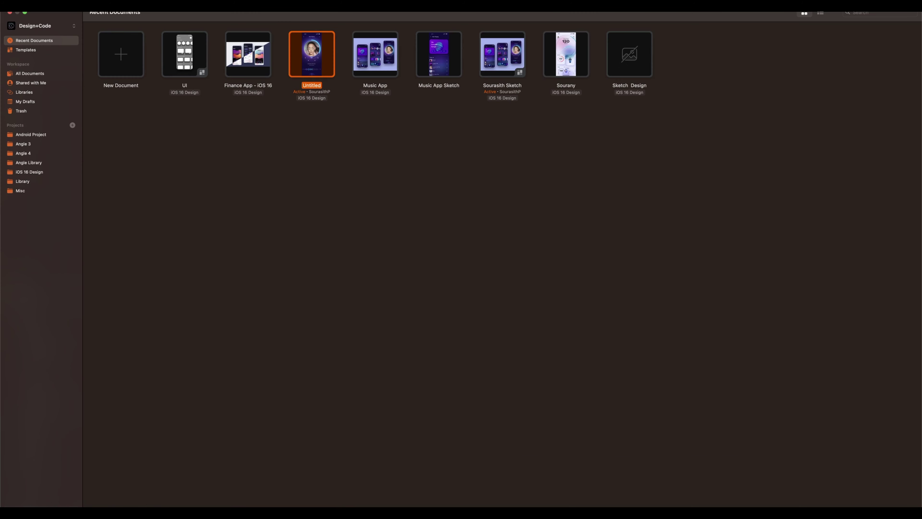
Step: Find the local Figma file "Neon UI Sketch.fig" on the Desktop by searching for "neon" and open it
click(60, 1)
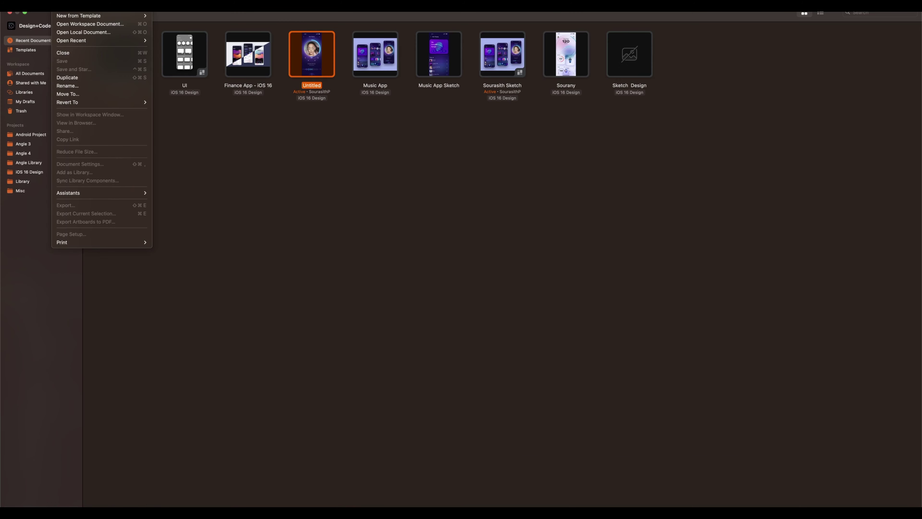
click(111, 32)
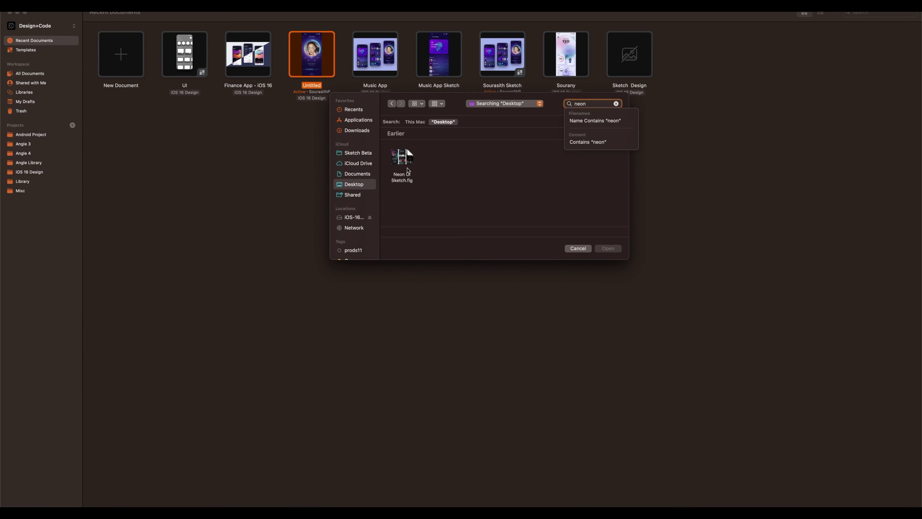
double_click(407, 170)
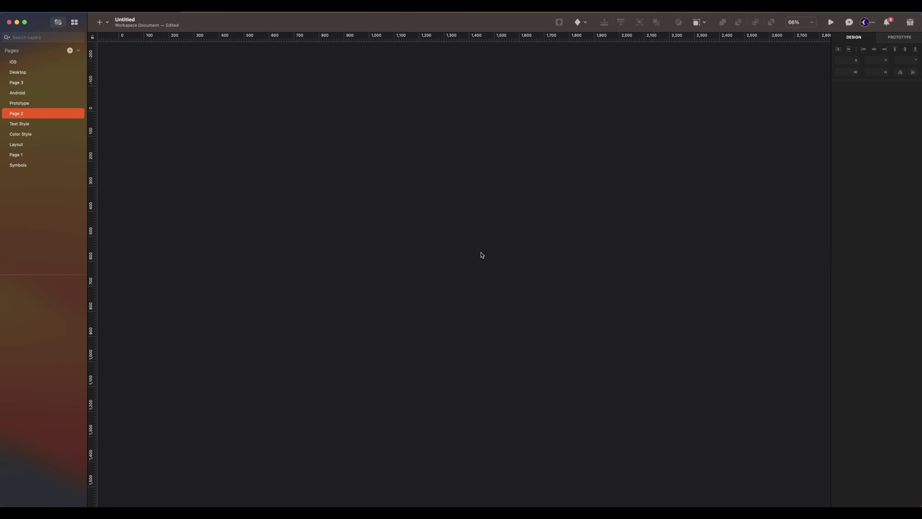
Step: Insert a Medium 1440 × 1080 web desktop artboard on Page 2 and set its background to the dark purple color variable #26224D
key(a)
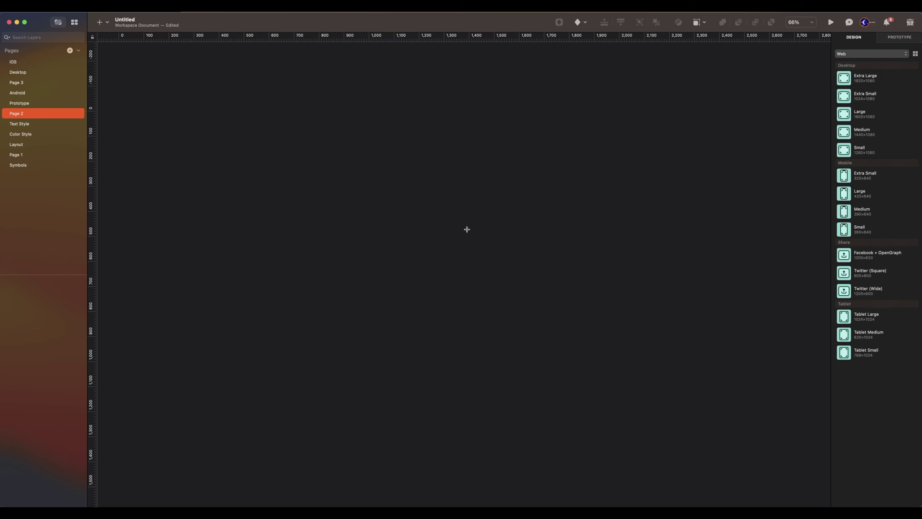
click(863, 135)
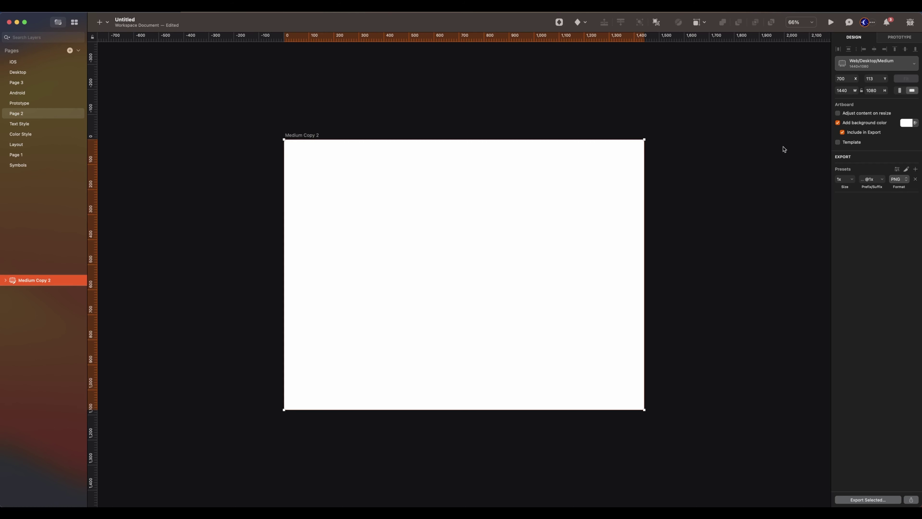
click(908, 122)
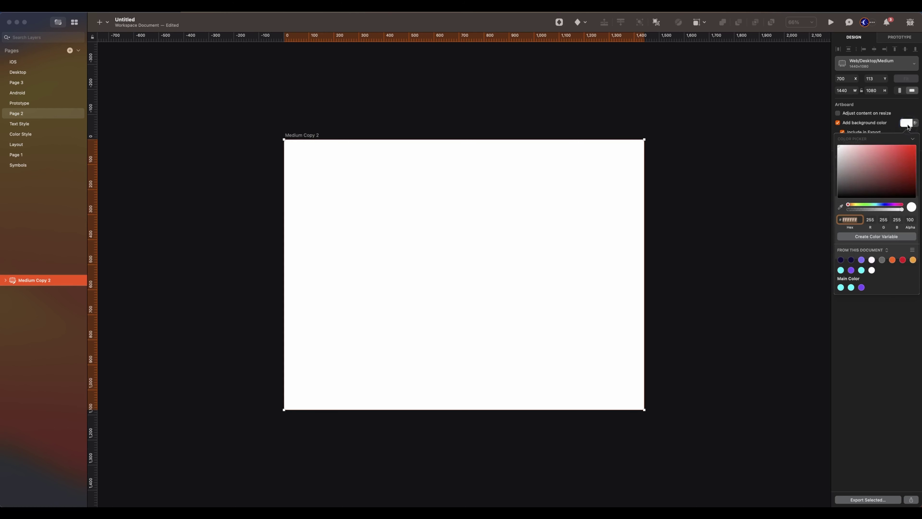
click(871, 260)
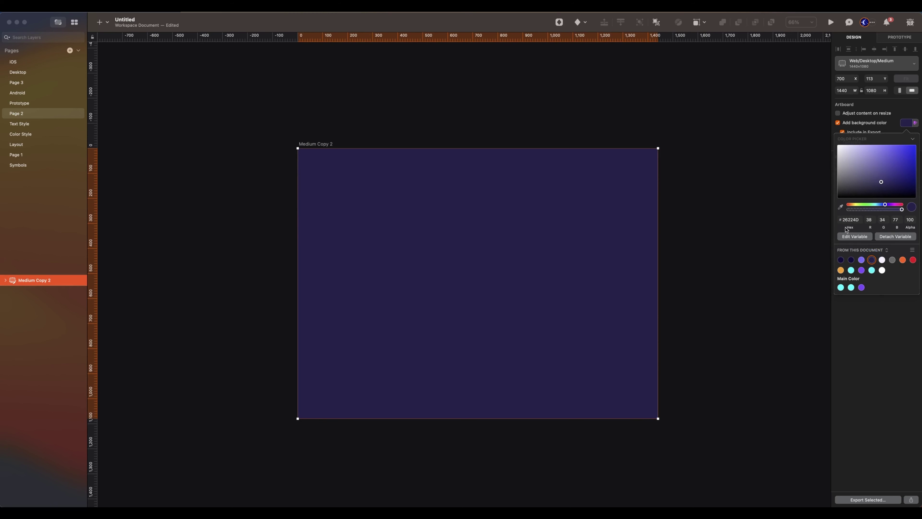
click(696, 179)
Step: Draw a borderless 252 × 1080 rectangle along the artboard's left edge and fill it with black at 20% opacity
mouse_move(236, 64)
mouse_down()
mouse_move(303, 204)
mouse_move(346, 397)
mouse_move(342, 467)
mouse_move(332, 474)
mouse_up()
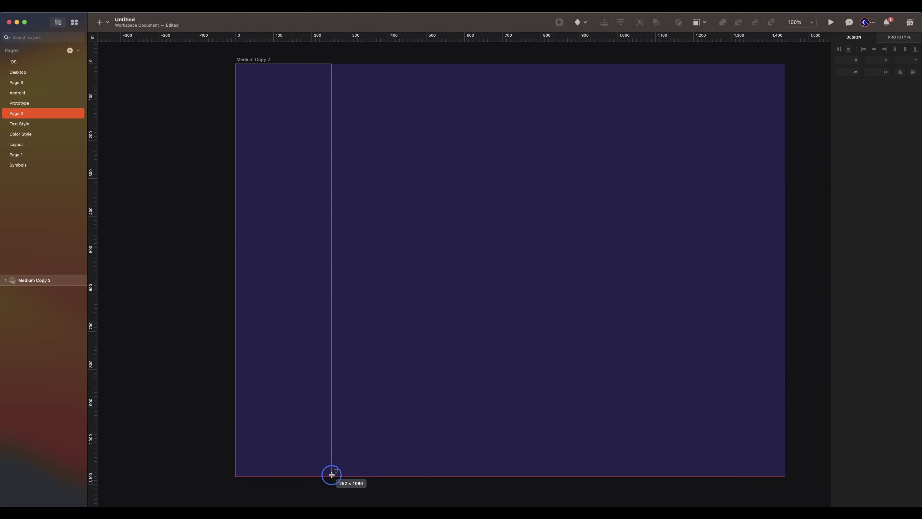
drag(331, 474, 331, 474)
scroll(265, 182, right, 1)
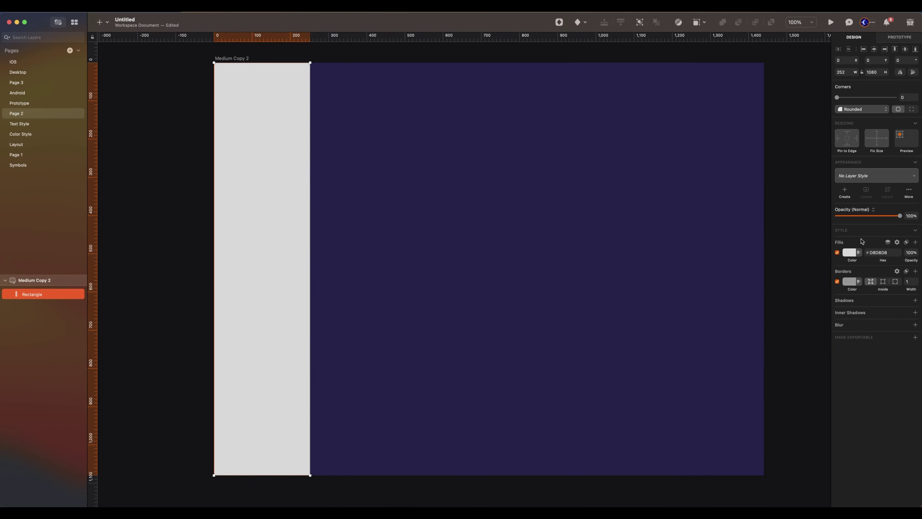
click(850, 253)
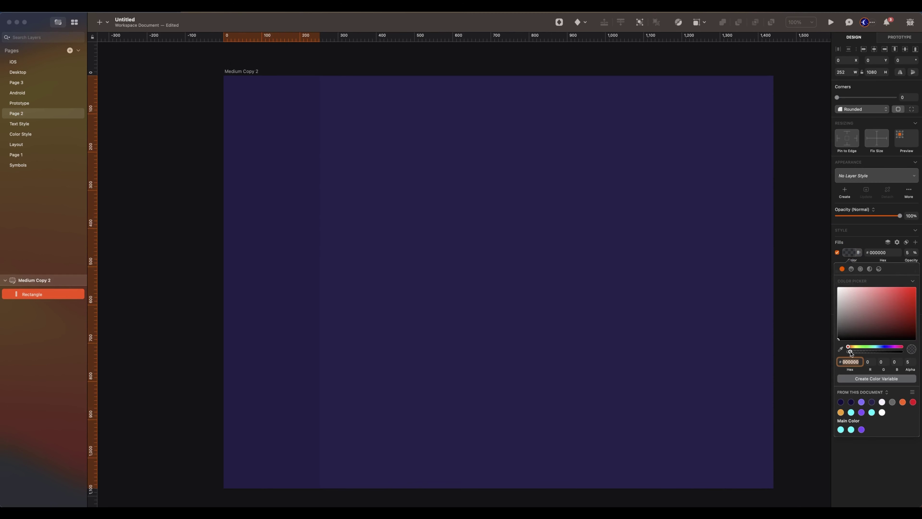
drag(858, 351, 858, 351)
click(469, 321)
Step: Duplicate the sidebar rectangle and set the copy's width to 80, keeping it on the artboard's left edge
key(super+d)
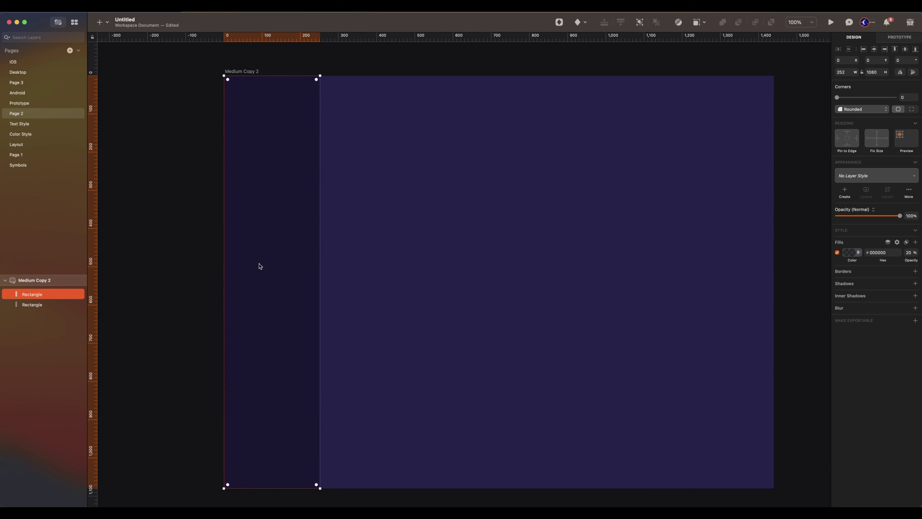
drag(318, 269, 257, 268)
scroll(362, 288, left, 2)
key(BackSpace)
text(0)
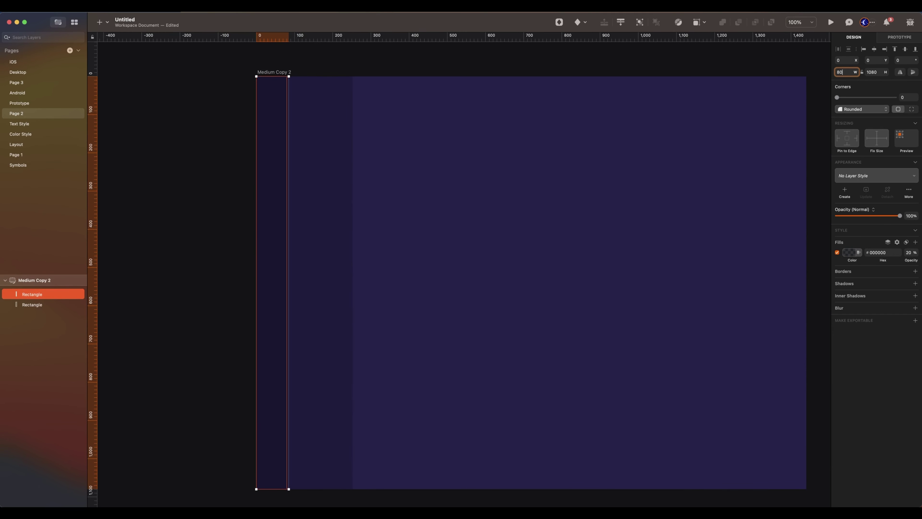
key(Return)
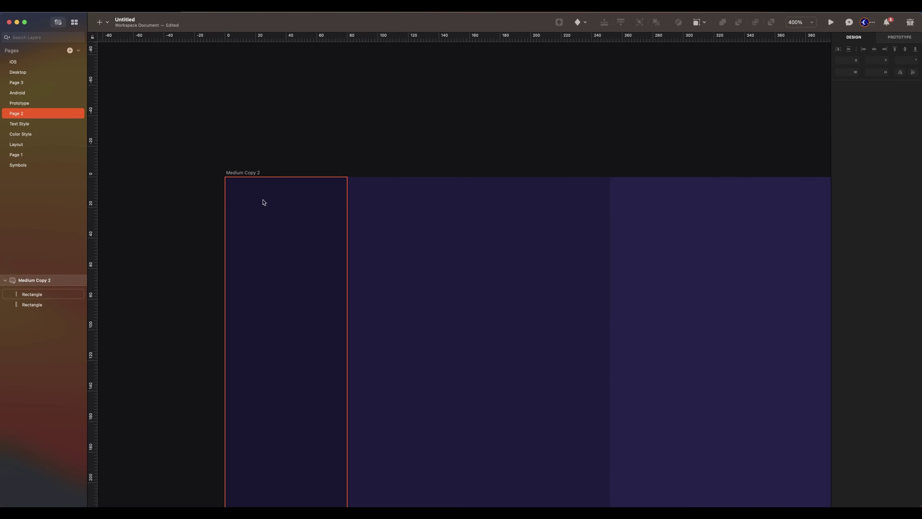
Step: Insert the document's Browser / Desktop symbol at the top of the 80 px sidebar strip, horizontally centred
click(582, 23)
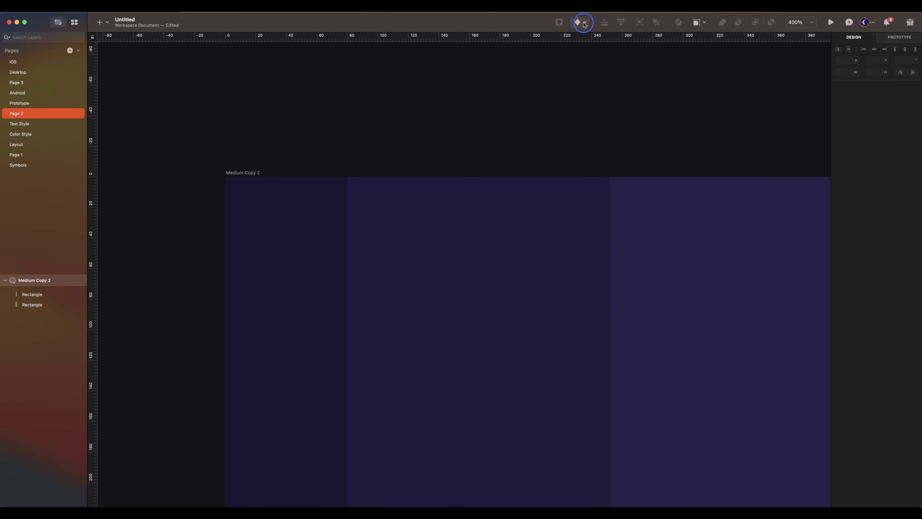
mouse_move(585, 38)
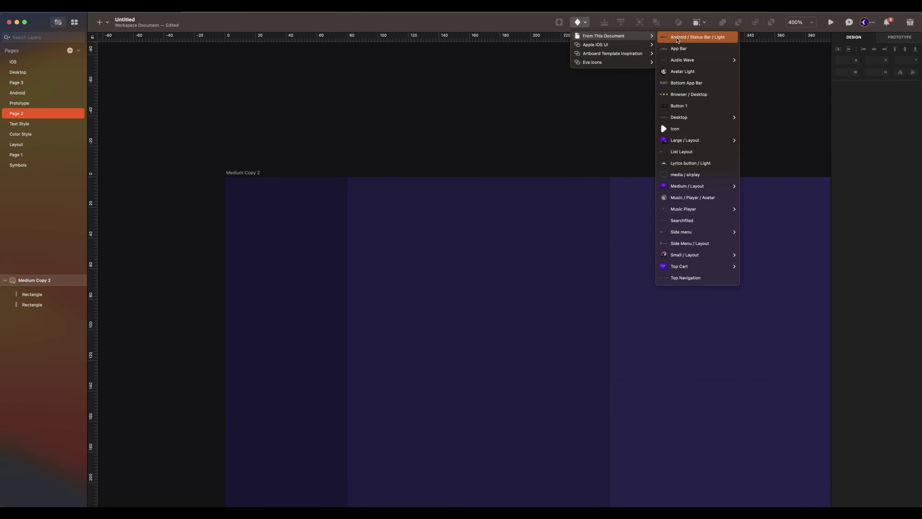
click(689, 94)
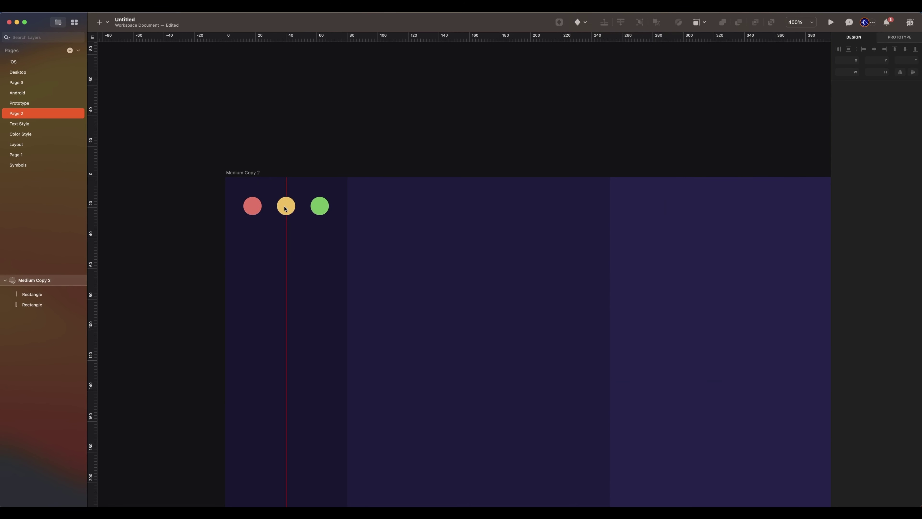
click(284, 207)
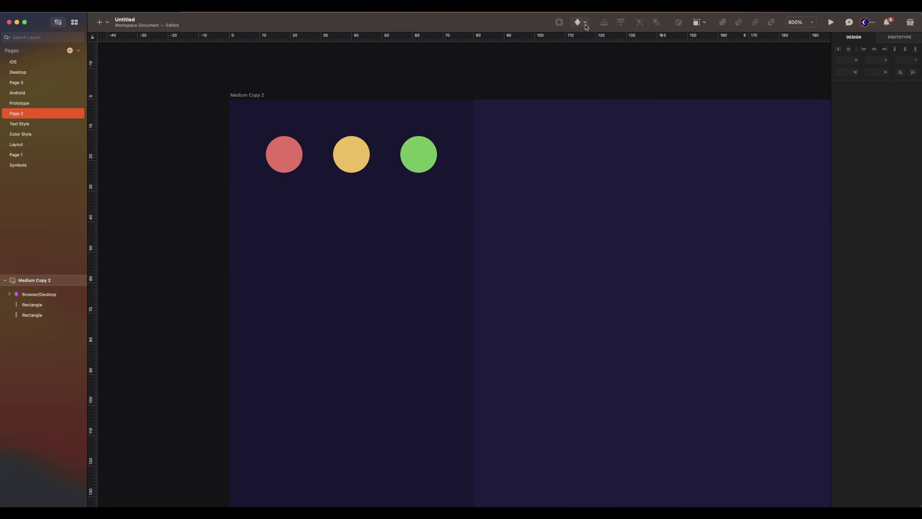
Step: Insert the Side menu Category / Layout symbol (Library) below the window dots, with 20 px margins inside the 252 px sidebar
click(584, 23)
mouse_move(604, 36)
mouse_move(689, 232)
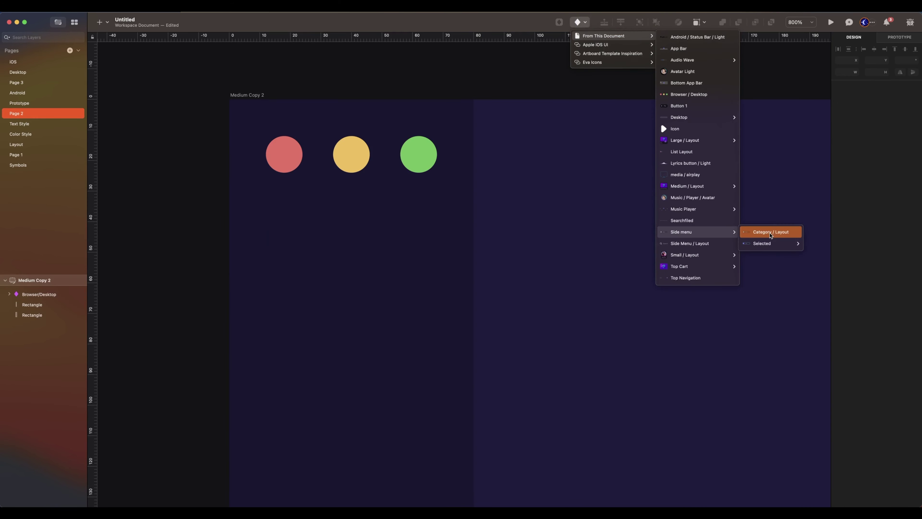
click(771, 232)
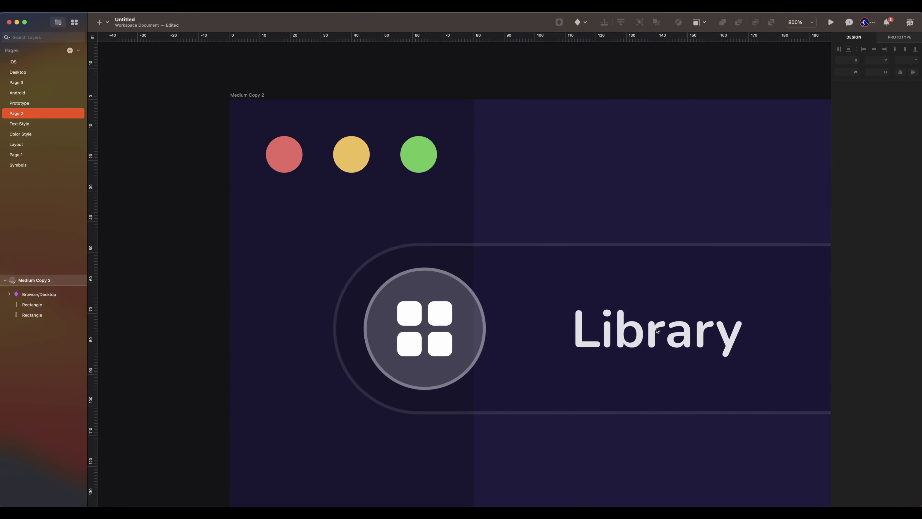
click(658, 330)
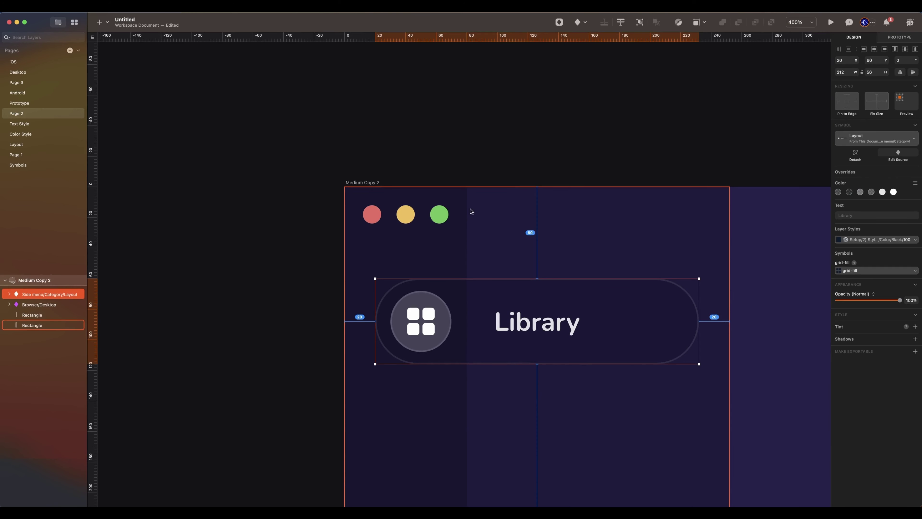
Step: Insert the Side Menu / Layout symbol (Search) below the Library button and duplicate it into a column of six
scroll(469, 208, down, 5)
scroll(469, 208, right, 5)
click(580, 22)
mouse_move(613, 36)
click(720, 248)
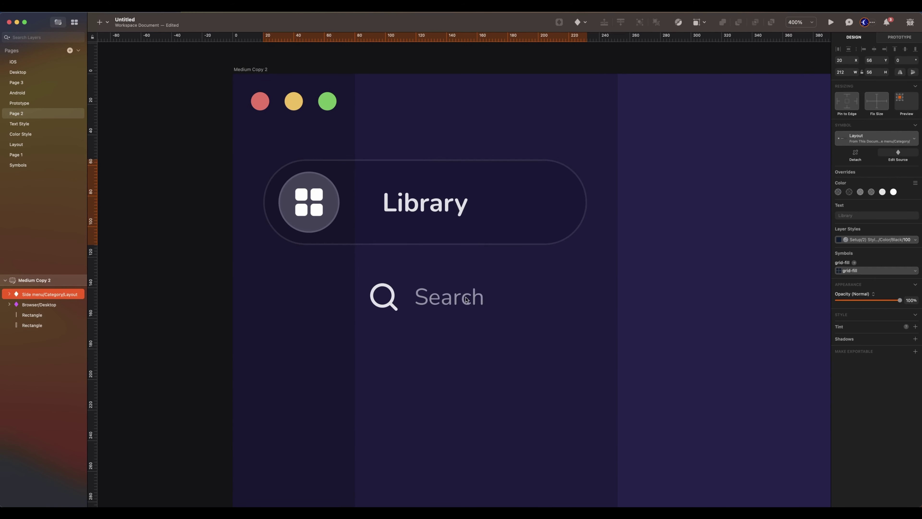
click(466, 298)
drag(413, 287, 409, 269)
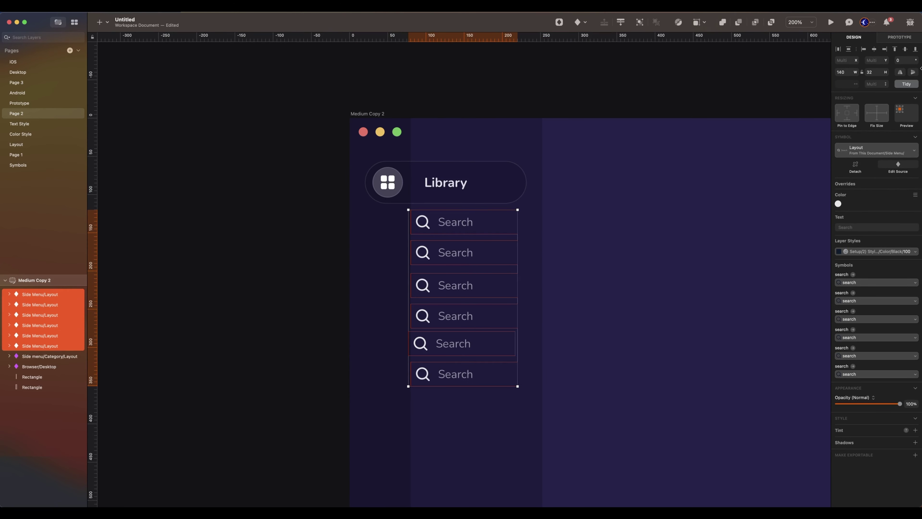
Step: Tidy the six Search rows to an even spacing of 8 and align them to the left
click(906, 85)
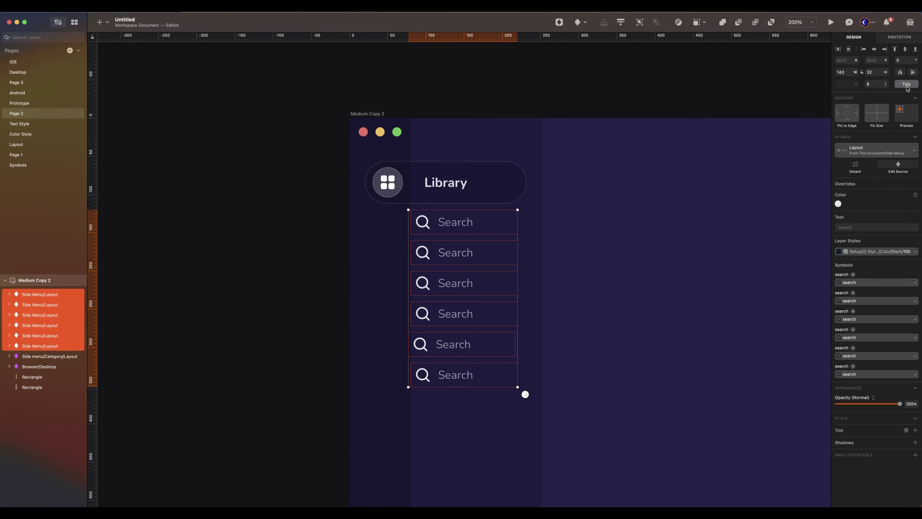
click(863, 50)
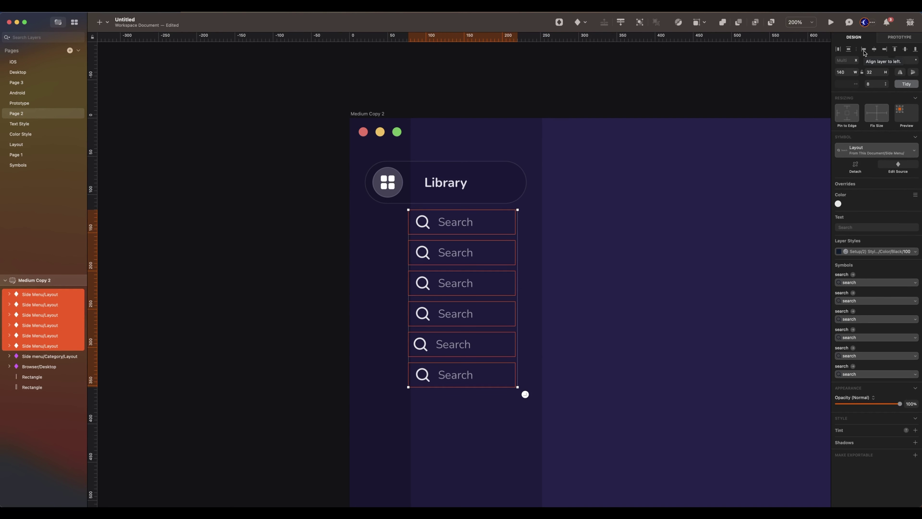
click(863, 51)
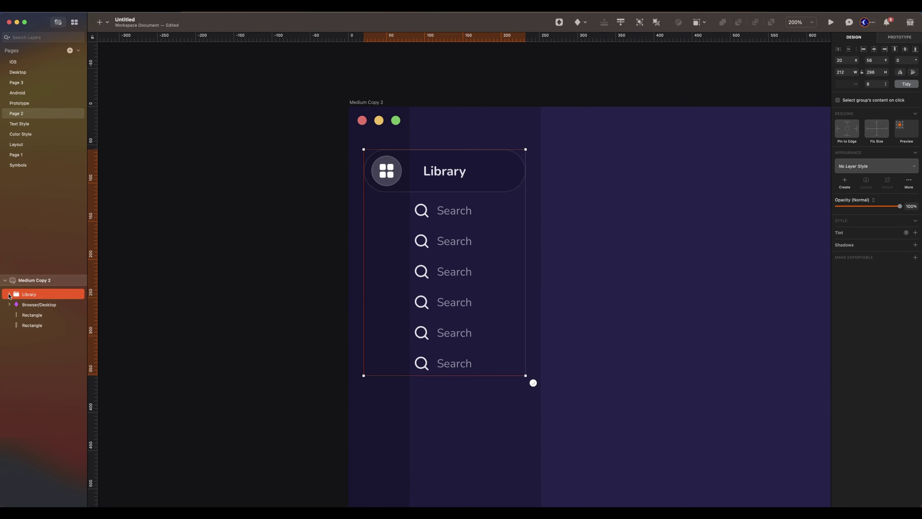
Step: Group the Library button with its Search rows as "Library", duplicate the group twice and stack the copies down the sidebar
click(206, 317)
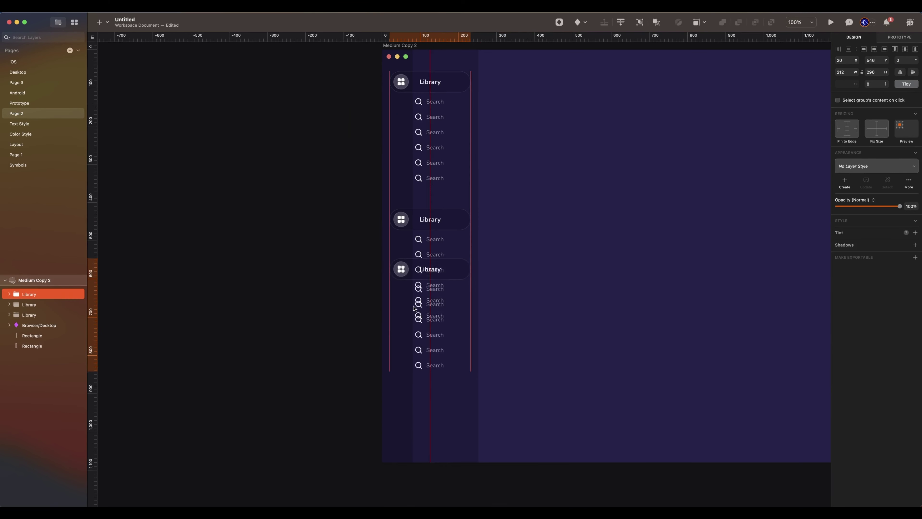
key(shift+Down)
key(shift+Down)
key(shift+Down)
key(shift+Down)
key(shift+Down)
key(shift+Down)
key(shift+Down)
key(shift+Down)
key(shift+Down)
key(shift+Down)
key(shift+Down)
key(shift+Down)
key(shift+Down)
key(shift+Down)
key(shift+Down)
key(shift+Down)
key(shift+Down)
key(shift+Down)
key(shift+Down)
key(shift+Down)
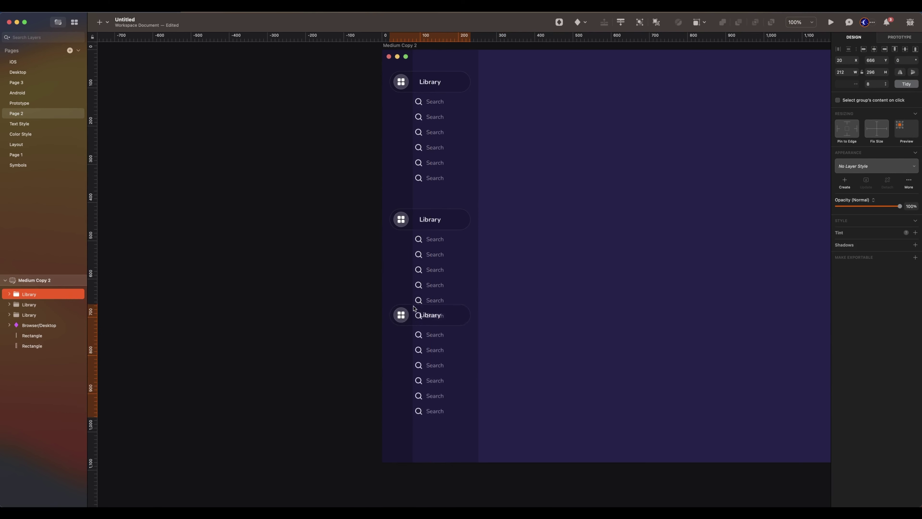
Step: Draw a 212 × 56 rectangle with corner radius 28 over the first Library button and duplicate it onto the other two
drag(254, 122, 416, 165)
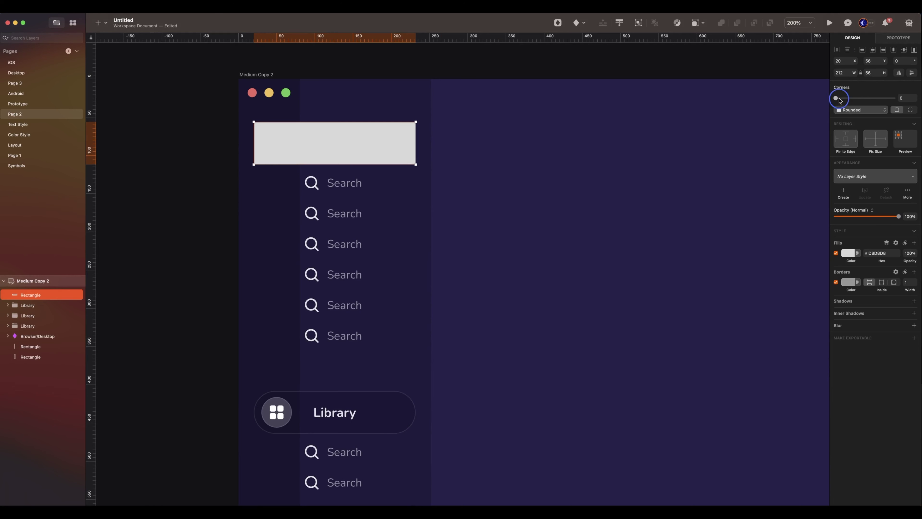
drag(863, 97, 900, 104)
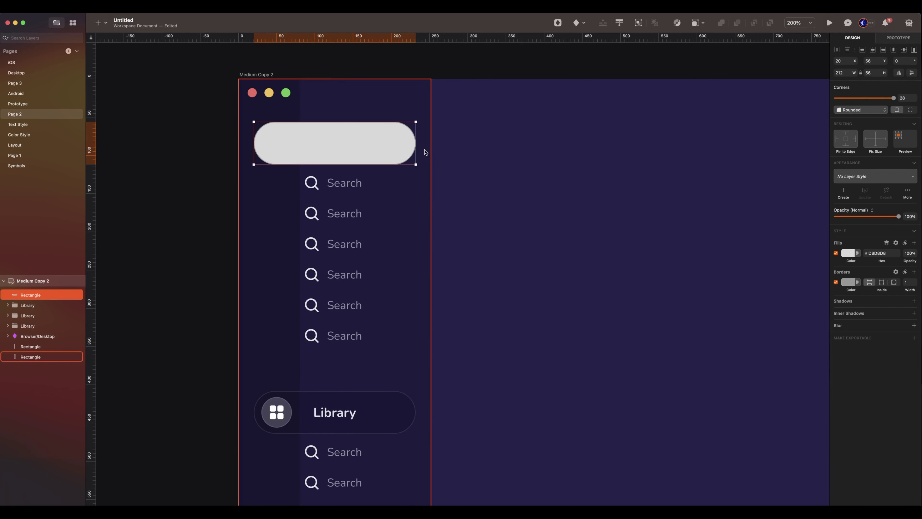
scroll(323, 135, down, 1)
key(super+d)
drag(323, 136, 322, 403)
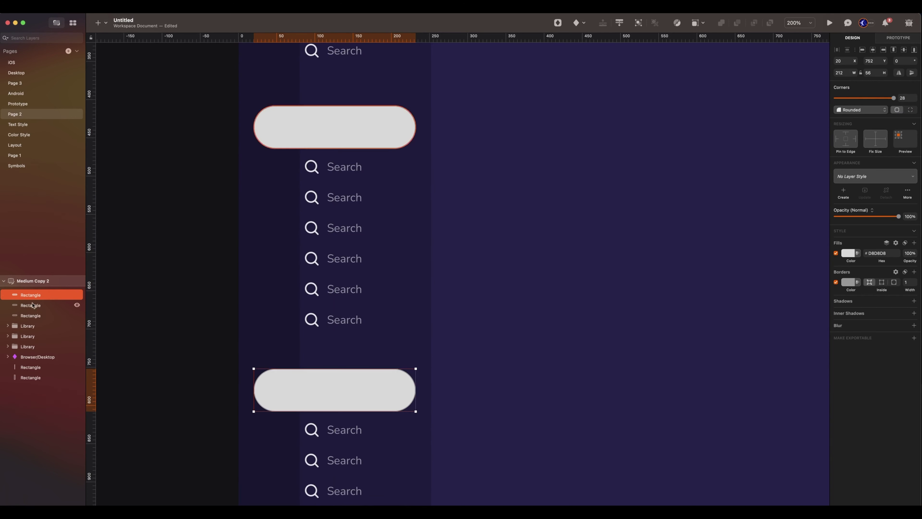
Step: With the Library groups hidden, subtract the three rounded rectangles from the 80 px sidebar strip and flatten the result
click(75, 328)
shift+click(395, 120)
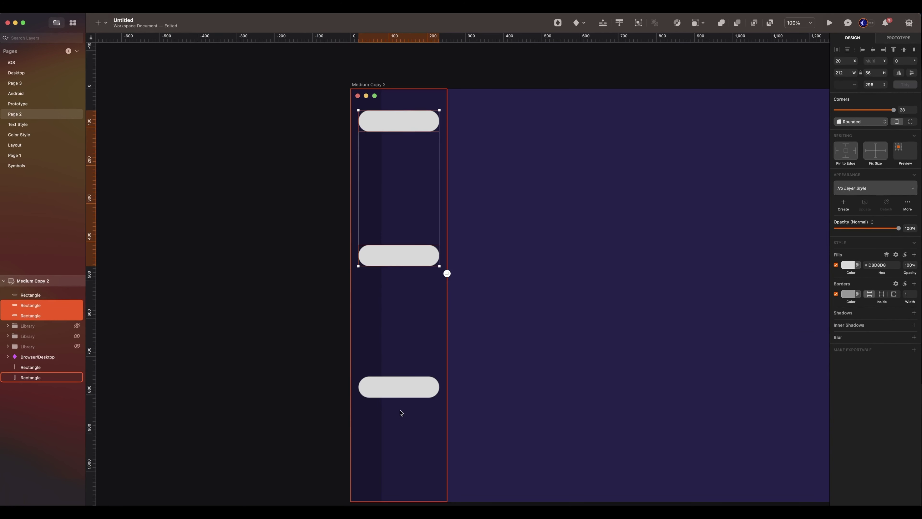
shift+click(390, 388)
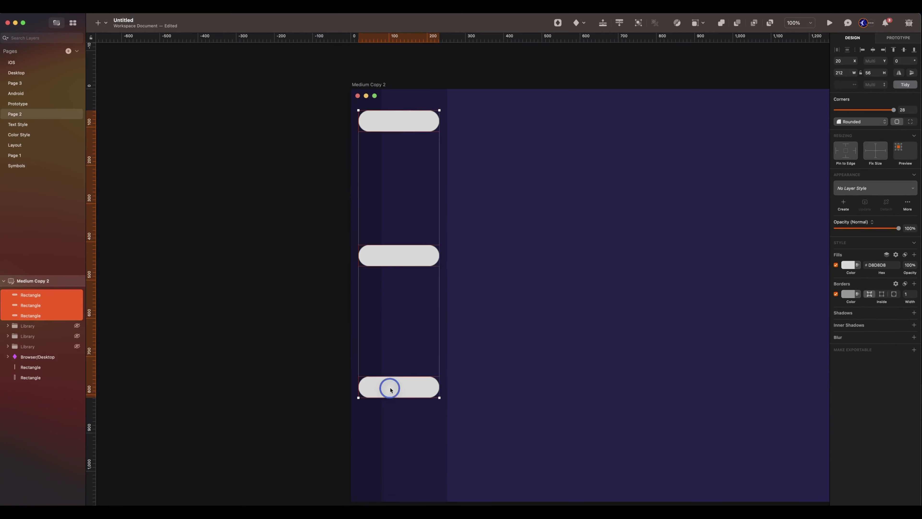
shift+click(359, 466)
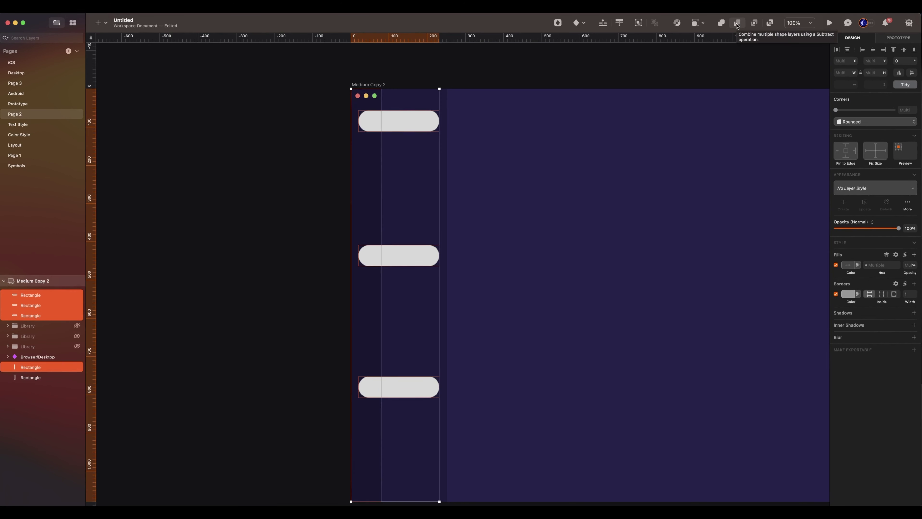
click(737, 23)
click(697, 23)
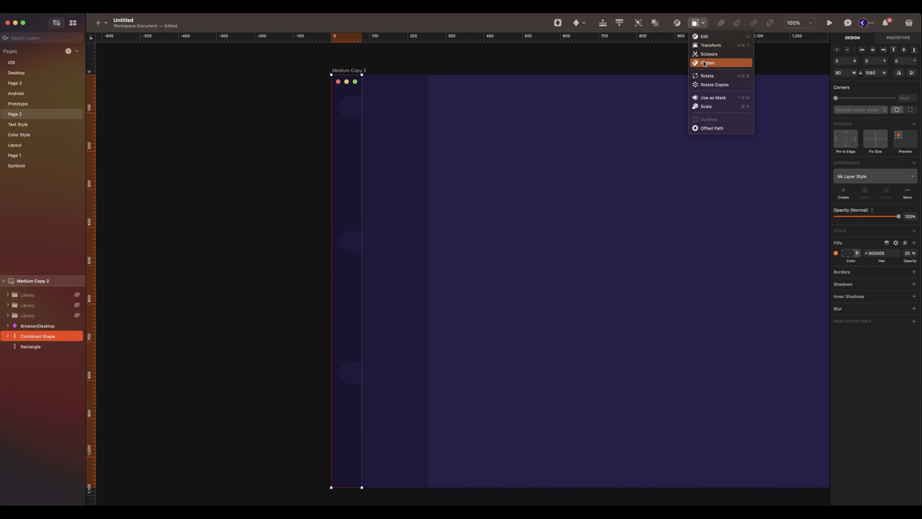
click(704, 64)
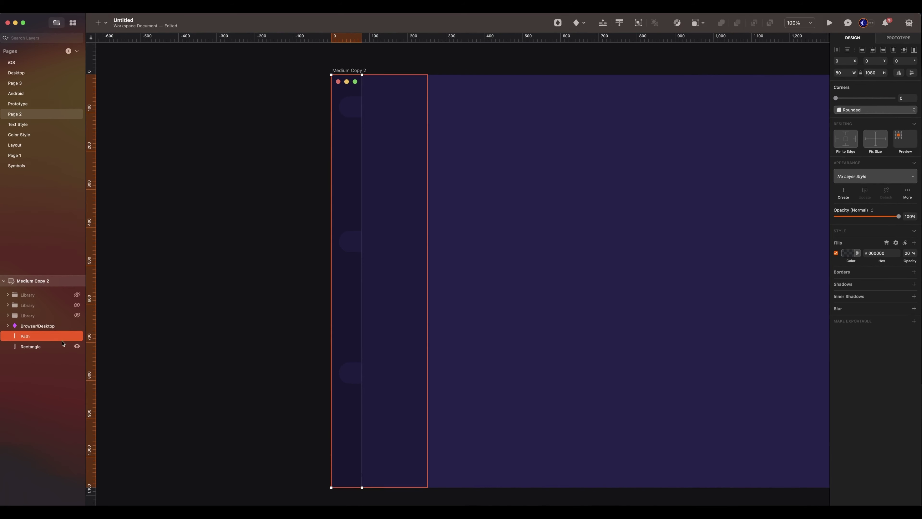
Step: Show the three Library groups again and set radius 4 on the path's corner points at the first Library button's cutout
click(76, 315)
click(77, 305)
click(77, 294)
drag(387, 119, 342, 355)
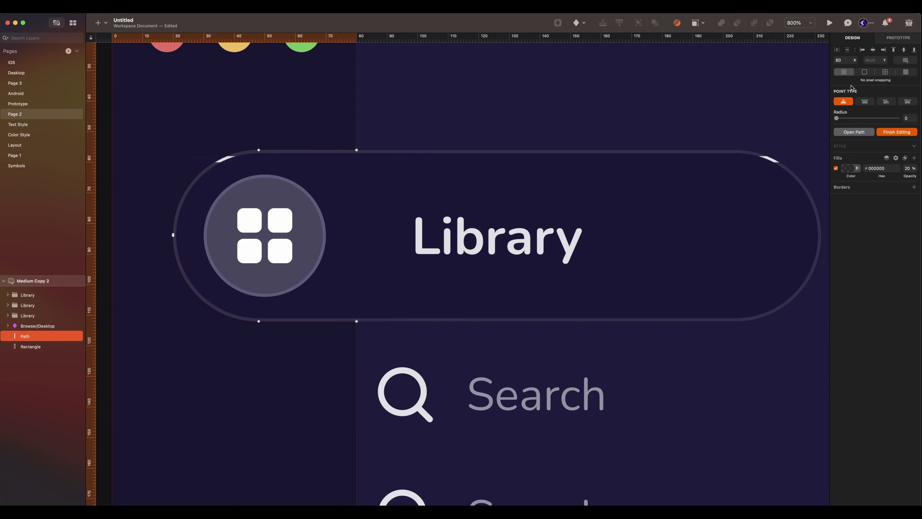
drag(839, 120, 838, 119)
scroll(360, 136, down, 3)
click(414, 102)
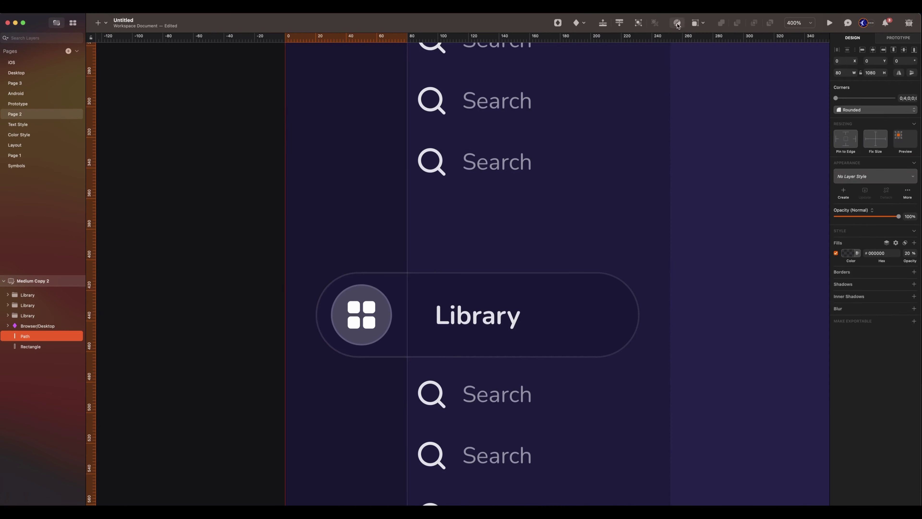
Step: Round the path's two corner points at the second Library button's cutout
key(Return)
drag(427, 250, 397, 399)
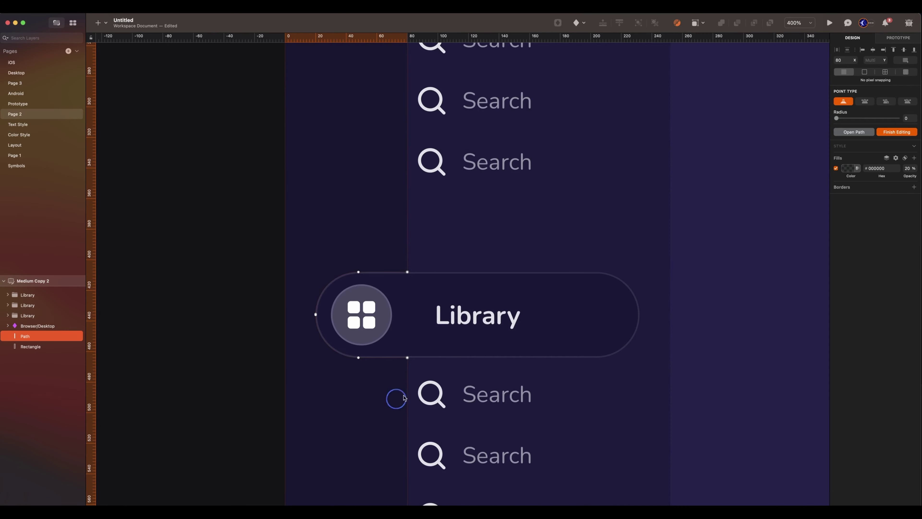
click(913, 118)
text(40)
key(Return)
key(Escape)
Step: Set radius 4 on the path's corner points at the third Library button's cutout
click(445, 251)
key(Return)
scroll(446, 252, down, 14)
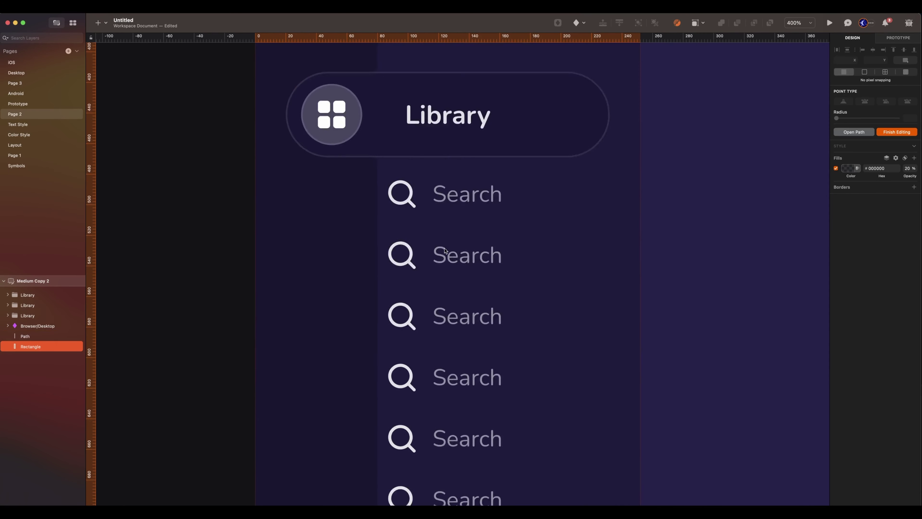
double_click(364, 251)
drag(385, 258, 365, 358)
click(906, 121)
text(4)
key(Return)
Step: Move the path's right-edge points below the first cutout 20 px left and add a centred border of width 1
key(super+0)
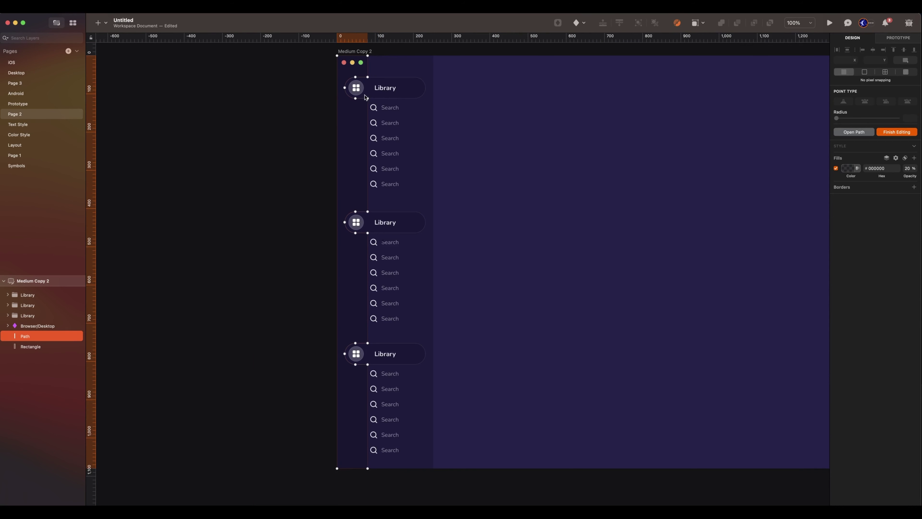
drag(364, 96, 388, 486)
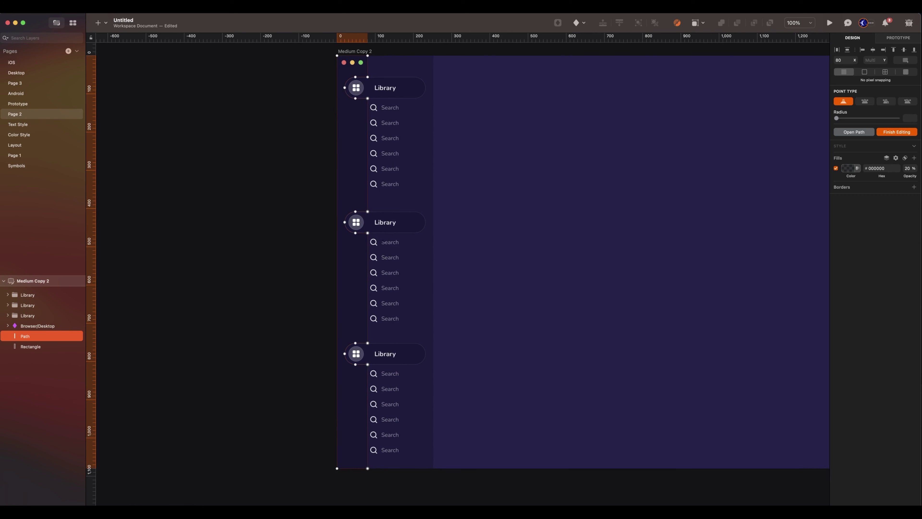
key(shift+Left)
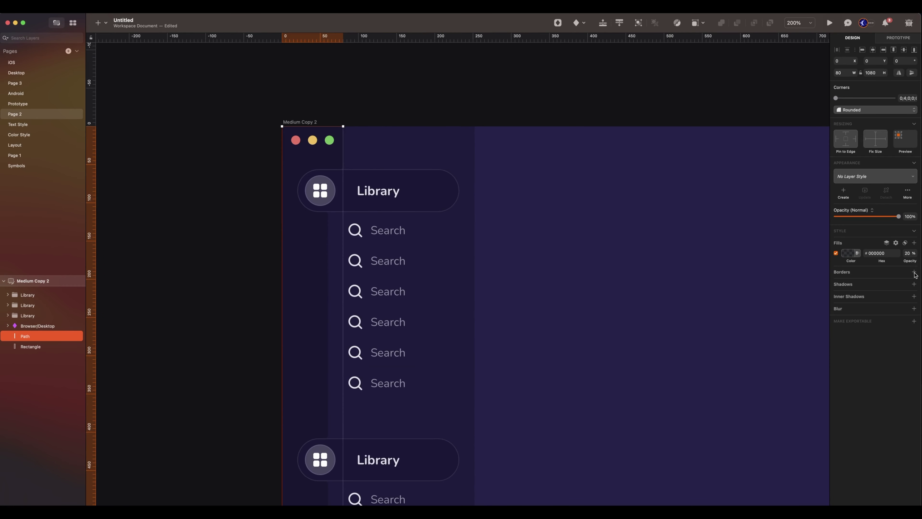
click(914, 272)
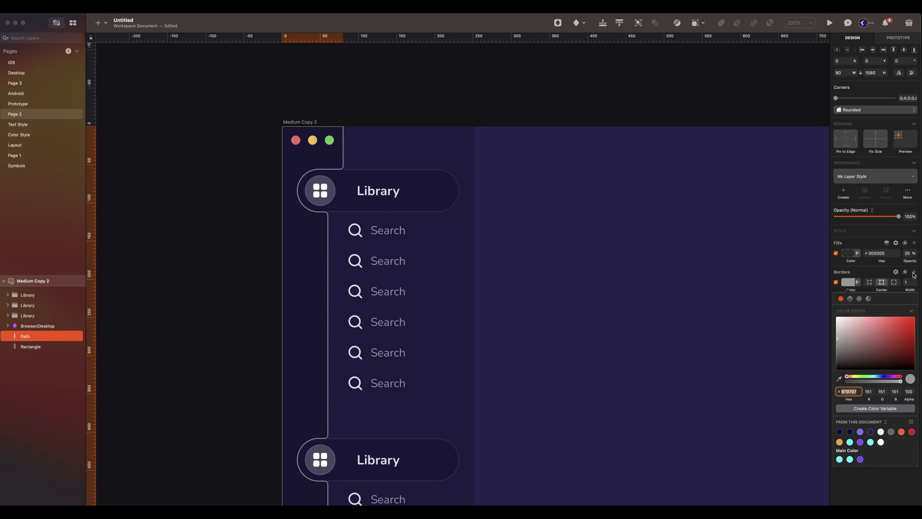
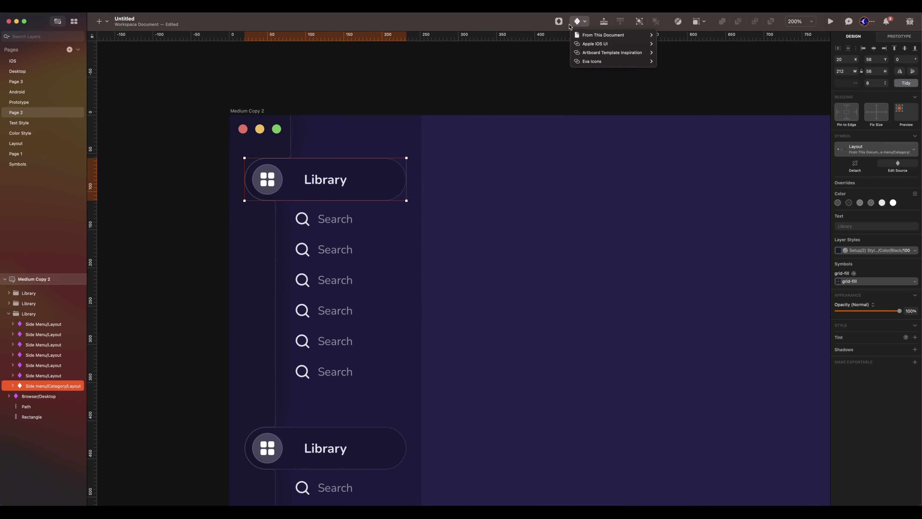
Step: Replace the first Library button with the highlighted Selected Category side menu symbol (Menu) at Y 56
mouse_move(603, 36)
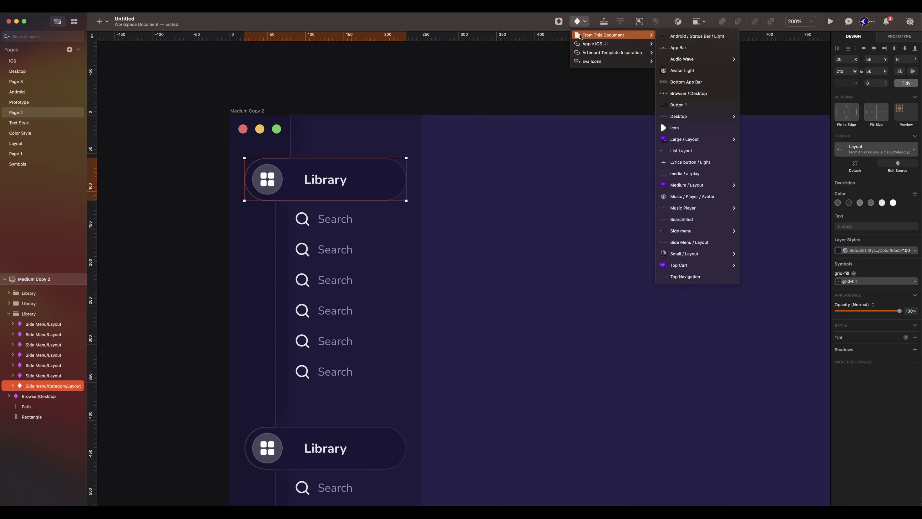
click(824, 242)
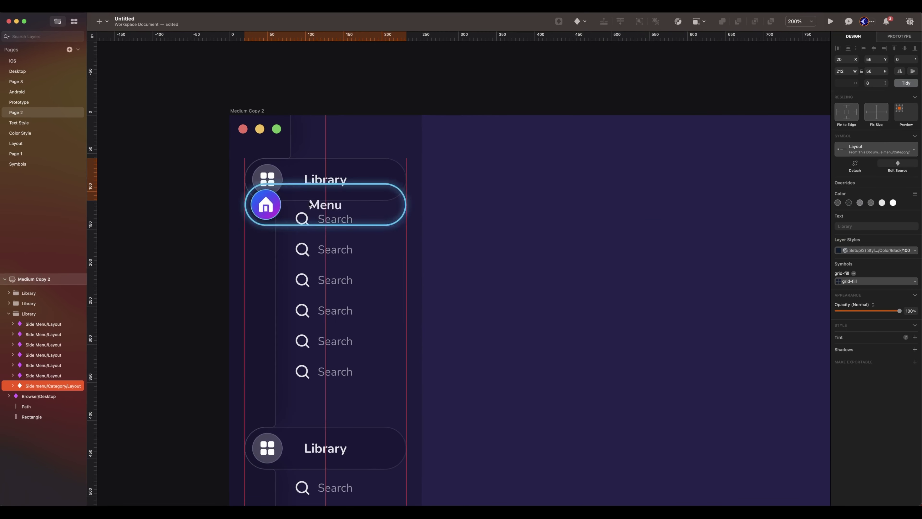
click(333, 182)
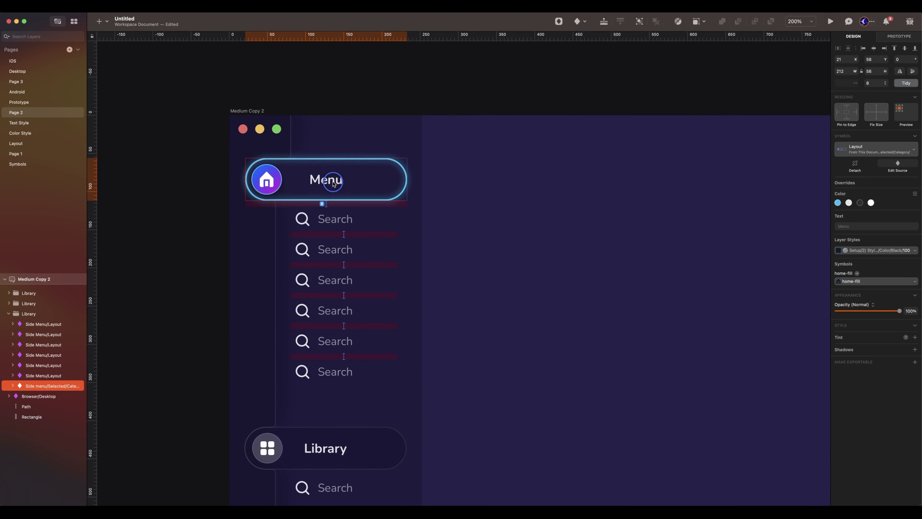
click(471, 201)
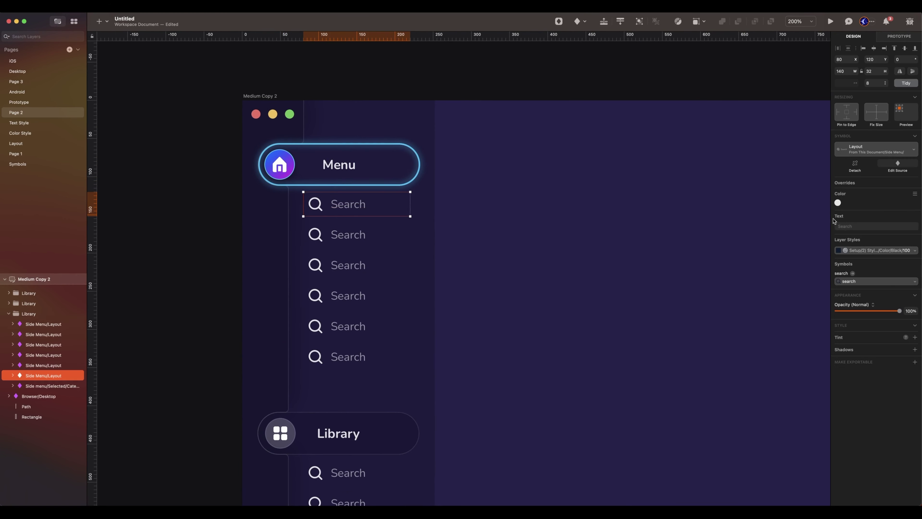
Step: Set the first Menu item's text to Discover and swap its icon for headphones-fill
click(850, 225)
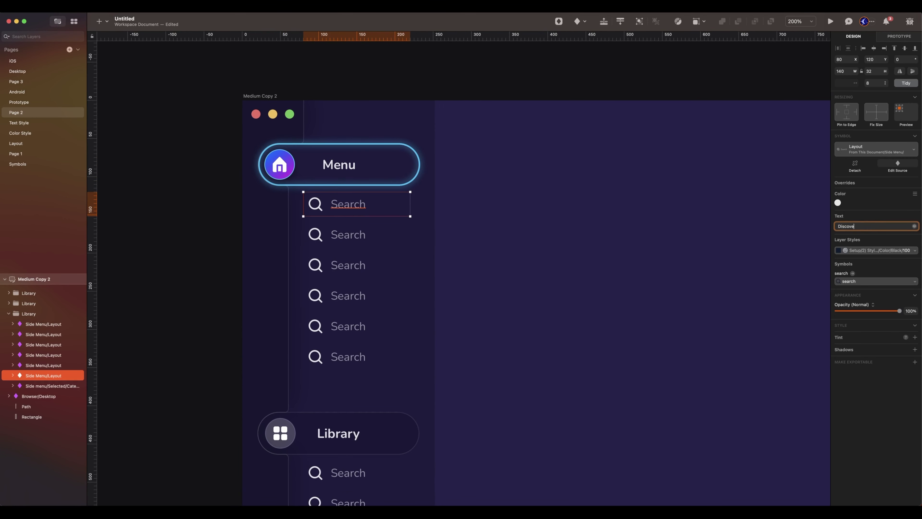
click(877, 281)
text(headphone)
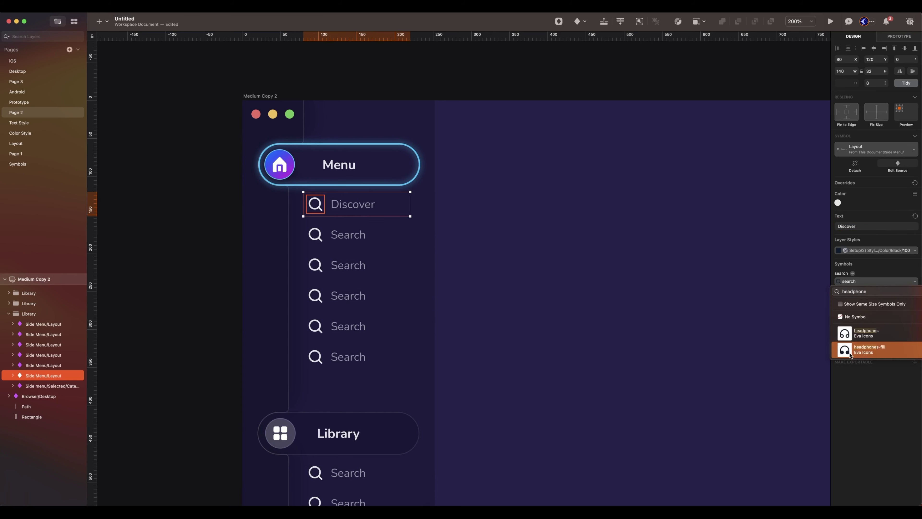
click(868, 349)
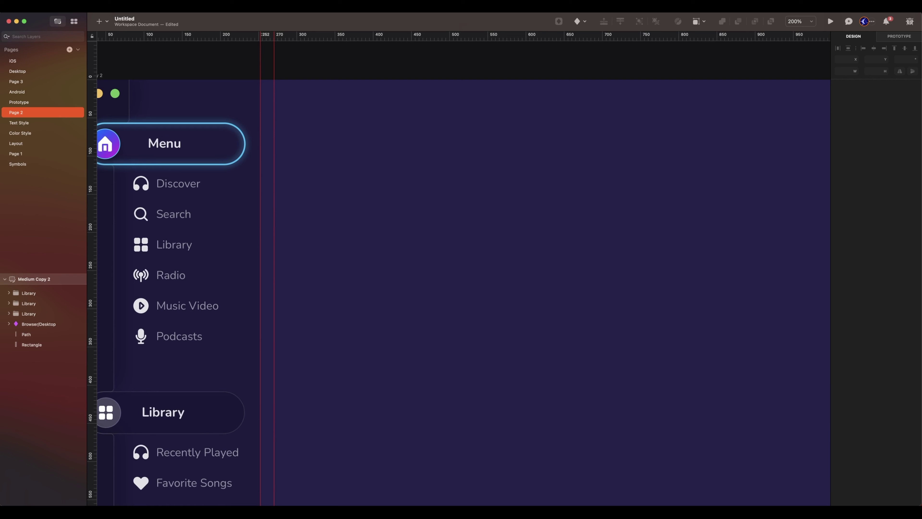
Step: Insert the Desktop / Small / Layout / Dark symbol from this document at X 276, Y 354 beside the sidebar
click(579, 21)
mouse_move(587, 36)
mouse_move(722, 116)
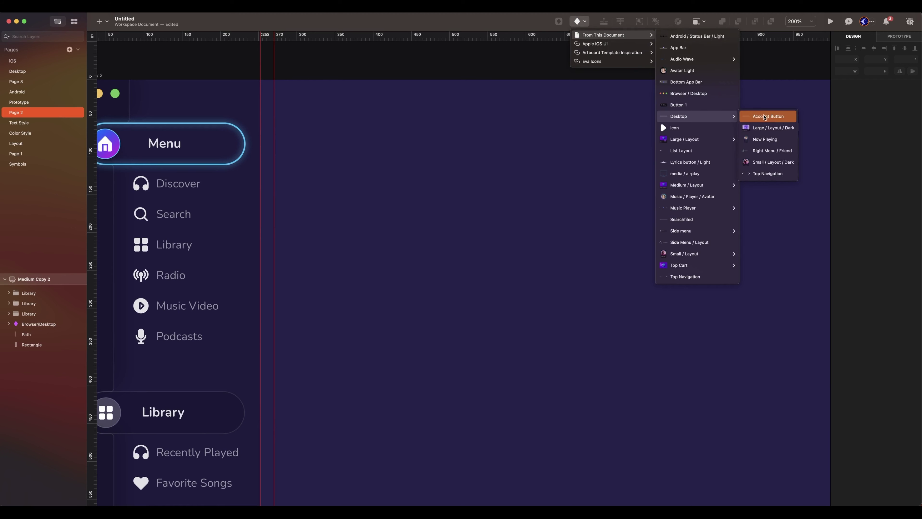
click(785, 164)
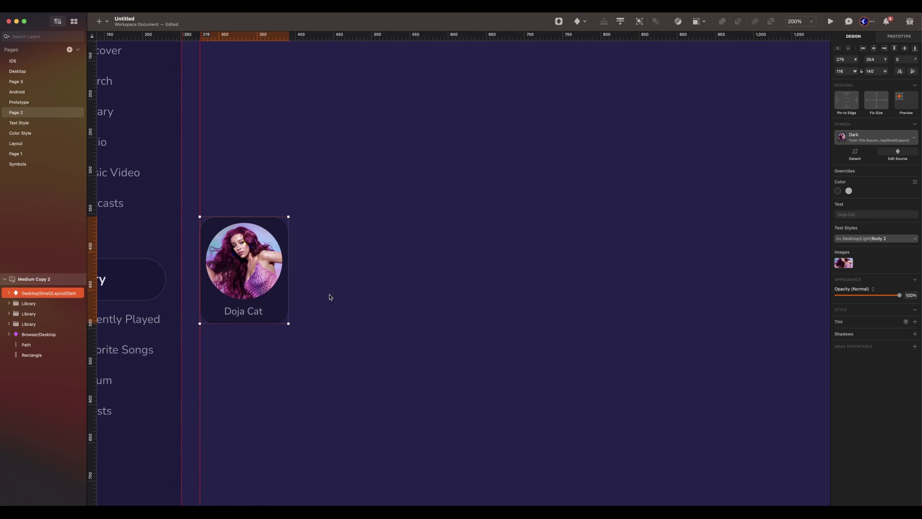
Step: Duplicate the small artist card into a horizontal row of six cards across the content area
scroll(329, 296, left, 1)
key(super+d)
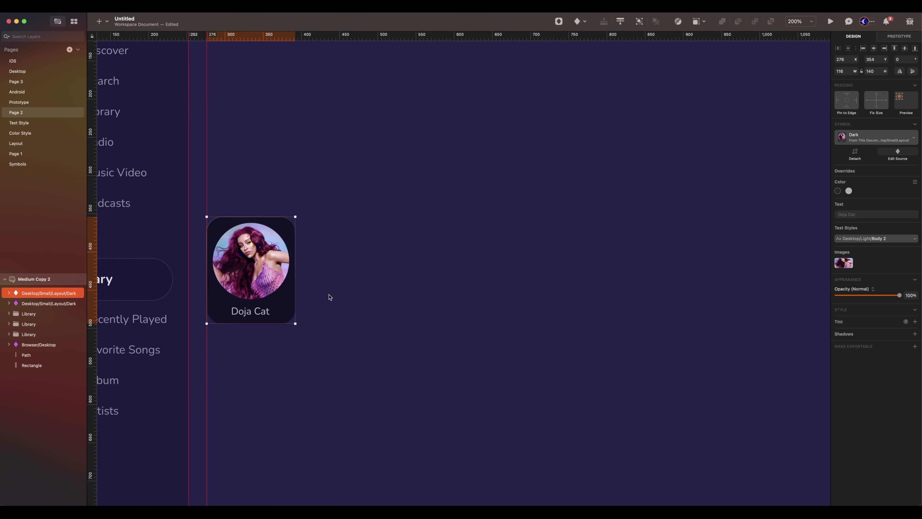
drag(263, 268, 363, 269)
key(super+d)
key(super+d)
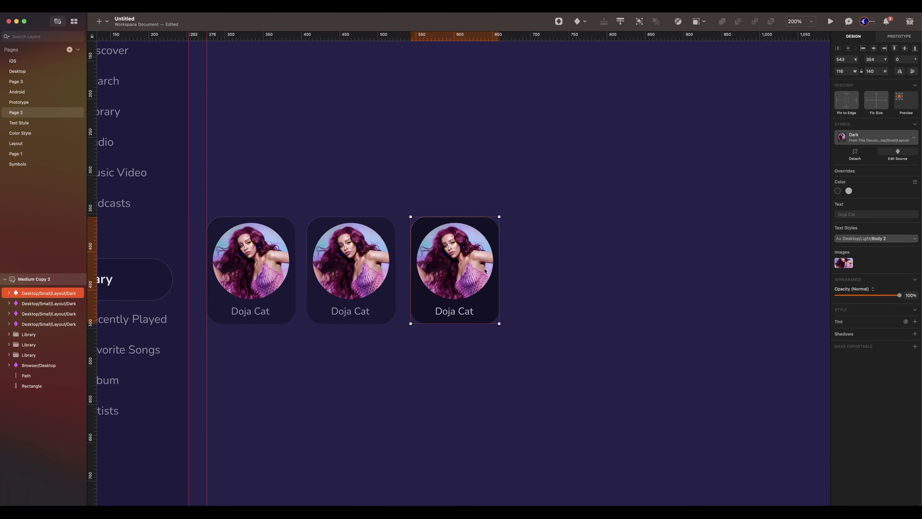
key(super+d)
scroll(513, 265, right, 2)
key(super+d)
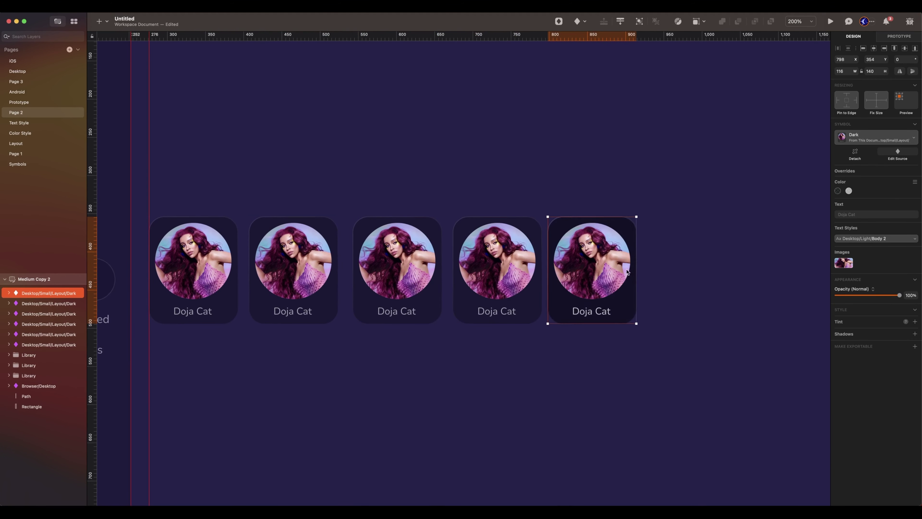
key(super+d)
Step: Tidy the six small artist cards into an aligned row with 16 px horizontal spacing
drag(778, 197, 150, 371)
click(906, 83)
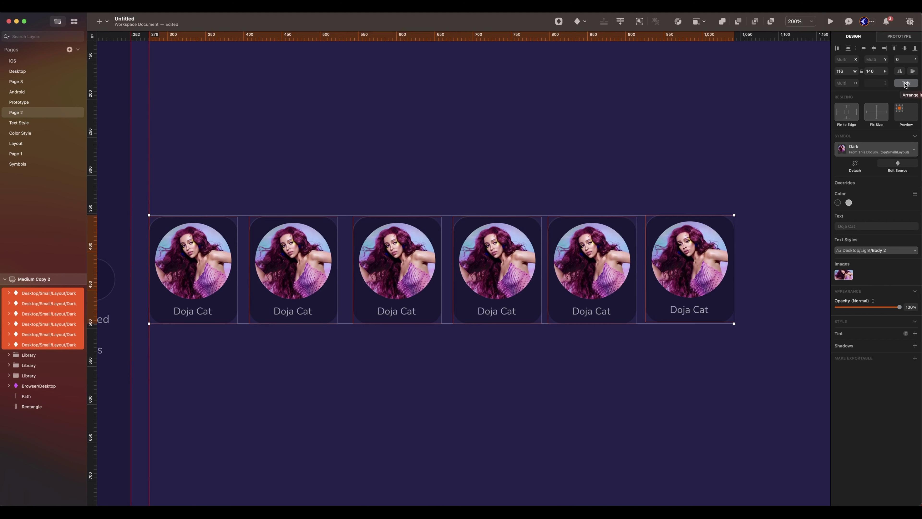
click(841, 83)
text(16)
key(Return)
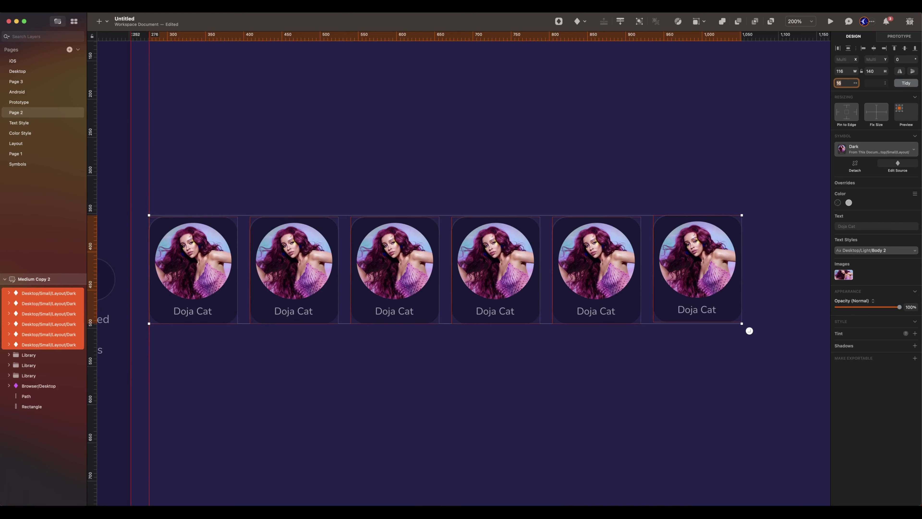
scroll(288, 234, left, 3)
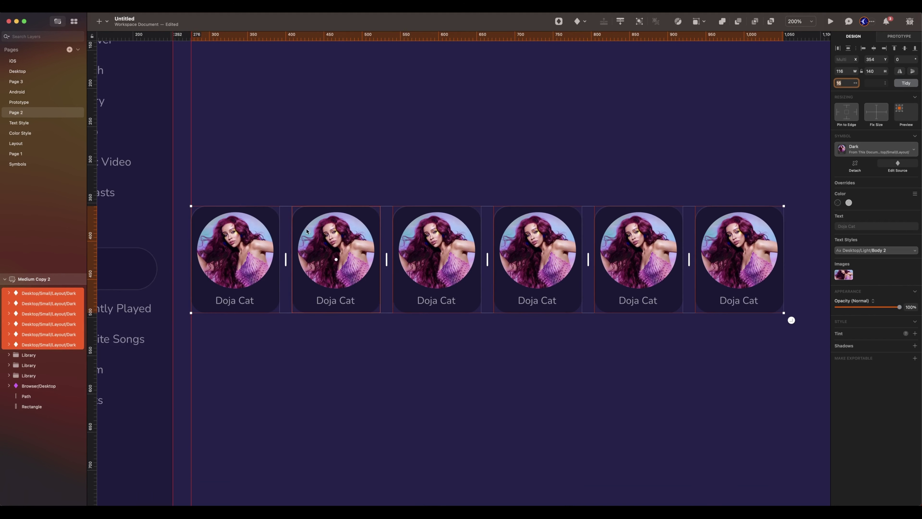
click(248, 185)
Step: Insert the Desktop / Large / Layout / Dark symbol below the artist row, aligned to the guide at 276
scroll(249, 185, down, 3)
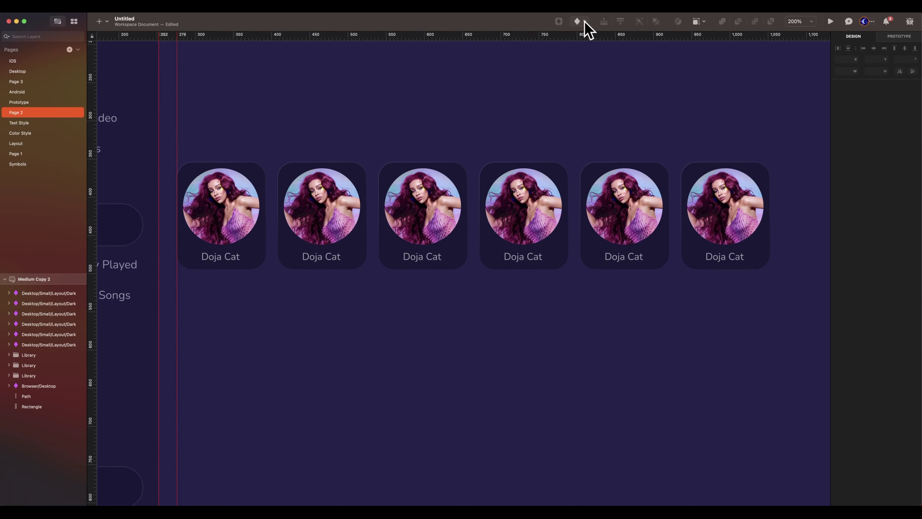
click(582, 21)
mouse_move(602, 35)
mouse_move(678, 117)
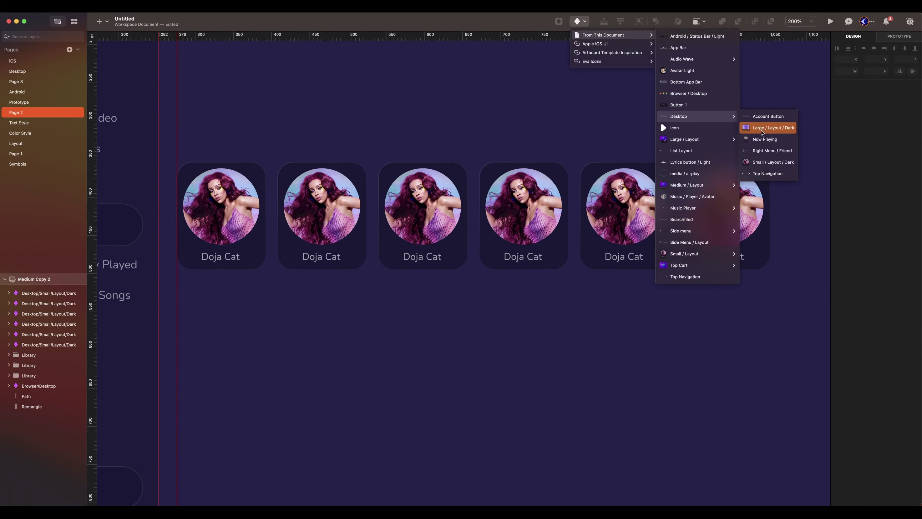
click(772, 128)
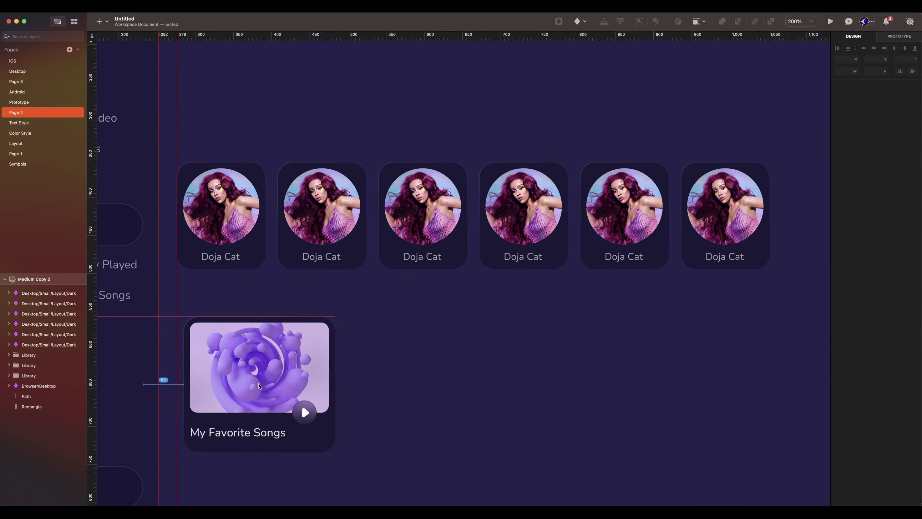
click(253, 391)
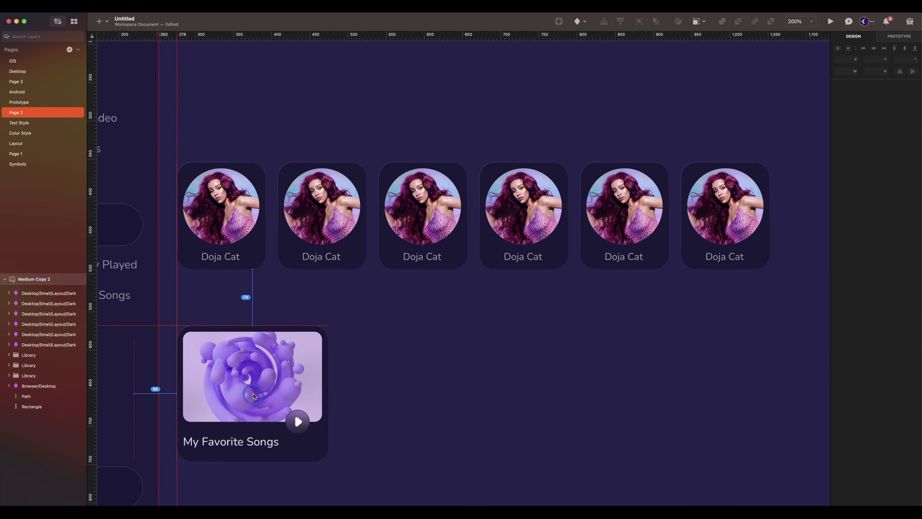
Step: Select the row of four My Favorite Songs cards and space them 16 px apart
scroll(628, 280, right, 1)
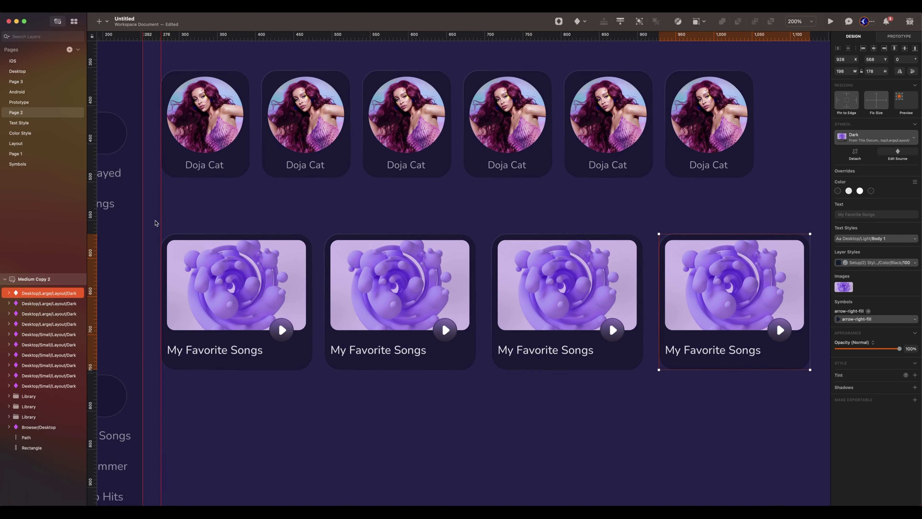
drag(161, 219, 807, 397)
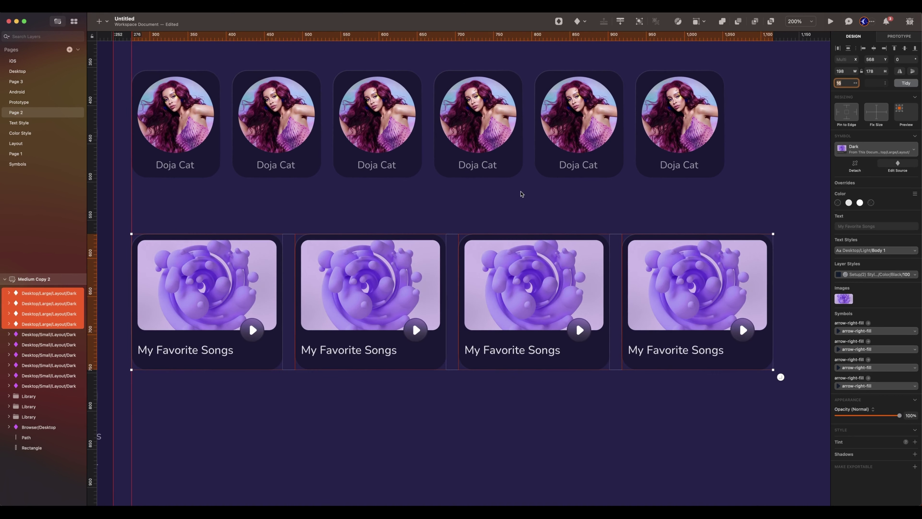
click(585, 208)
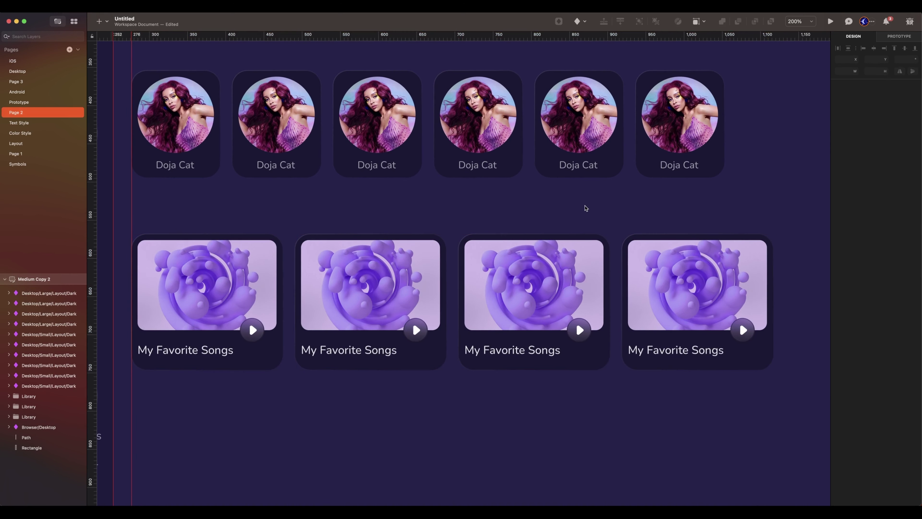
Step: Set the spacing between the six artist cards to 29 px so the row spans the content width between the guides
scroll(586, 207, up, 2)
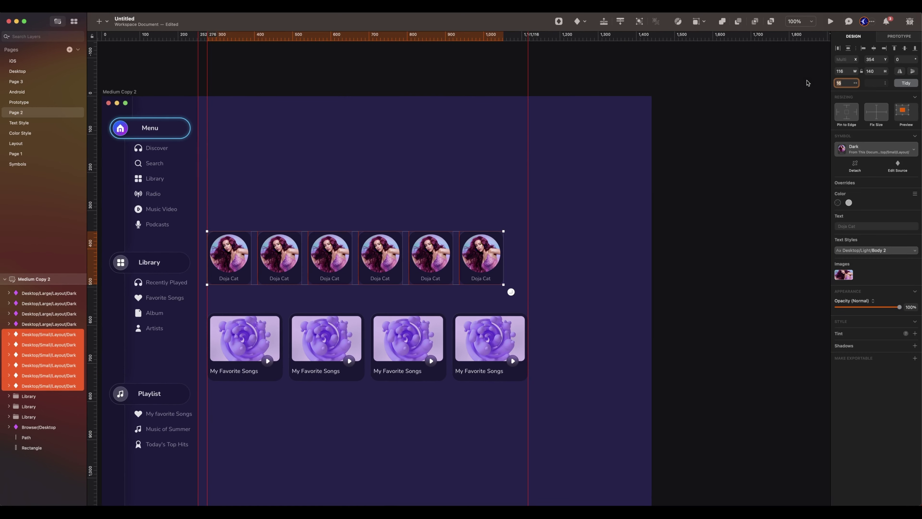
text(2)
text(24)
key(Return)
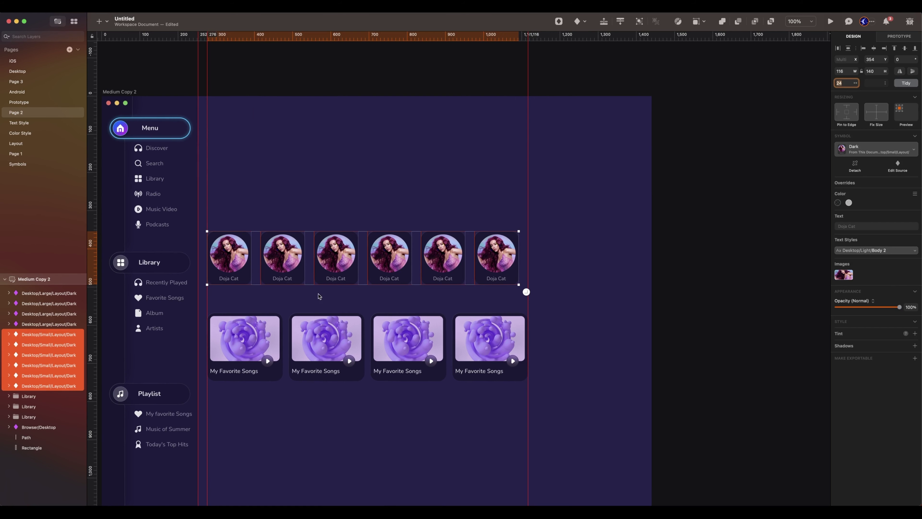
text(29)
key(Return)
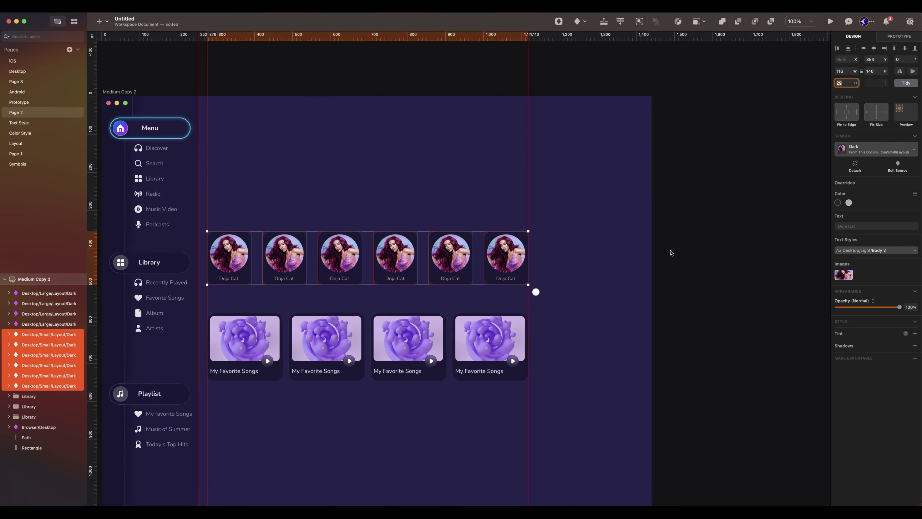
Step: Draw a full-height 299 × 1080 rectangle at X 1141, Y 0 along the artboard's right edge
scroll(596, 346, right, 3)
key(a)
mouse_move(461, 81)
mouse_down()
mouse_move(552, 226)
mouse_move(578, 493)
mouse_up()
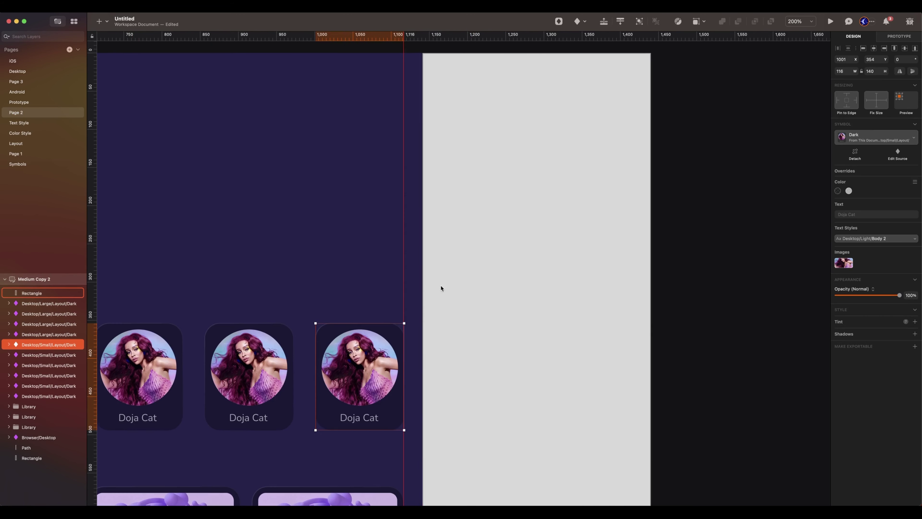
scroll(461, 292, right, 1)
click(477, 297)
scroll(489, 299, up, 2)
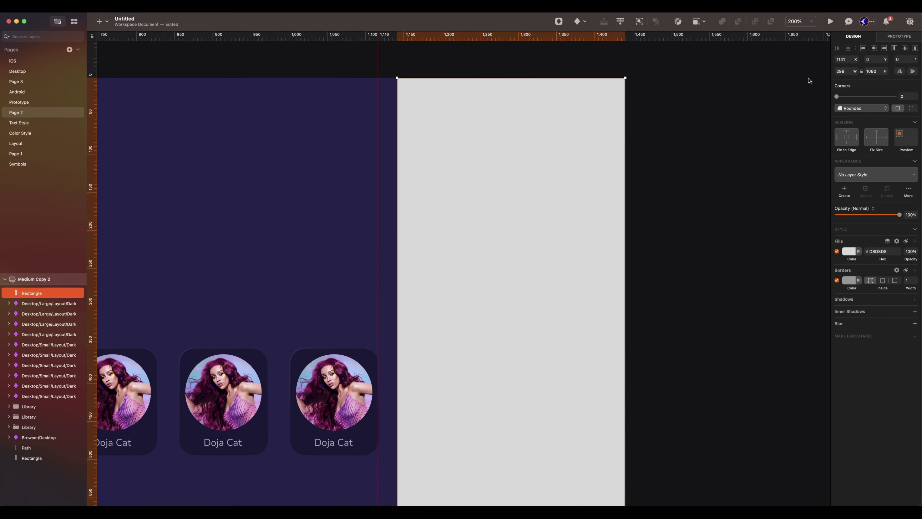
key(super+0)
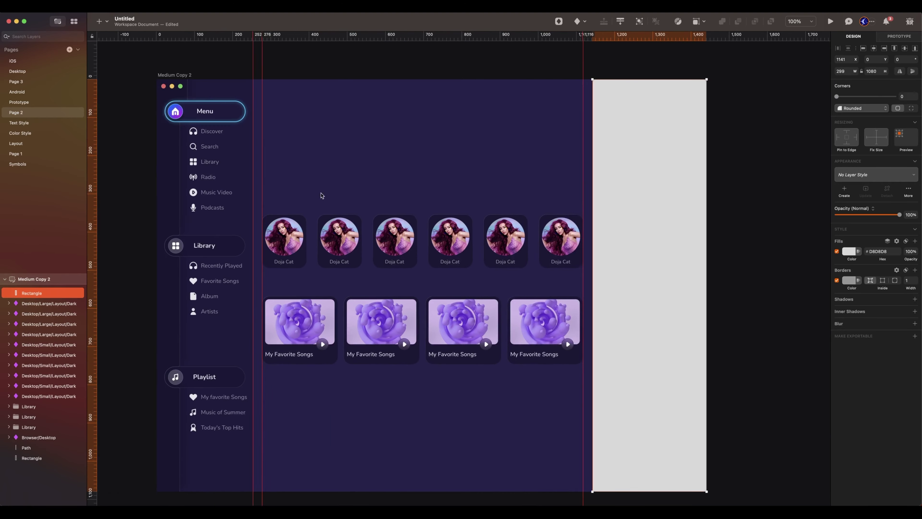
Step: Fill the right-side rectangle with black 000000 at 30% opacity
click(848, 251)
drag(839, 295, 837, 338)
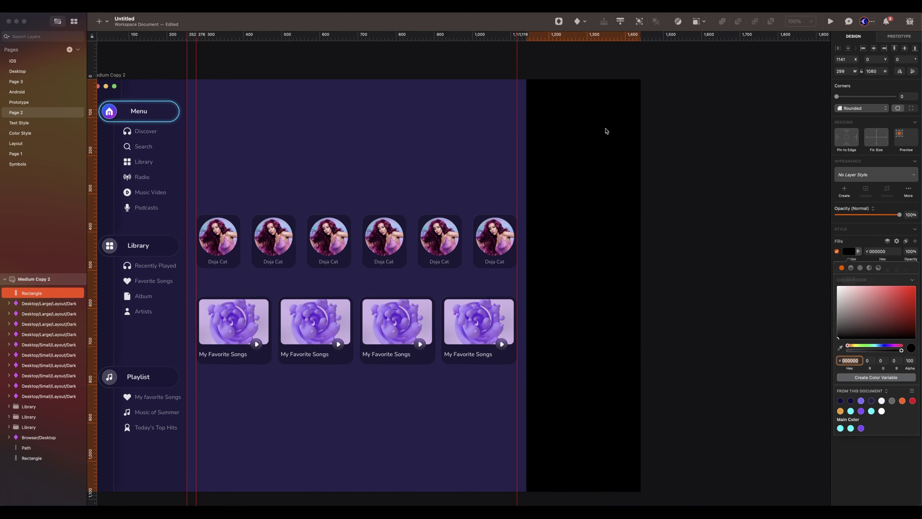
drag(900, 350, 864, 351)
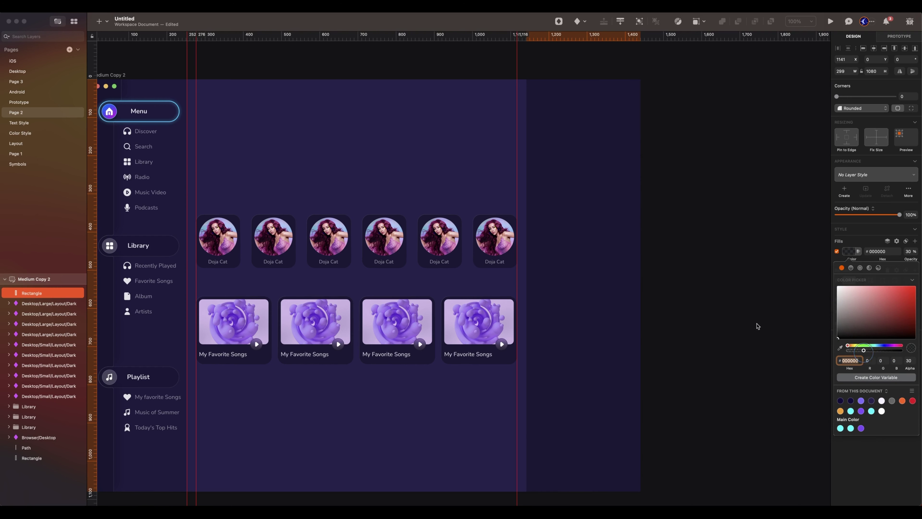
key(Escape)
Step: Add the text Favorite Artists above the artist card row and set it to auto width
scroll(722, 313, left, 3)
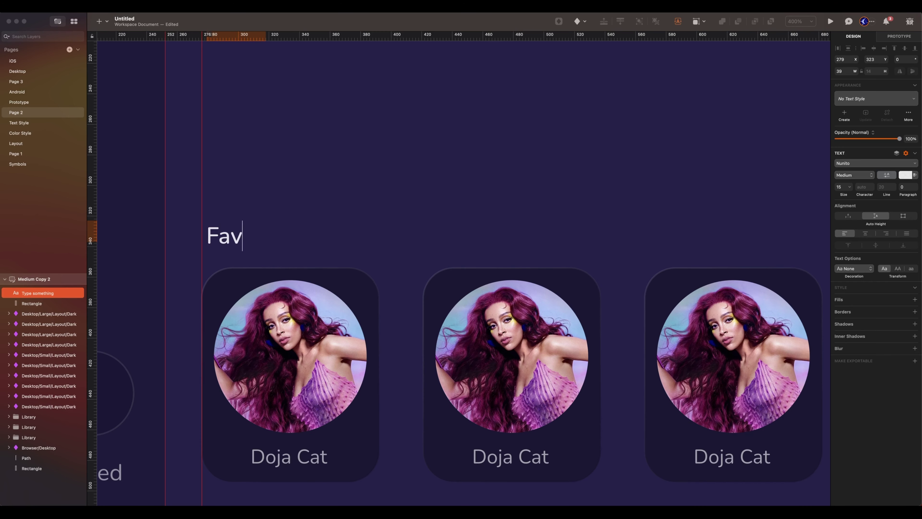
text(orite A)
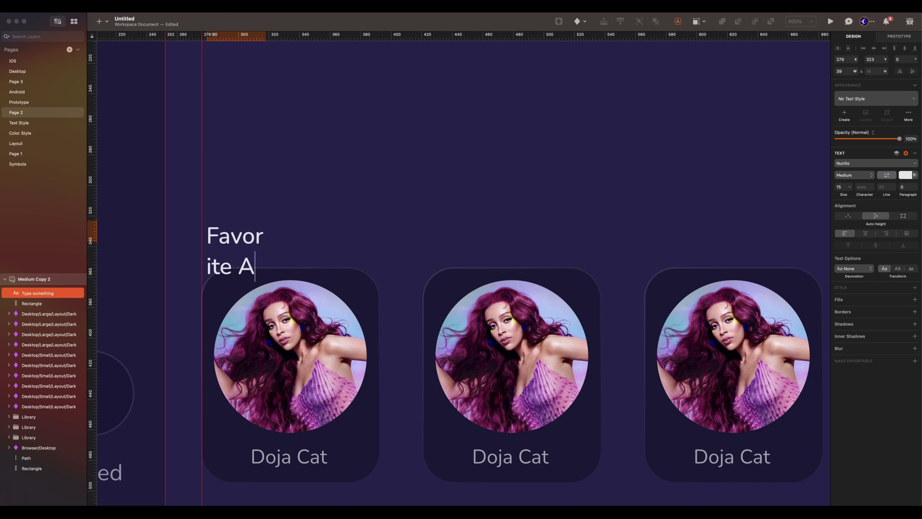
text(rtists)
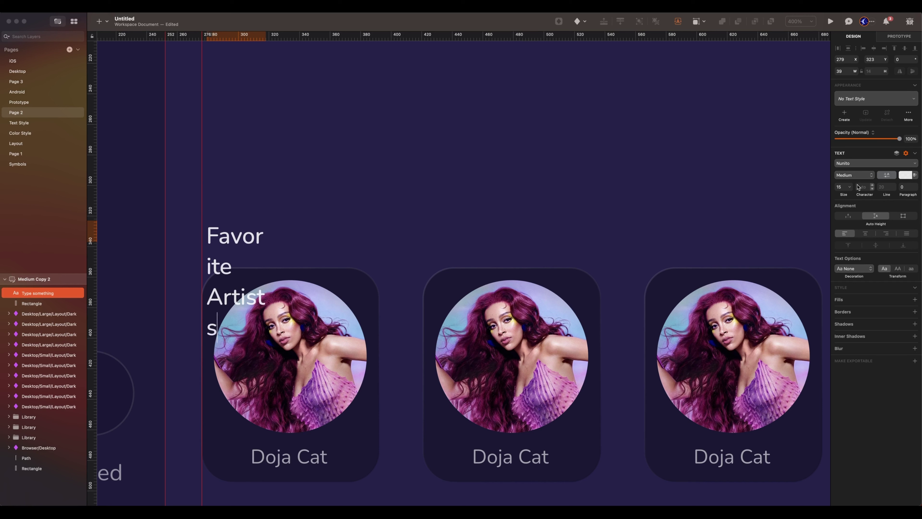
click(848, 217)
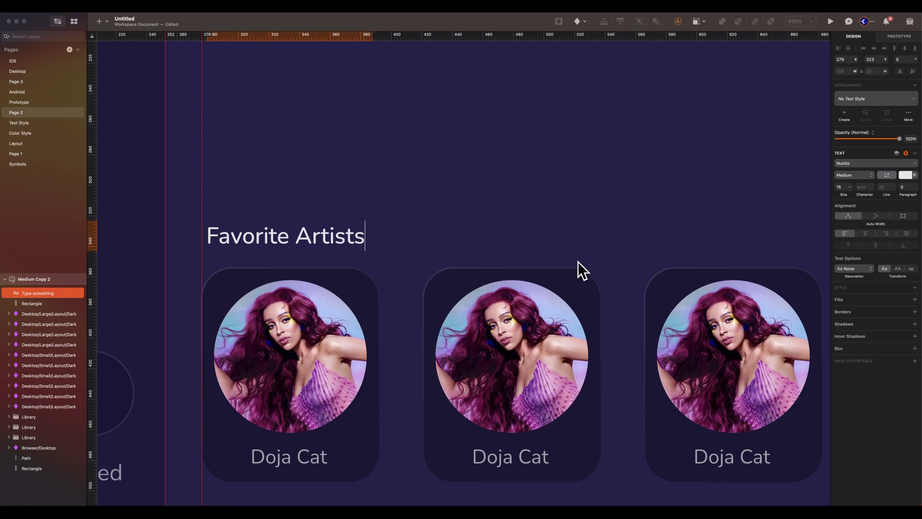
Step: Apply the Desktop/Light Body 1 text style to the Favorite Artists heading
shift+click(209, 239)
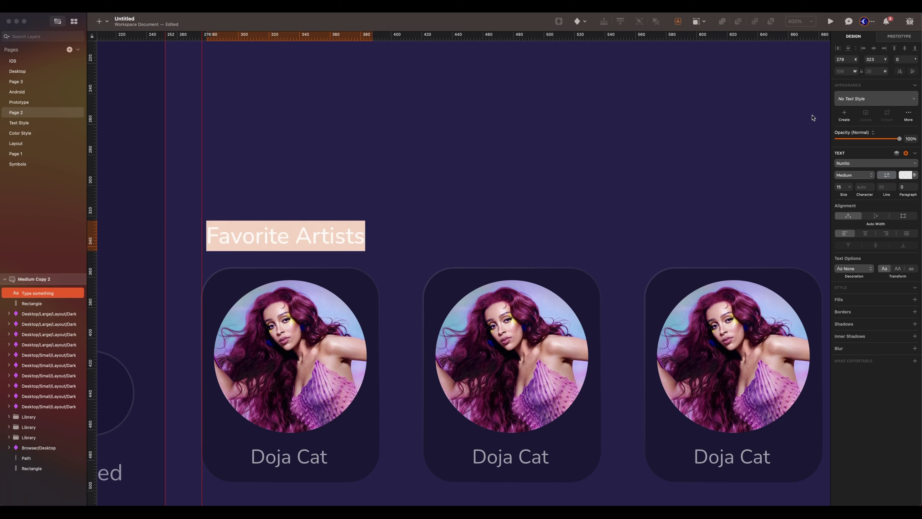
click(852, 100)
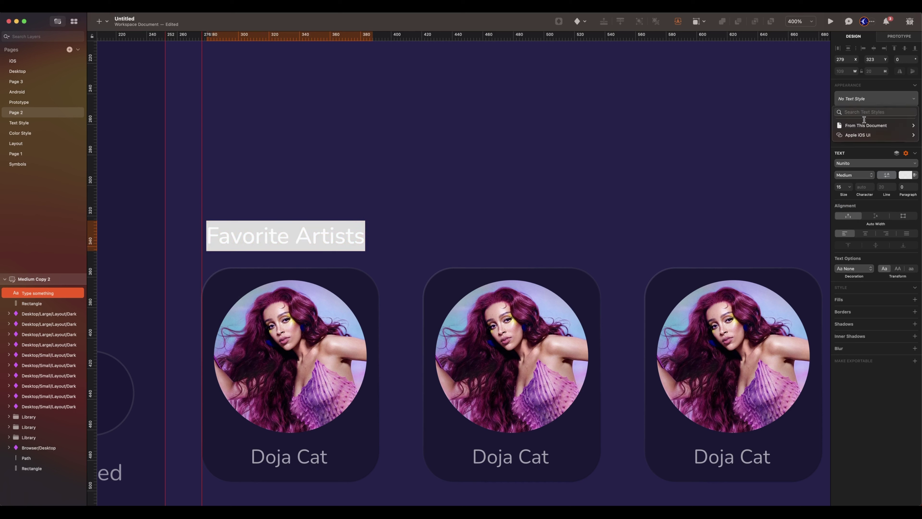
text(desktop)
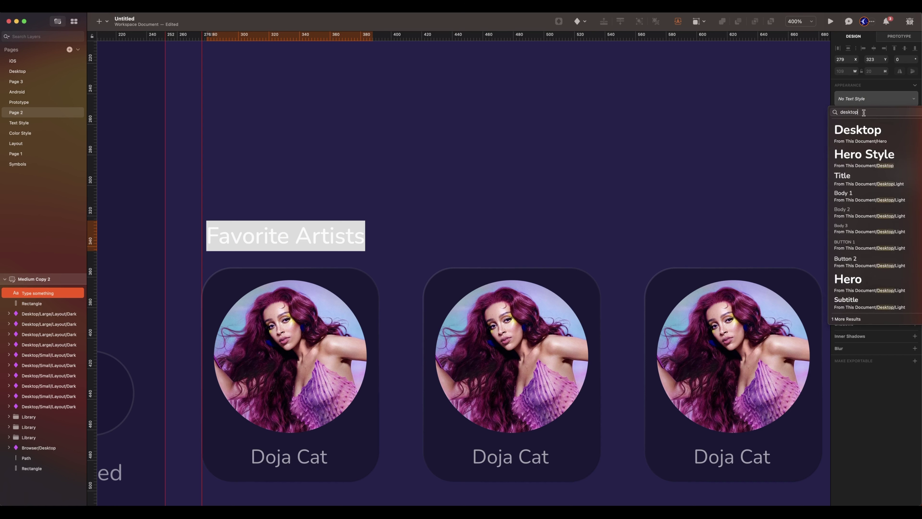
click(869, 201)
key(super+minus)
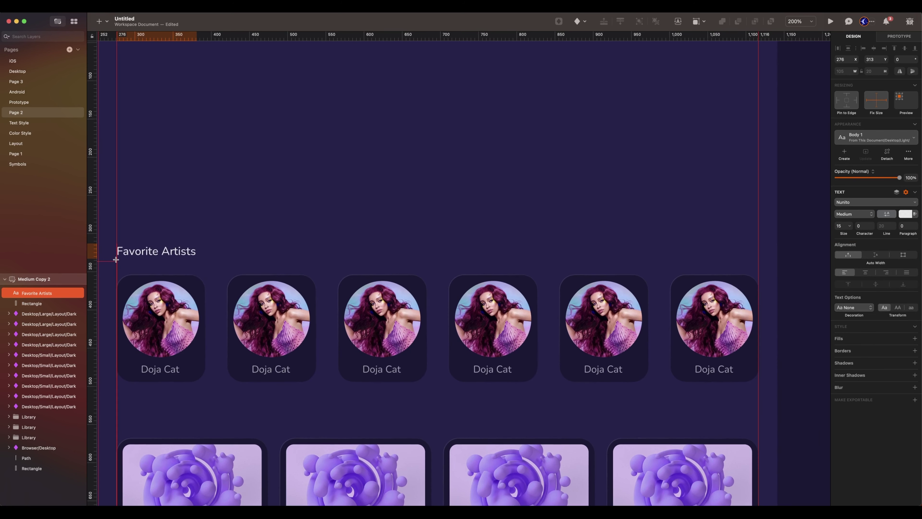
Step: Draw a horizontal divider line about 841 px long beneath the Favorite Artists heading, spanning the content guides
mouse_move(116, 259)
mouse_down()
mouse_move(611, 284)
mouse_move(741, 245)
mouse_move(757, 243)
mouse_move(760, 262)
mouse_up()
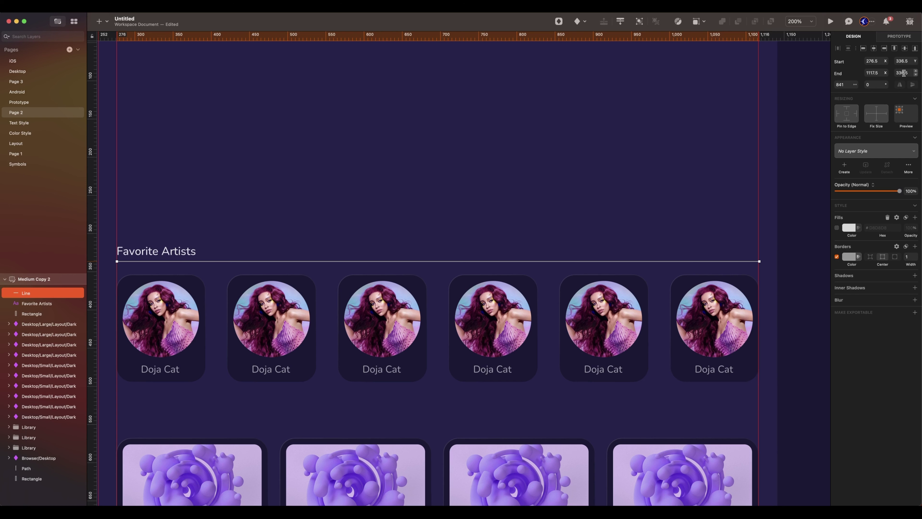
Step: Set the divider under Favorite Artists to start at X 276, Y 336 and recolor it white FFFFFF at low opacity
click(904, 73)
click(904, 61)
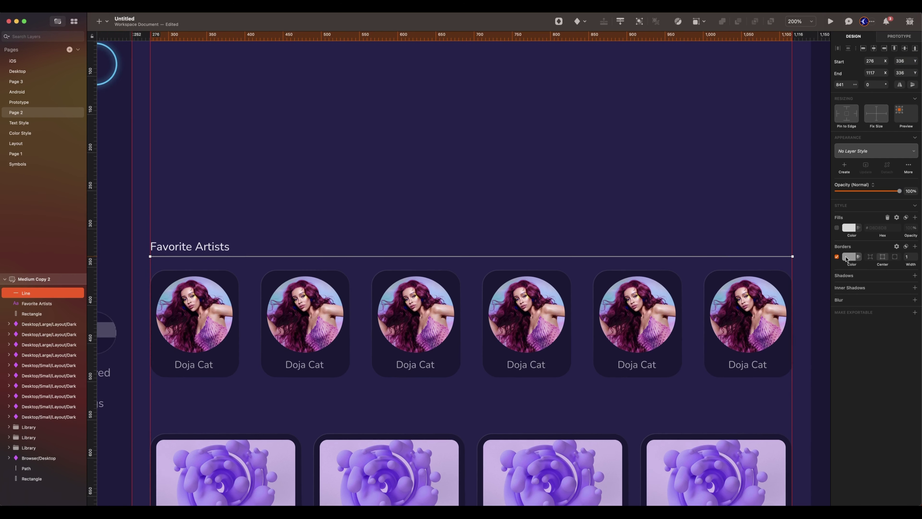
click(846, 258)
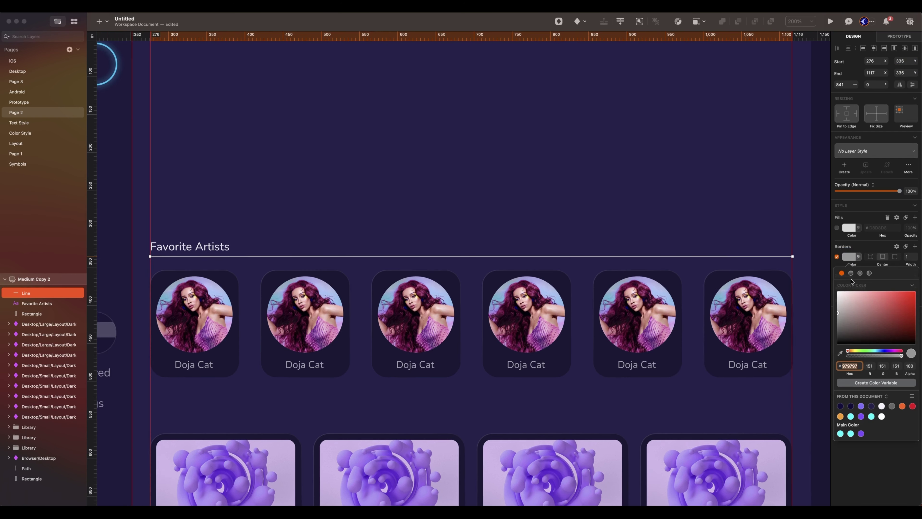
drag(838, 315, 829, 262)
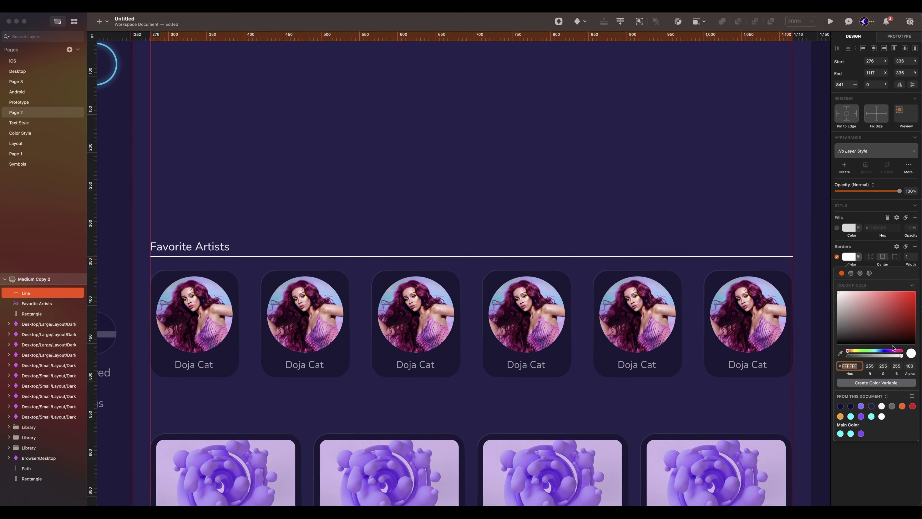
drag(902, 357, 853, 357)
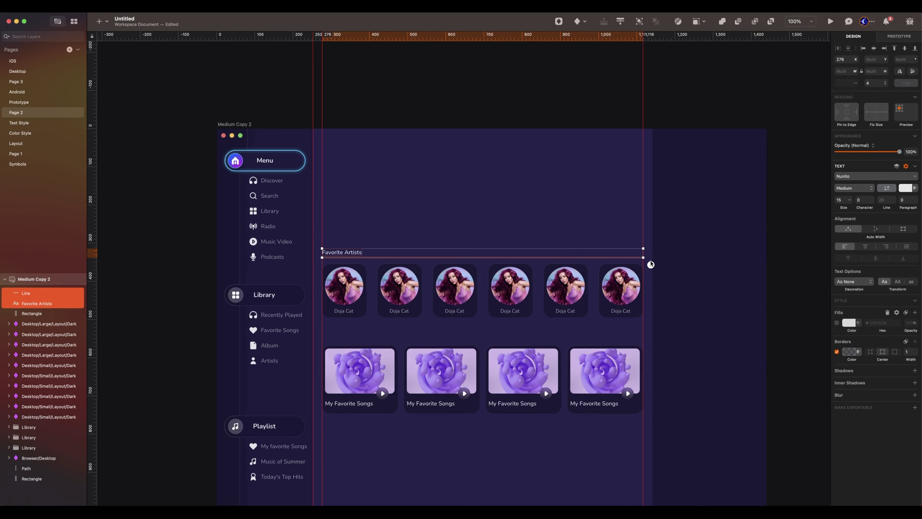
Step: Duplicate the Favorite Artists heading with its divider and move the copy down to just above the song card row
key(super+d)
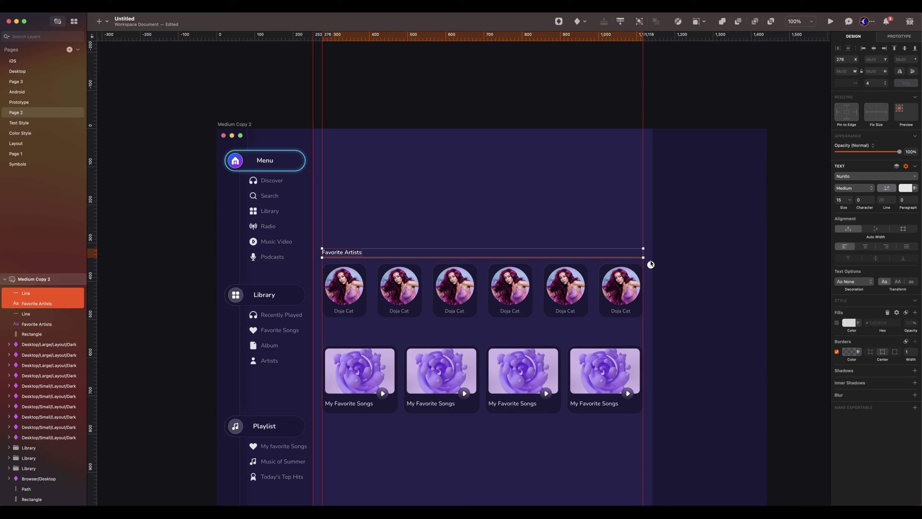
key(shift+Down)
key(shift+Down)
key(shift+Down)
key(shift+Down)
key(shift+Down)
key(shift+Down)
key(shift+Down)
key(shift+Down)
key(shift+Down)
key(shift+Down)
key(shift+Down)
key(shift+Down)
key(shift+Down)
key(shift+Down)
key(shift+Down)
key(shift+Down)
key(shift+Down)
key(shift+Down)
key(shift+Down)
key(shift+Down)
key(shift+Down)
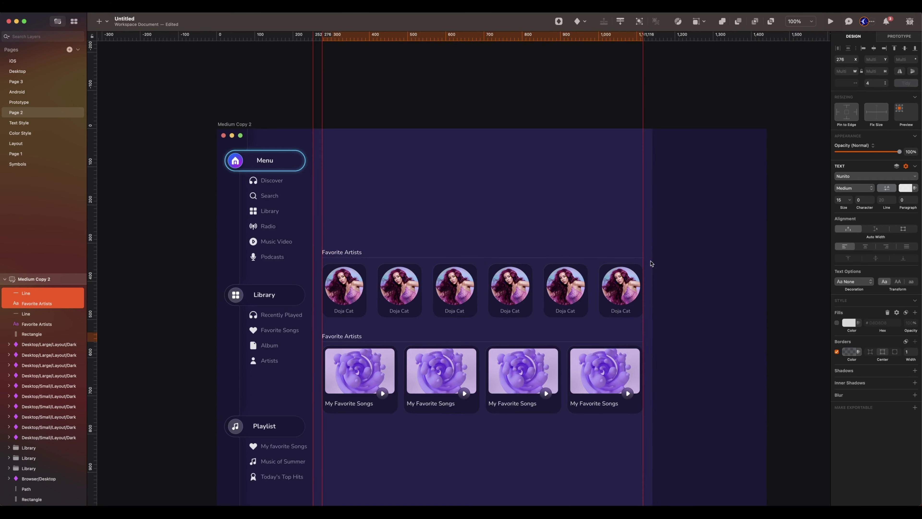
Step: Adjust the copied heading and divider to sit 16 px above the song cards, and change the text to Recommended for you
key(super+equal)
key(shift+Up)
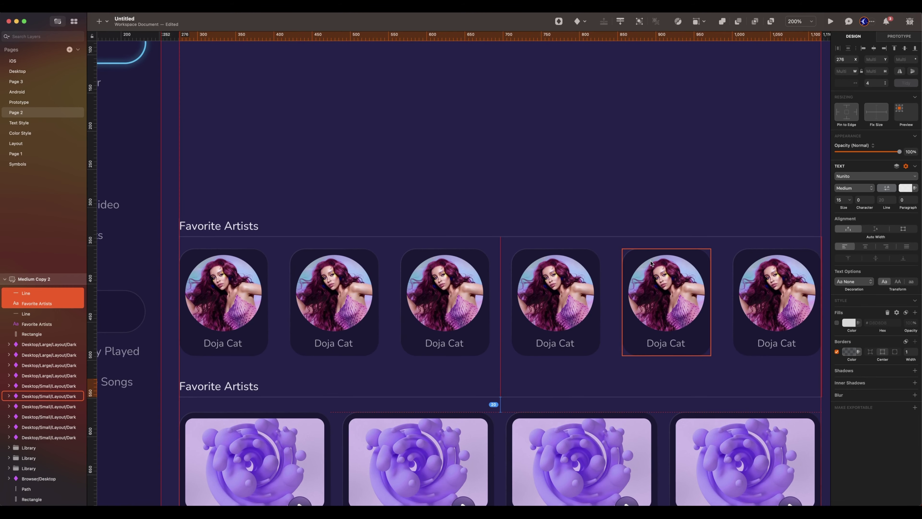
key(Down)
key(Down)
key(Down)
key(Down)
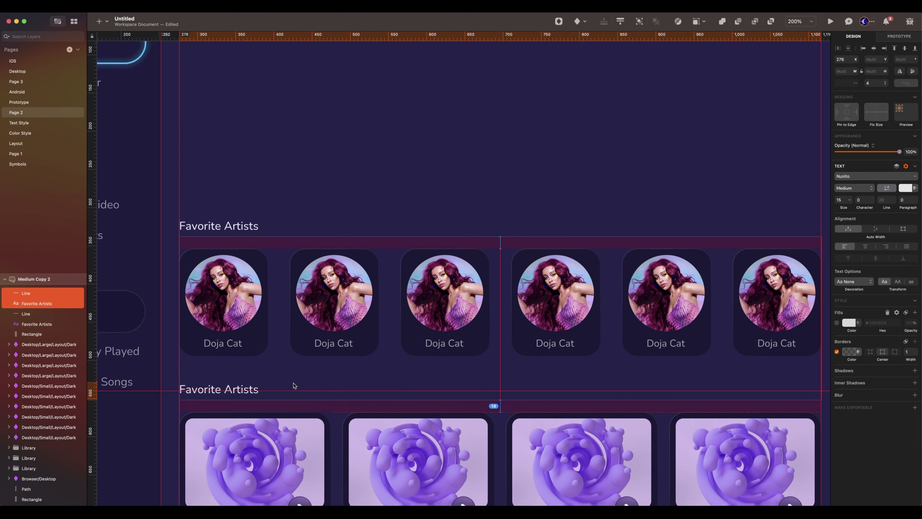
double_click(239, 391)
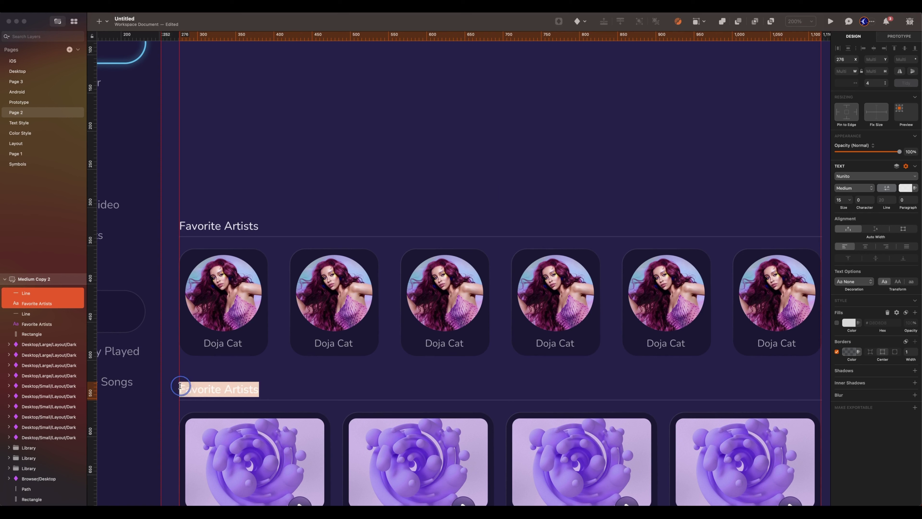
text(Recommended for you)
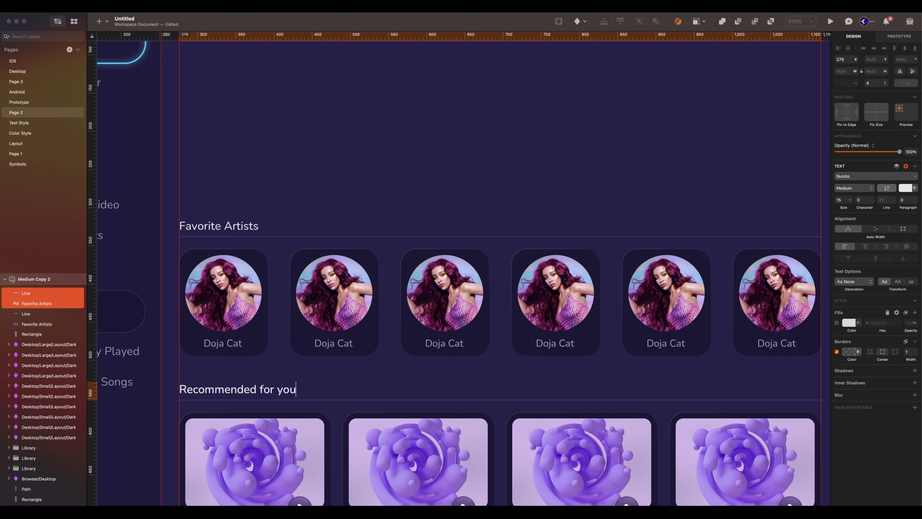
Step: Group the Favorite Artists heading, its divider and the six artist cards, and name the group Favorite Artists
key(super+0)
drag(313, 221, 639, 305)
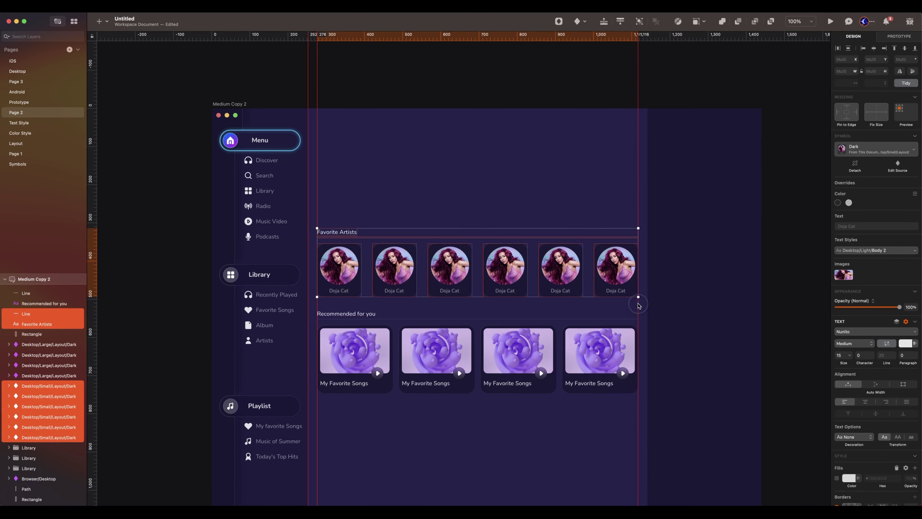
key(super+g)
scroll(545, 320, right, 5)
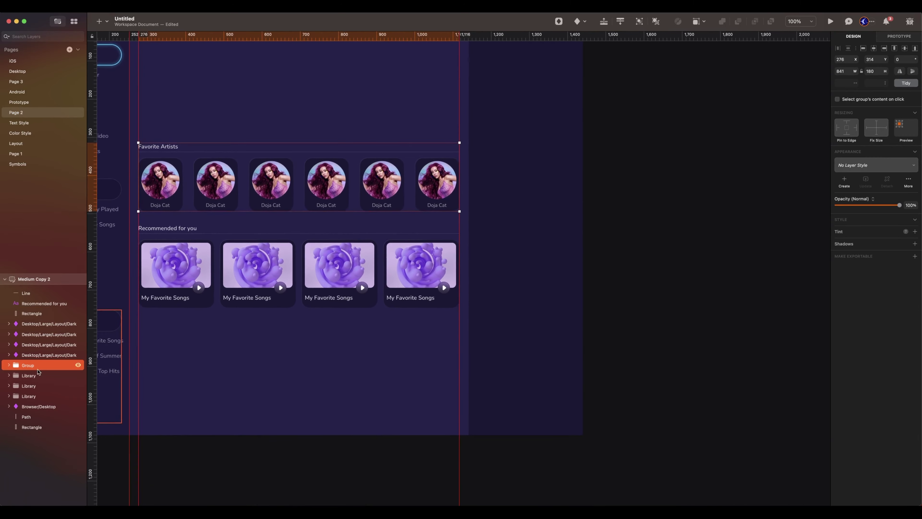
double_click(36, 366)
text(Favorite)
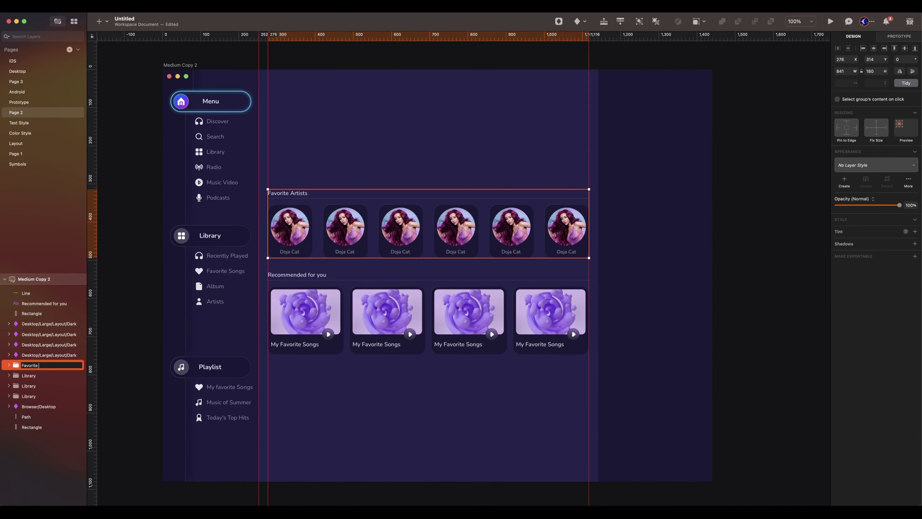
text( Artists)
key(Return)
Step: Group the lower heading, its divider and the four song cards, and name the group Recommended for you
drag(263, 268, 594, 367)
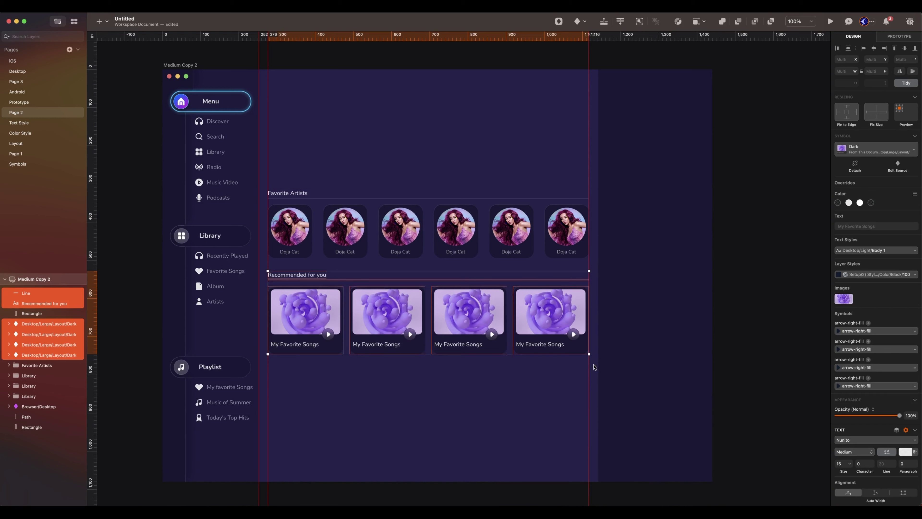
key(super+g)
double_click(25, 305)
text(Recommended for you)
key(Return)
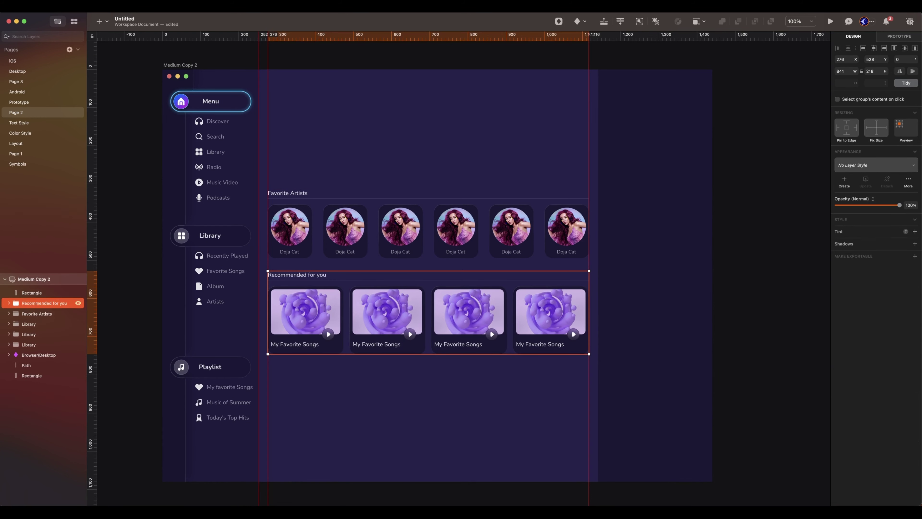
Step: Group the two lower Library groups, Browser/Desktop, Path and sidebar Rectangle layers, and name the group Side Menu
click(29, 335)
shift+click(31, 345)
shift+click(35, 355)
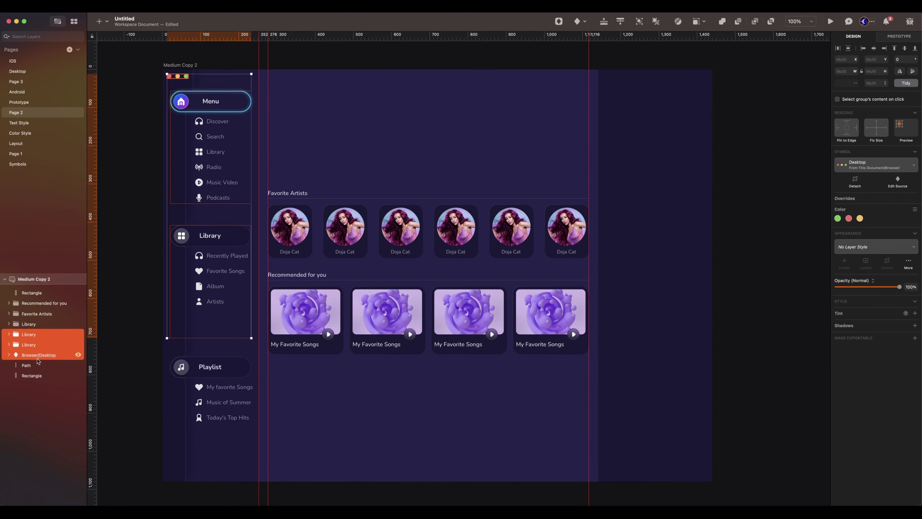
shift+click(36, 366)
shift+click(36, 375)
key(super+g)
double_click(26, 334)
text(Side M)
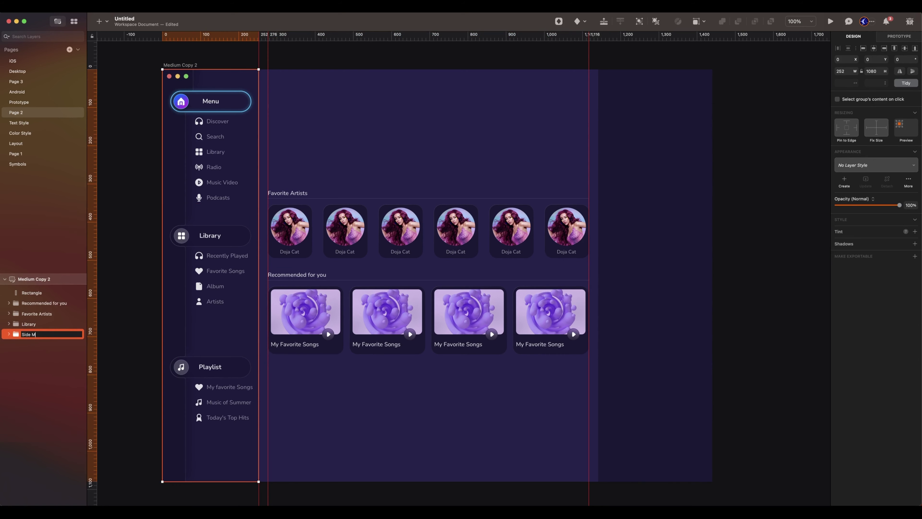
text(enu)
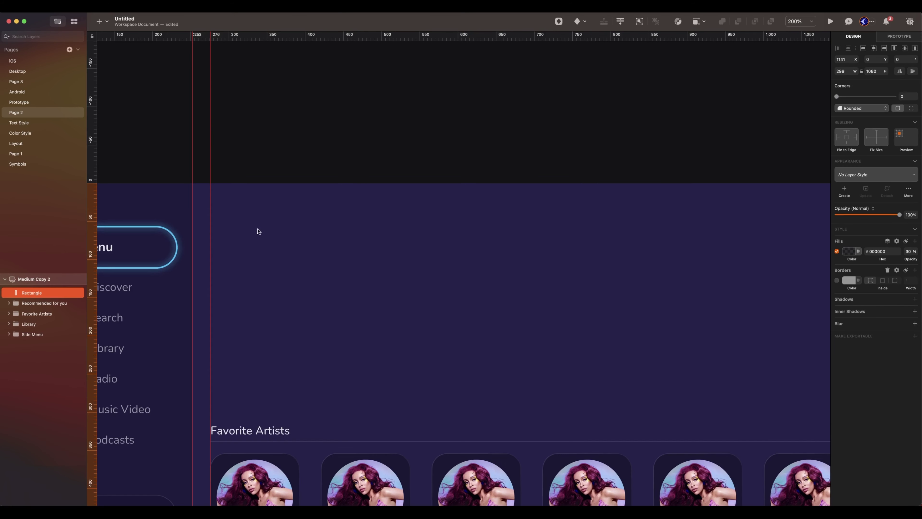
Step: Insert the Searchfiled symbol from this document near the upper edge of the main content area
scroll(506, 290, up, 2)
scroll(507, 291, right, 3)
click(581, 22)
mouse_move(645, 38)
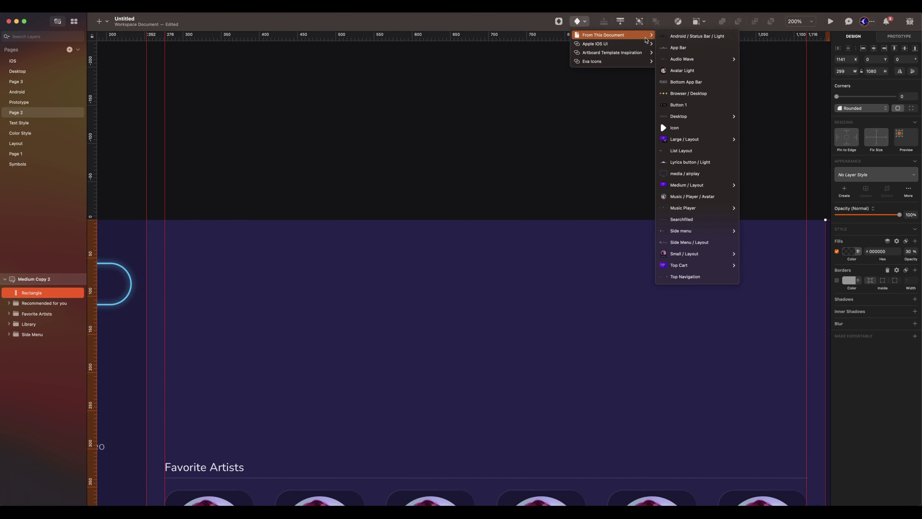
click(692, 221)
click(207, 266)
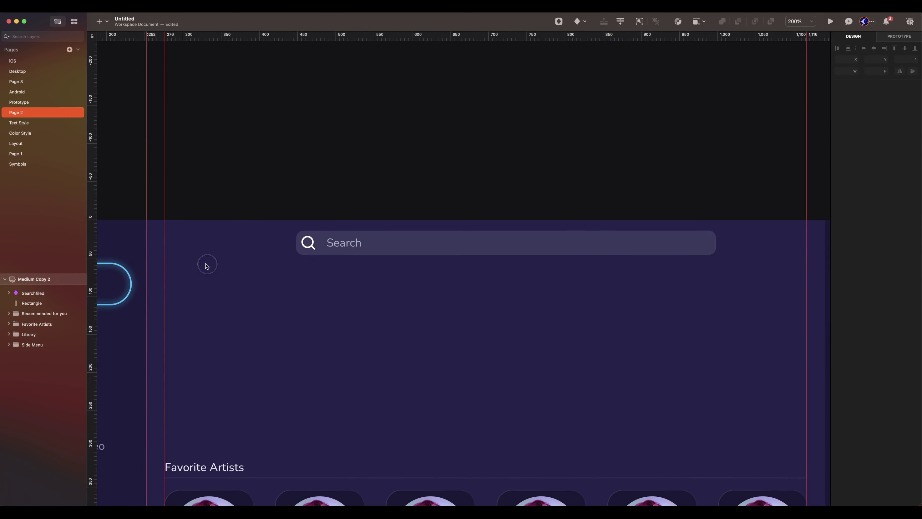
Step: Draw a borderless 889 × 56 px rectangle across the content area's upper edge and fill it with semi-transparent black
key(r)
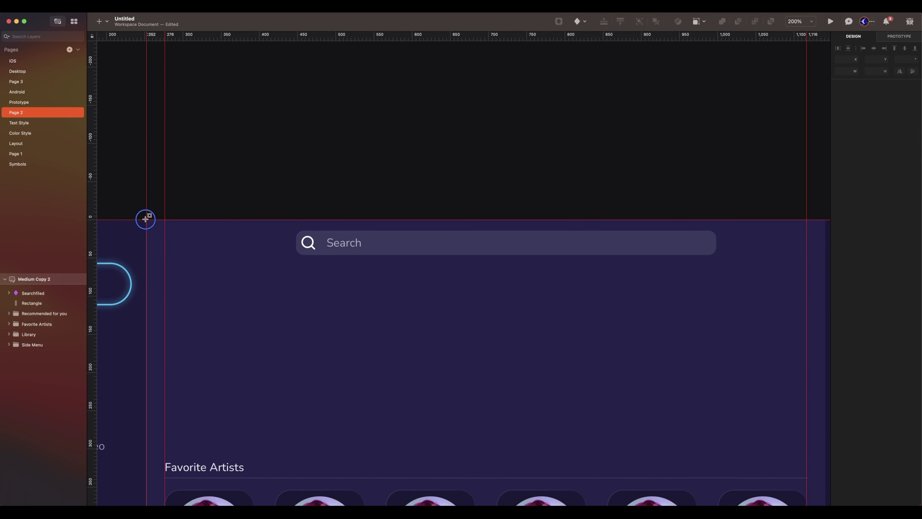
drag(145, 218, 825, 262)
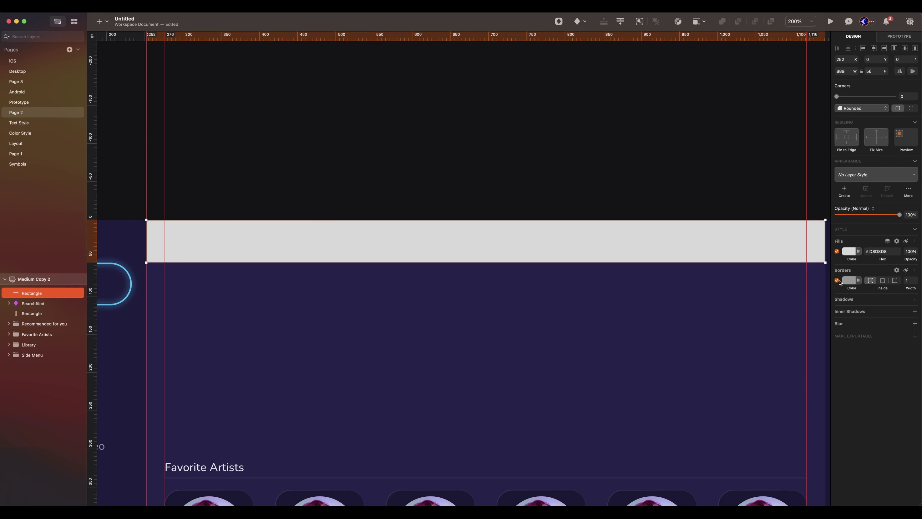
click(837, 280)
click(849, 250)
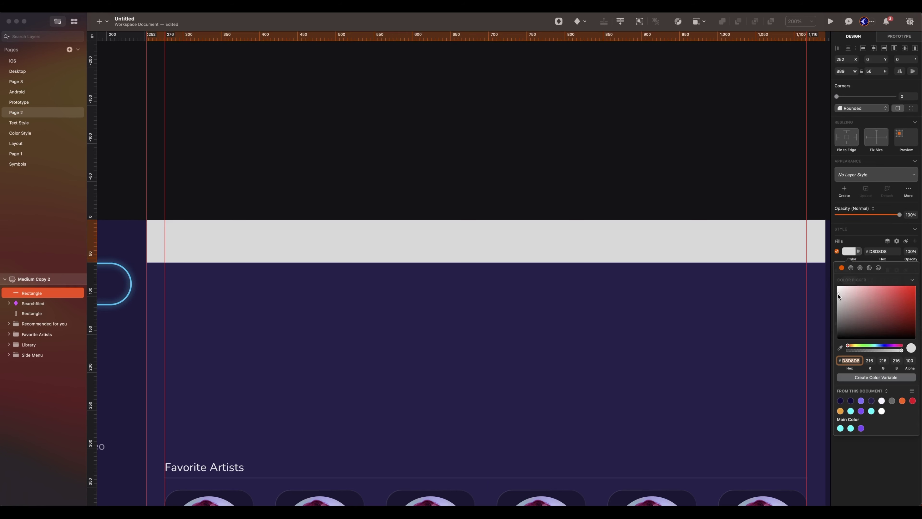
drag(838, 296, 838, 337)
click(859, 351)
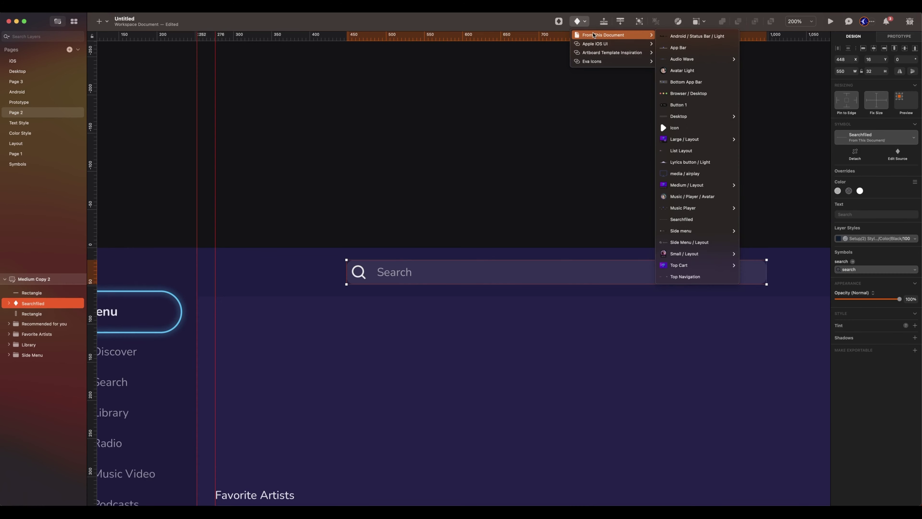
Step: Insert the desktop Top Navigation arrows symbol at X 276, Y 16, level with the search field
mouse_move(660, 121)
click(755, 174)
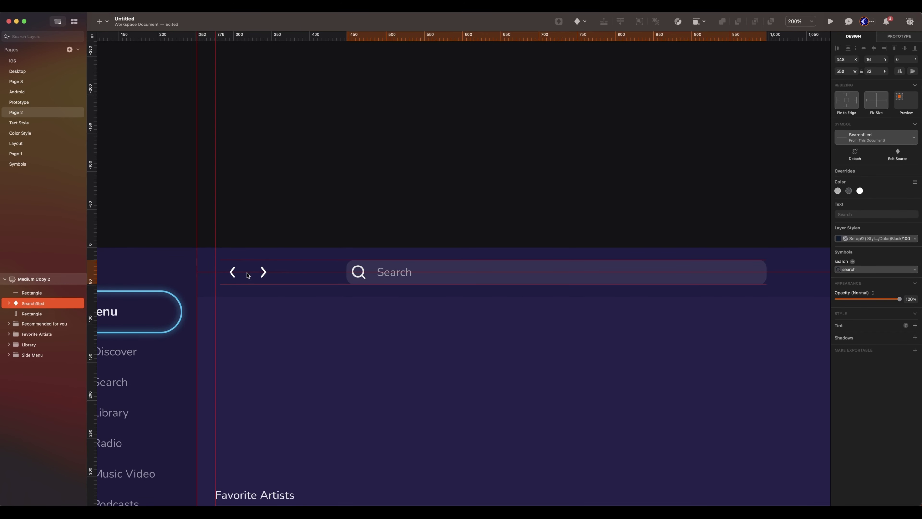
click(243, 273)
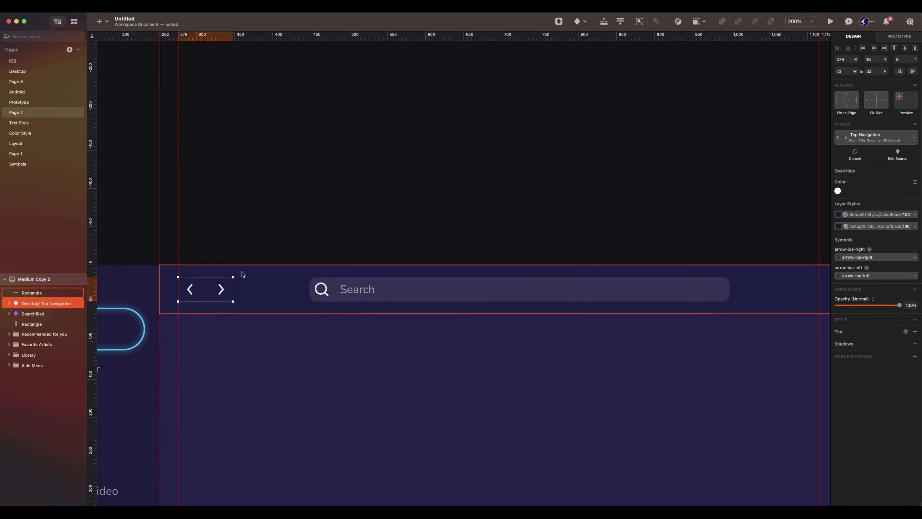
Step: Move the search field left toward the navigation arrows, to X 372
click(36, 313)
key(shift+Left)
key(shift+Left)
key(shift+Left)
key(shift+Left)
key(shift+Left)
key(shift+Left)
key(shift+Left)
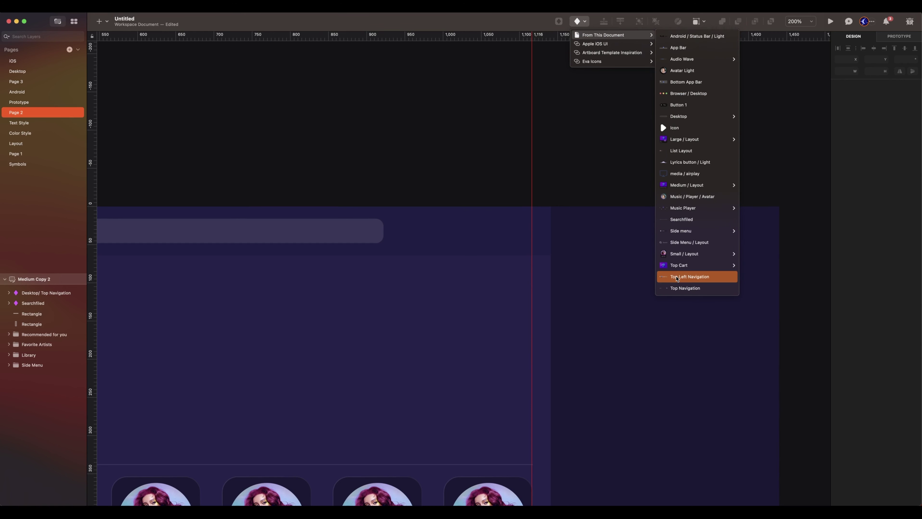
Step: Insert the Top Left Navigation symbol in the header bar, ending at the content area's right guide
click(676, 278)
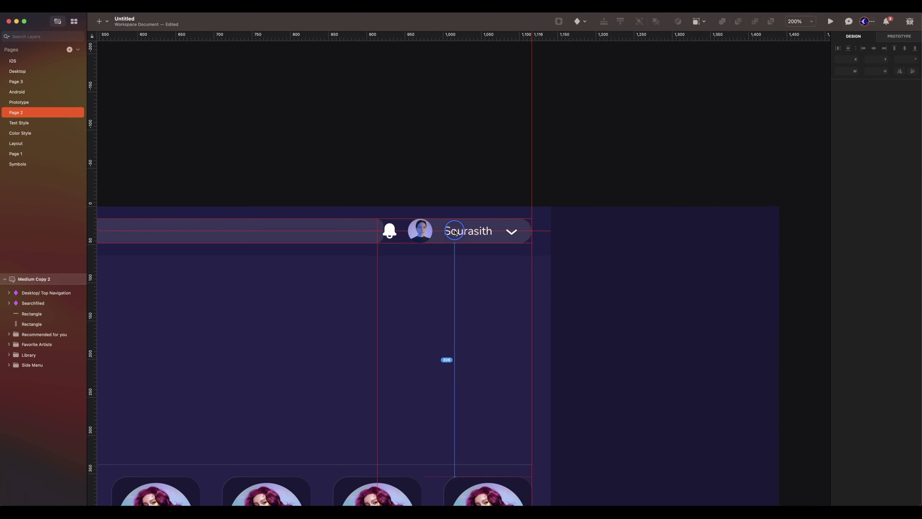
click(455, 231)
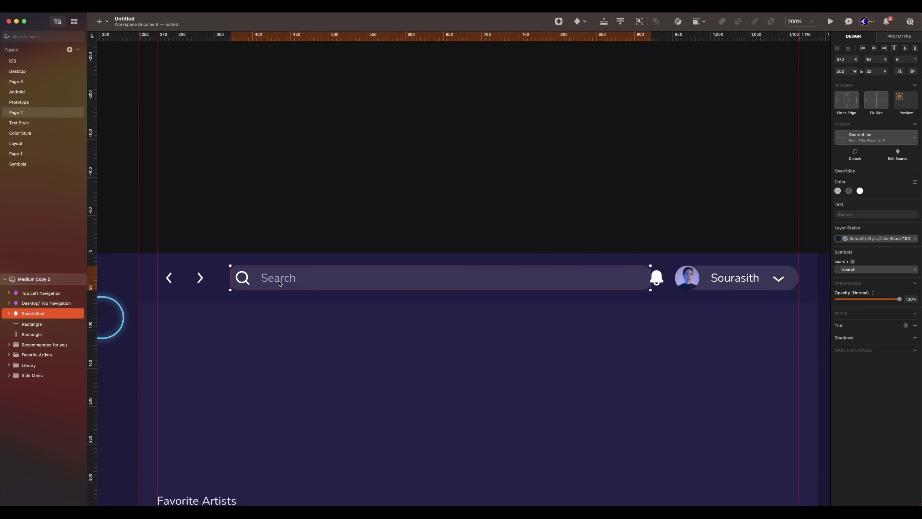
Step: Nudge the search field left to X 364, leaving a 16 px gap after the navigation arrows
scroll(279, 283, left, 3)
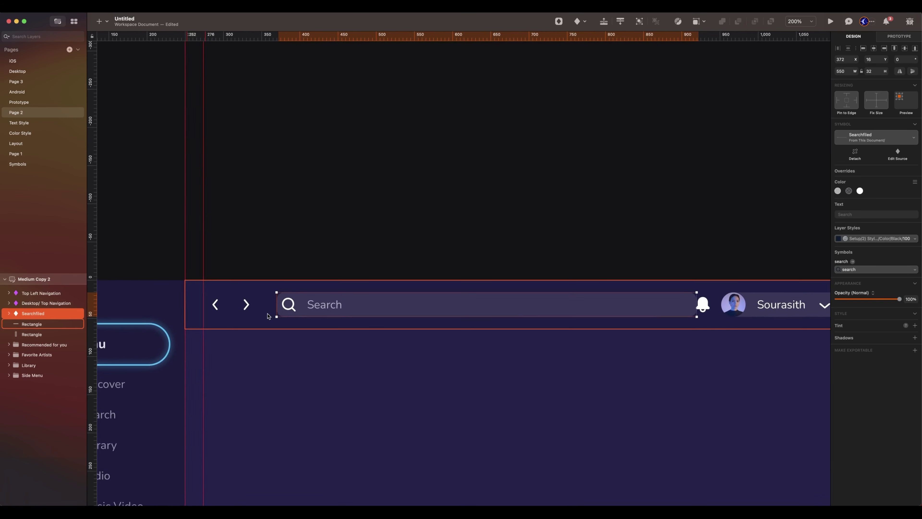
scroll(267, 315, left, 3)
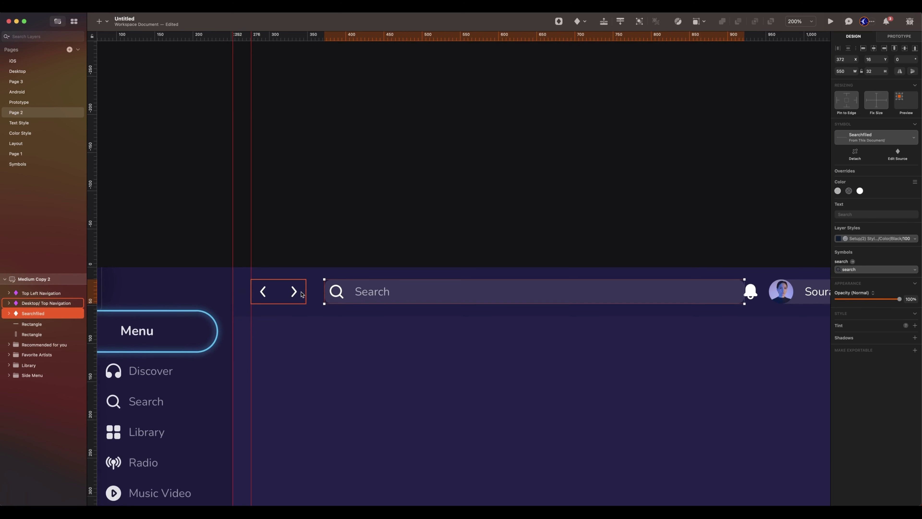
key(Left)
key(Left)
key(Left)
key(Left)
key(Left)
key(Left)
key(Left)
key(Left)
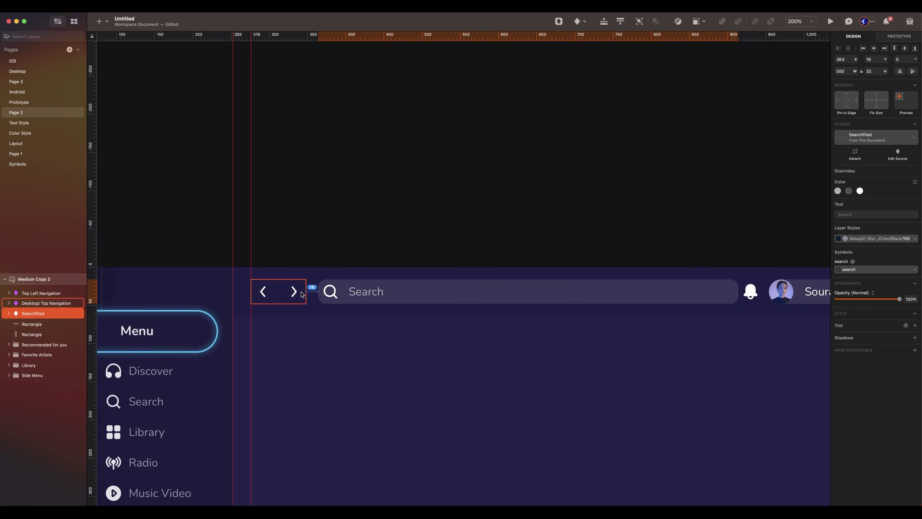
scroll(302, 294, right, 5)
scroll(383, 270, right, 10)
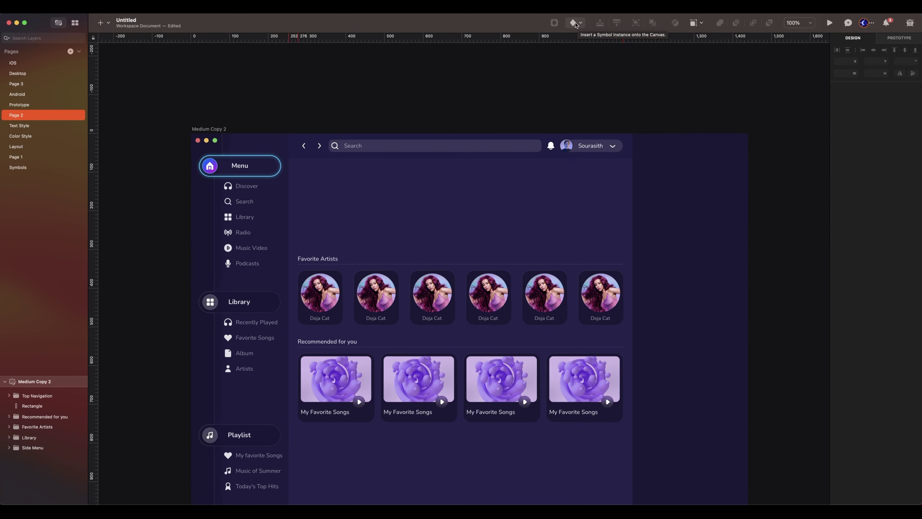
Step: Insert the desktop Top Card symbol above the Favorite Artists section at X 276, Y 83
click(575, 24)
click(101, 22)
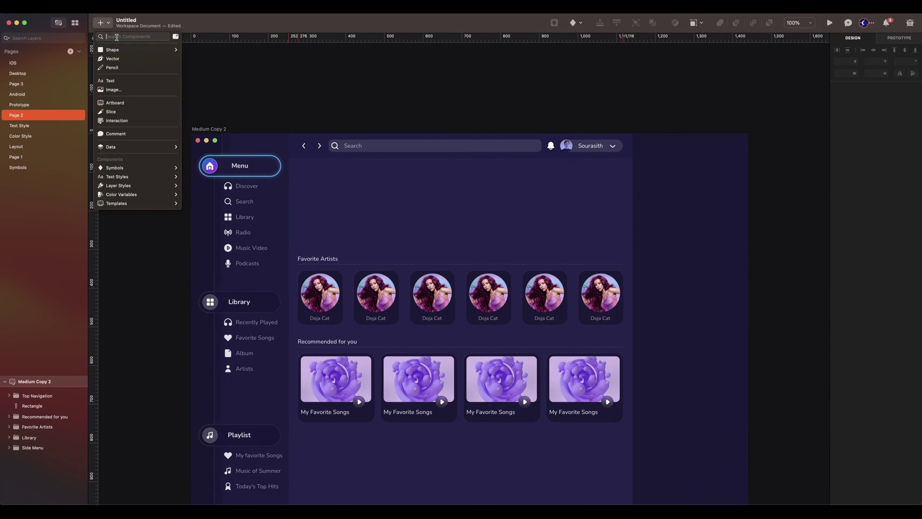
text(top card)
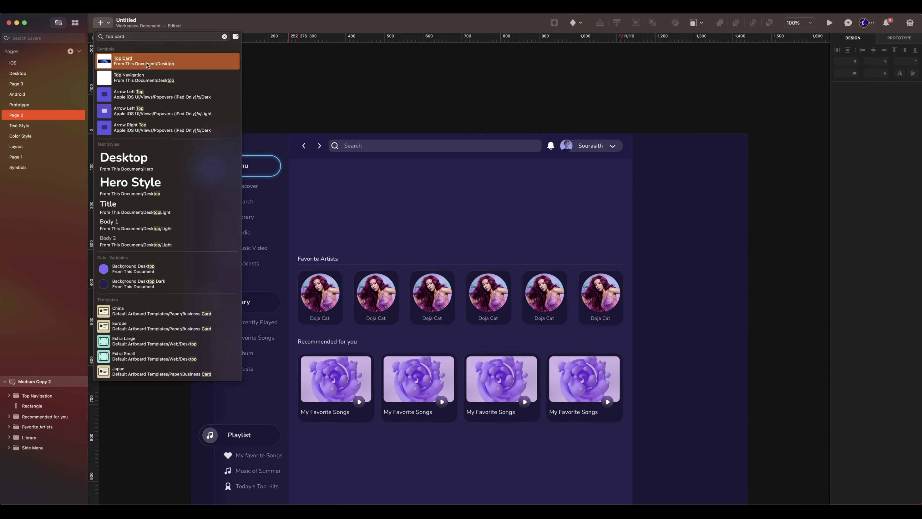
click(141, 61)
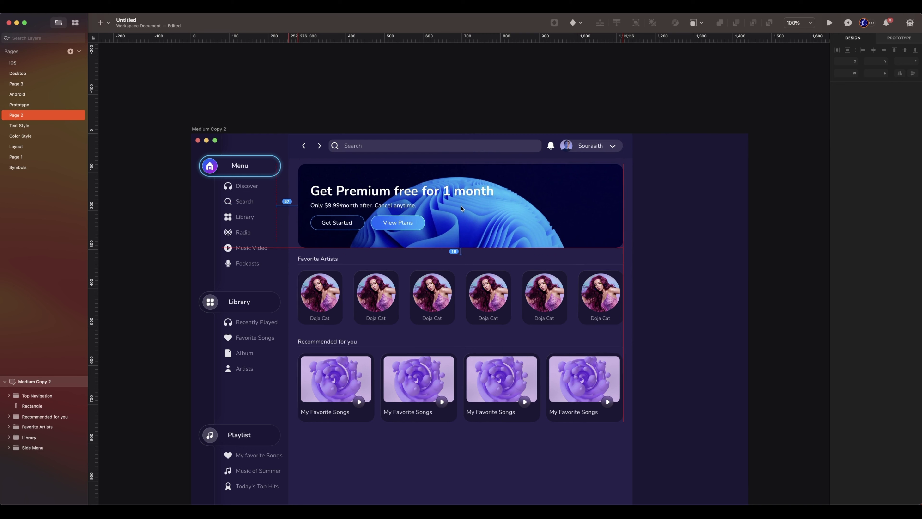
click(460, 209)
Step: Move the Favorite Artists and Recommended for you groups down together to free space beneath the Top Card
scroll(460, 209, down, 5)
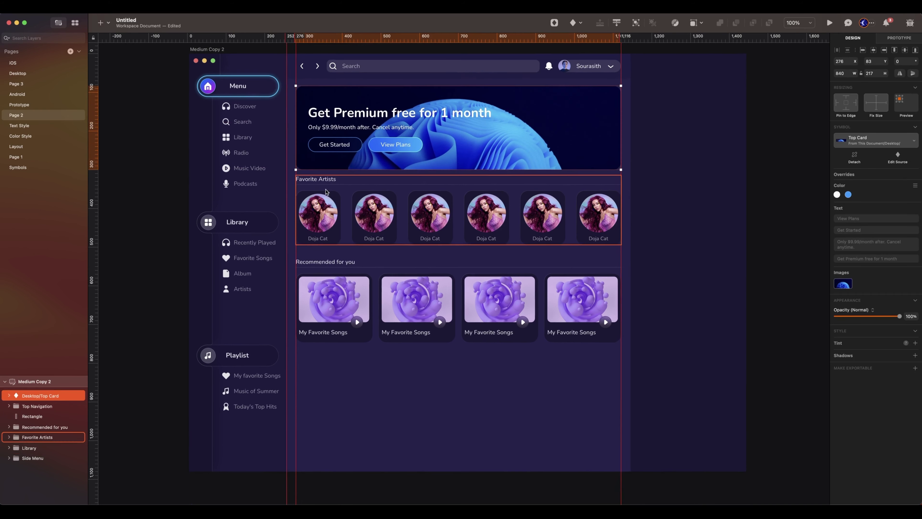
click(32, 426)
shift+click(34, 438)
drag(562, 205, 563, 247)
scroll(563, 248, up, 3)
scroll(561, 248, up, 3)
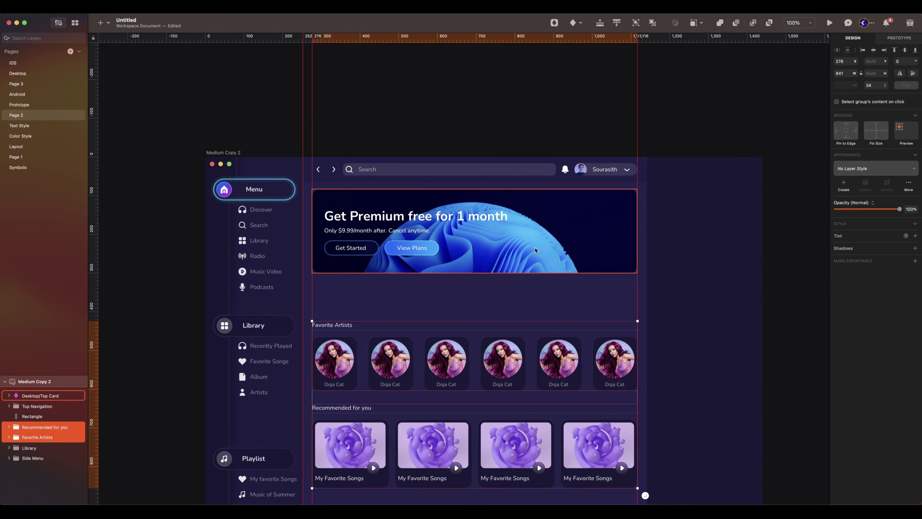
Step: Move the Top Card down 70 px to leave room for a heading beneath the header bar
click(521, 225)
key(shift+Down)
key(shift+Down)
key(shift+Down)
key(shift+Down)
key(shift+Down)
key(shift+Down)
key(shift+Down)
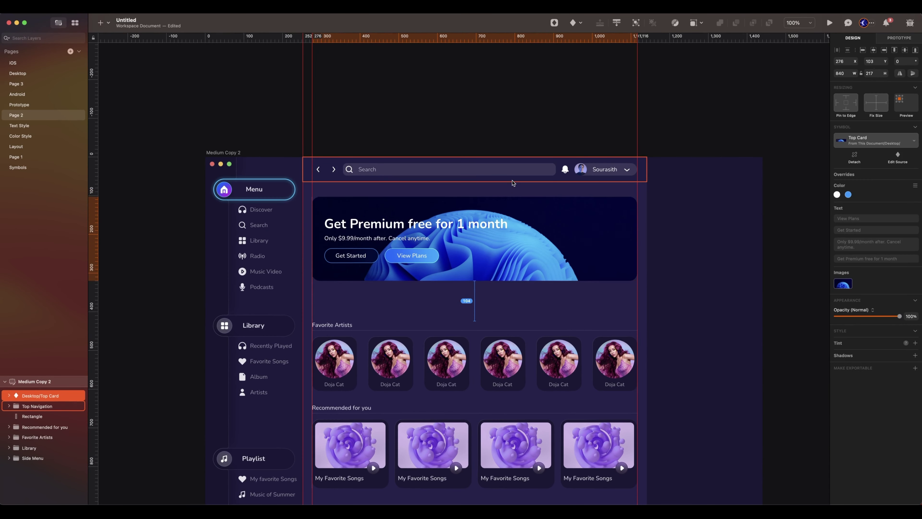
Step: Add a "Discover" heading above the Top Card's upper-left corner and apply the Desktop/Light Title text style
scroll(267, 217, up, 3)
scroll(267, 217, left, 3)
drag(328, 233, 438, 255)
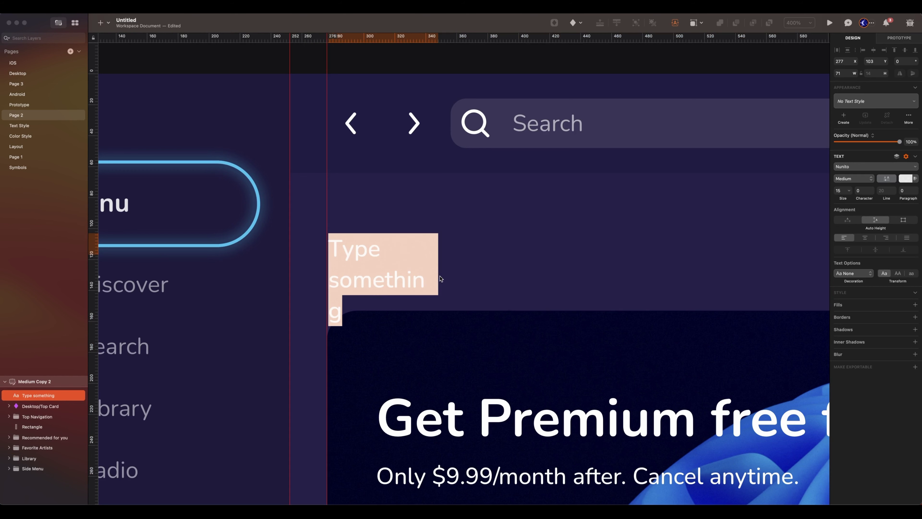
text(Discover)
click(875, 101)
click(880, 317)
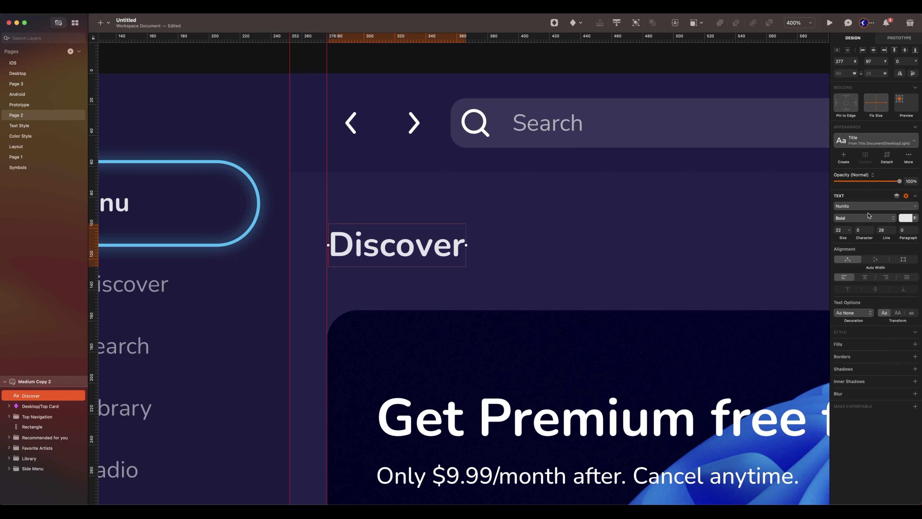
click(417, 277)
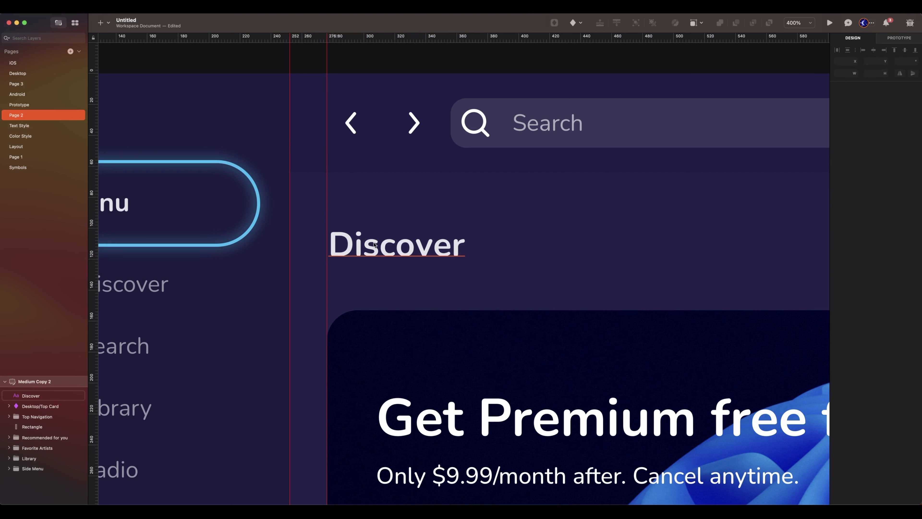
Step: Nudge the Discover heading up slightly and move the Top Card to Y 148
click(373, 244)
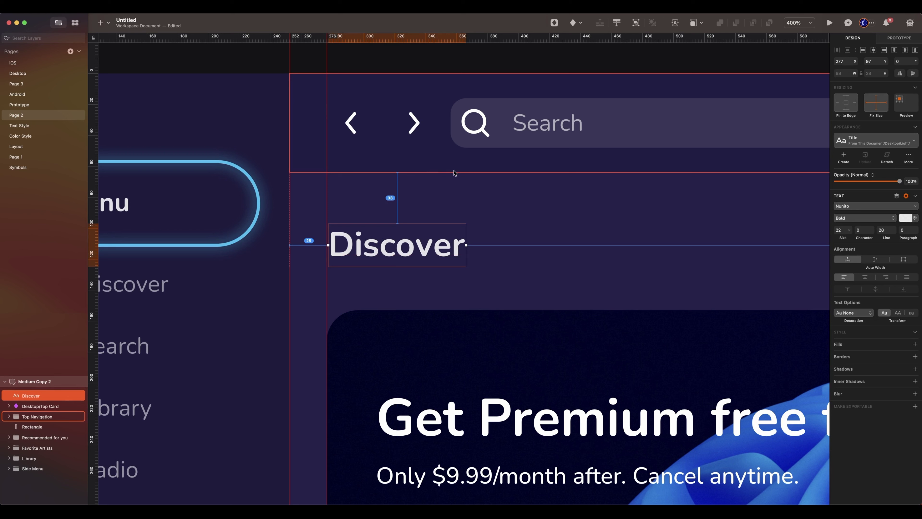
key(Up)
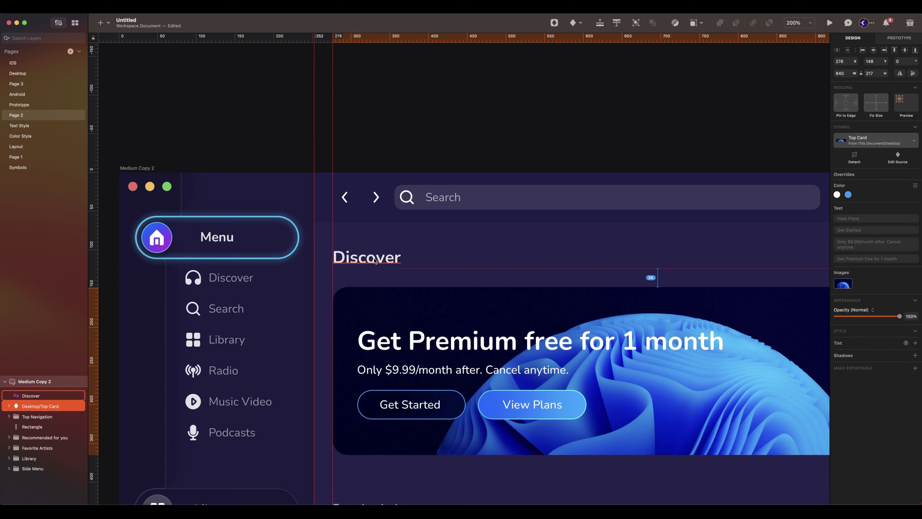
scroll(375, 261, down, 3)
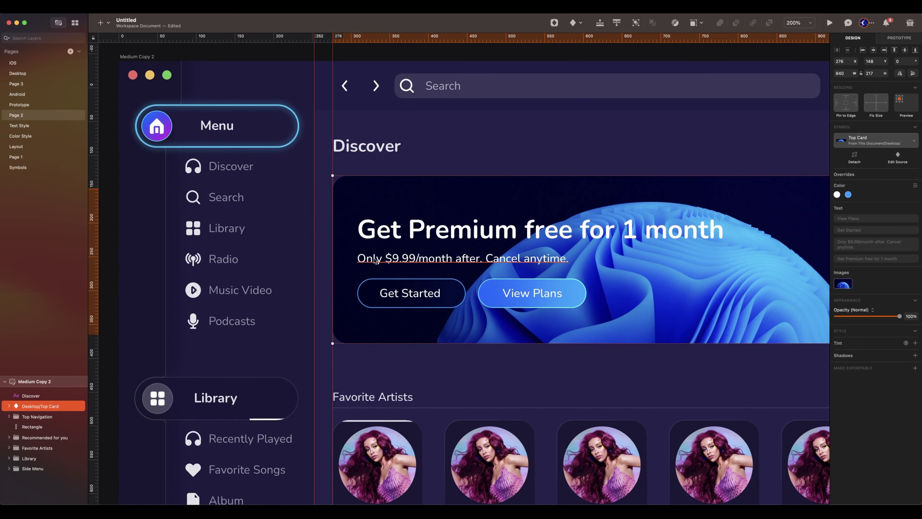
Step: Draw a 410 × 249 px rectangle below the recommended cards at X 276, Y 888, and add vertical guides at 686 and 703
key(super+minus)
scroll(375, 261, down, 2)
scroll(375, 260, right, 1)
drag(345, 269, 717, 472)
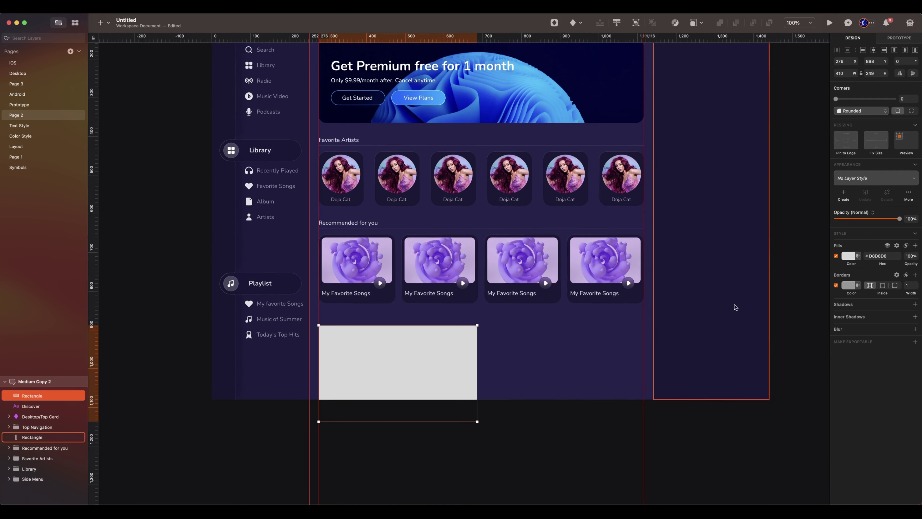
click(477, 36)
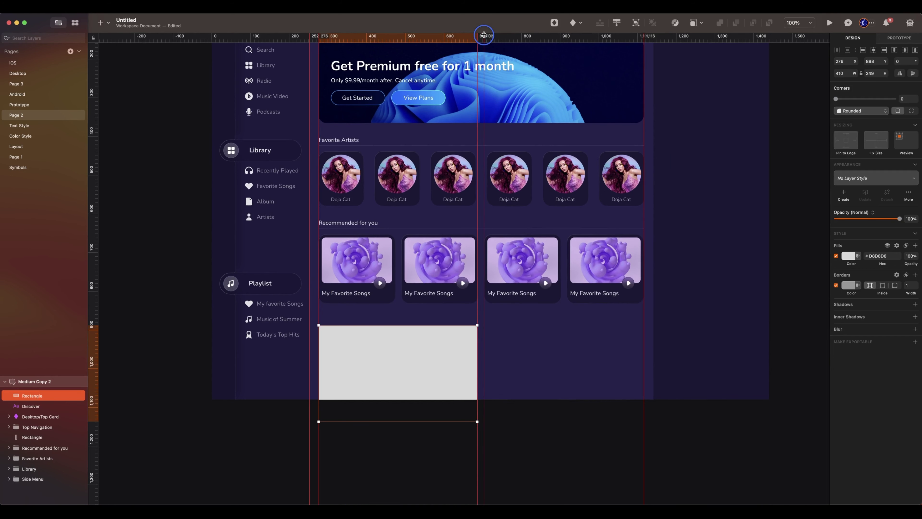
click(483, 35)
Step: Set the new rectangle's fill to black (#000000) at 30% opacity
drag(838, 300, 773, 392)
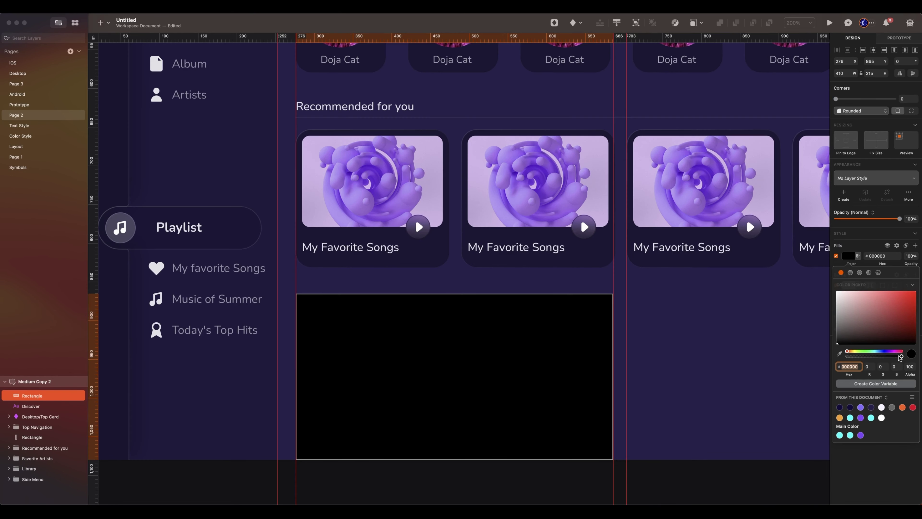
drag(901, 357, 864, 357)
key(Escape)
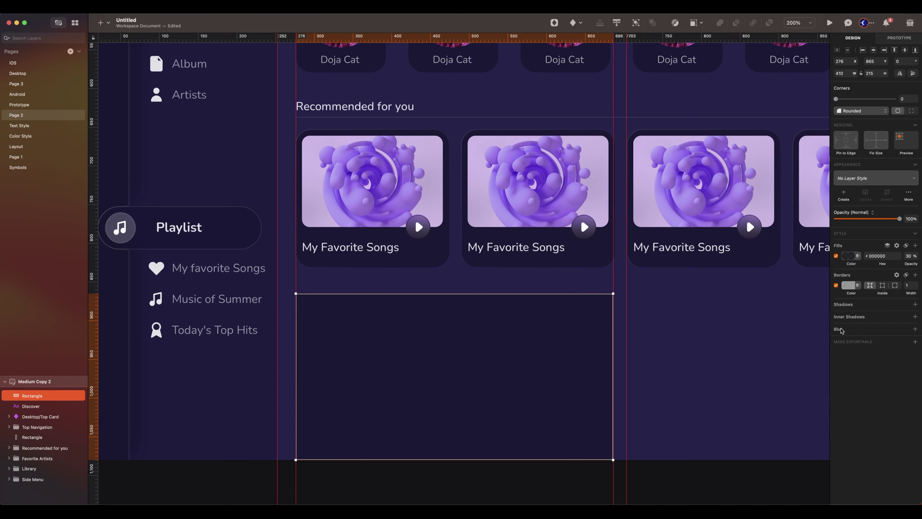
Step: Give the rectangle a linear gradient border from translucent white to fully transparent black, and round its top two corners to 20
click(848, 285)
click(851, 301)
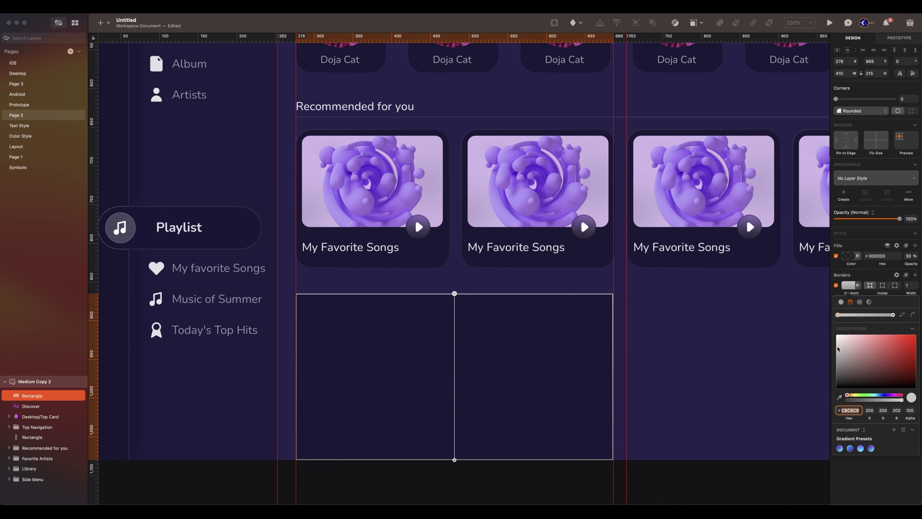
drag(838, 345, 824, 301)
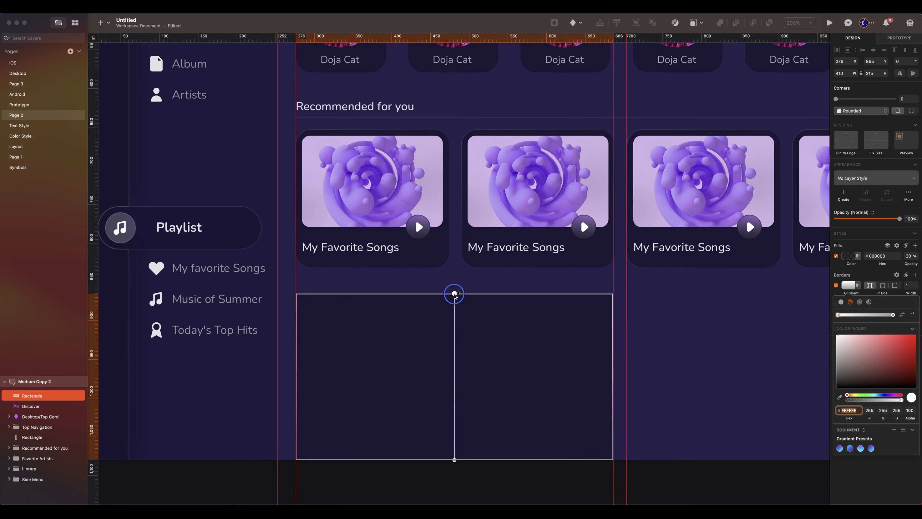
click(455, 293)
drag(902, 400, 846, 399)
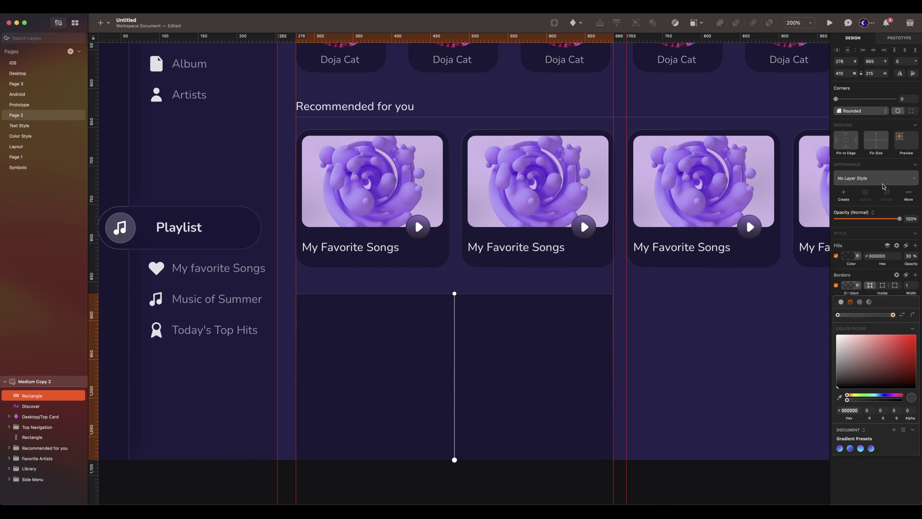
click(911, 111)
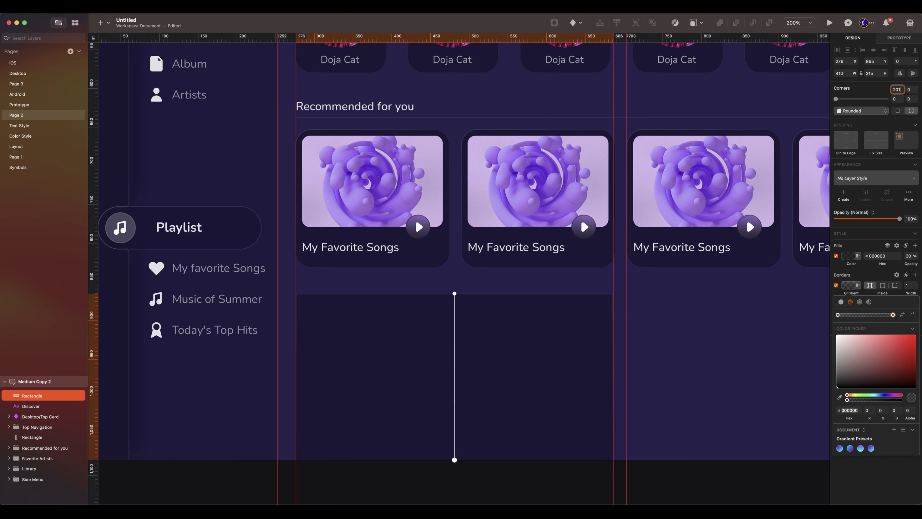
click(671, 342)
Step: Add an auto-width "Billboard Top 100" heading inside the new card at X 296 and apply the Desktop/Light Subtitle text style
scroll(671, 342, down, 2)
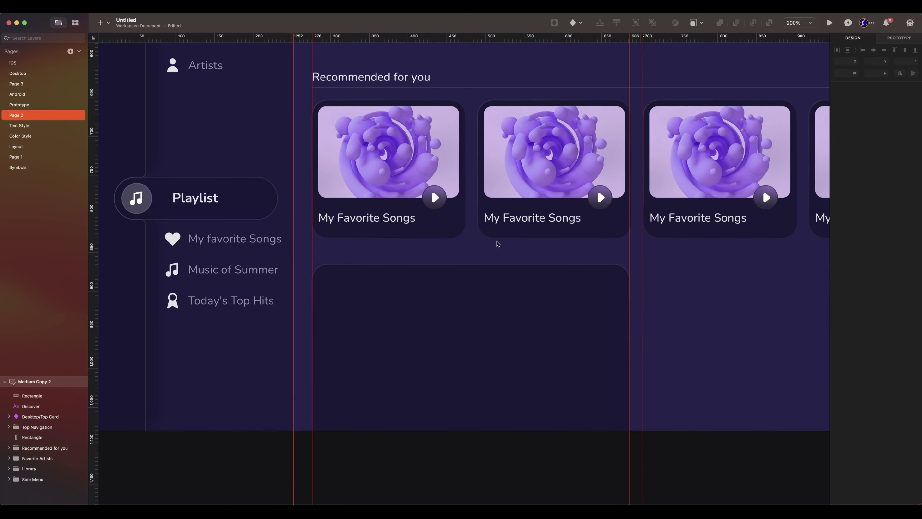
key(t)
click(341, 304)
text(Billboard Top 199)
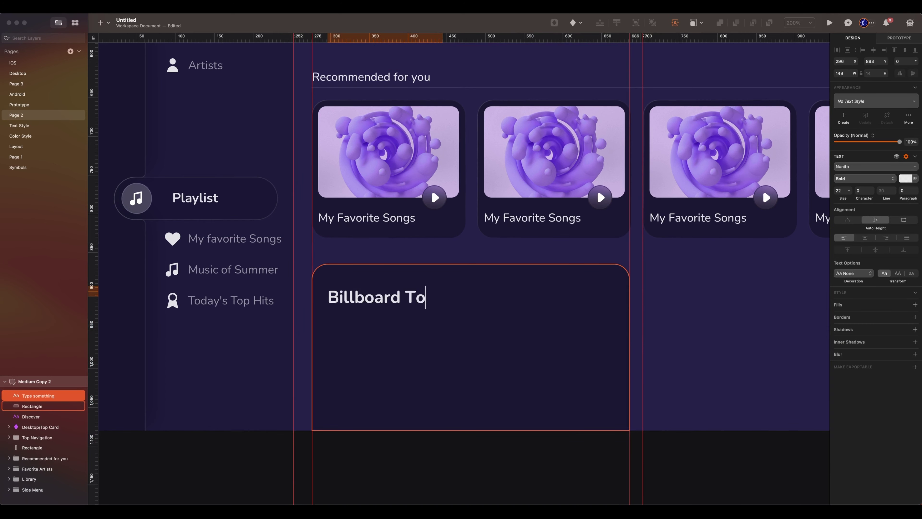
key(BackSpace)
key(BackSpace)
text(00)
click(847, 219)
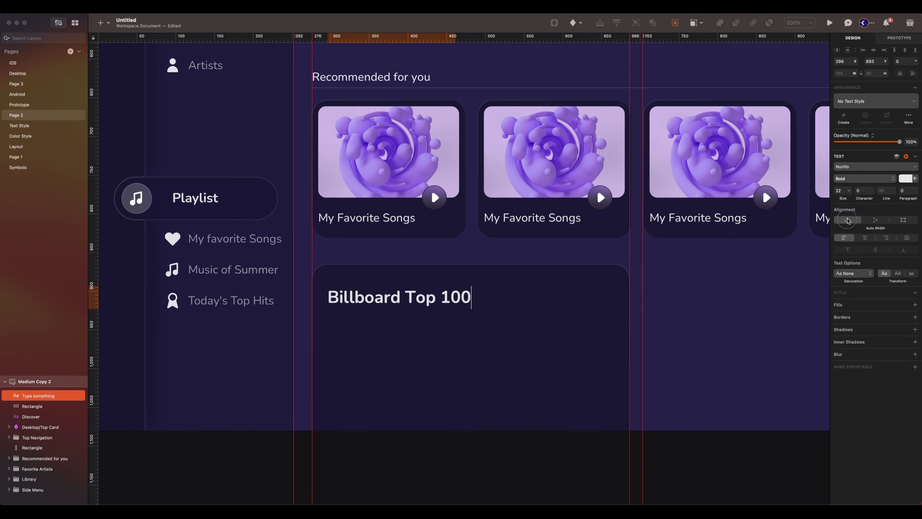
click(875, 101)
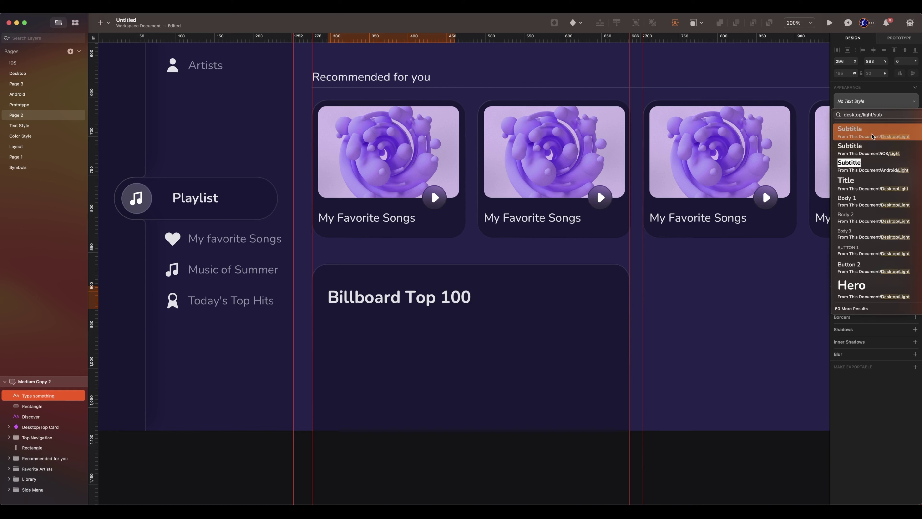
click(871, 136)
Step: Copy the Billboard Top 100 heading's style onto the "Recommended for you" and "Favorite Artists" headings
right_click(374, 297)
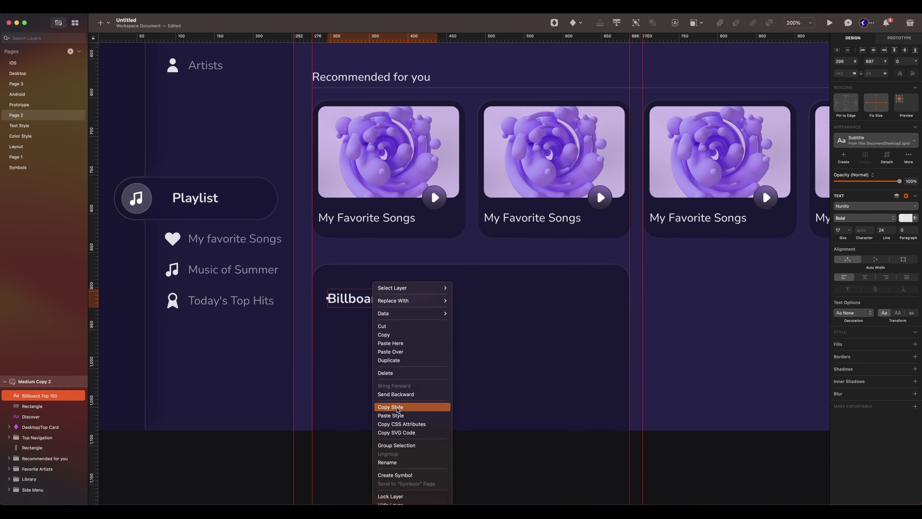
click(397, 407)
scroll(407, 320, up, 10)
click(376, 258)
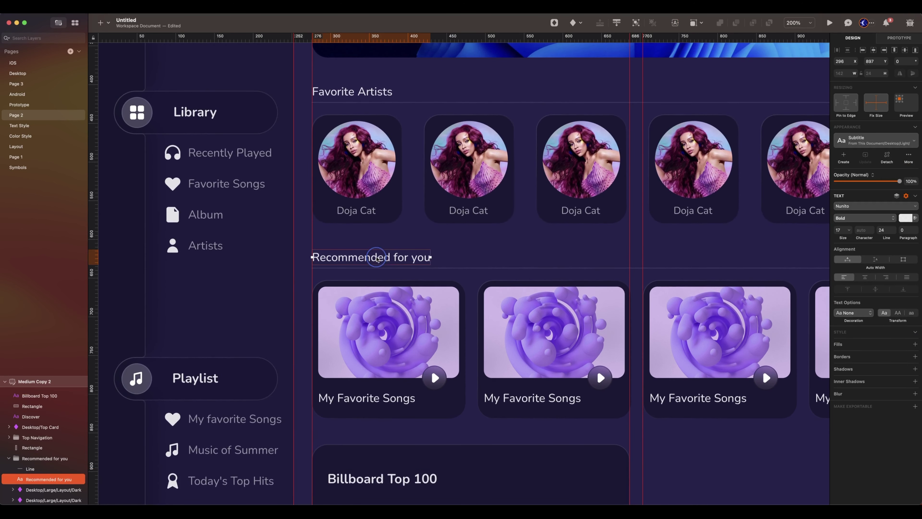
right_click(377, 258)
click(415, 390)
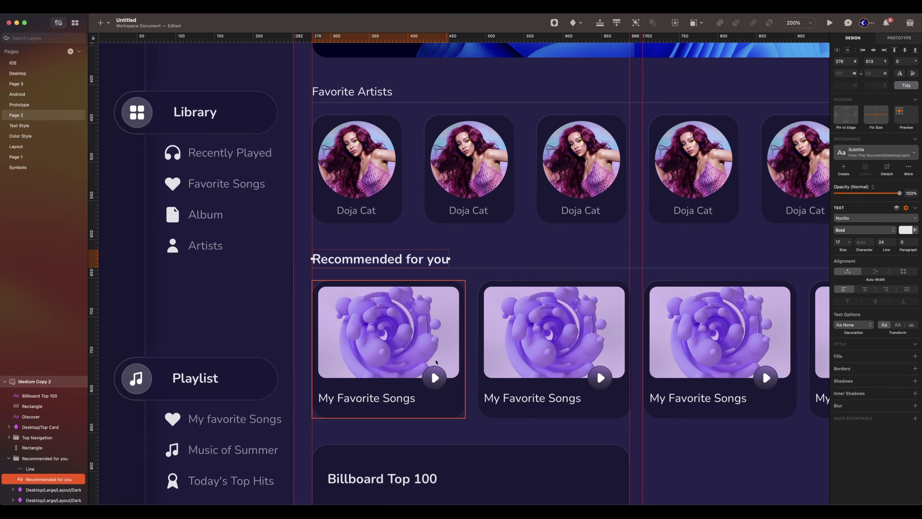
scroll(399, 338, up, 6)
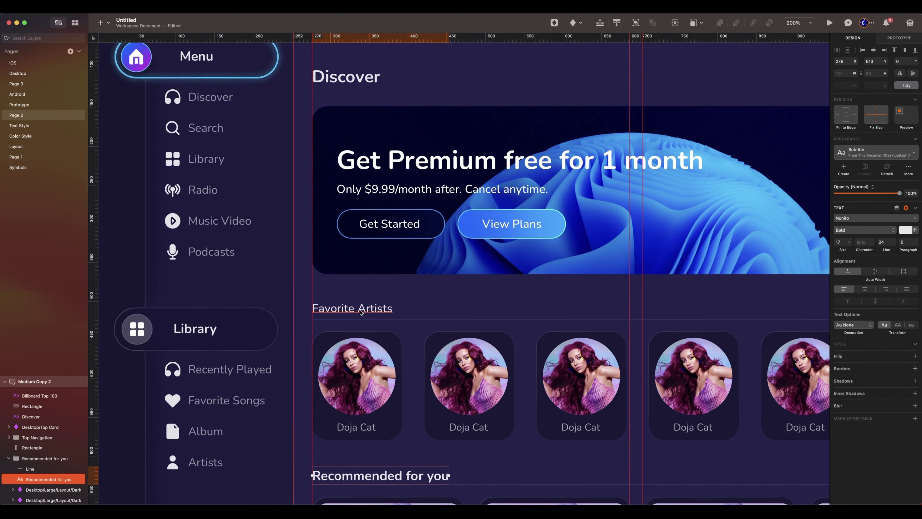
right_click(361, 312)
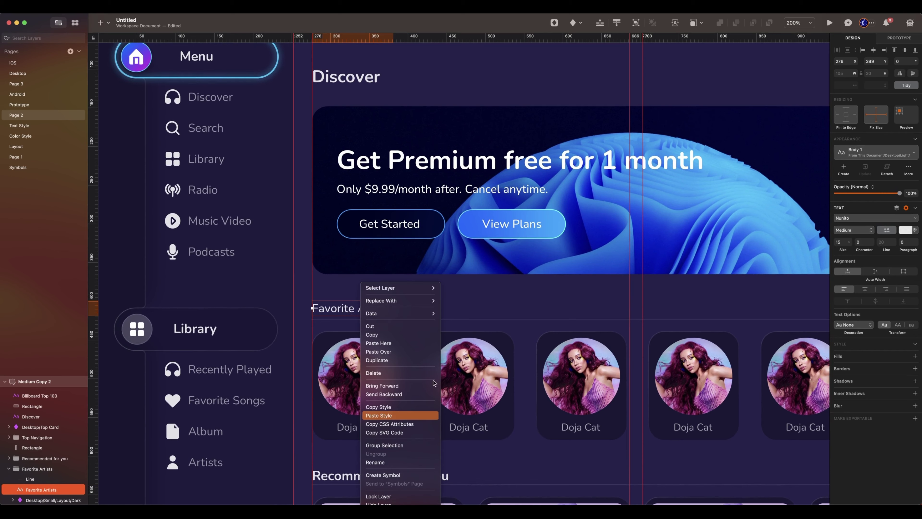
click(415, 415)
Step: Insert the desktop List Layout symbol under the Billboard Top 100 heading at X 292, Y 923, and widen it to 378 px
text(List/layout)
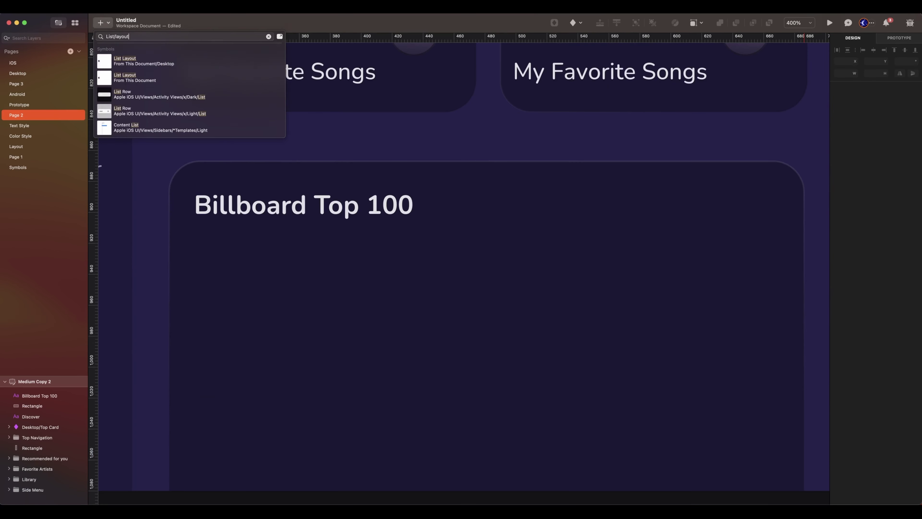
click(189, 61)
click(485, 290)
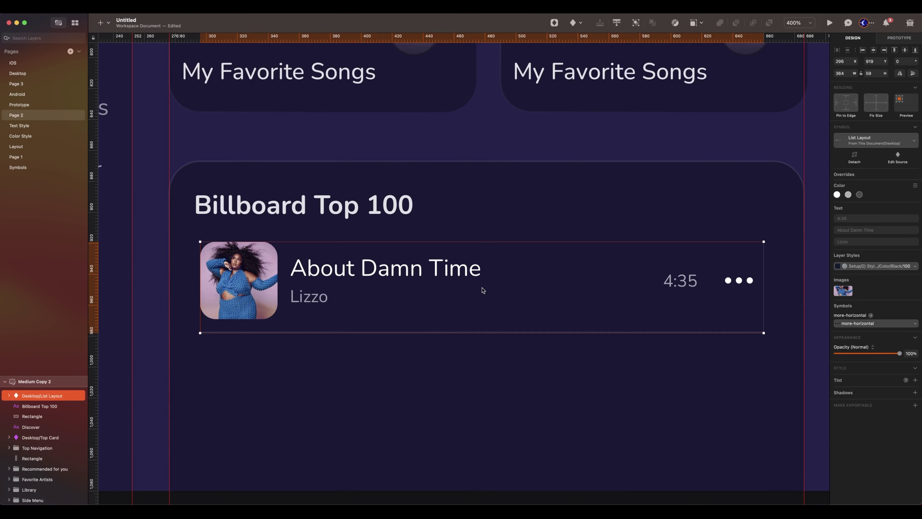
key(Left)
key(Left)
key(Left)
key(Left)
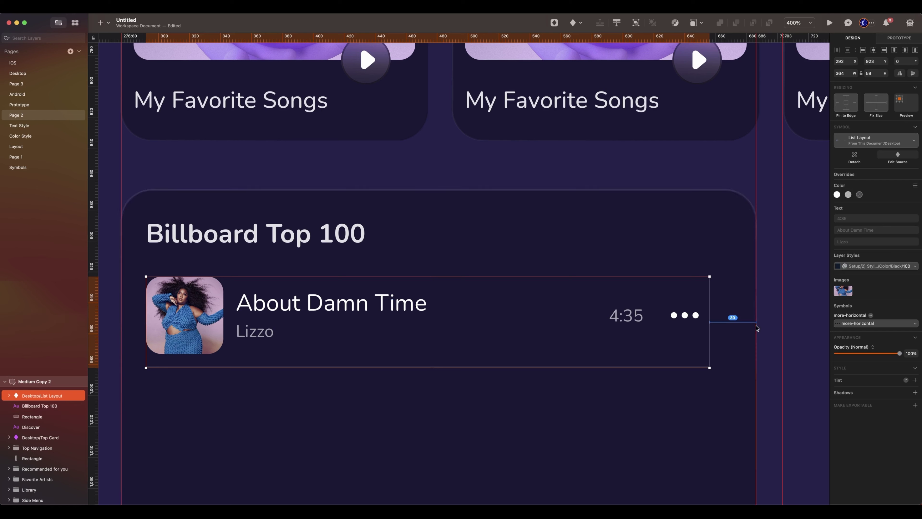
drag(709, 328, 729, 330)
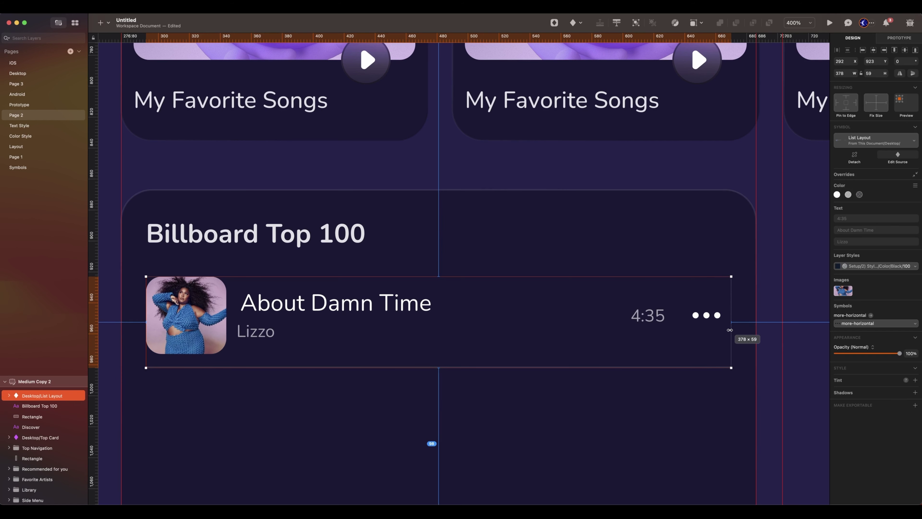
Step: Duplicate the List Layout row twice downward in the Billboard Top 100 card and select all three rows
key(super+minus)
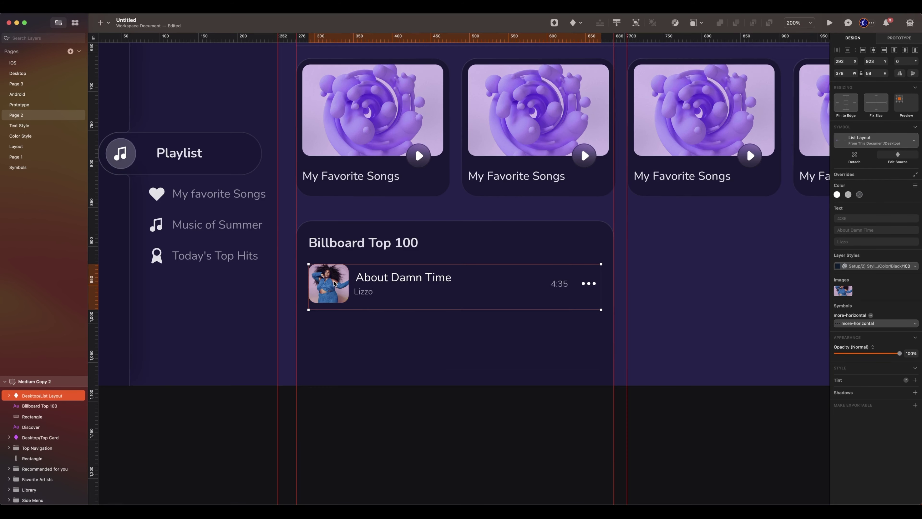
scroll(334, 285, down, 1)
drag(334, 283, 333, 387)
shift+click(28, 407)
shift+click(27, 416)
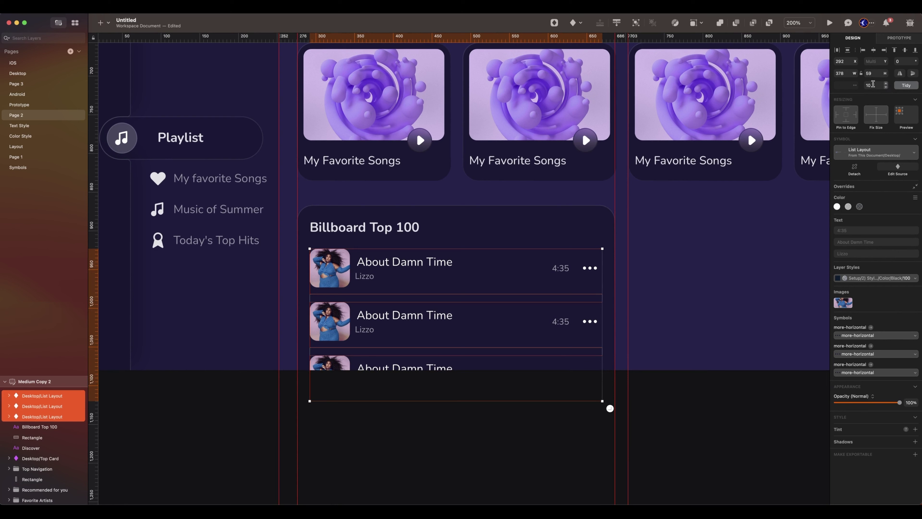
Step: Group the three list rows with their heading and card rectangle as "Billboard Top 100", and duplicate the group to its right
shift+click(39, 427)
shift+click(40, 436)
key(super+g)
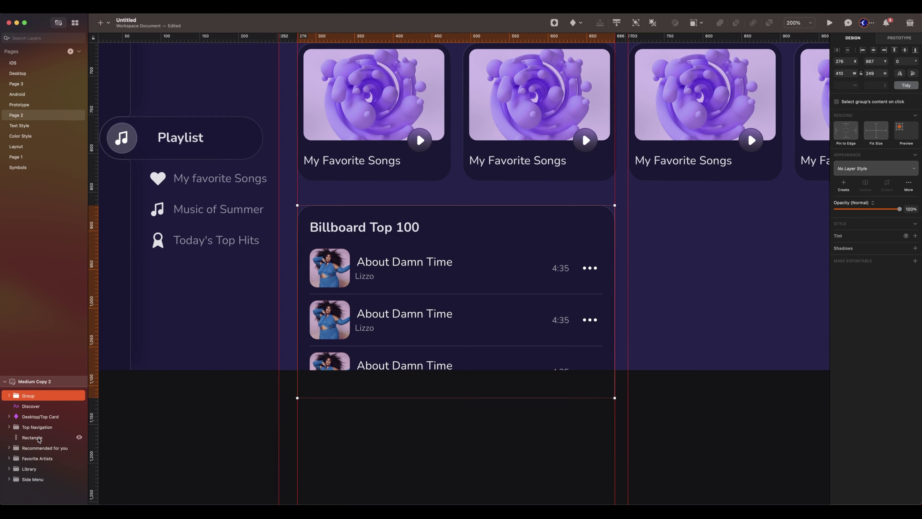
key(super+r)
text(Bill)
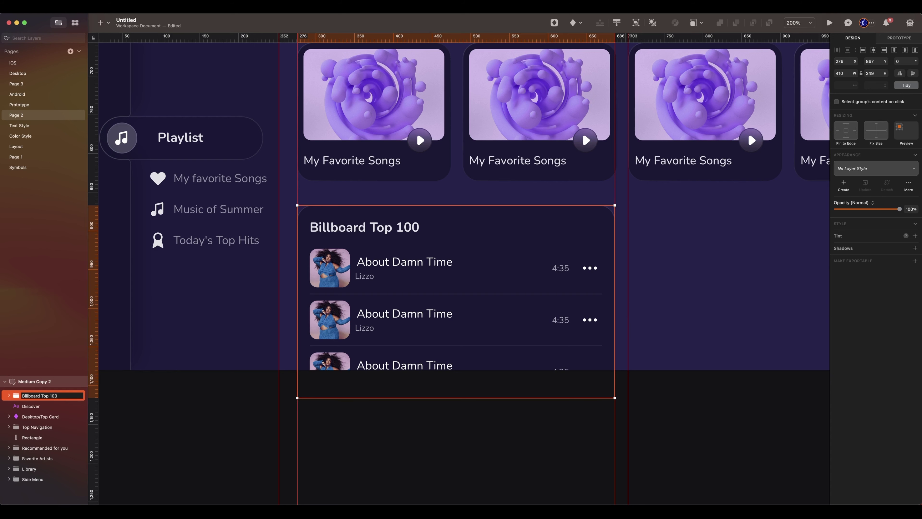
key(Return)
scroll(725, 283, right, 5)
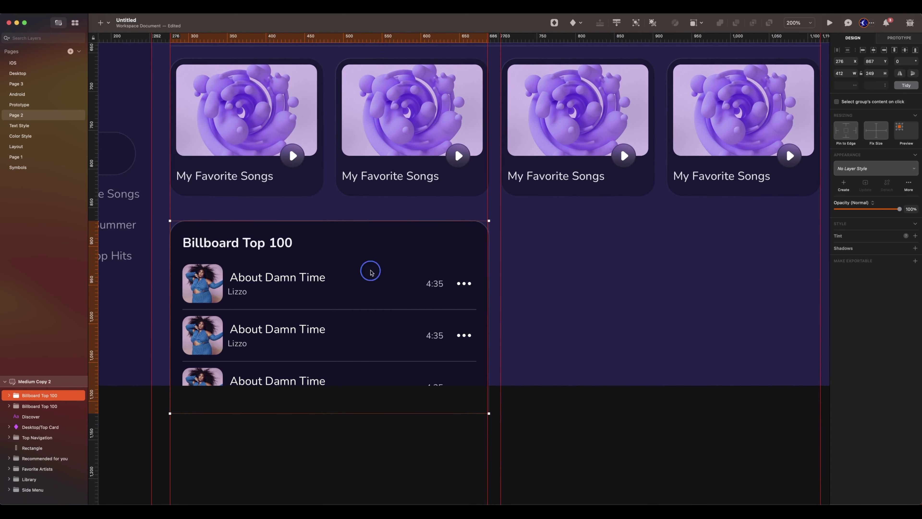
drag(370, 270, 699, 271)
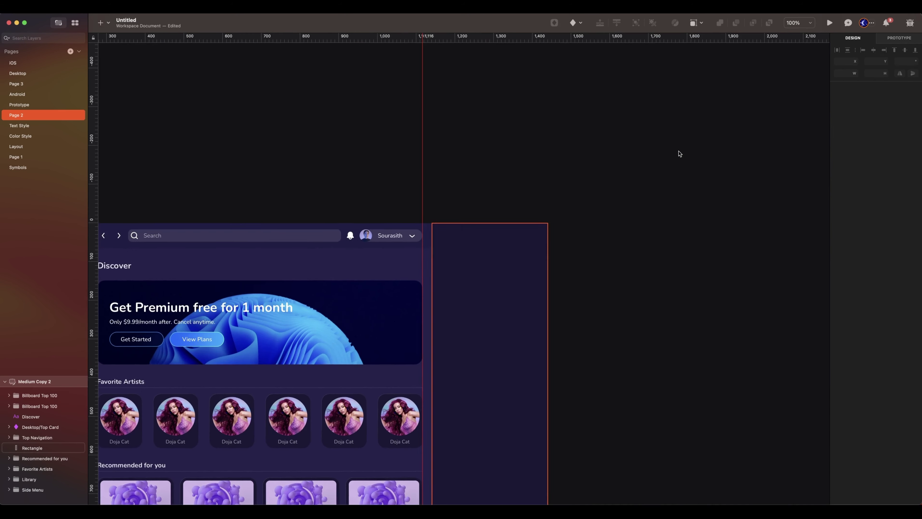
Step: Insert the desktop Now Playing symbol and place it in the lower part of the right panel
scroll(680, 154, down, 3)
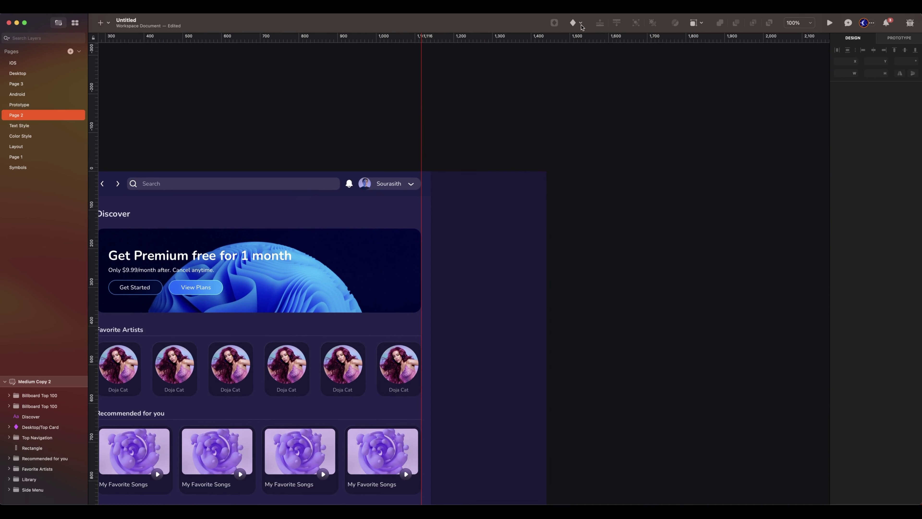
click(581, 25)
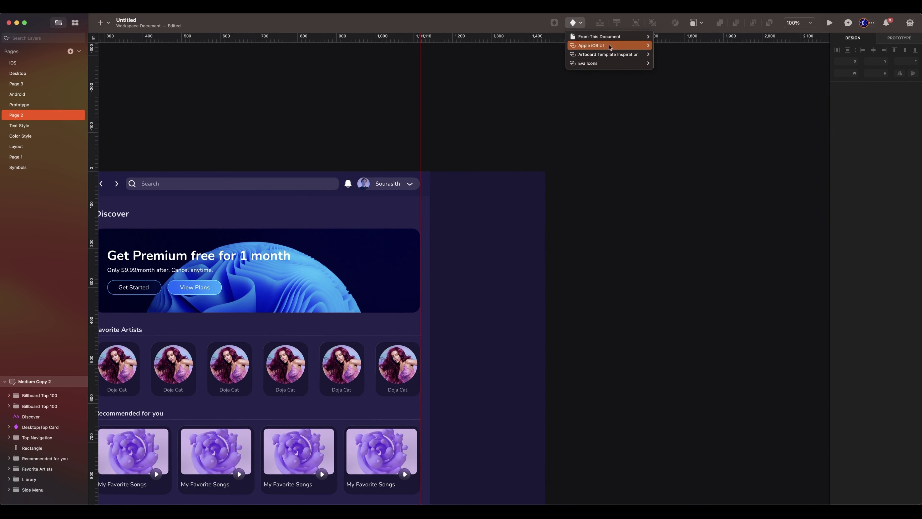
mouse_move(610, 36)
mouse_move(690, 165)
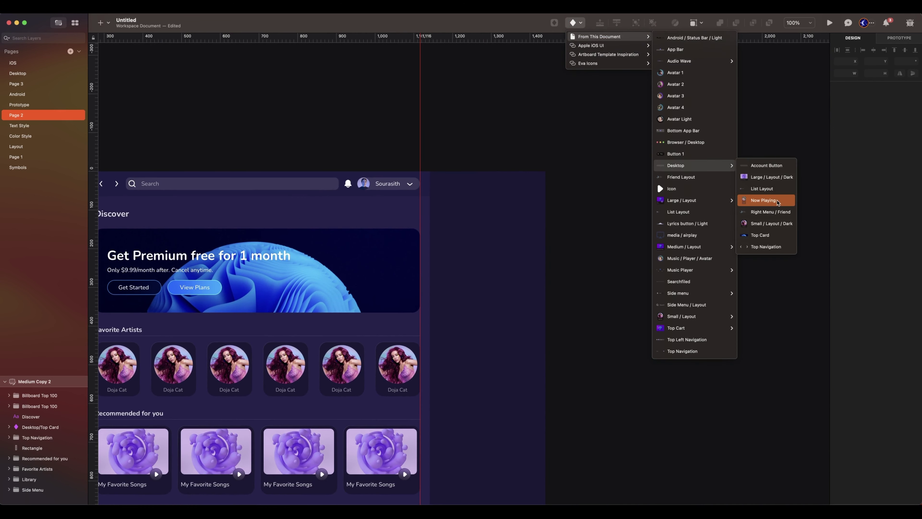
click(763, 200)
click(494, 336)
scroll(494, 337, down, 5)
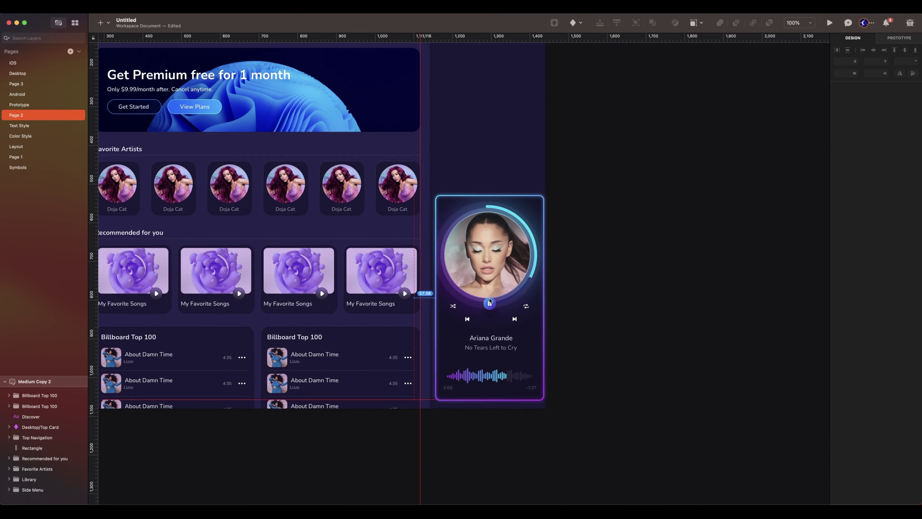
drag(490, 302, 487, 301)
Step: Insert the Friend Layout symbol near the top of the right panel and duplicate it downward into a column of four rows
scroll(487, 301, up, 5)
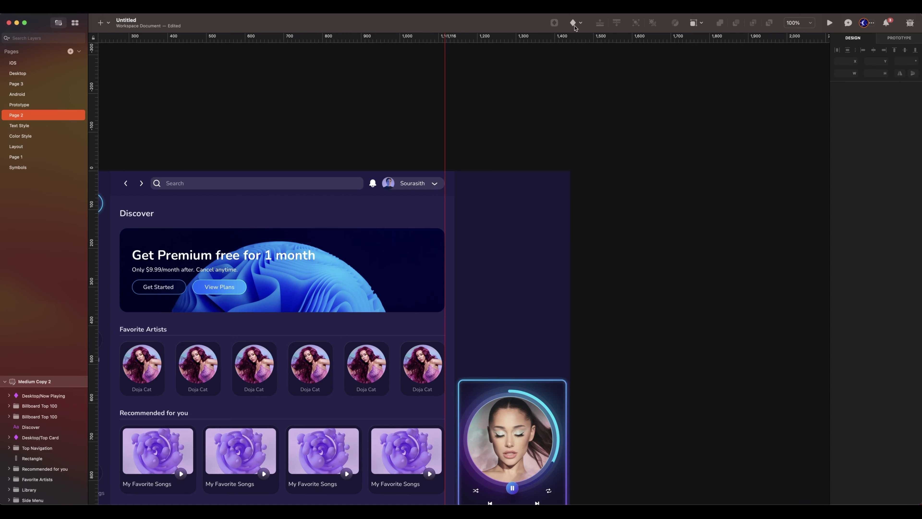
click(580, 23)
mouse_move(609, 36)
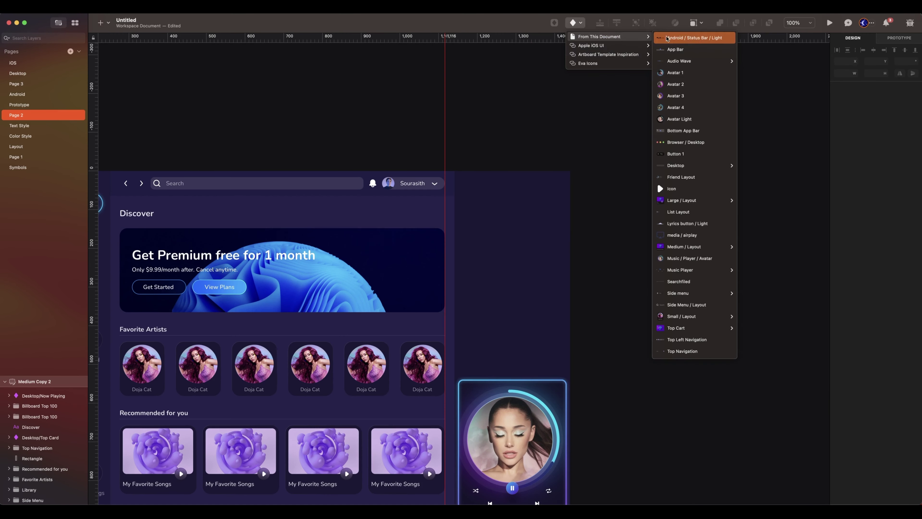
click(720, 180)
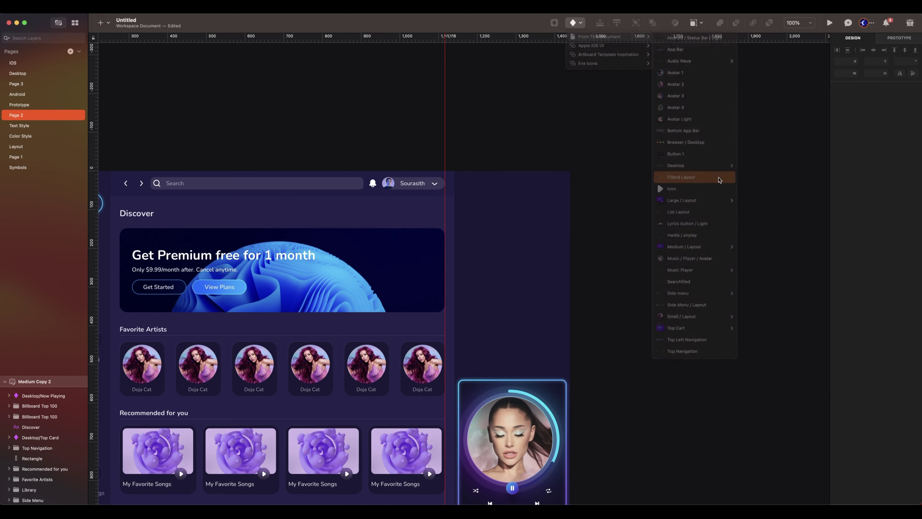
click(513, 228)
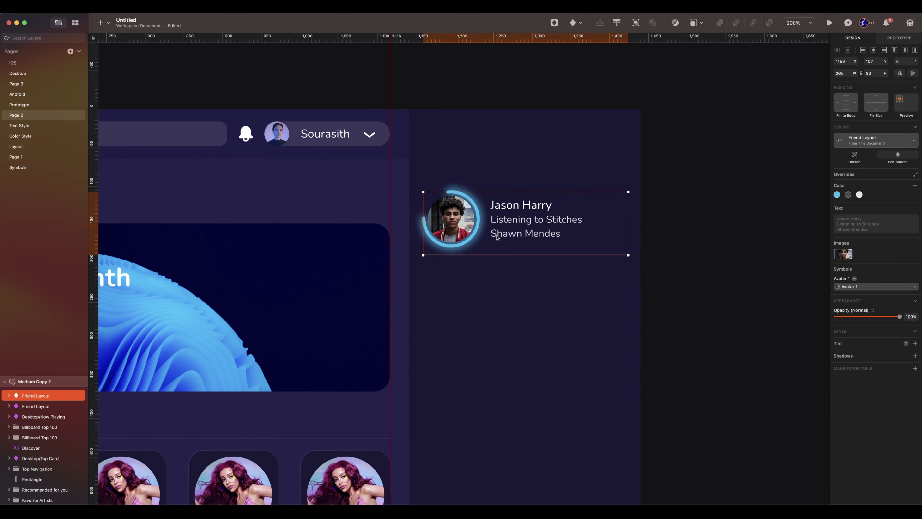
drag(497, 235, 499, 445)
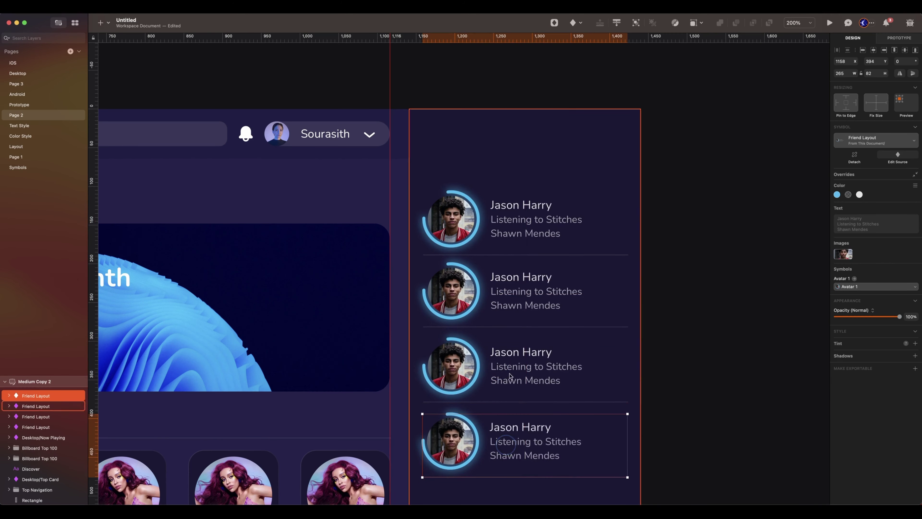
Step: Select only the four Friend Layout rows and tidy them with a vertical spacing of 8
scroll(510, 377, down, 4)
drag(692, 83, 427, 403)
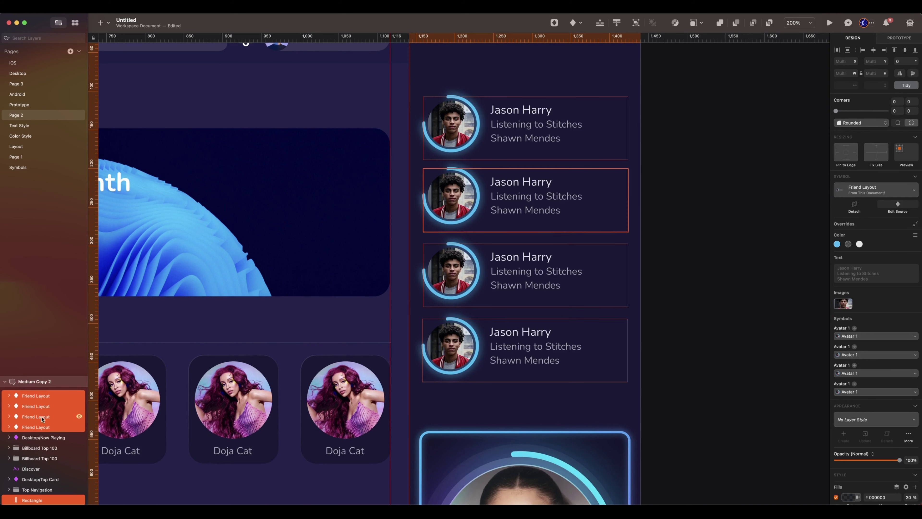
super+click(58, 500)
click(906, 85)
click(872, 85)
text(8)
key(Return)
Step: Add a "Friend Activity" text above the friend rows in the right panel and set it to auto width
scroll(685, 209, up, 3)
scroll(684, 209, up, 1)
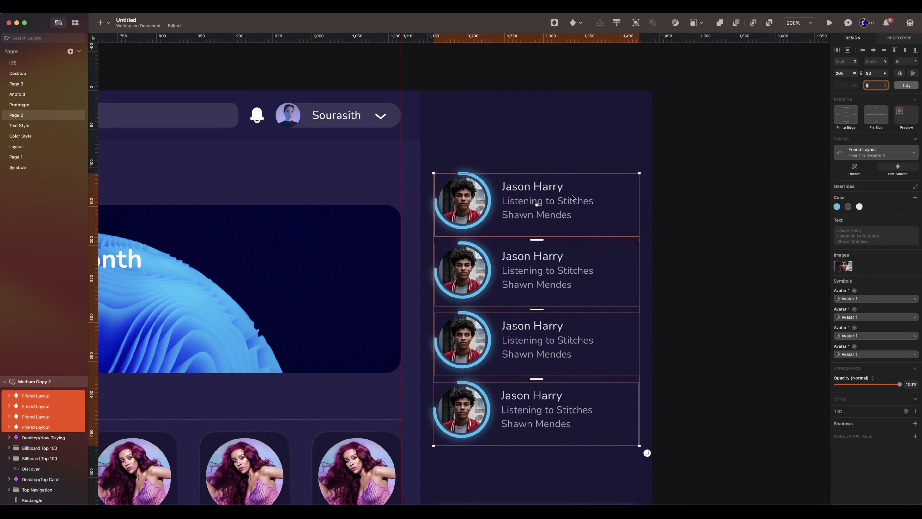
key(super+plus)
scroll(573, 181, up, 5)
click(576, 174)
key(t)
drag(330, 269, 429, 292)
text(Friend Acti)
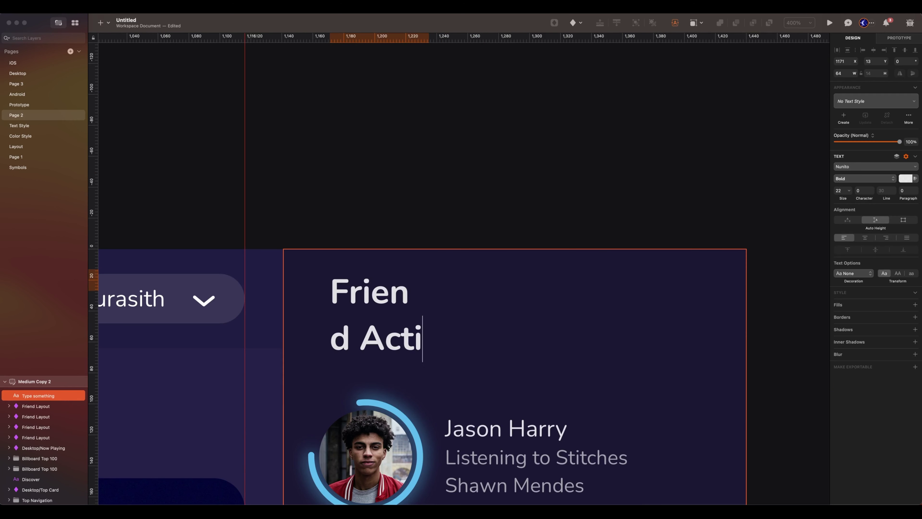
text(vity)
click(843, 220)
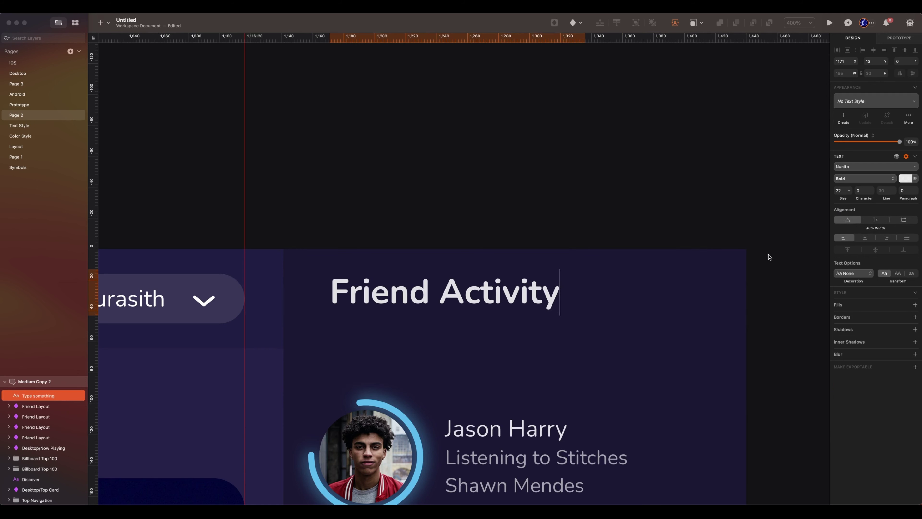
Step: Apply the Desktop/Light Body 1 text style to the Friend Activity heading and move it to X 1158, Y 22
click(852, 103)
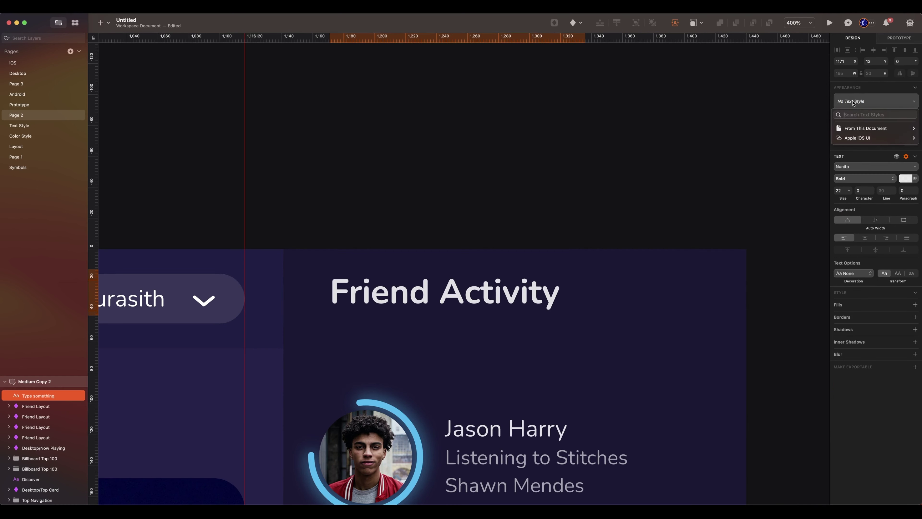
click(865, 128)
click(860, 243)
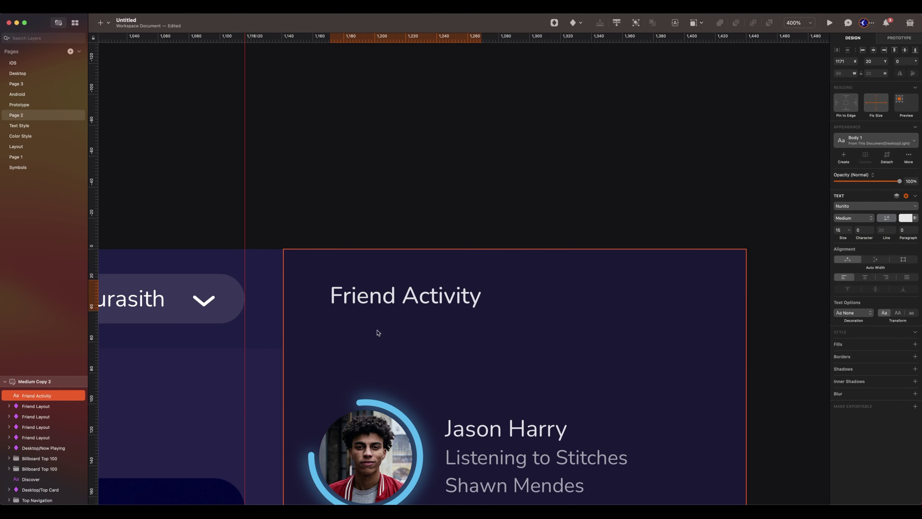
click(393, 334)
drag(358, 299, 337, 297)
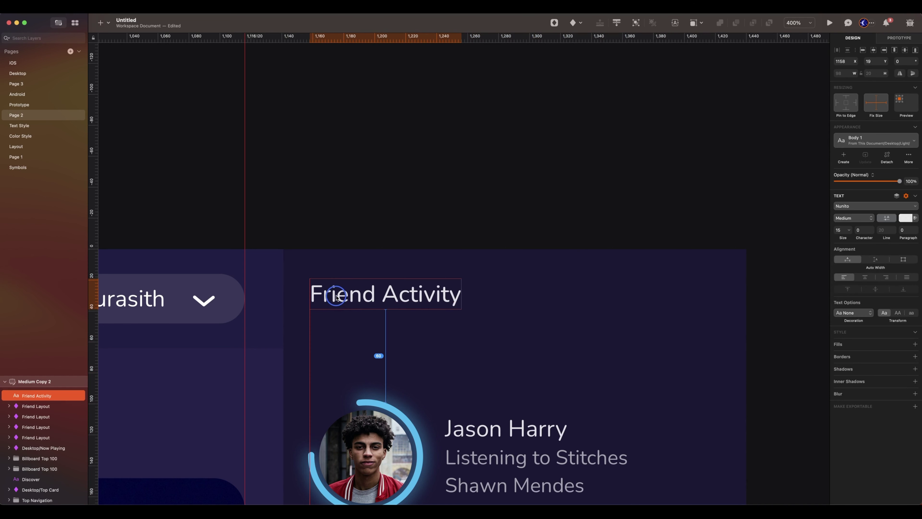
drag(336, 297, 336, 301)
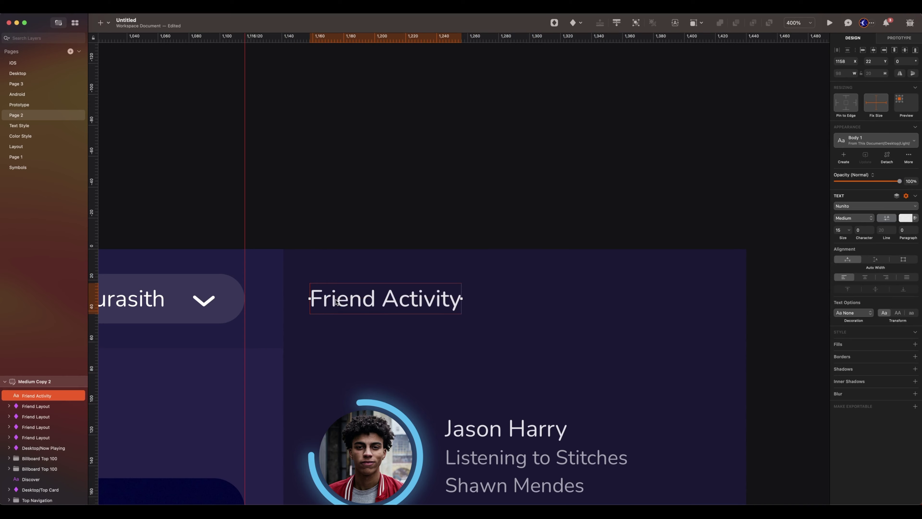
Step: Duplicate the Friend Activity heading to Y 42, change the copy's text to "320 Friends", and apply the Body 2 text style
scroll(305, 318, left, 3)
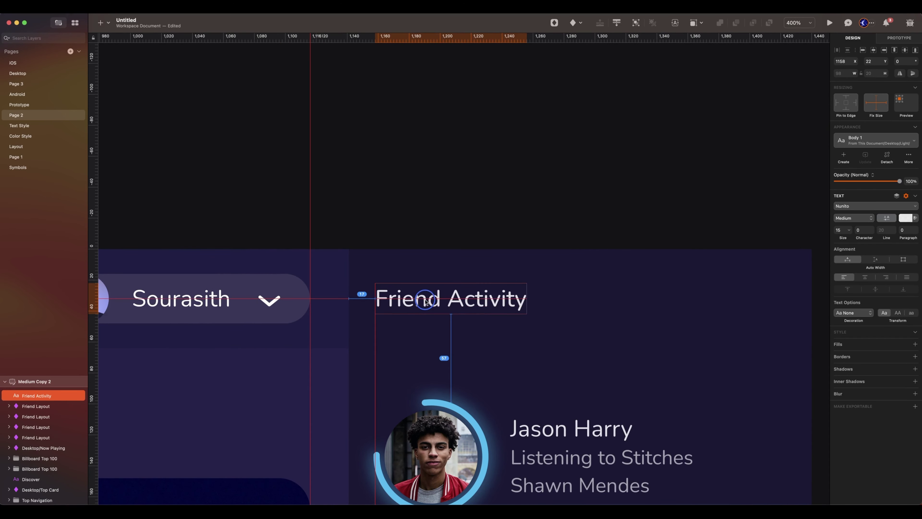
drag(426, 301, 429, 334)
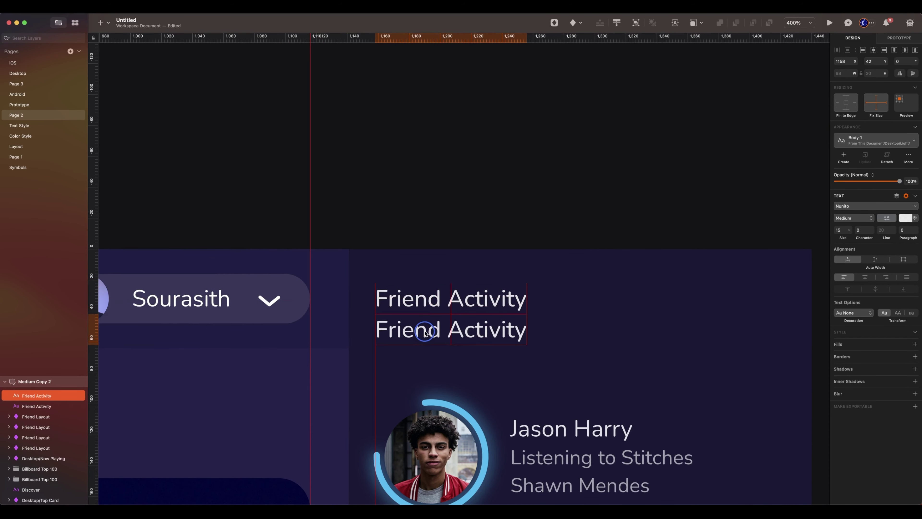
double_click(430, 334)
drag(527, 336, 373, 323)
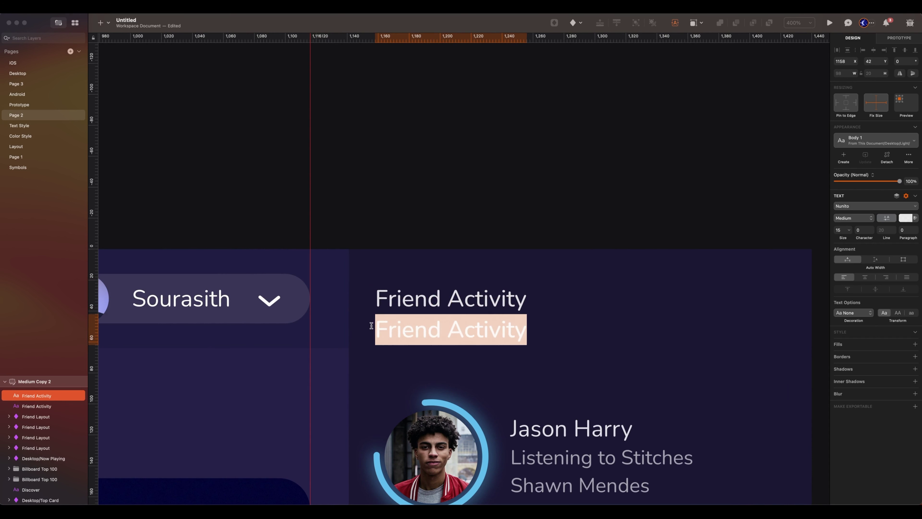
text(320 Friends)
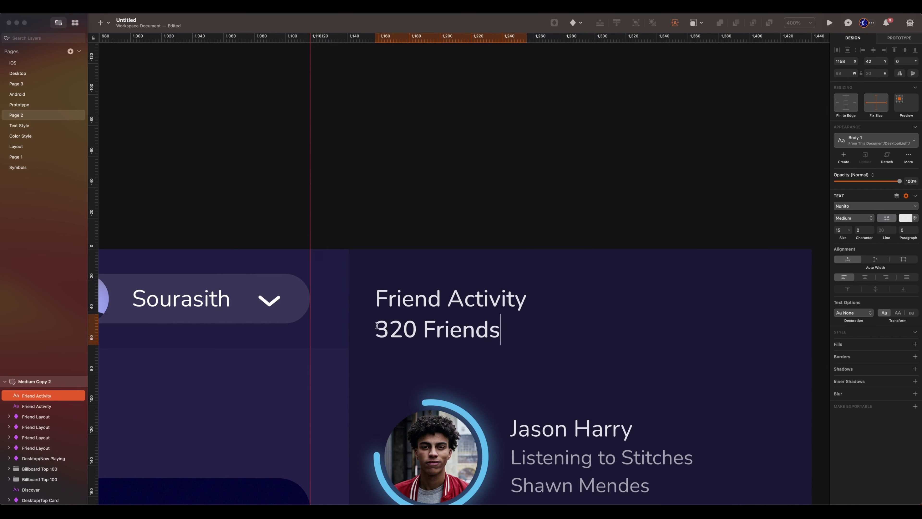
key(Escape)
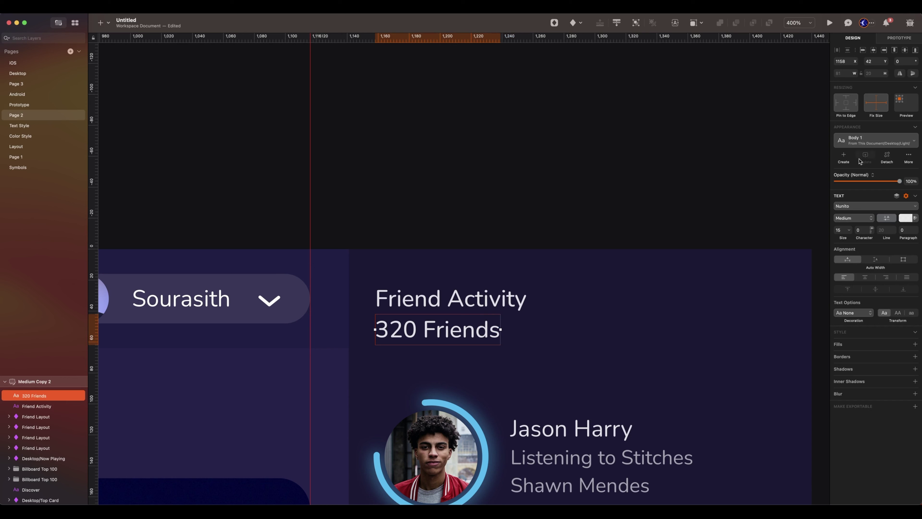
click(858, 141)
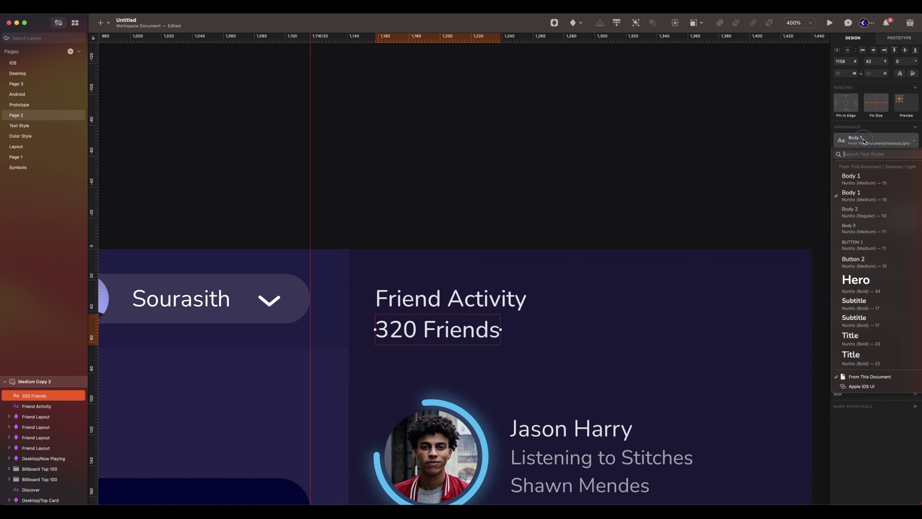
click(870, 213)
Step: Duplicate the bottom Friend Layout row and place the copy directly below it as a fifth row
key(super+0)
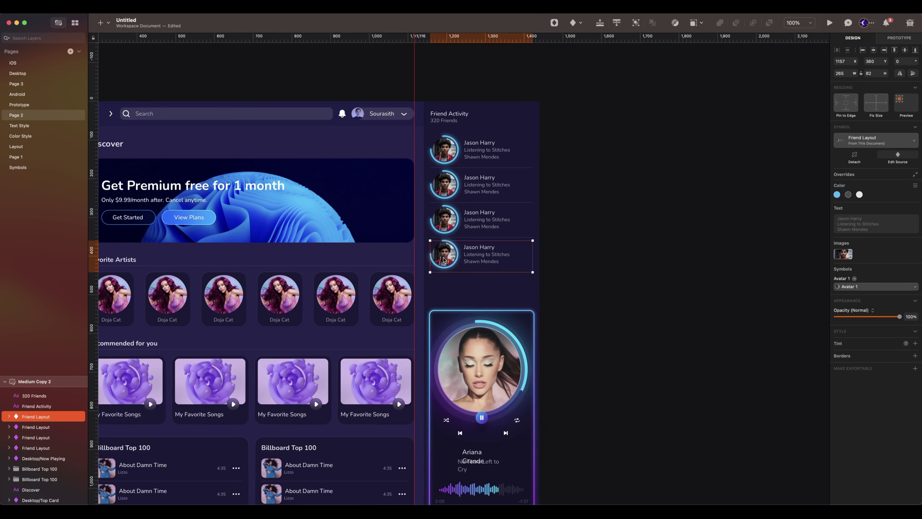
key(super+d)
scroll(460, 254, down, 1)
drag(460, 254, 452, 289)
scroll(461, 286, up, 3)
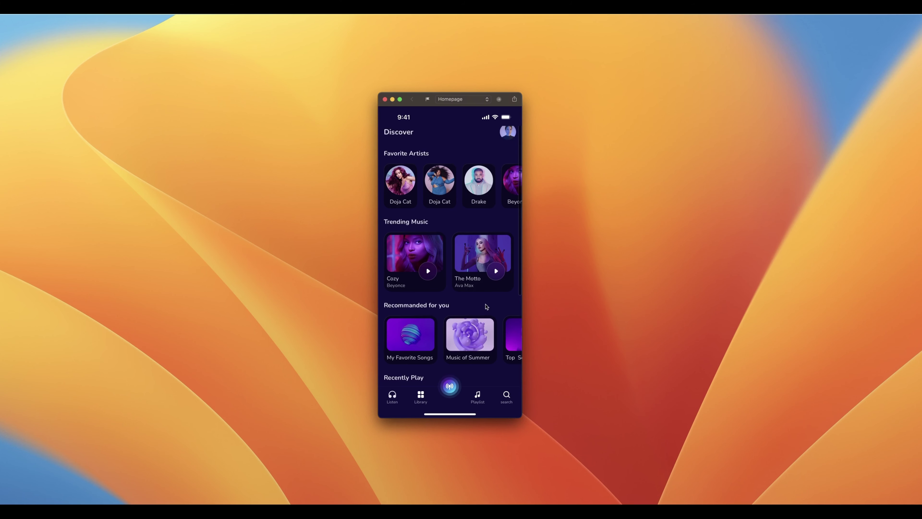
Step: Preview the mobile prototype by browsing the Homepage, opening the My Favorite Songs playlist, and playing No Tears Left to Cry
scroll(487, 307, down, 6)
scroll(486, 307, up, 6)
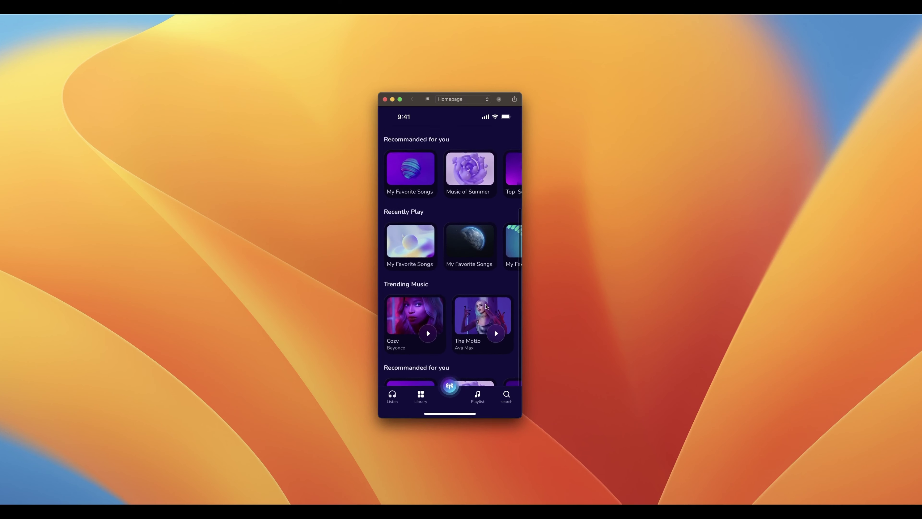
click(411, 343)
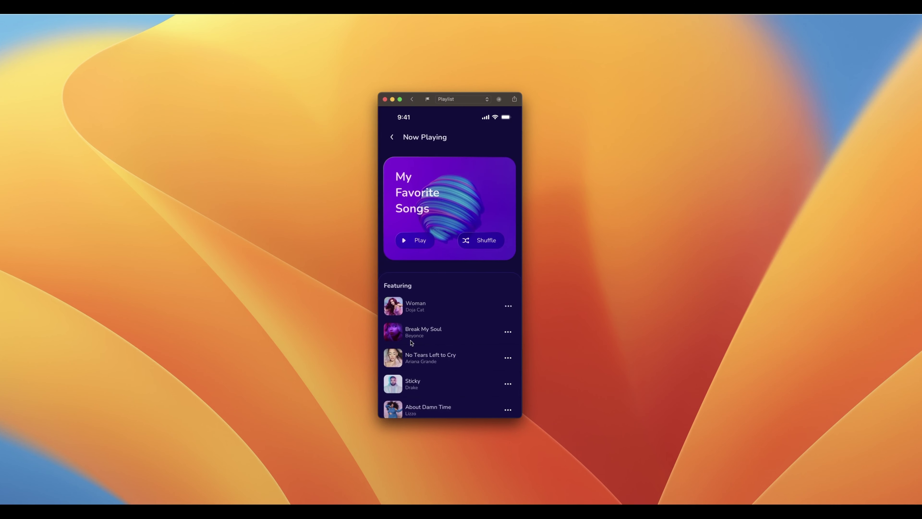
scroll(451, 308, down, 5)
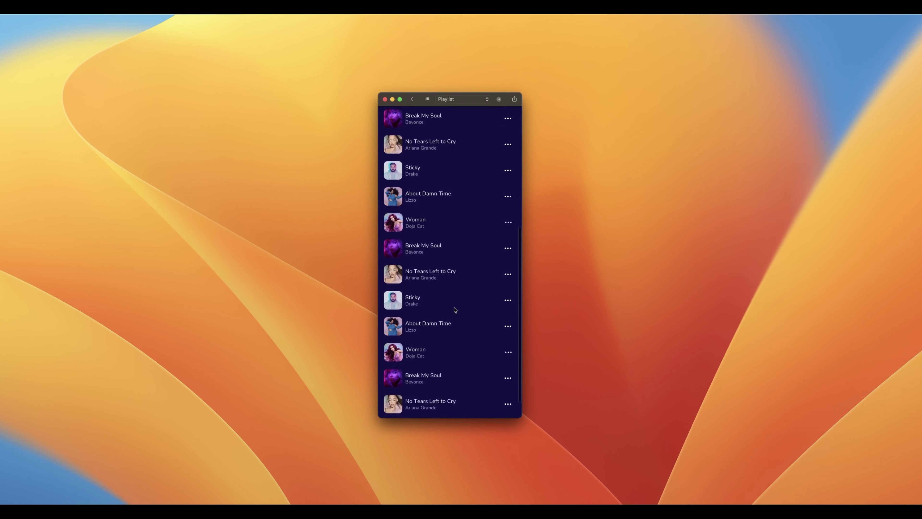
scroll(453, 309, up, 5)
click(458, 359)
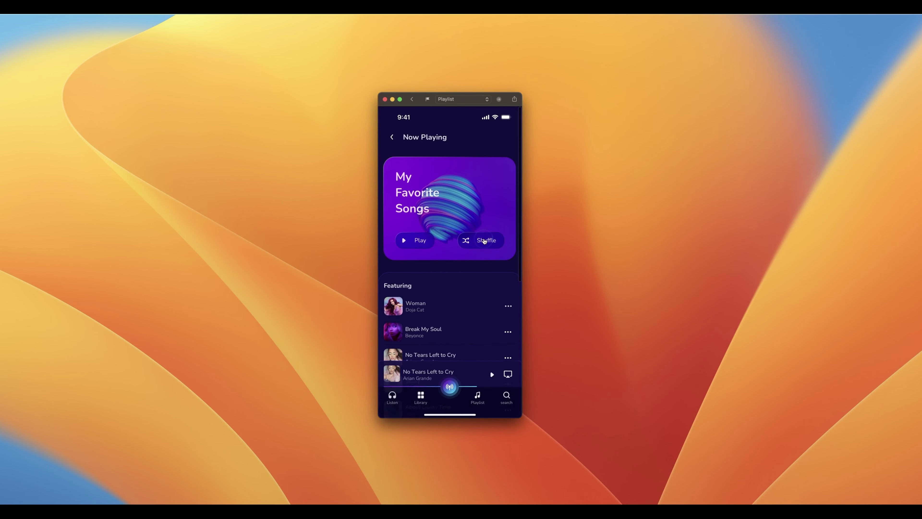
Step: In the mobile preview, open the music player for No Tears Left to Cry, show its lyrics overlay, and close the overlay
click(461, 380)
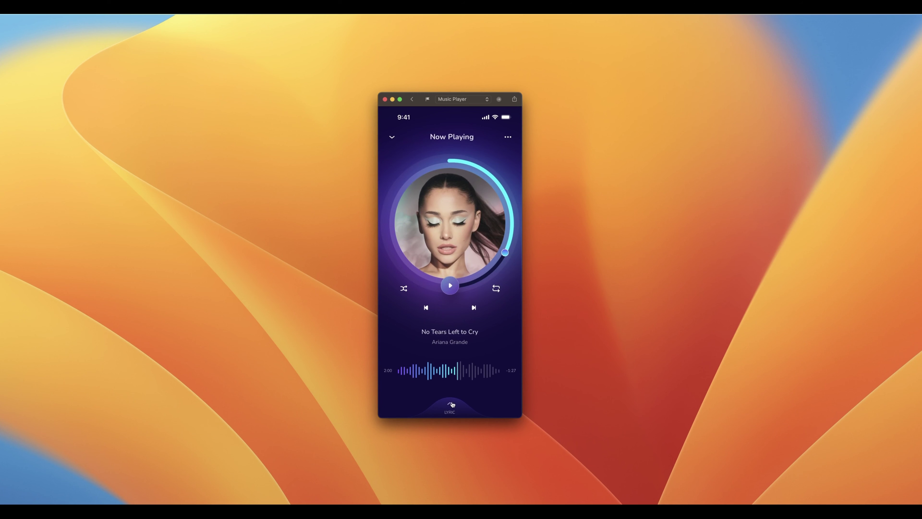
click(449, 404)
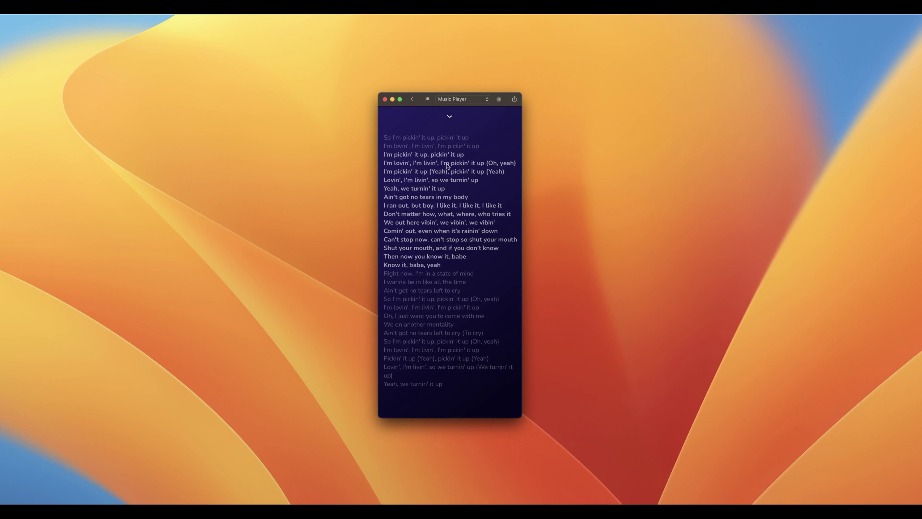
click(452, 118)
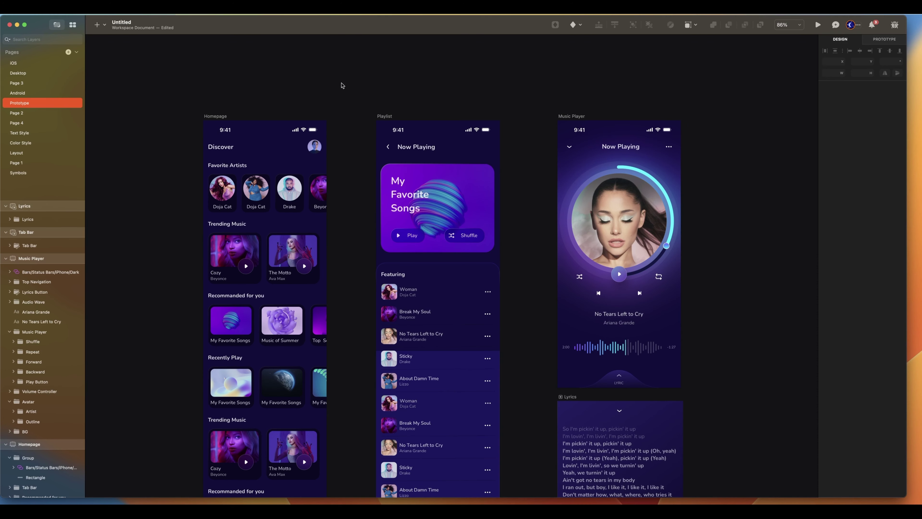
Step: Show the prototype interactions and toggle the prototype start point setting for the Homepage artboard
click(883, 41)
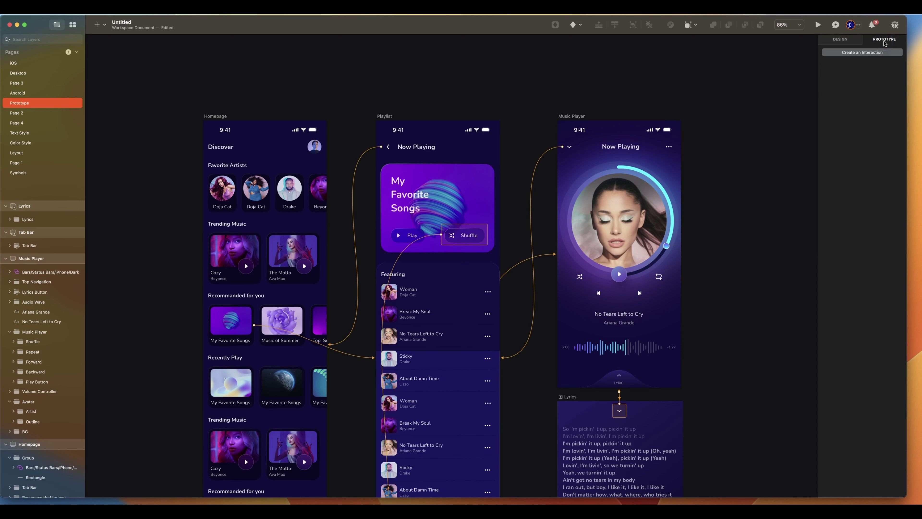
click(212, 118)
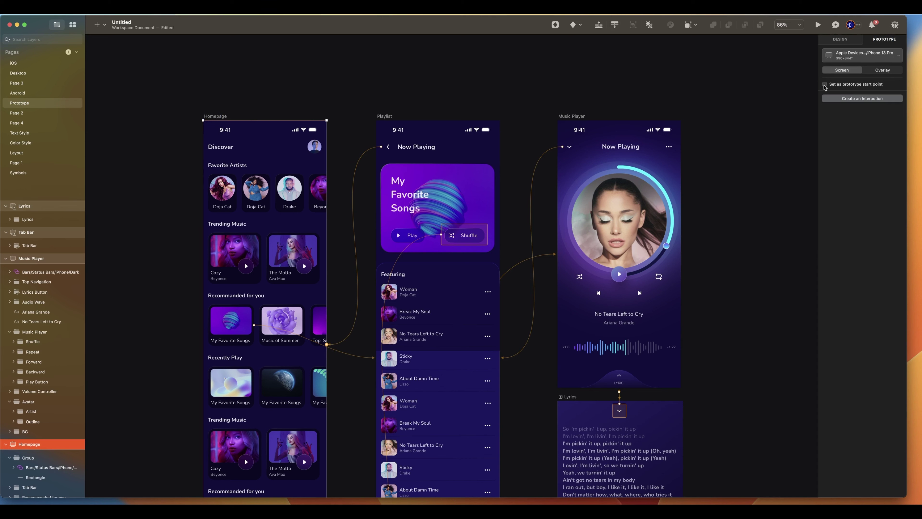
click(824, 86)
click(824, 85)
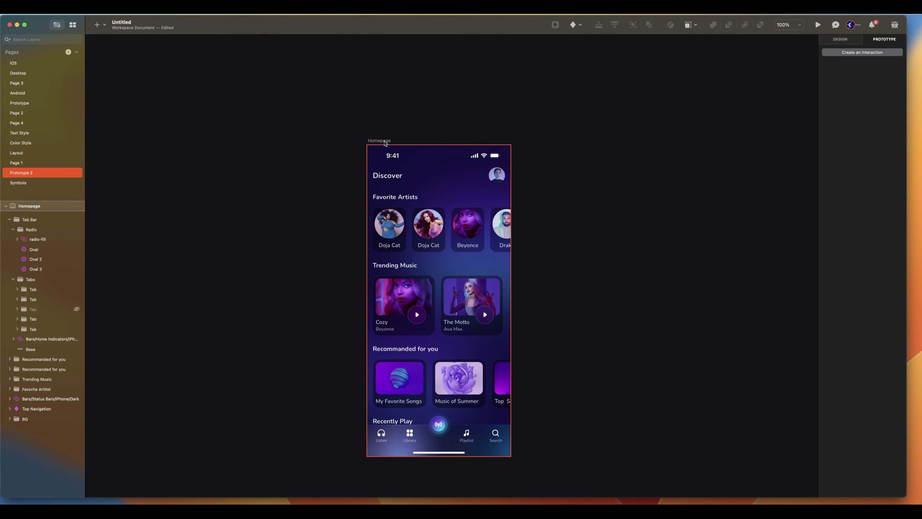
Step: Extend the Homepage artboard downward to a height of 1485 and scroll through it in the preview
drag(377, 141, 373, 123)
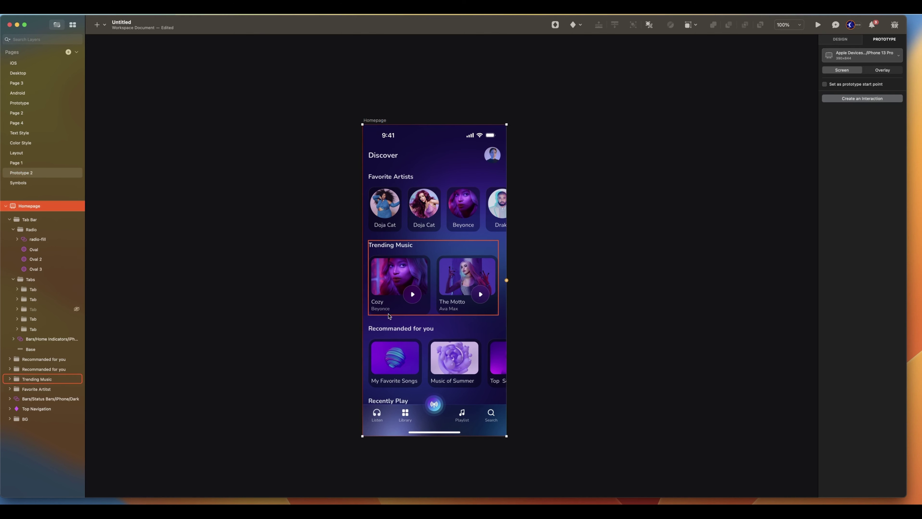
mouse_move(427, 437)
mouse_down()
mouse_move(430, 495)
mouse_move(431, 422)
mouse_up()
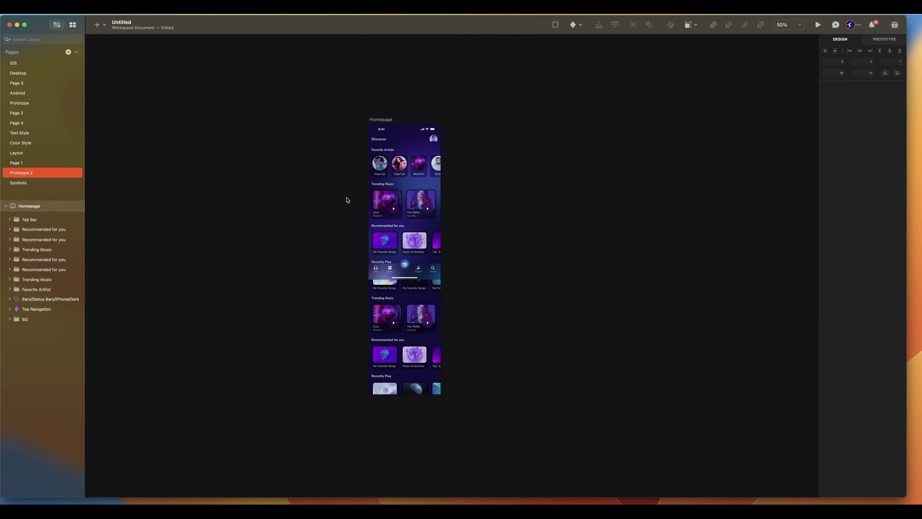
click(380, 119)
click(818, 25)
scroll(489, 263, down, 5)
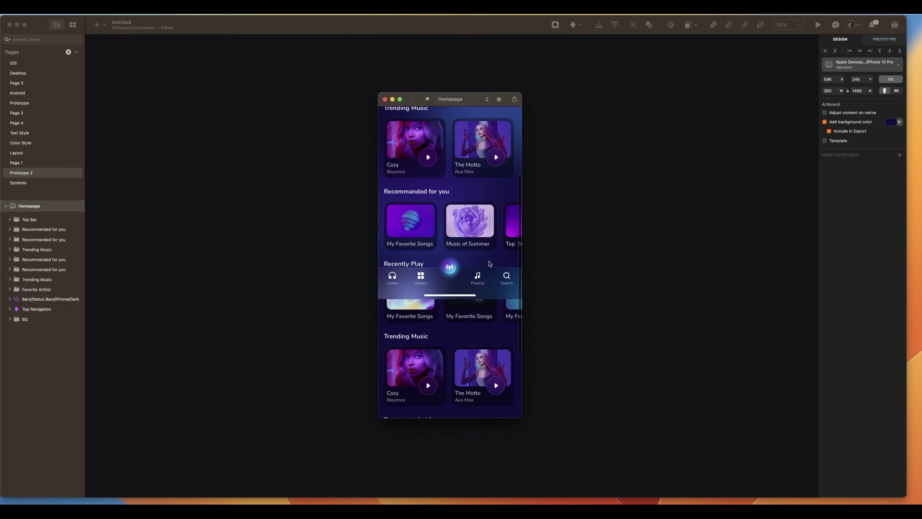
scroll(490, 263, up, 5)
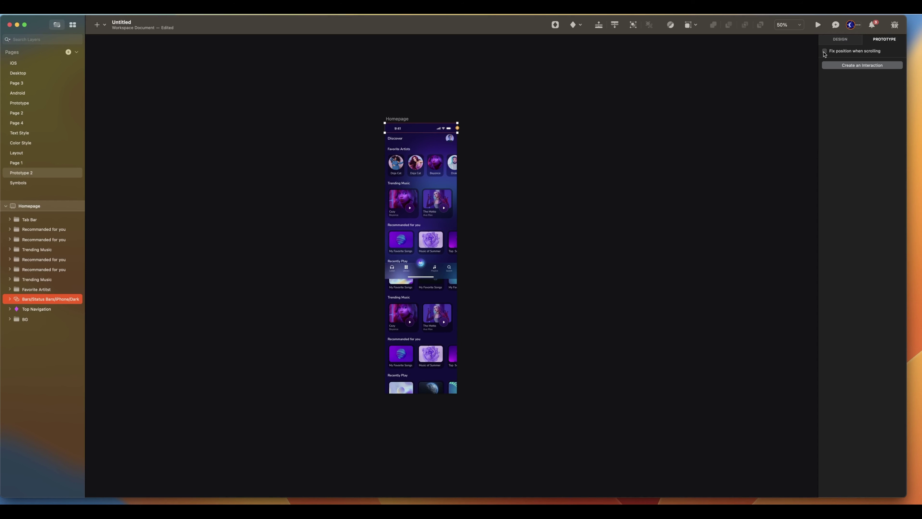
Step: Fix the status bar's position when scrolling, move the tab bar to the bottom of the Homepage artboard, and fix its position as well
click(824, 52)
drag(423, 272, 414, 385)
click(824, 51)
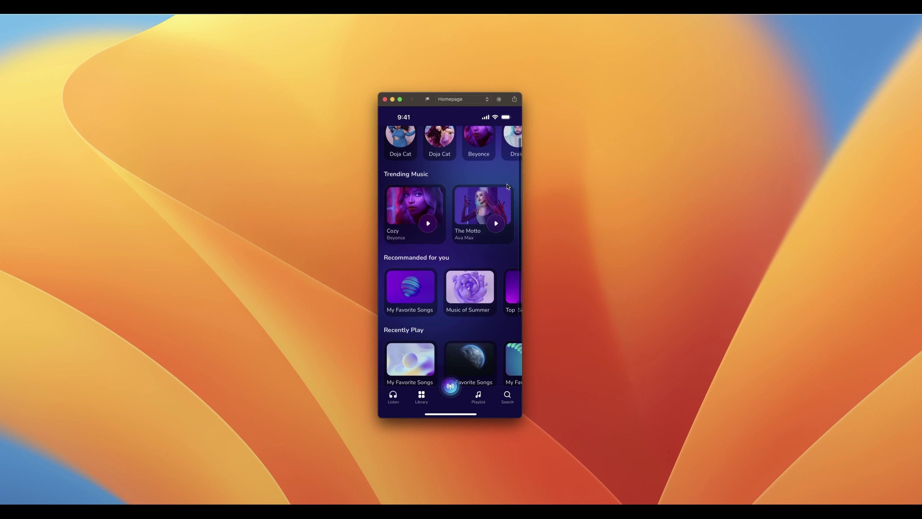
Step: Preview the mobile Homepage and the desktop Medium Copy 2 layout, scrolling their content to check the fixed elements
scroll(507, 186, down, 10)
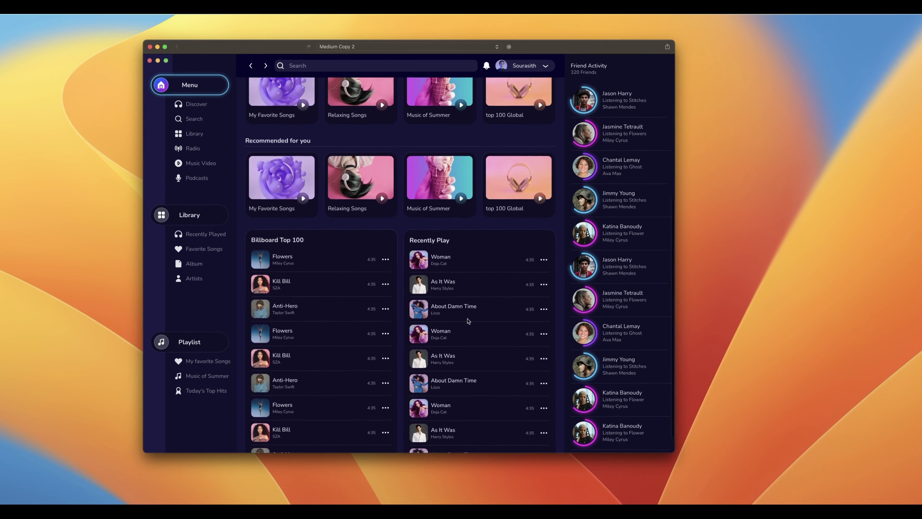
scroll(468, 321, up, 10)
scroll(468, 320, down, 8)
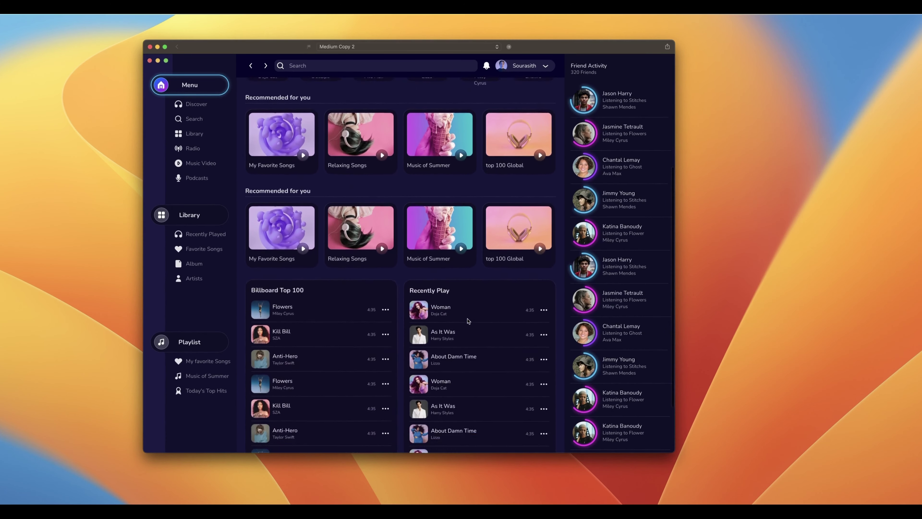
scroll(468, 320, down, 2)
scroll(468, 320, up, 10)
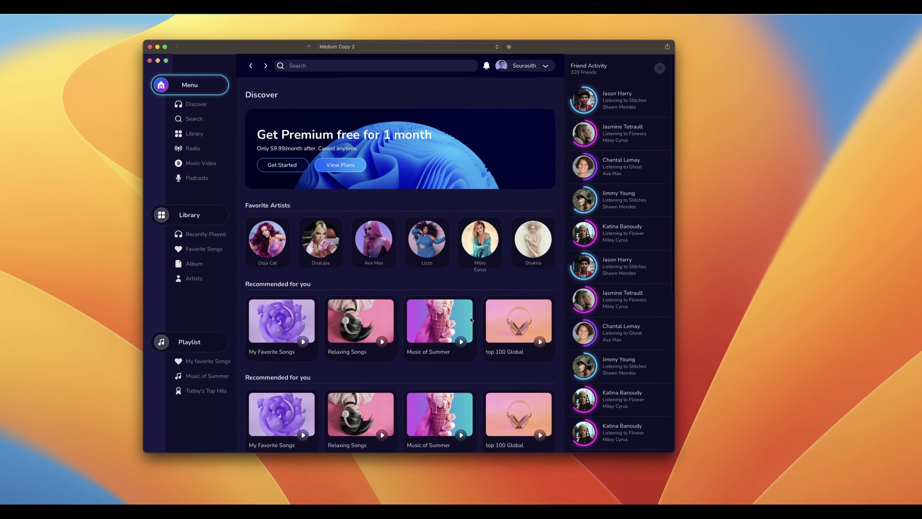
scroll(333, 154, down, 2)
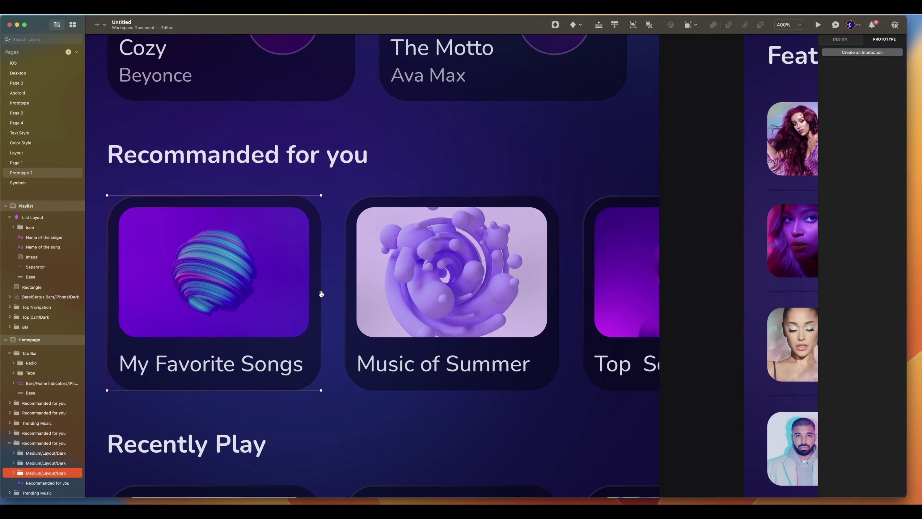
Step: Link the Homepage's My Favorite Songs card to the Playlist artboard and test the link in the preview
click(321, 292)
drag(321, 293, 723, 278)
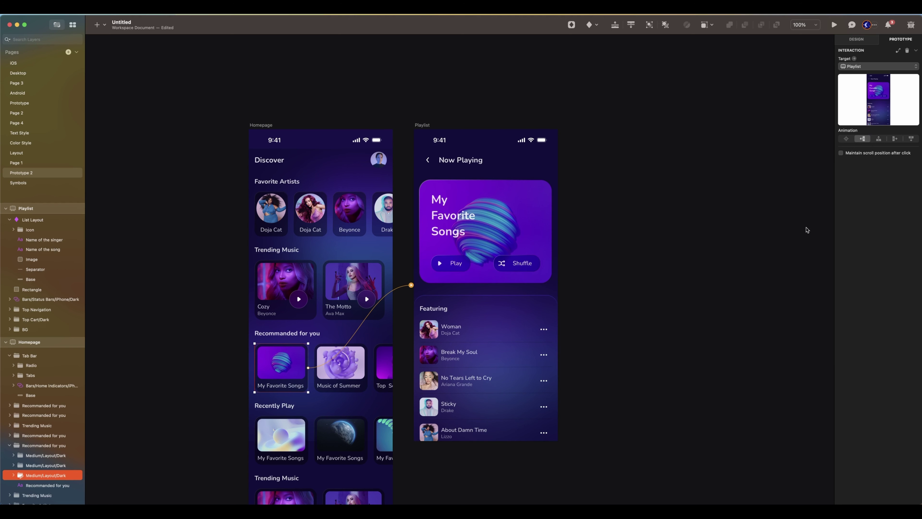
scroll(806, 229, left, 2)
scroll(806, 230, down, 1)
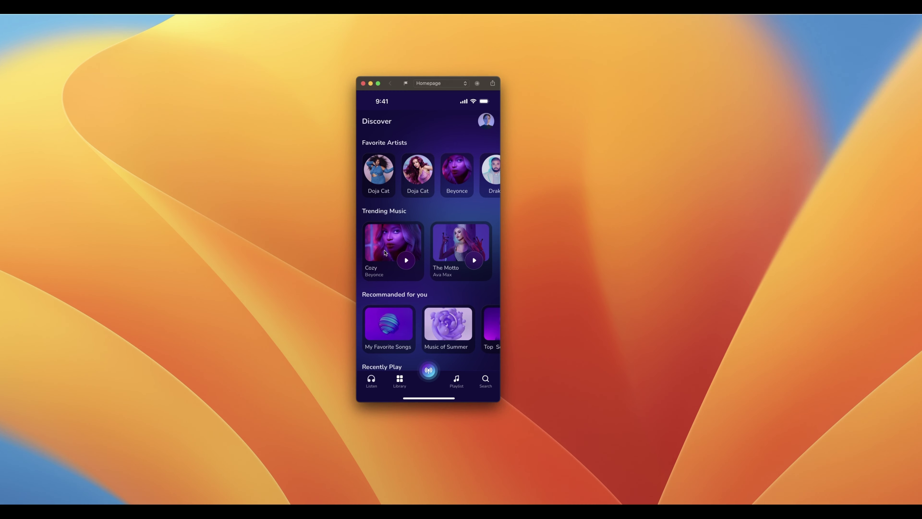
click(392, 327)
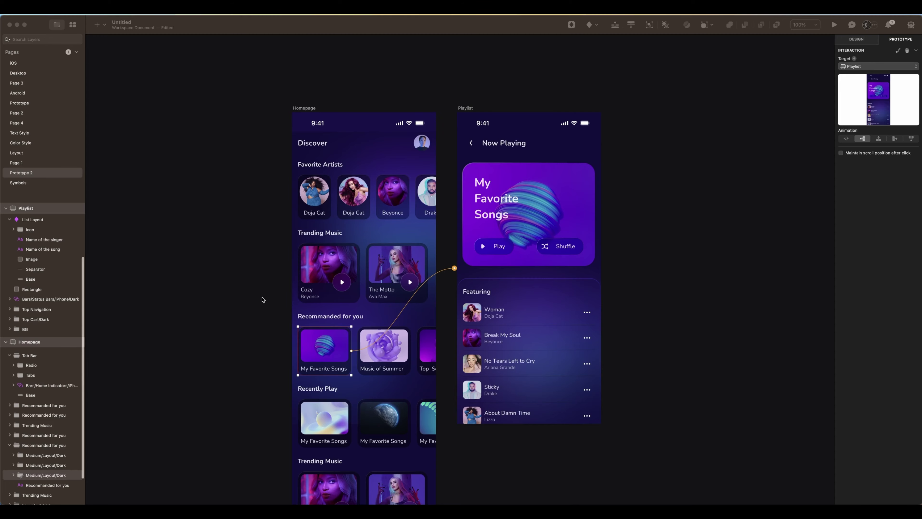
Step: Look over the Homepage and Playlist artboards on the canvas and examine how the Playlist scrolls in the preview
scroll(359, 218, down, 10)
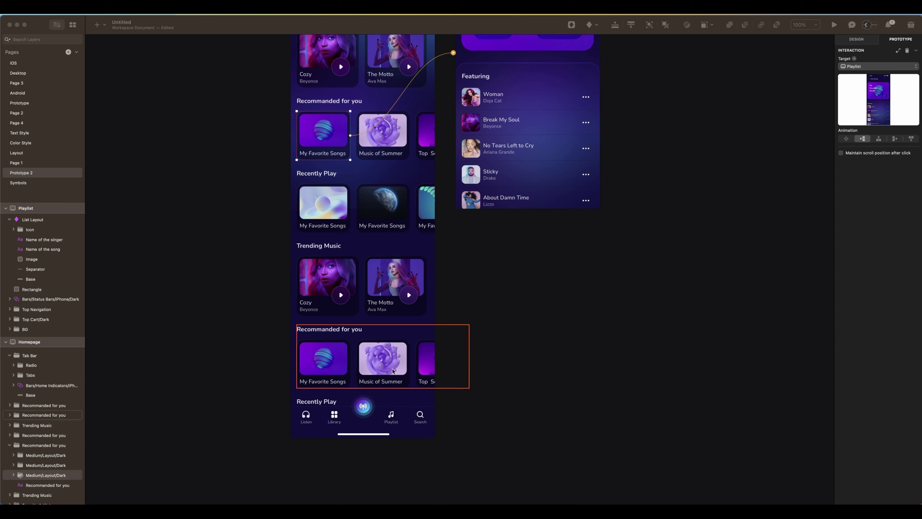
scroll(468, 269, up, 5)
scroll(468, 269, up, 3)
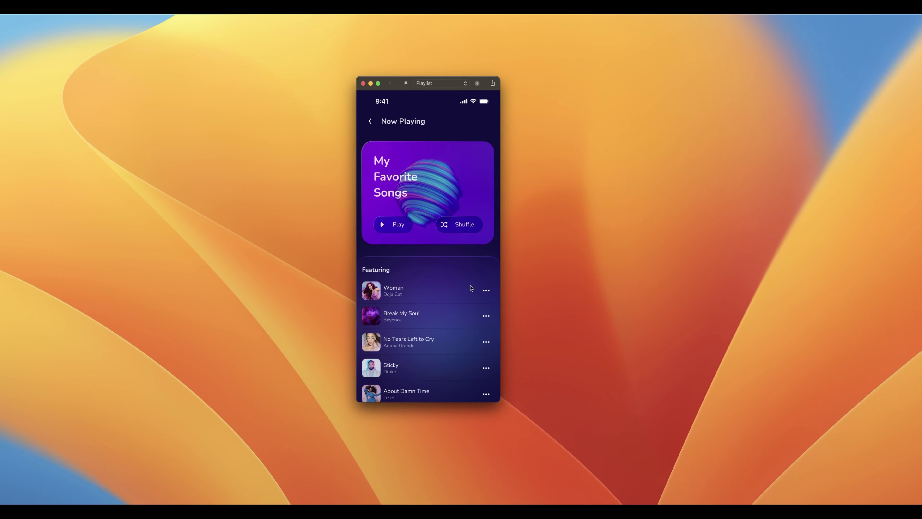
scroll(470, 288, down, 10)
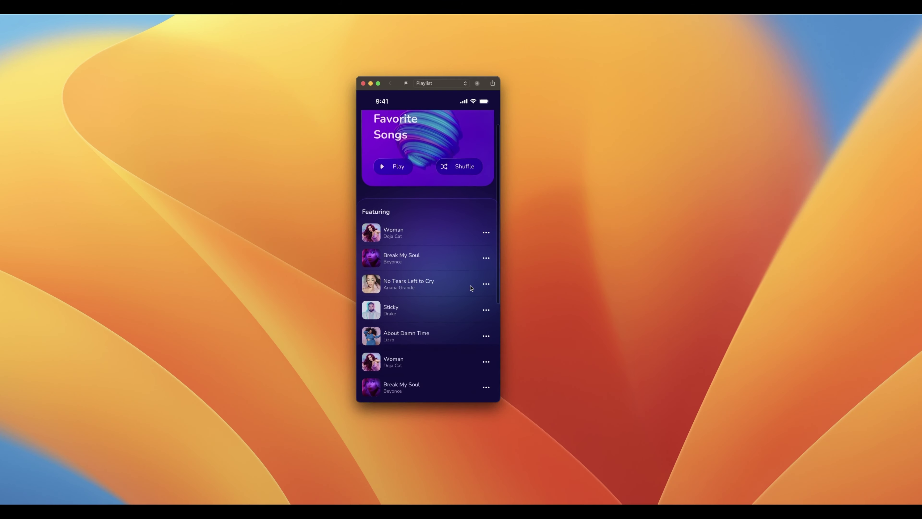
scroll(471, 288, up, 10)
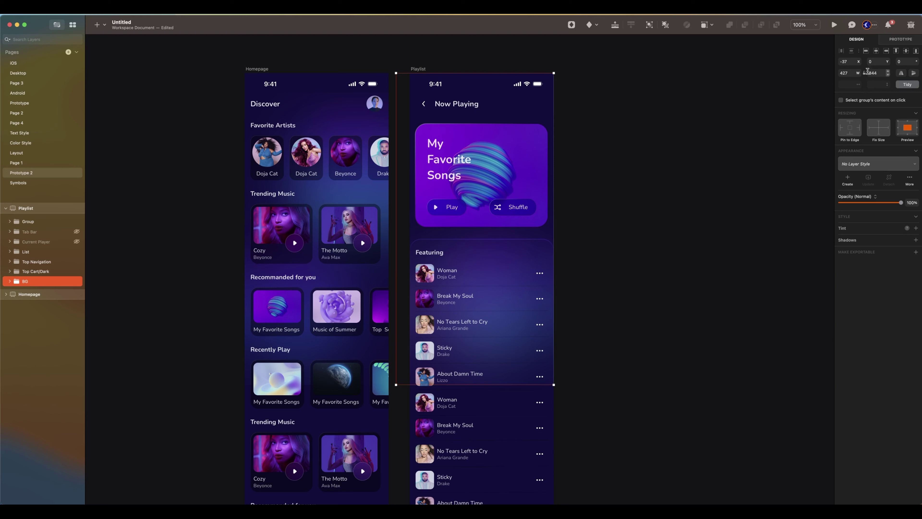
Step: Fix the position of the Playlist's BG group when scrolling and check the background in the preview
click(900, 40)
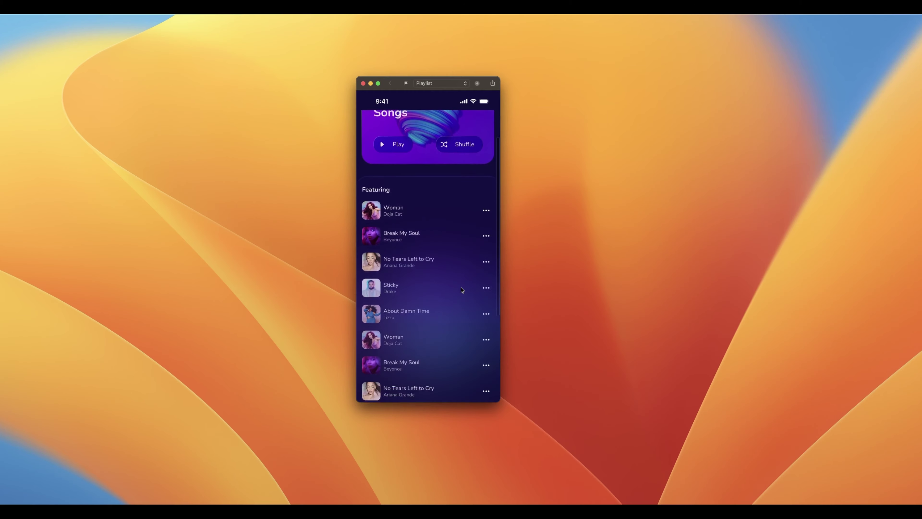
scroll(462, 289, down, 10)
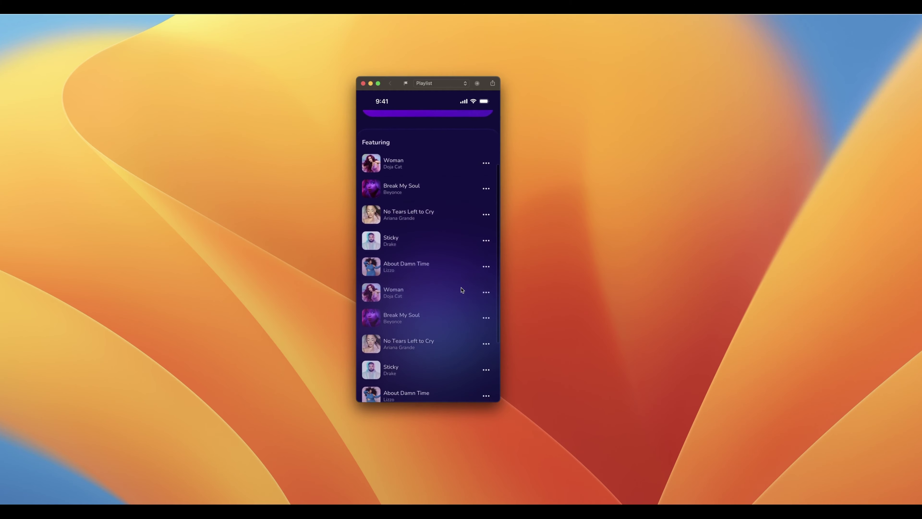
scroll(462, 290, up, 5)
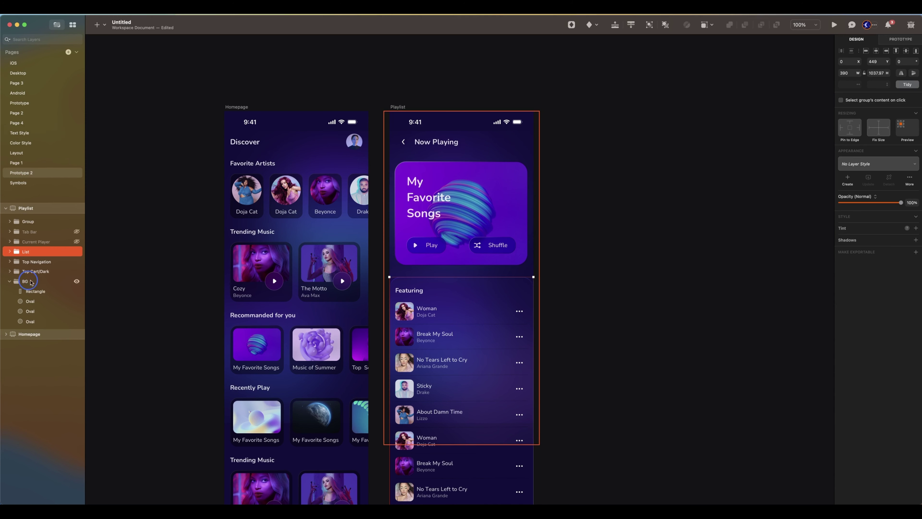
Step: Hide the Playlist's BG group and scroll through the song list in the preview
click(76, 282)
click(76, 282)
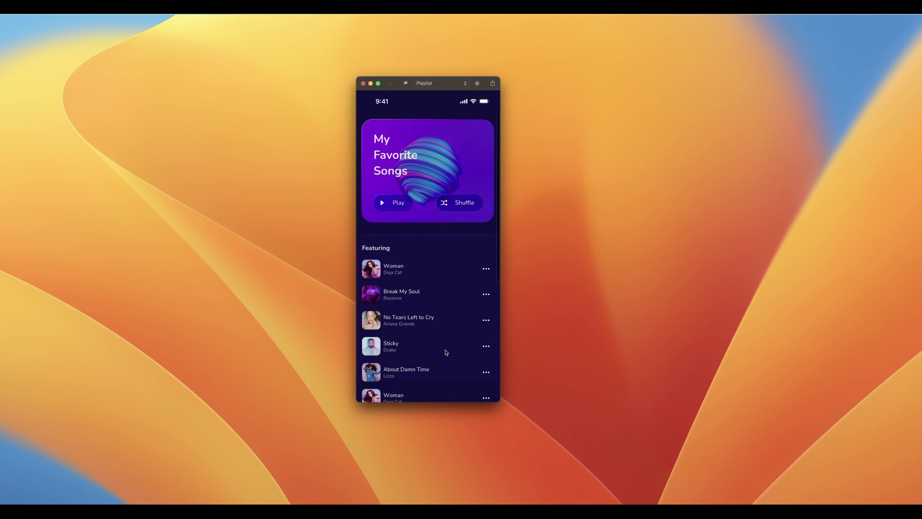
scroll(446, 352, down, 5)
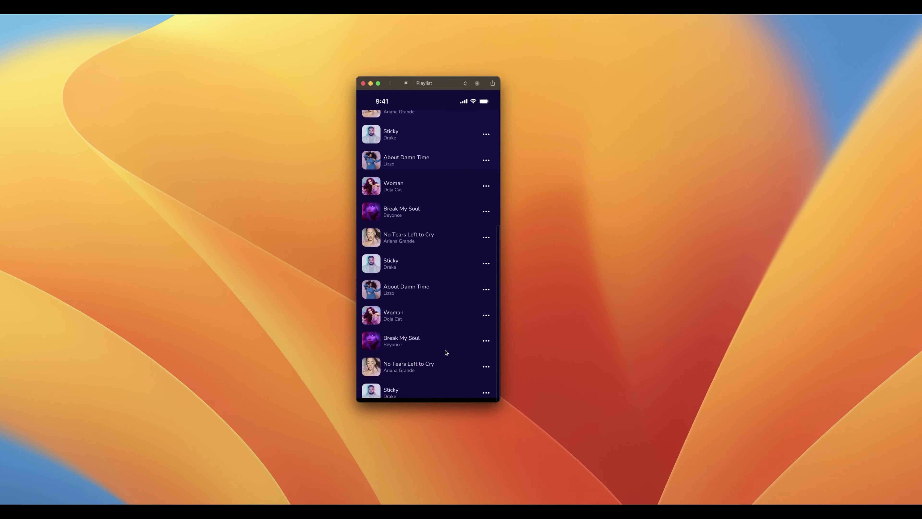
scroll(446, 352, up, 10)
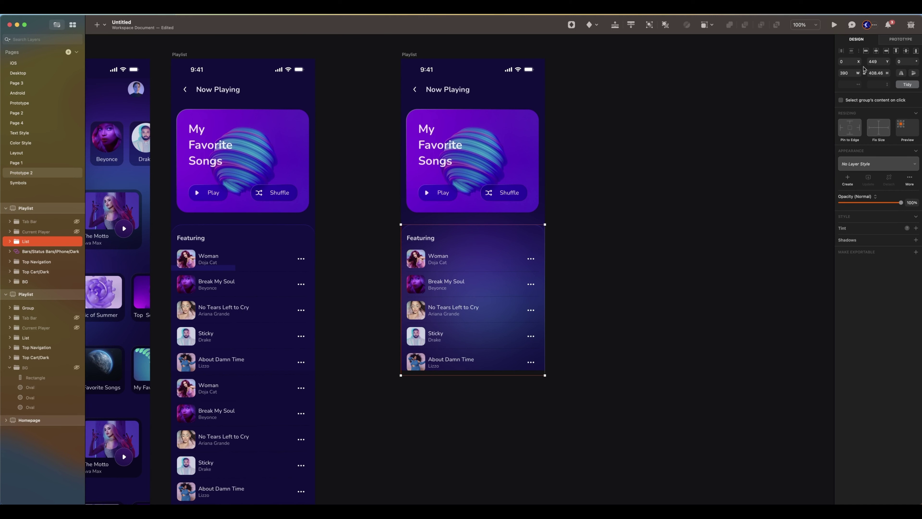
Step: Link the Play button on the shorter Playlist artboard to its Featuring song list as an overlay
click(899, 39)
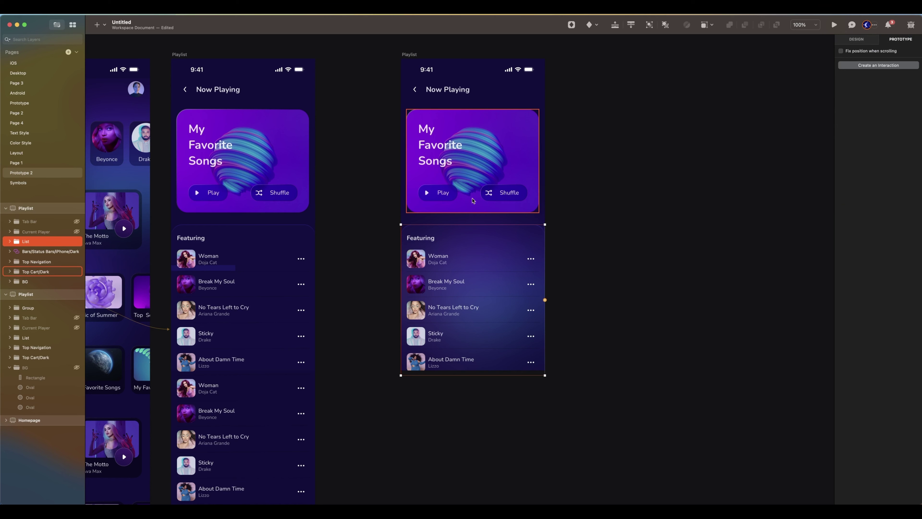
double_click(434, 196)
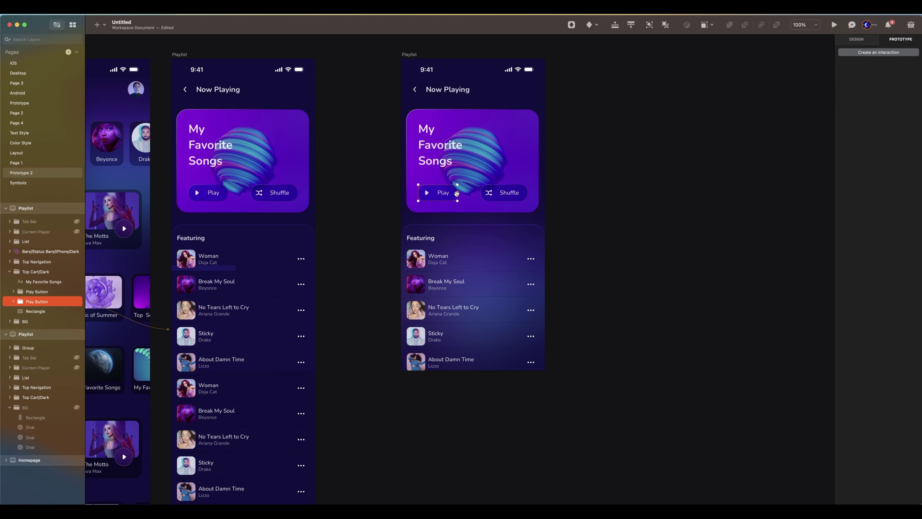
key(l)
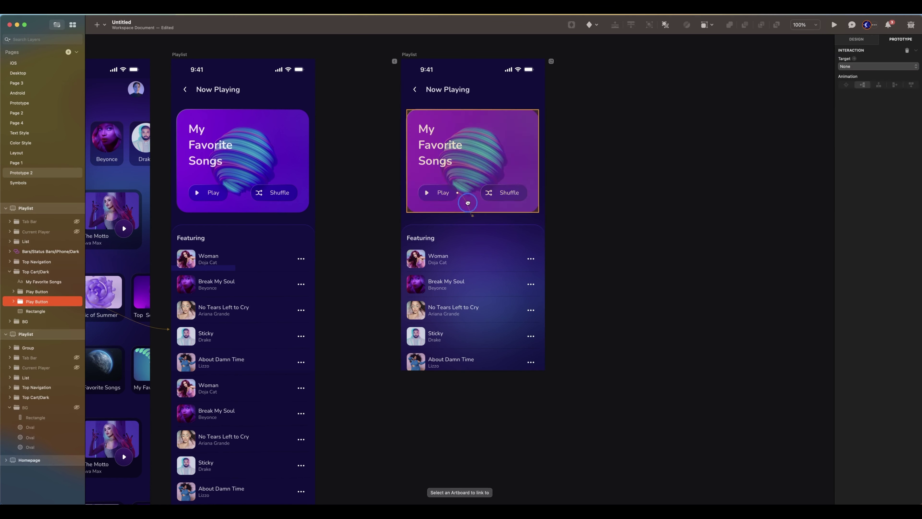
click(477, 250)
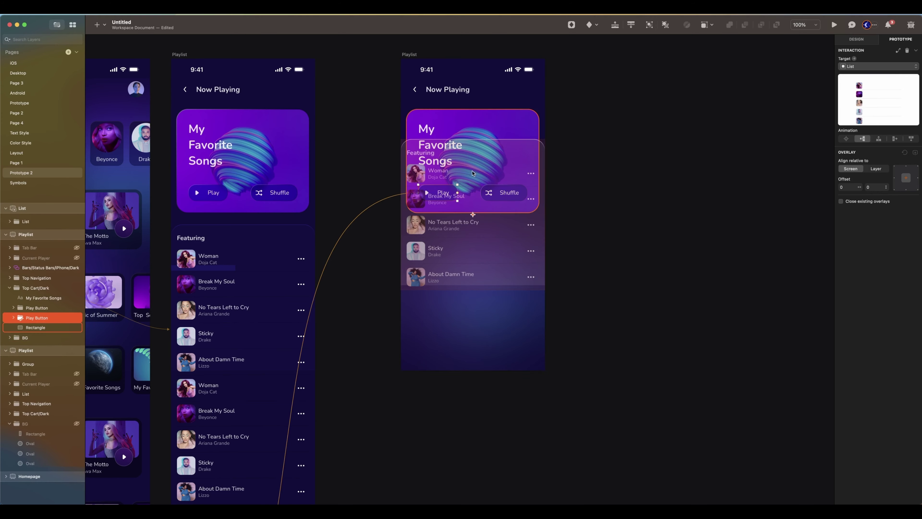
Step: Position the List overlay at the bottom of the Playlist screen, below the My Favorite Songs card
scroll(431, 296, down, 5)
scroll(431, 296, down, 3)
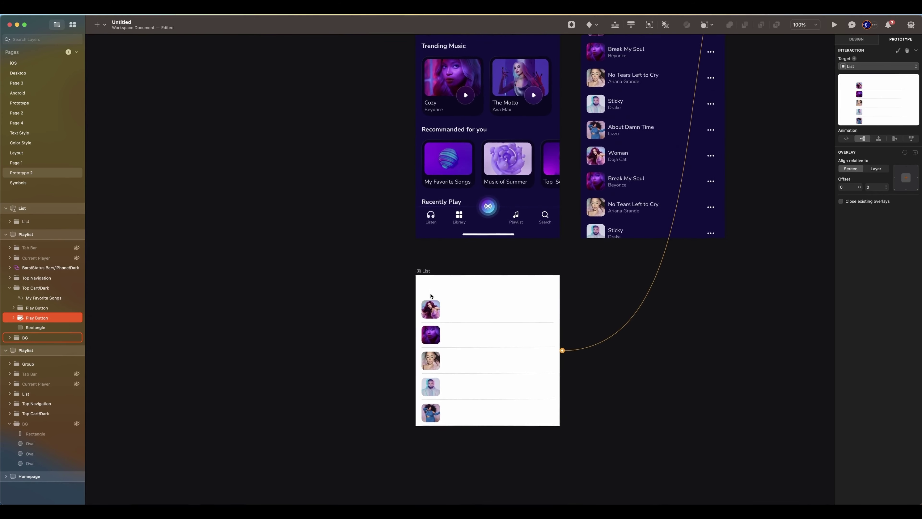
scroll(431, 296, up, 5)
scroll(431, 296, right, 2)
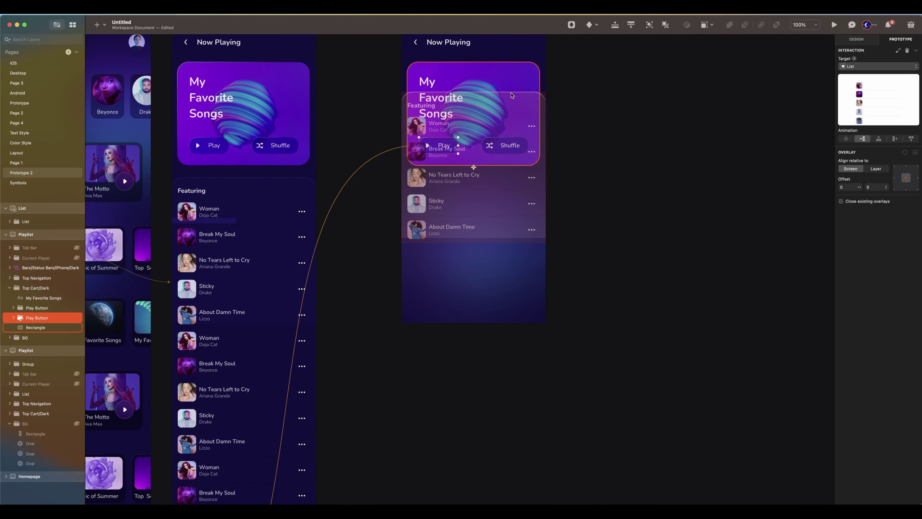
drag(527, 103, 528, 190)
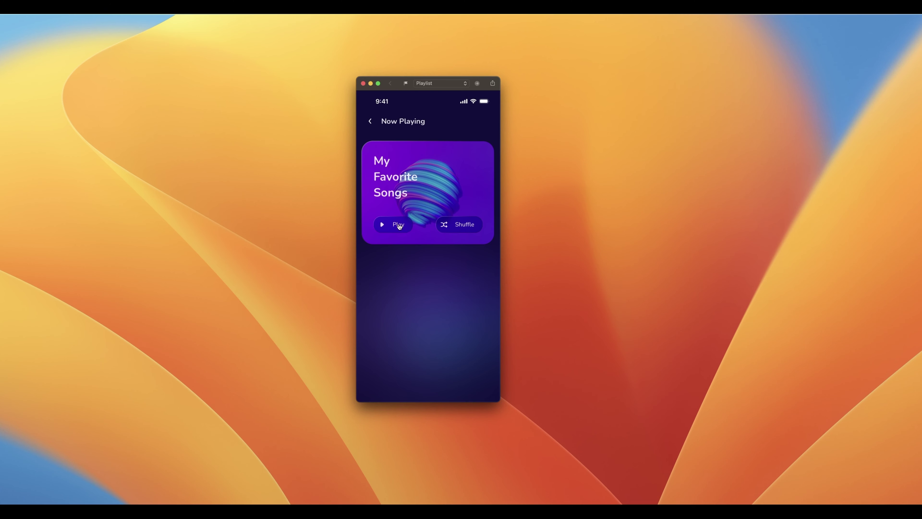
Step: Check in the preview that the Play button on the My Favorite Songs card opens the List overlay
click(400, 225)
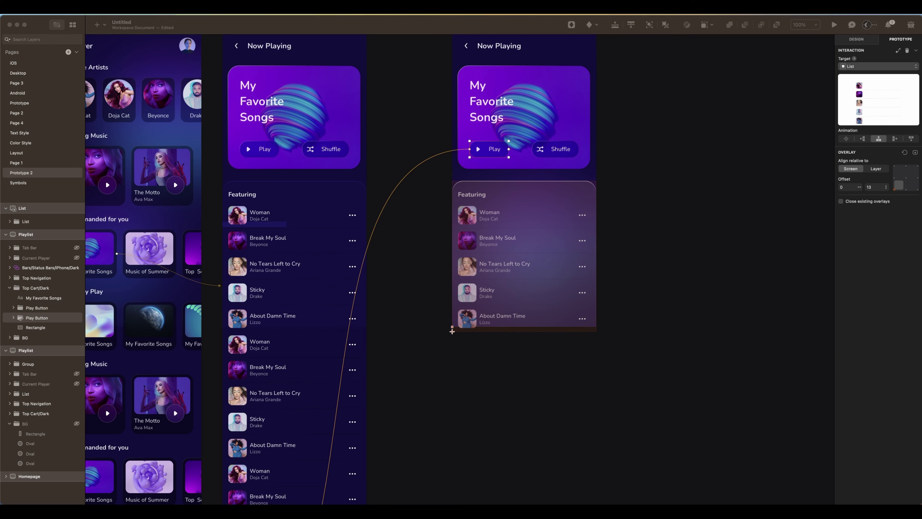
drag(451, 330, 555, 422)
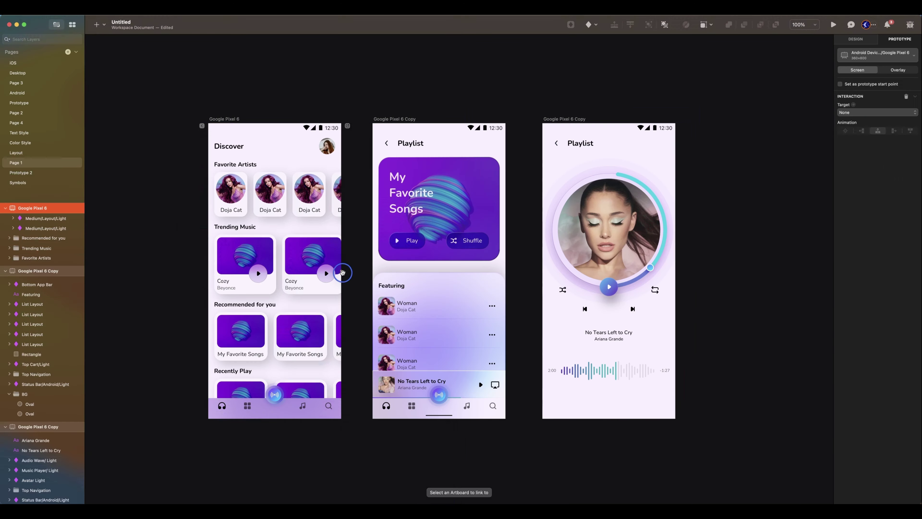
Step: Try linking the whole Discover artboard on Page 1 to the neighbouring Playlist artboard, and remove that interaction
drag(342, 272, 388, 254)
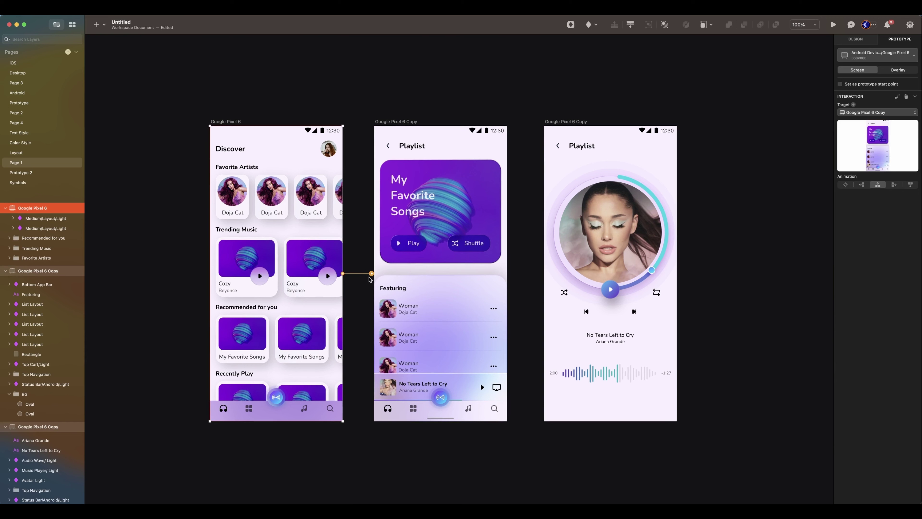
drag(371, 274, 359, 284)
click(905, 99)
click(906, 99)
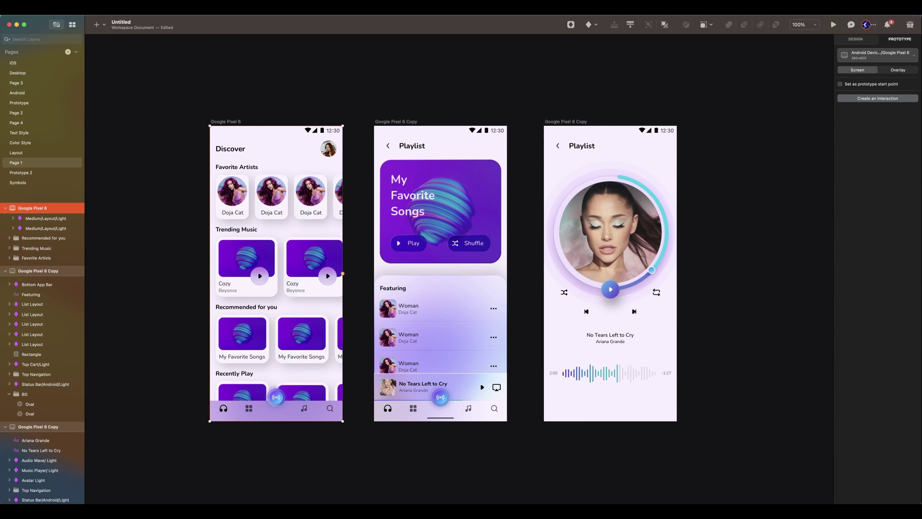
Step: Link the first Trending Music card, Cozy, to the Playlist artboard and test the link in the preview
double_click(228, 250)
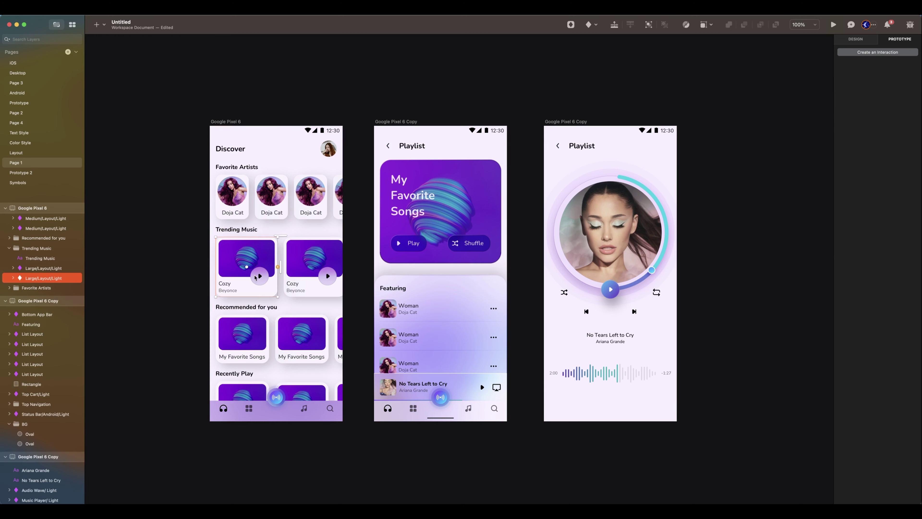
drag(278, 267, 439, 254)
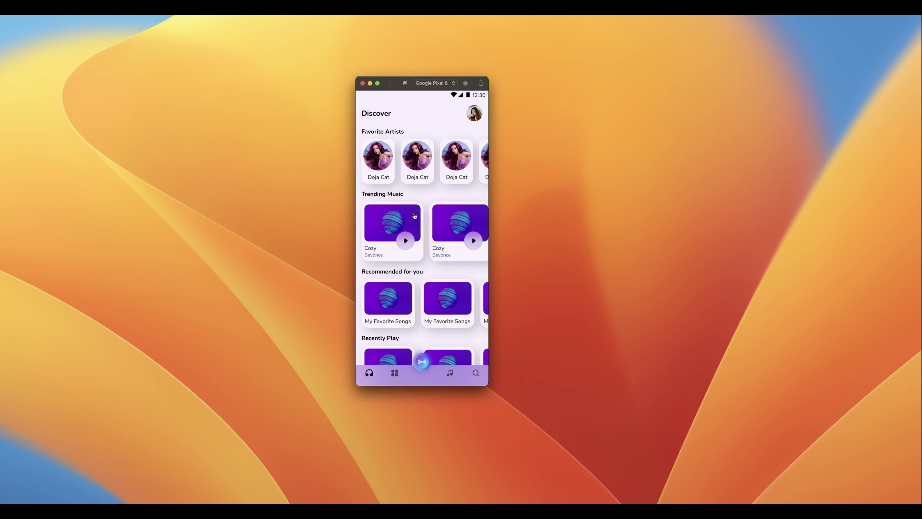
click(404, 237)
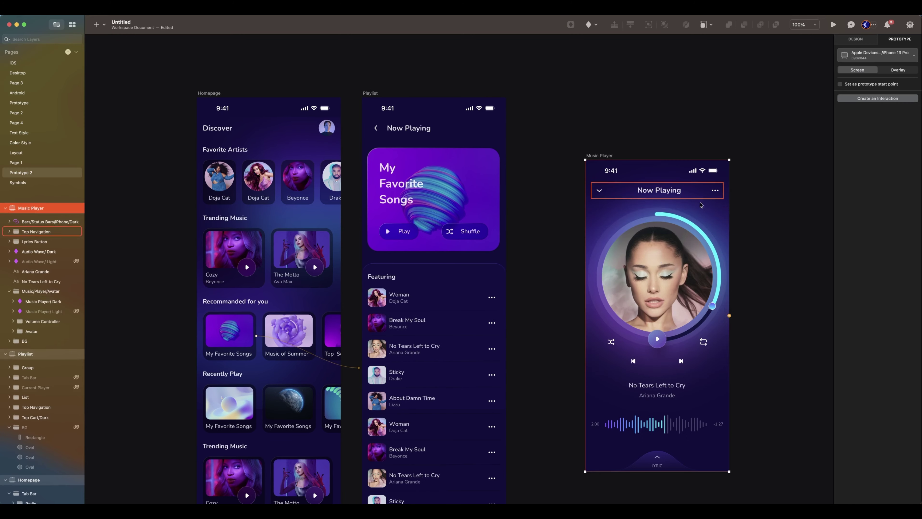
Step: Move the Music Player artboard on the Prototype 2 page beside the Playlist artboard, aligned with its top edge
click(573, 133)
drag(590, 155, 529, 99)
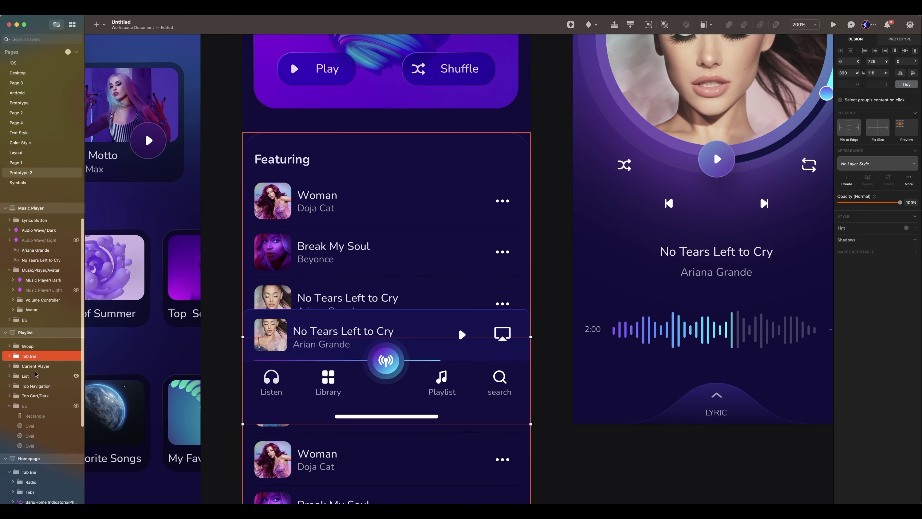
Step: Group the Playlist's Tab Bar and Current Player as Tab Bar, and move the group to the artboard's bottom edge
shift+click(33, 366)
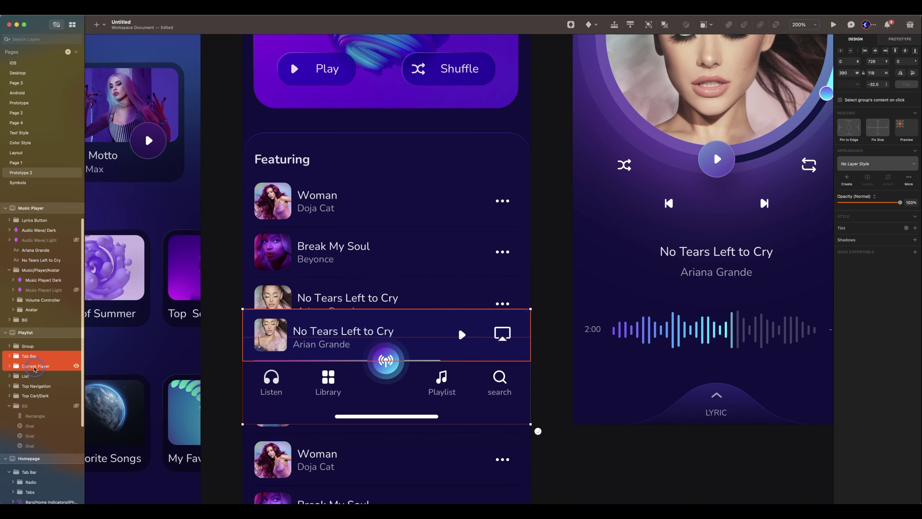
key(super+g)
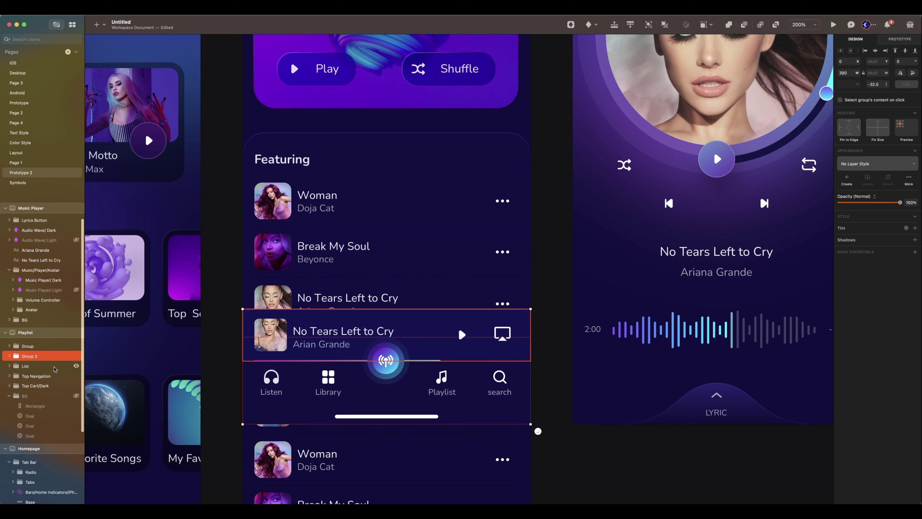
double_click(33, 357)
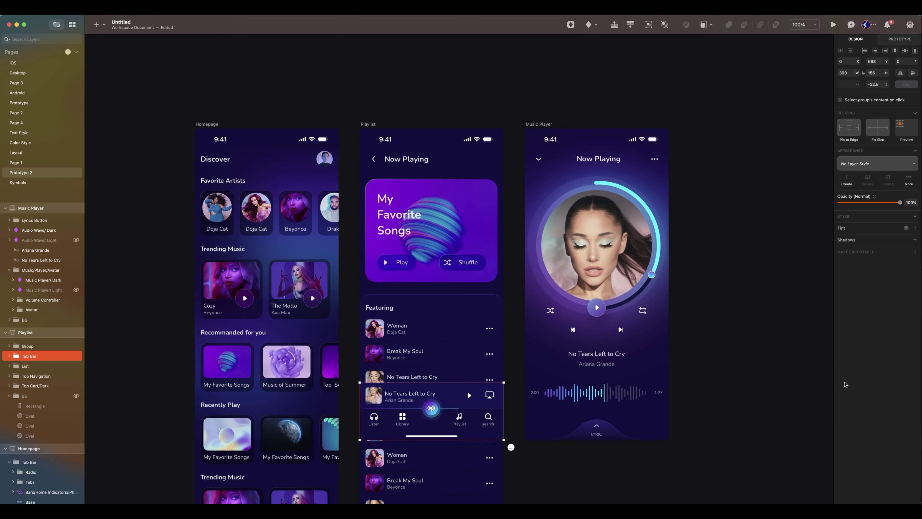
scroll(439, 258, down, 6)
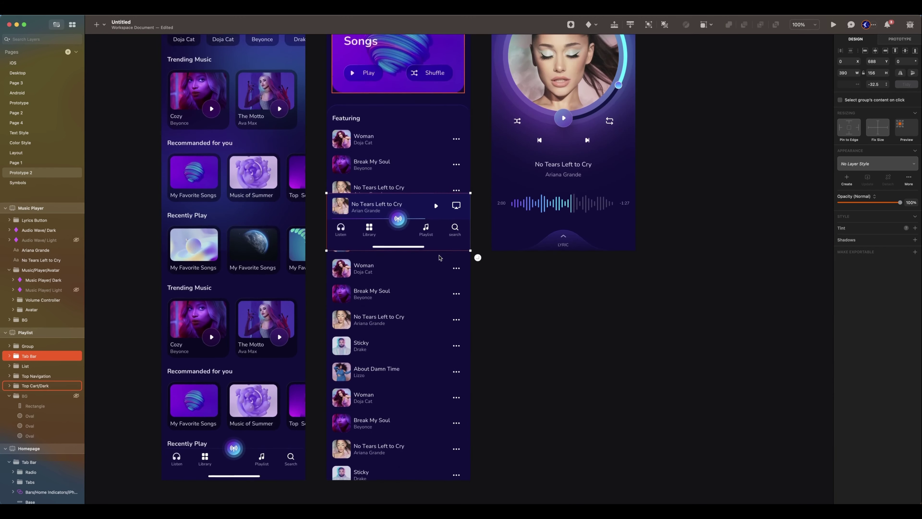
drag(376, 171, 375, 391)
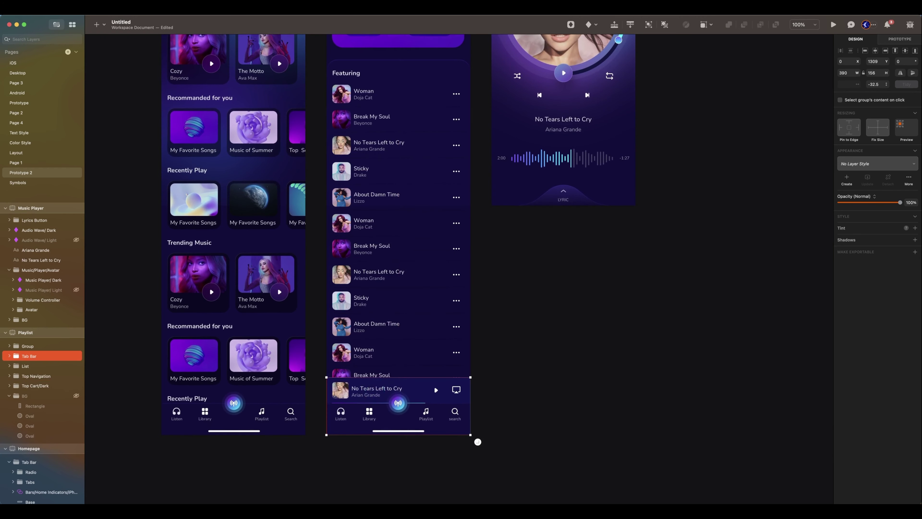
Step: Add an interaction to the Playlist's Play button that opens the Tab Bar group as an overlay
scroll(388, 385, up, 3)
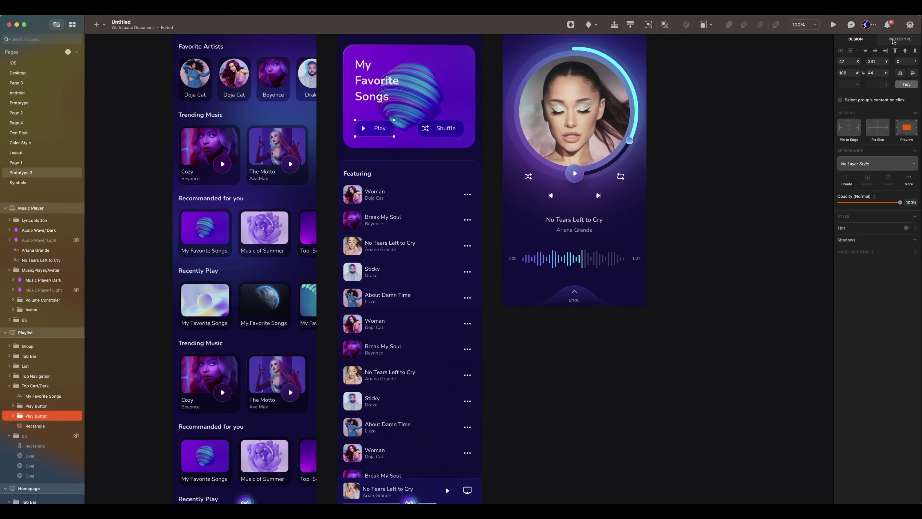
click(895, 39)
click(879, 54)
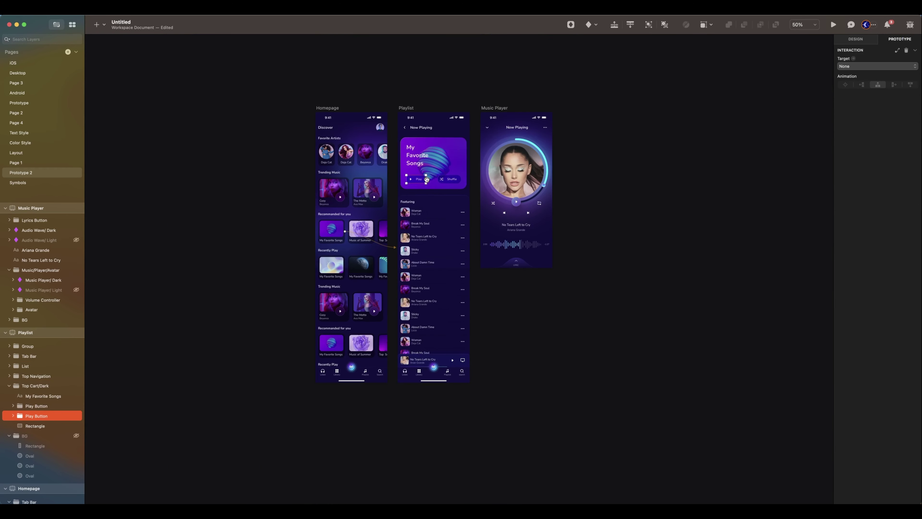
key(l)
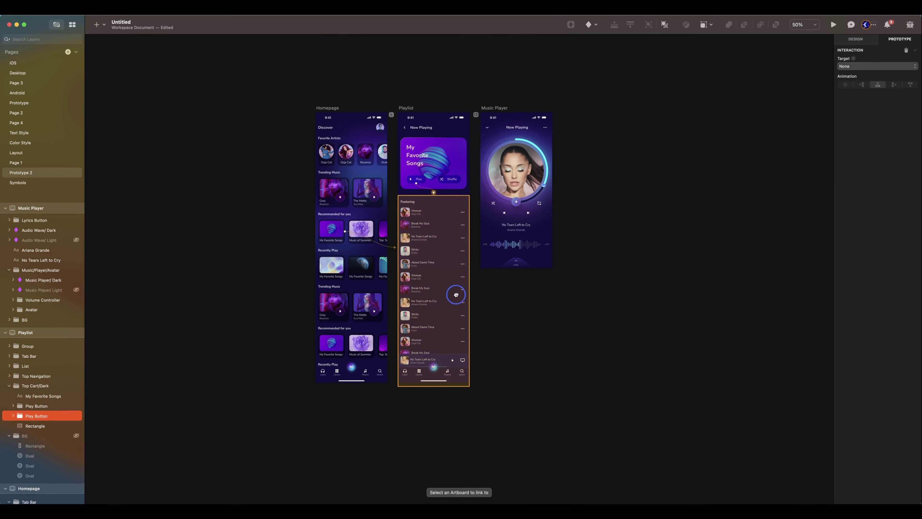
click(431, 363)
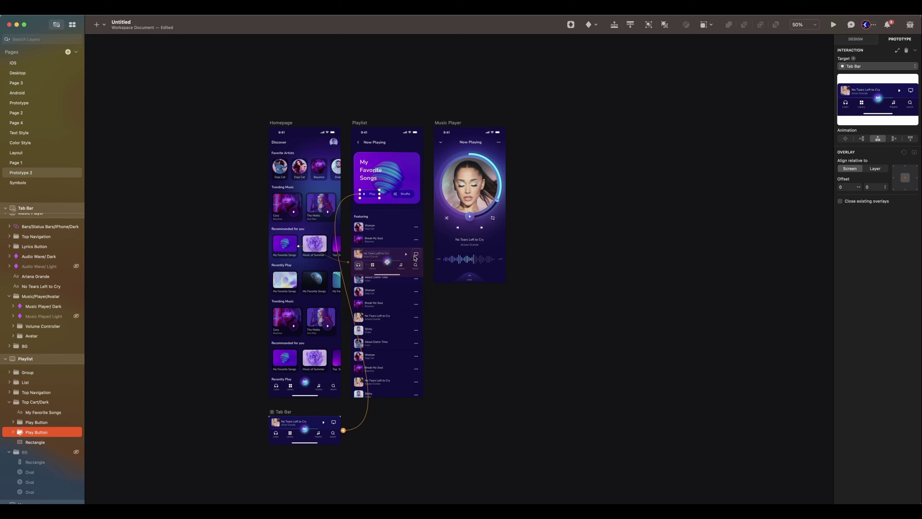
Step: Reposition the Tab Bar overlay from the middle of the song list down to the bottom of the Playlist artboard
key(super+0)
scroll(363, 233, down, 1)
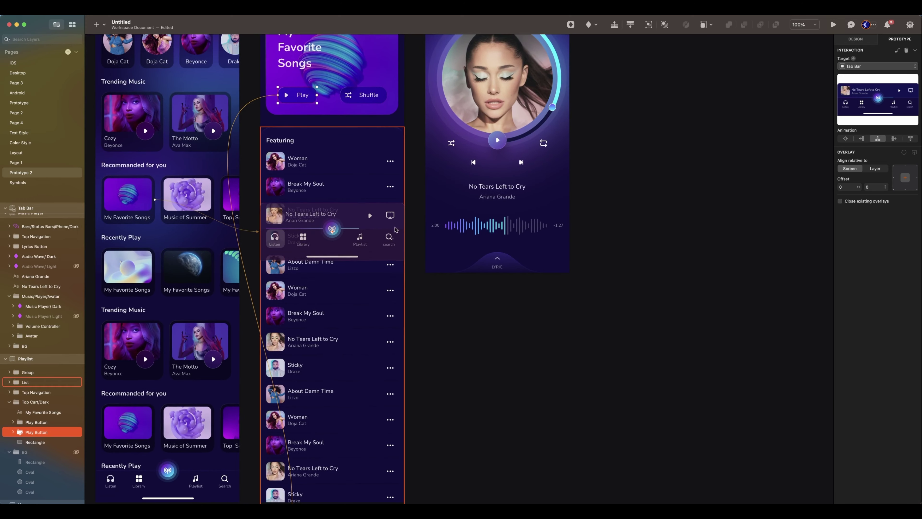
click(371, 241)
drag(331, 217, 329, 322)
scroll(330, 322, down, 4)
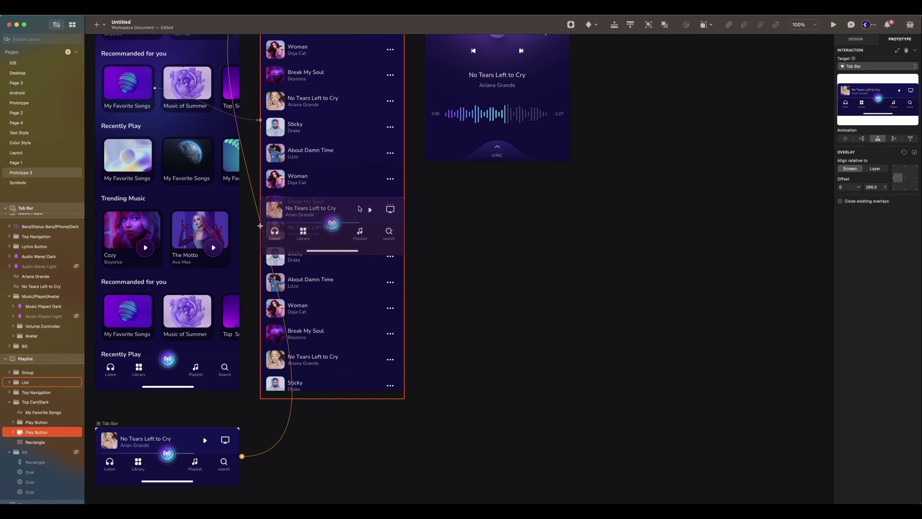
drag(355, 209, 354, 347)
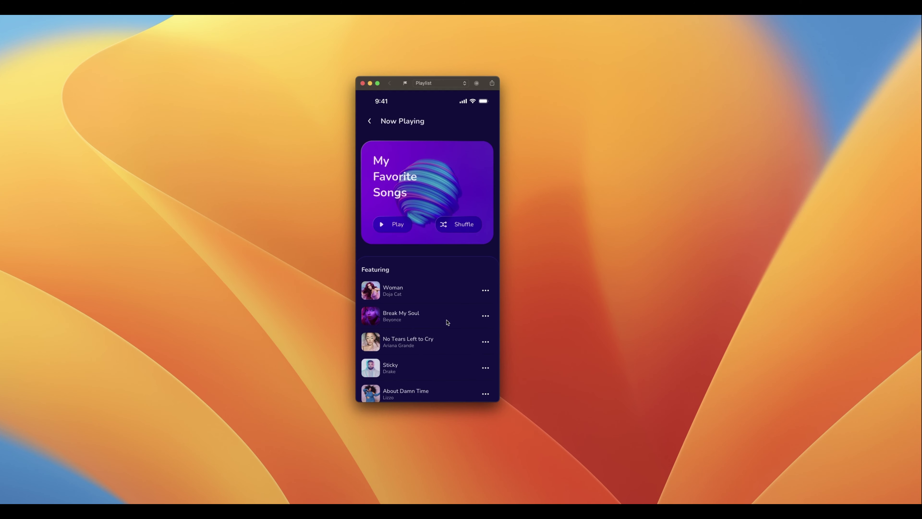
Step: Scroll through the Playlist in the preview and use its Play button to test the Tab Bar overlay
scroll(447, 322, down, 3)
scroll(447, 322, down, 5)
scroll(448, 322, up, 10)
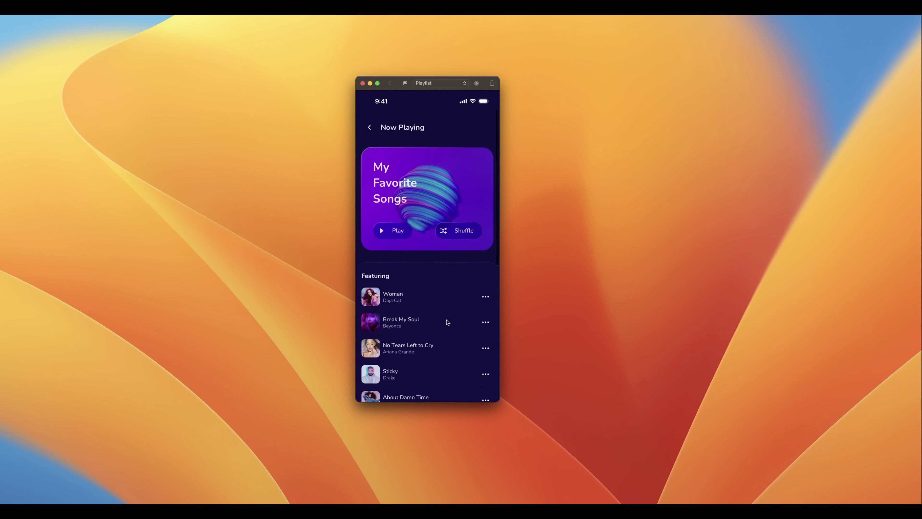
click(398, 226)
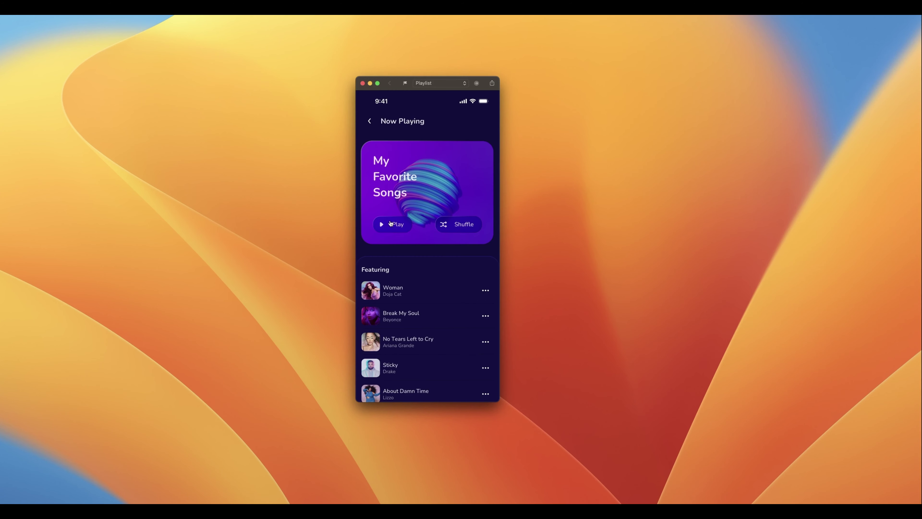
click(391, 223)
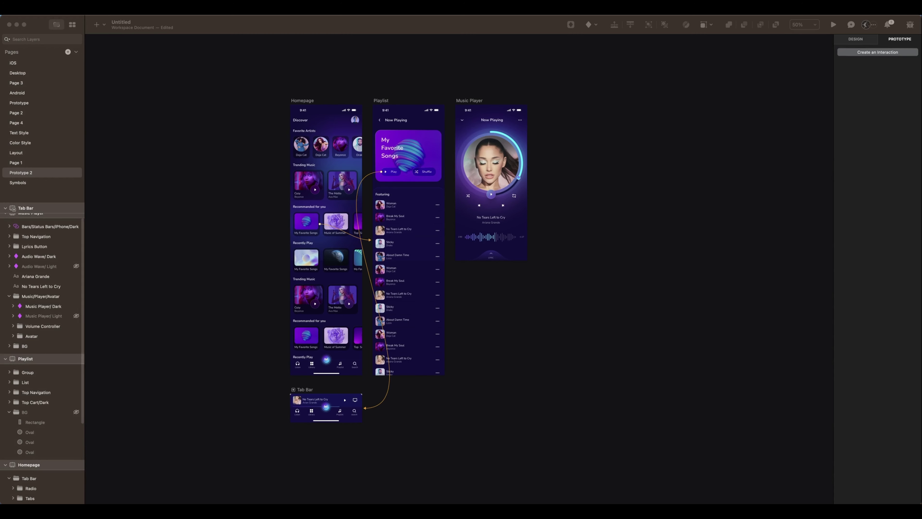
Step: Link the Tab Bar overlay to the Music Player artboard and test the link from the Playlist preview
click(304, 395)
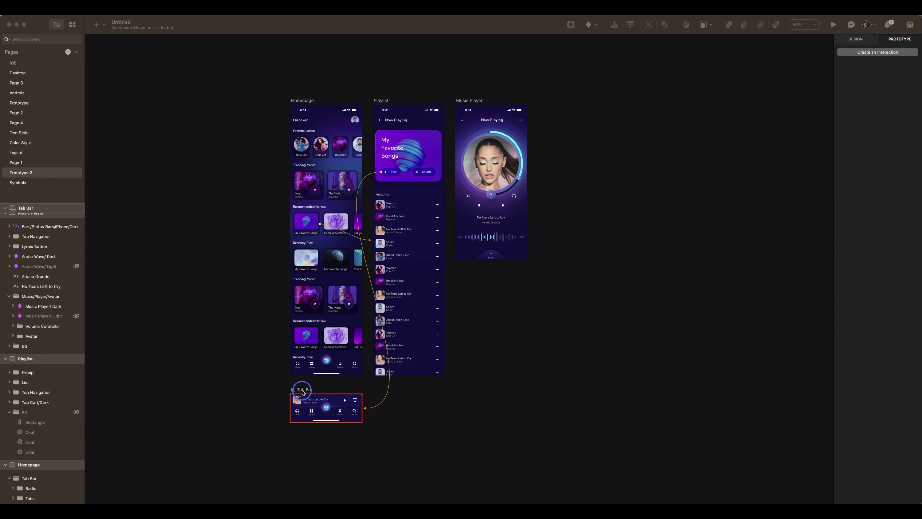
click(303, 396)
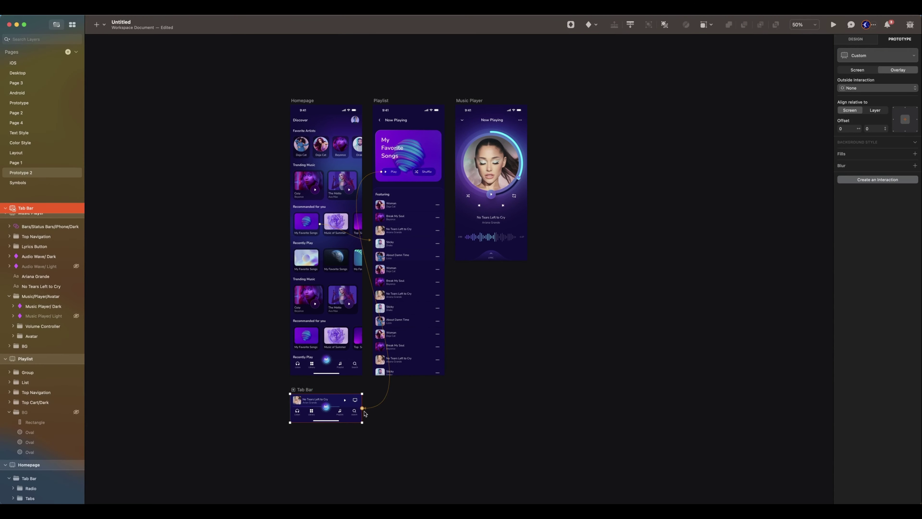
key(w)
click(488, 227)
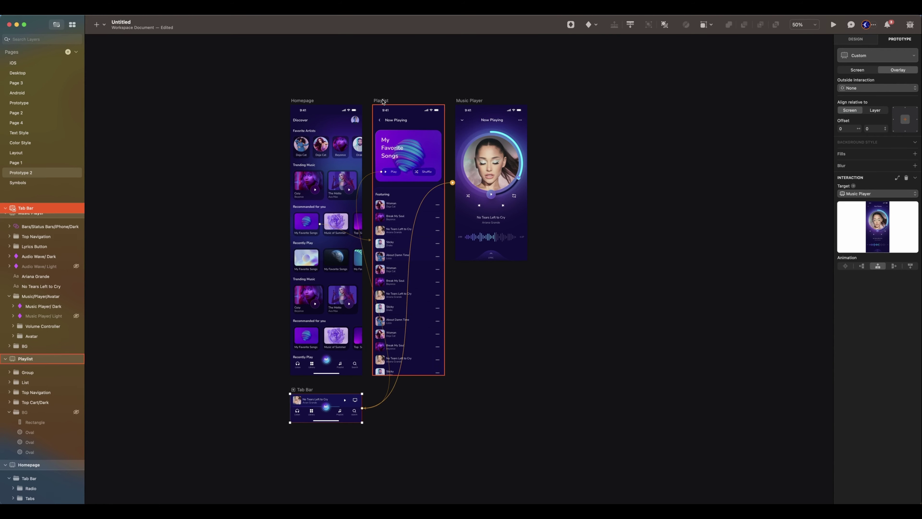
click(393, 129)
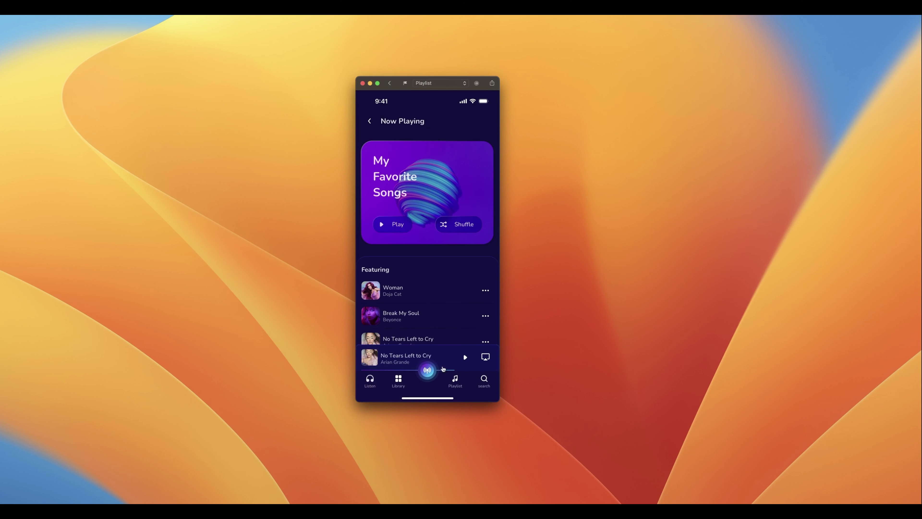
click(432, 352)
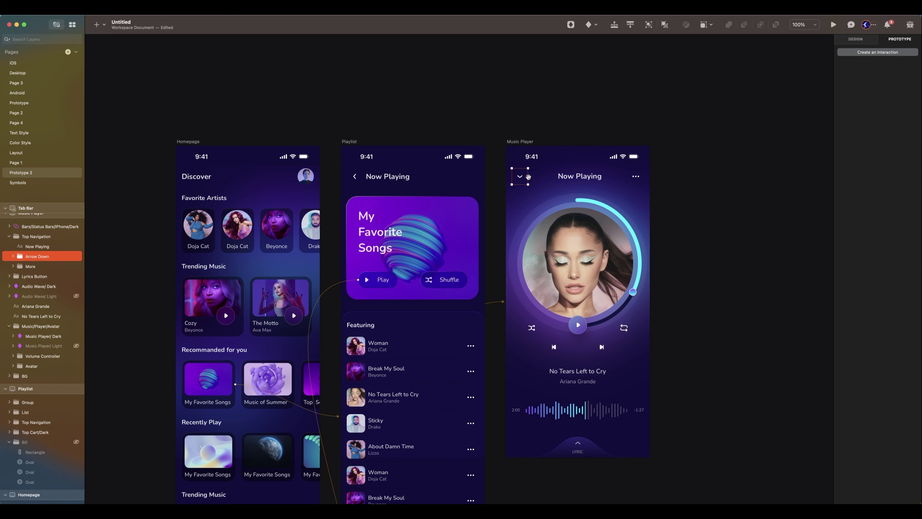
Step: Link the Music Player's Arrow Down to the Playlist artboard with the last slide animation, and test it in the preview
key(l)
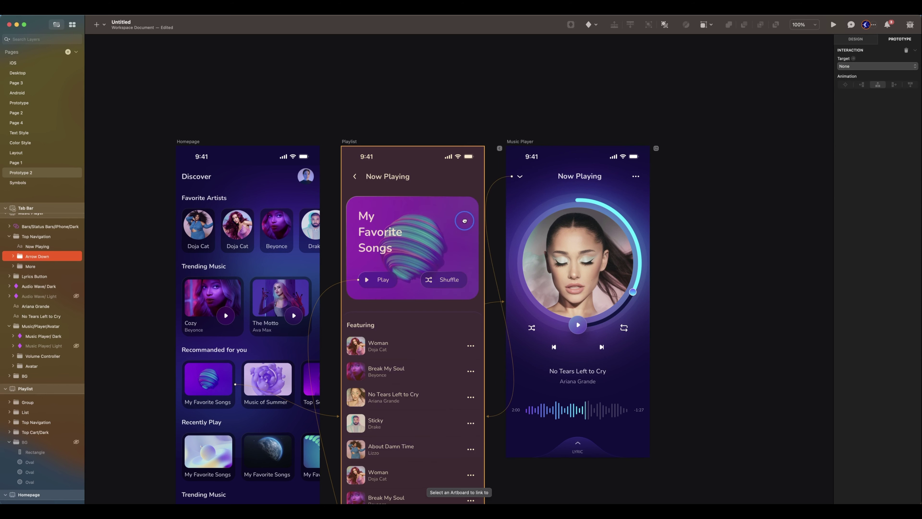
click(463, 223)
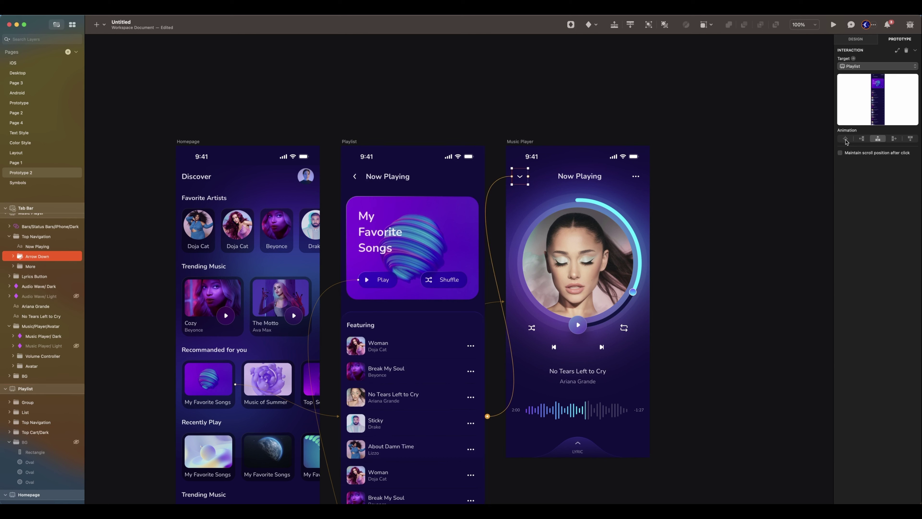
click(846, 140)
click(912, 140)
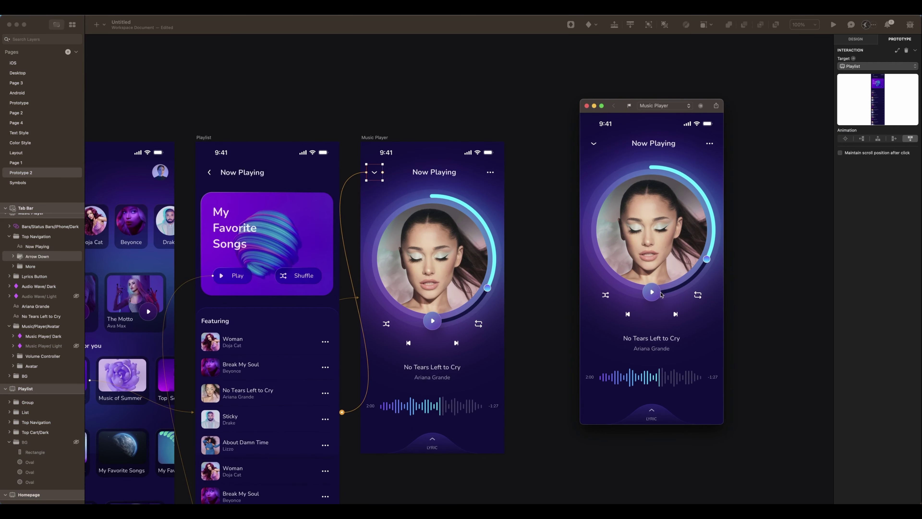
click(594, 145)
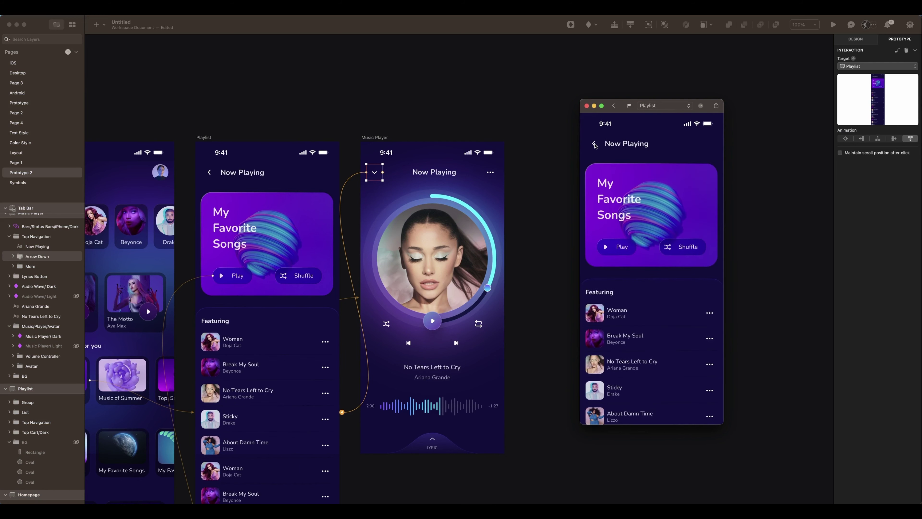
Step: Set the Arrow Down link to no animation and test the return to the Playlist in the preview
click(586, 105)
click(845, 139)
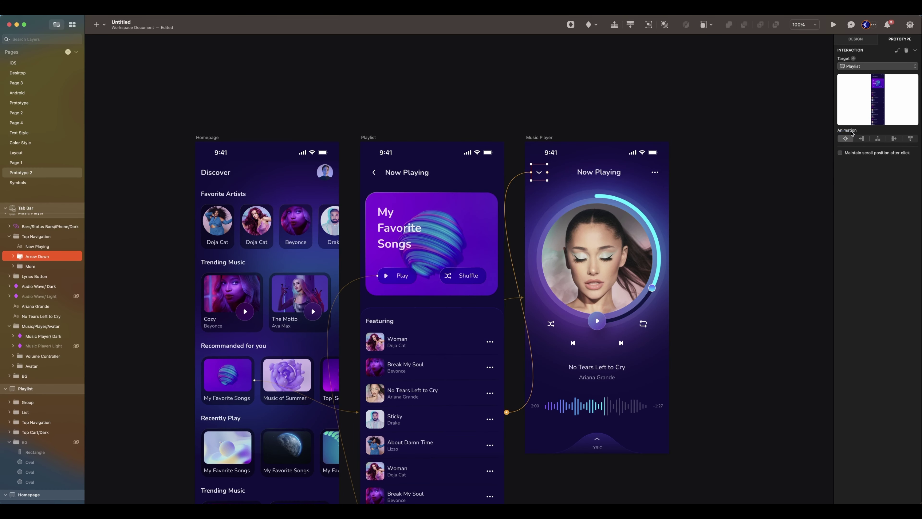
key(super+p)
click(594, 144)
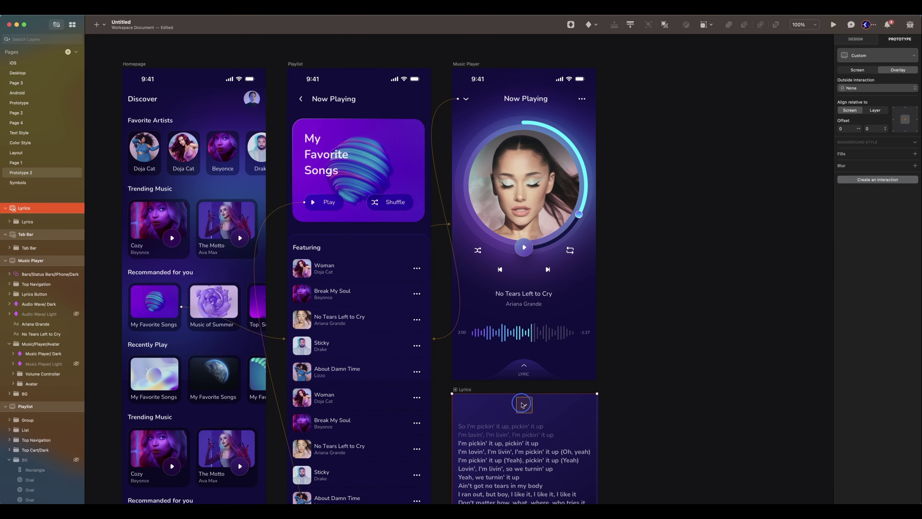
Step: Link the Music Player's Lyrics Button to the Lyrics overlay artboard
super+click(523, 404)
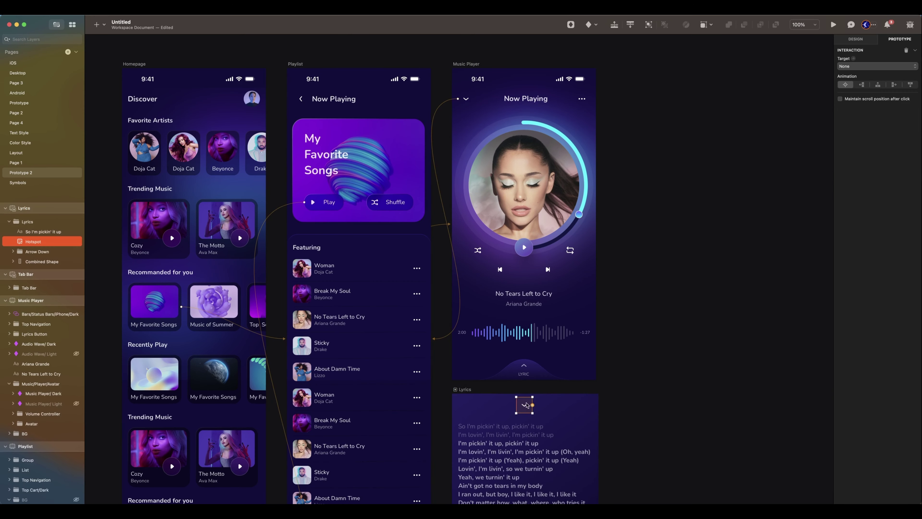
scroll(507, 395, down, 1)
scroll(506, 394, down, 5)
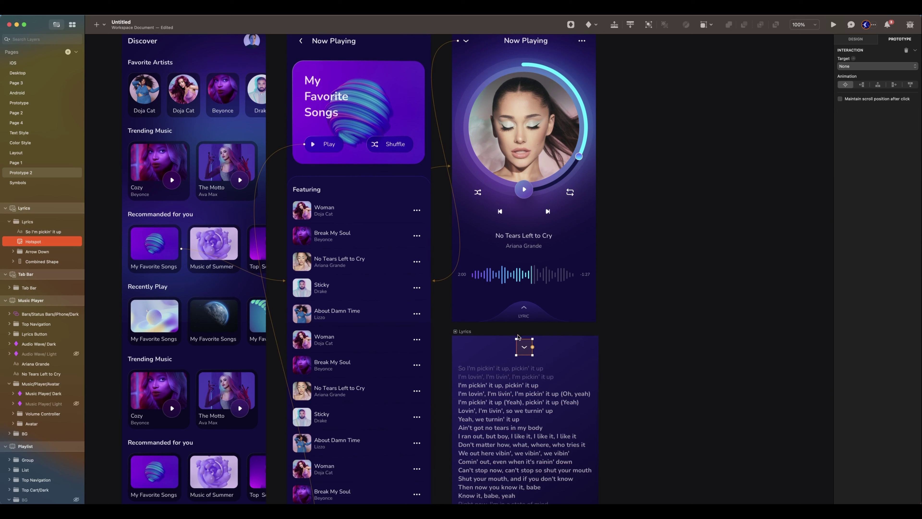
click(519, 312)
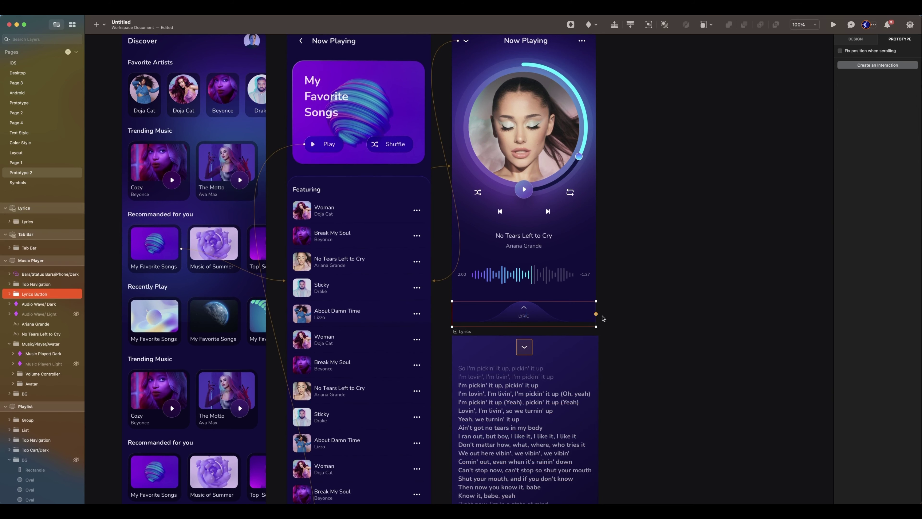
drag(595, 313, 537, 360)
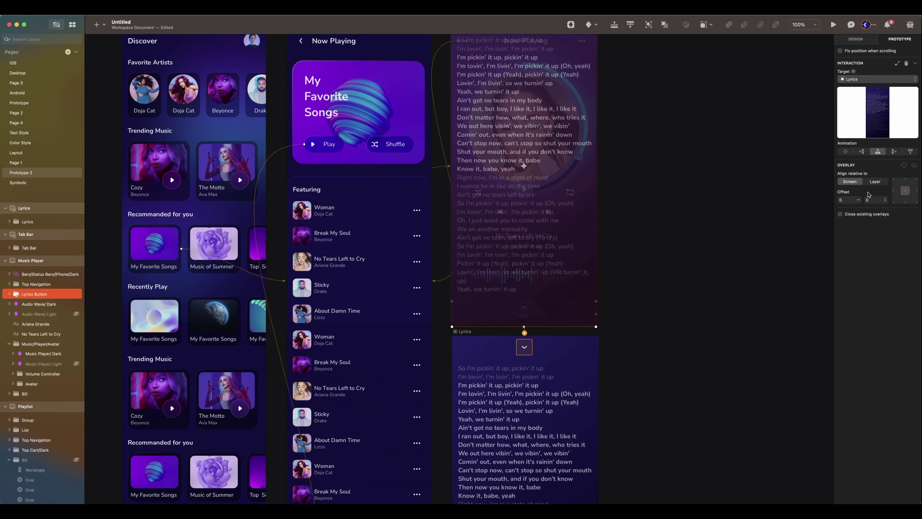
Step: Preview the Music Player, test opening the Lyrics overlay from its lyric button, and close the preview
scroll(714, 147, up, 5)
scroll(714, 146, up, 5)
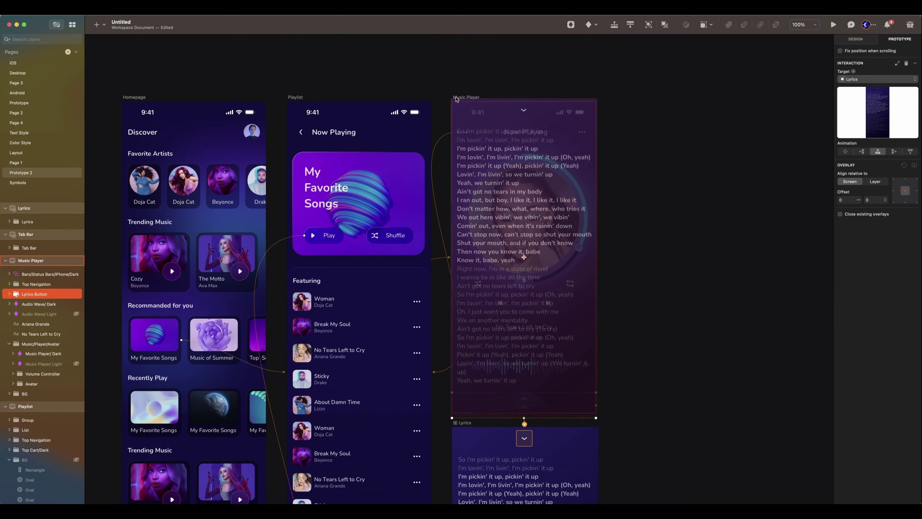
key(super+p)
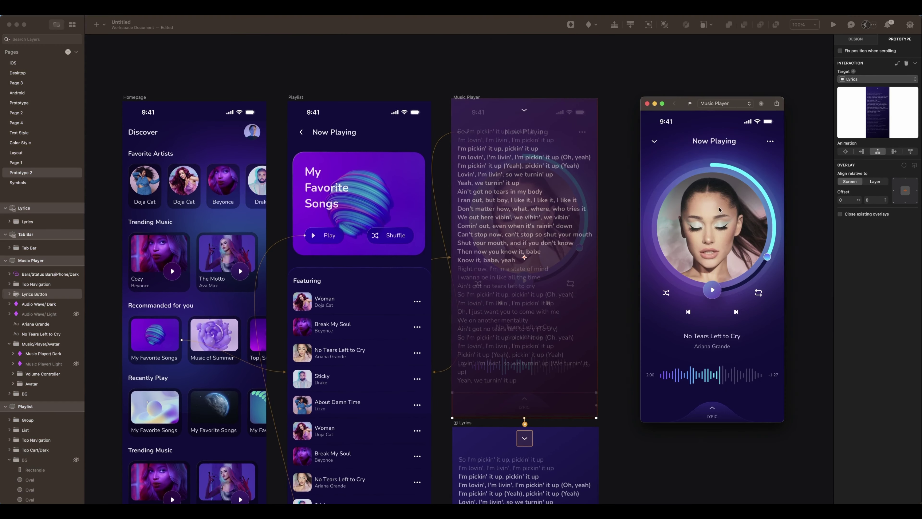
click(713, 411)
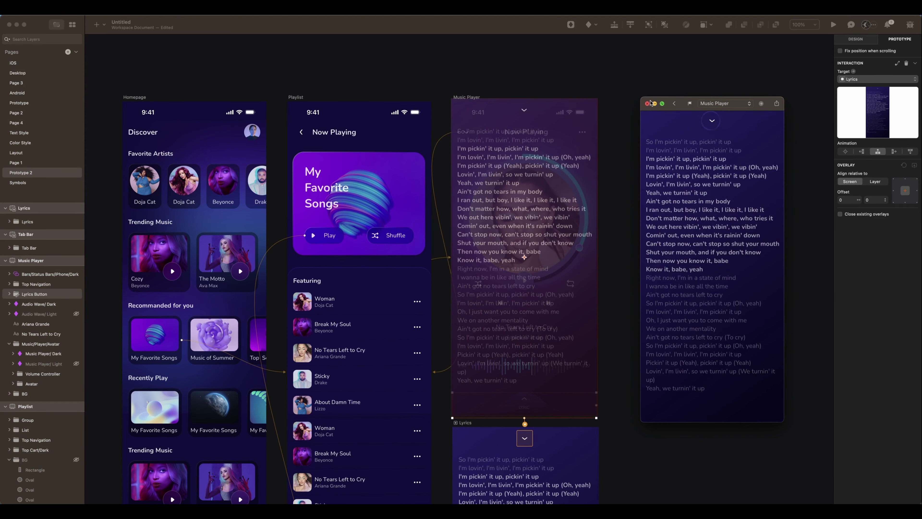
click(646, 105)
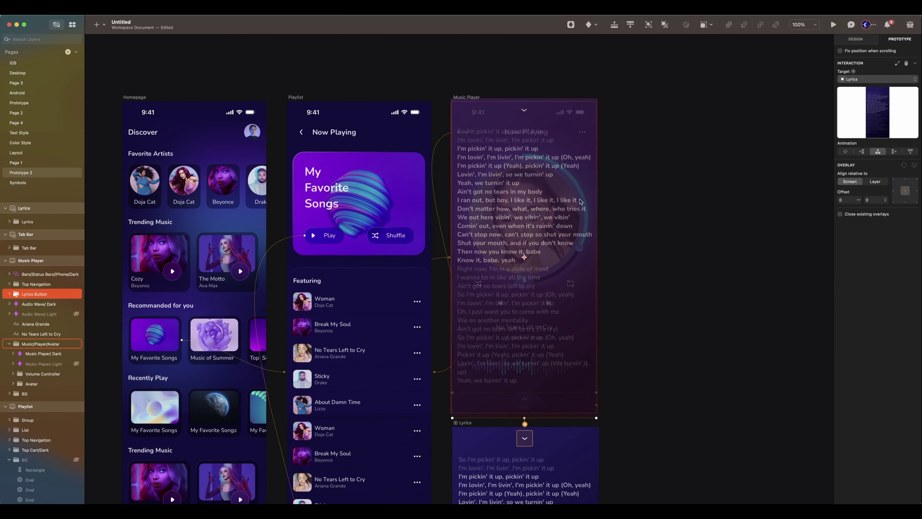
Step: Link the hotspot over the Lyrics overlay's down arrow to the Music Player artboard with no animation
scroll(554, 327, down, 5)
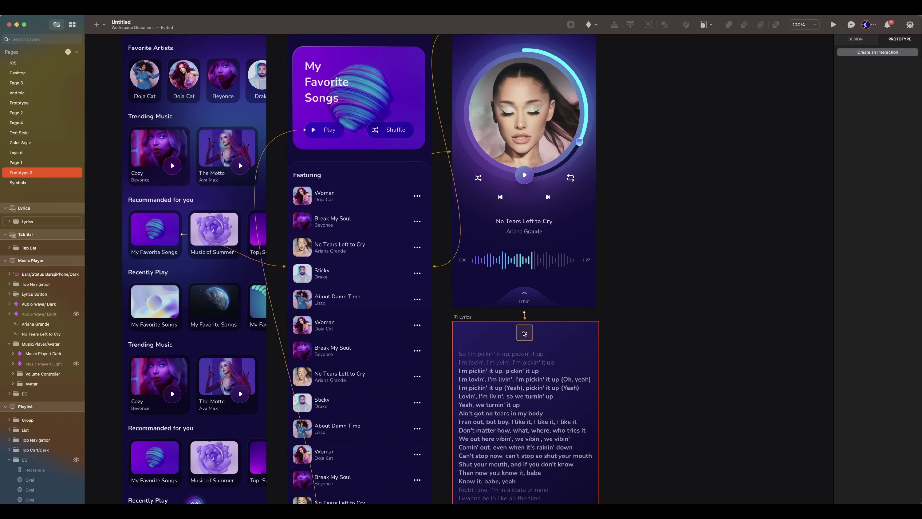
click(526, 333)
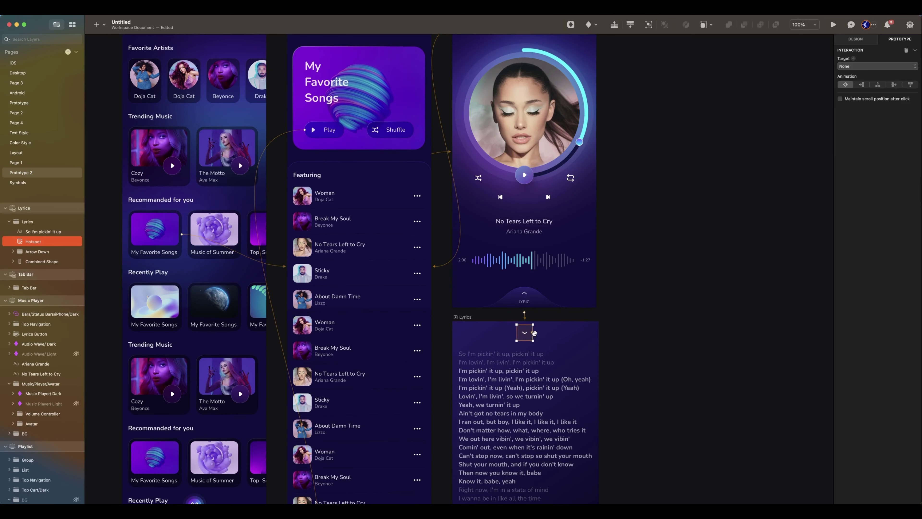
drag(533, 332, 564, 299)
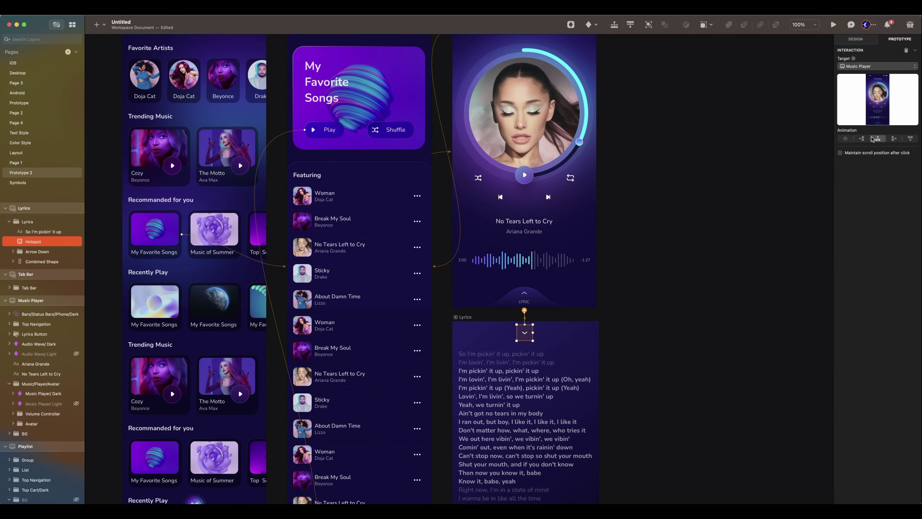
click(844, 139)
Step: Preview the Music Player and test opening the lyrics and closing them with the down arrow
click(833, 25)
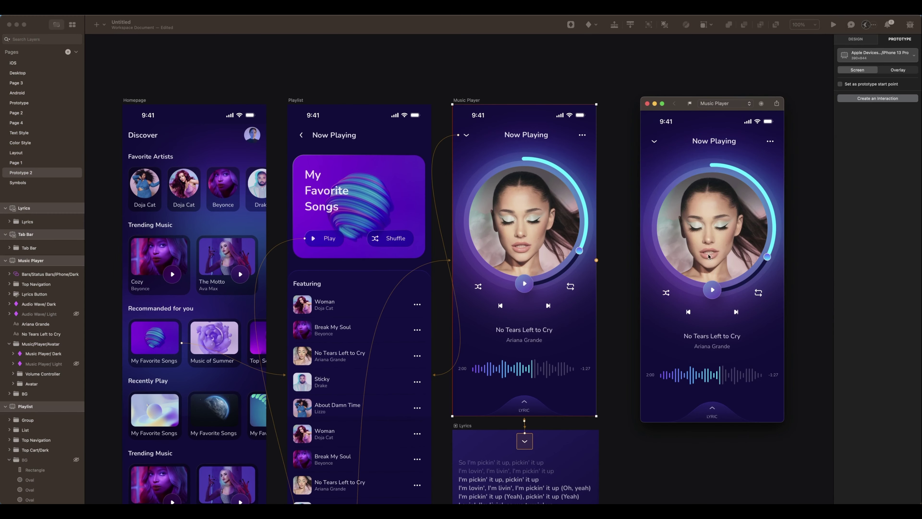
click(718, 410)
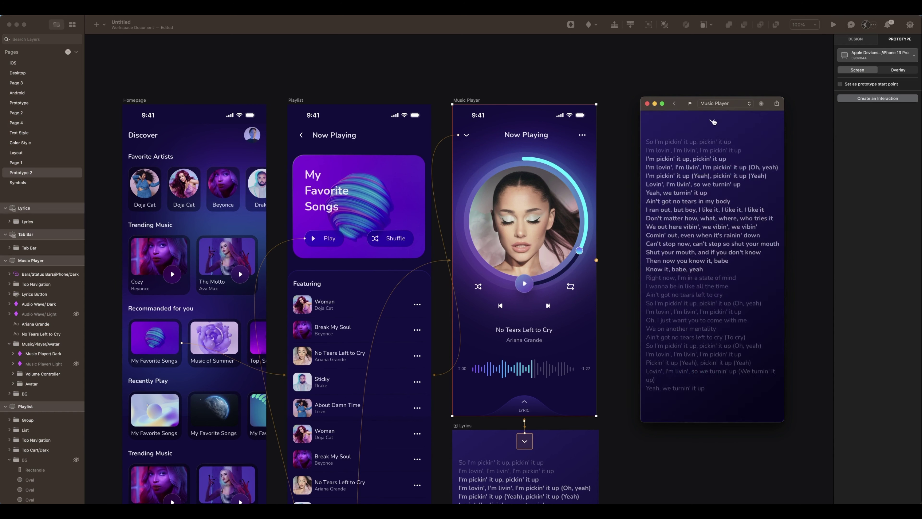
click(712, 121)
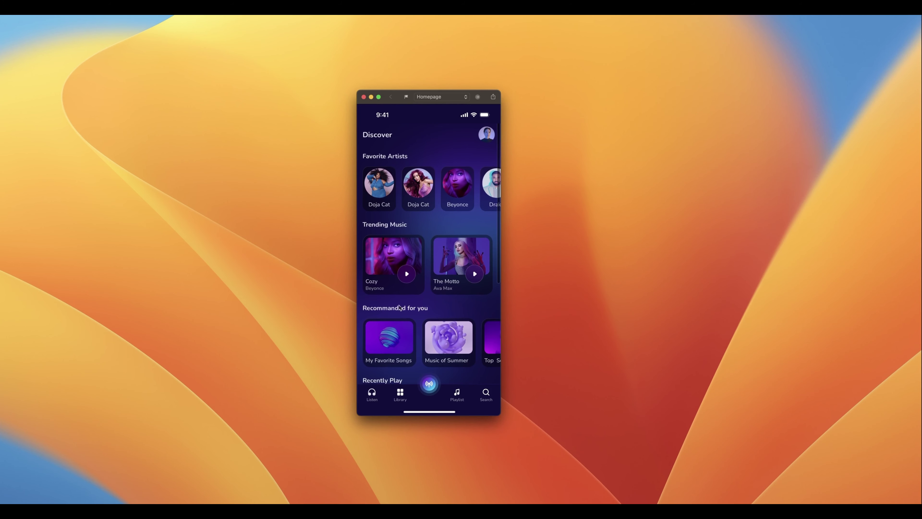
Step: Test the full prototype flow in the preview from the Homepage through My Favorite Songs, the Tab Bar overlay and Music Player to the lyrics
click(401, 335)
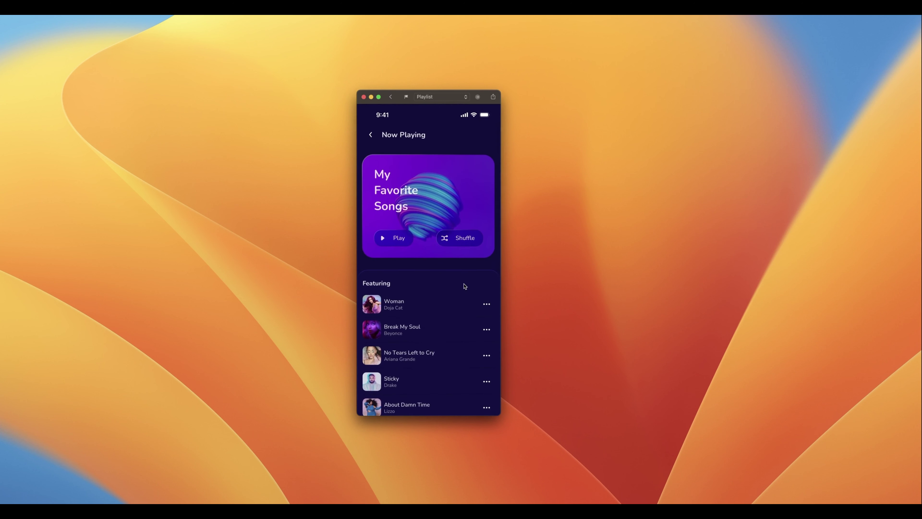
scroll(465, 286, down, 5)
scroll(465, 286, up, 5)
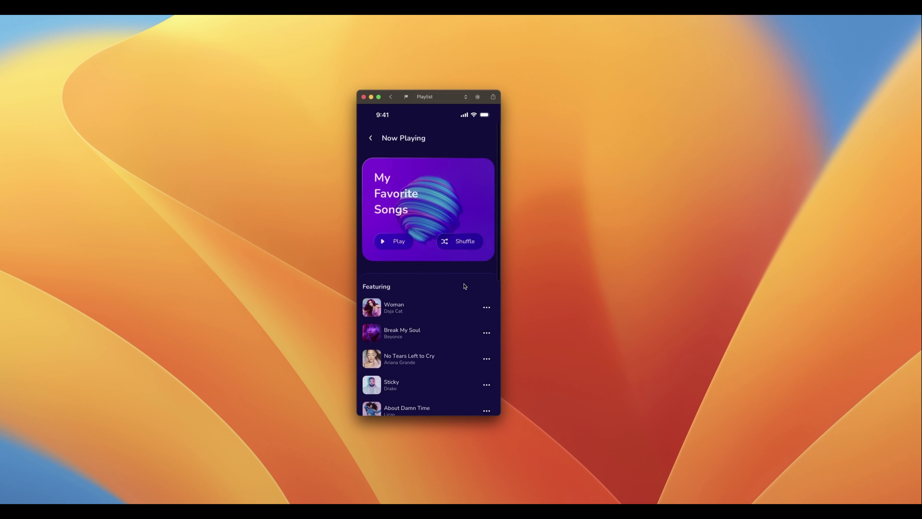
click(401, 237)
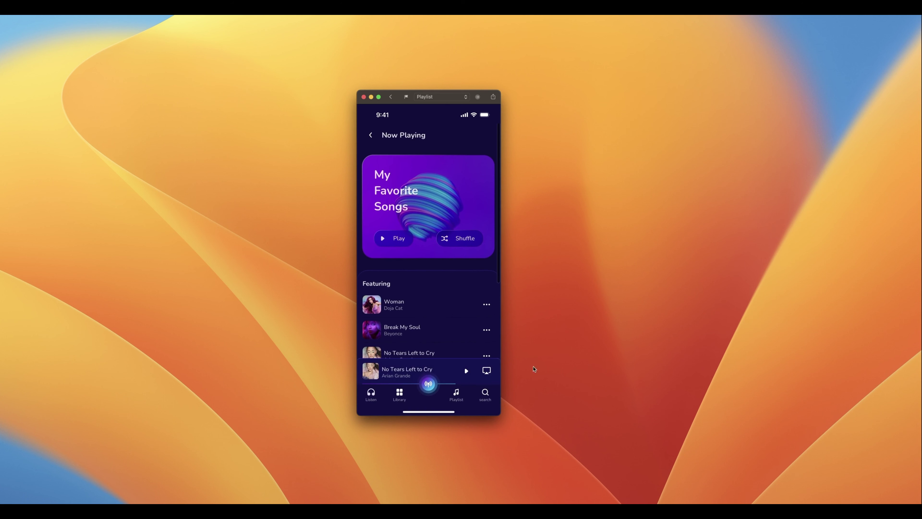
click(446, 368)
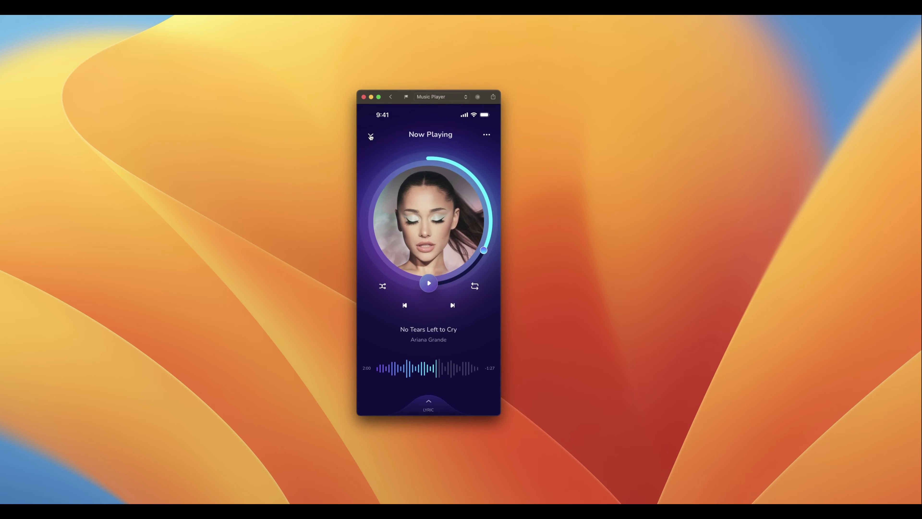
click(434, 403)
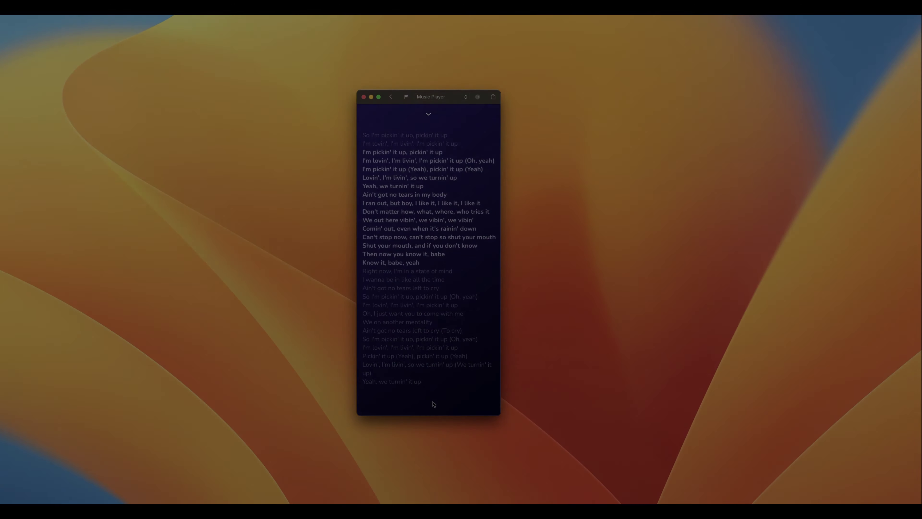